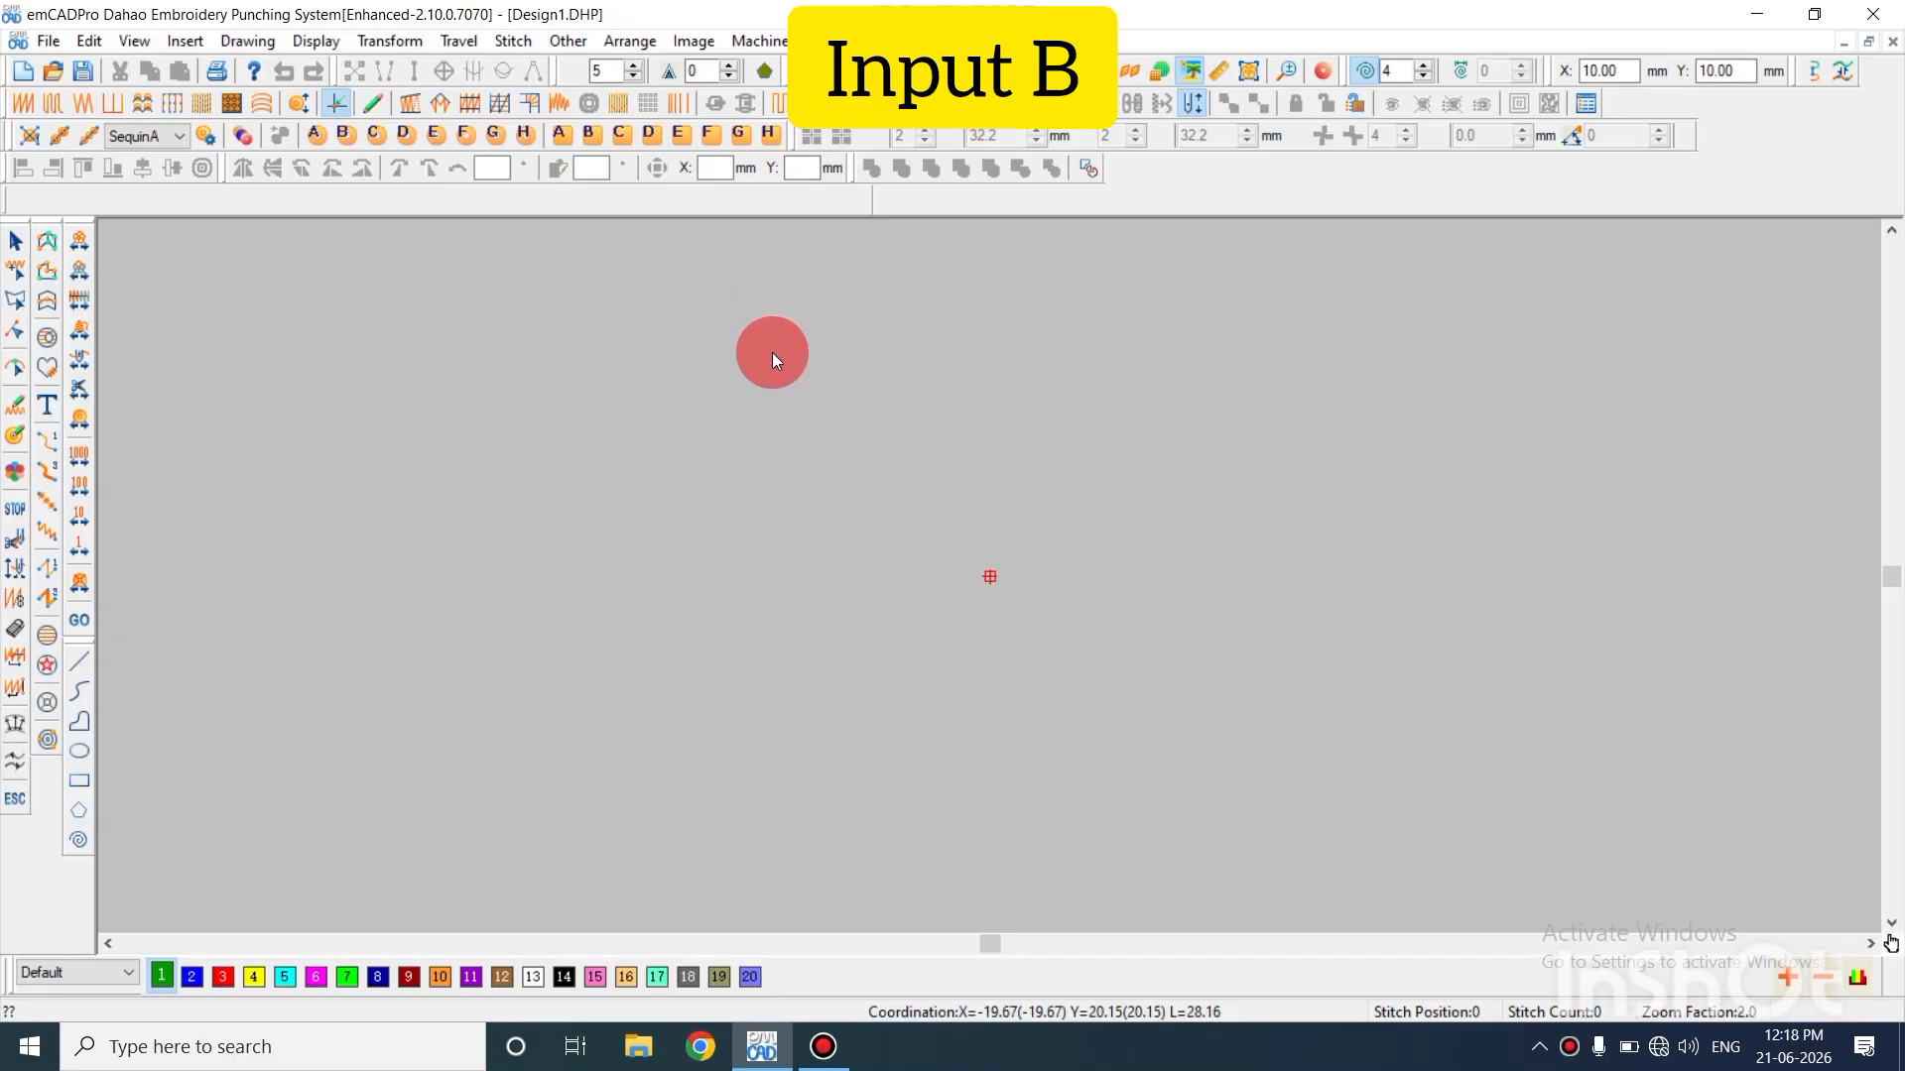
Open the embroidery design 4 INPUT B.DHP from the Desktop
key("ctrl")
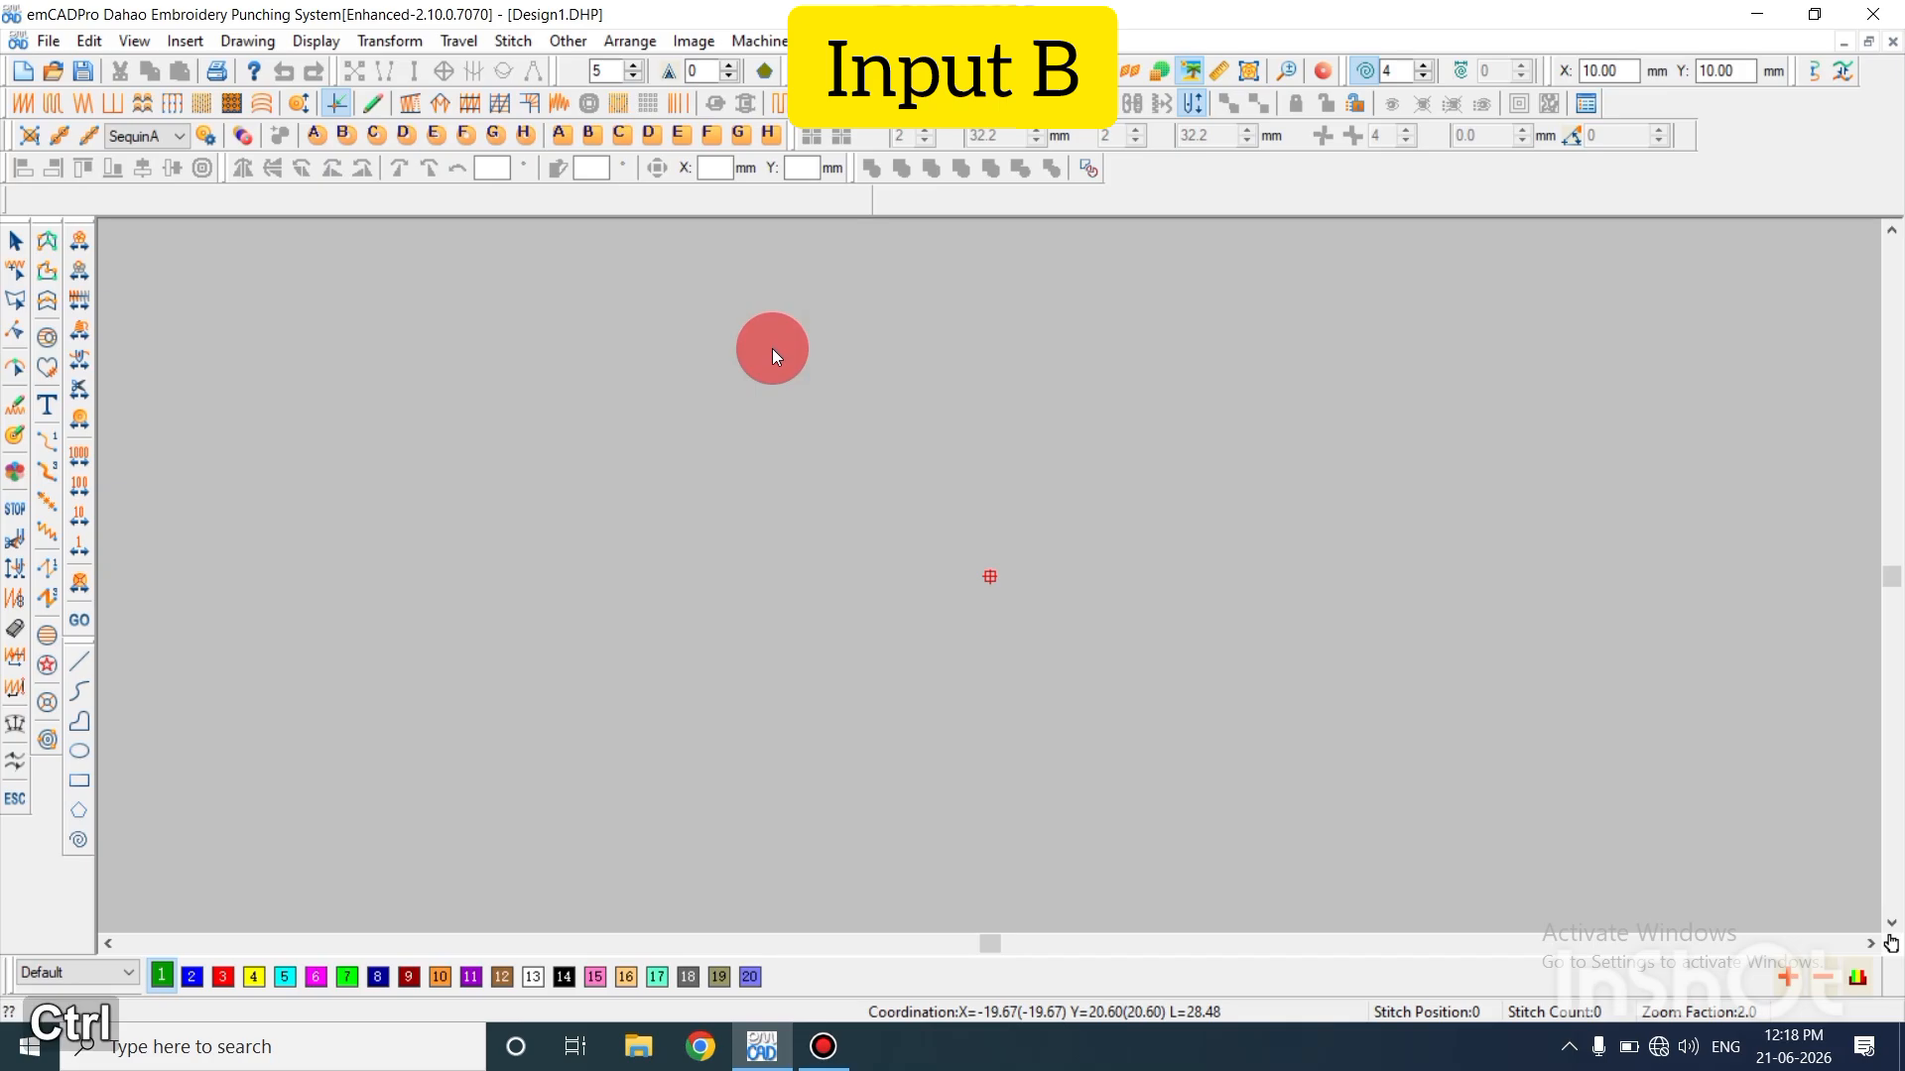
key("ctrl+o")
left_click(1089, 587)
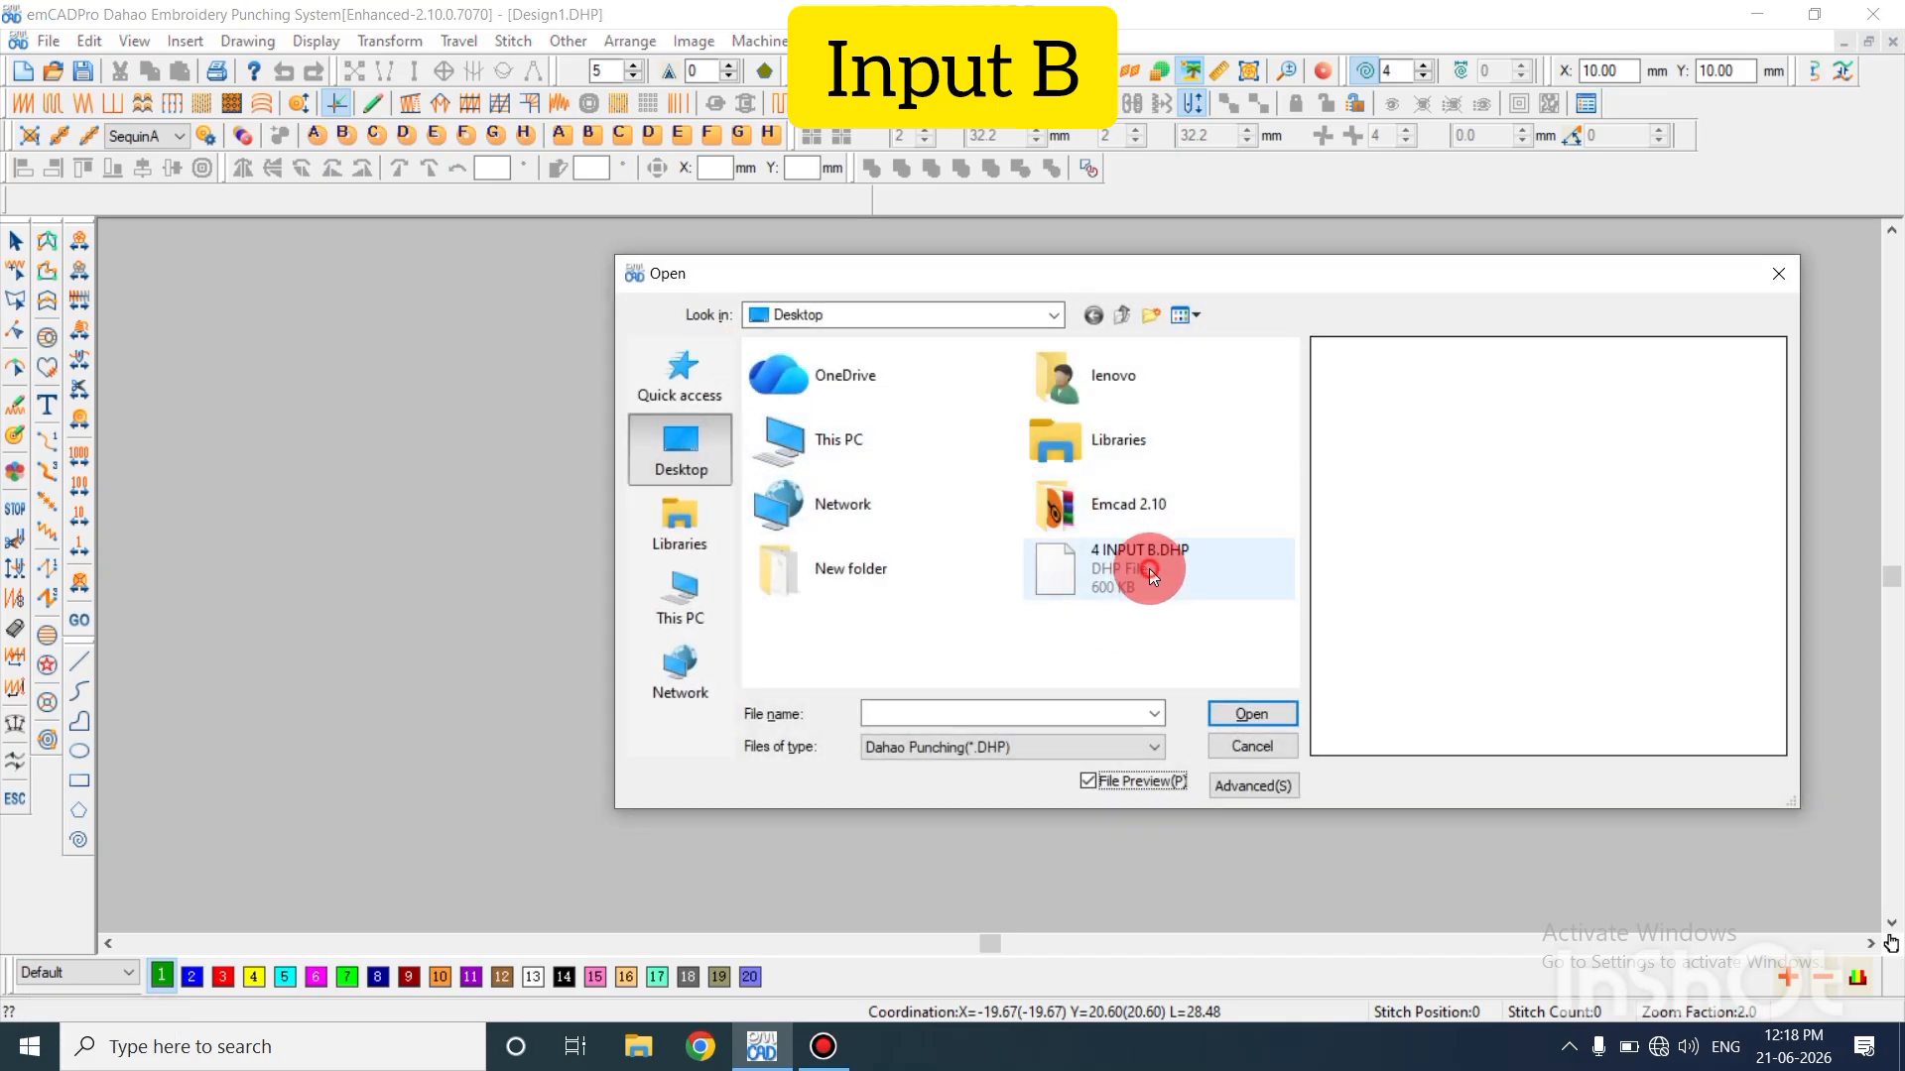
left_click(1248, 714)
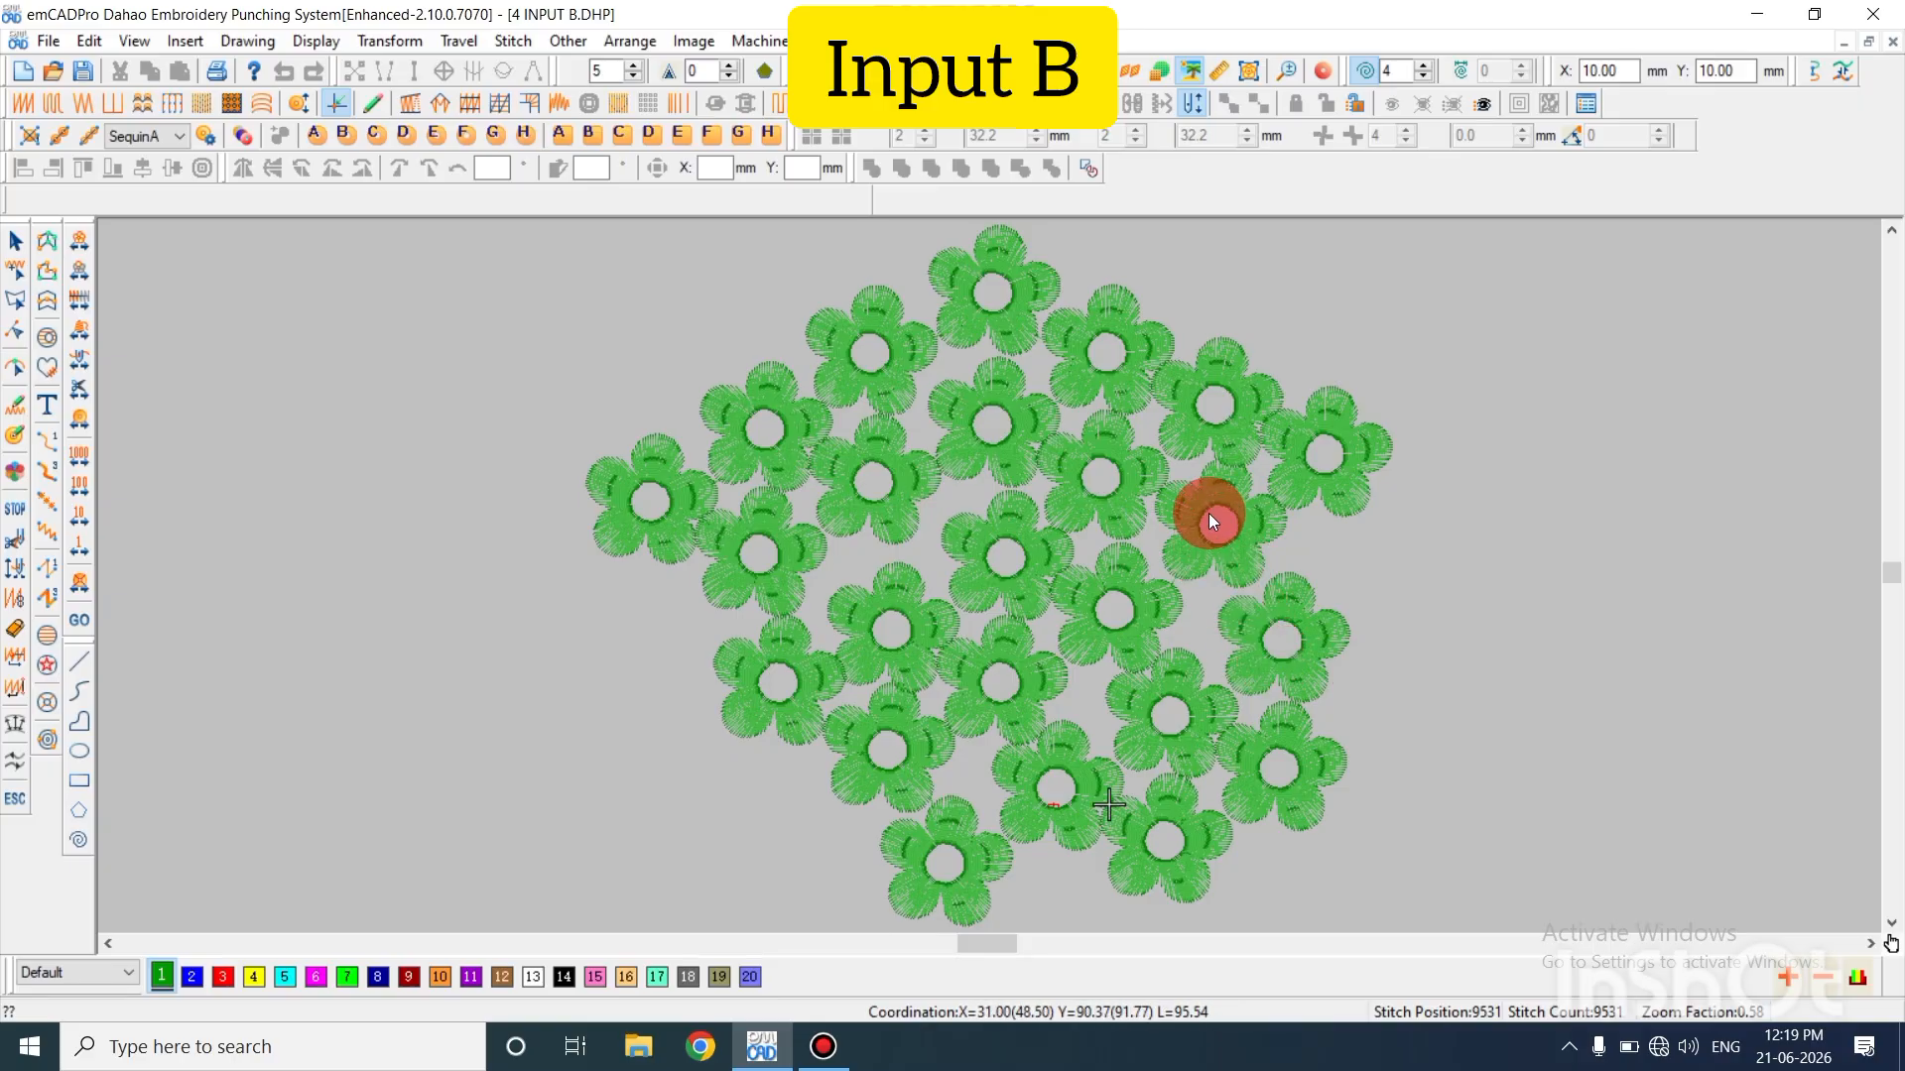
Examine the cluster of green flowers as a whole and at closer range
scroll(1221, 551, "down", 3)
key("shift")
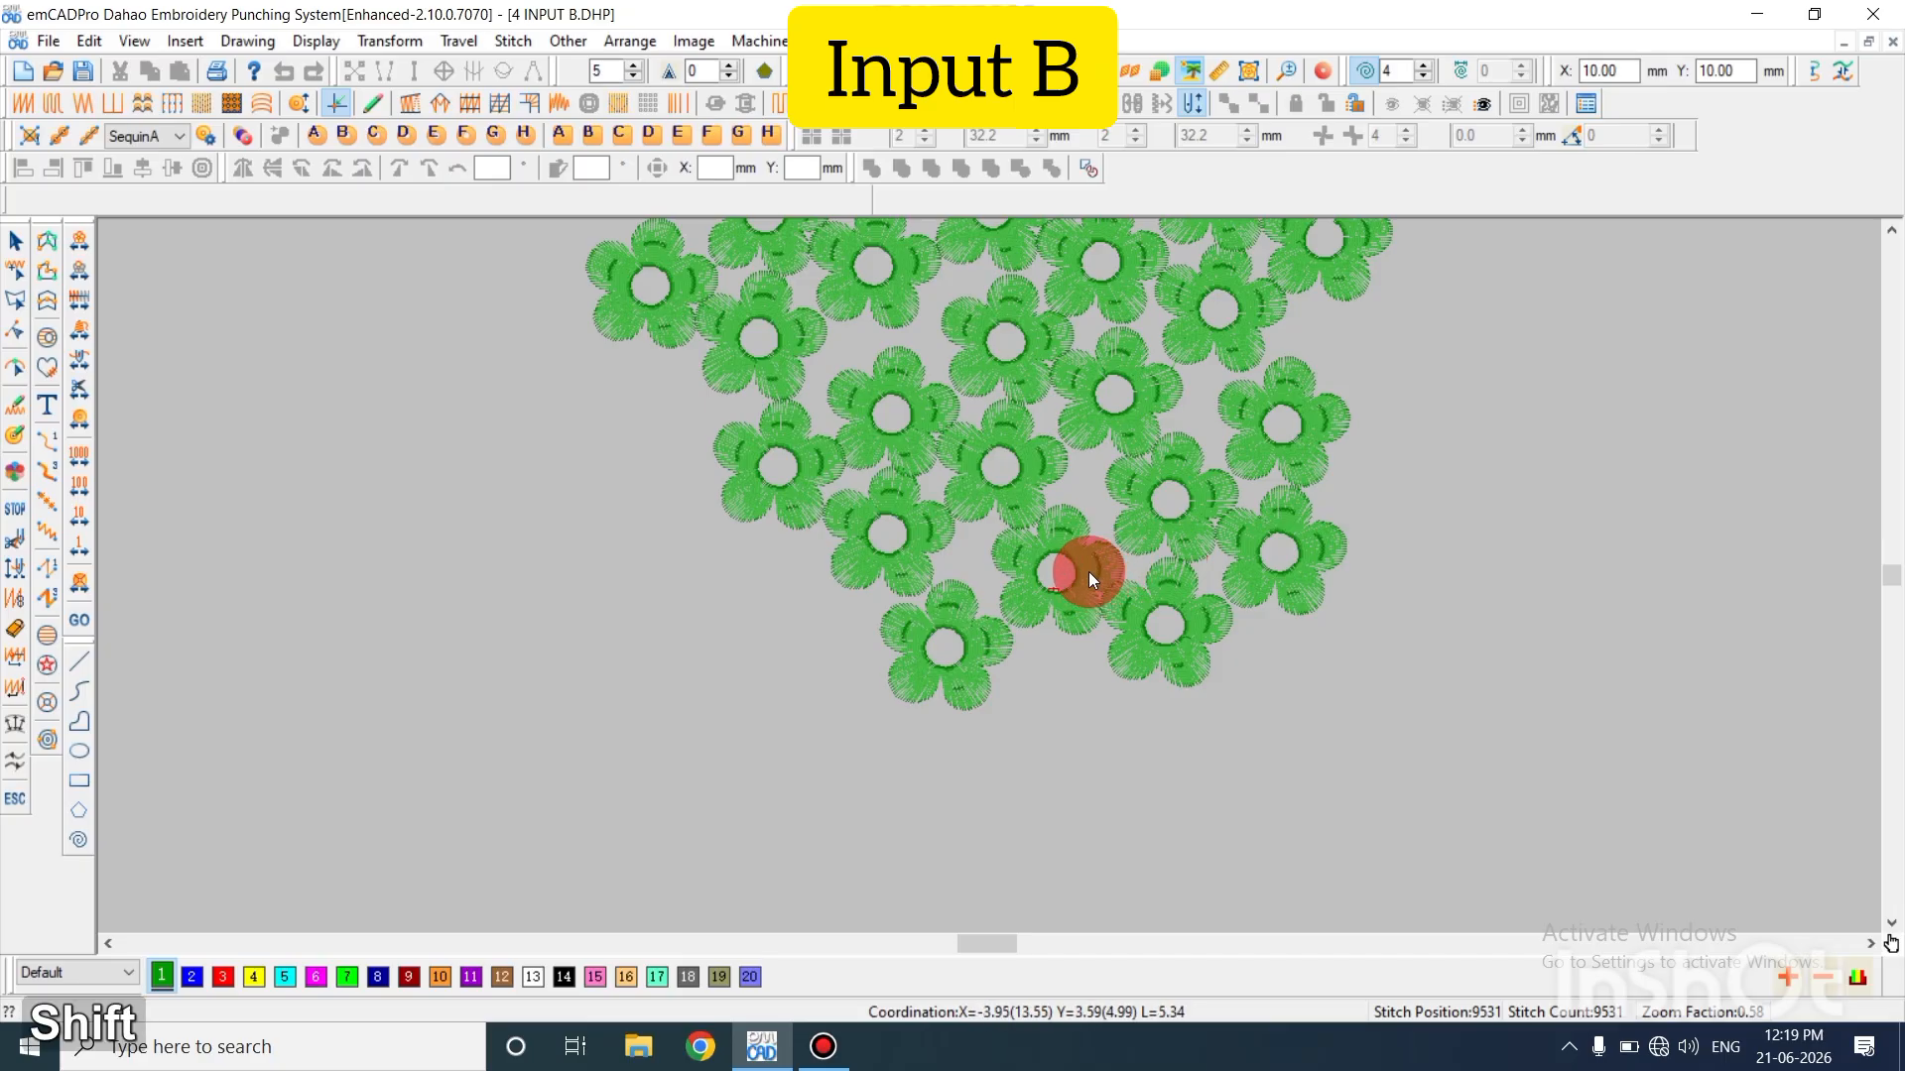
scroll(895, 581, "up", 2)
key("shift+z")
key("Escape")
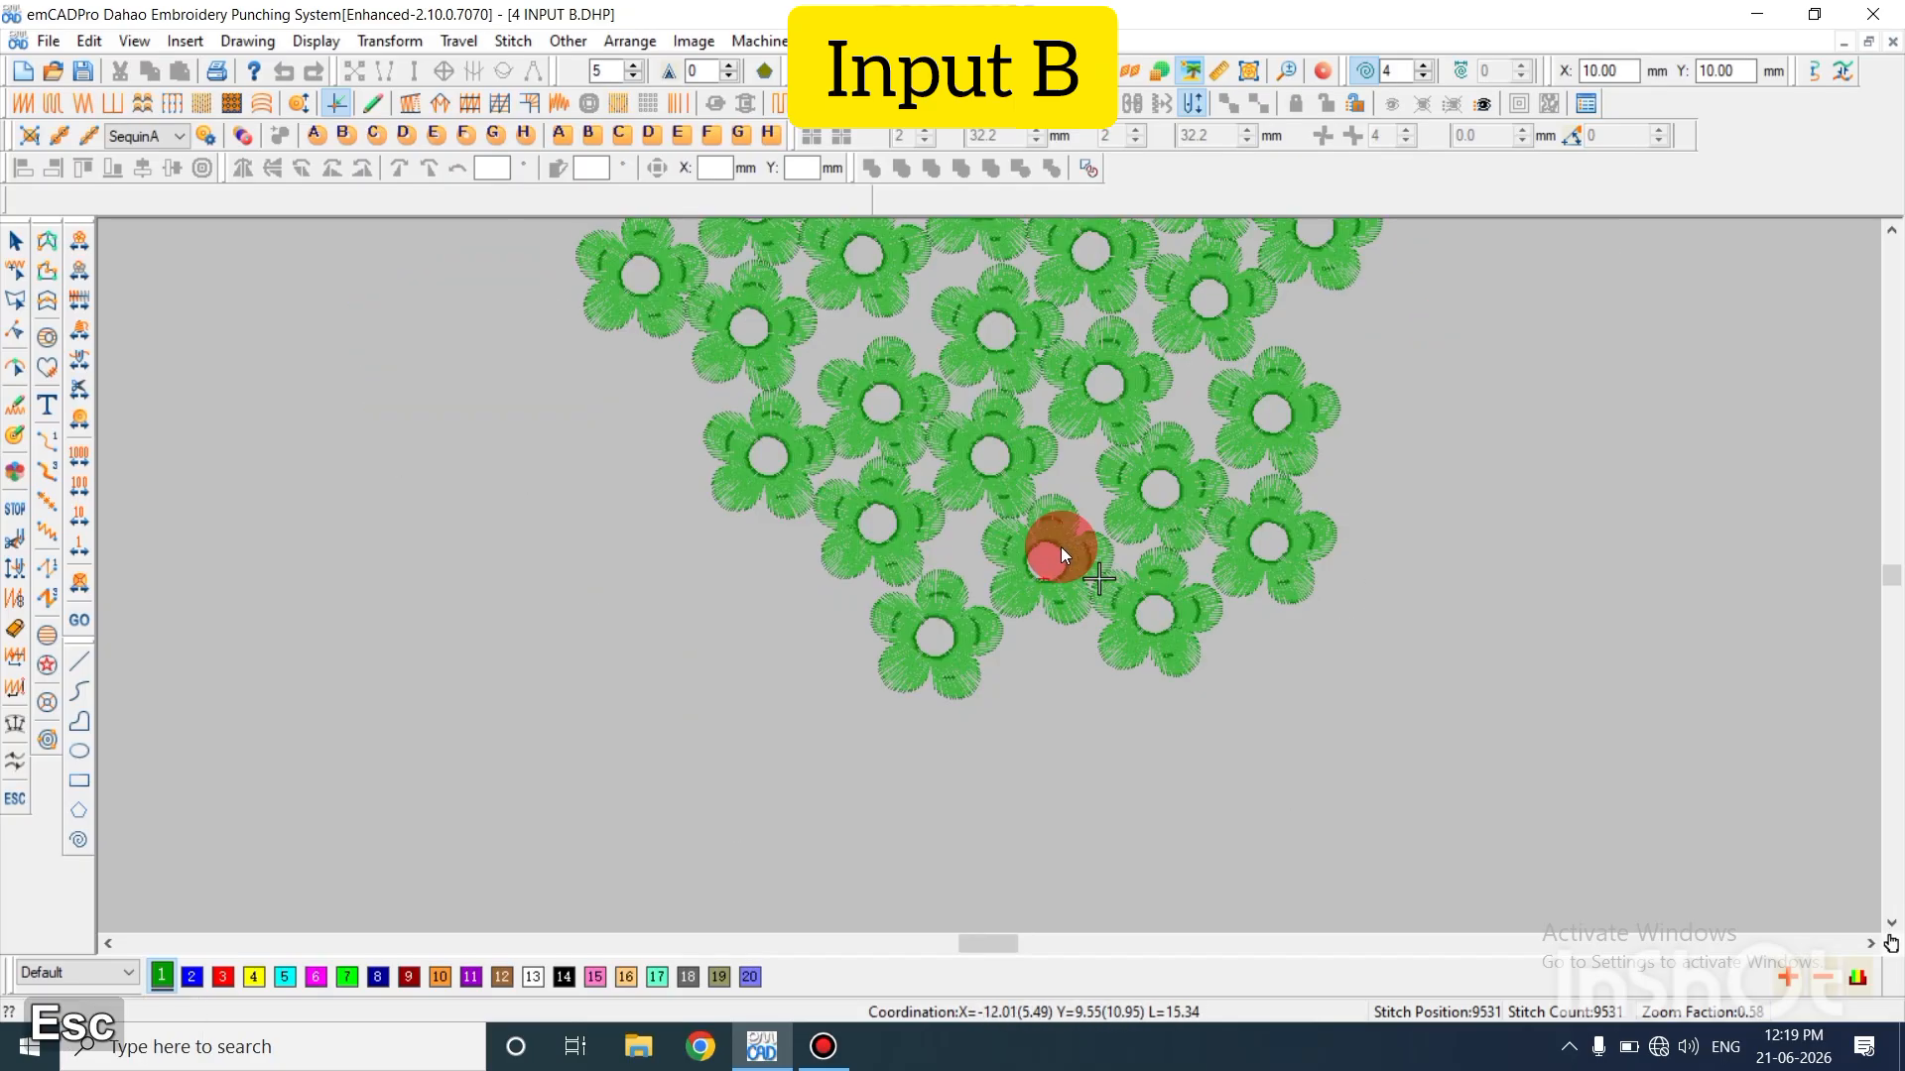
scroll(1177, 650, "up", 3)
key("shift+z")
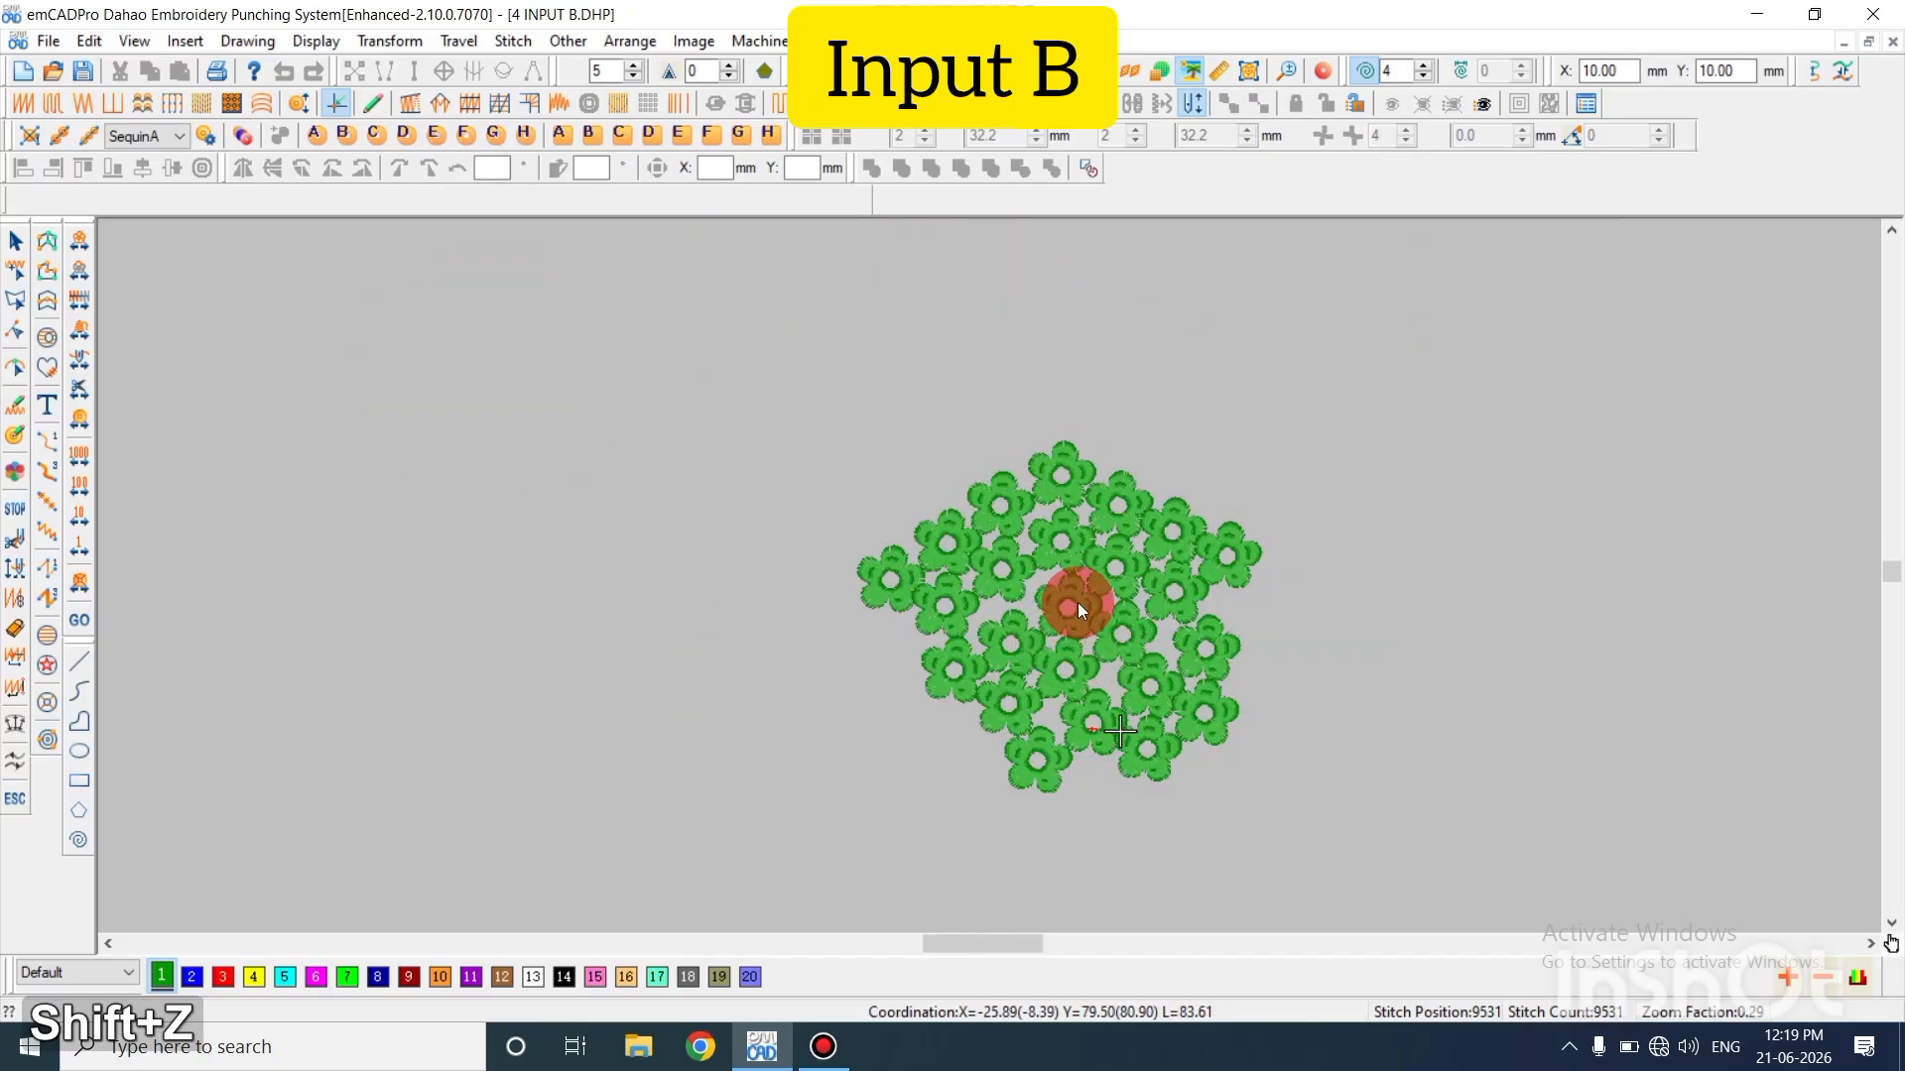
scroll(1078, 603, "up", 1)
scroll(1092, 611, "down", 2)
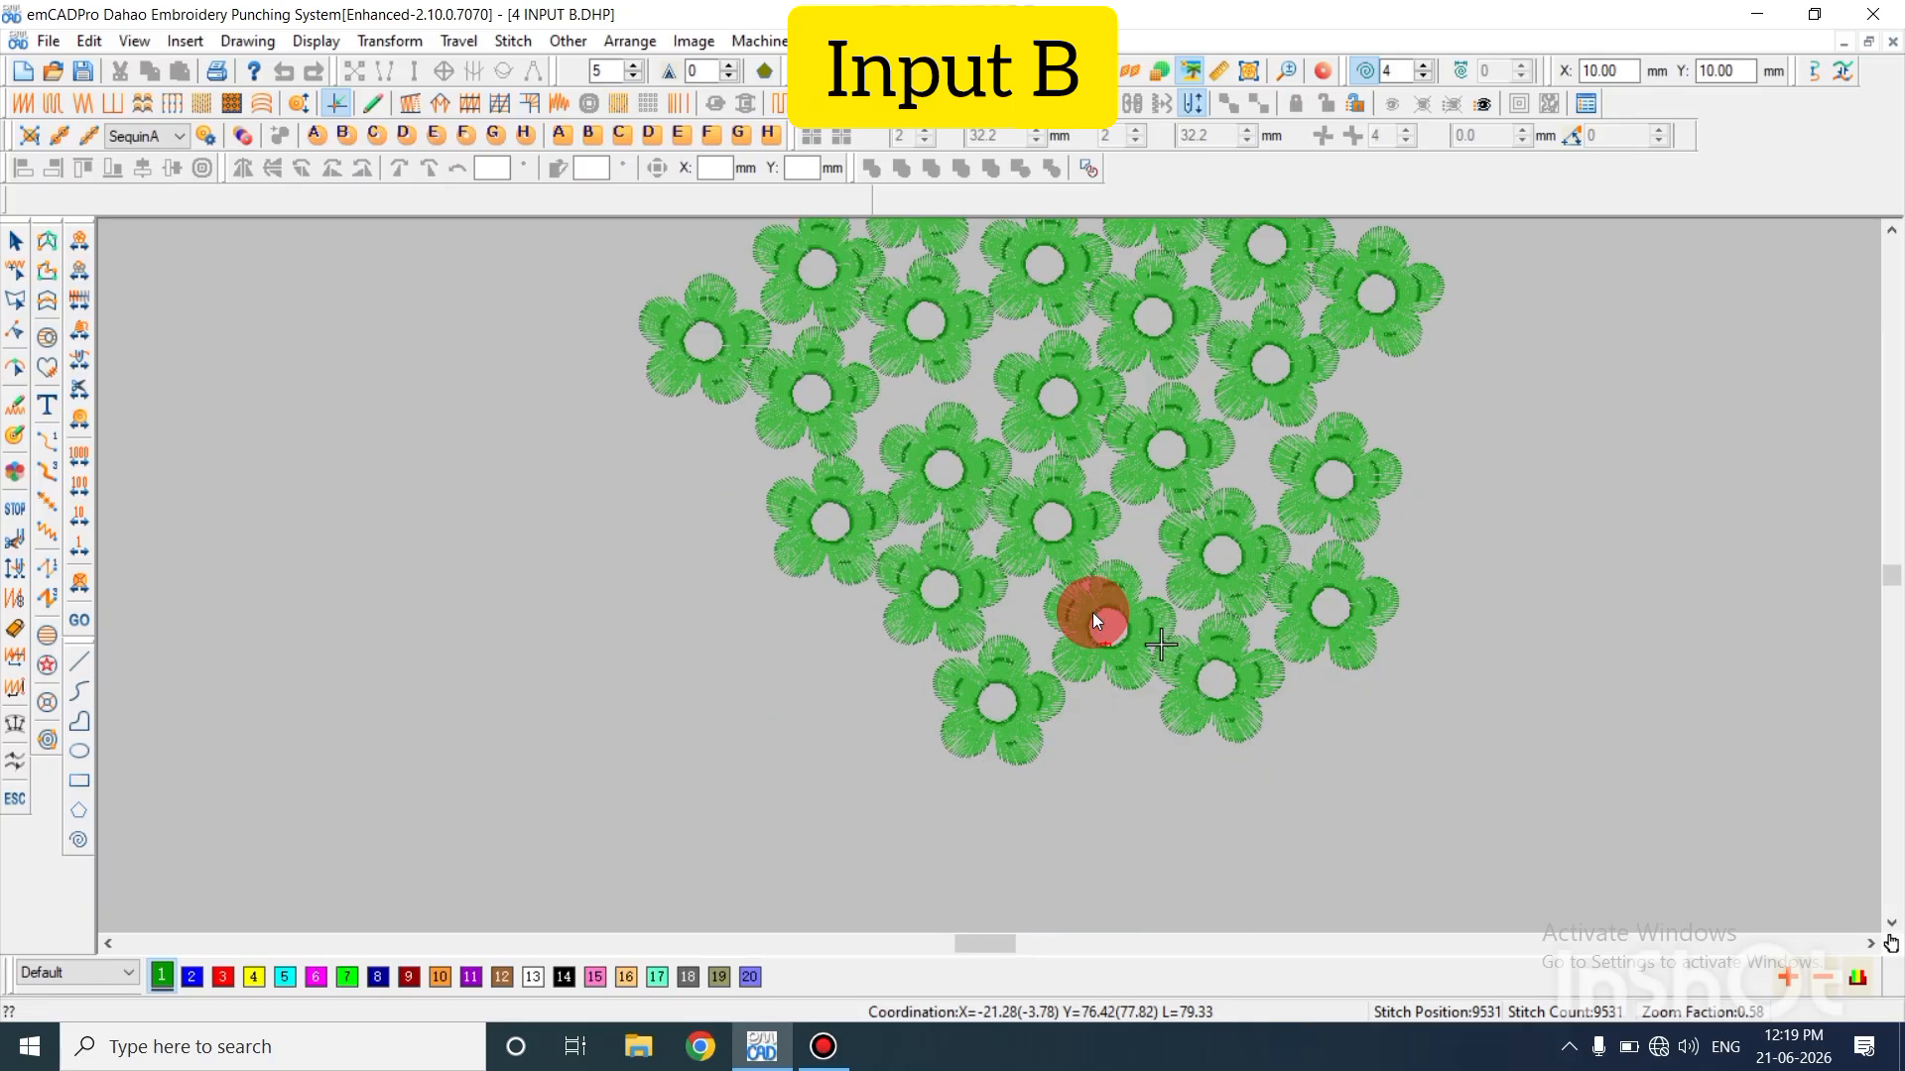
scroll(1092, 611, "up", 3)
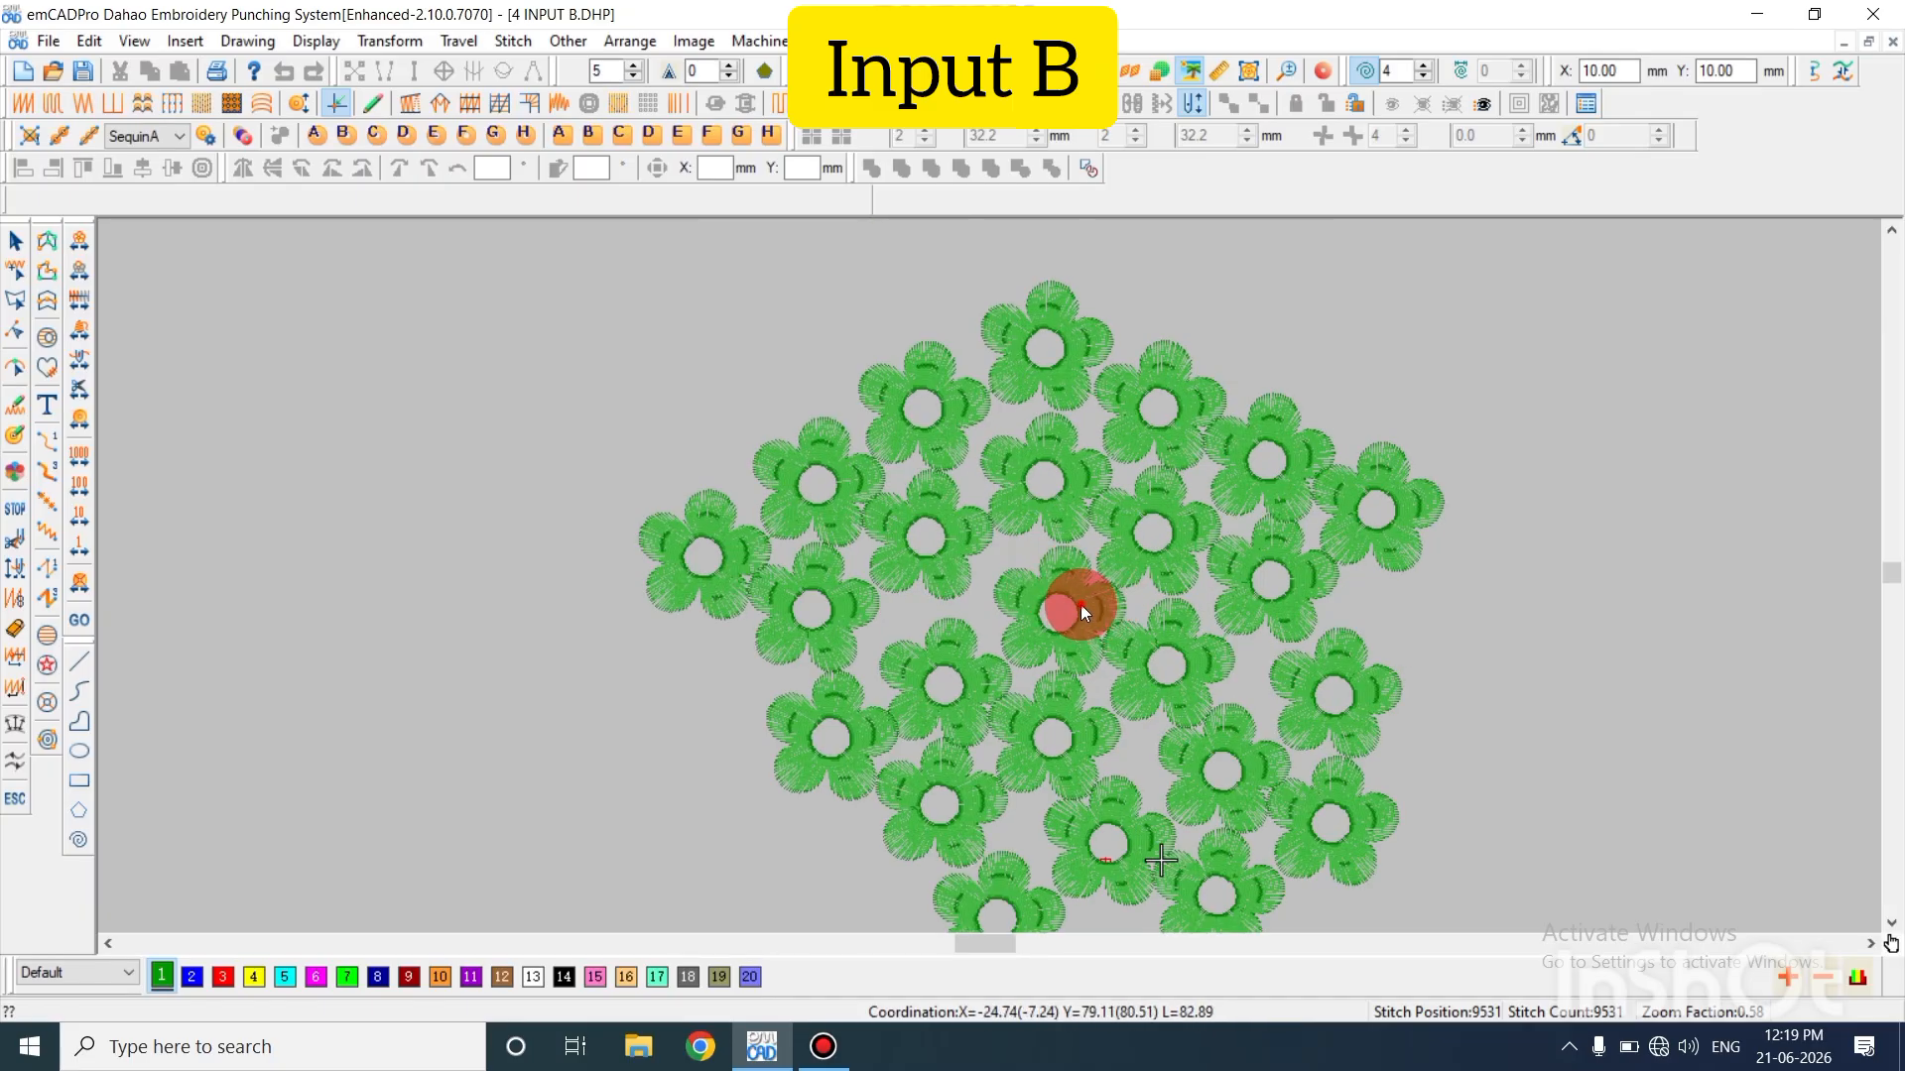
left_click(1080, 604)
key("Escape")
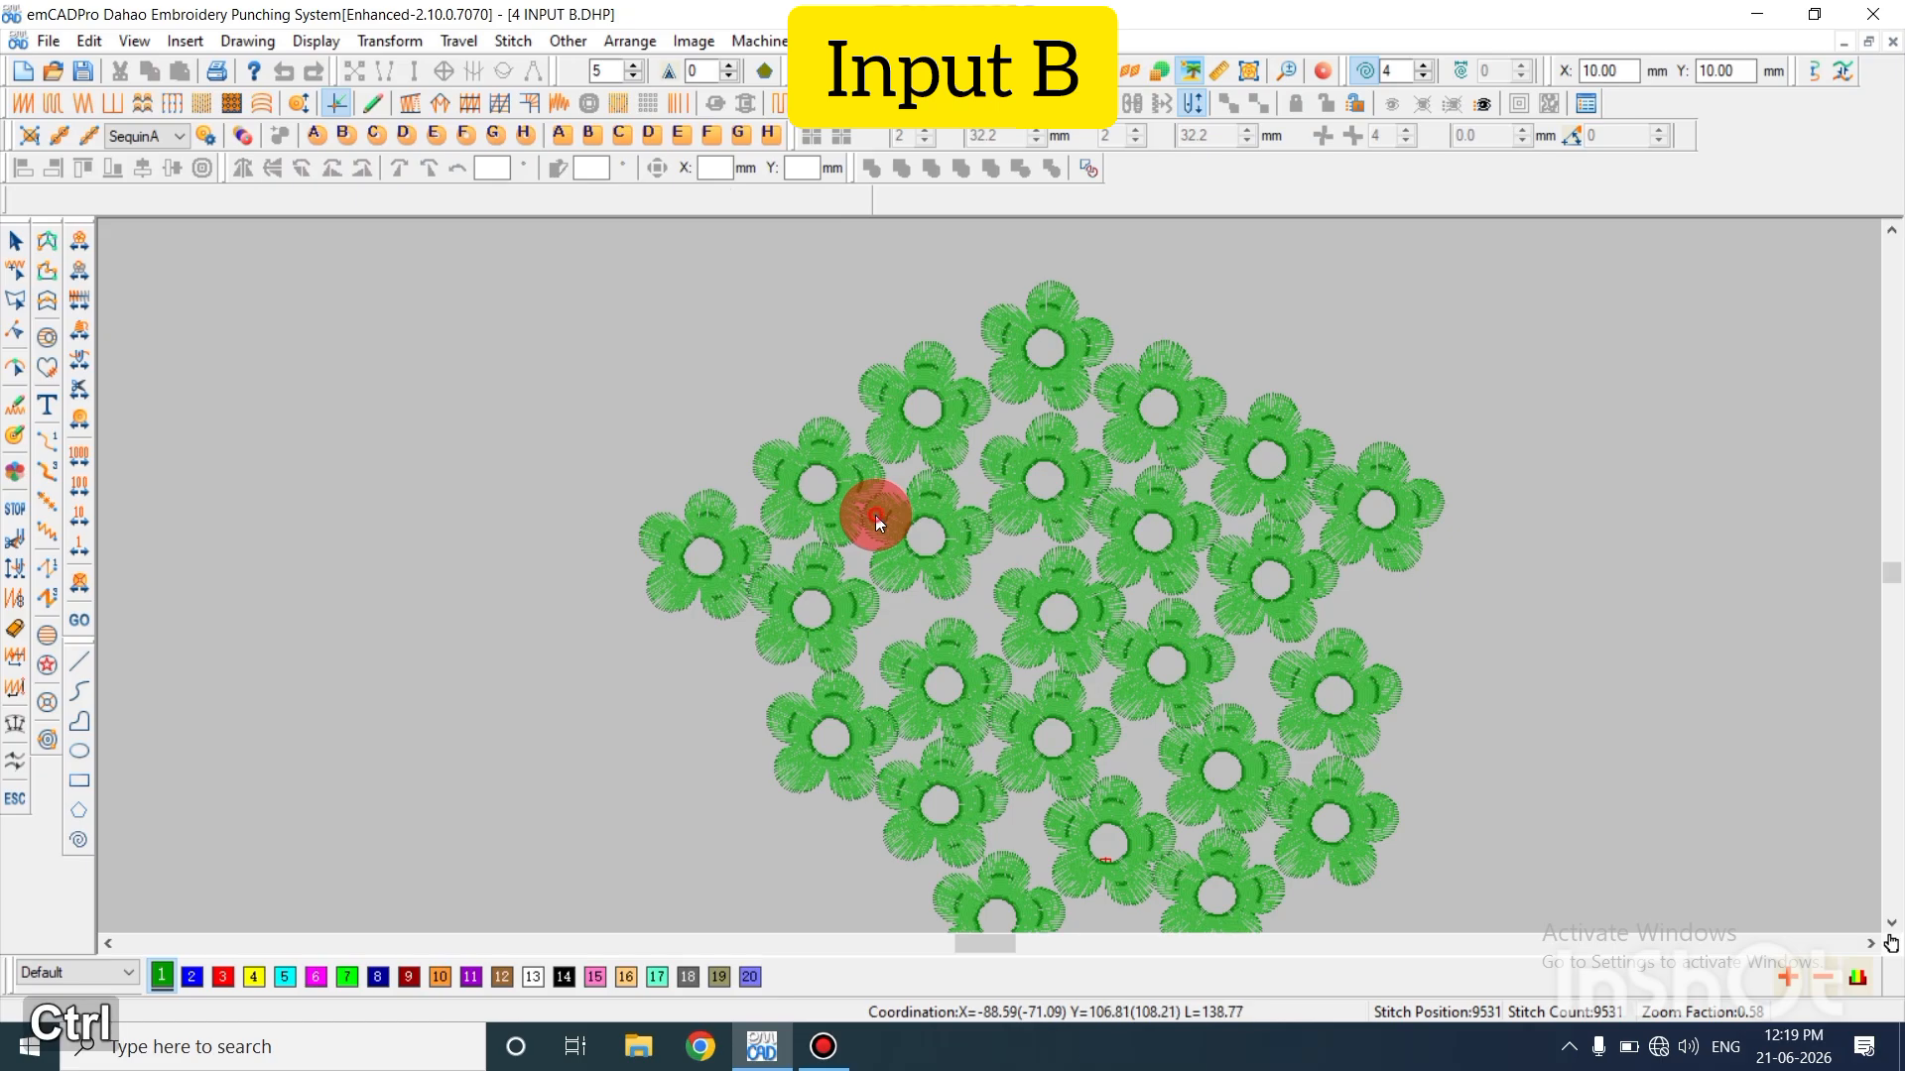
Select the whole flower design and clear the selection again
key("ctrl+a")
key("shift+z")
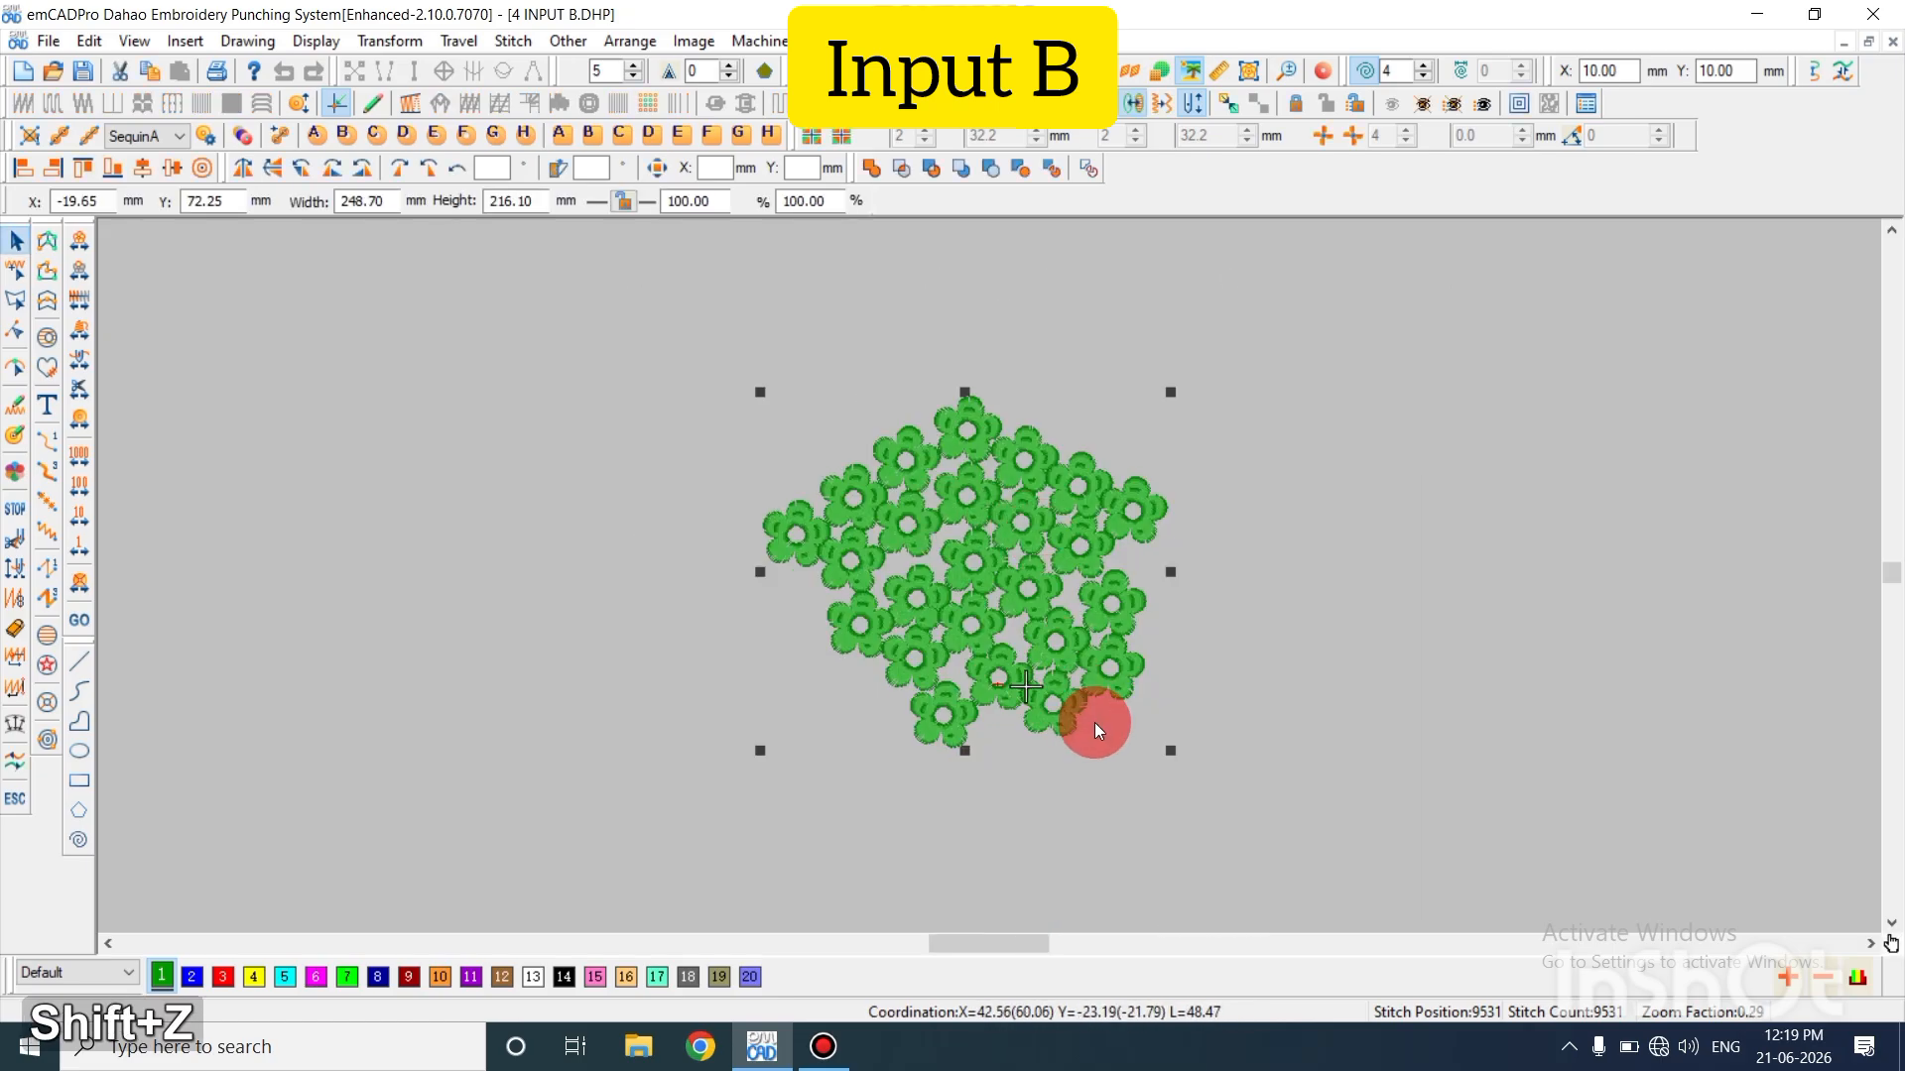
key("k")
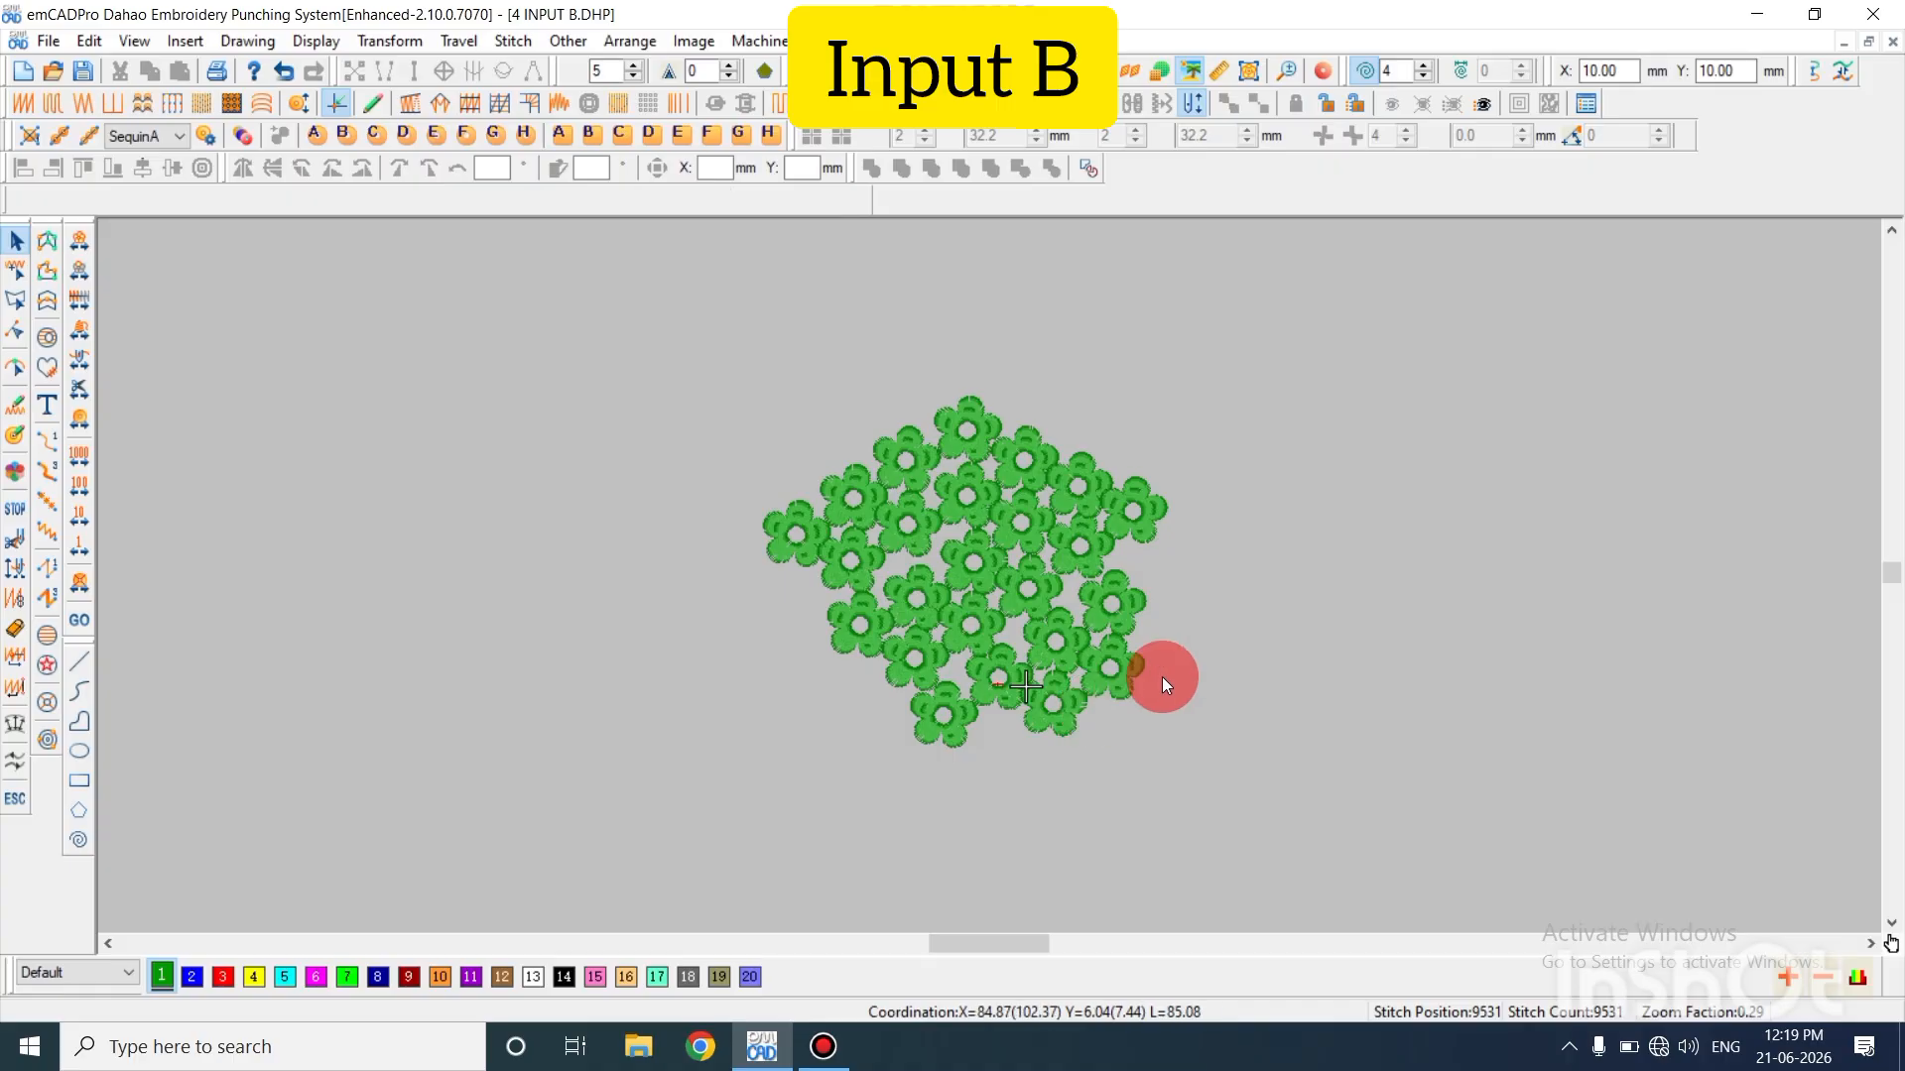
key("Escape")
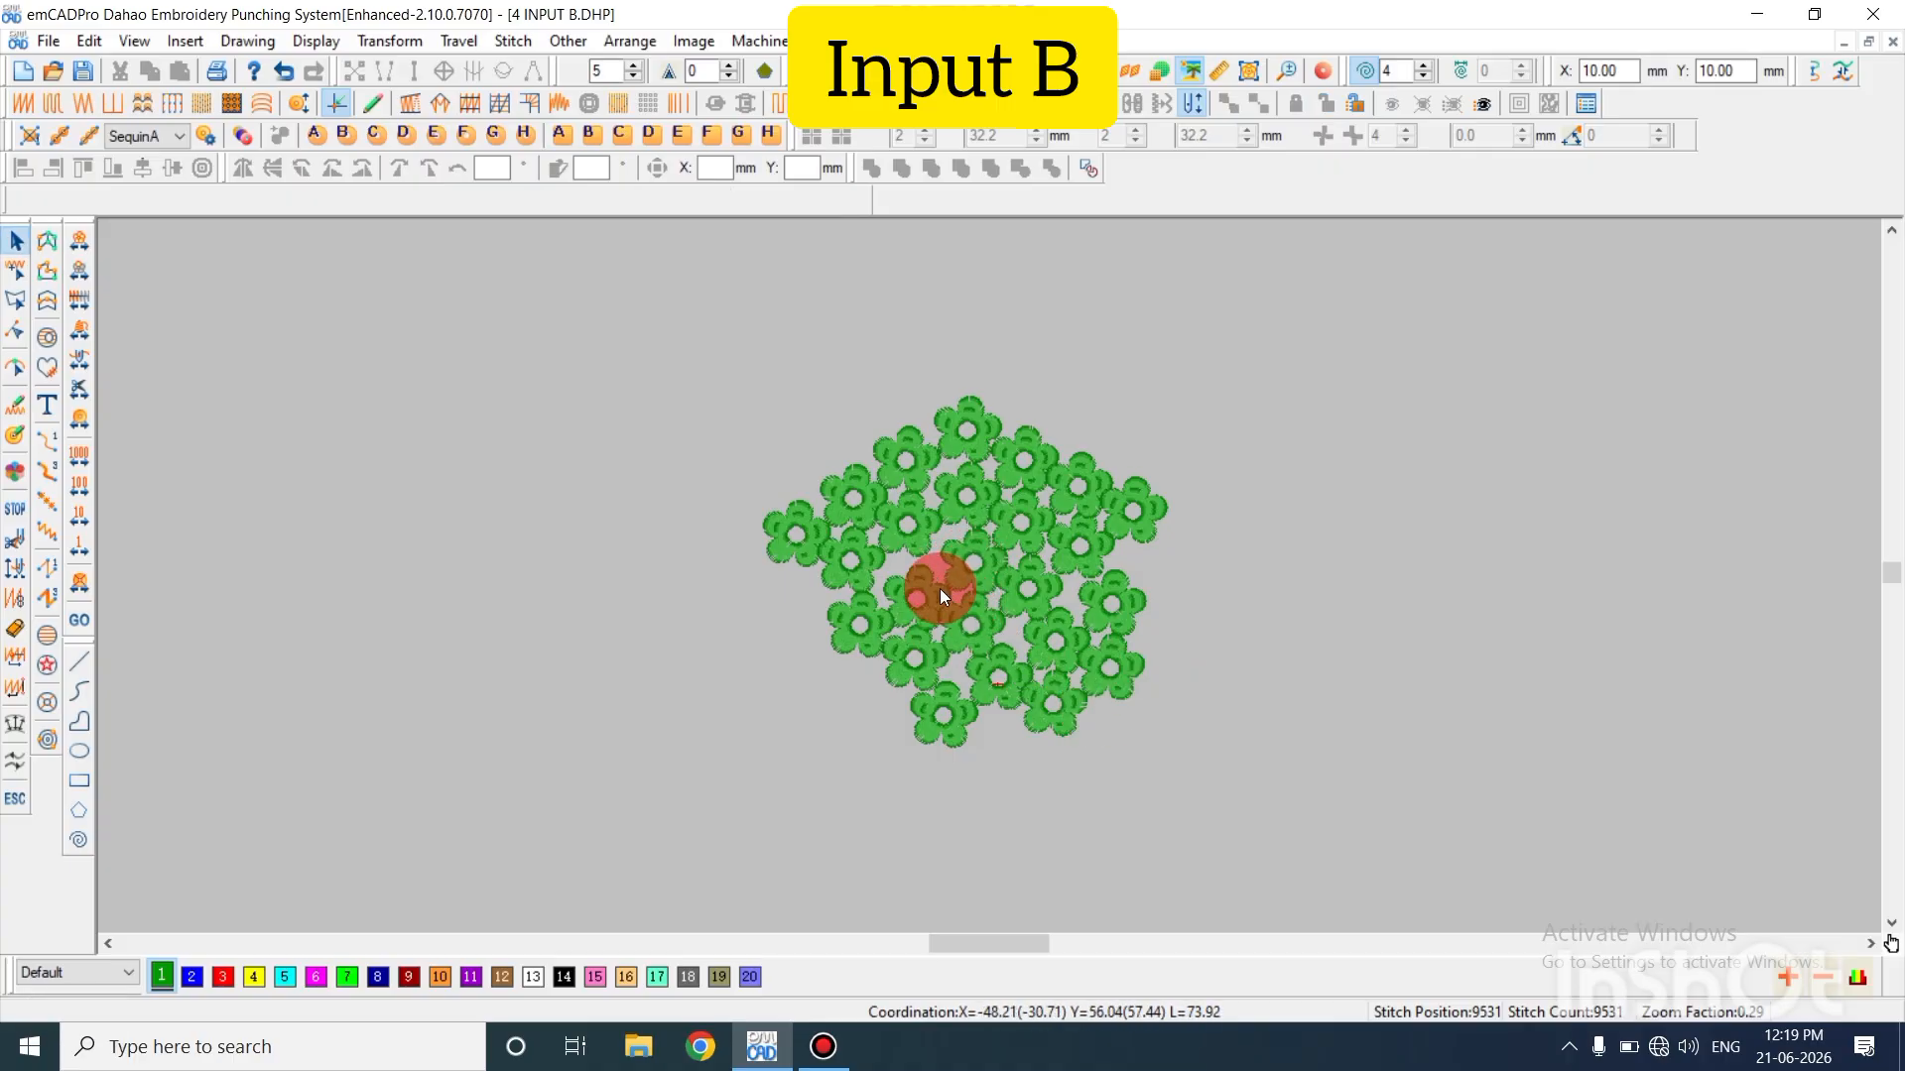
left_click_drag(447, 338, 1233, 858)
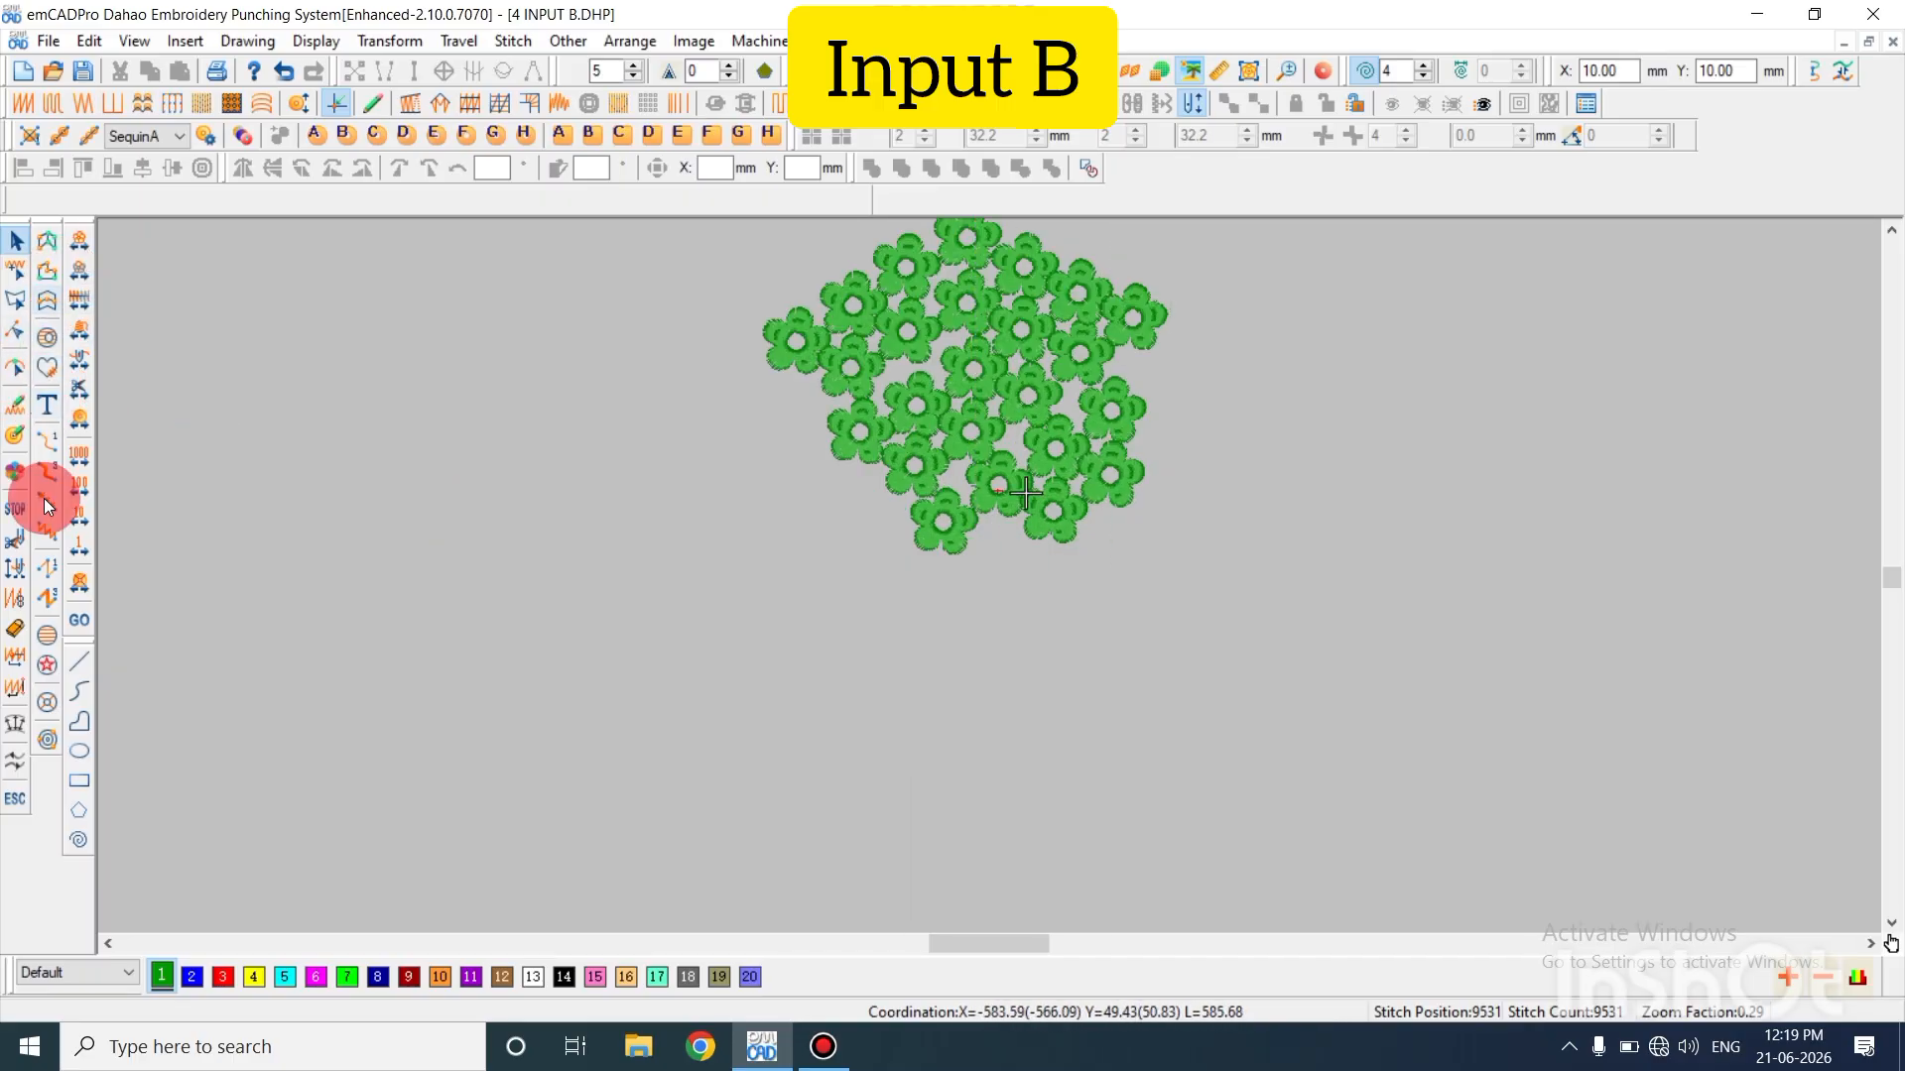
Draw a four-point run line about 276 mm long below the flower design
left_click(50, 438)
left_click(609, 640)
left_click(808, 641)
left_click(1003, 643)
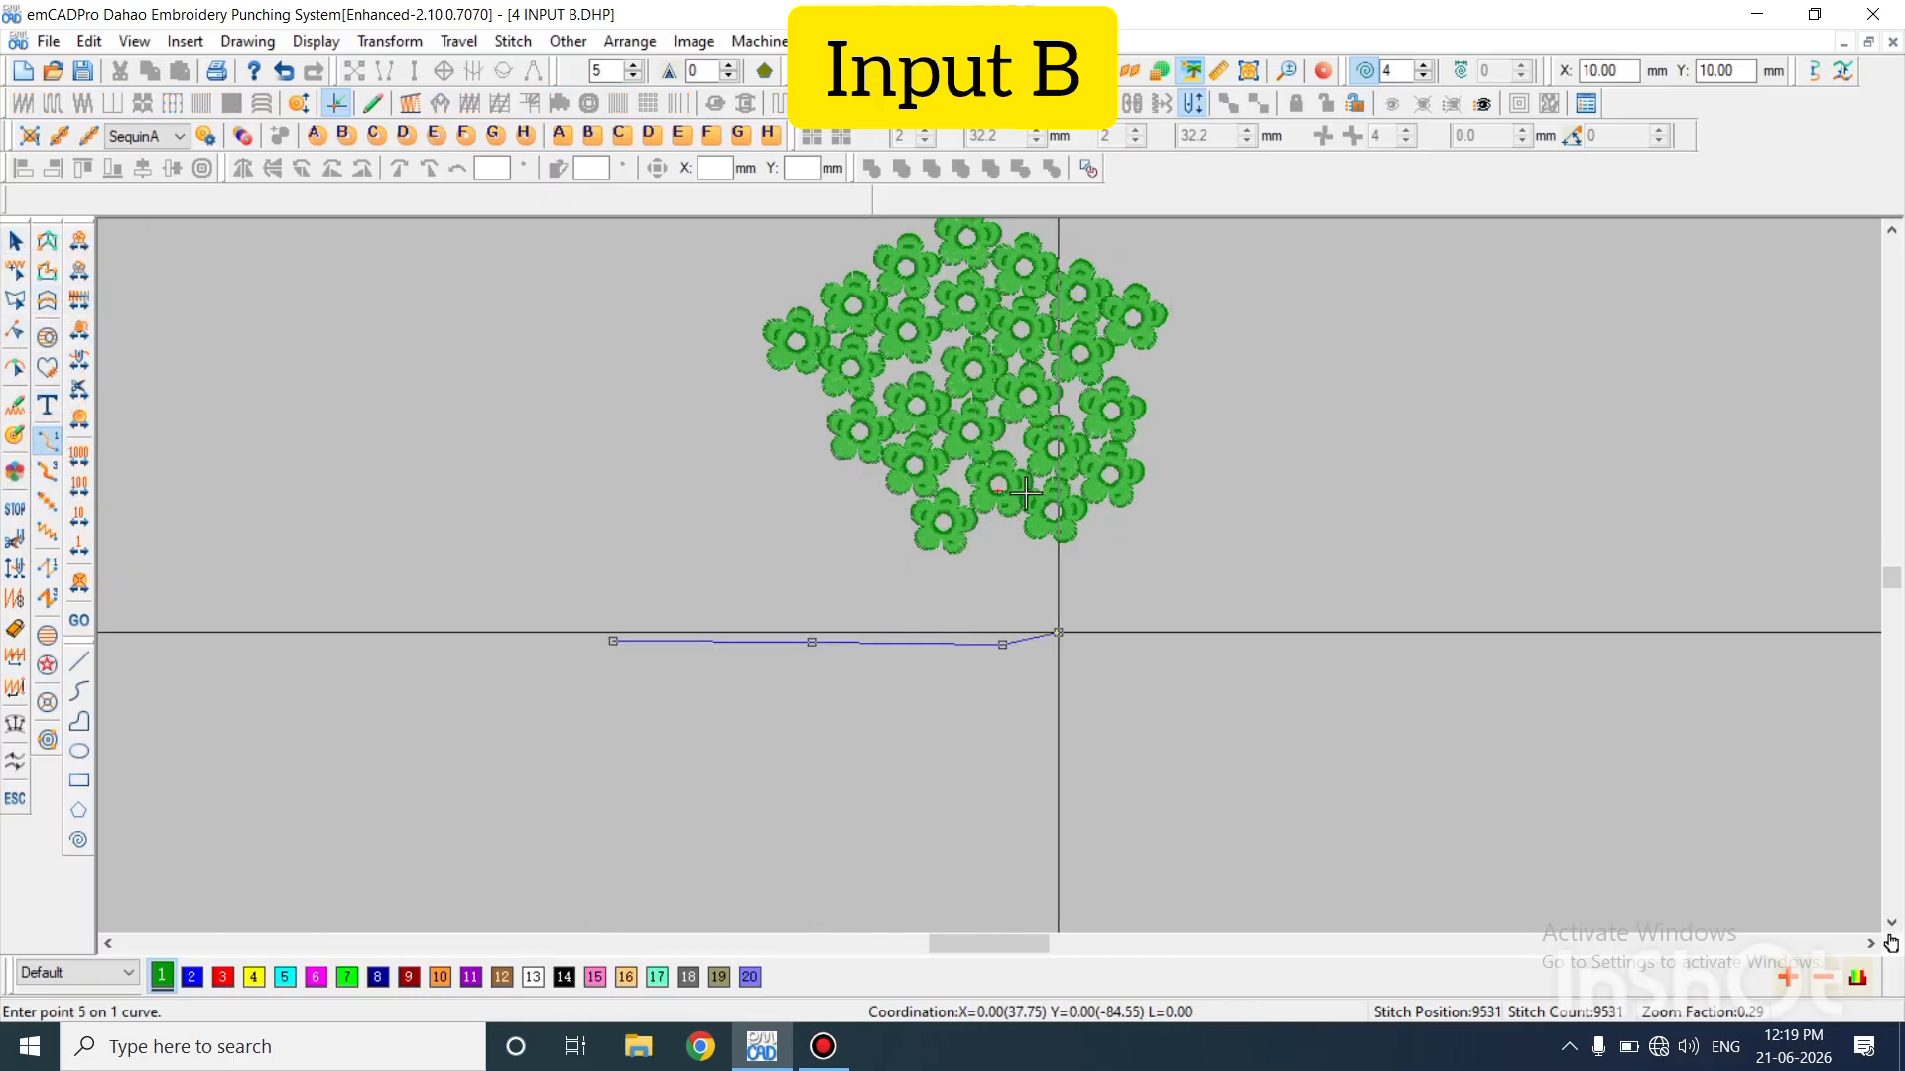
left_click(1054, 632)
key("Return")
key("Escape")
left_click(679, 314)
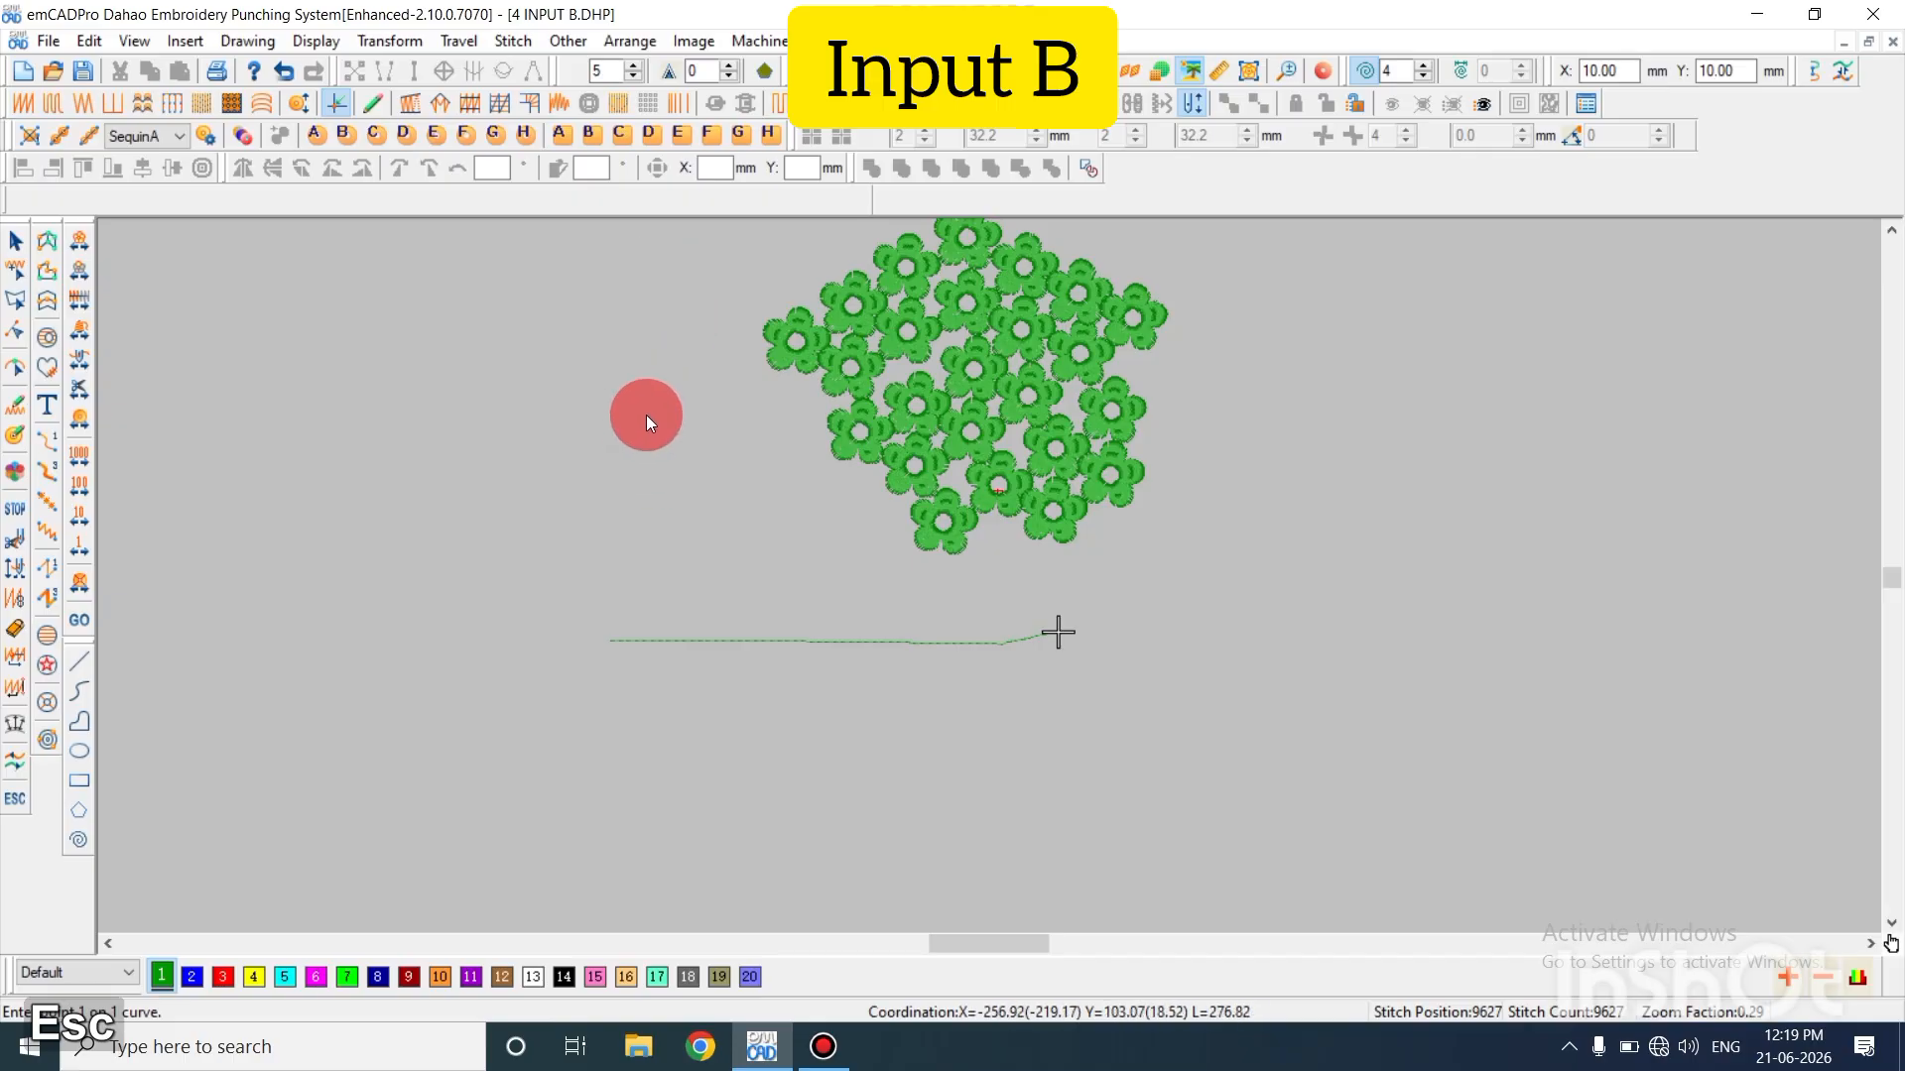
Compare selecting the whole flower cluster with selecting the run line below it
scroll(711, 454, "up", 2)
mouse_move(580, 407)
left_mouse_down()
mouse_move(1116, 850)
mouse_move(1385, 760)
mouse_move(1402, 830)
left_mouse_up()
scroll(1256, 848, "down", 1)
scroll(1387, 769, "down", 1)
left_click(911, 347)
key("Escape")
left_click(979, 374)
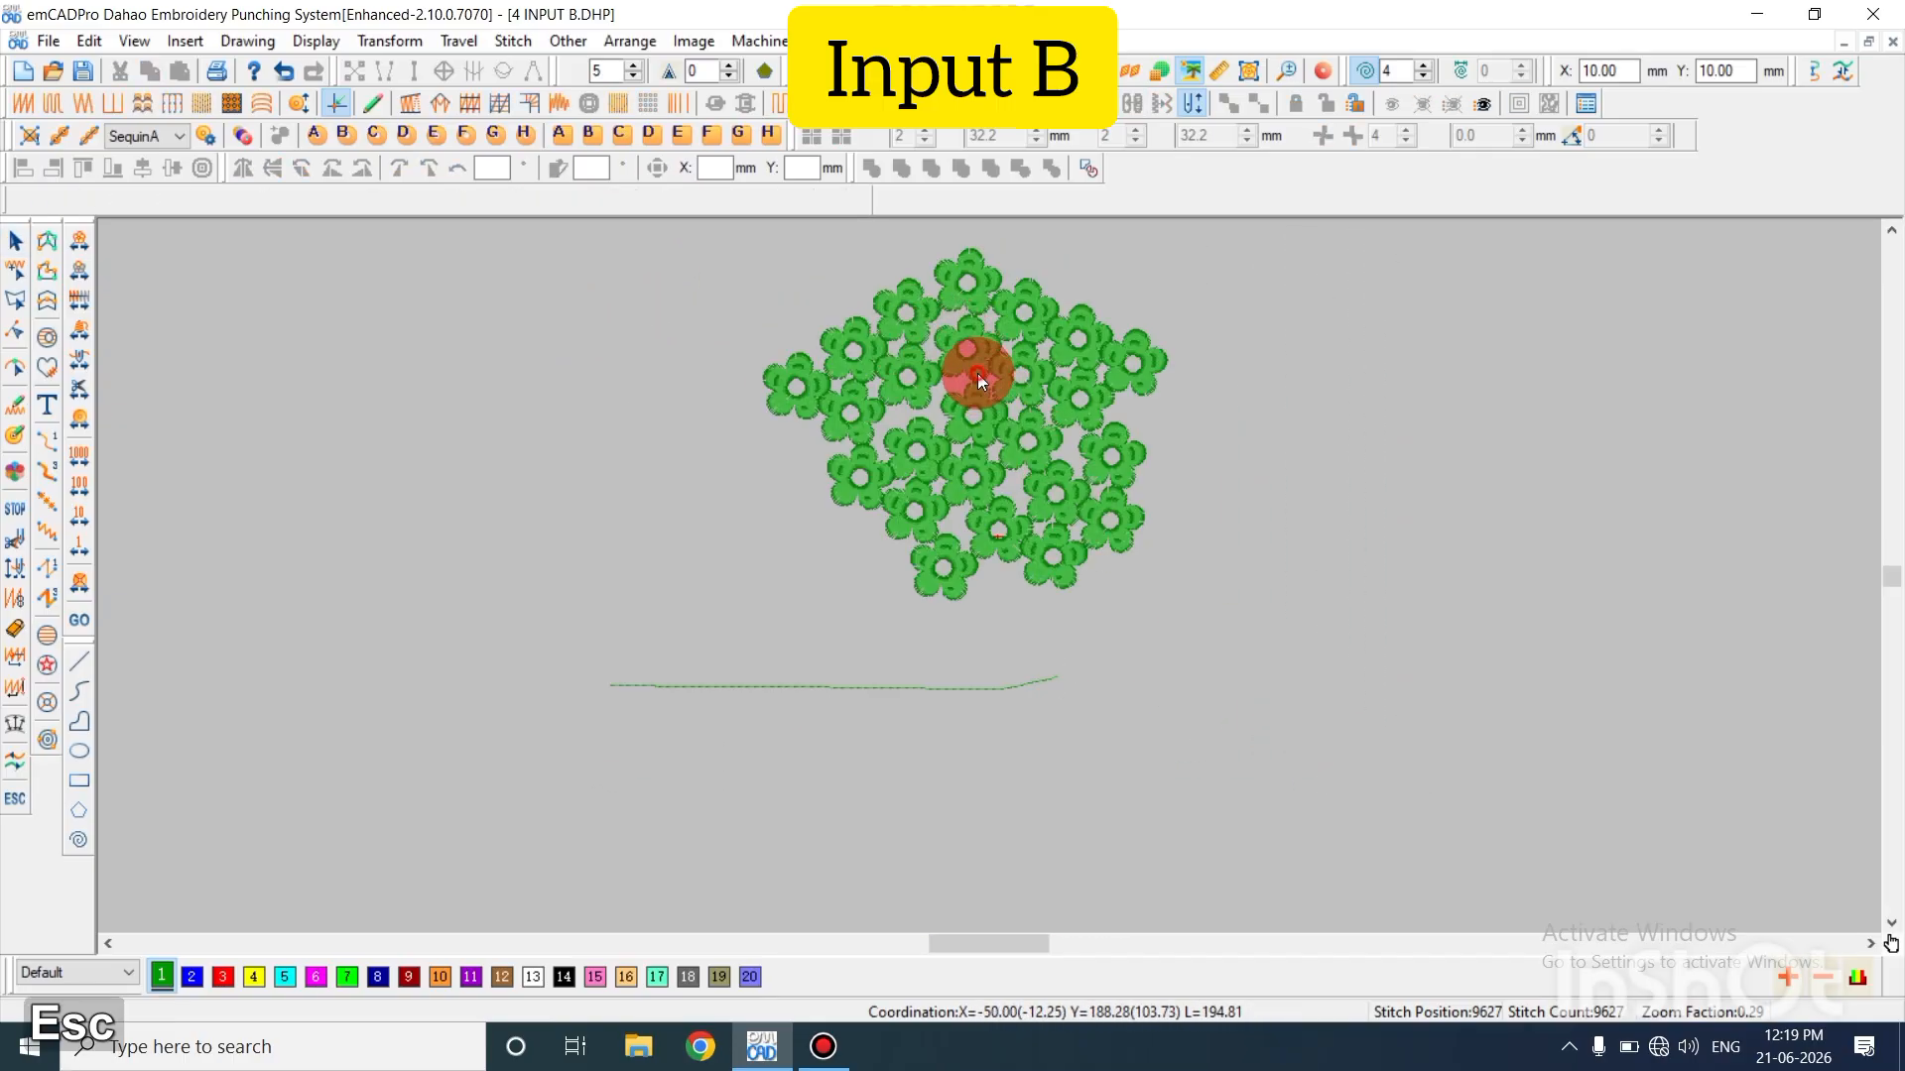
left_click(837, 685)
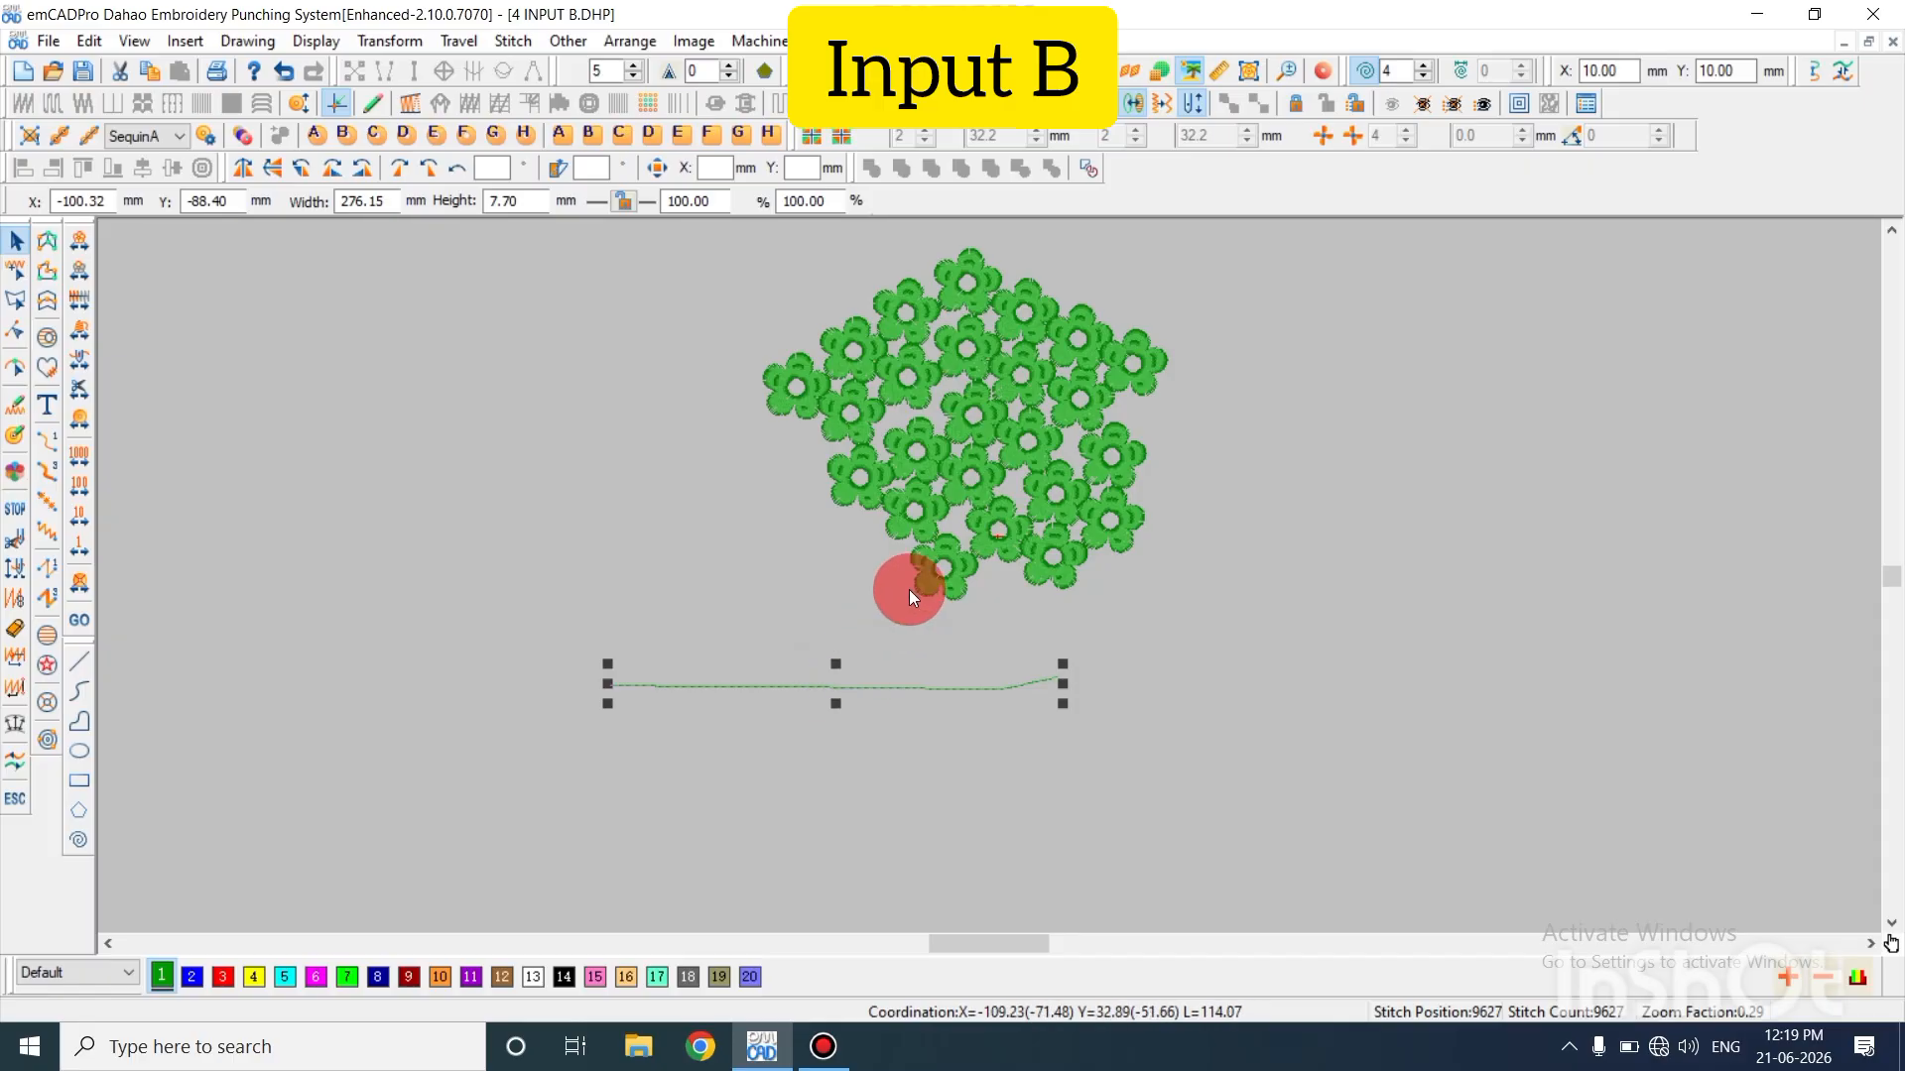
key("Escape")
key("shift+k")
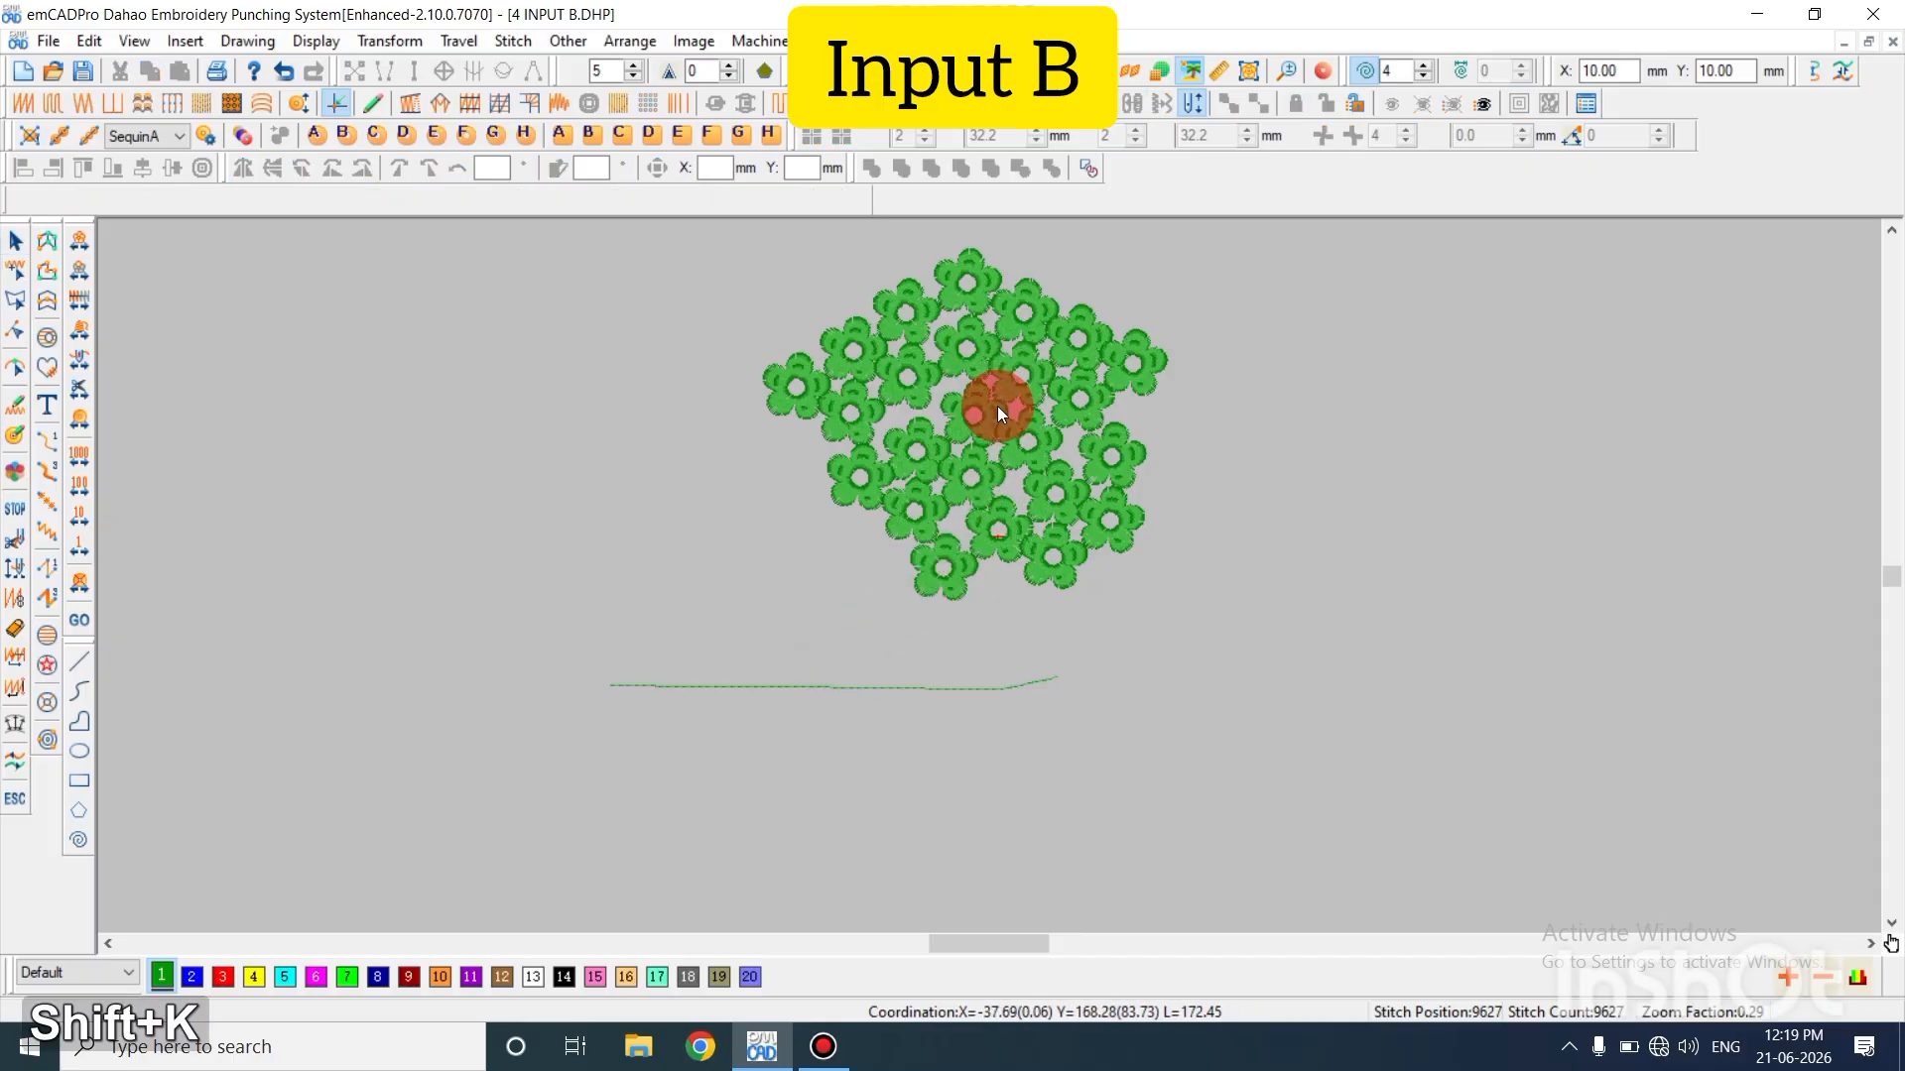
key("Escape")
left_click(997, 402)
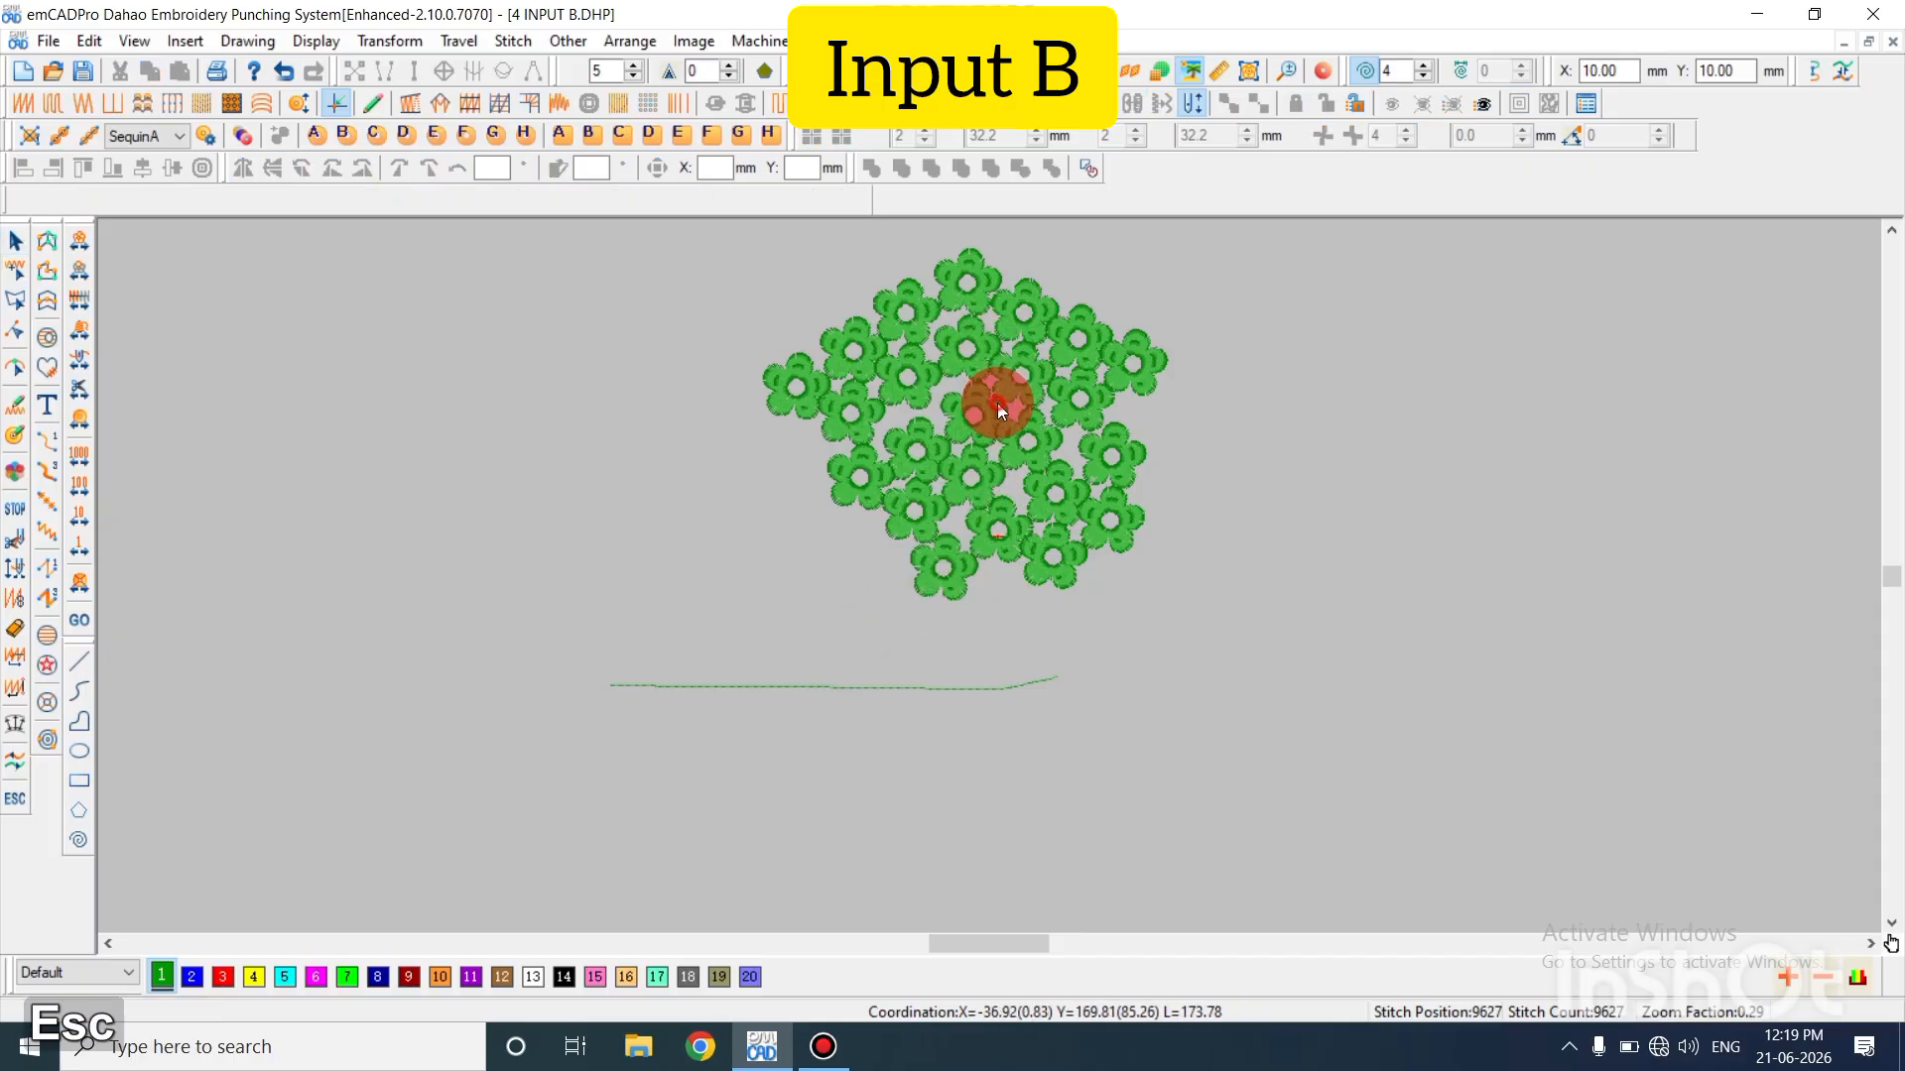
key("Escape")
scroll(996, 503, "up", 2)
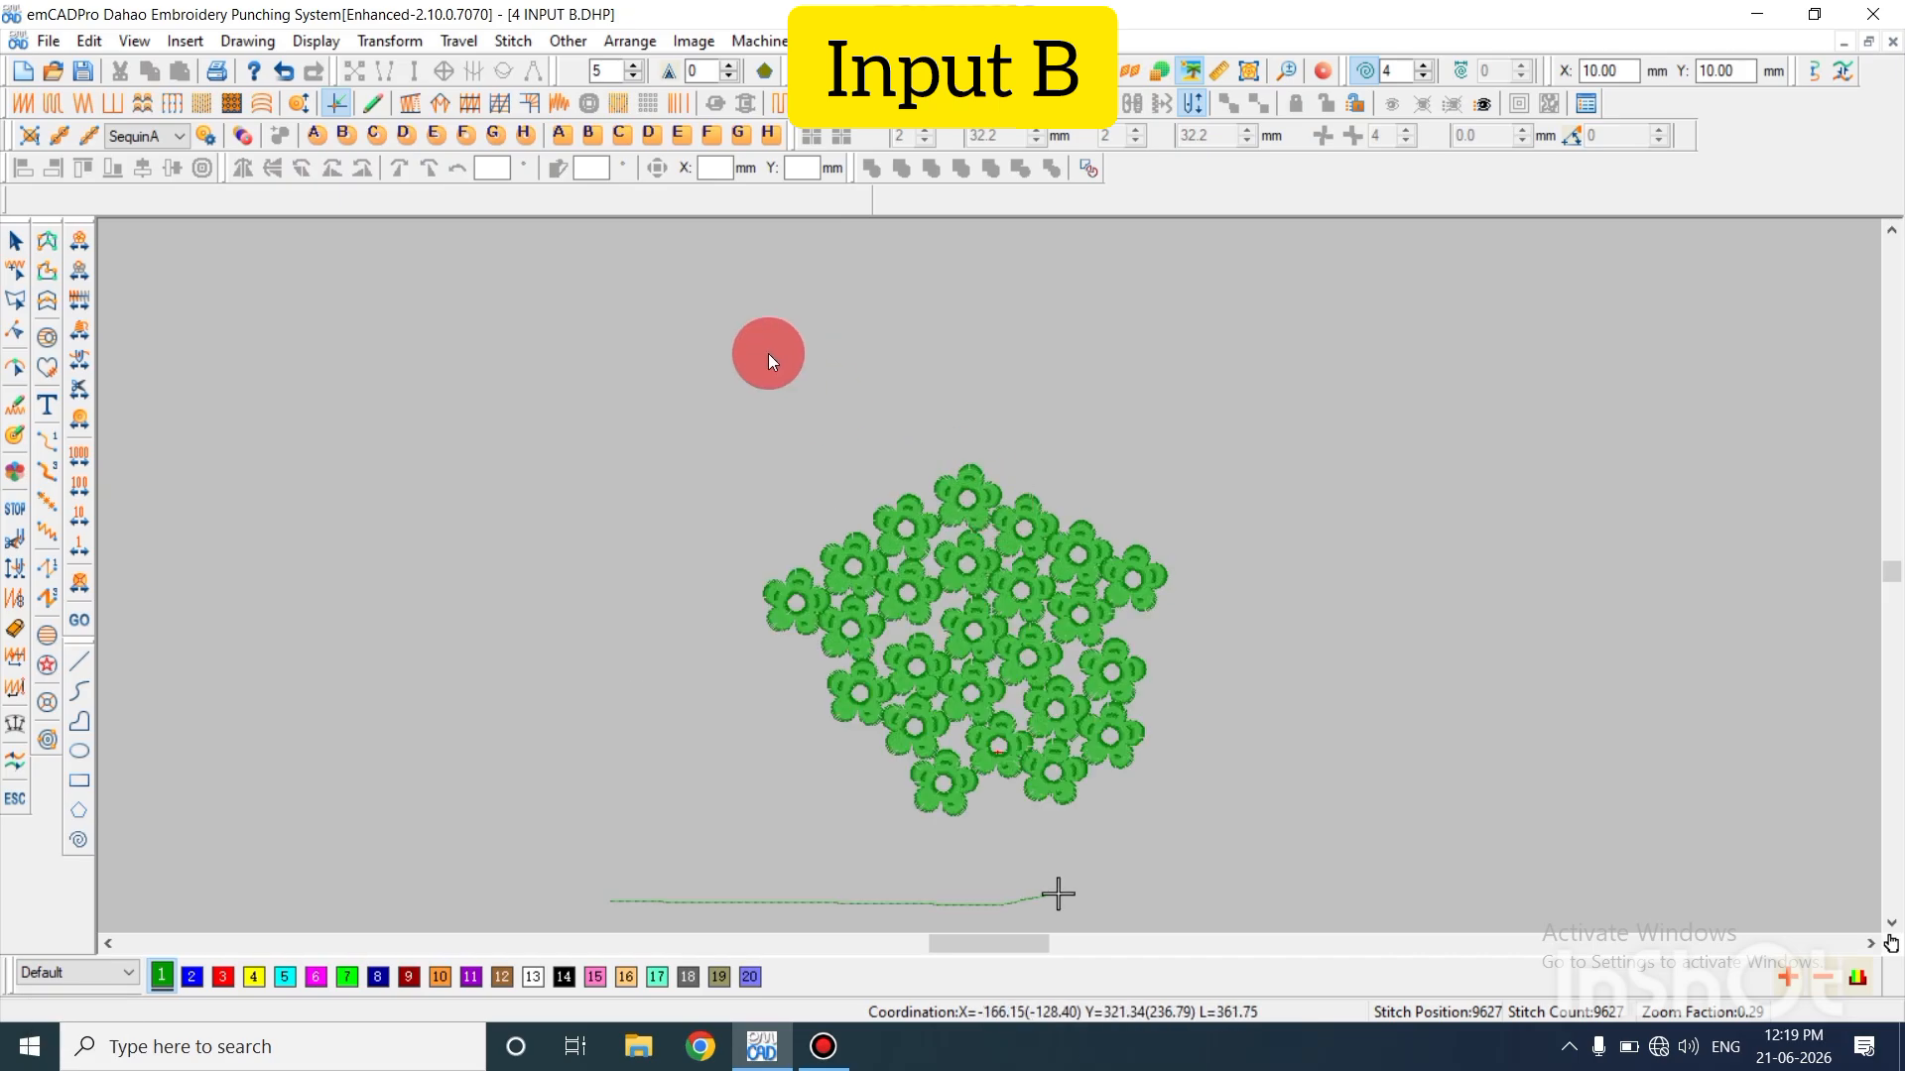
left_click_drag(675, 391, 1409, 765)
key("Escape")
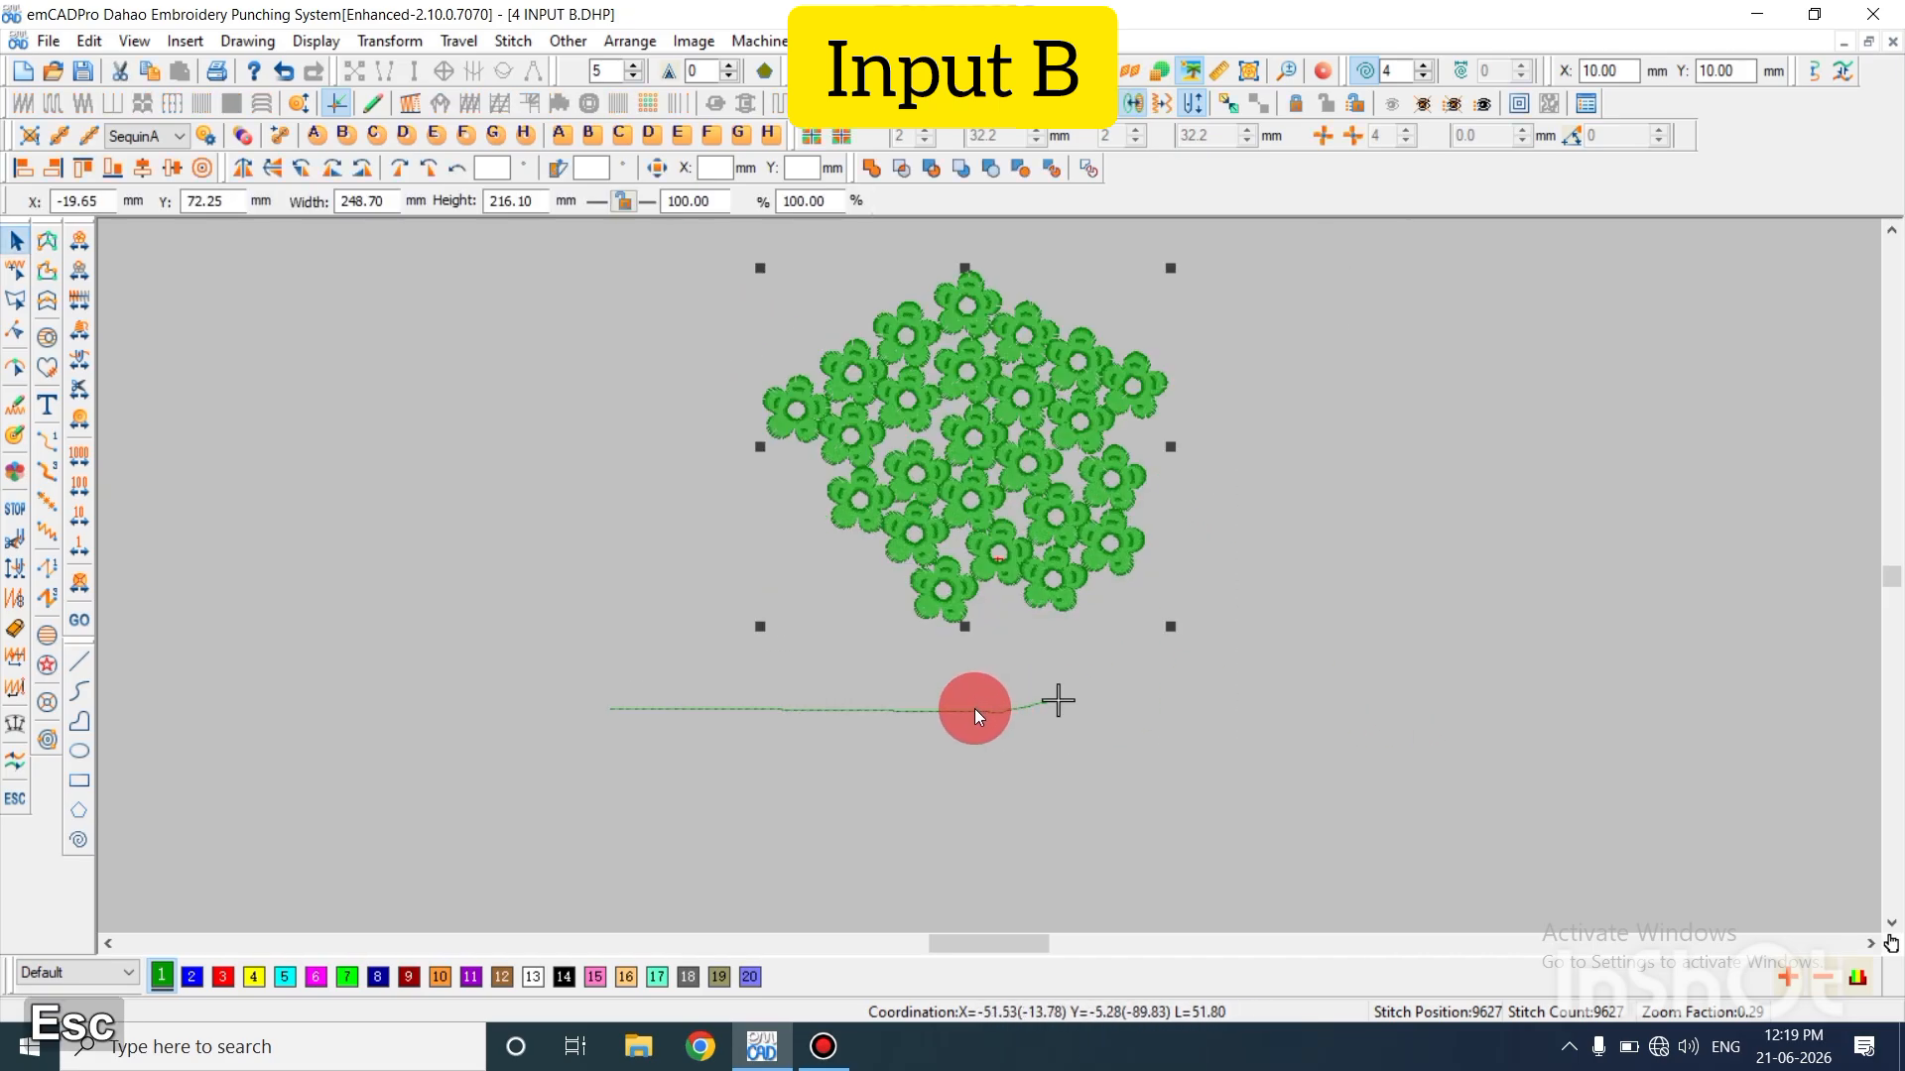
Open the offset object settings for the run line, cancel them and delete the line
left_click(974, 708)
key("Insert")
left_click(1038, 528)
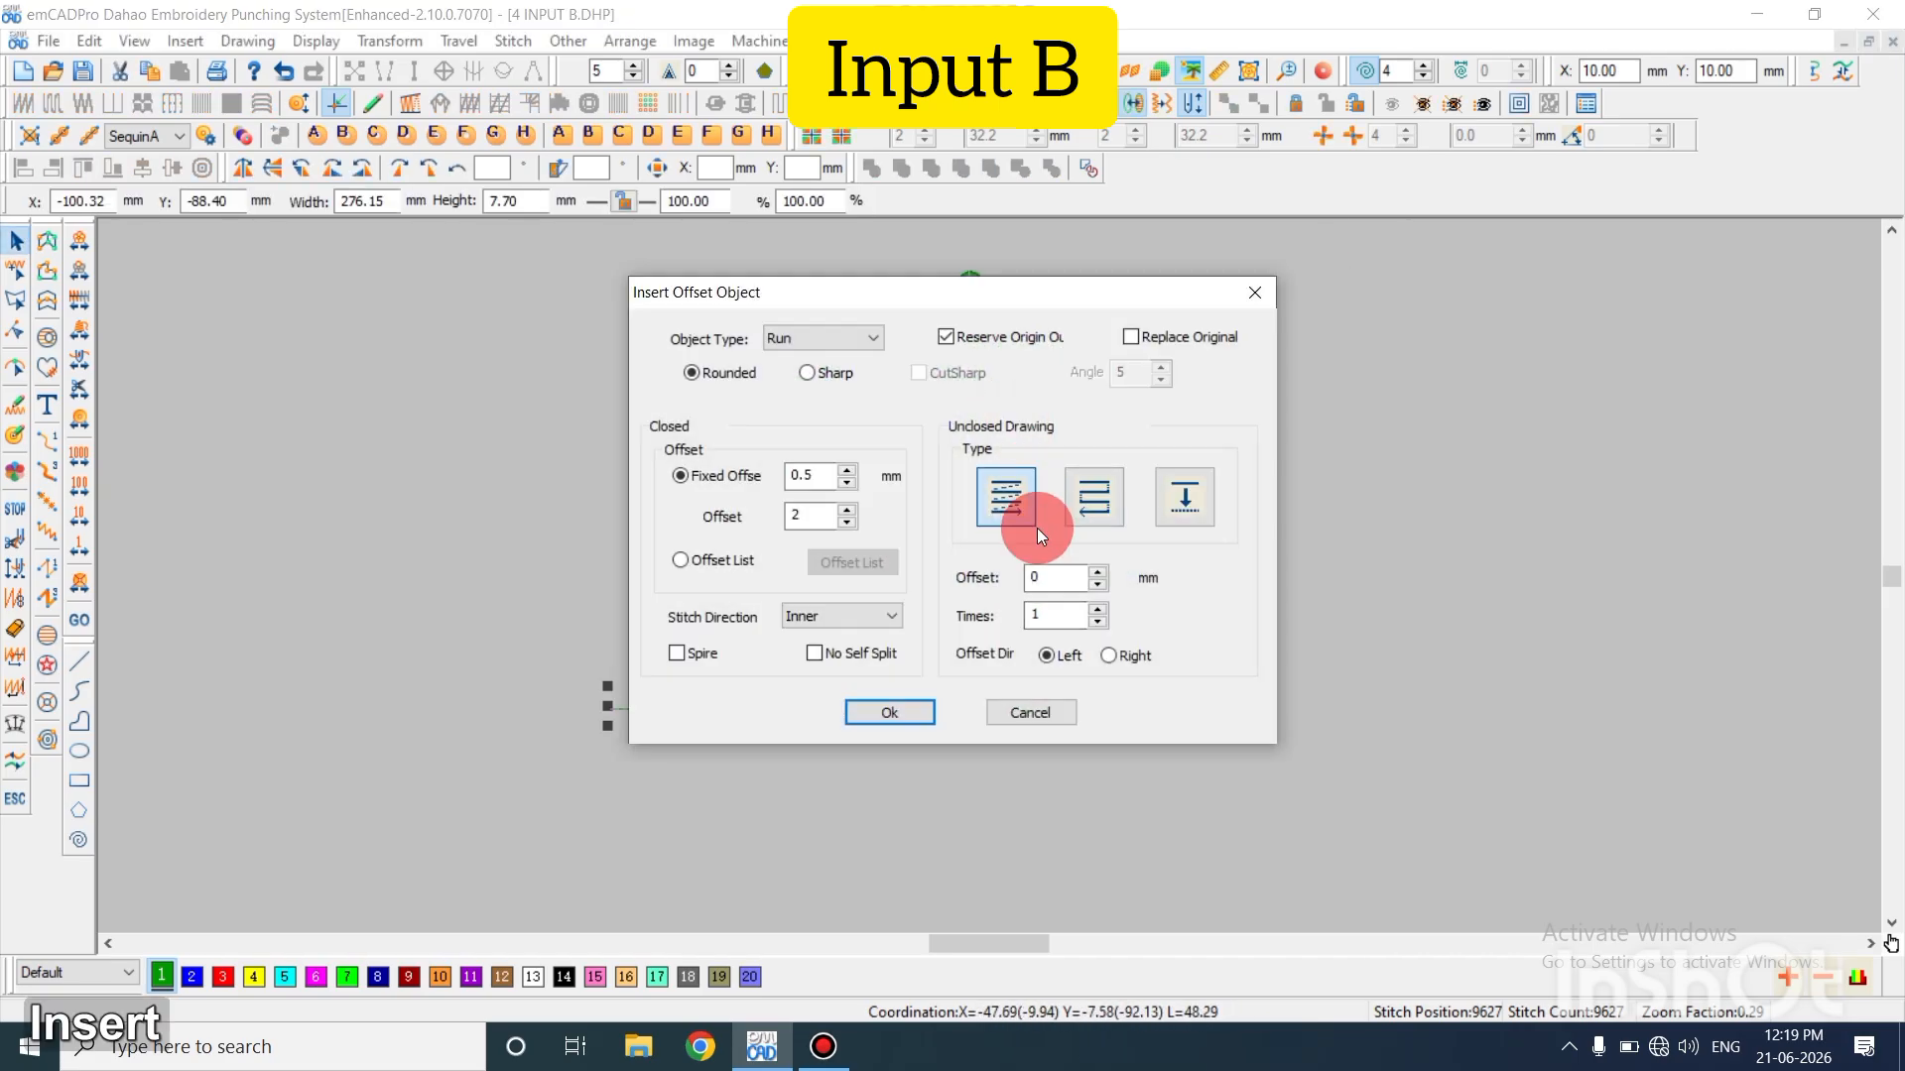
key("Escape")
key("Delete")
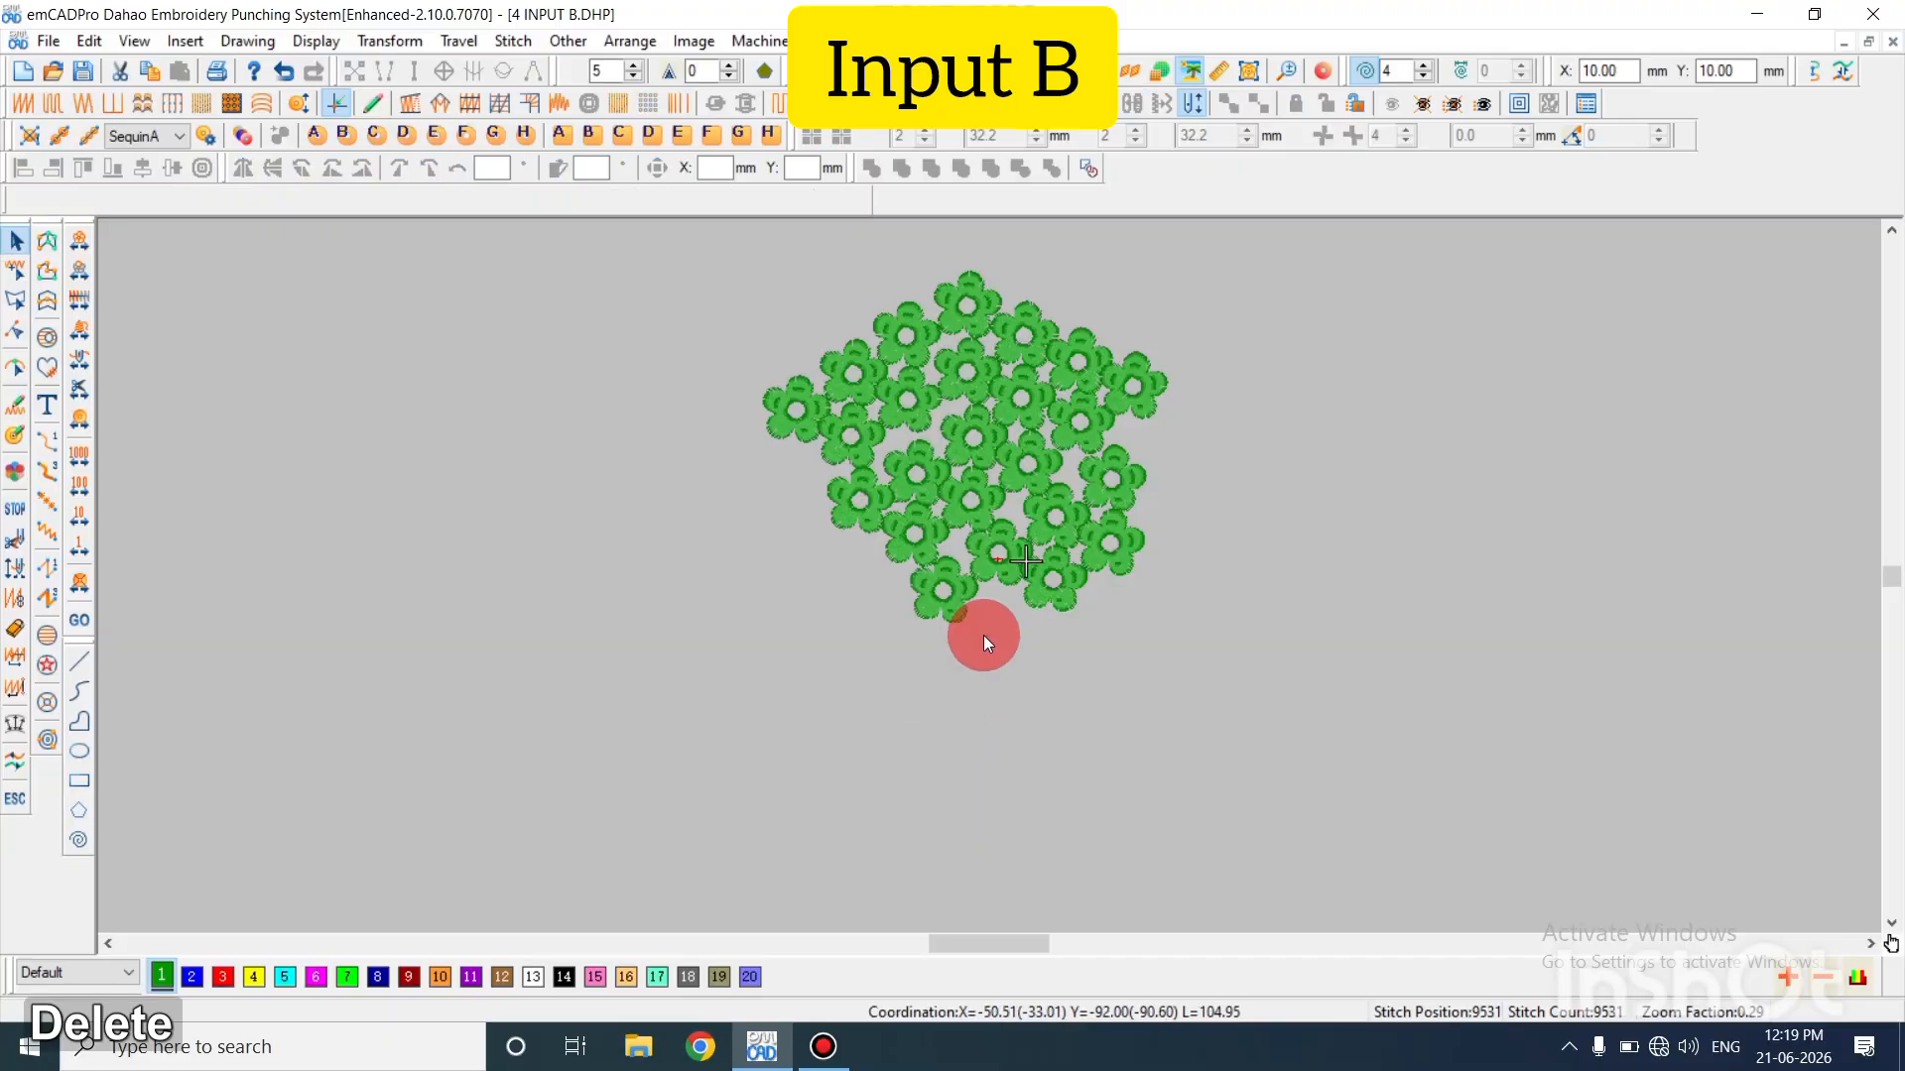
Inspect the petal stitching of the lowest flower in the cluster up close
left_click_drag(647, 331, 1298, 807)
key("Escape")
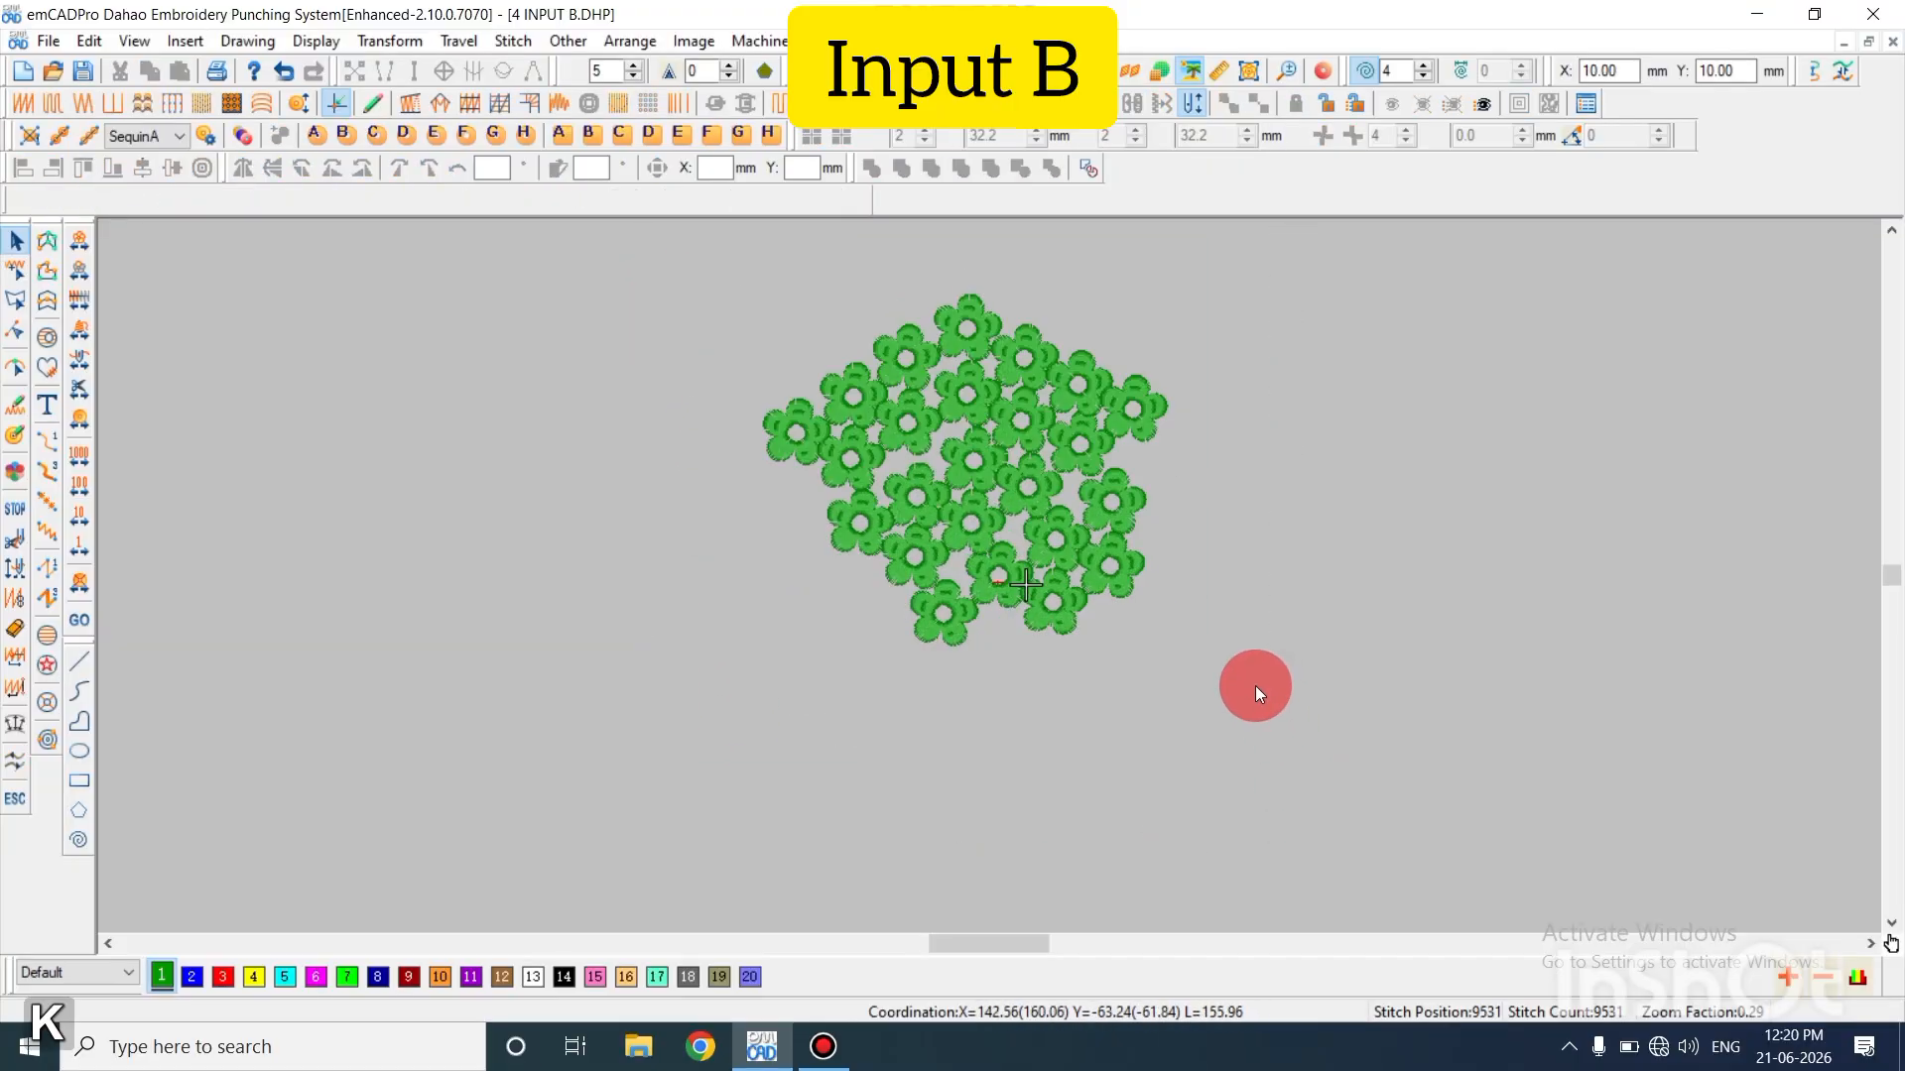
key("shift+z")
scroll(1111, 621, "down", 2)
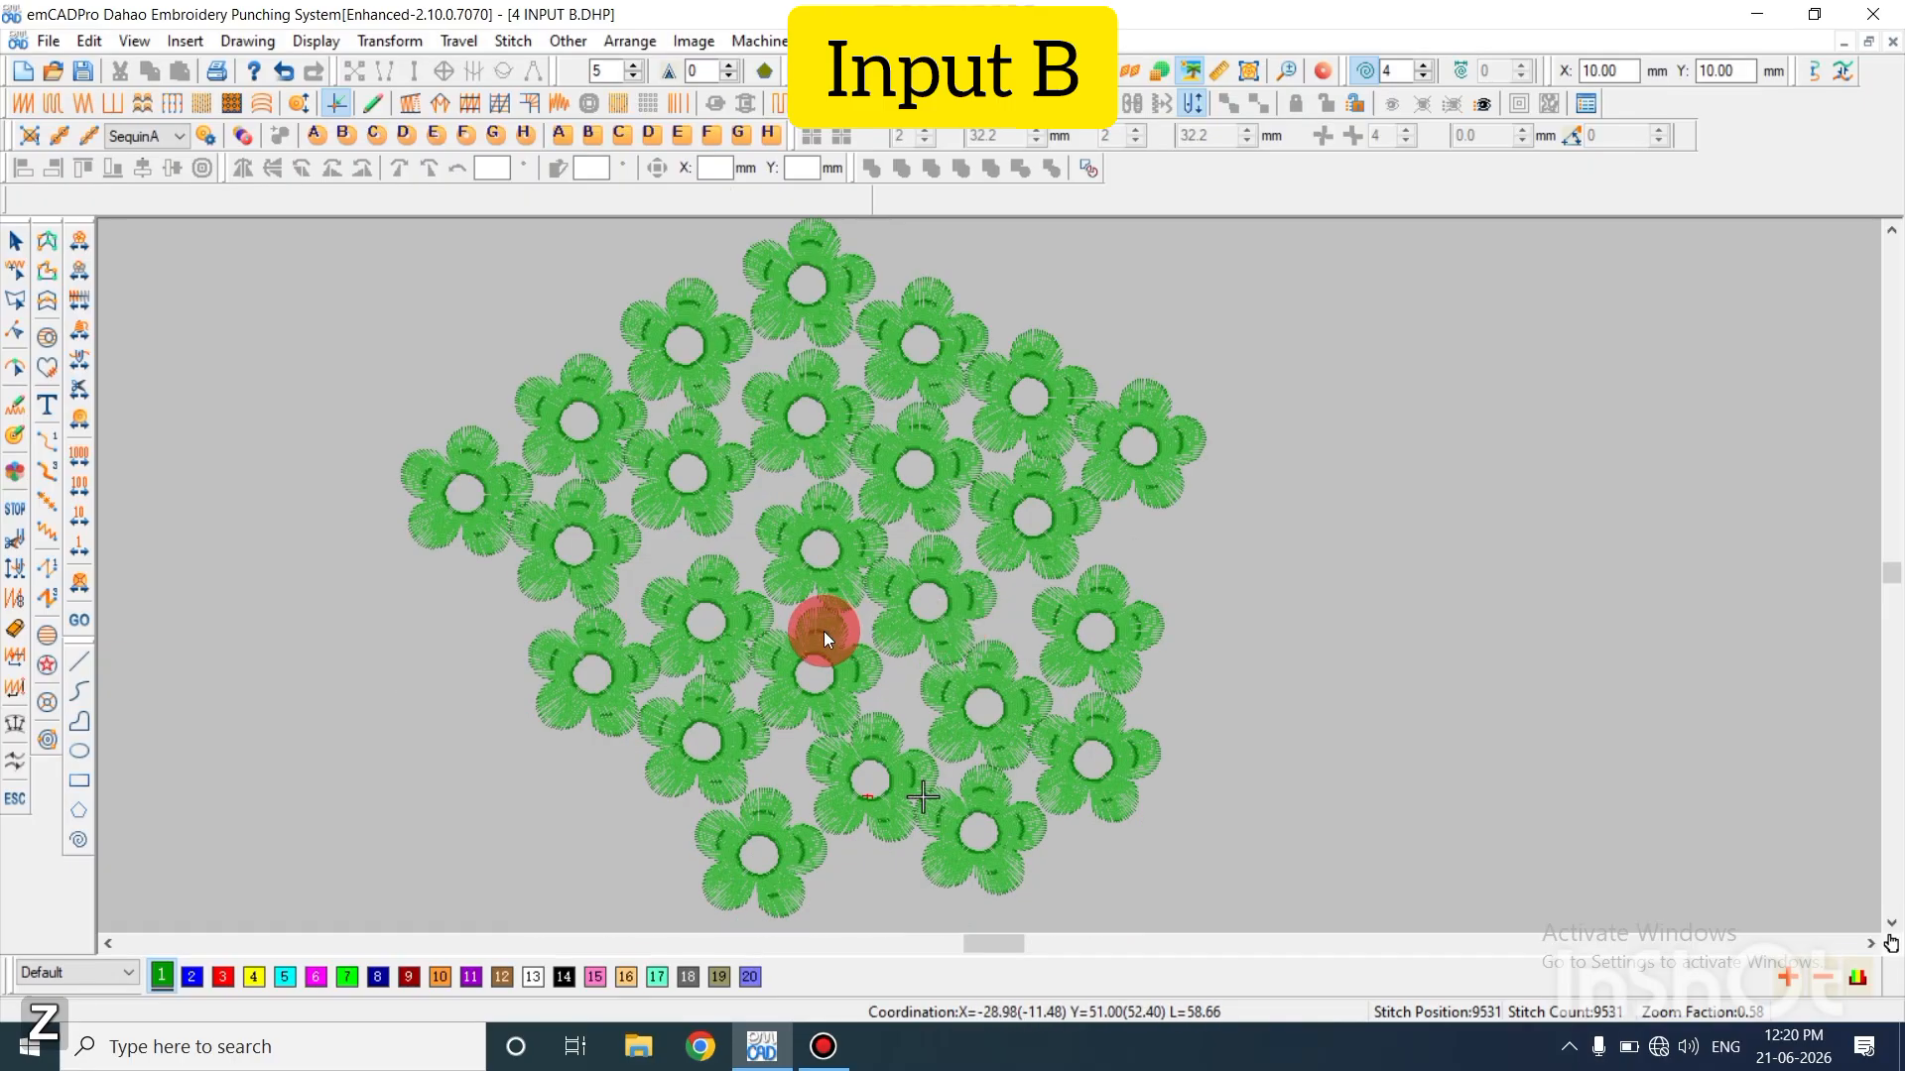
key("shift+z")
scroll(792, 619, "down", 2)
scroll(791, 620, "down", 2)
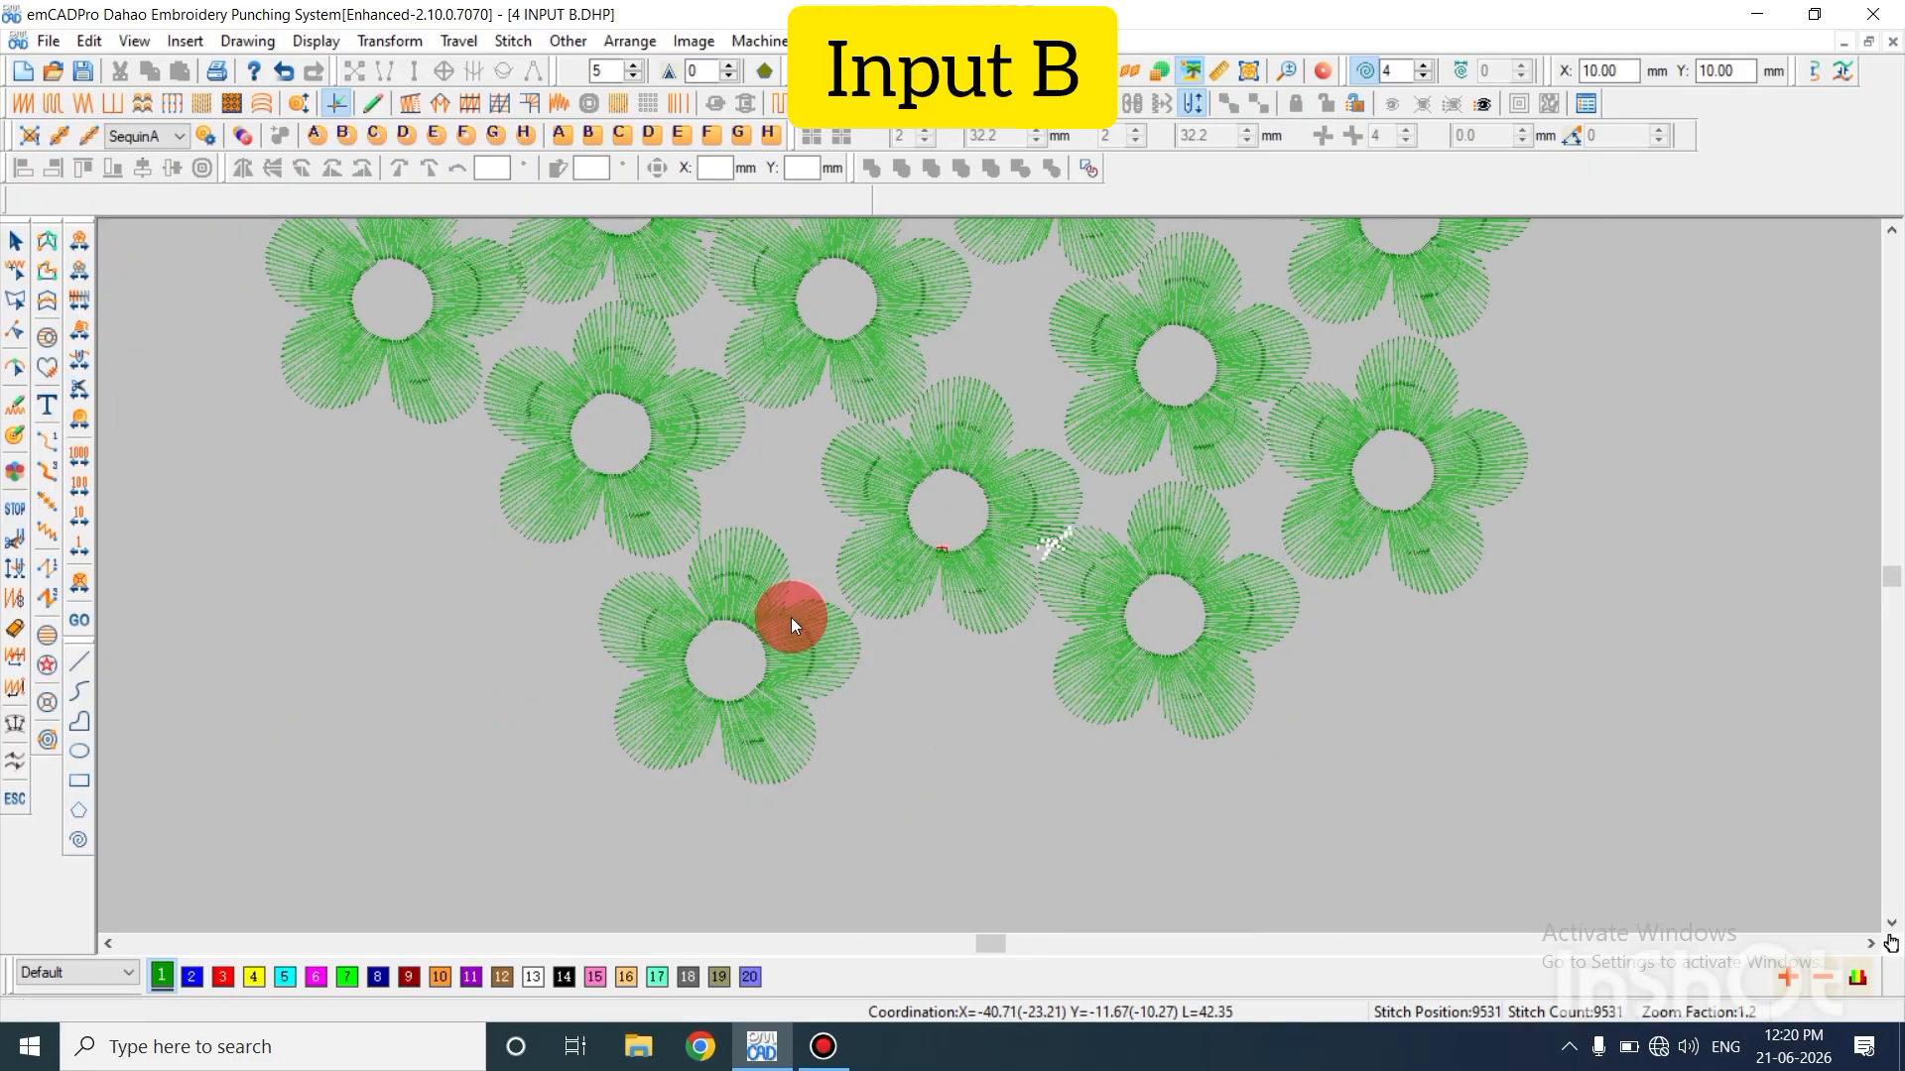
key("z")
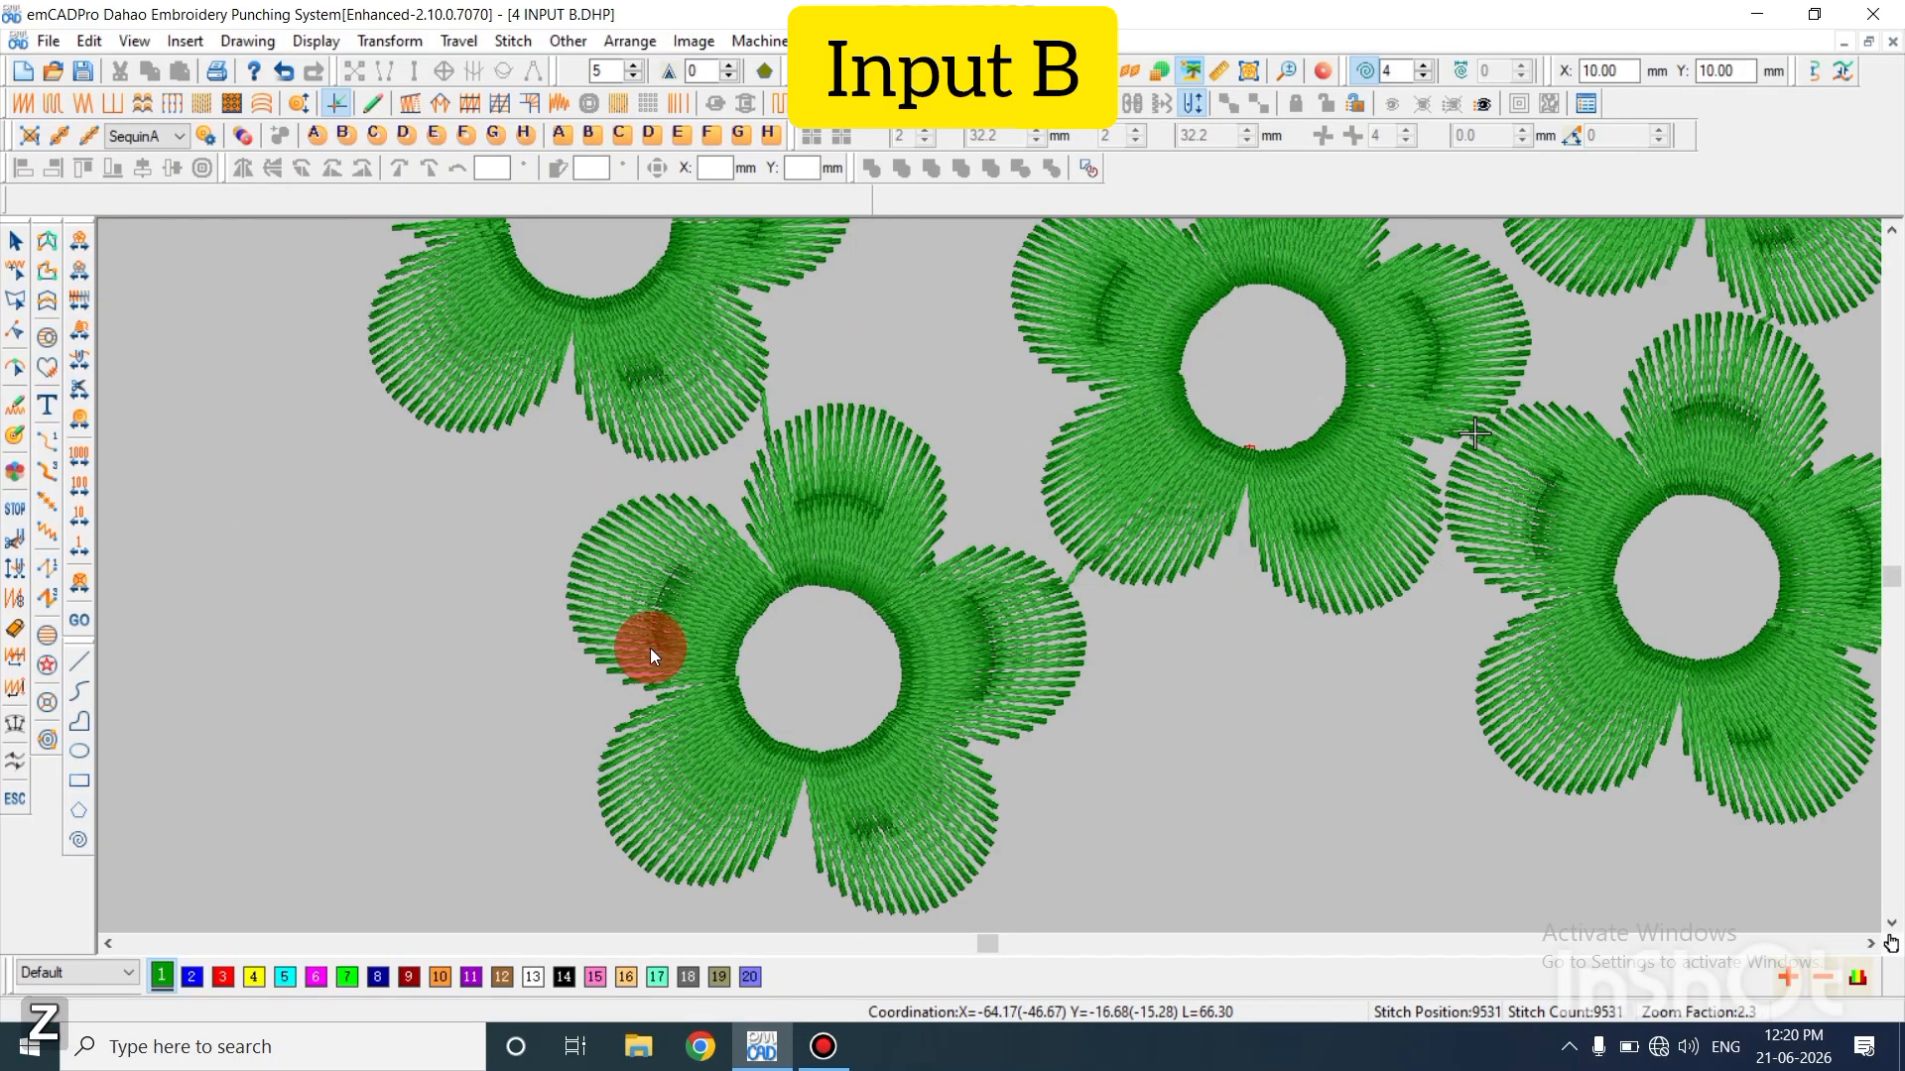
scroll(651, 647, "down", 1)
scroll(655, 637, "up", 1)
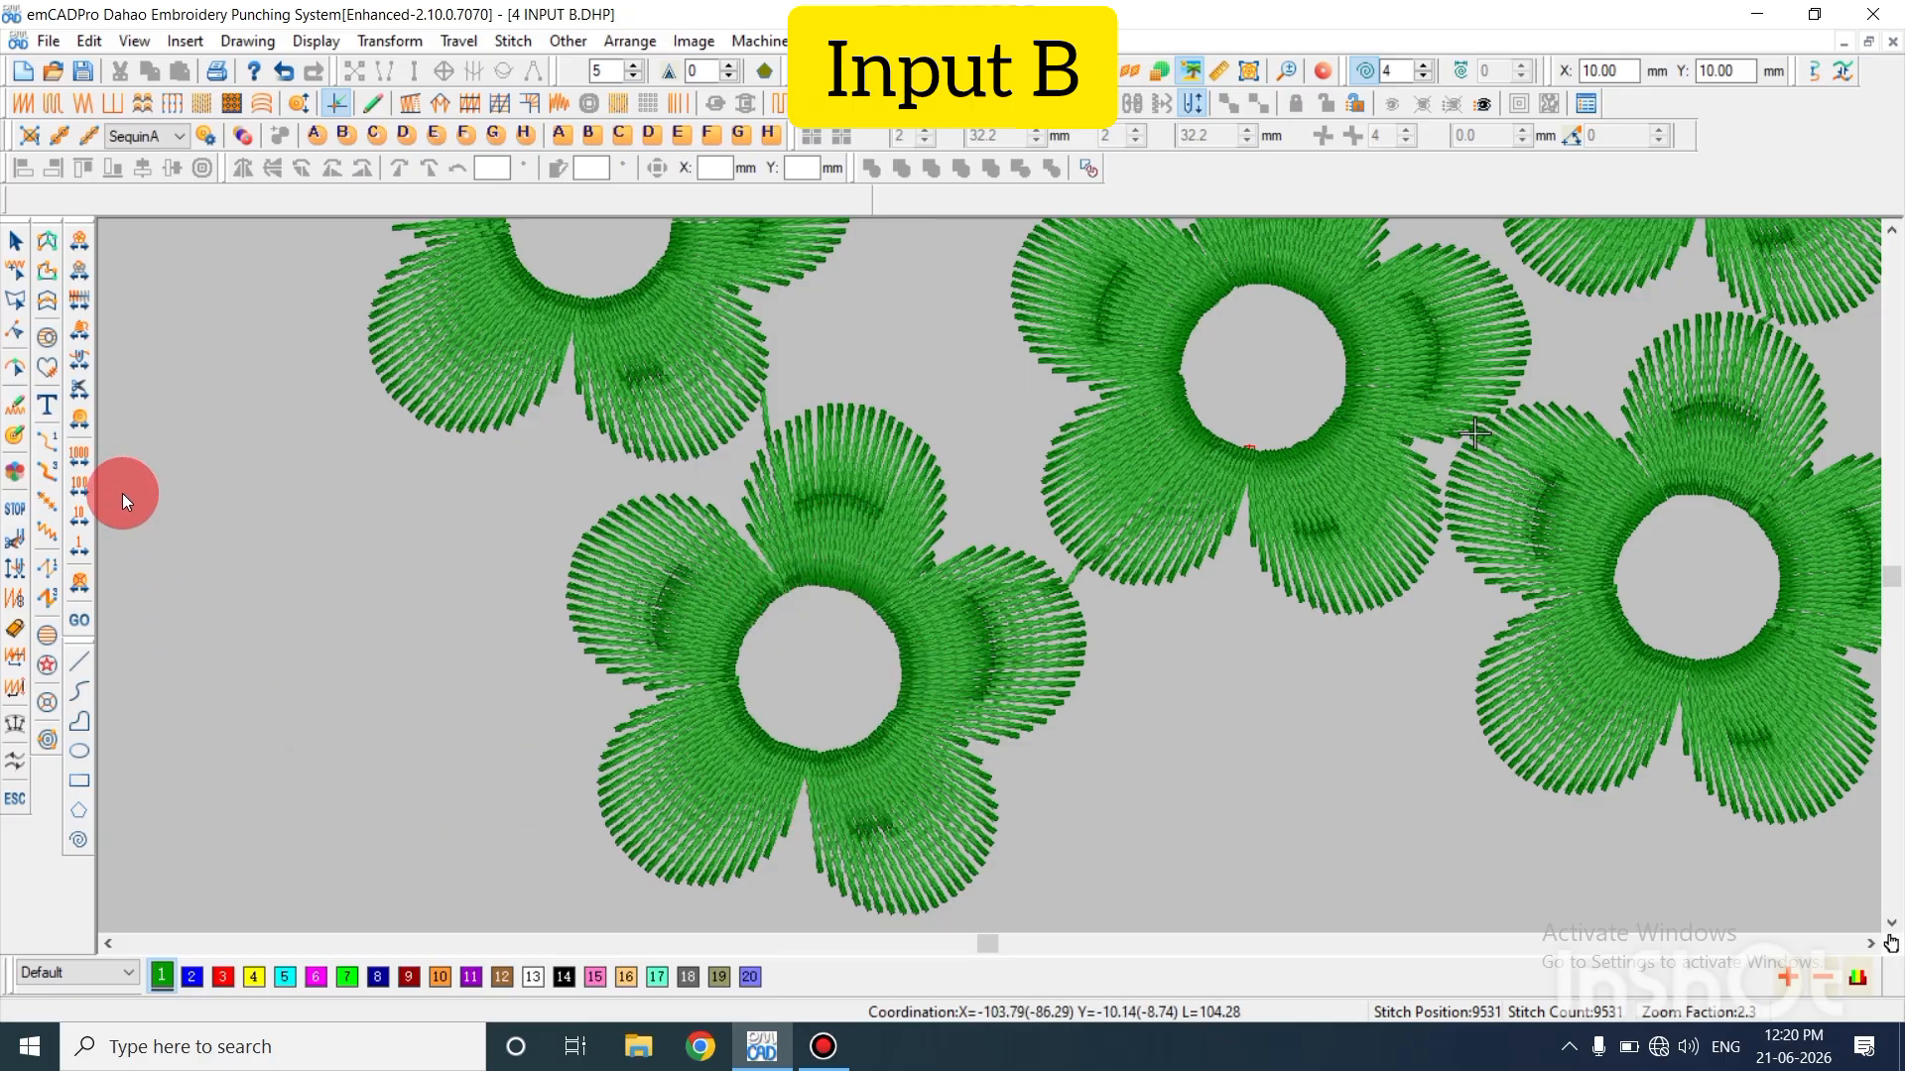
Start an Input B shape in colour 3 and trace the outer edges of the lowest flower's lower-left and upper-left petals
left_click(49, 270)
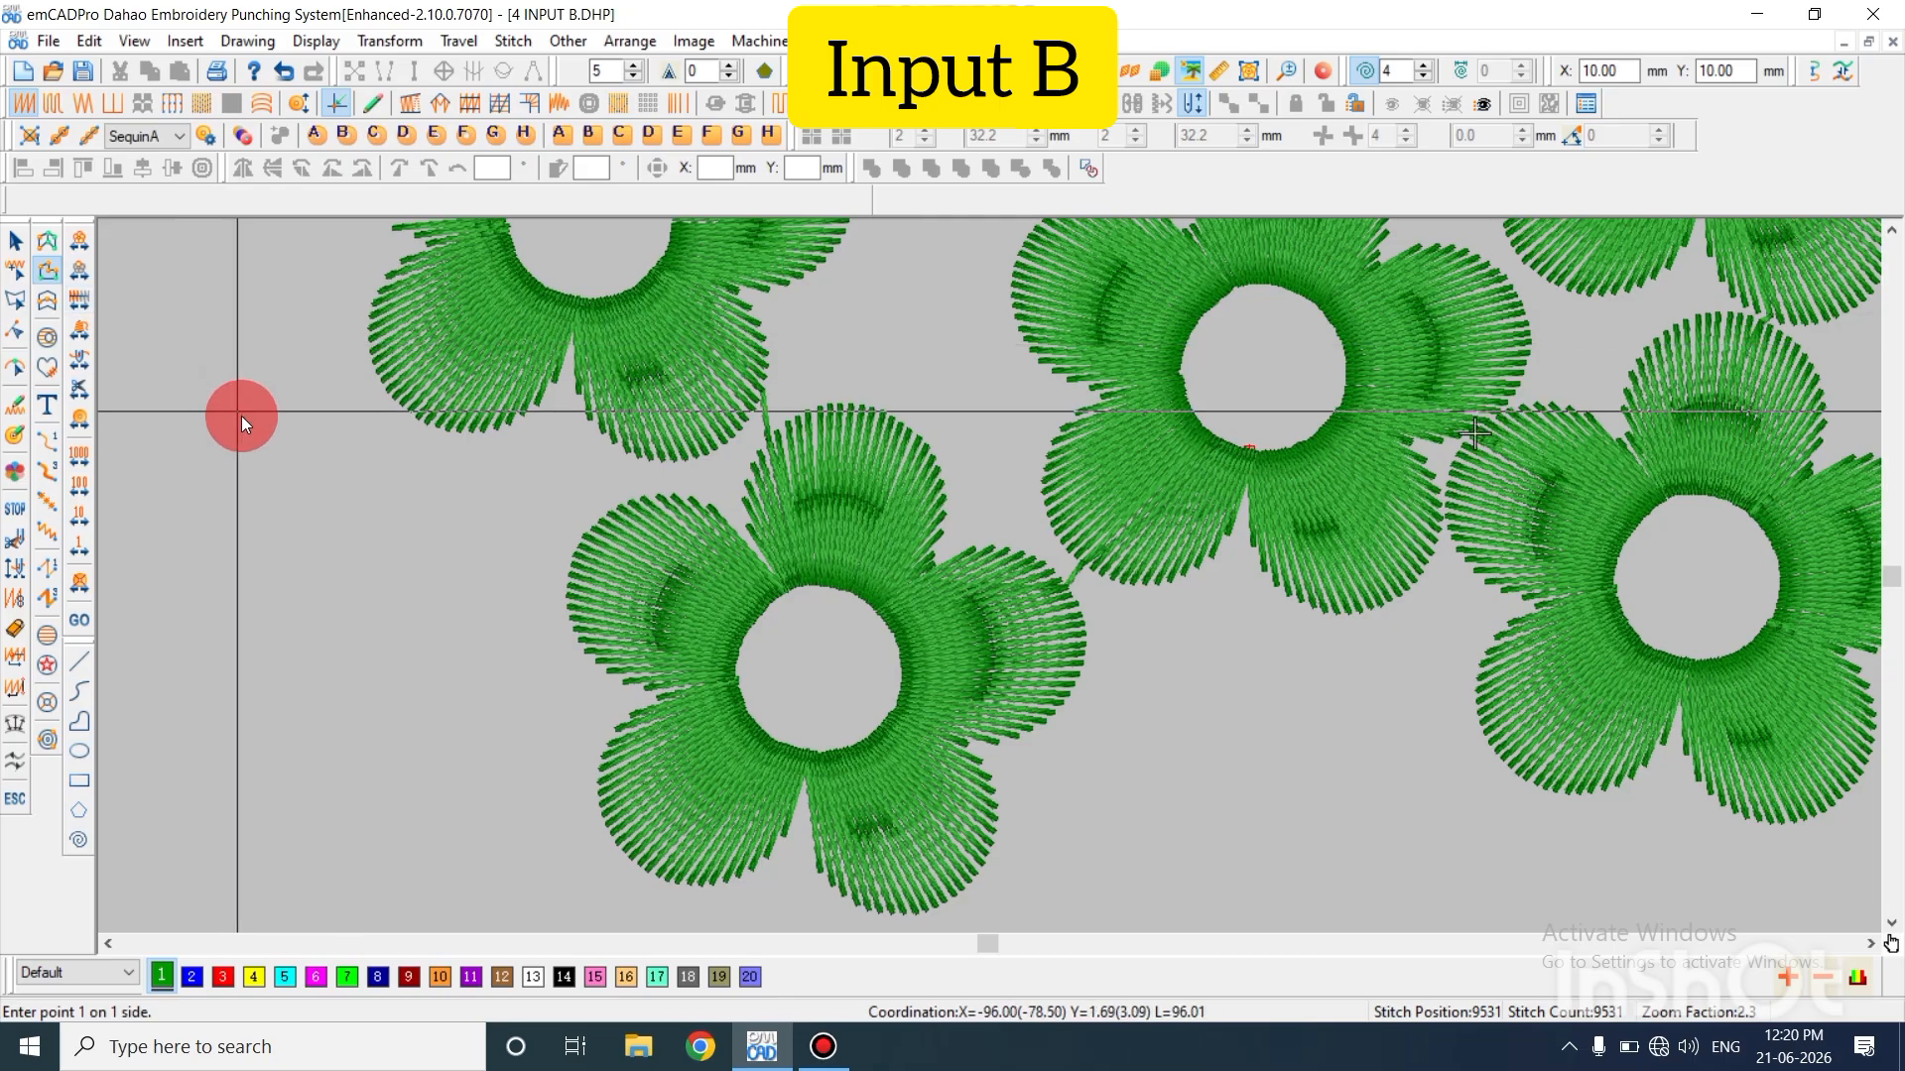
left_click(221, 980)
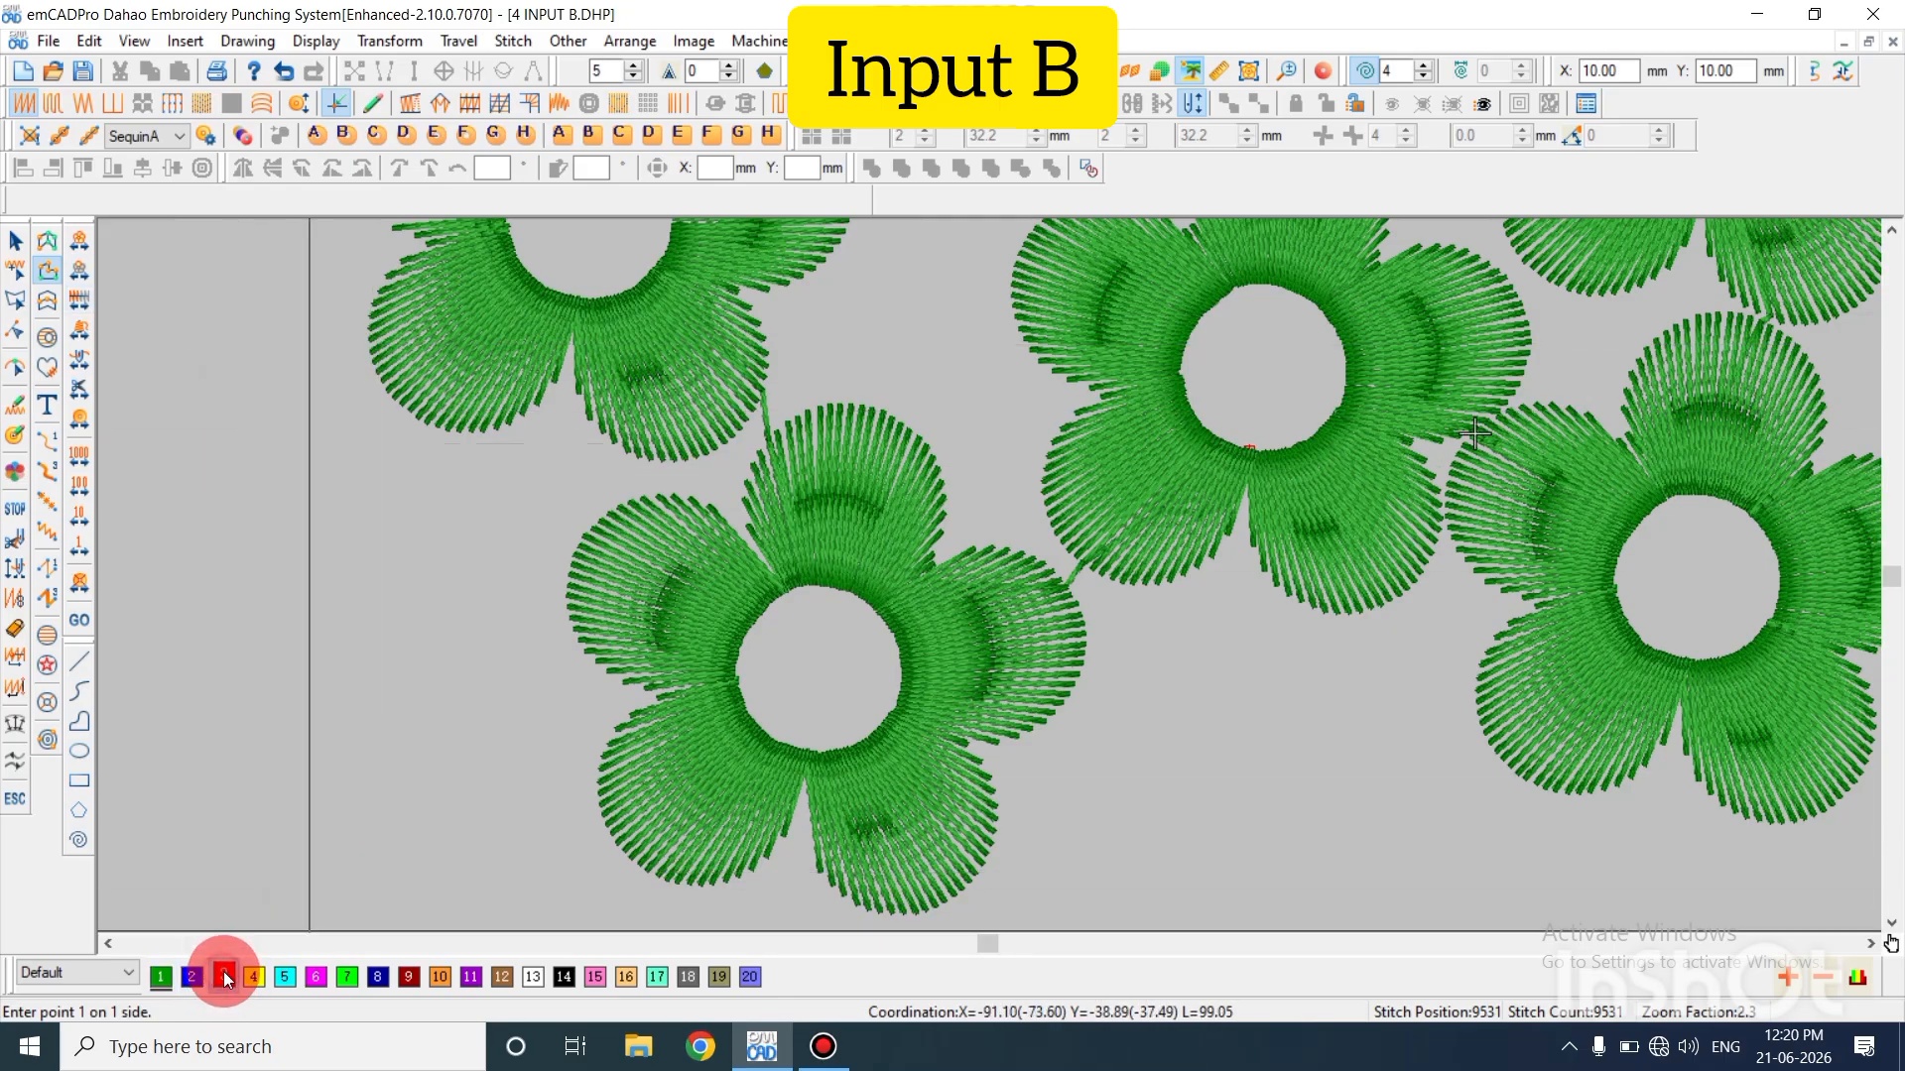
left_click(807, 776)
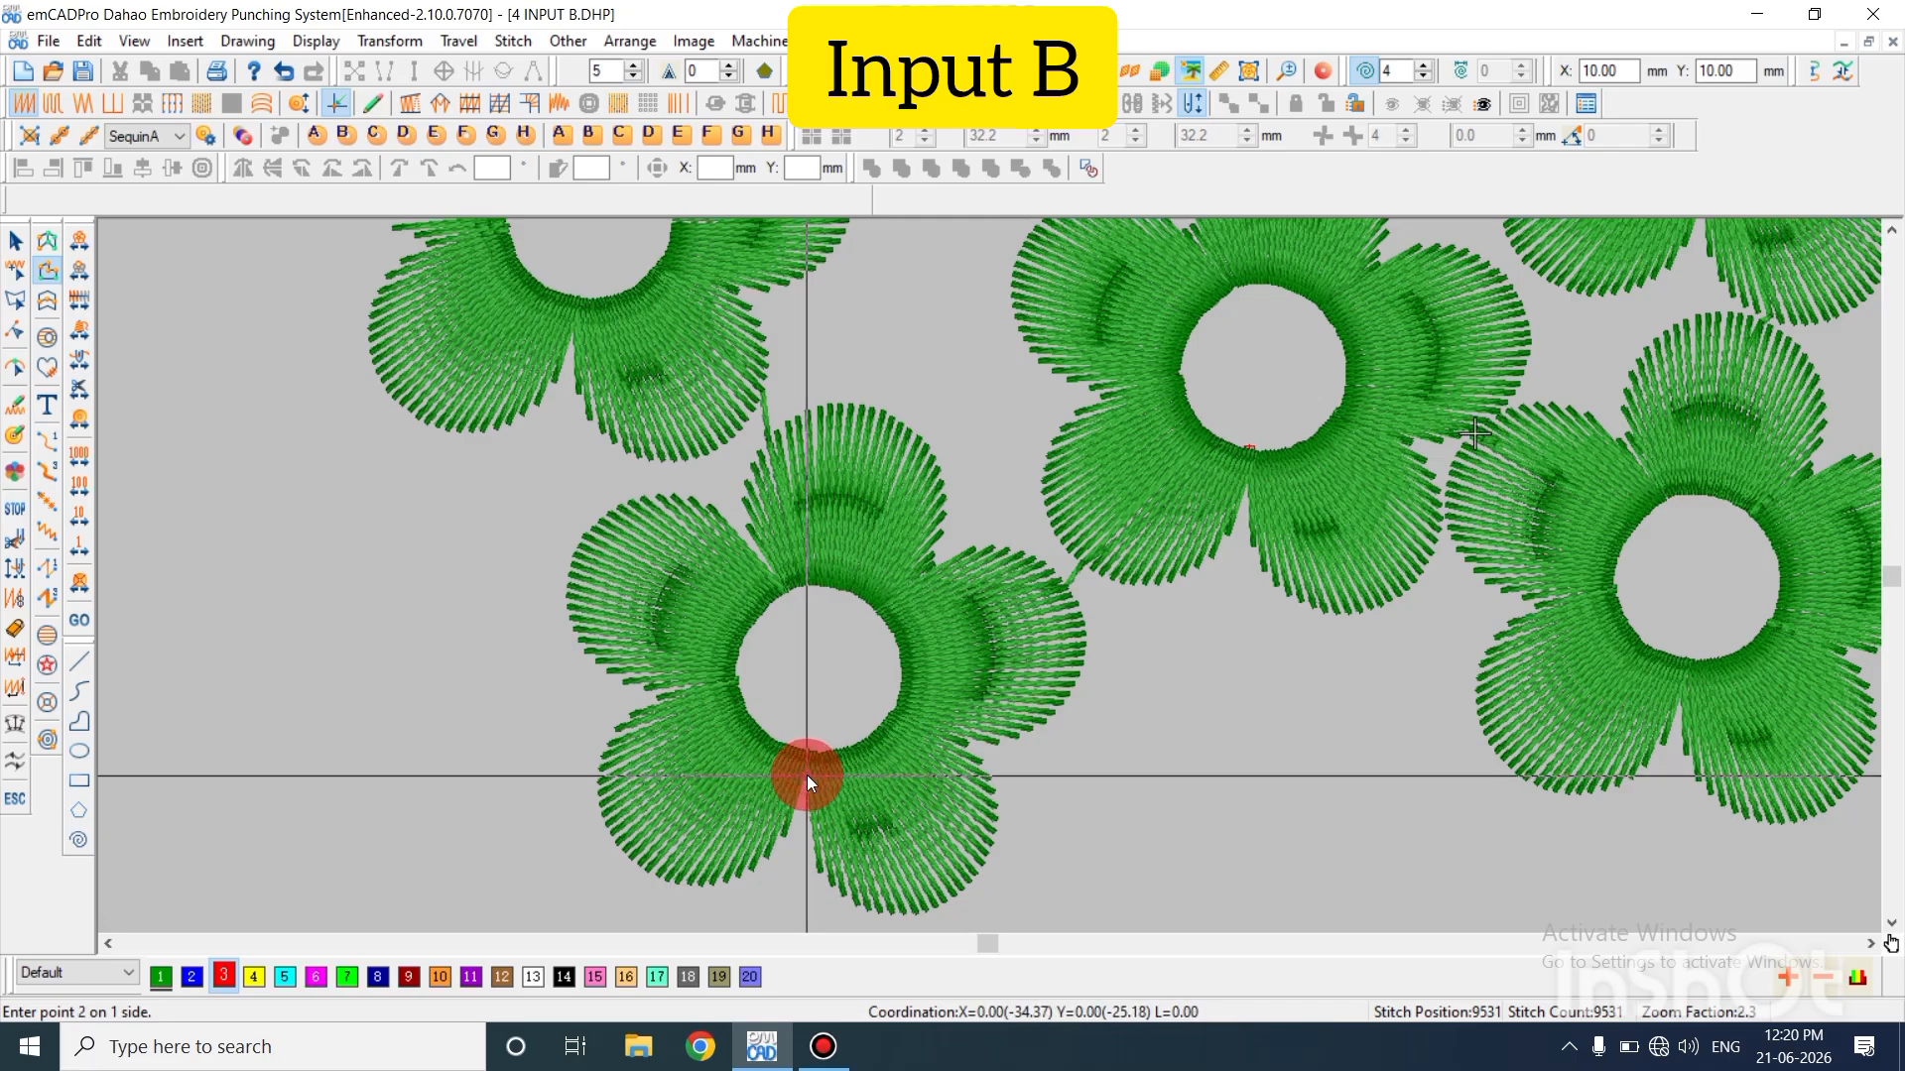
left_click(623, 846)
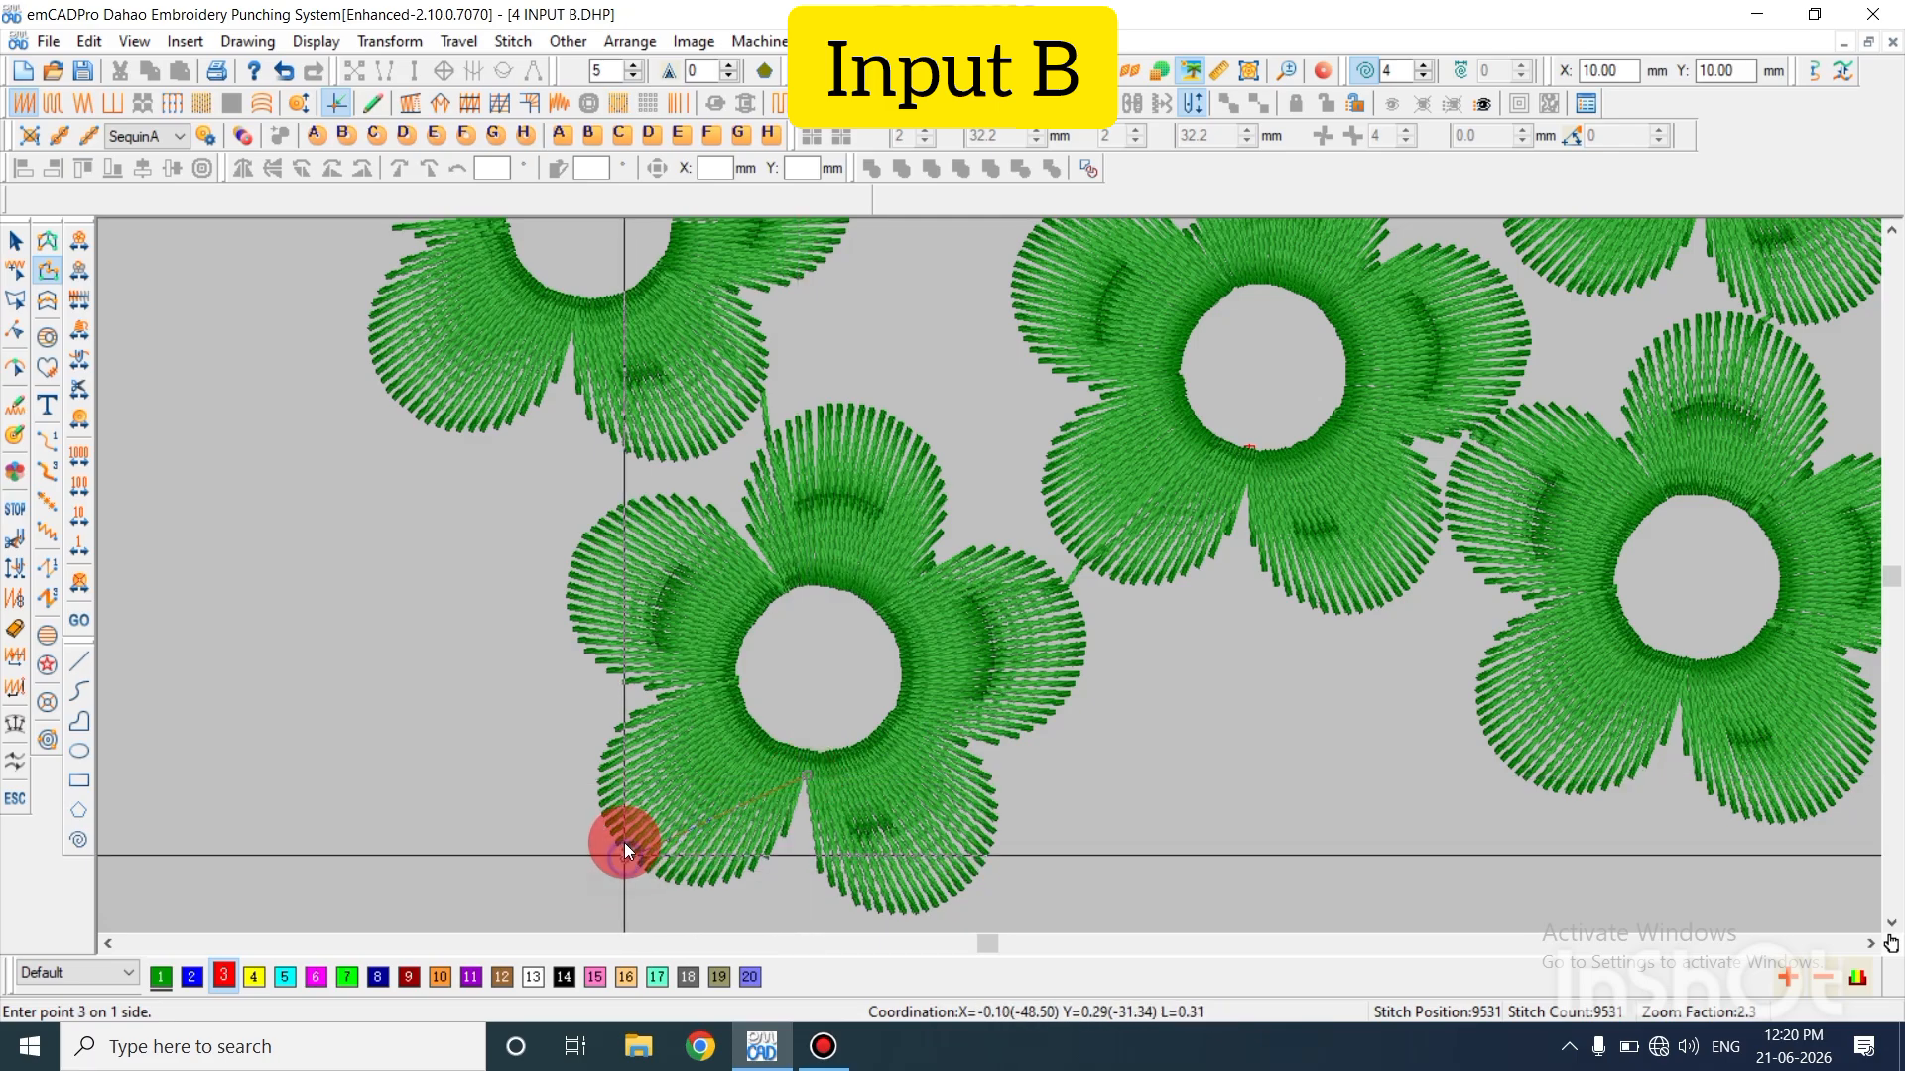
left_click(675, 686)
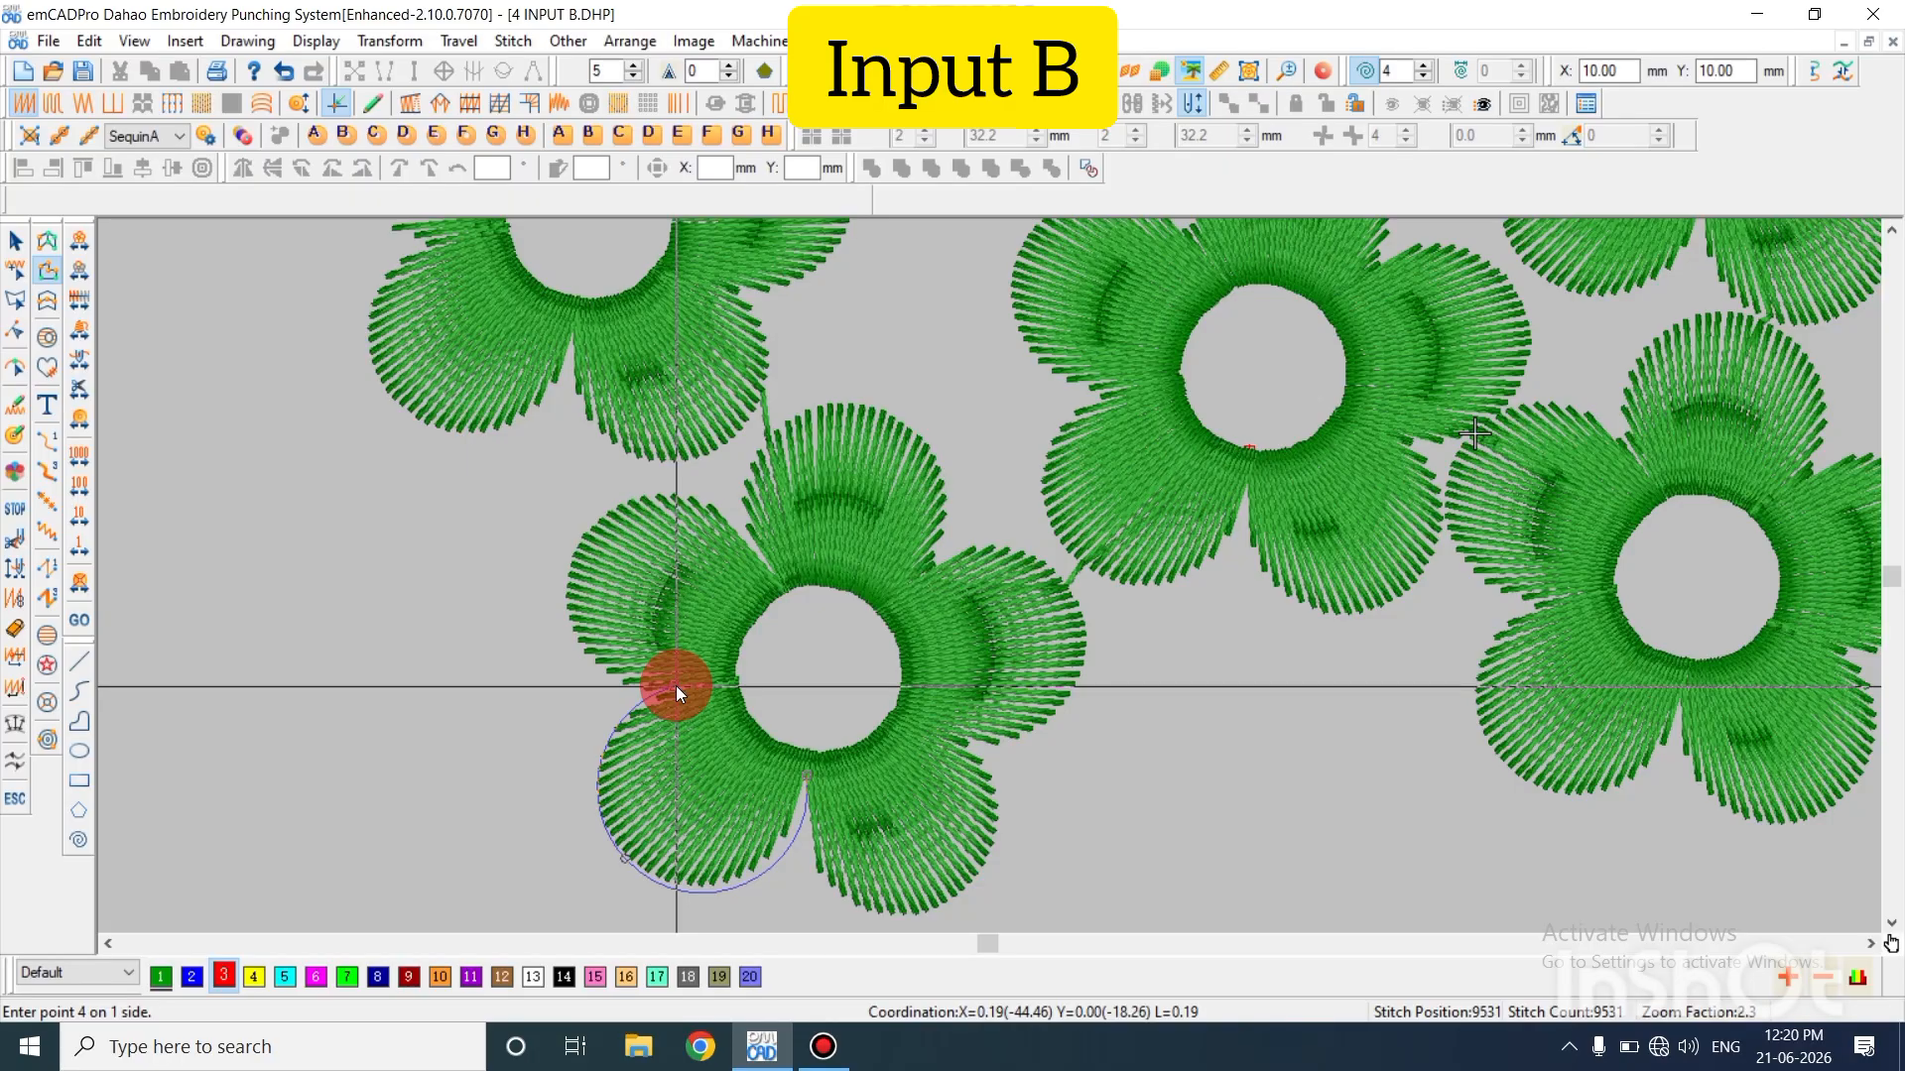
left_click(571, 546)
left_click(758, 549)
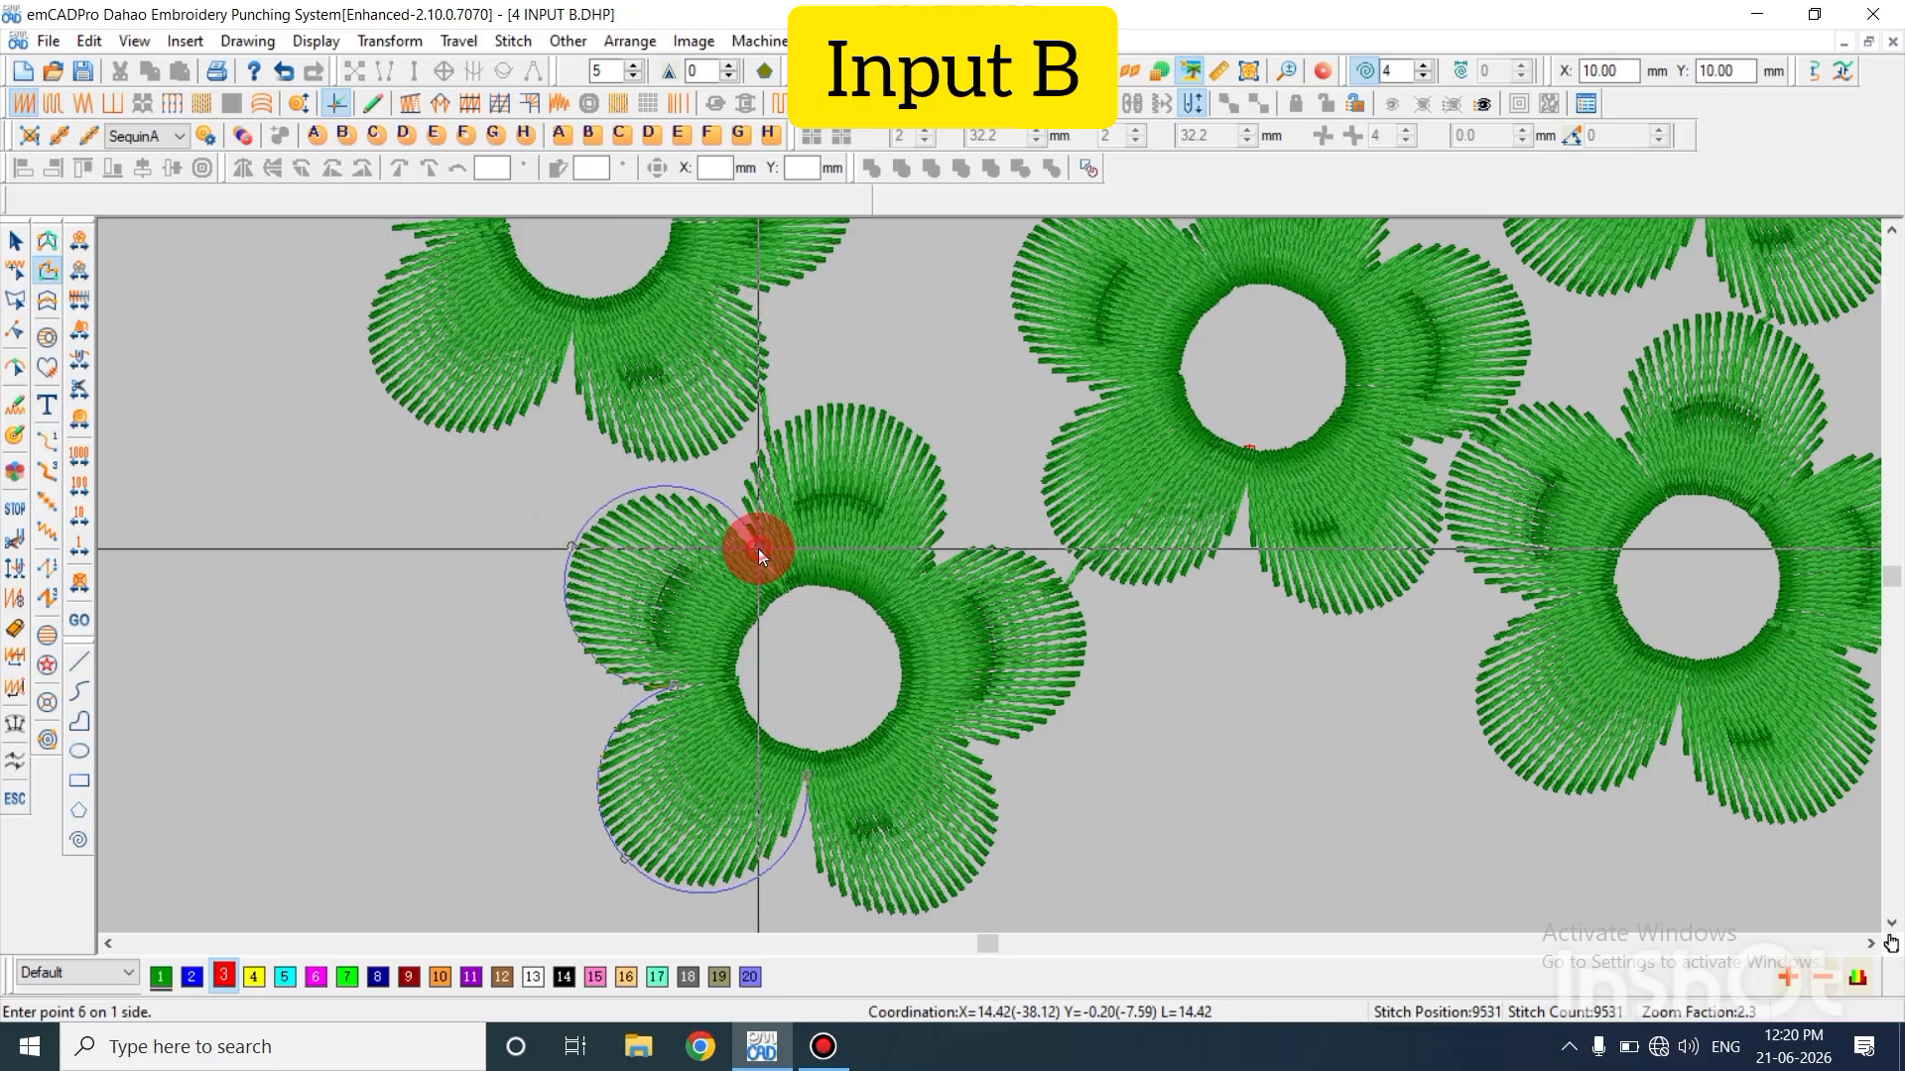
Trace the outer edges of the flower's three remaining petals back to the starting notch and finish side 1 of the shape
left_click(865, 402)
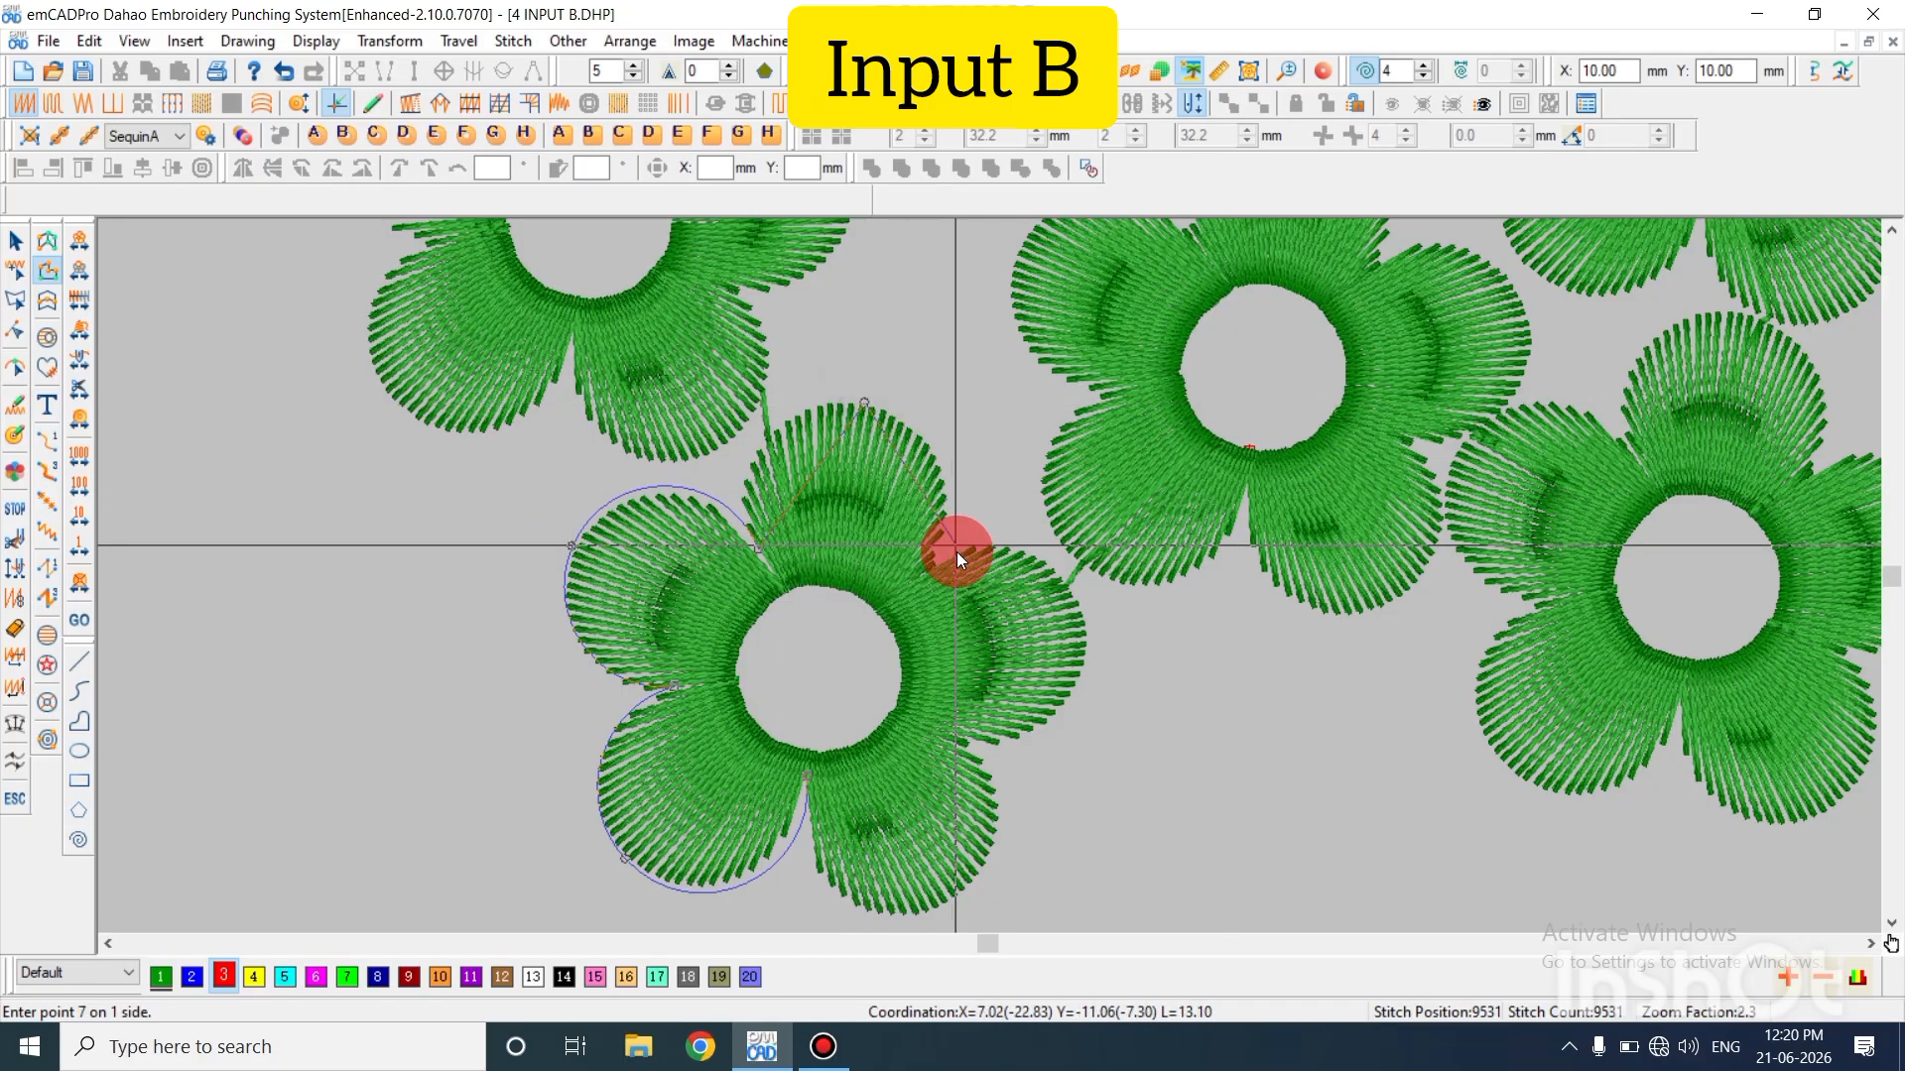
left_click(931, 561)
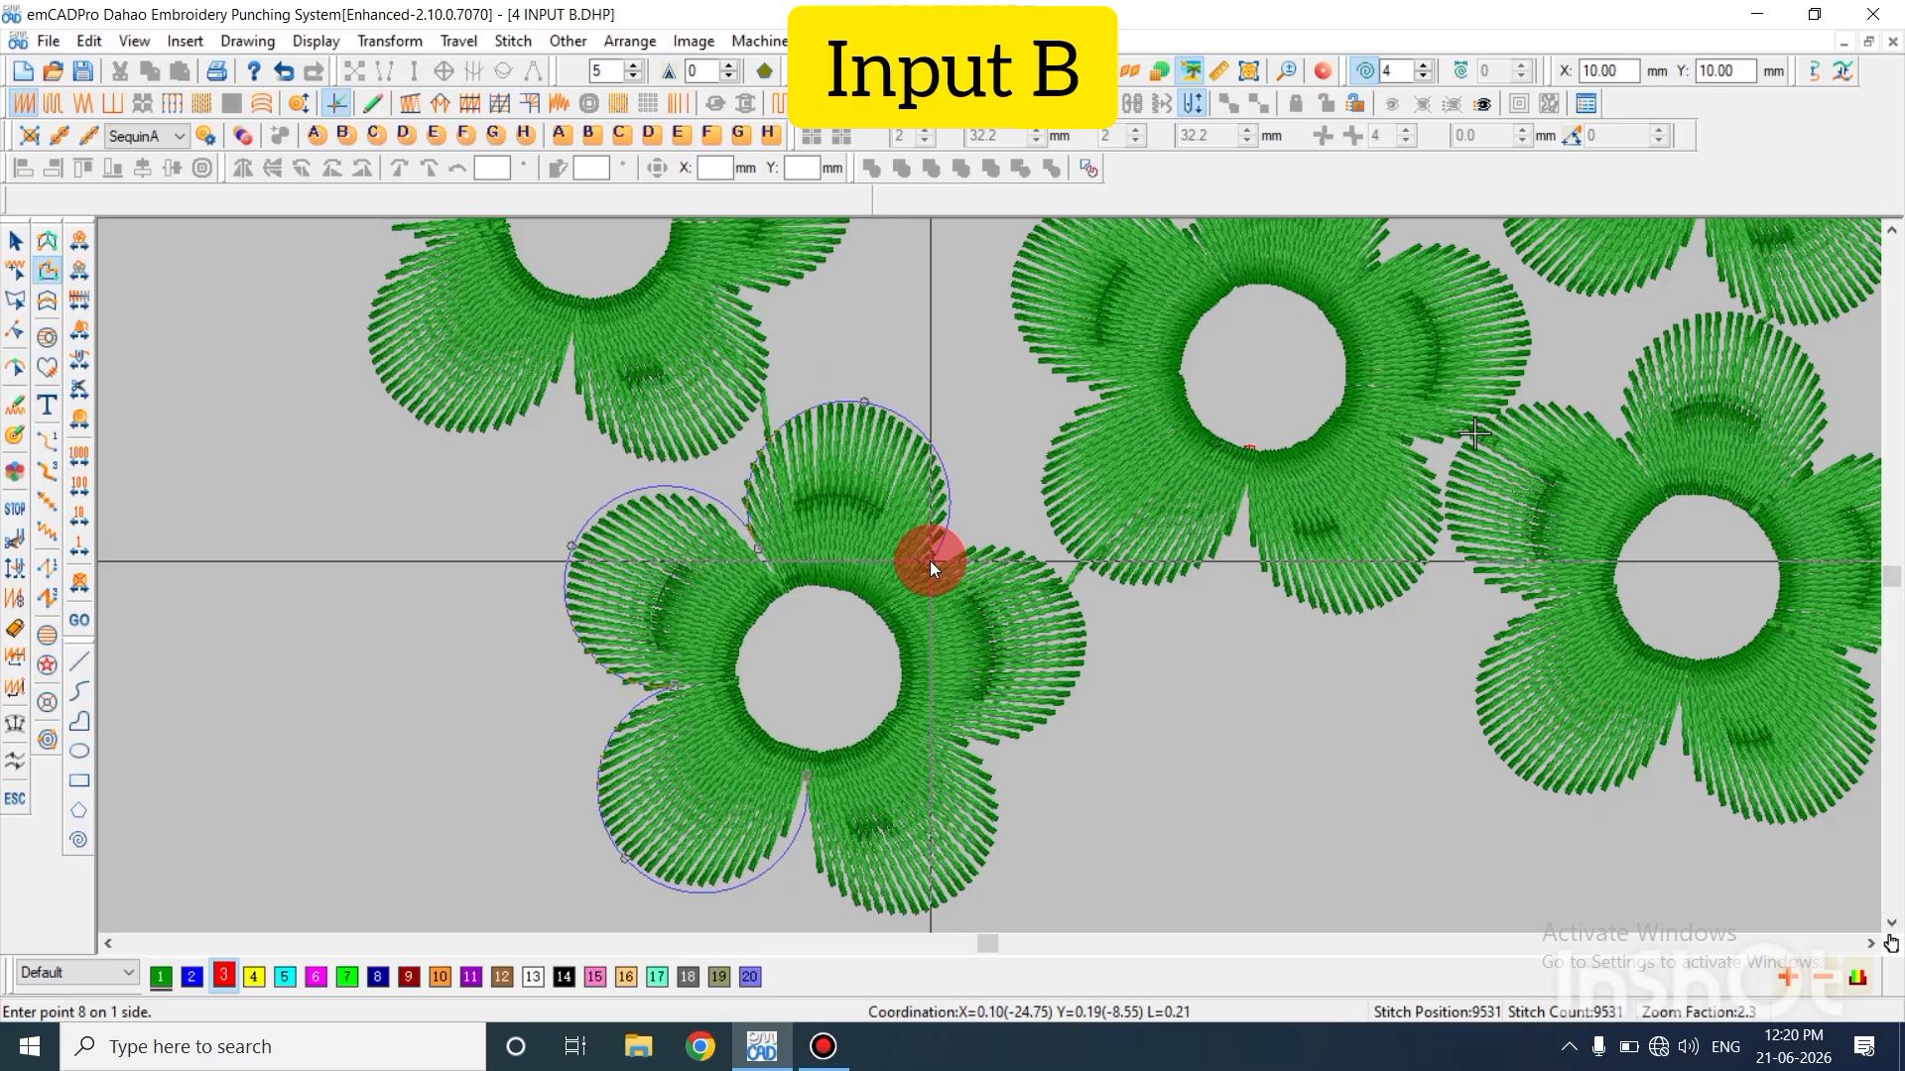
left_click(1088, 631)
left_click(941, 734)
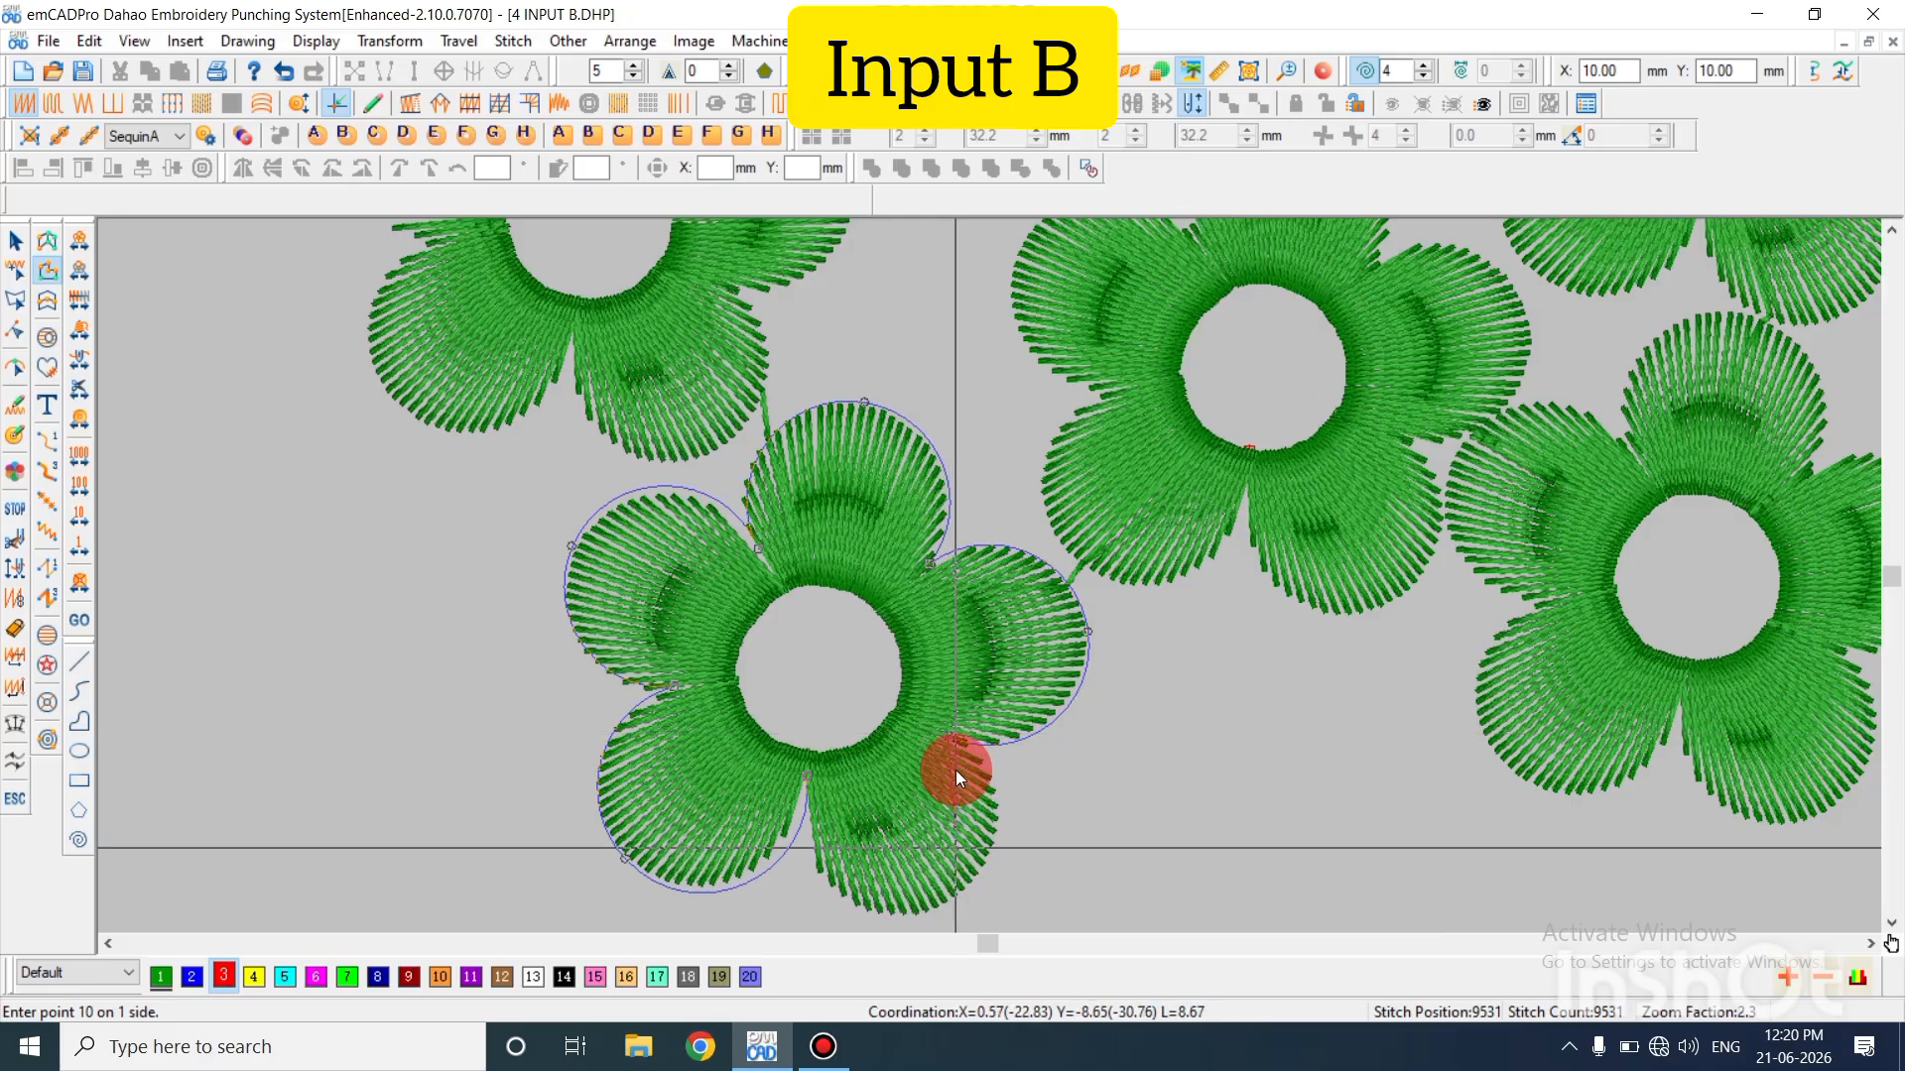
scroll(955, 769, "down", 2)
right_click(953, 706)
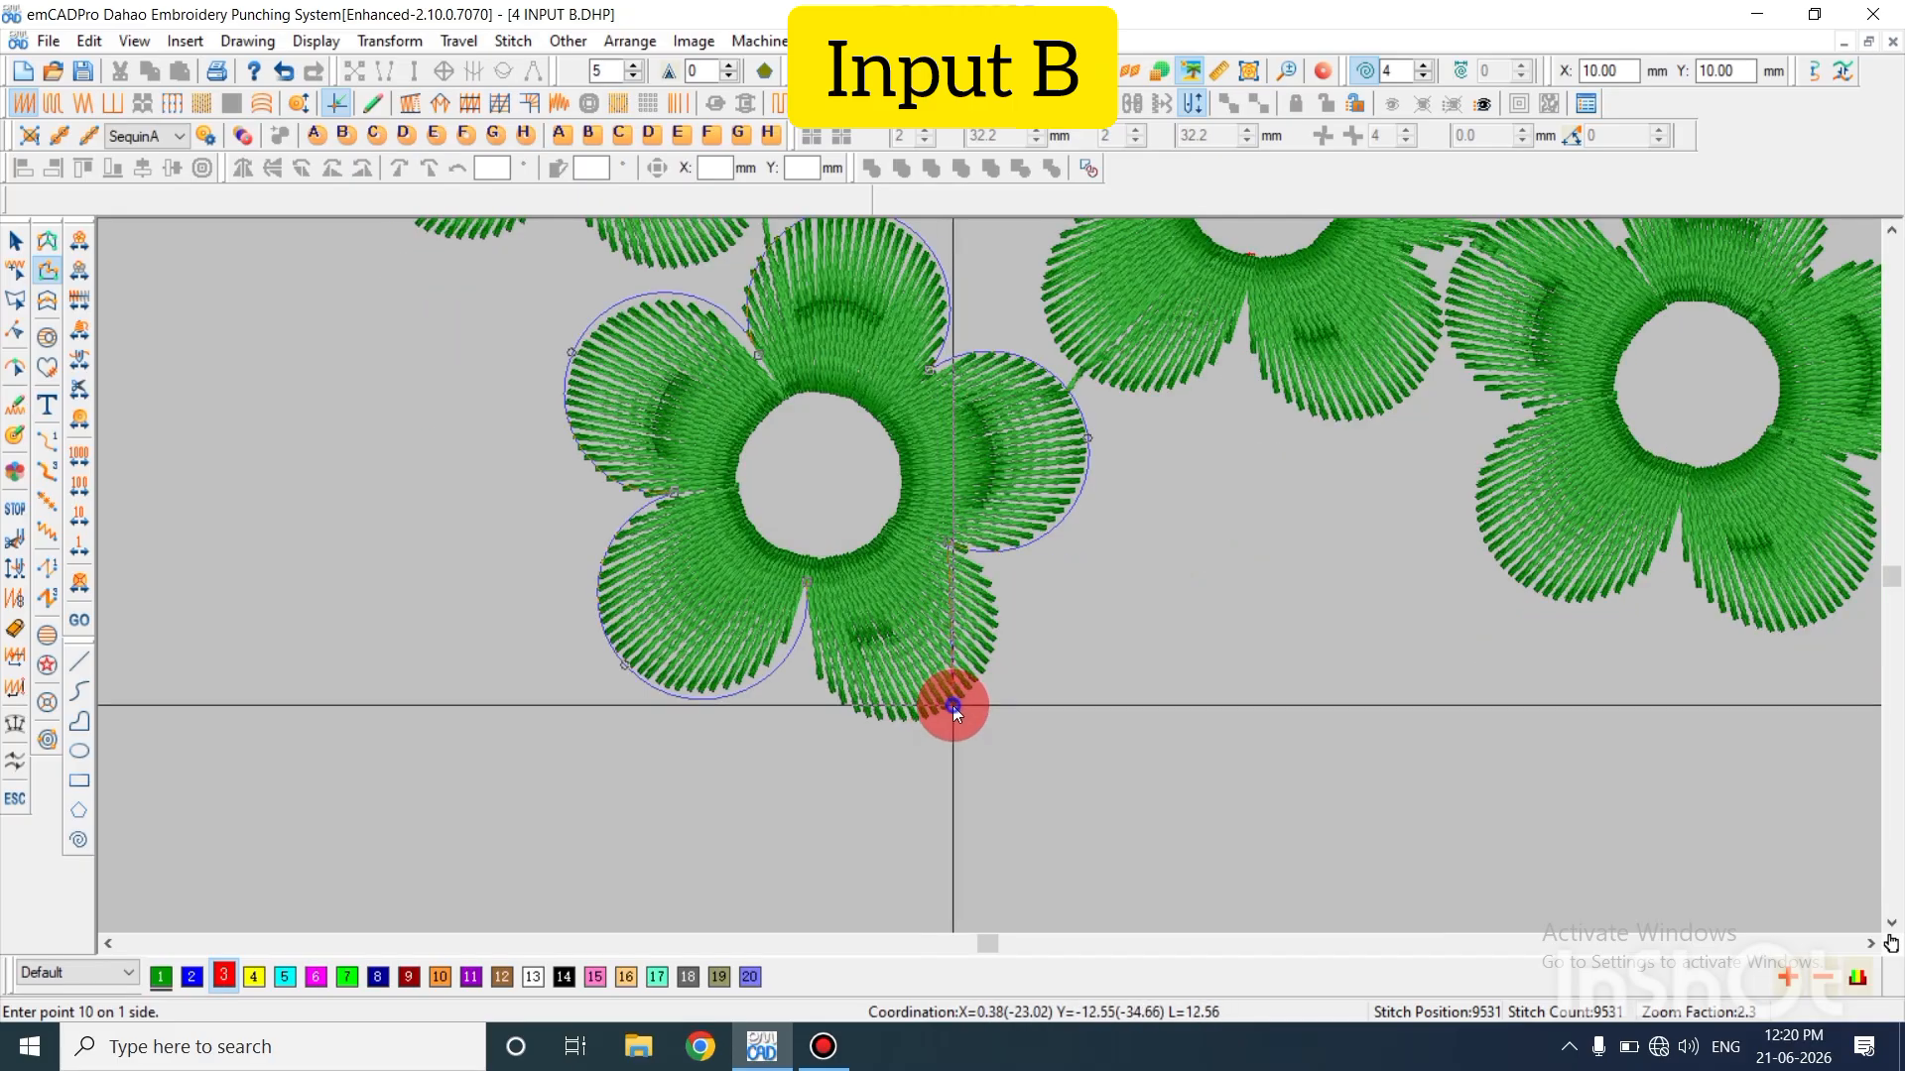
left_click(811, 585)
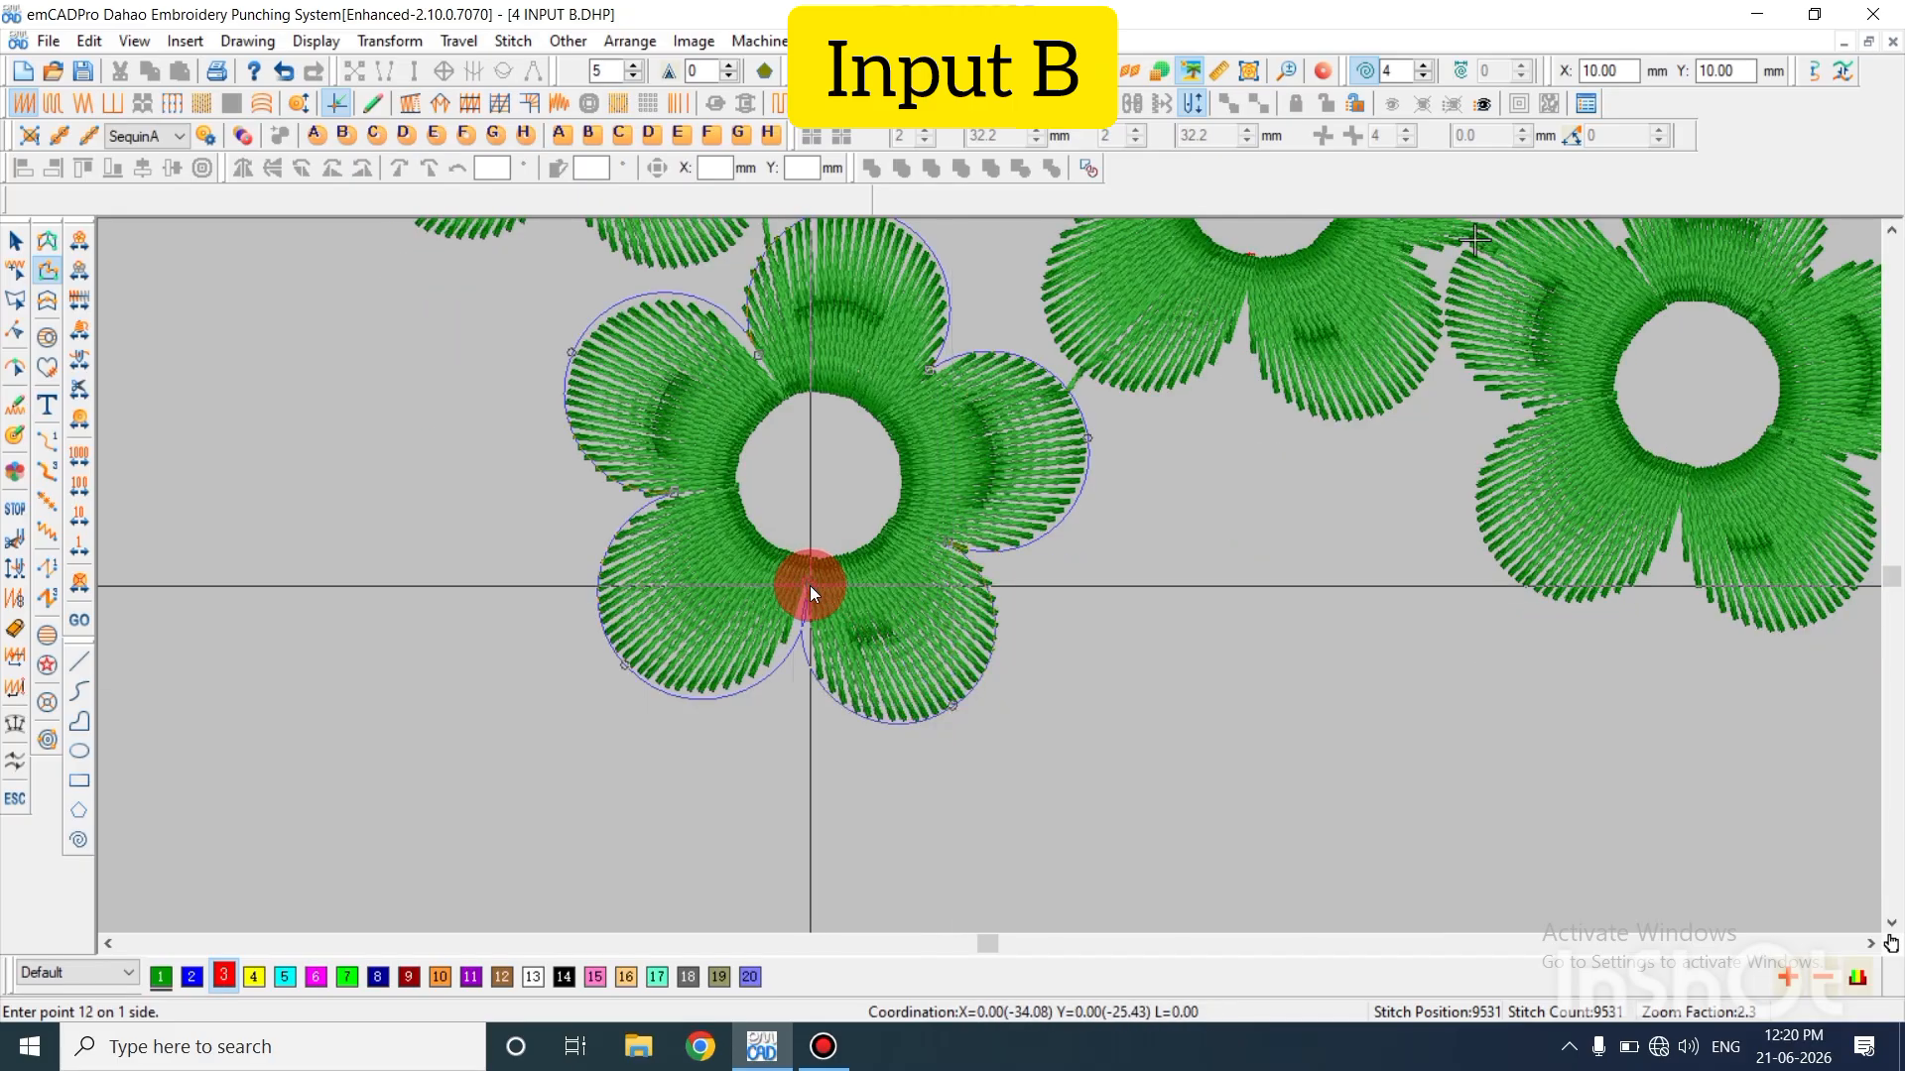
scroll(813, 581, "up", 1)
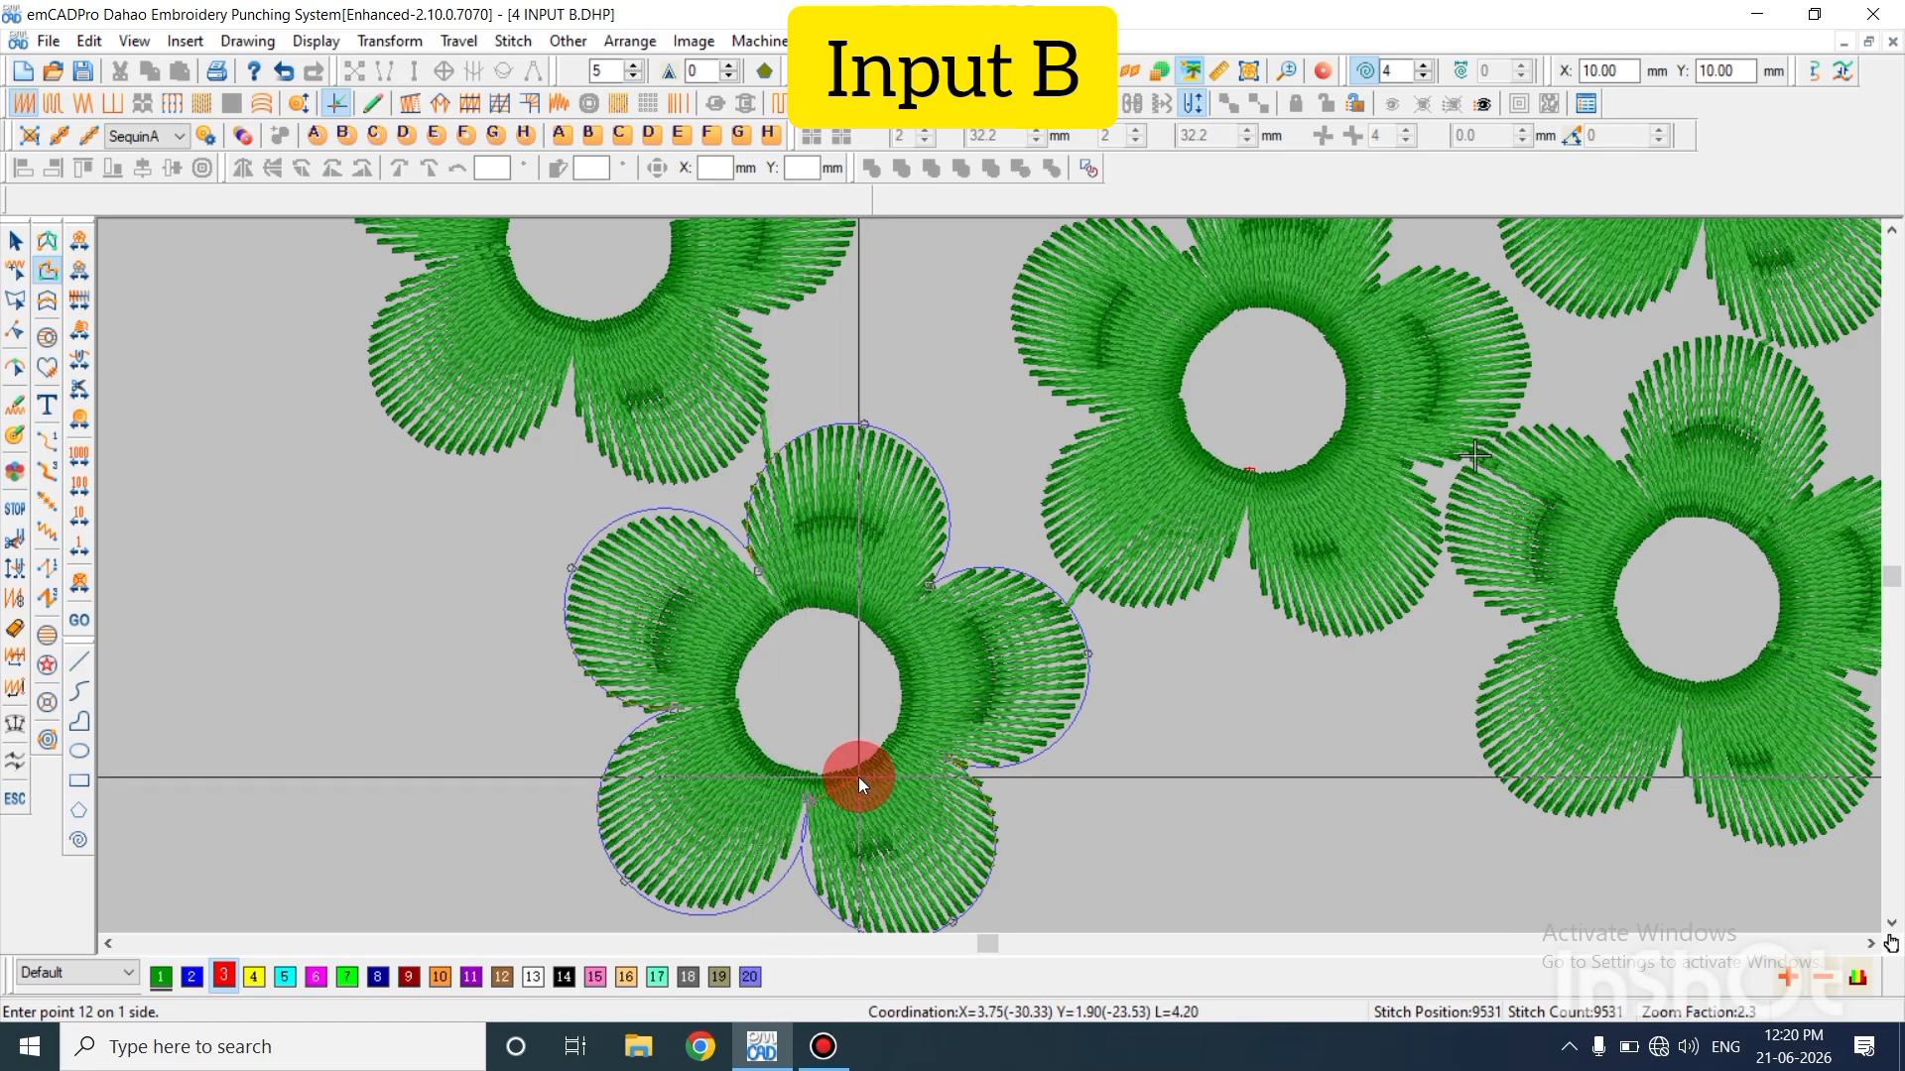
key("Return")
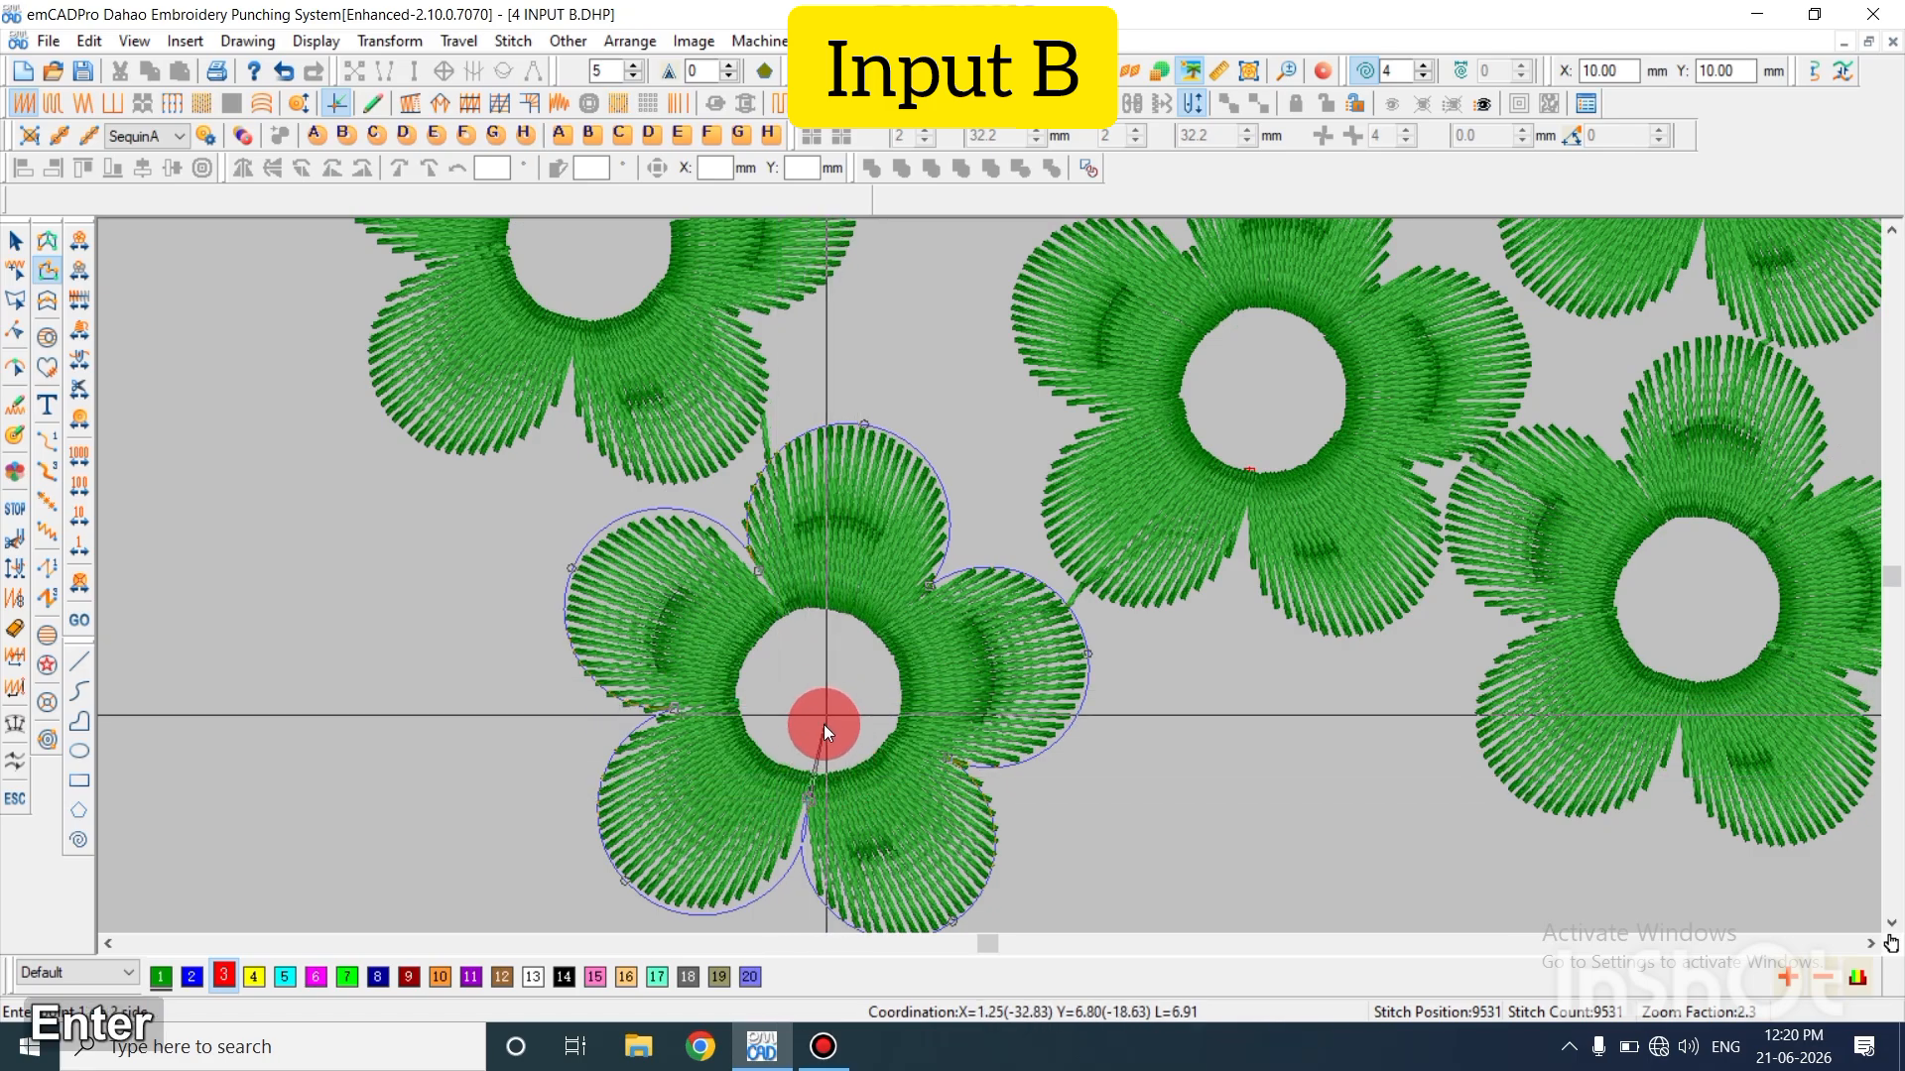
Trace the flower's round centre opening as side 2 and generate the Input B stitches
left_click(803, 773)
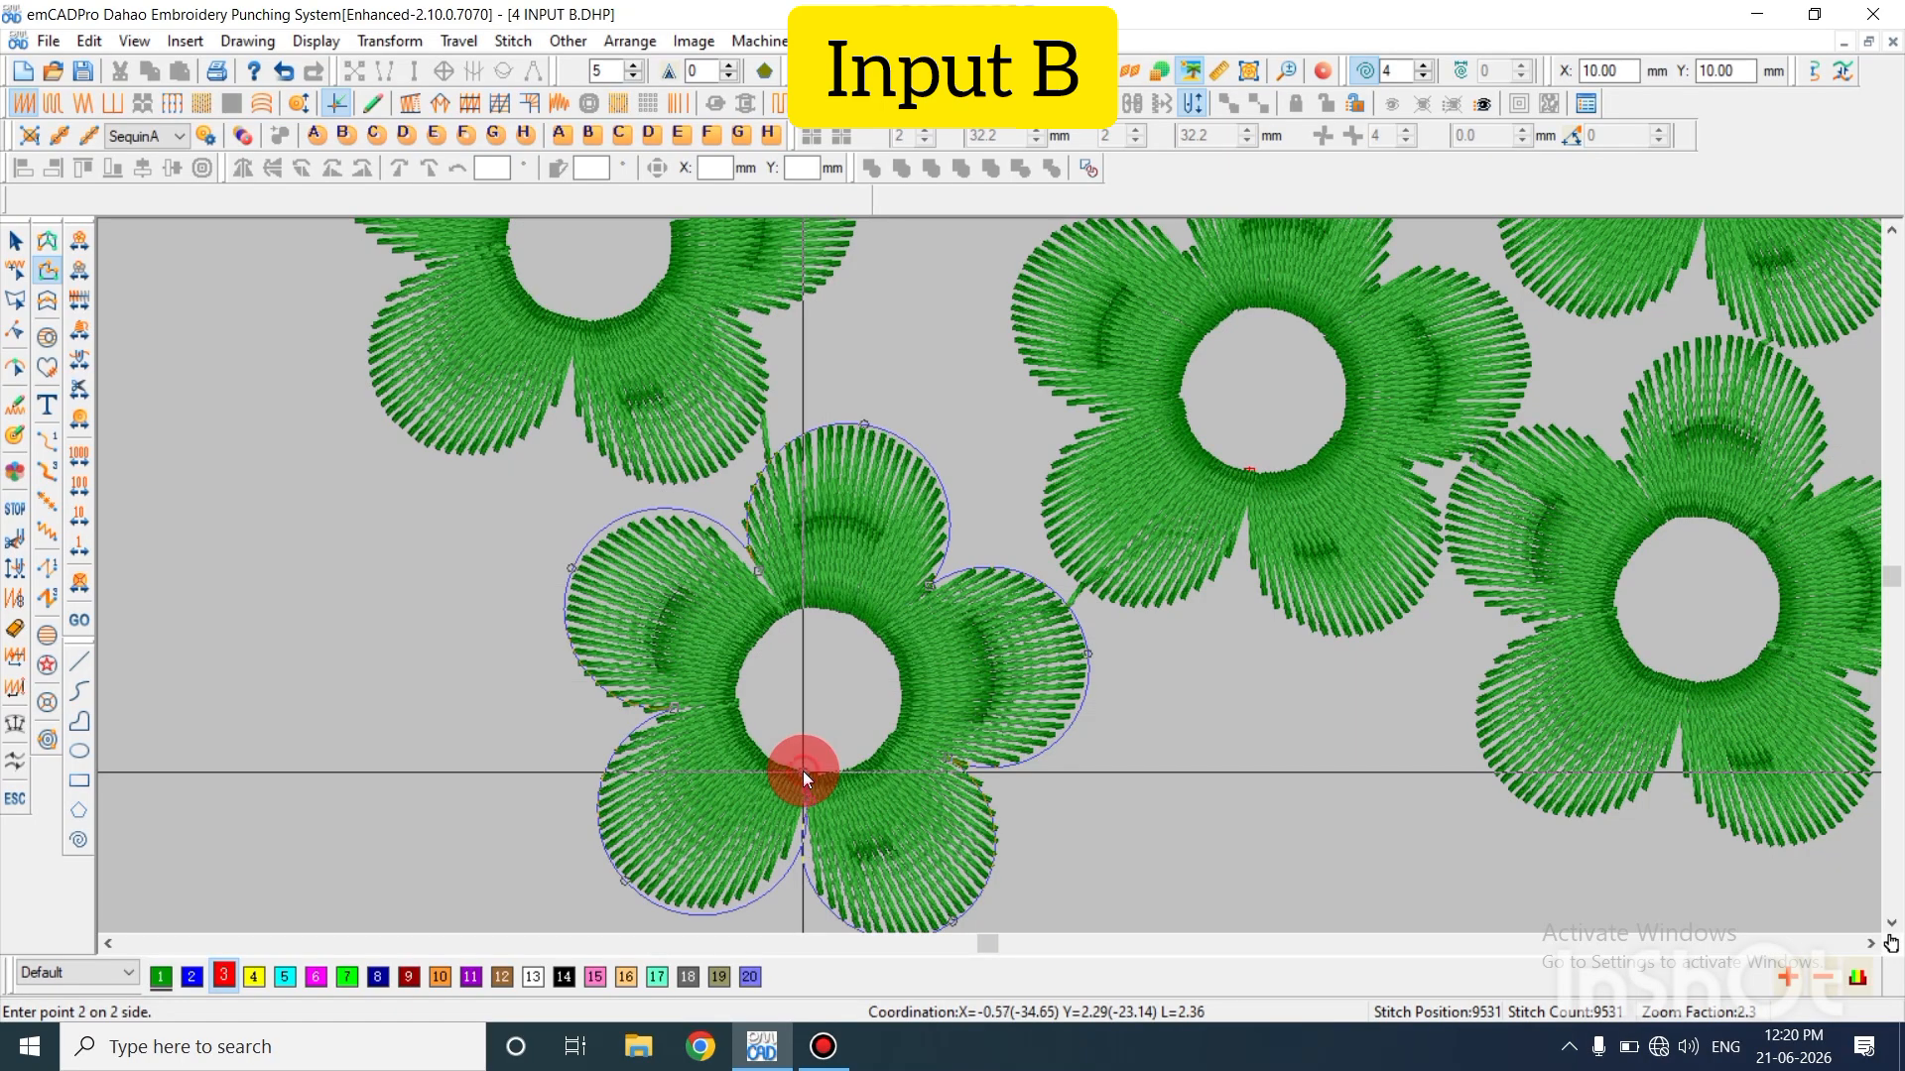
left_click(740, 672)
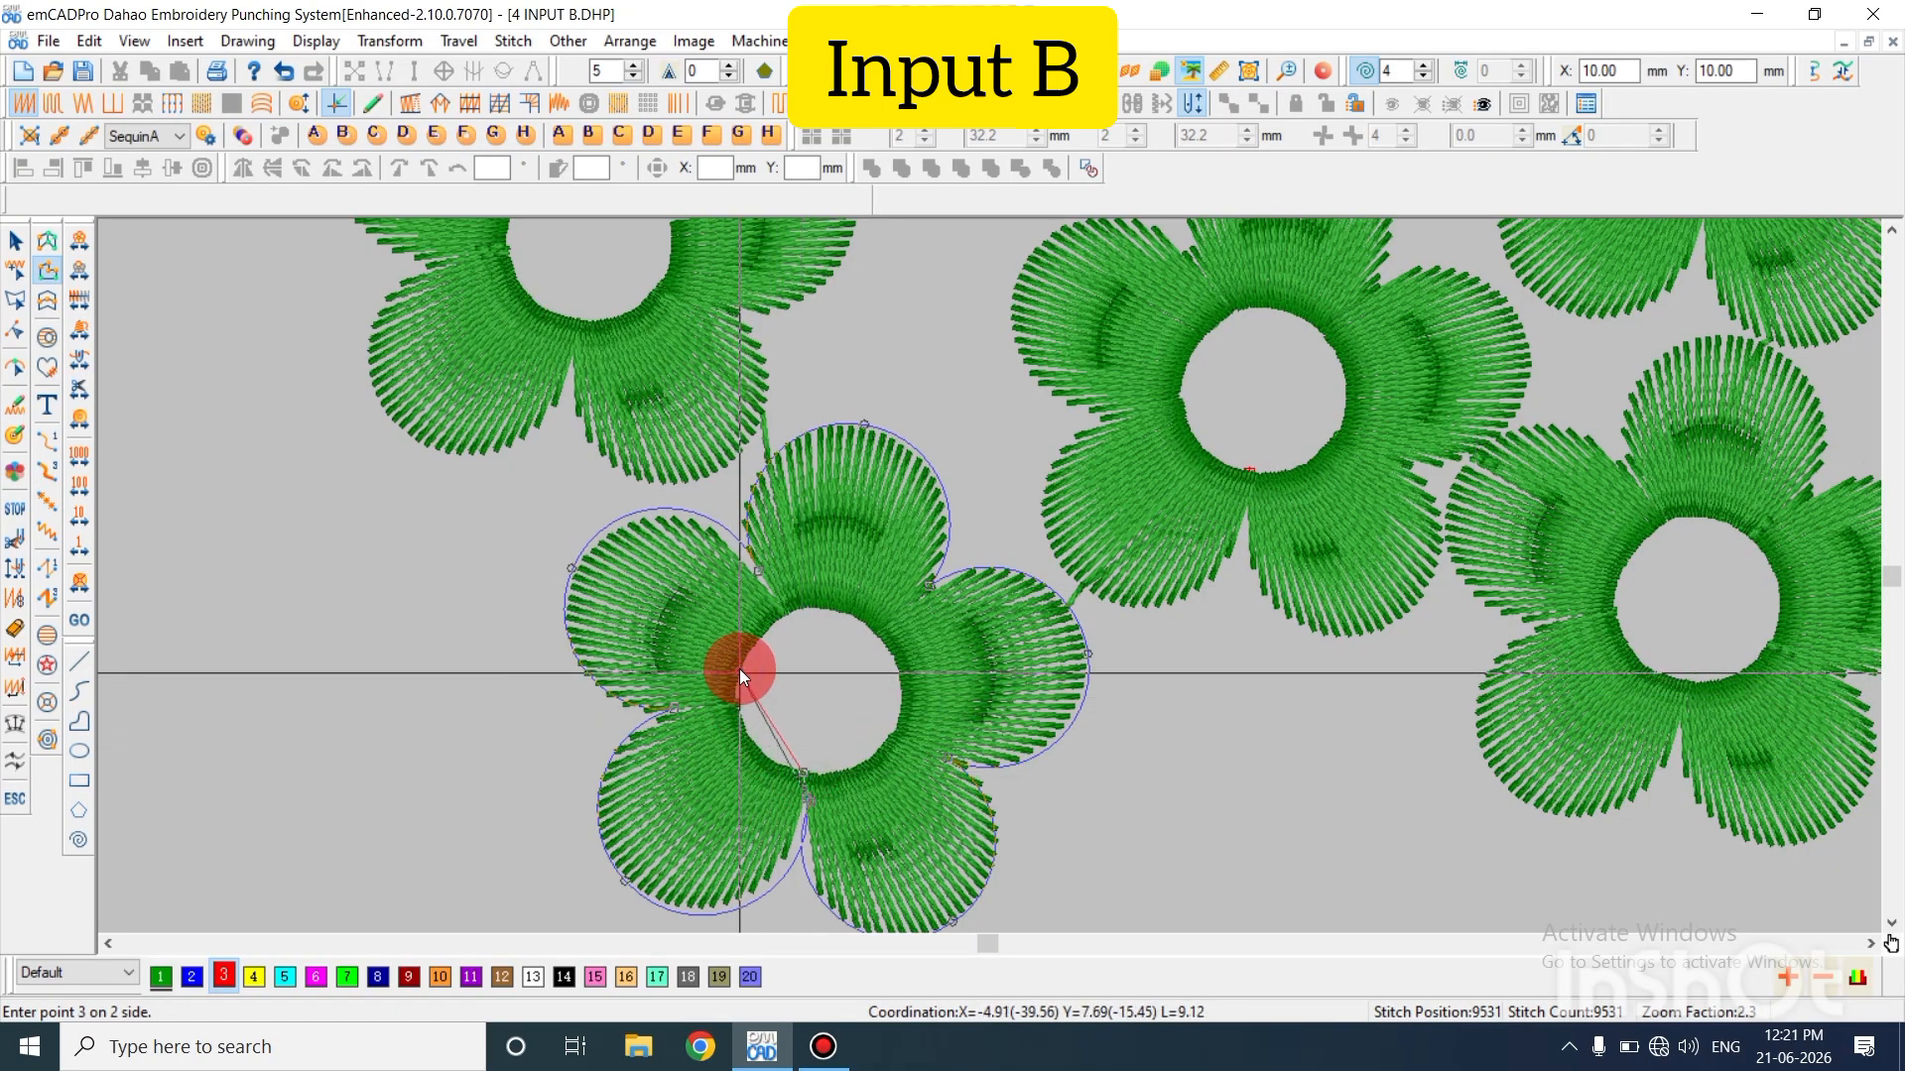
left_click(825, 610)
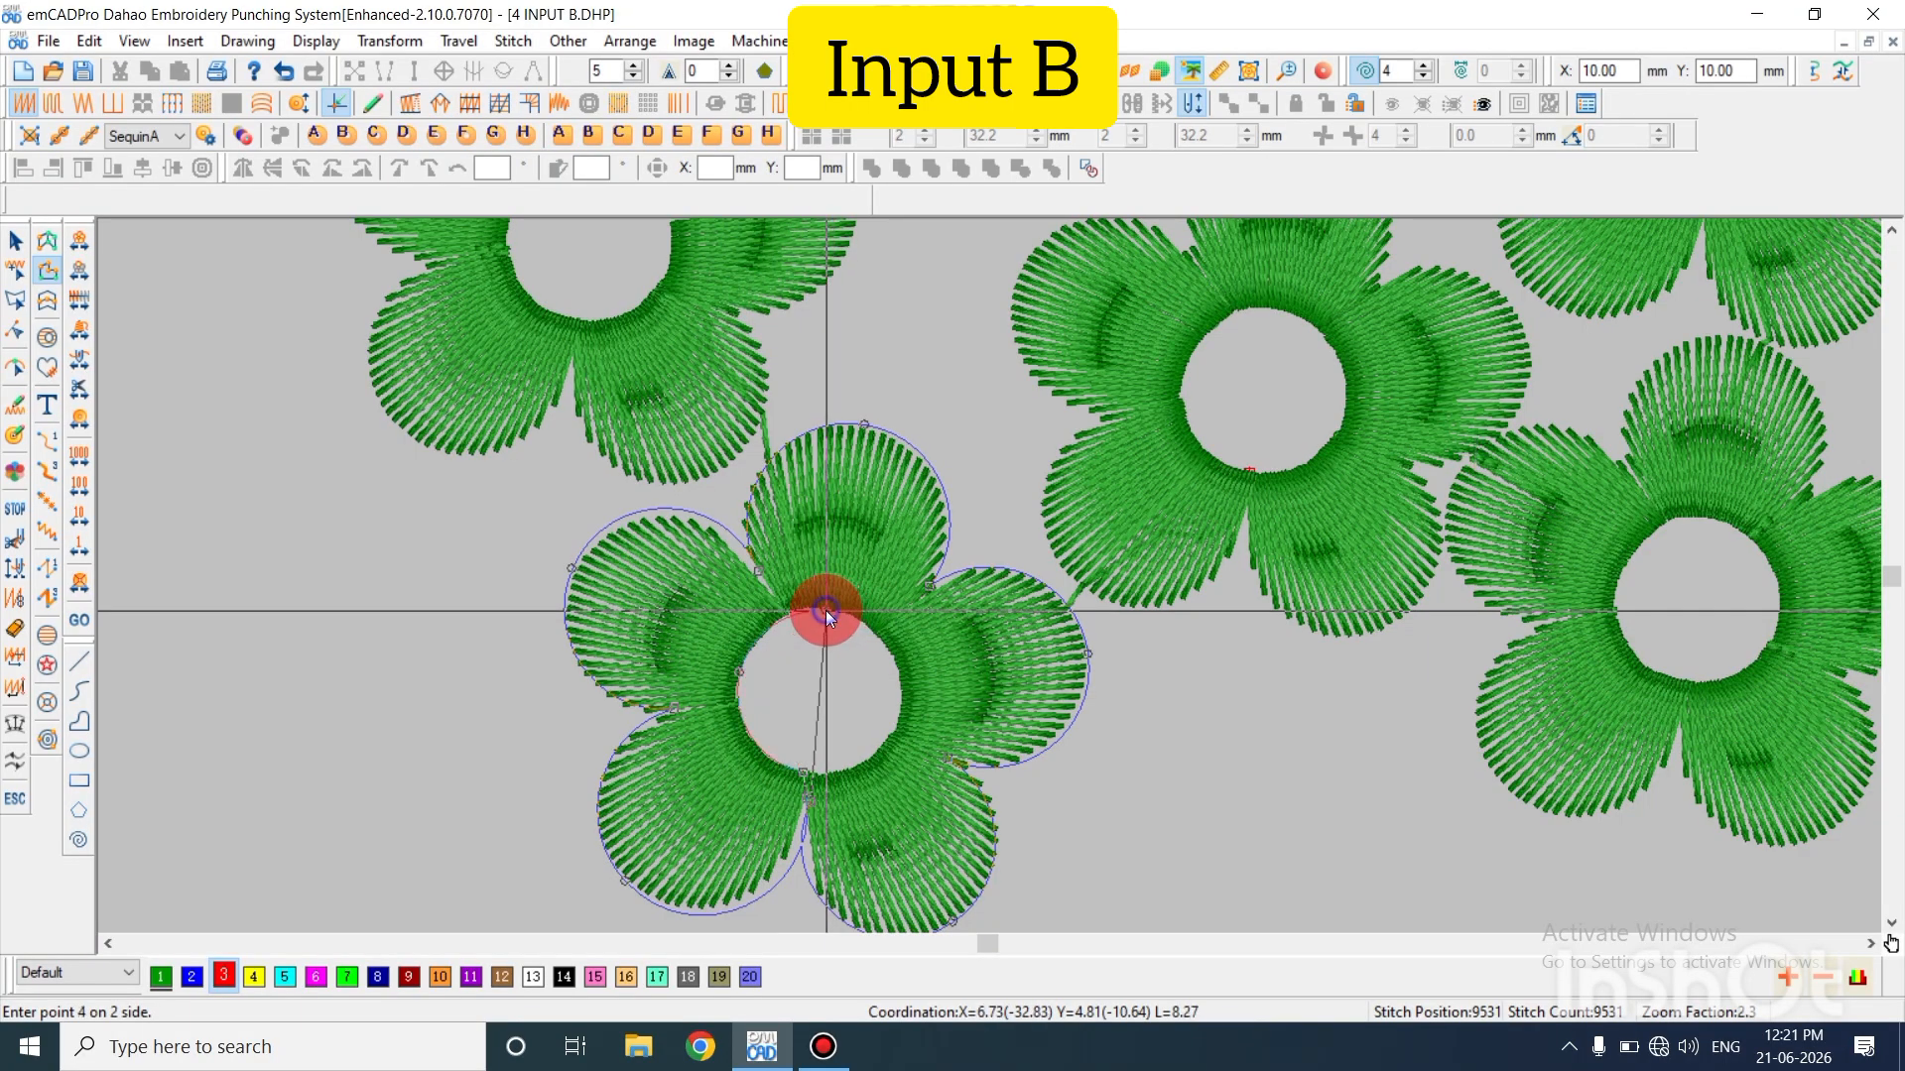
left_click(895, 718)
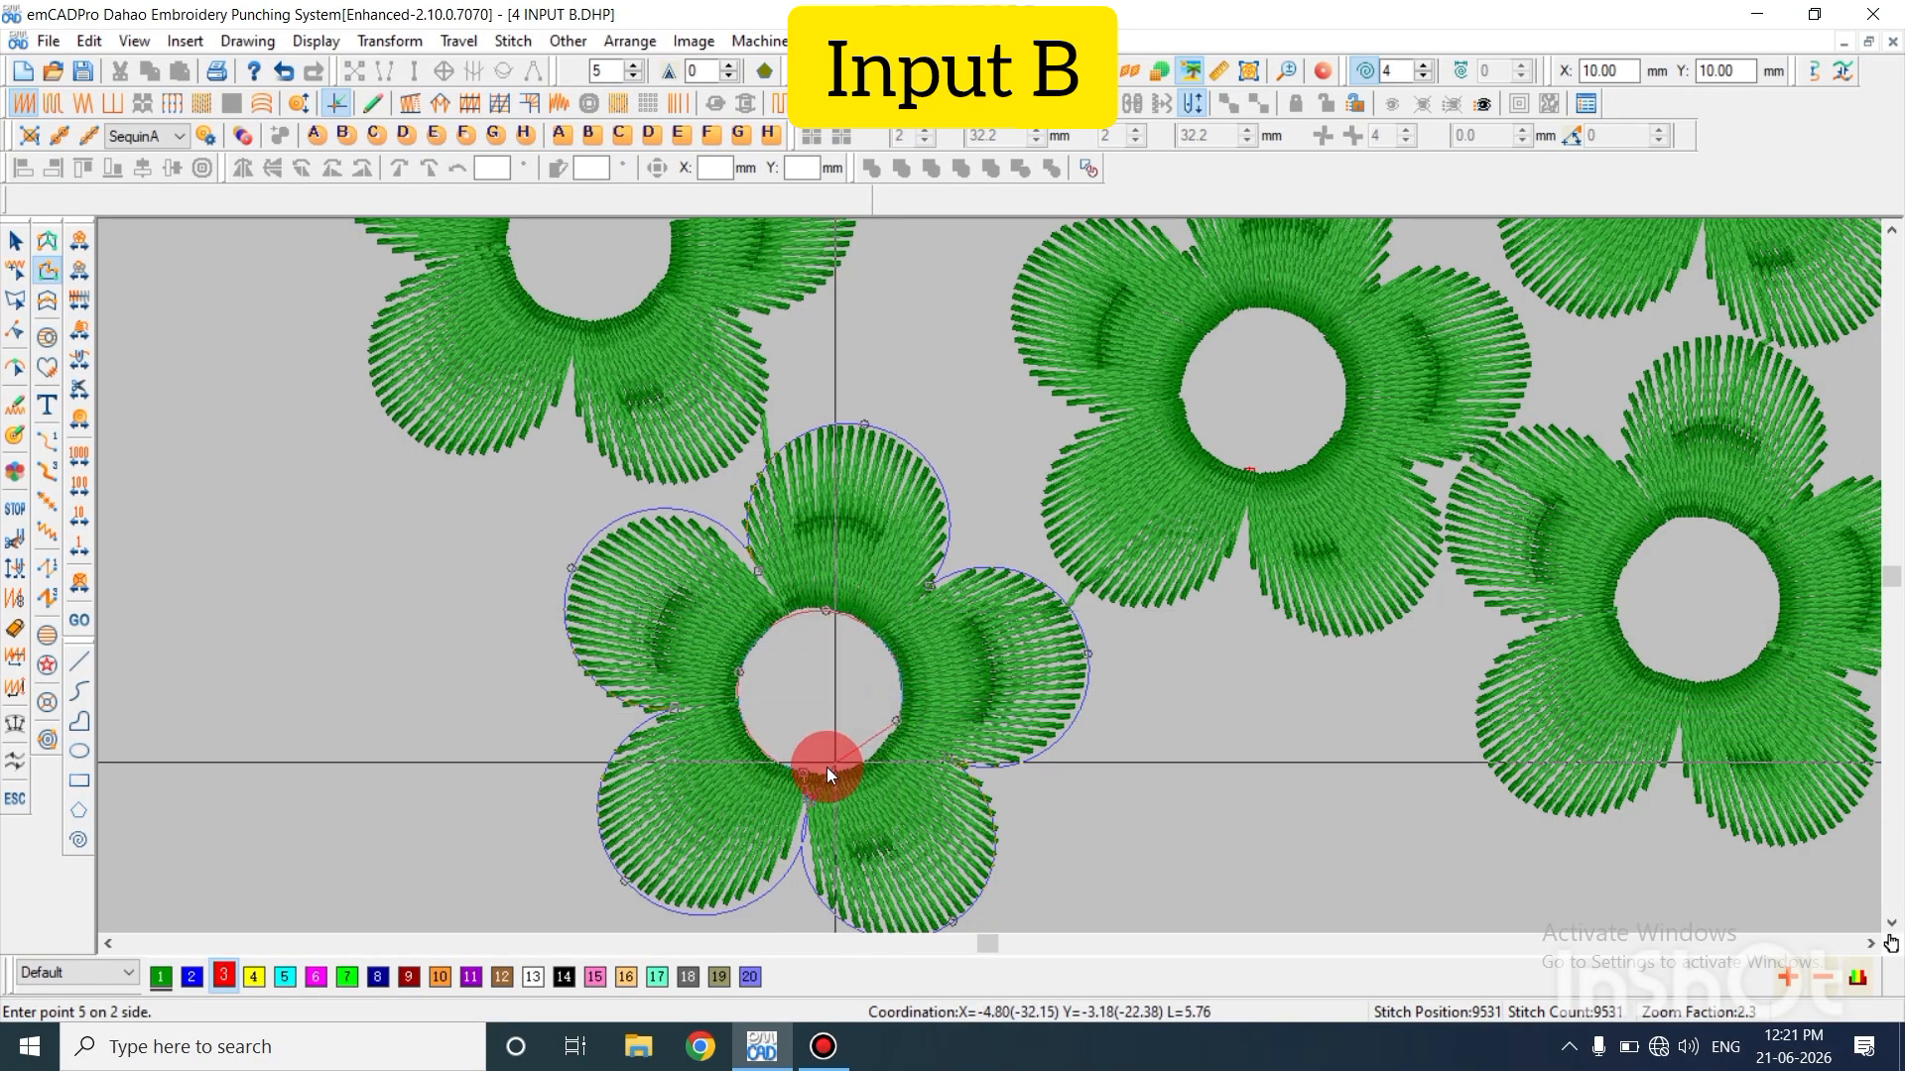
left_click(801, 772)
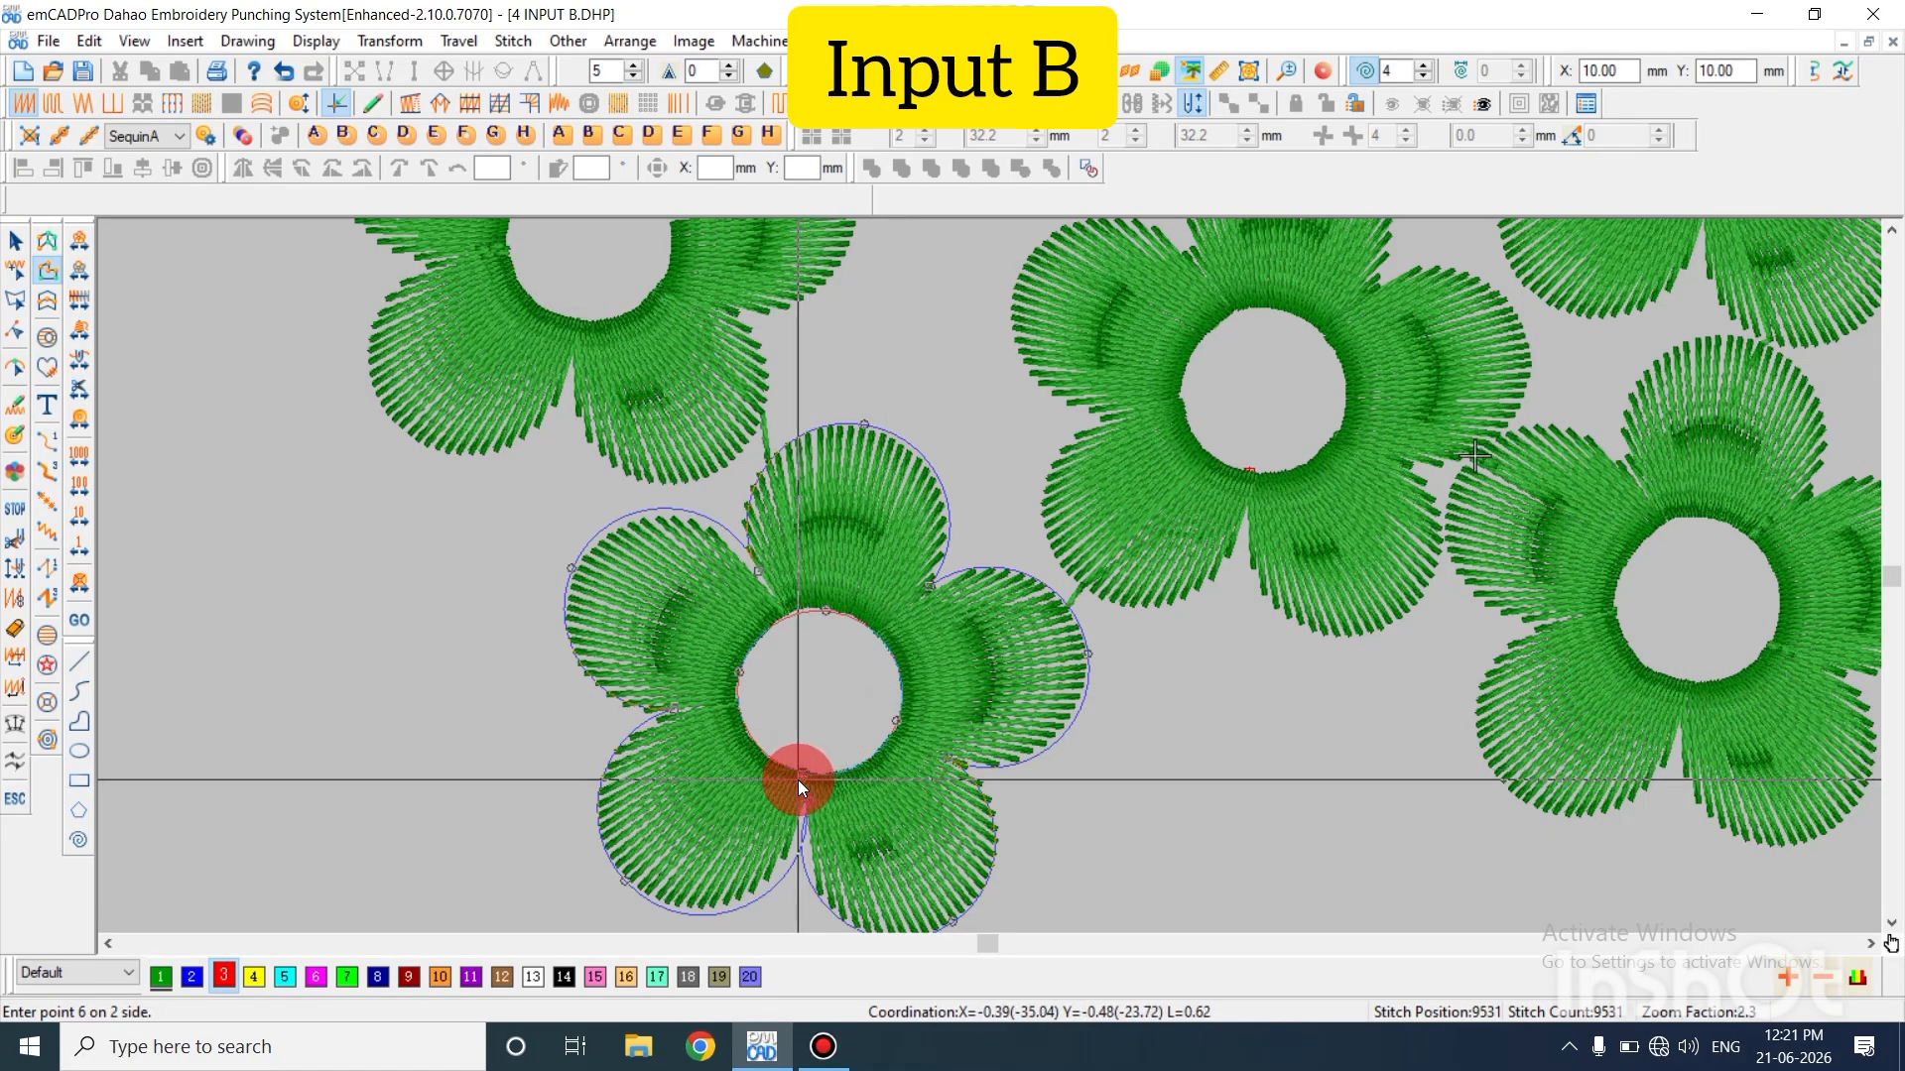
key("Return")
key("Escape")
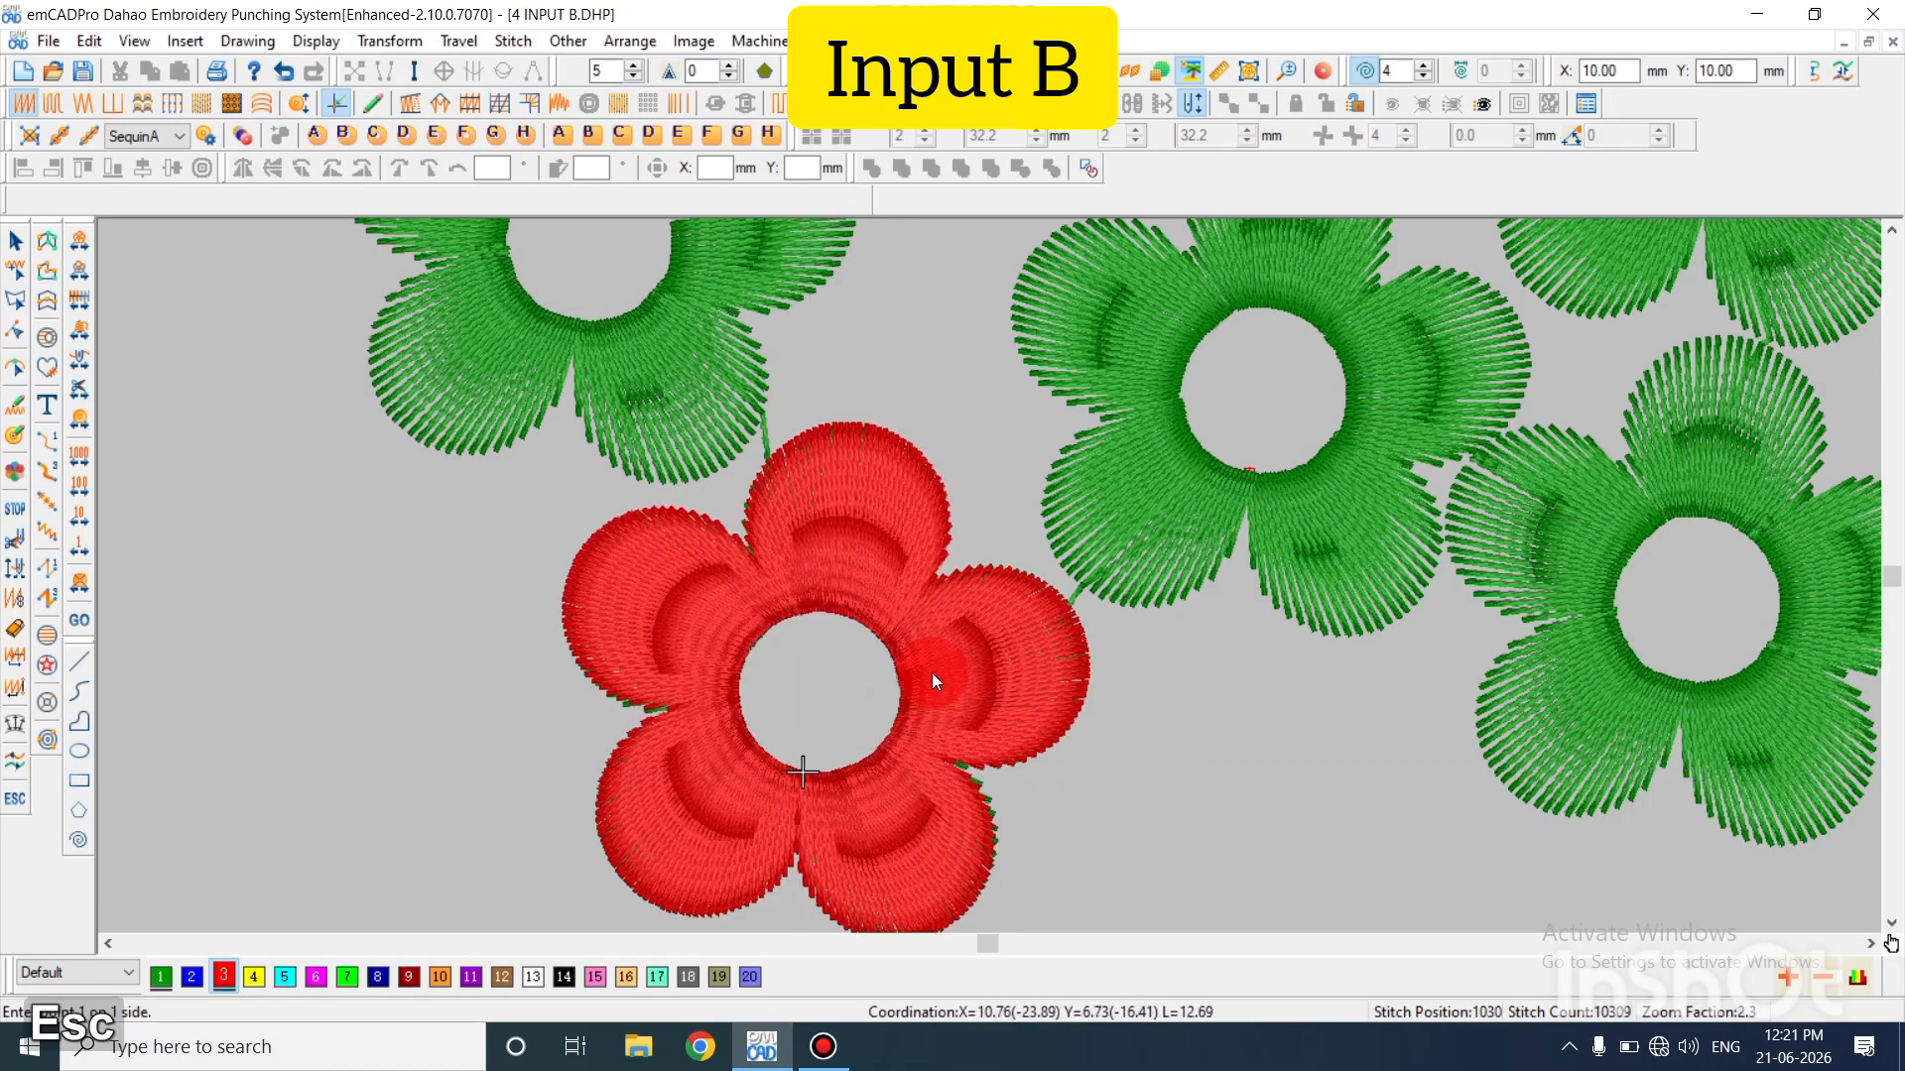
Examine the stitching of the new red flower up close with thinner thread display
key("shift+z")
key("Escape")
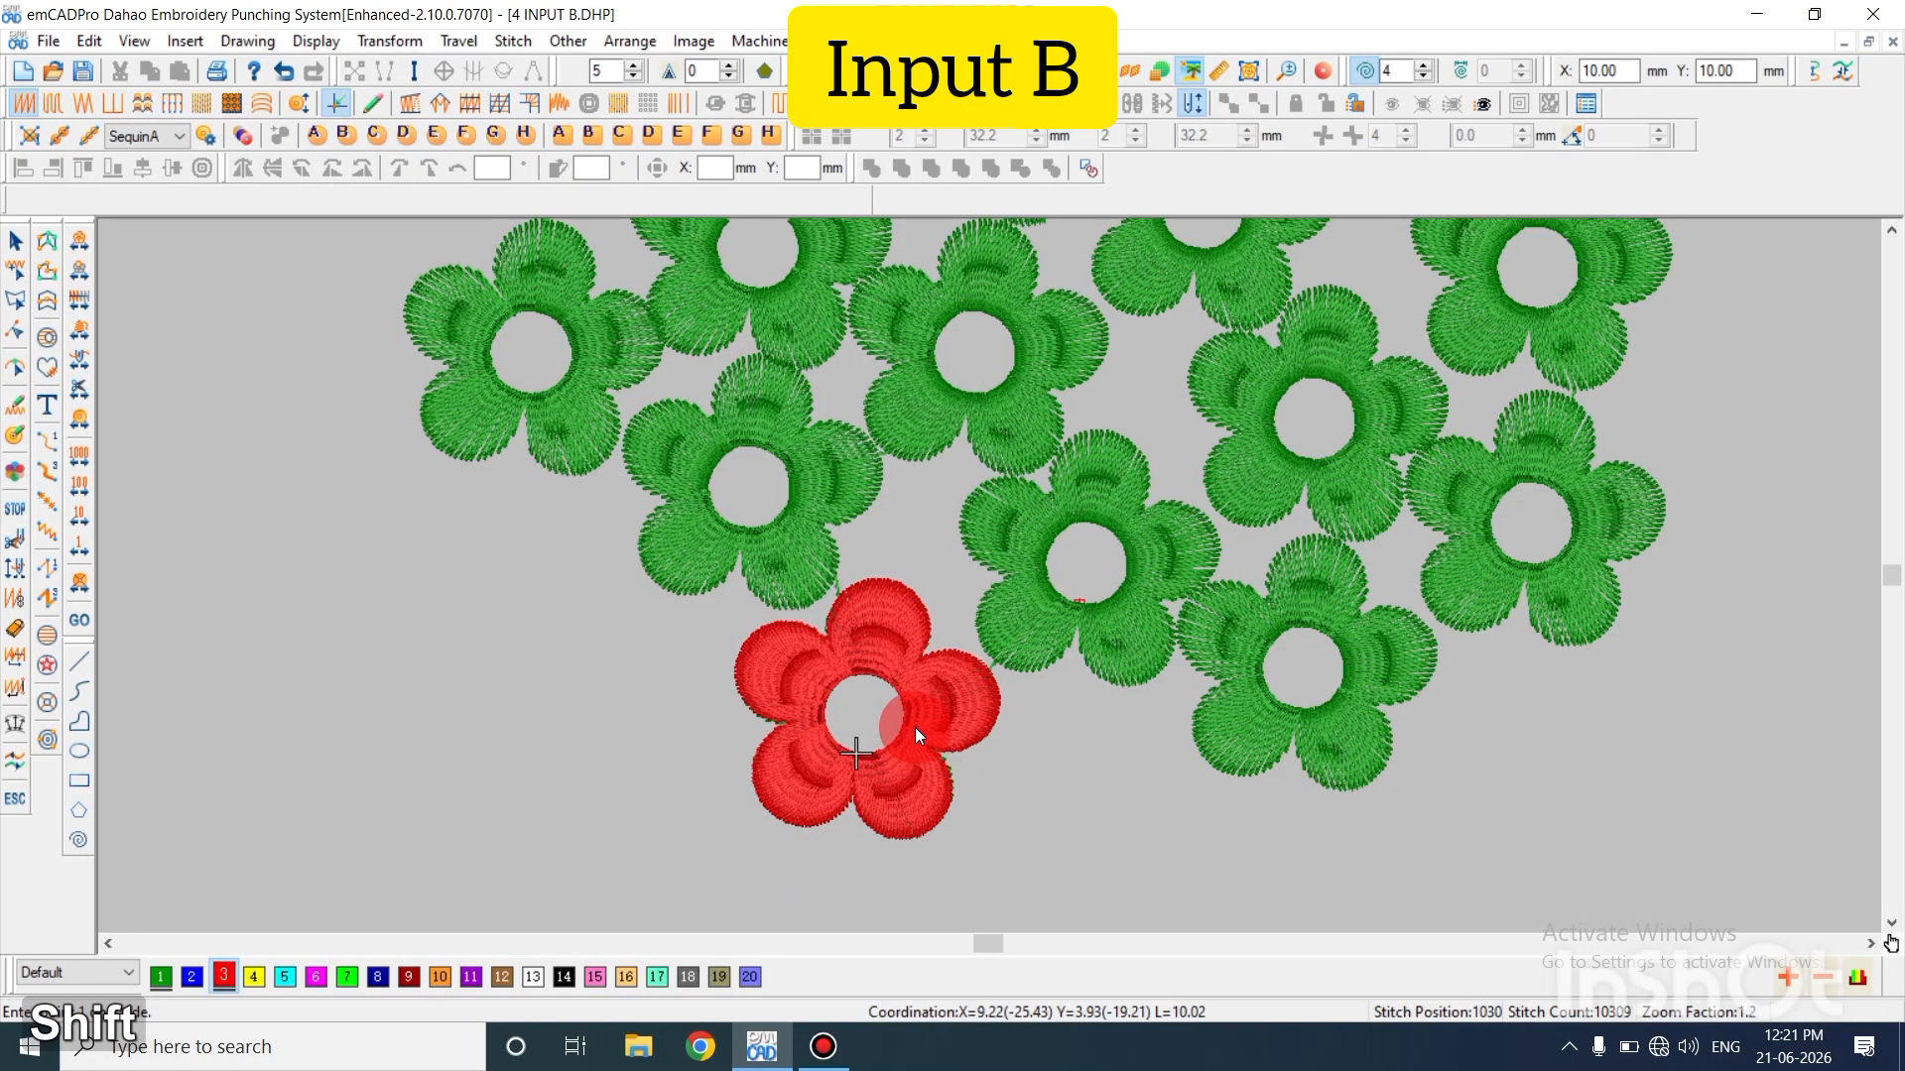
key("z")
scroll(946, 714, "down", 1)
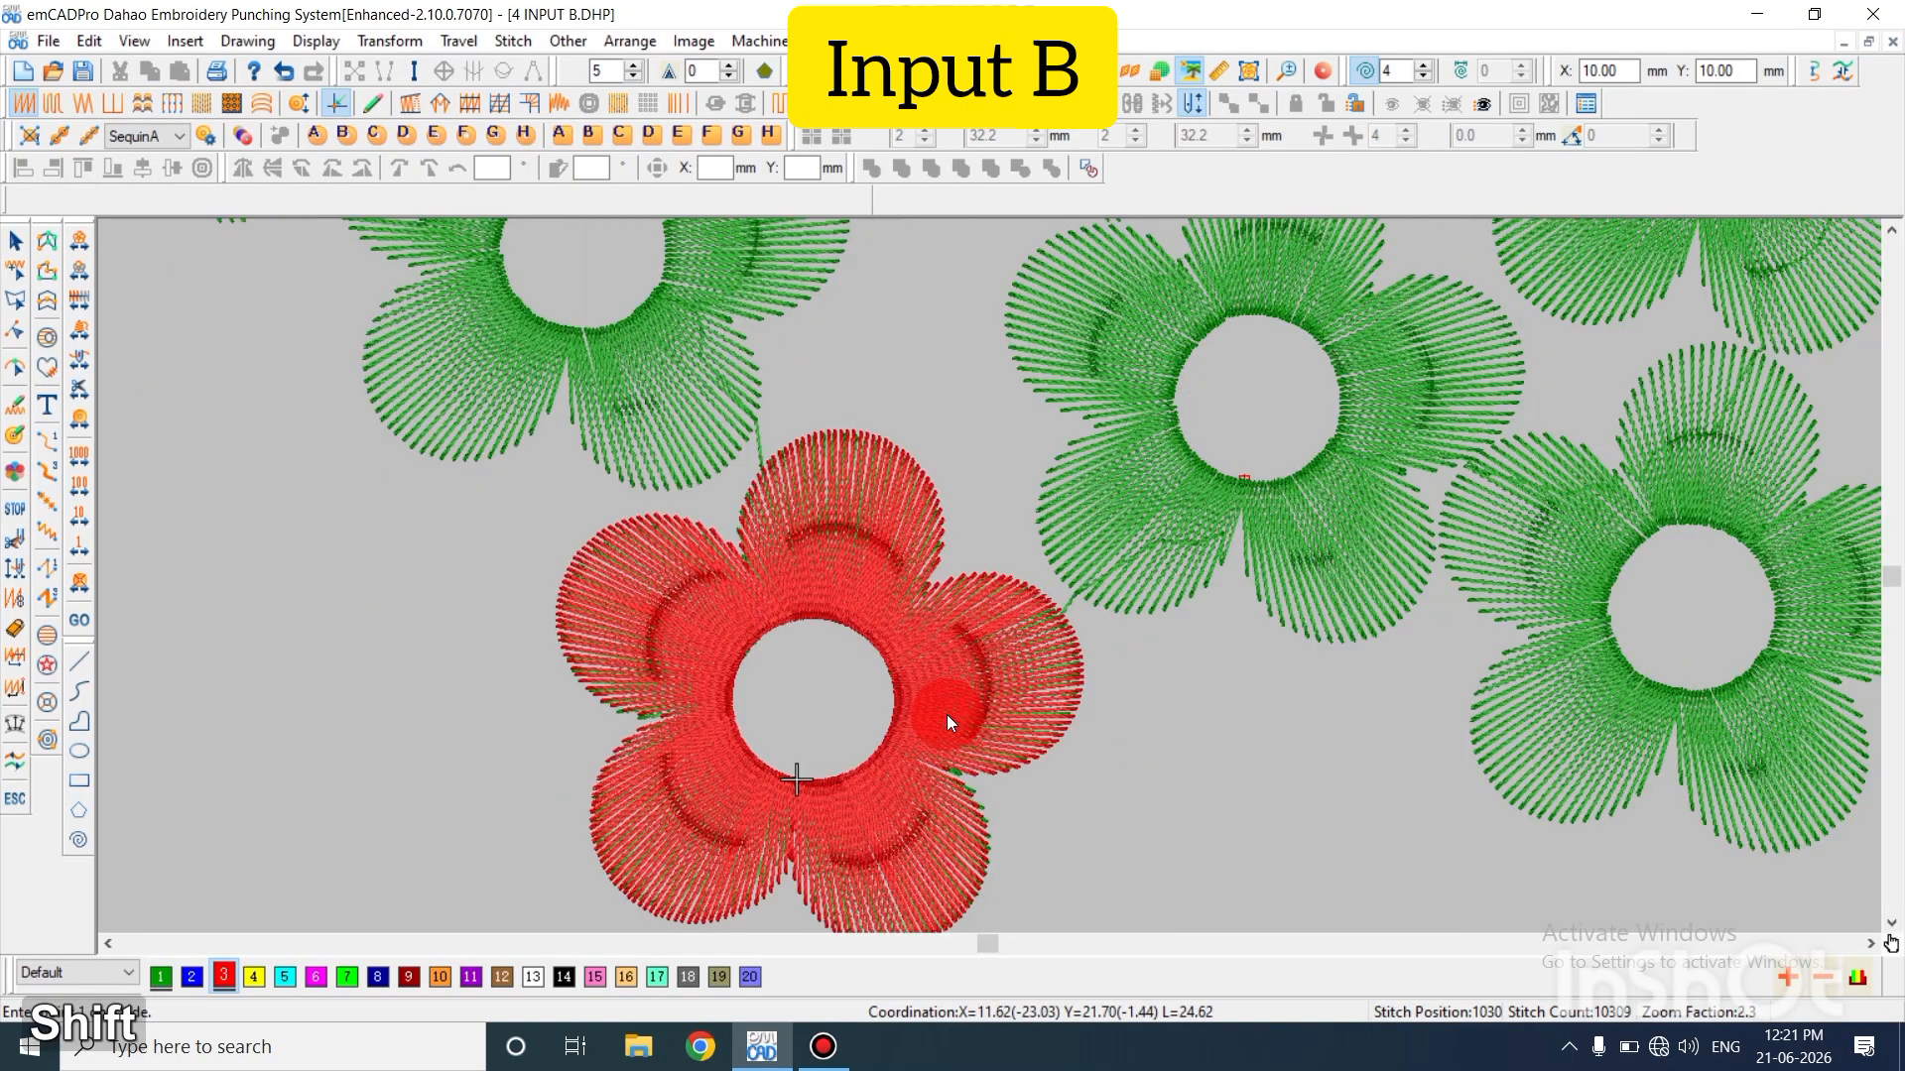
key("Escape")
key("t")
key("t")
key("t")
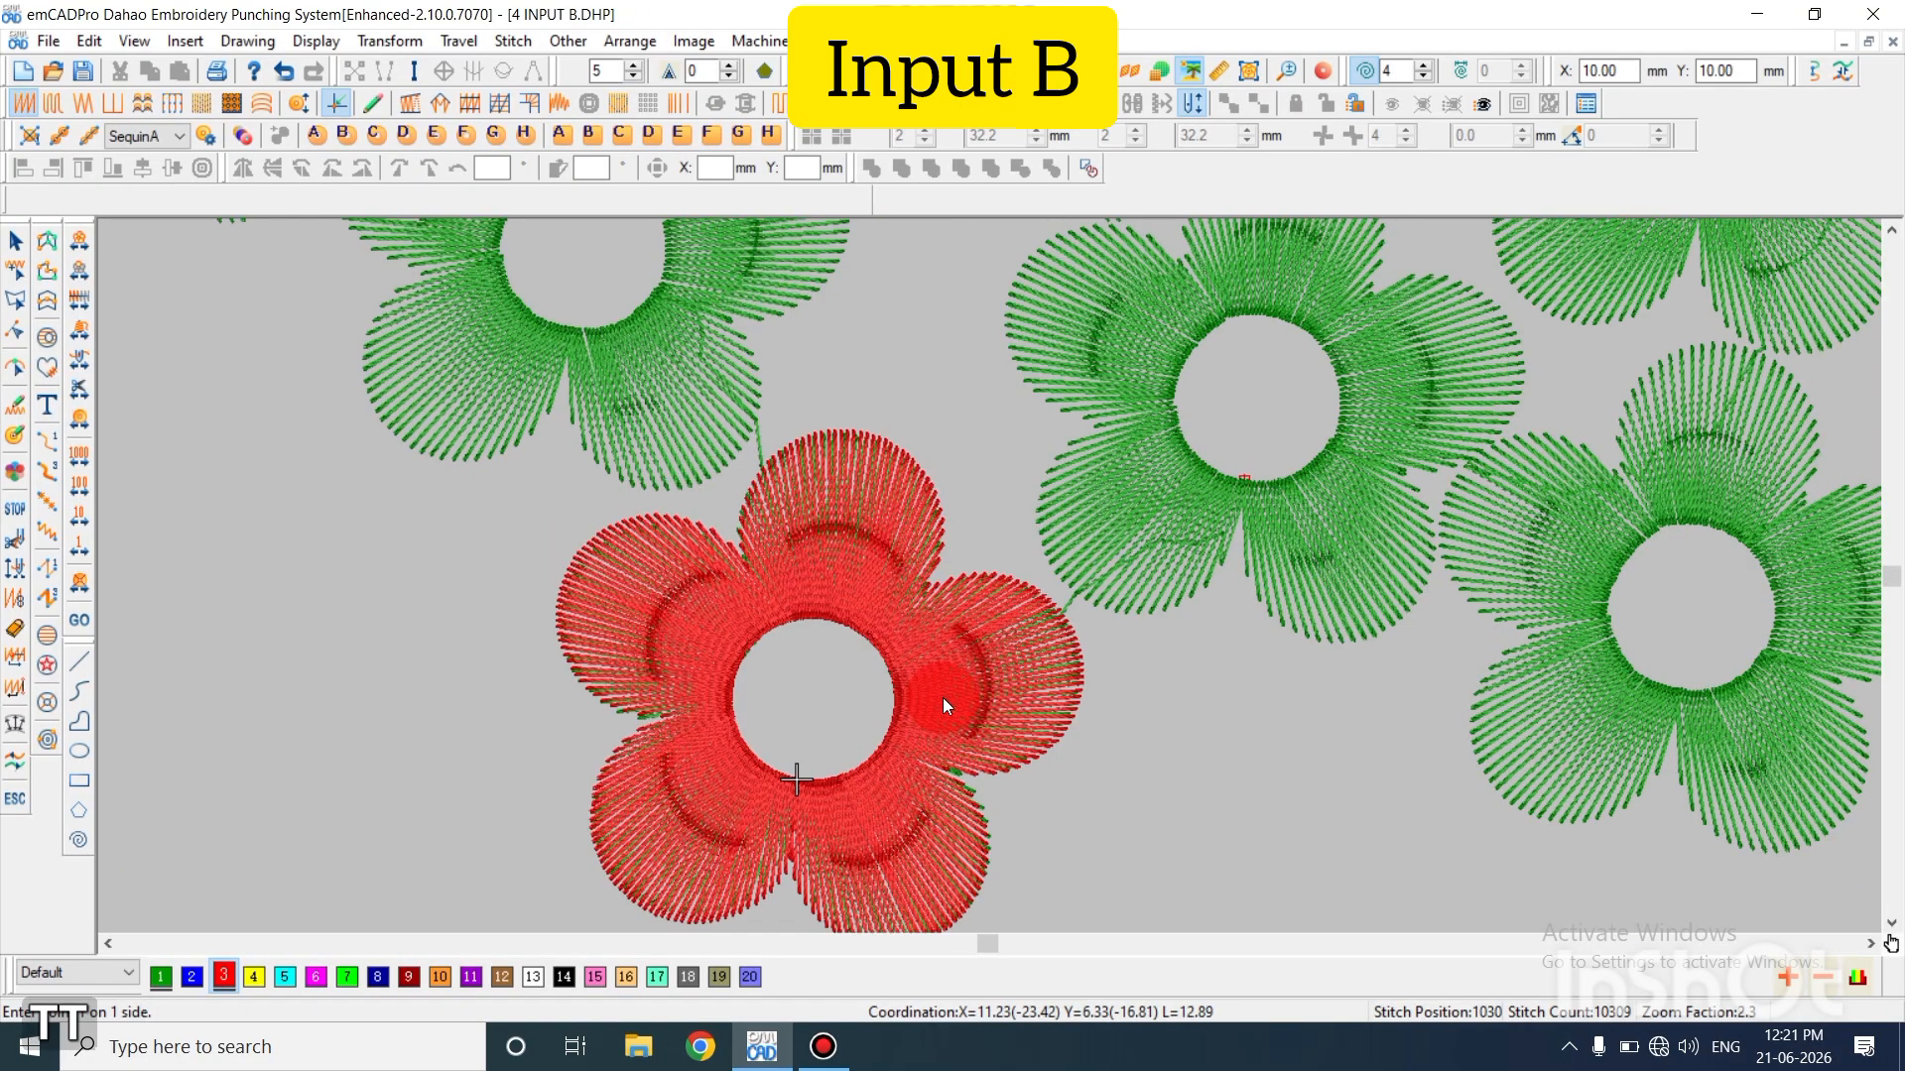
key("t")
key("t")
key("t")
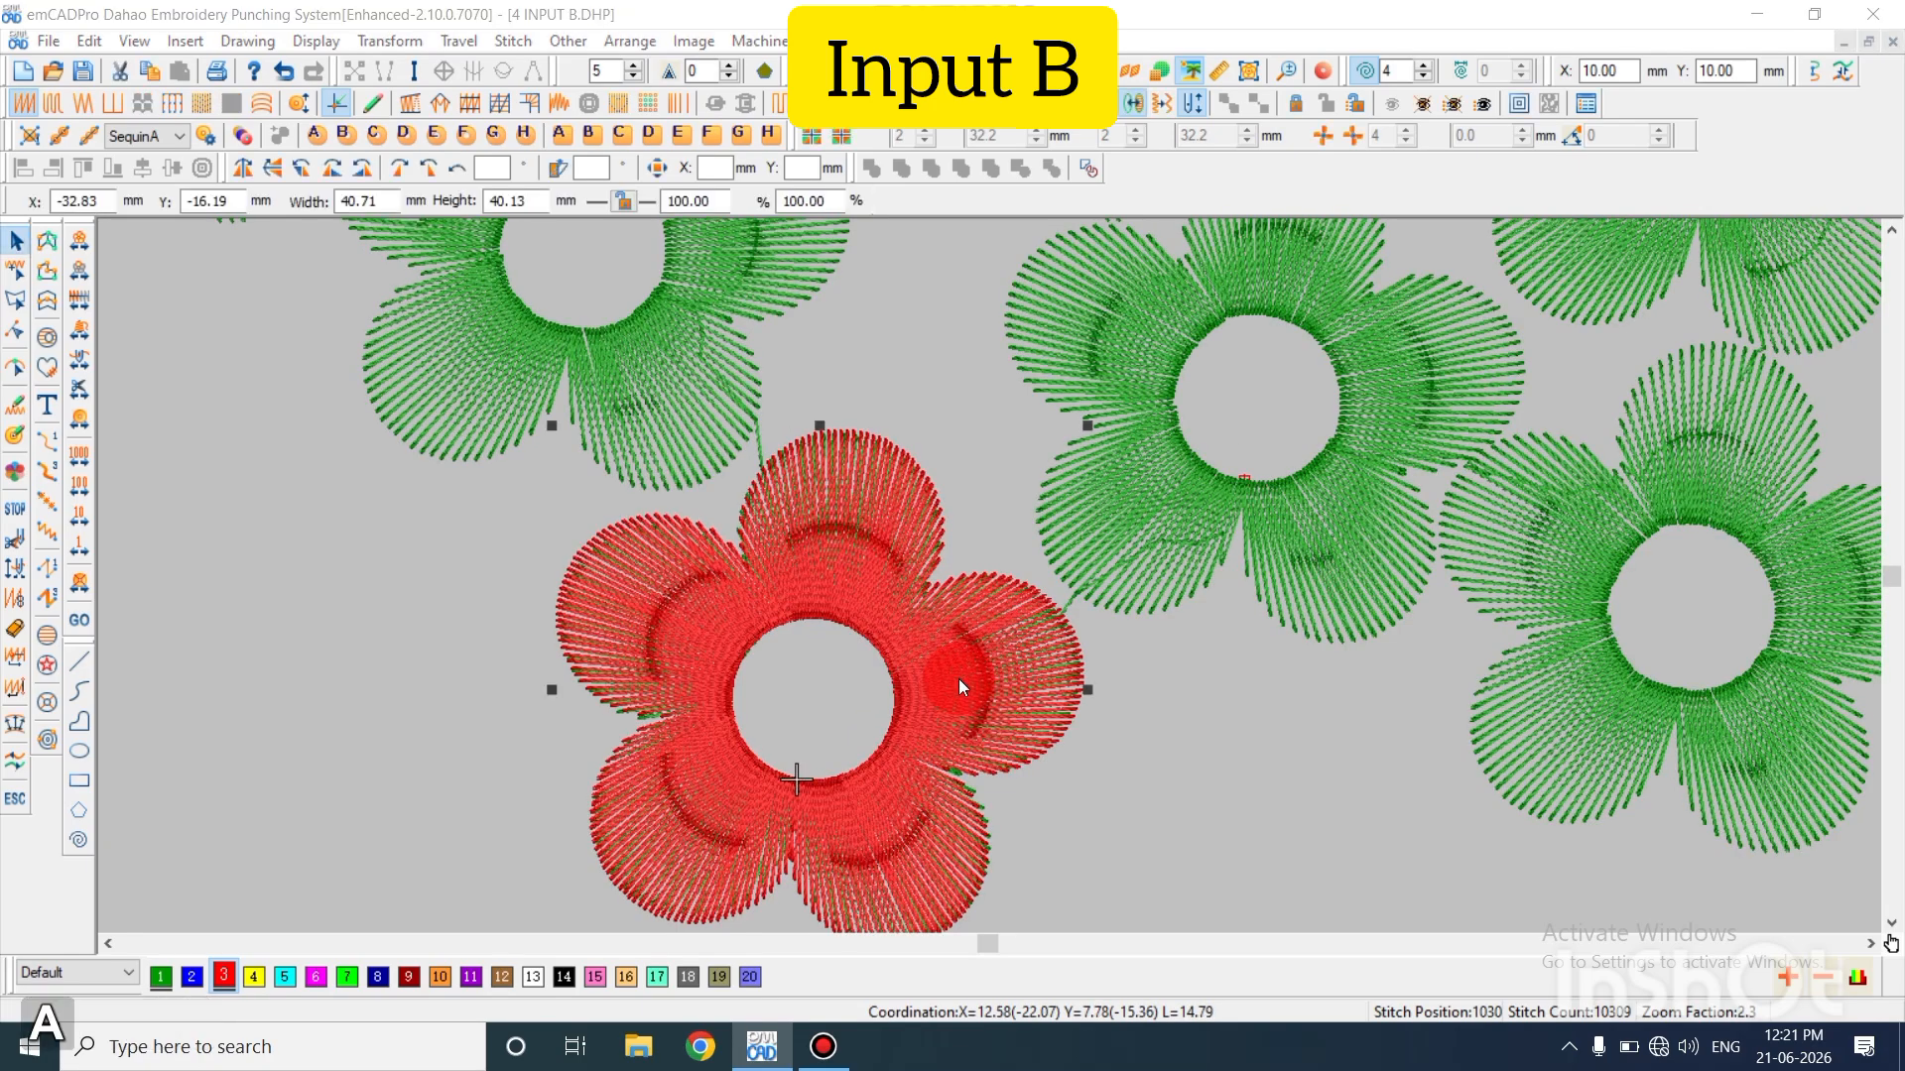
Set the red flower's satin stitch distance to 1 mm and check the stitch spacing up close
double_click(959, 685)
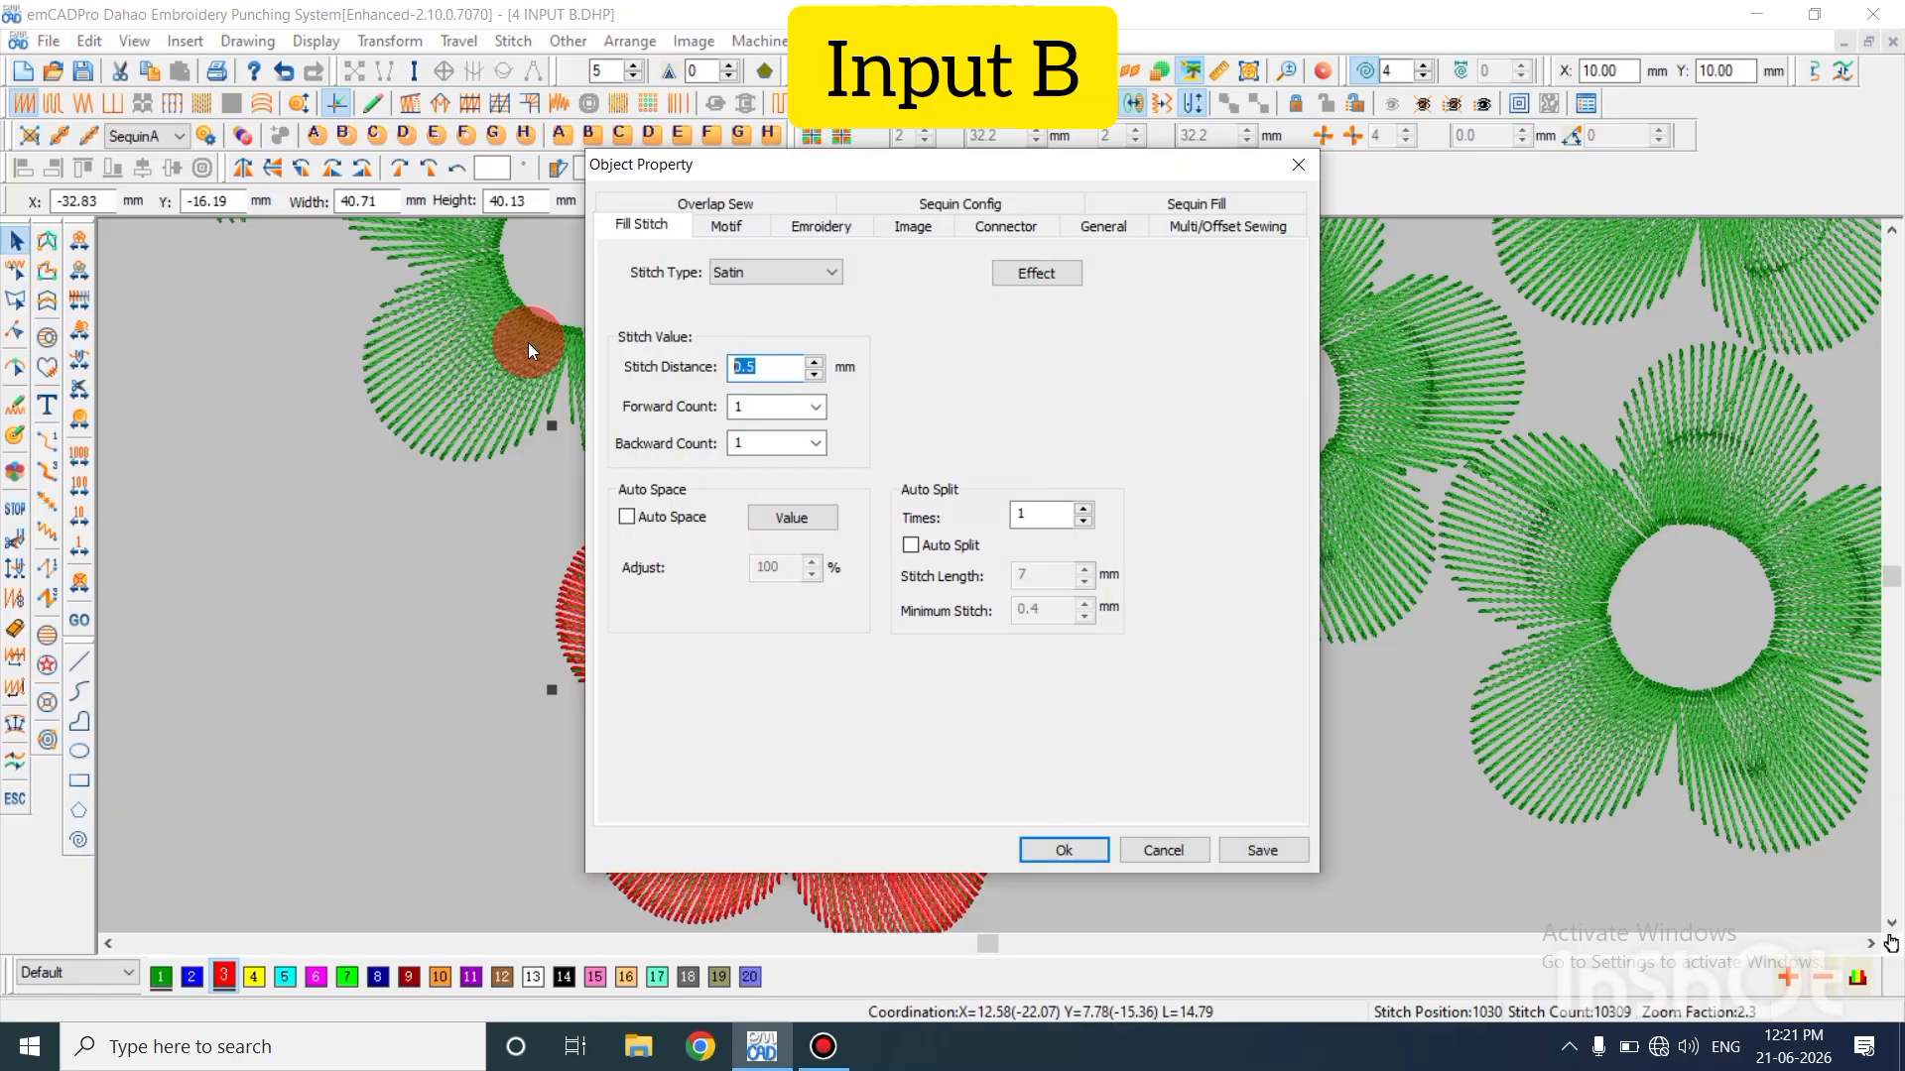
type("1")
key("Return")
key("Escape")
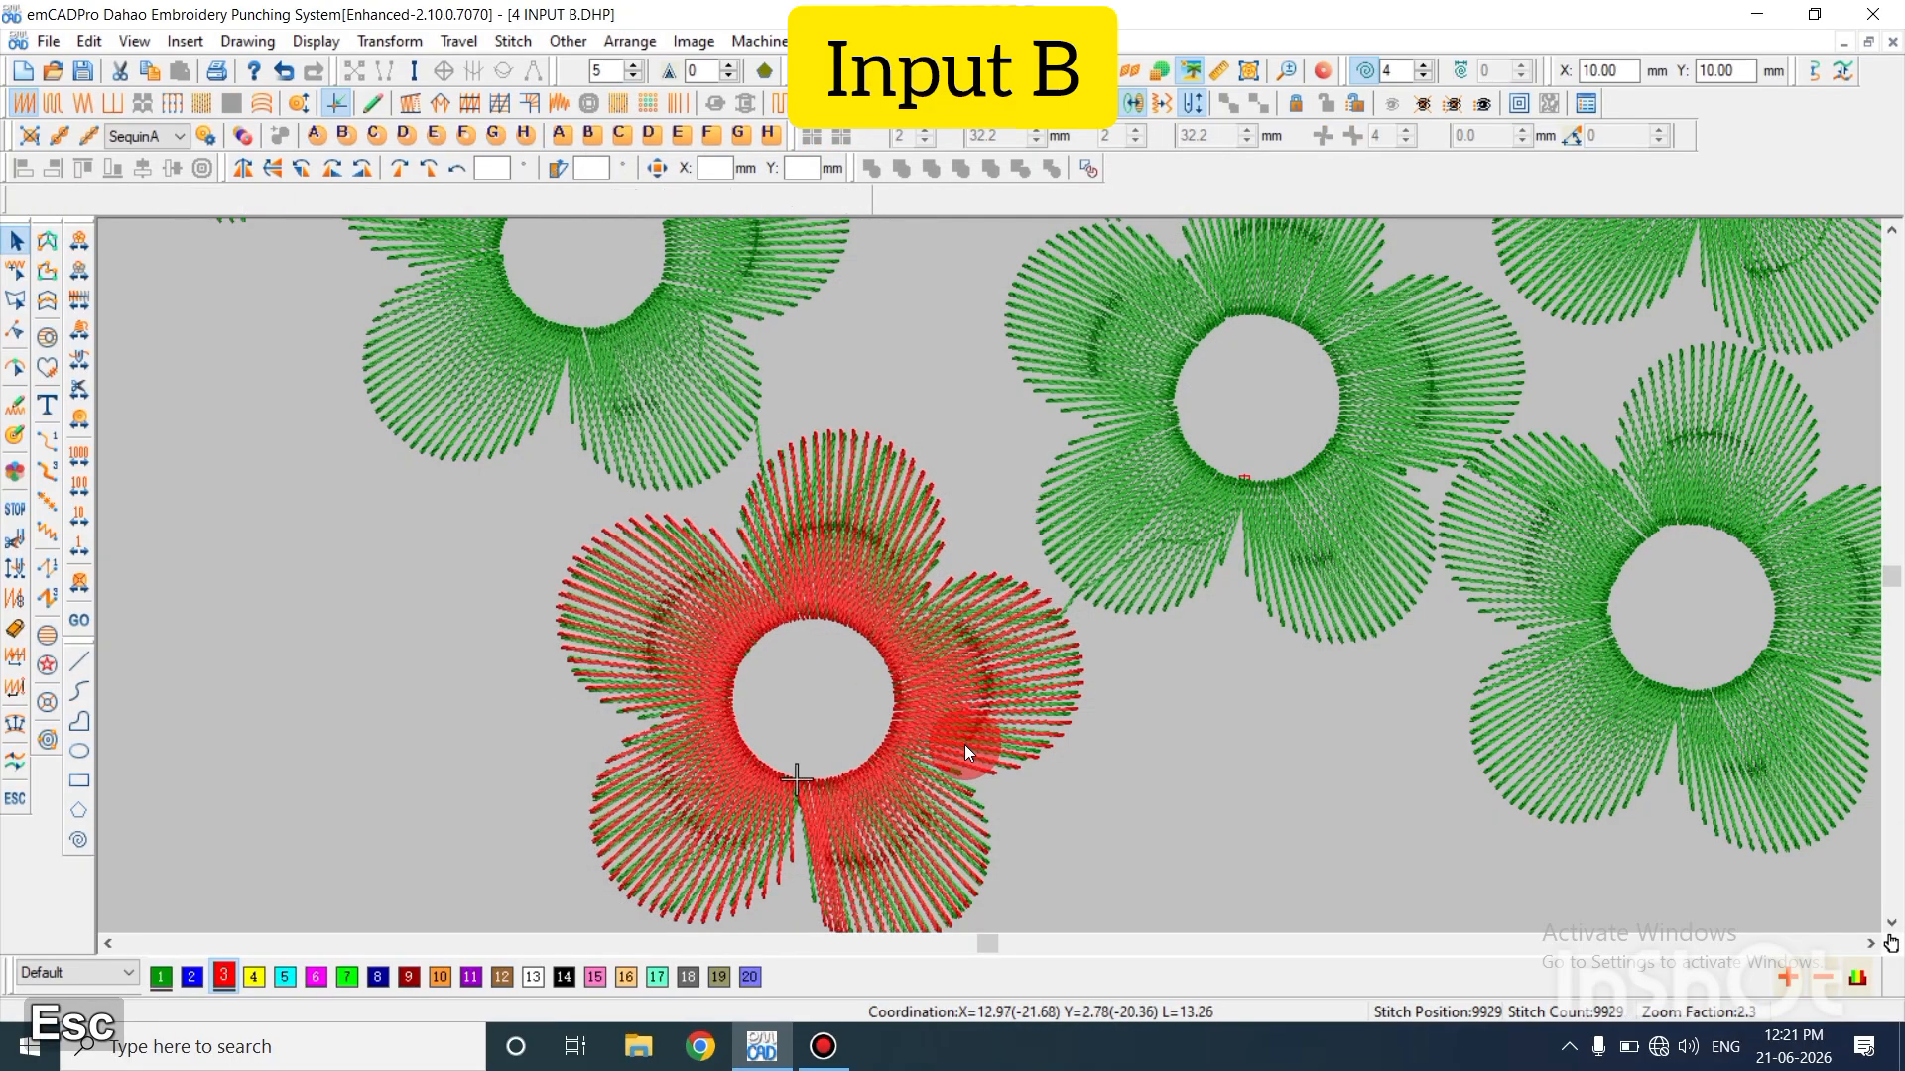
key("shift+z")
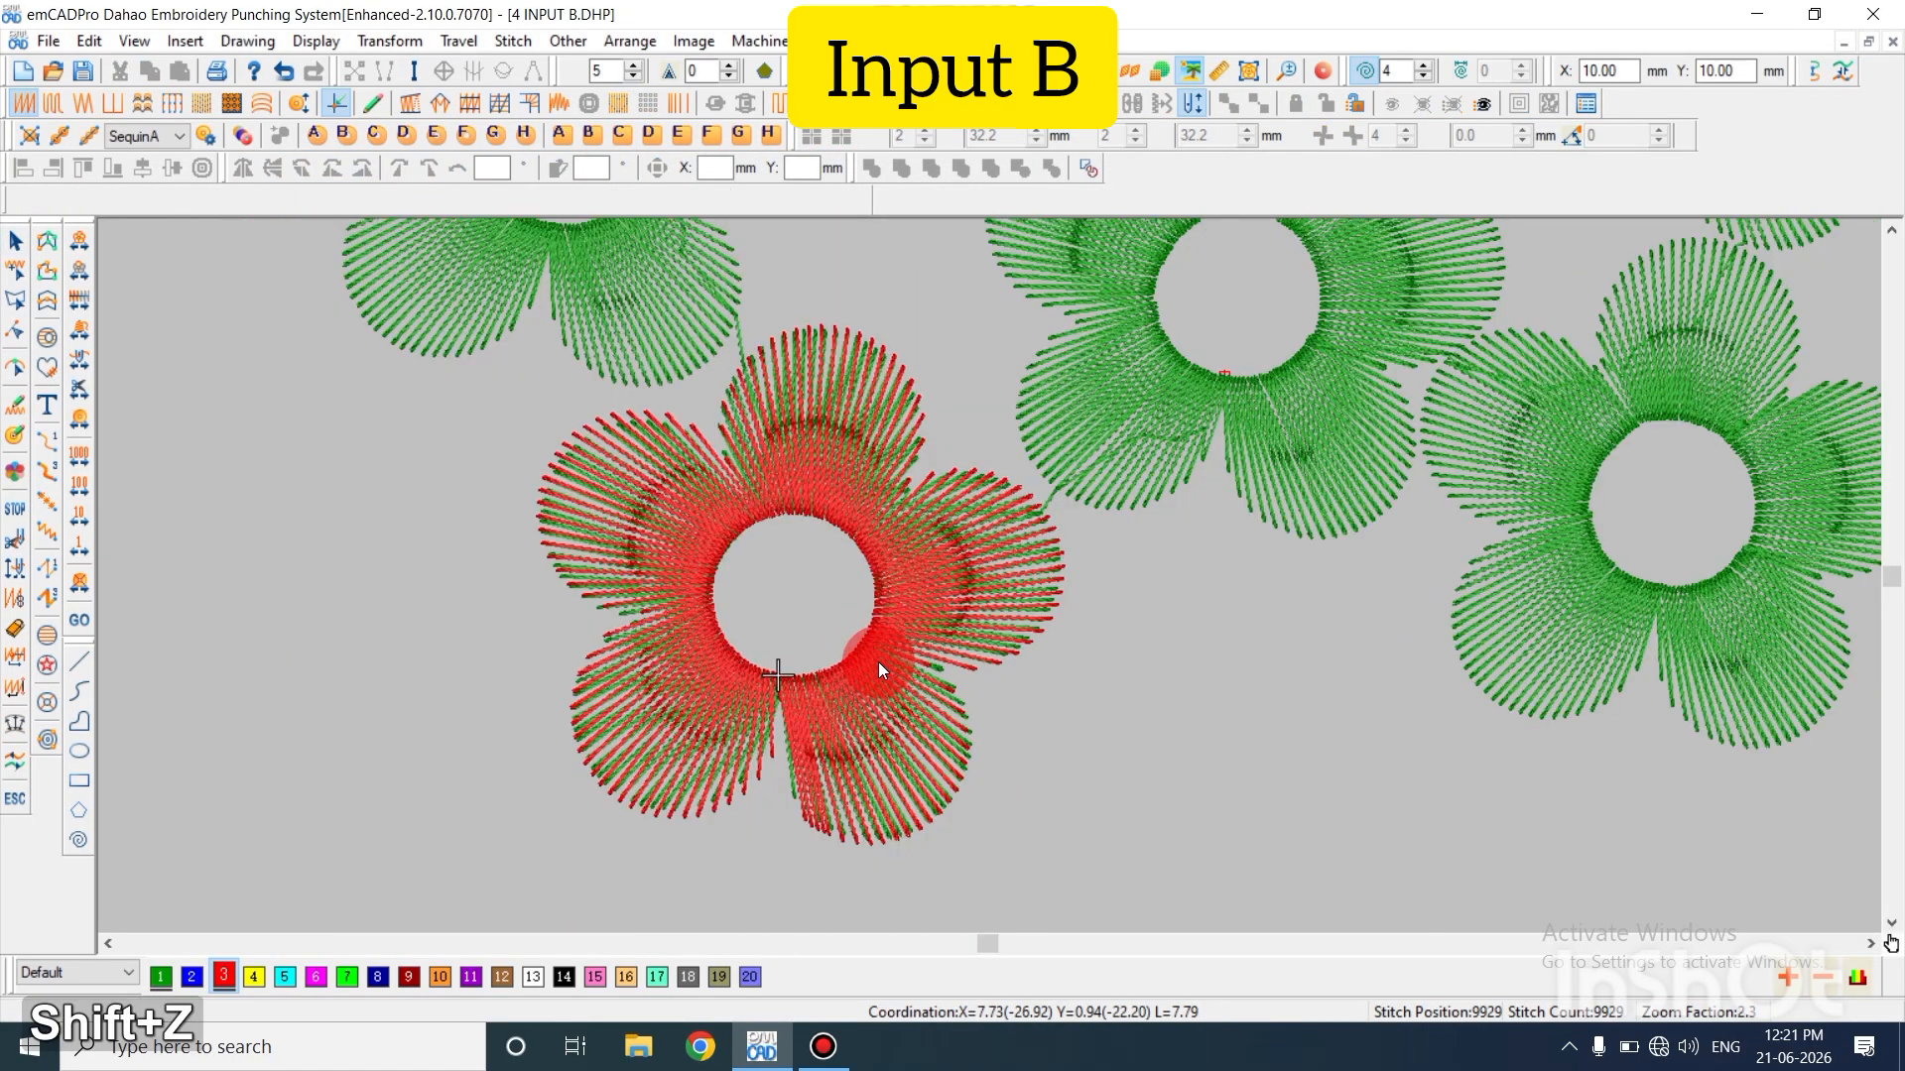
key("t")
key("t")
key("z")
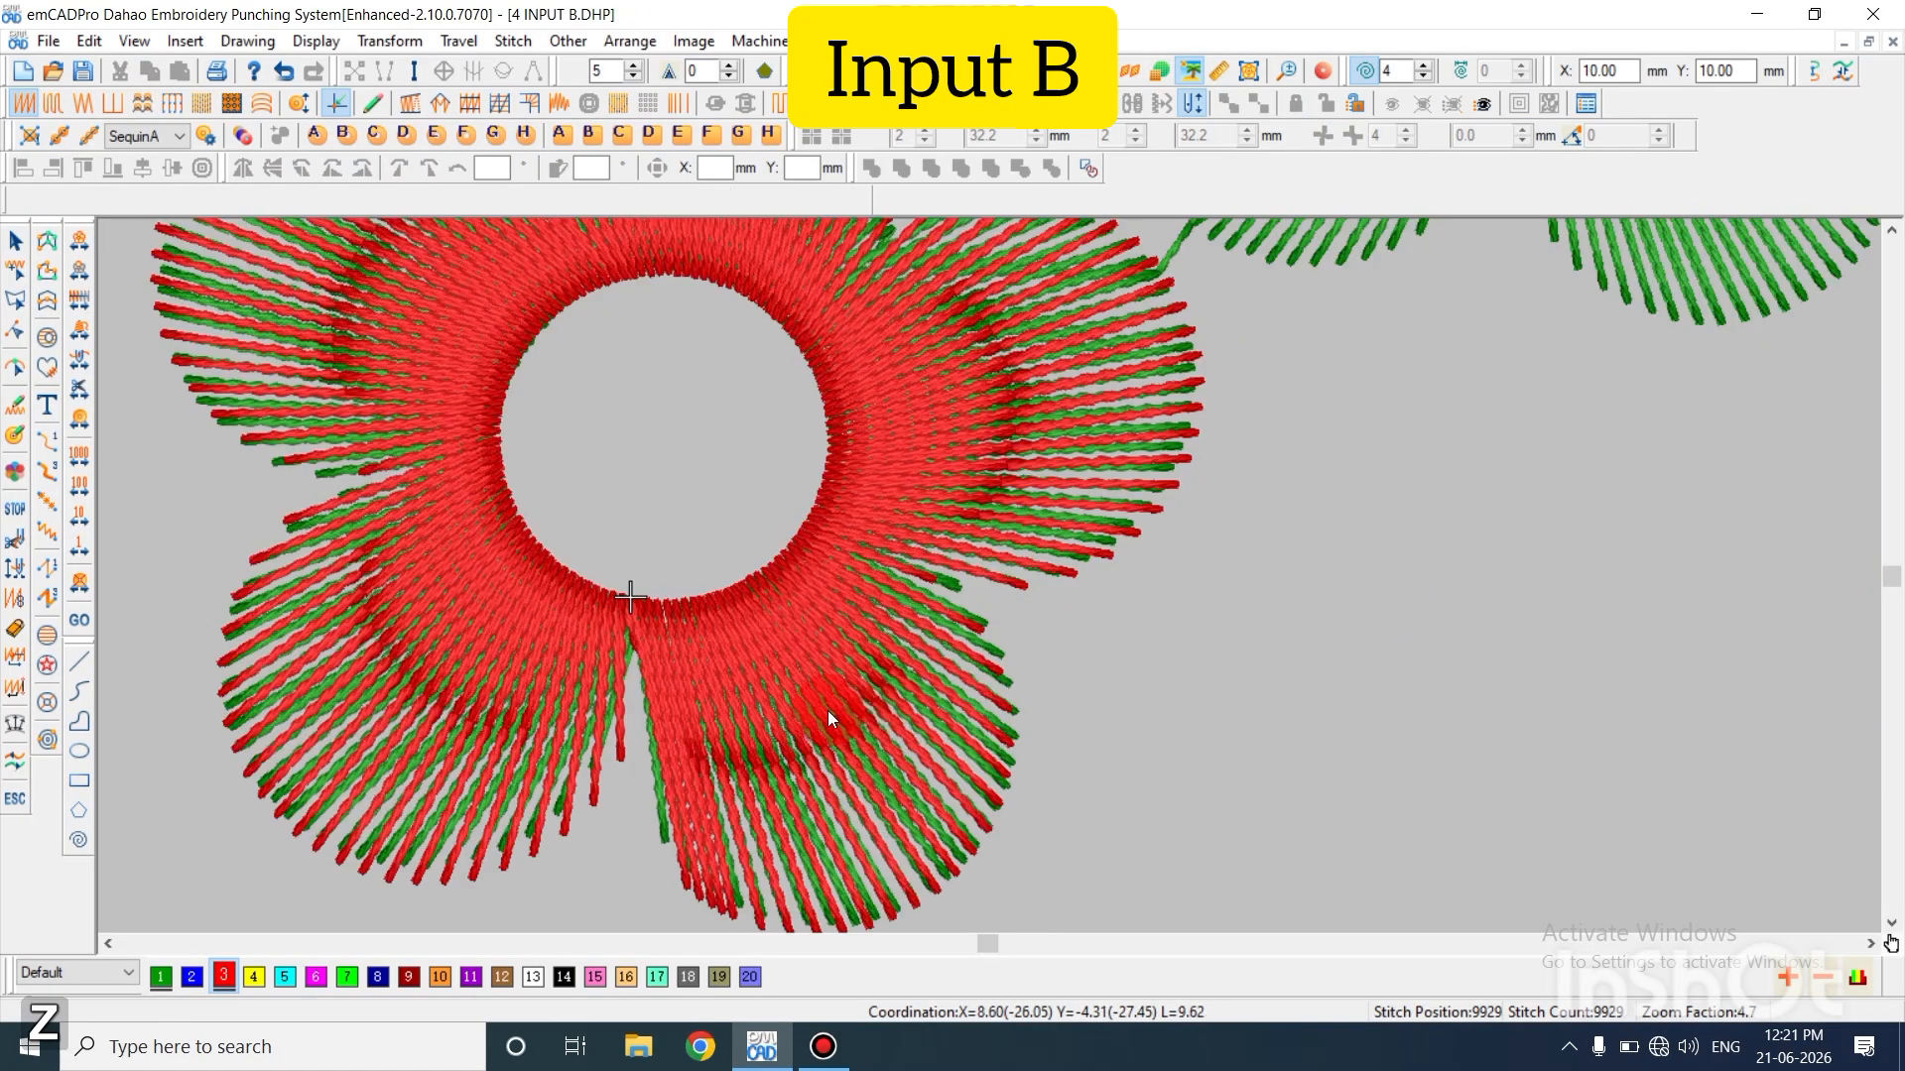
key("shift+z")
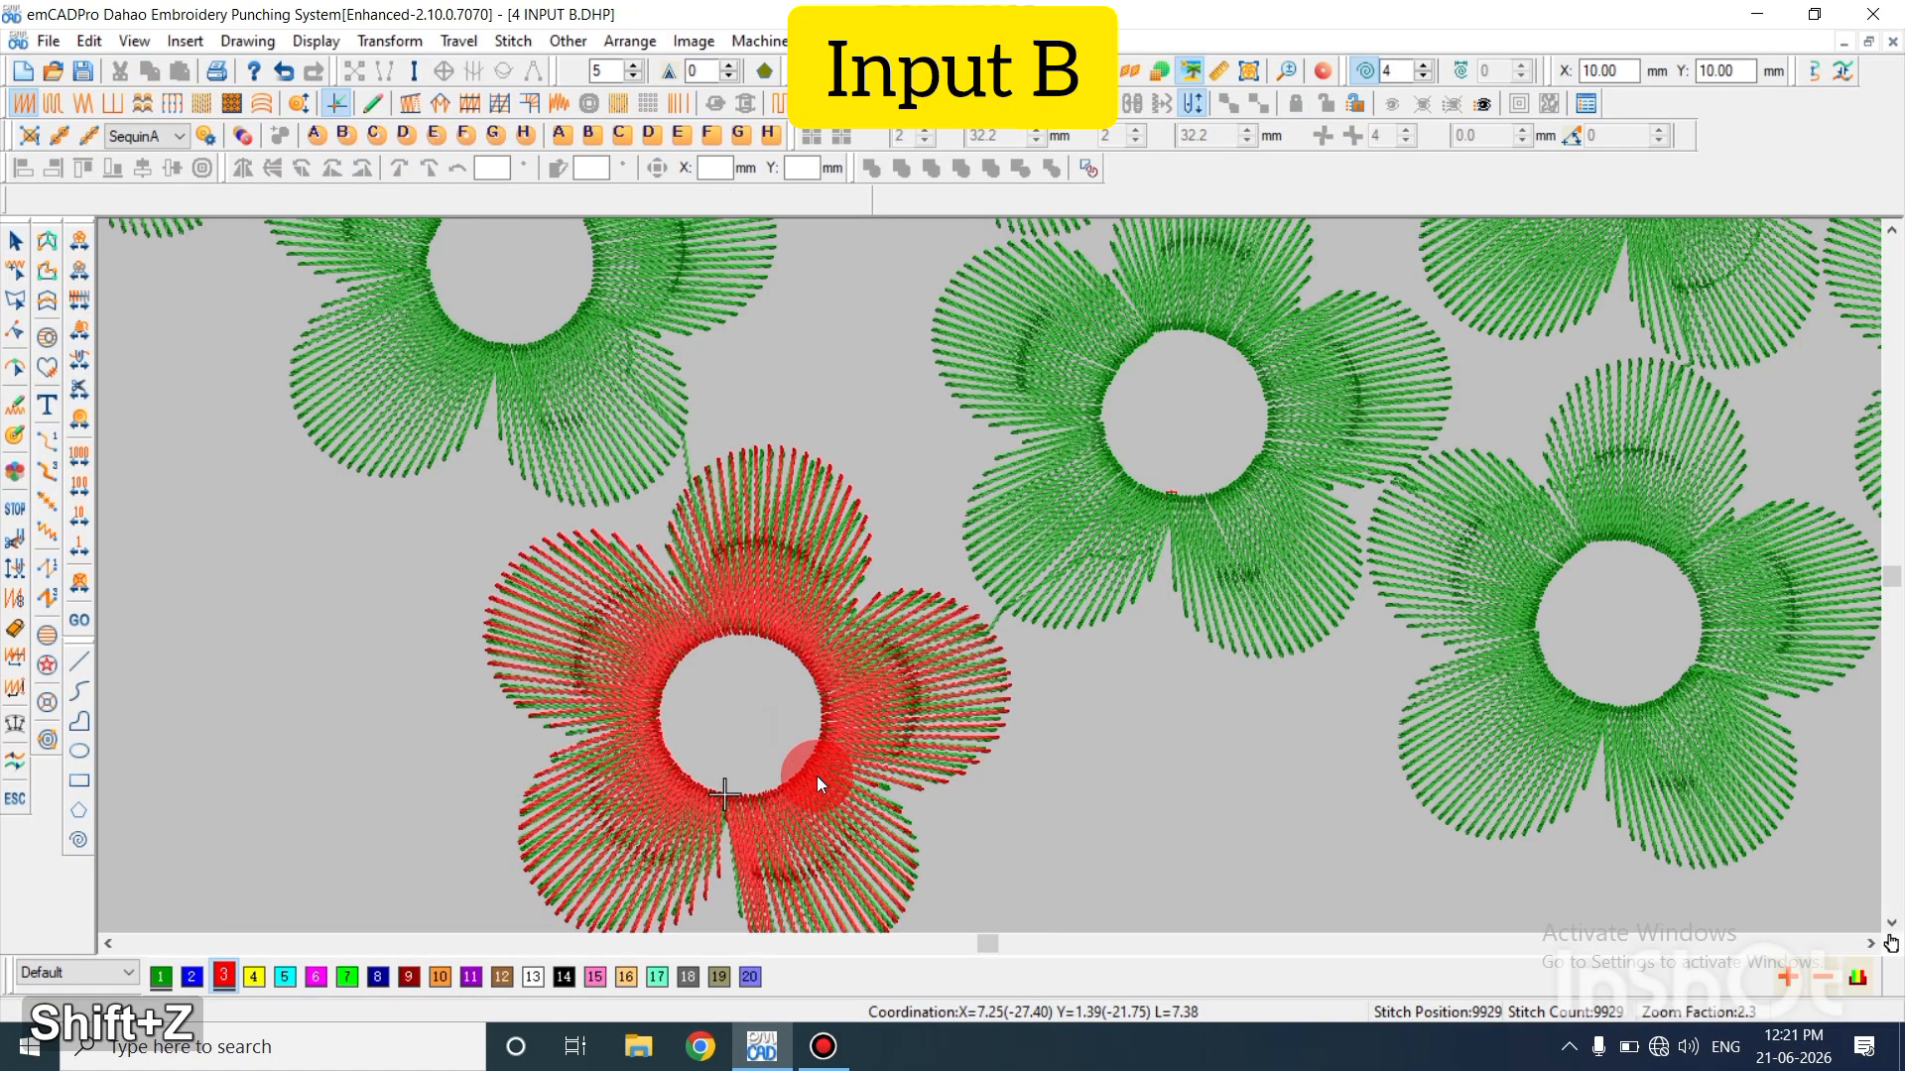
Try moving the start marker and corner node at the red flower's lower notch, with the node towards the inner ring, and revert the edit
left_click(807, 831)
key("h")
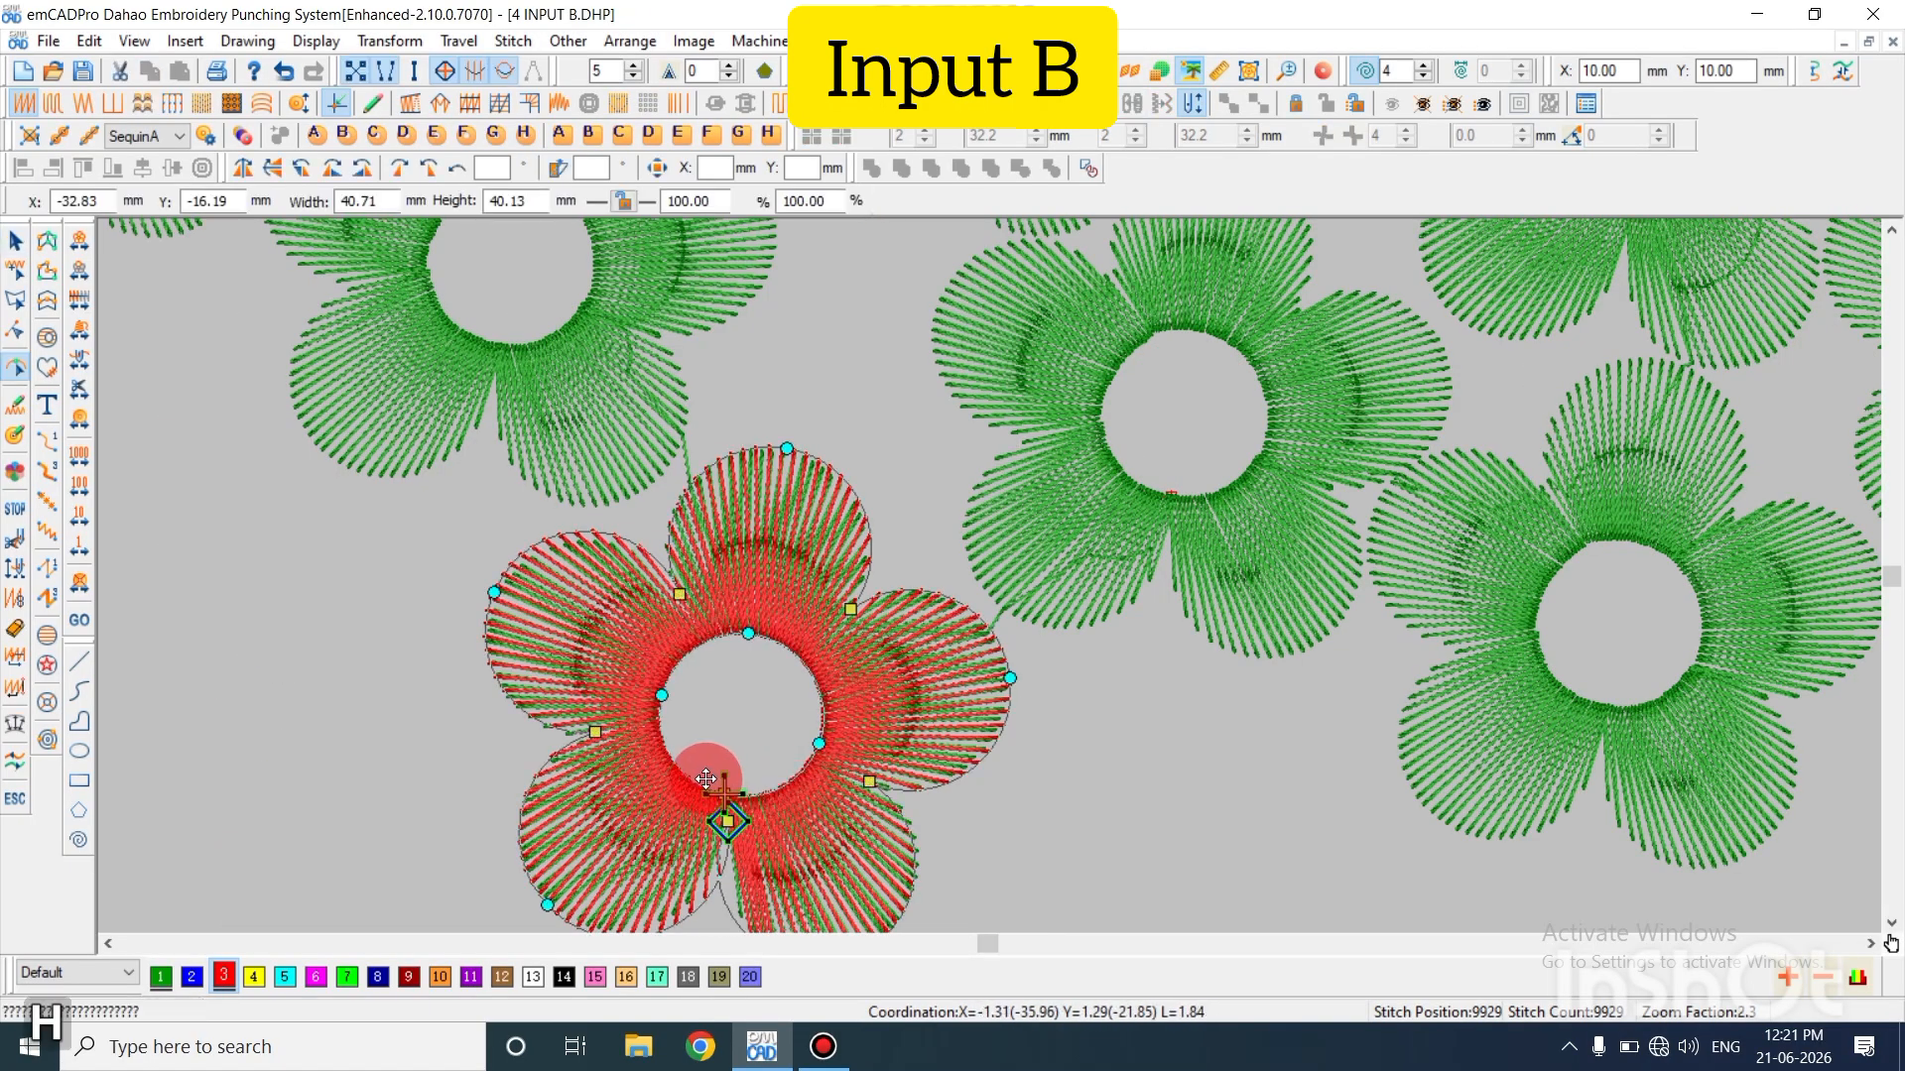
key("z")
key("z")
scroll(728, 819, "down", 4)
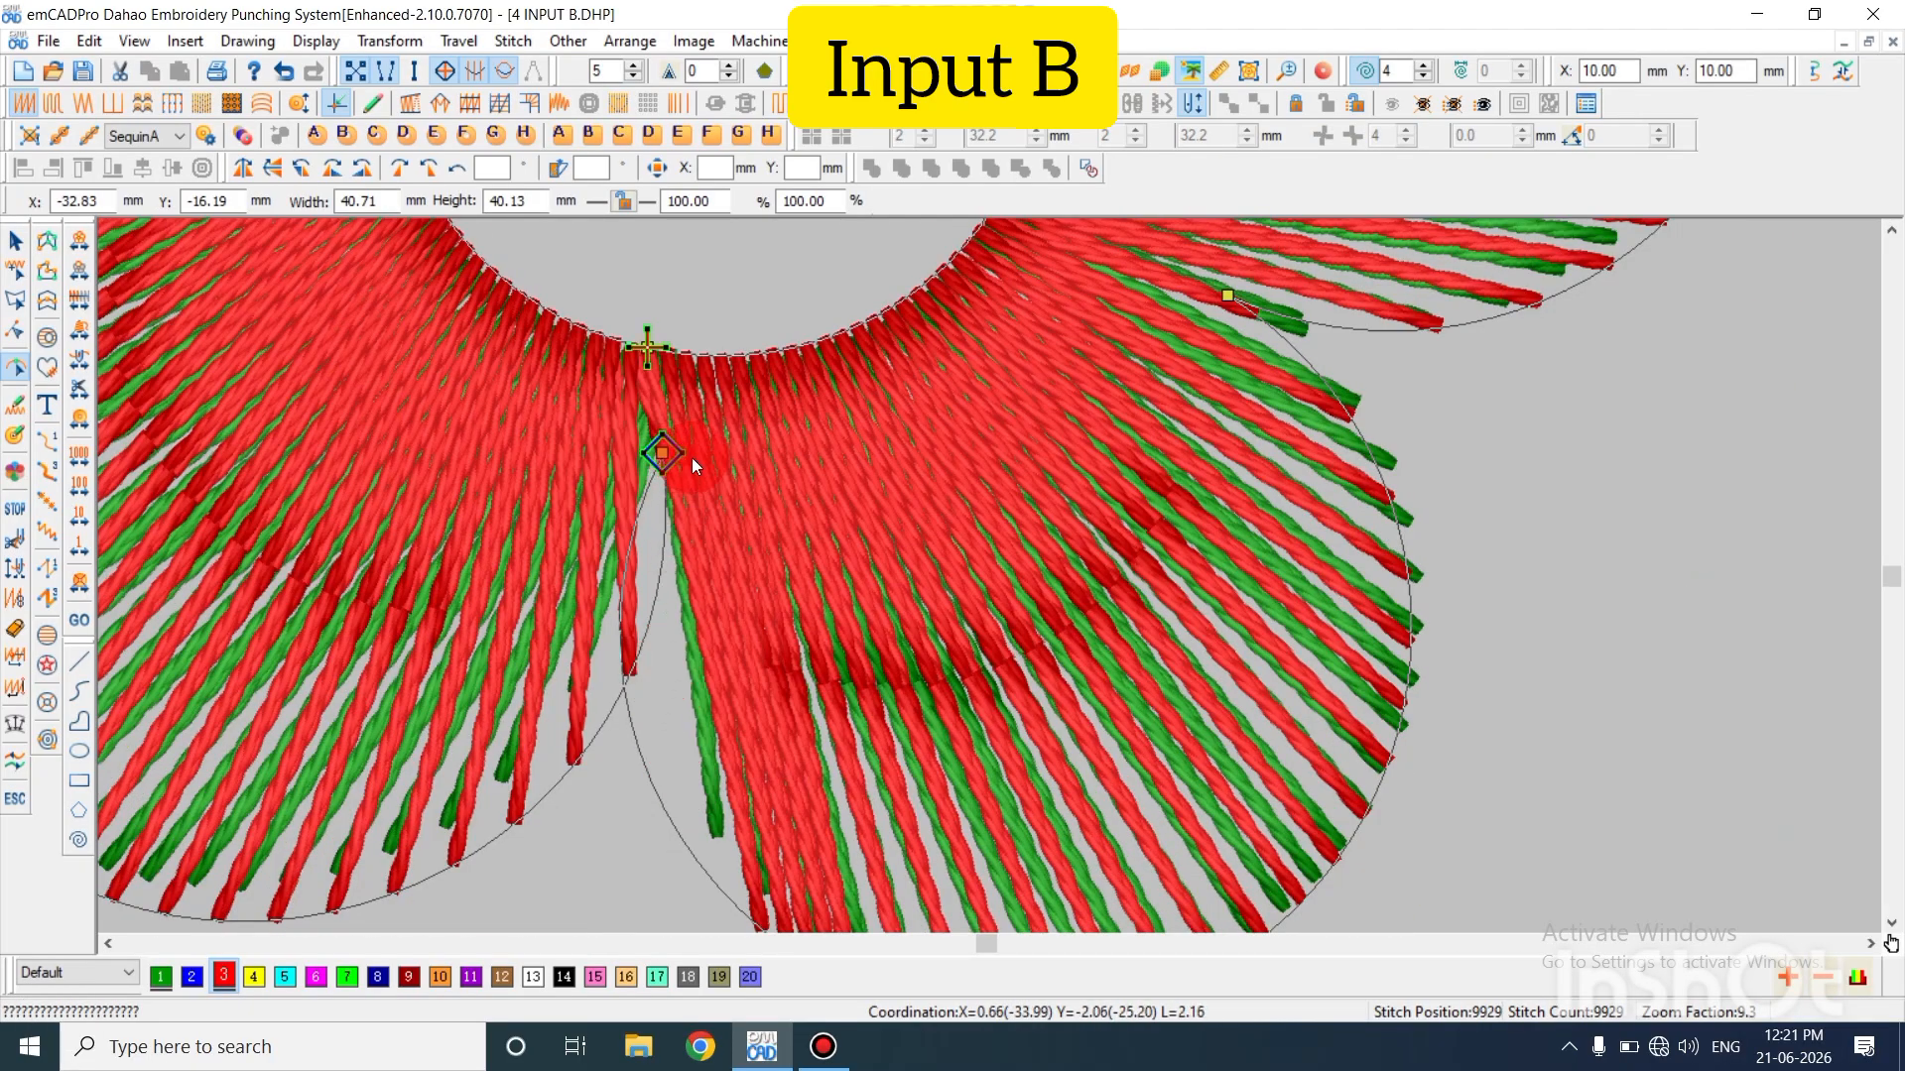
left_click_drag(670, 452, 848, 442)
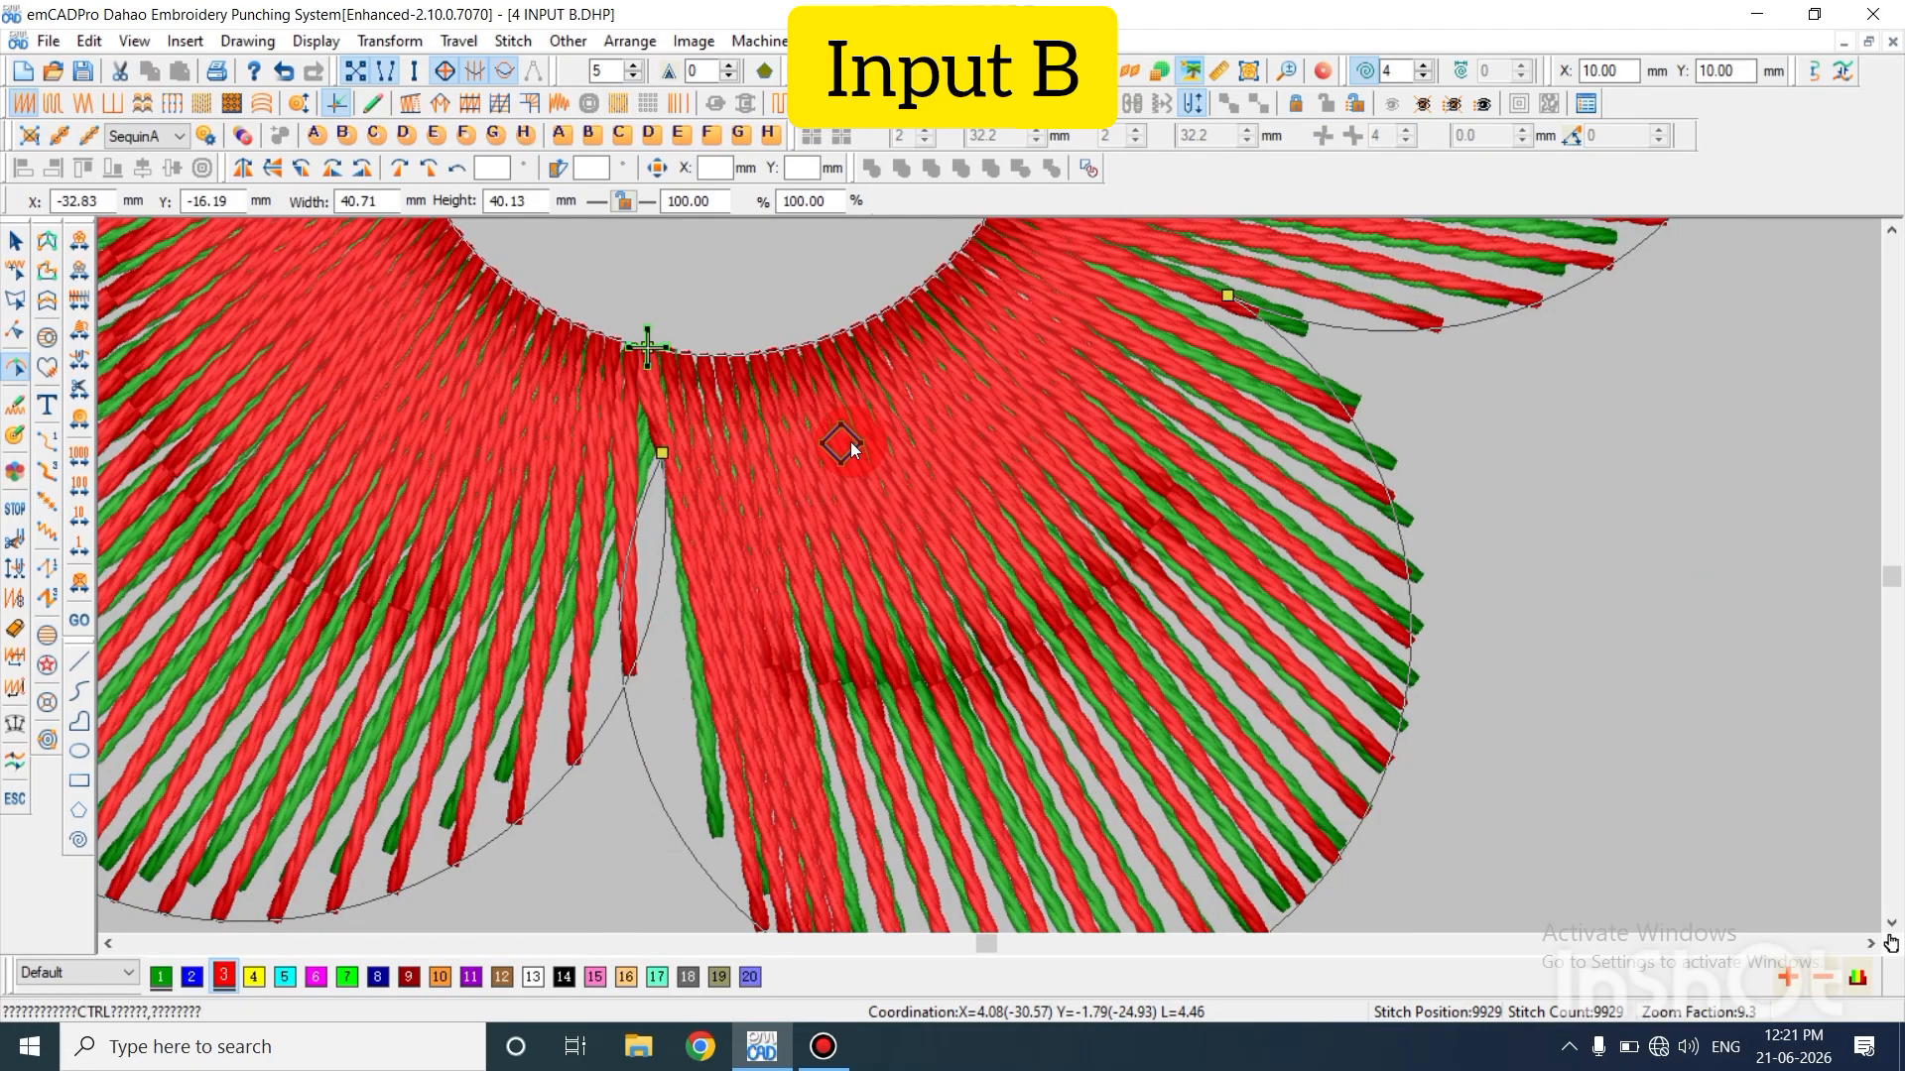
left_click_drag(661, 453, 655, 359)
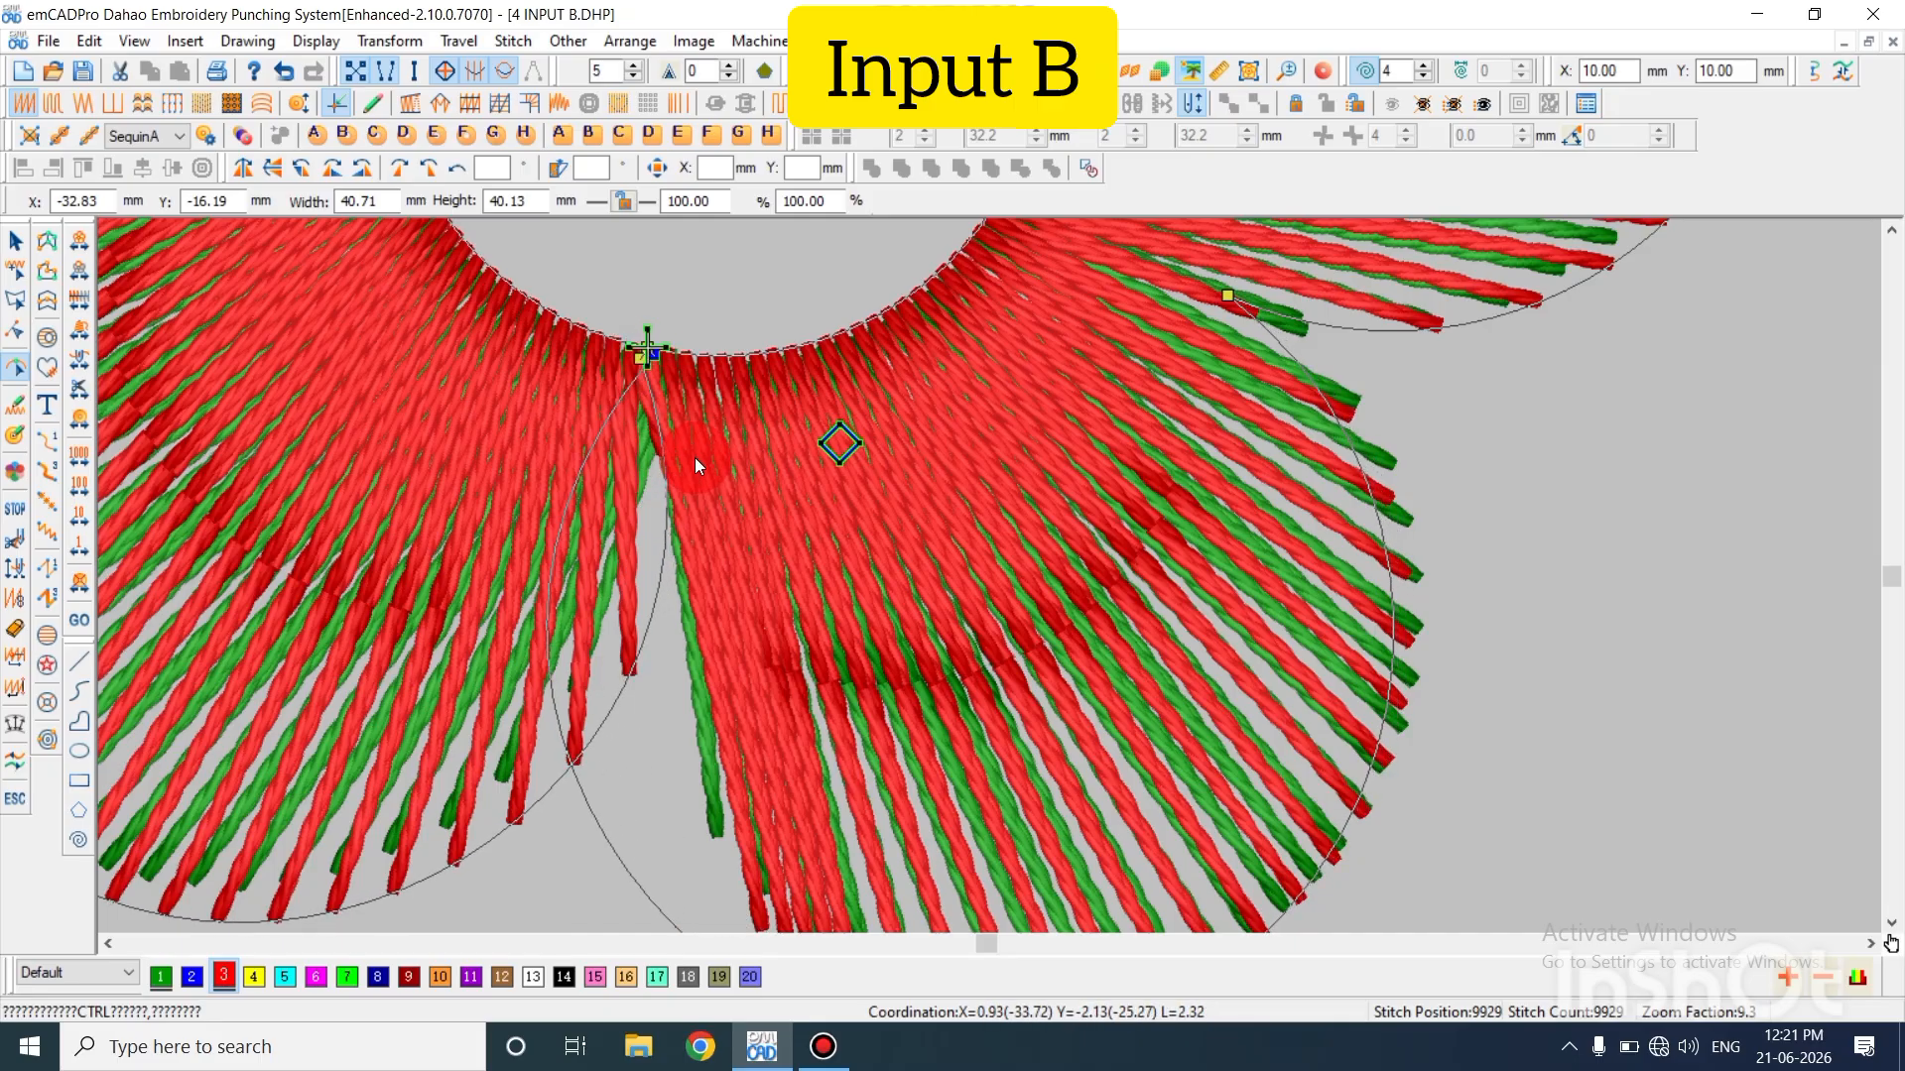
key("Return")
key("shift+z")
key("Escape")
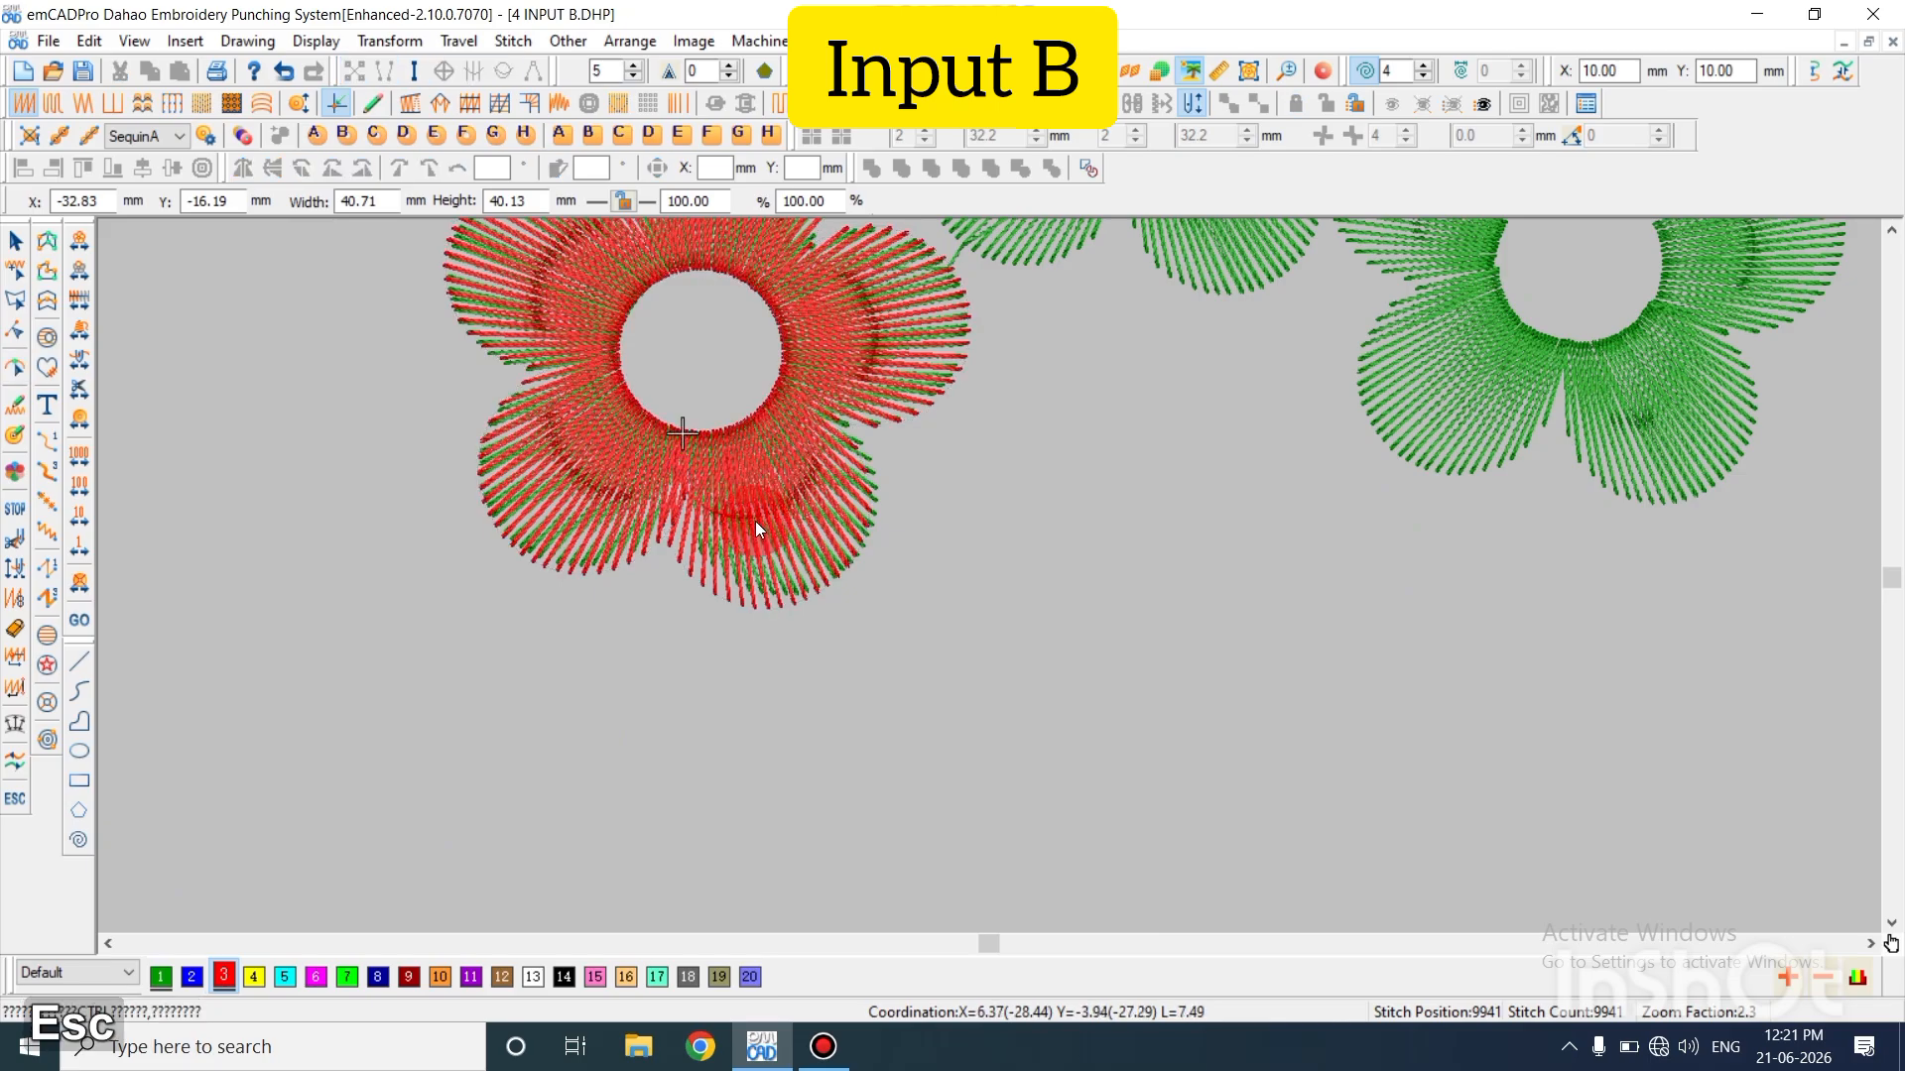
scroll(754, 521, "up", 3)
key("z")
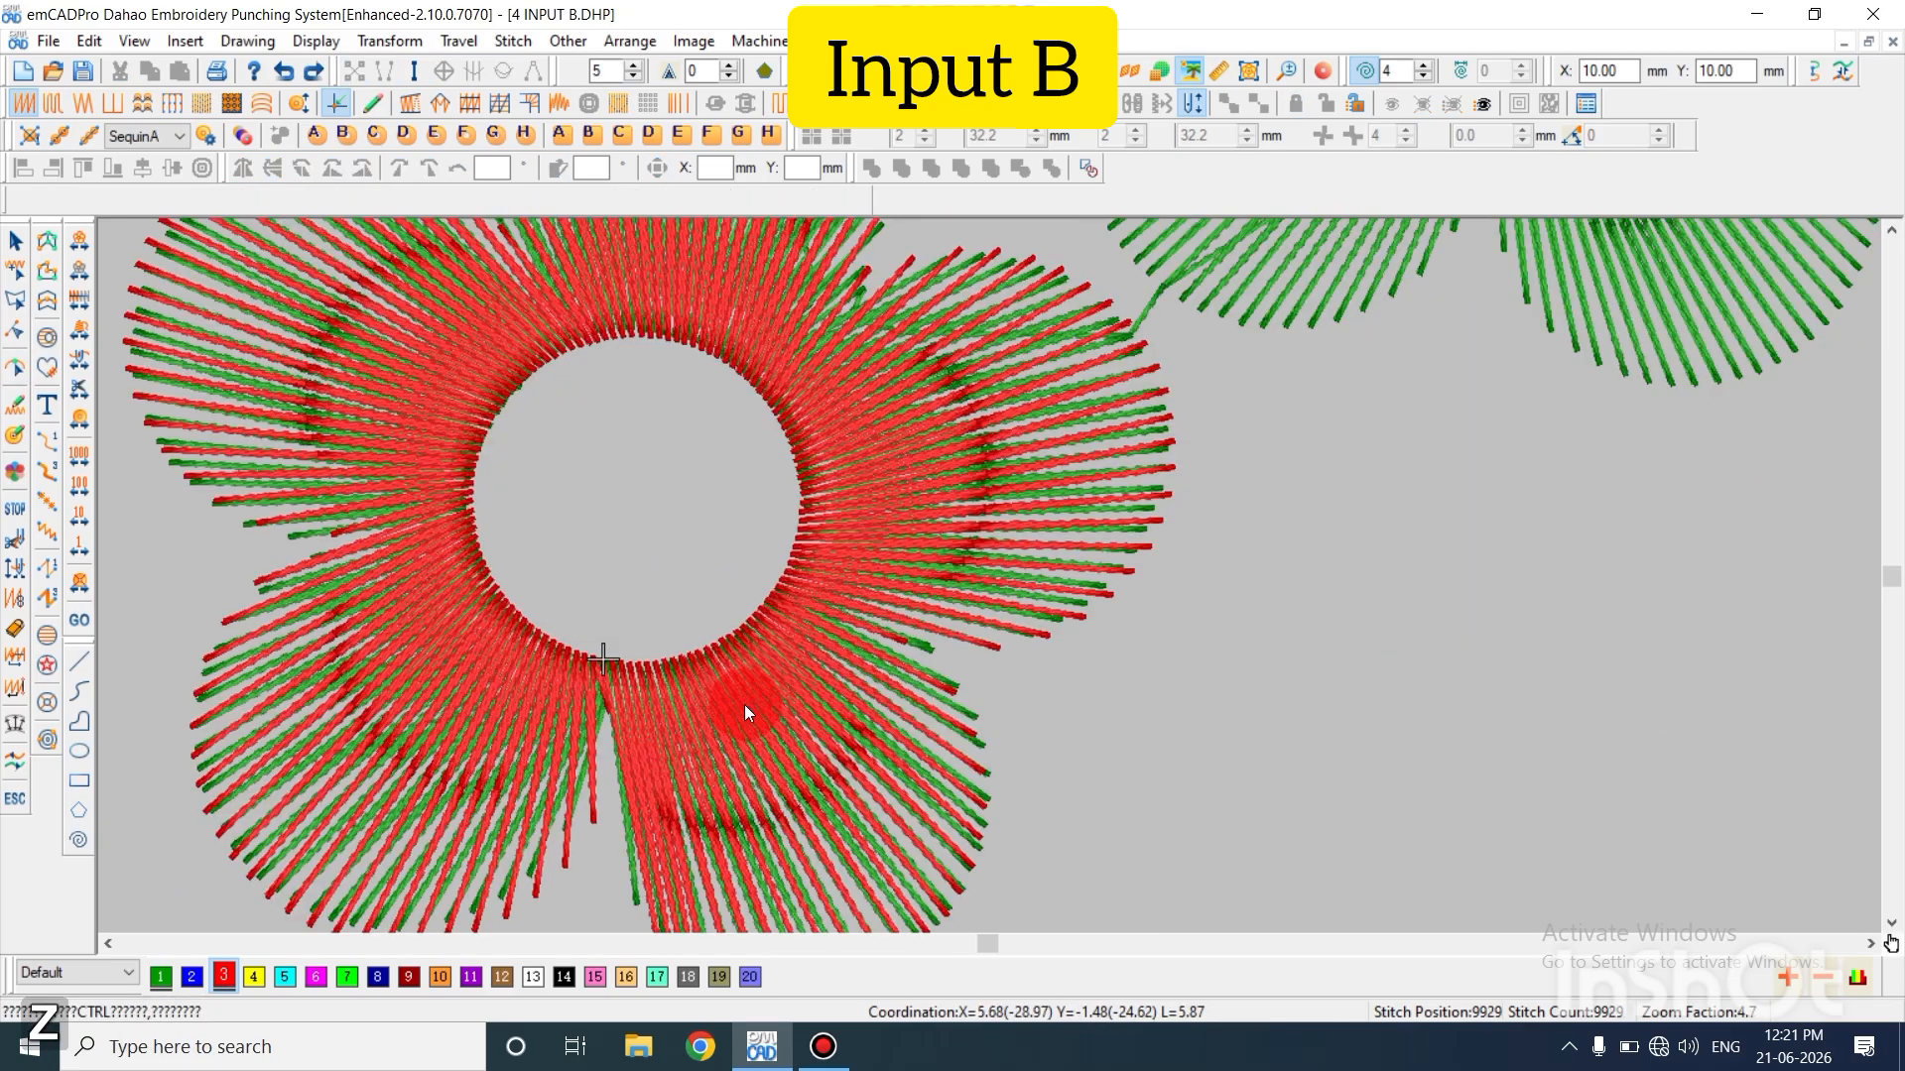
key("shift+z")
key("shift+z")
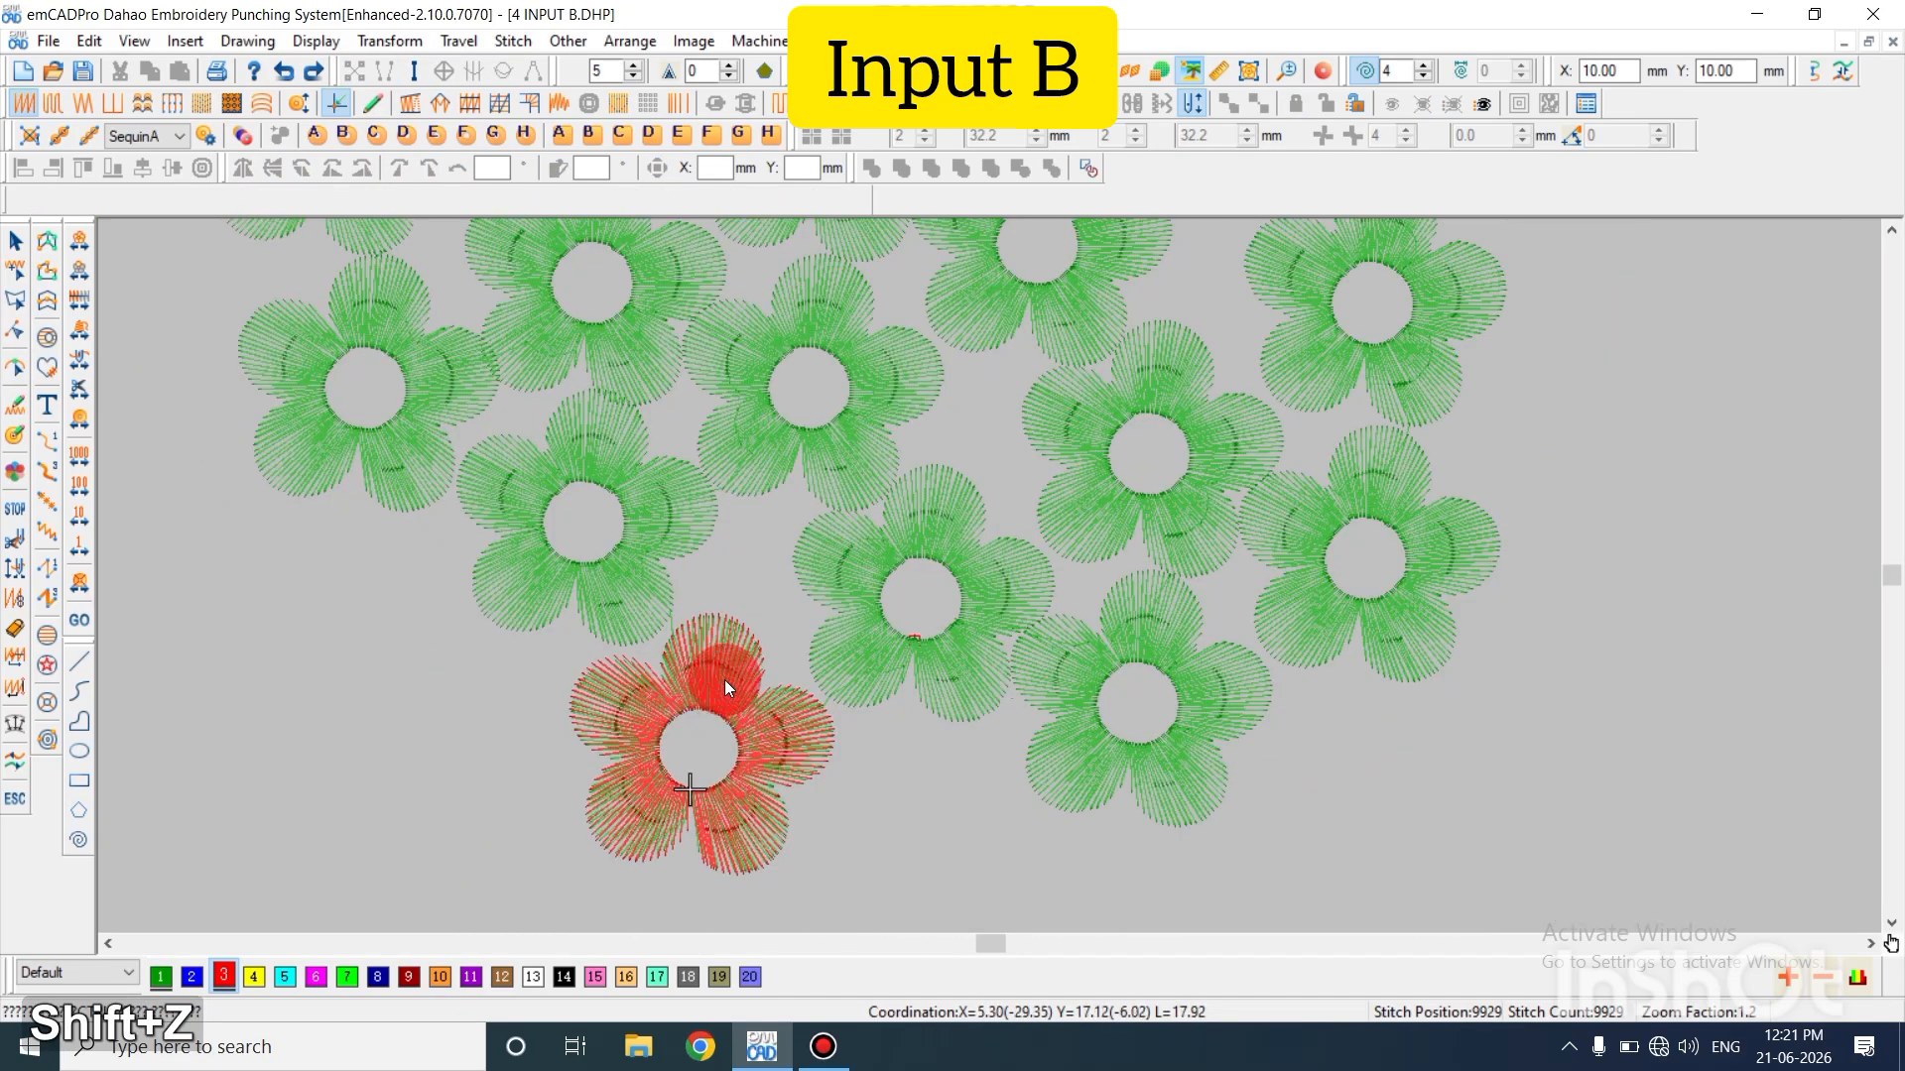
Draw a circle about 30.5 mm across in the empty area to the right of the flowers
key("Escape")
key("shift+z")
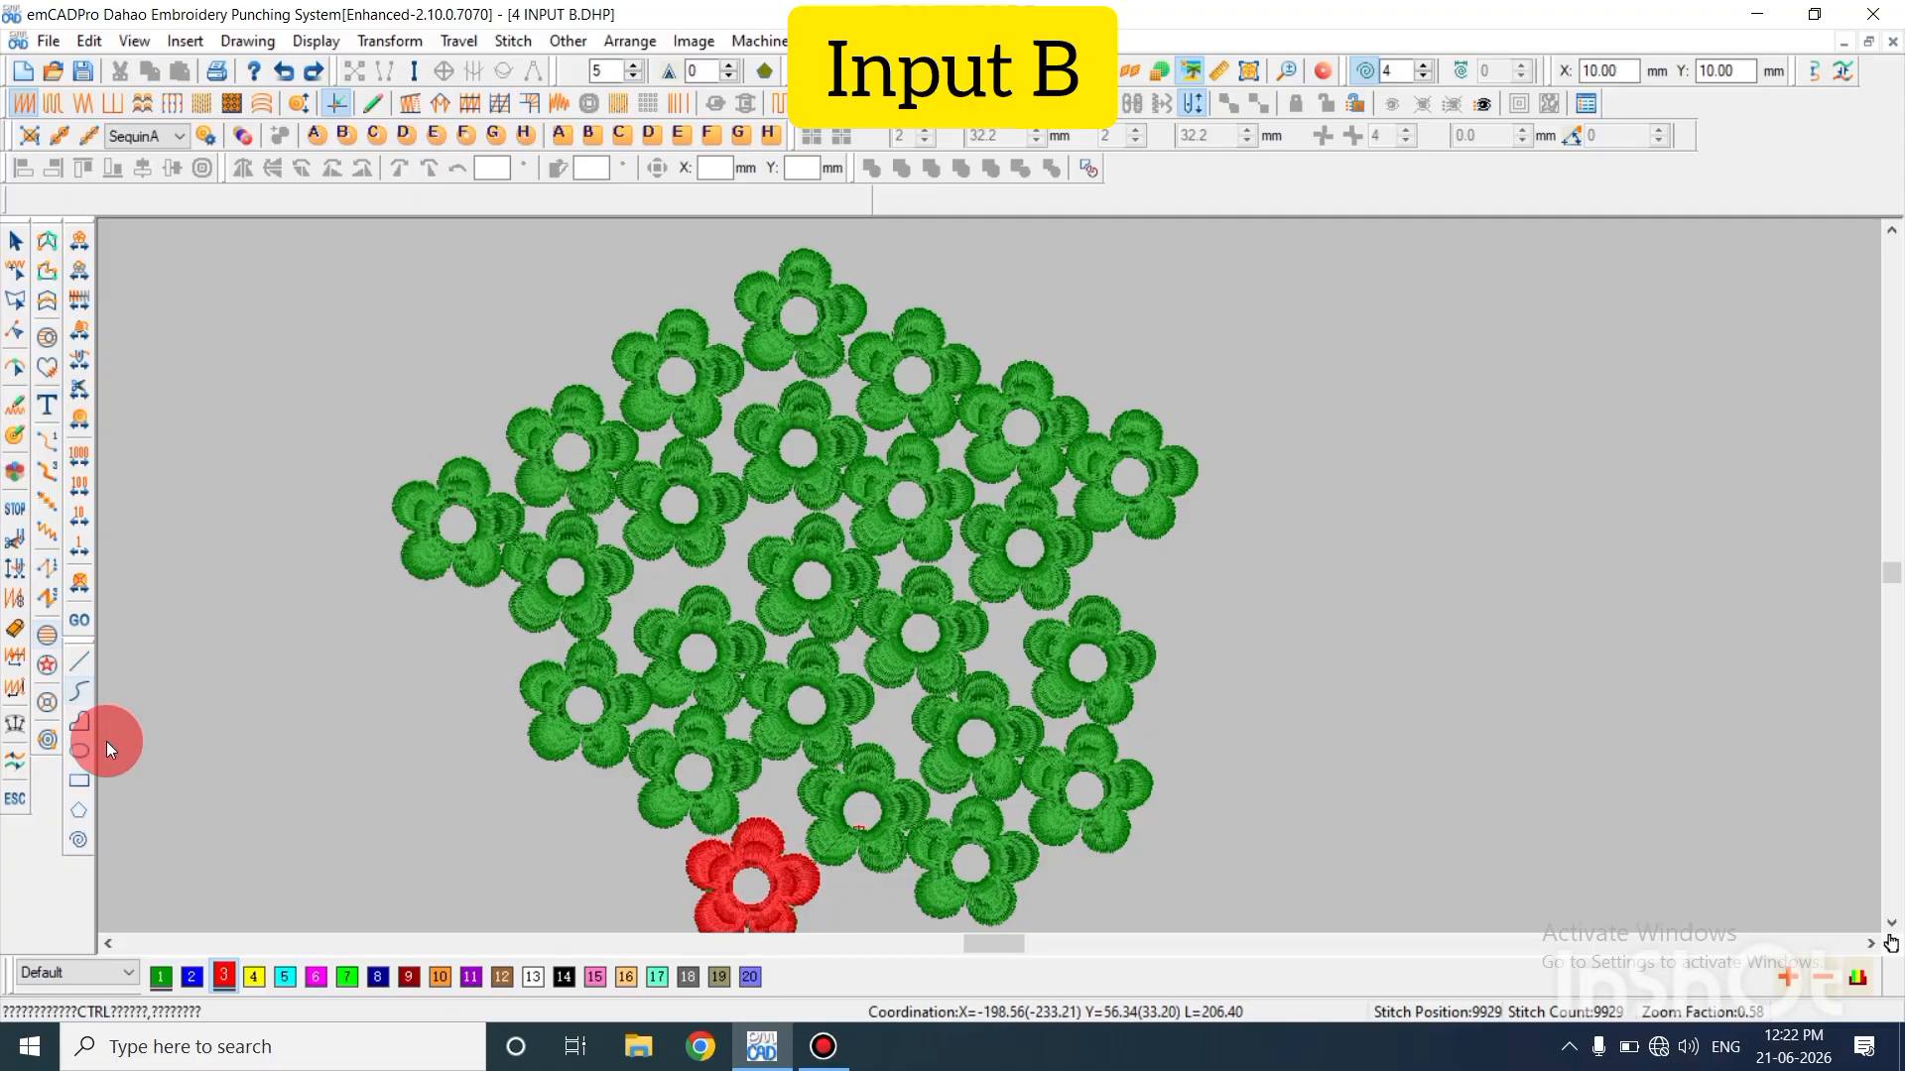
left_click(81, 754)
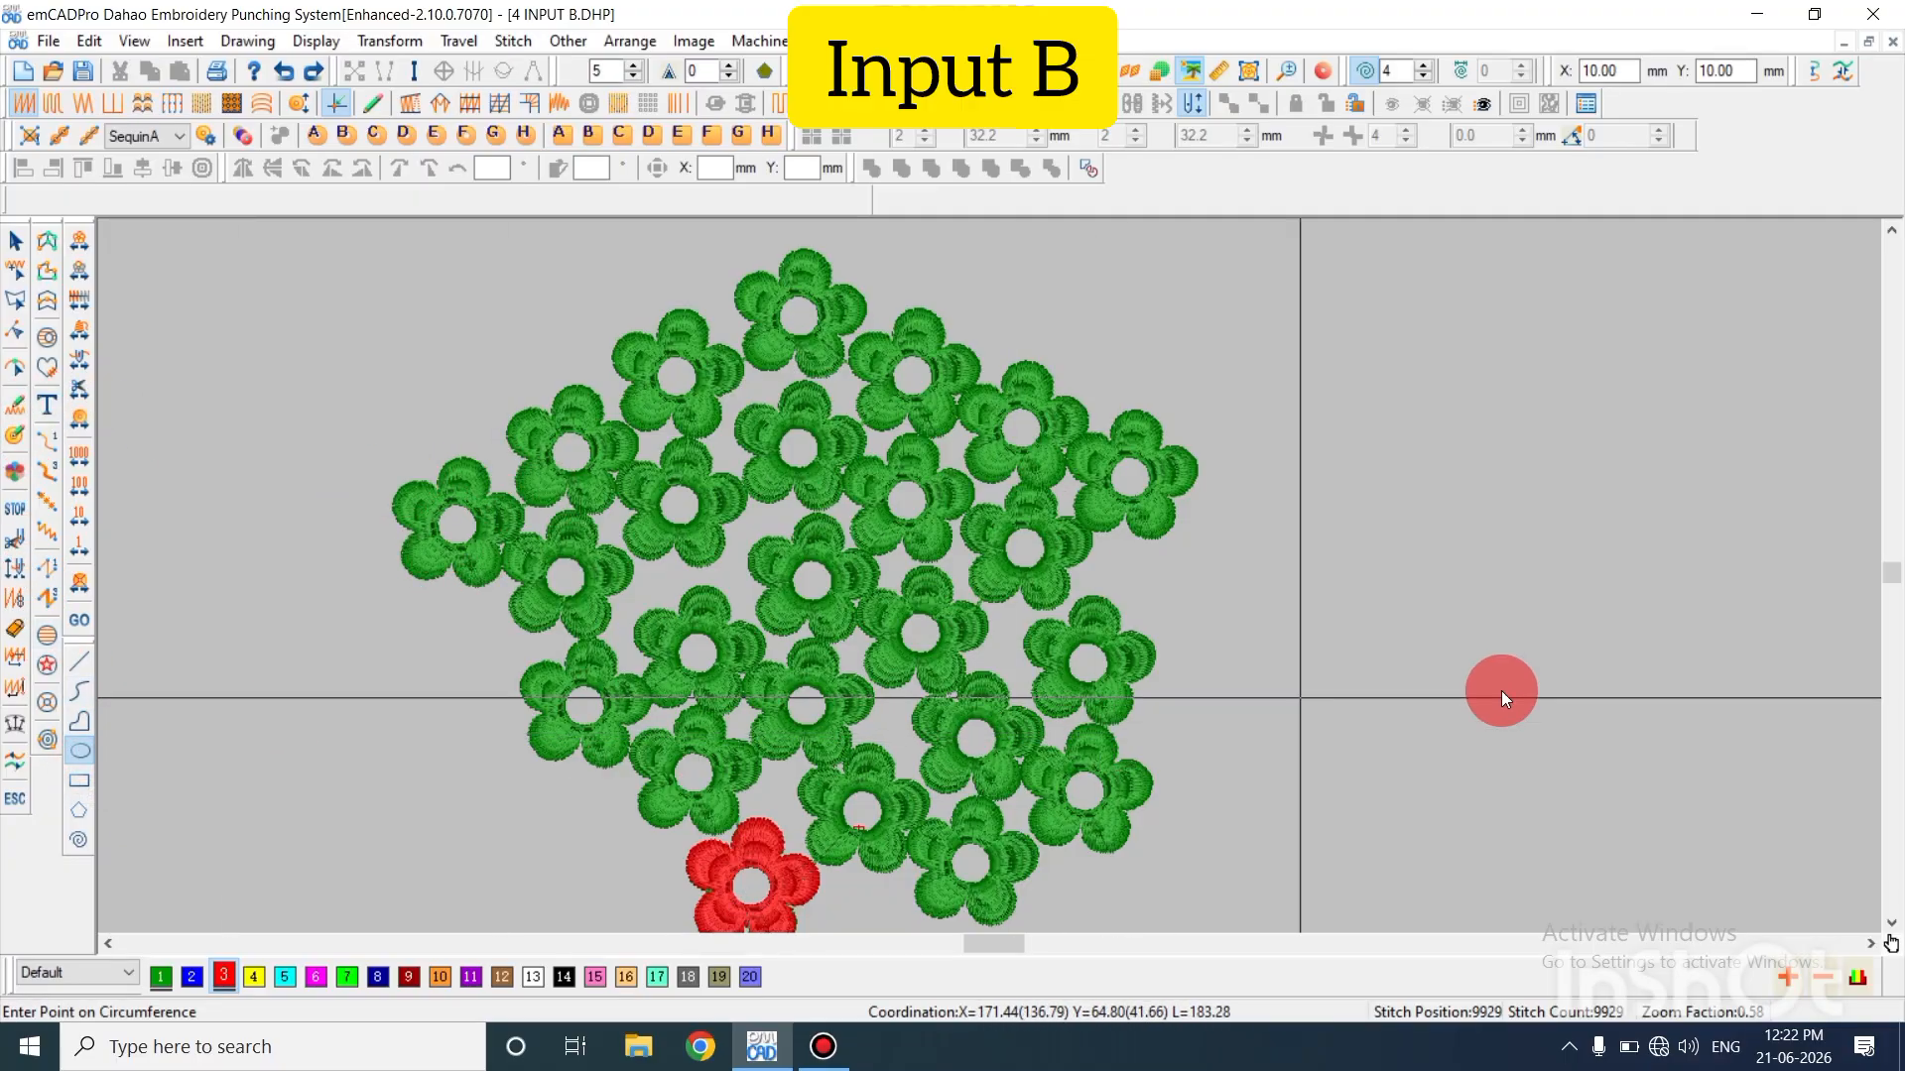
left_click(1589, 629, "ctrl")
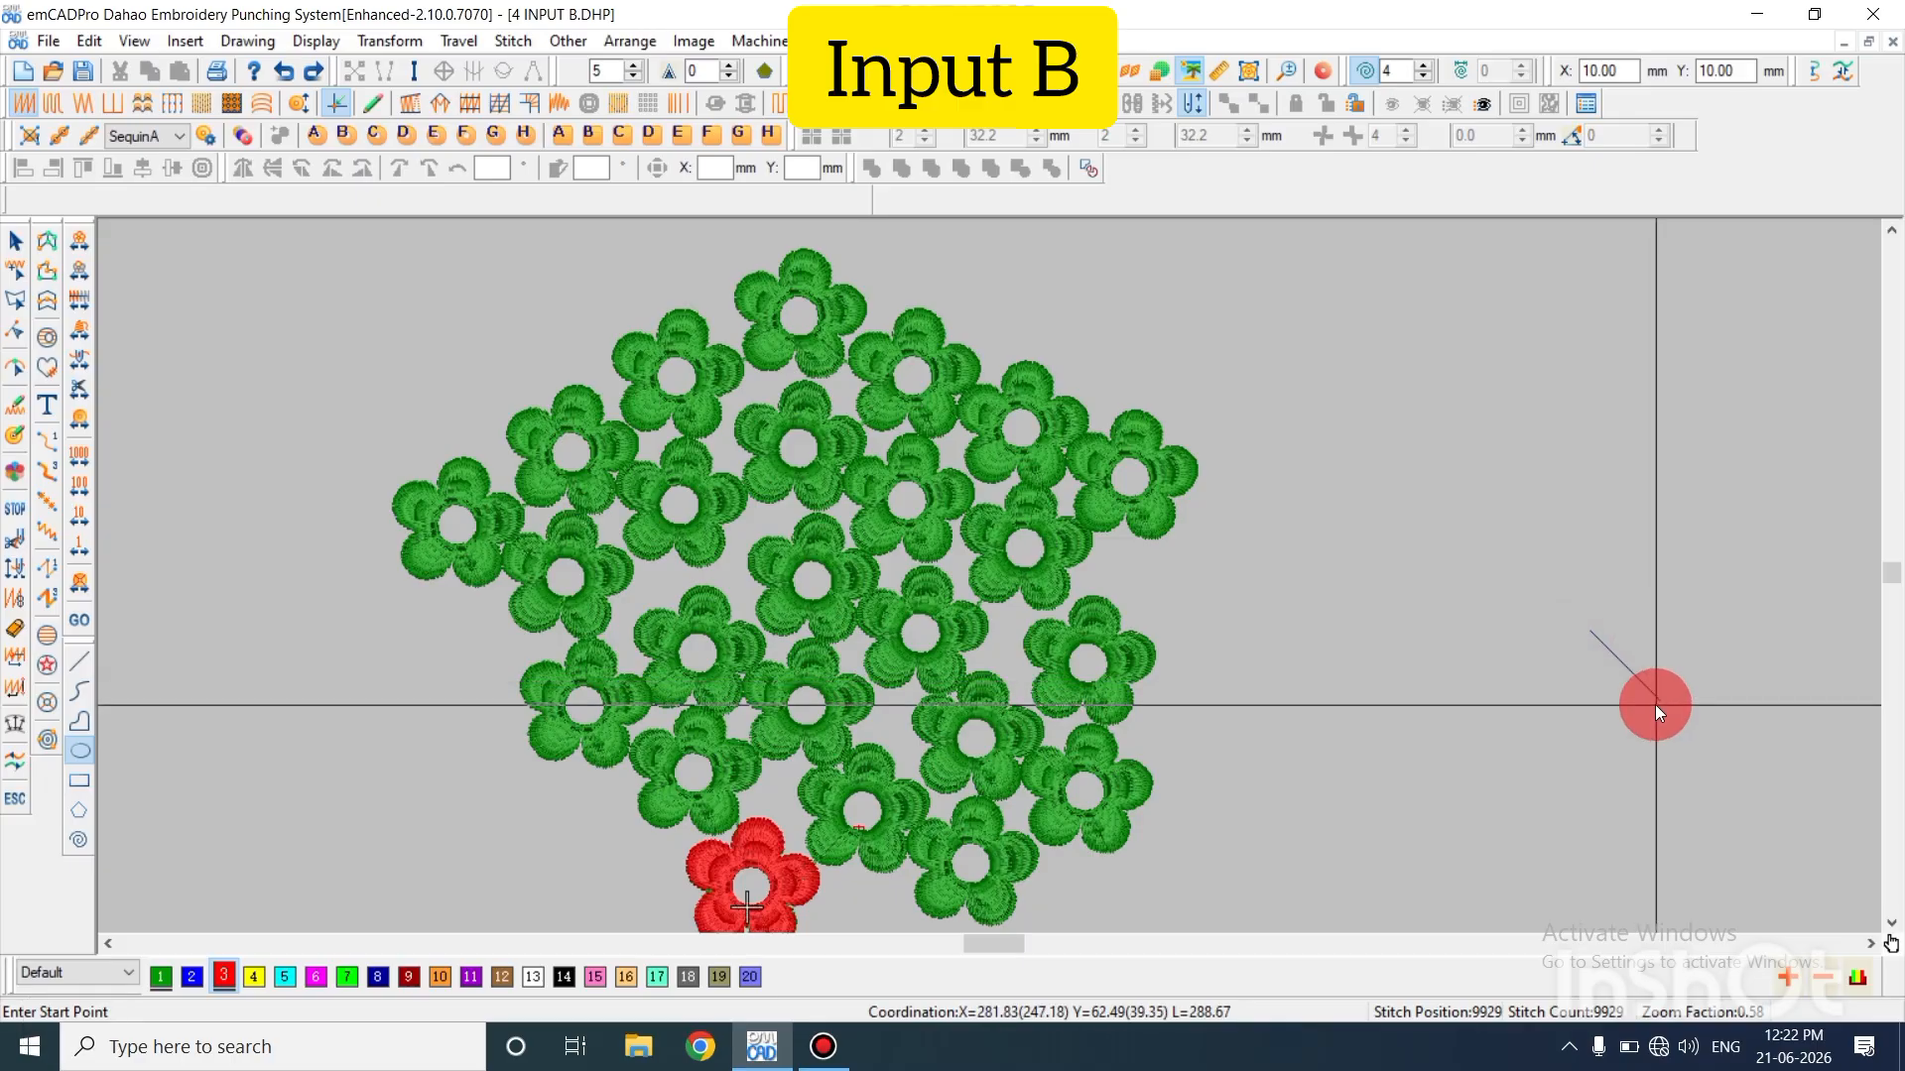
key("shift")
key("Return")
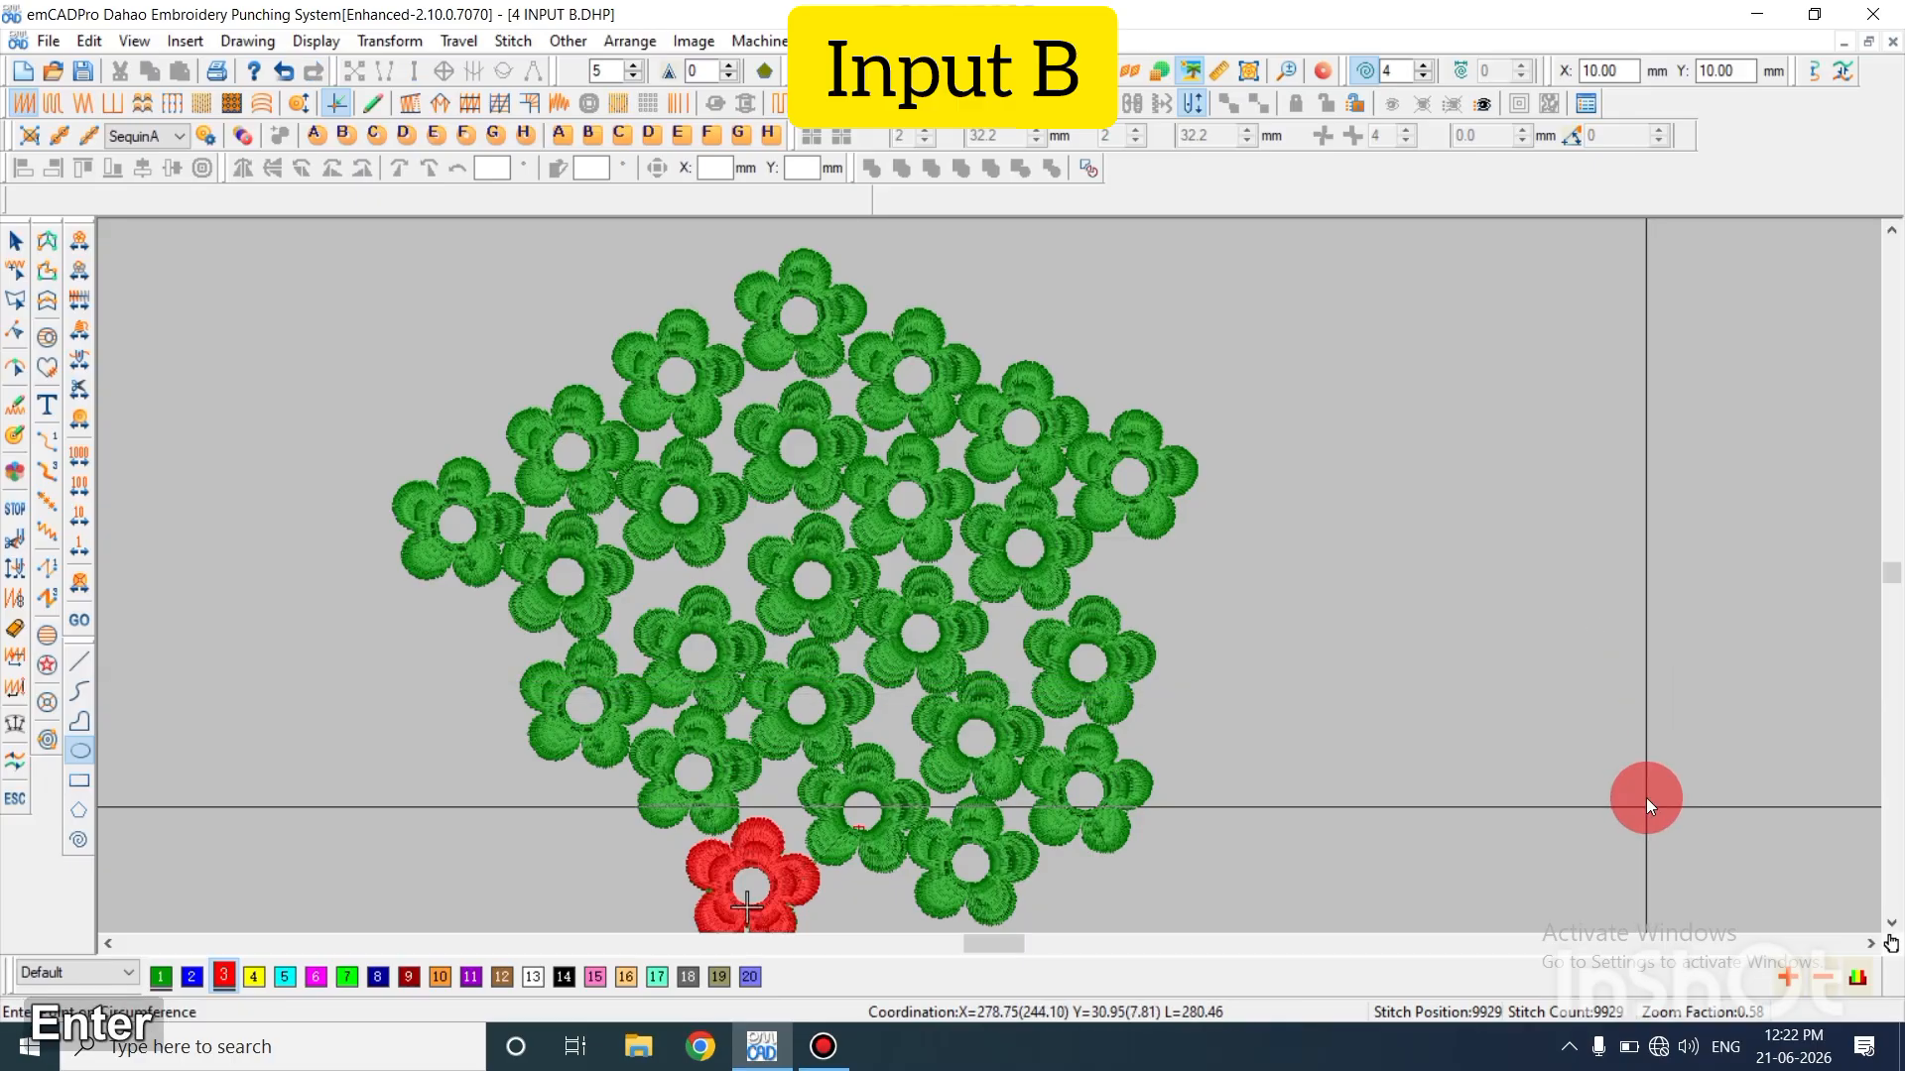
key("Escape")
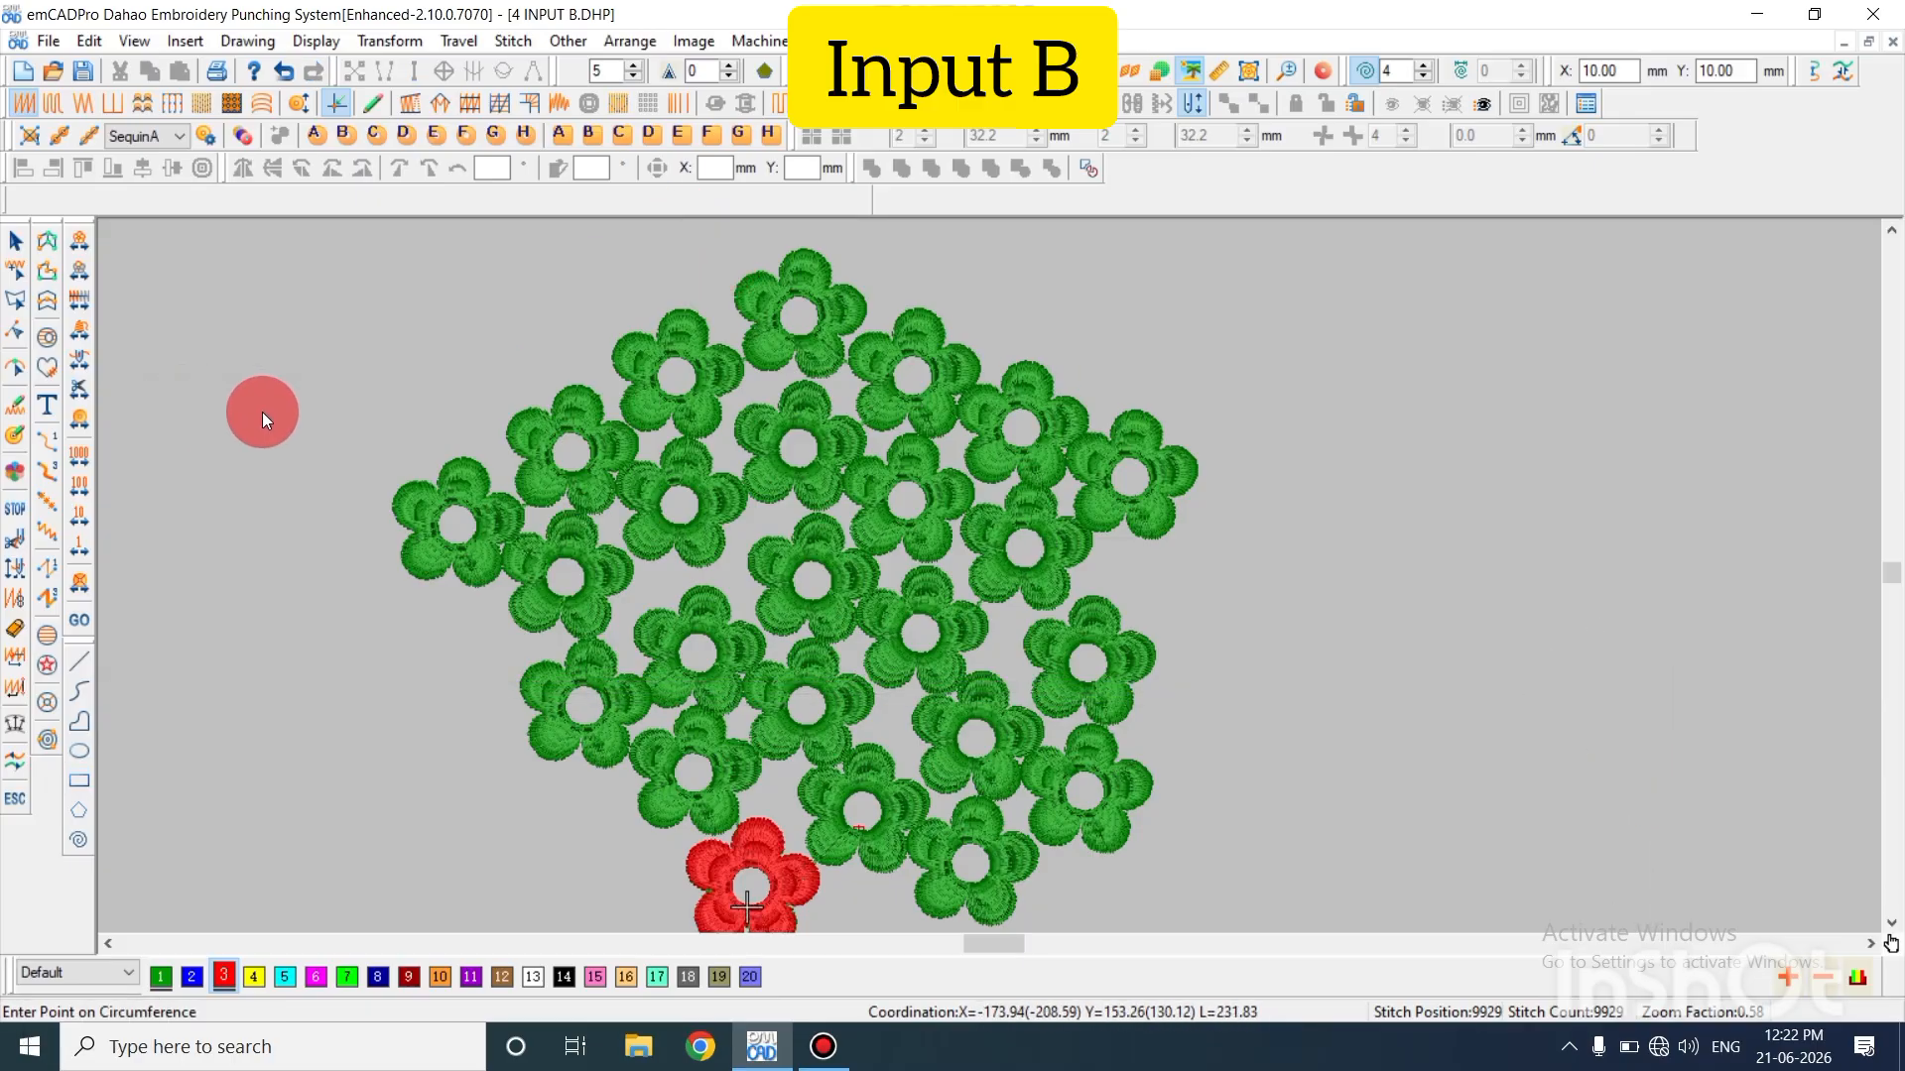
Display the drawn outlines and move the new circle about 54.5 mm towards the flowers
left_click(1159, 74)
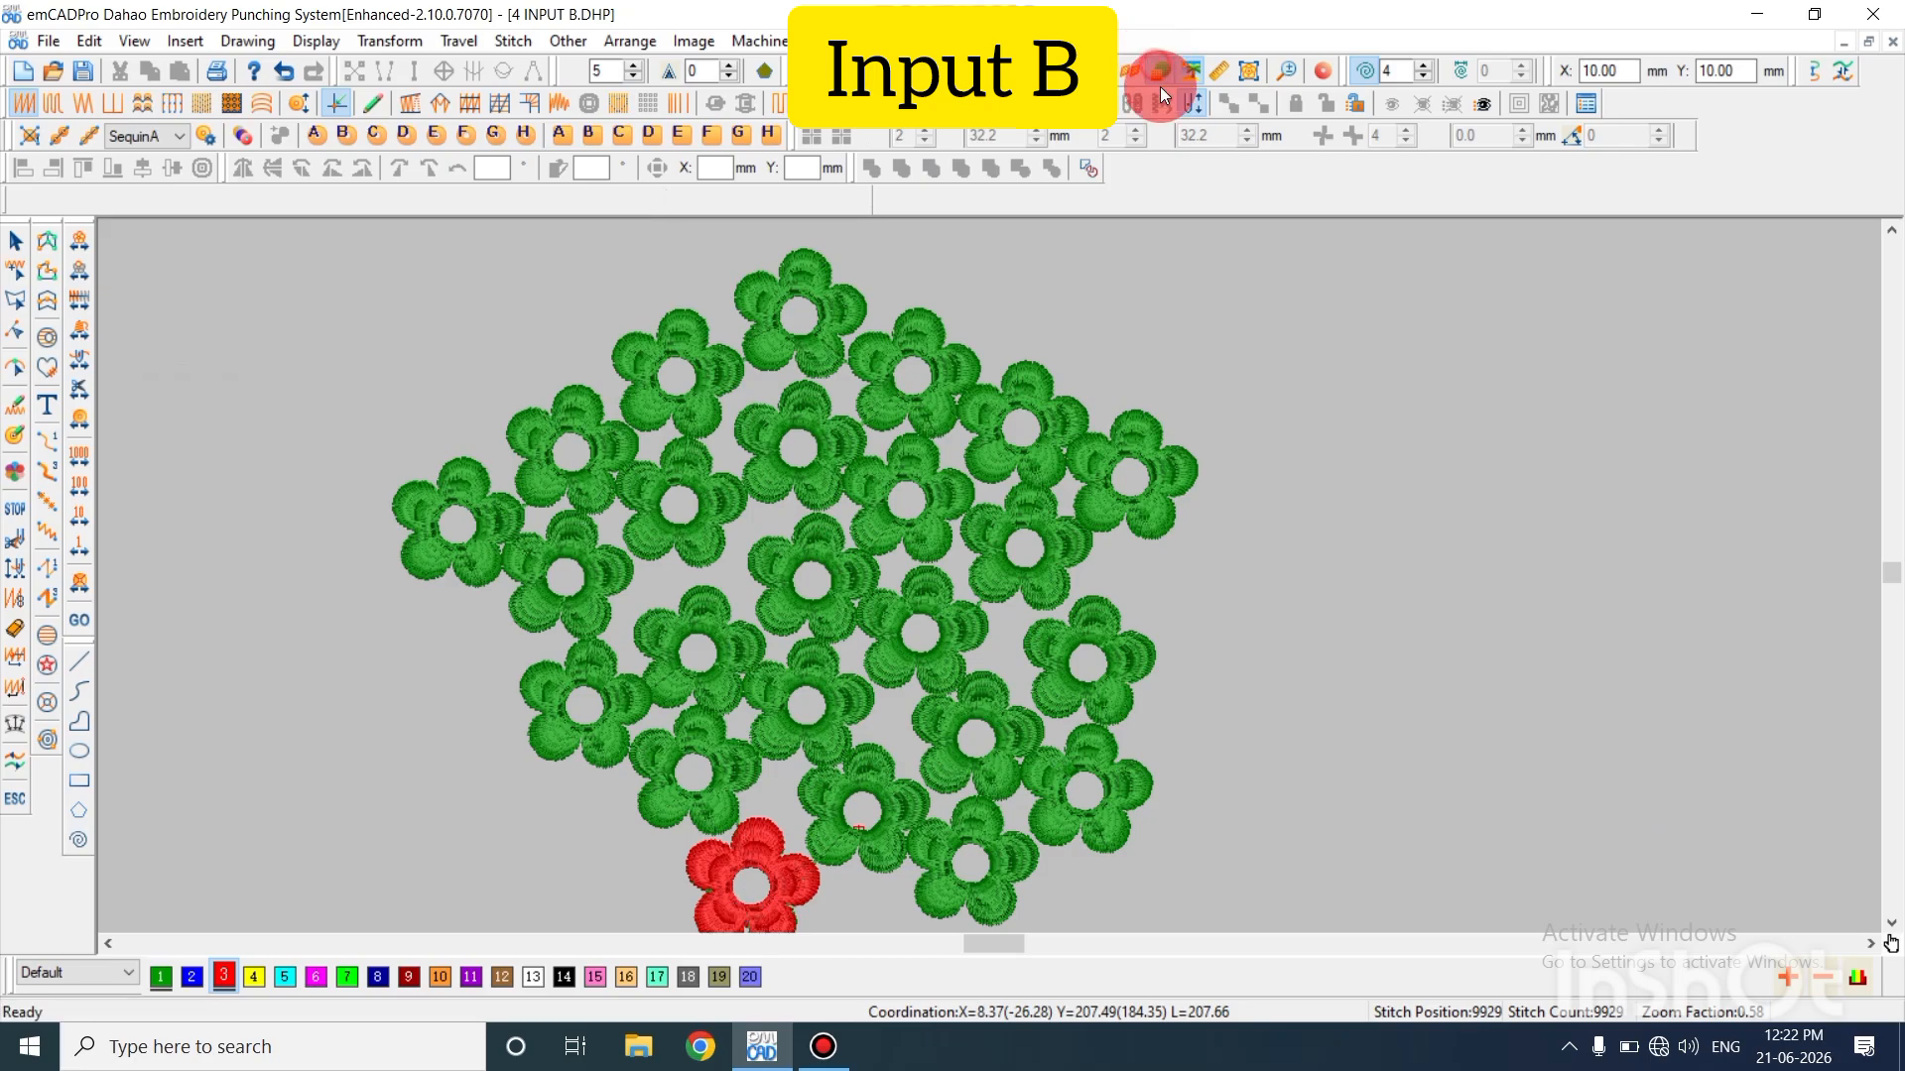
left_click_drag(1621, 710, 1470, 676)
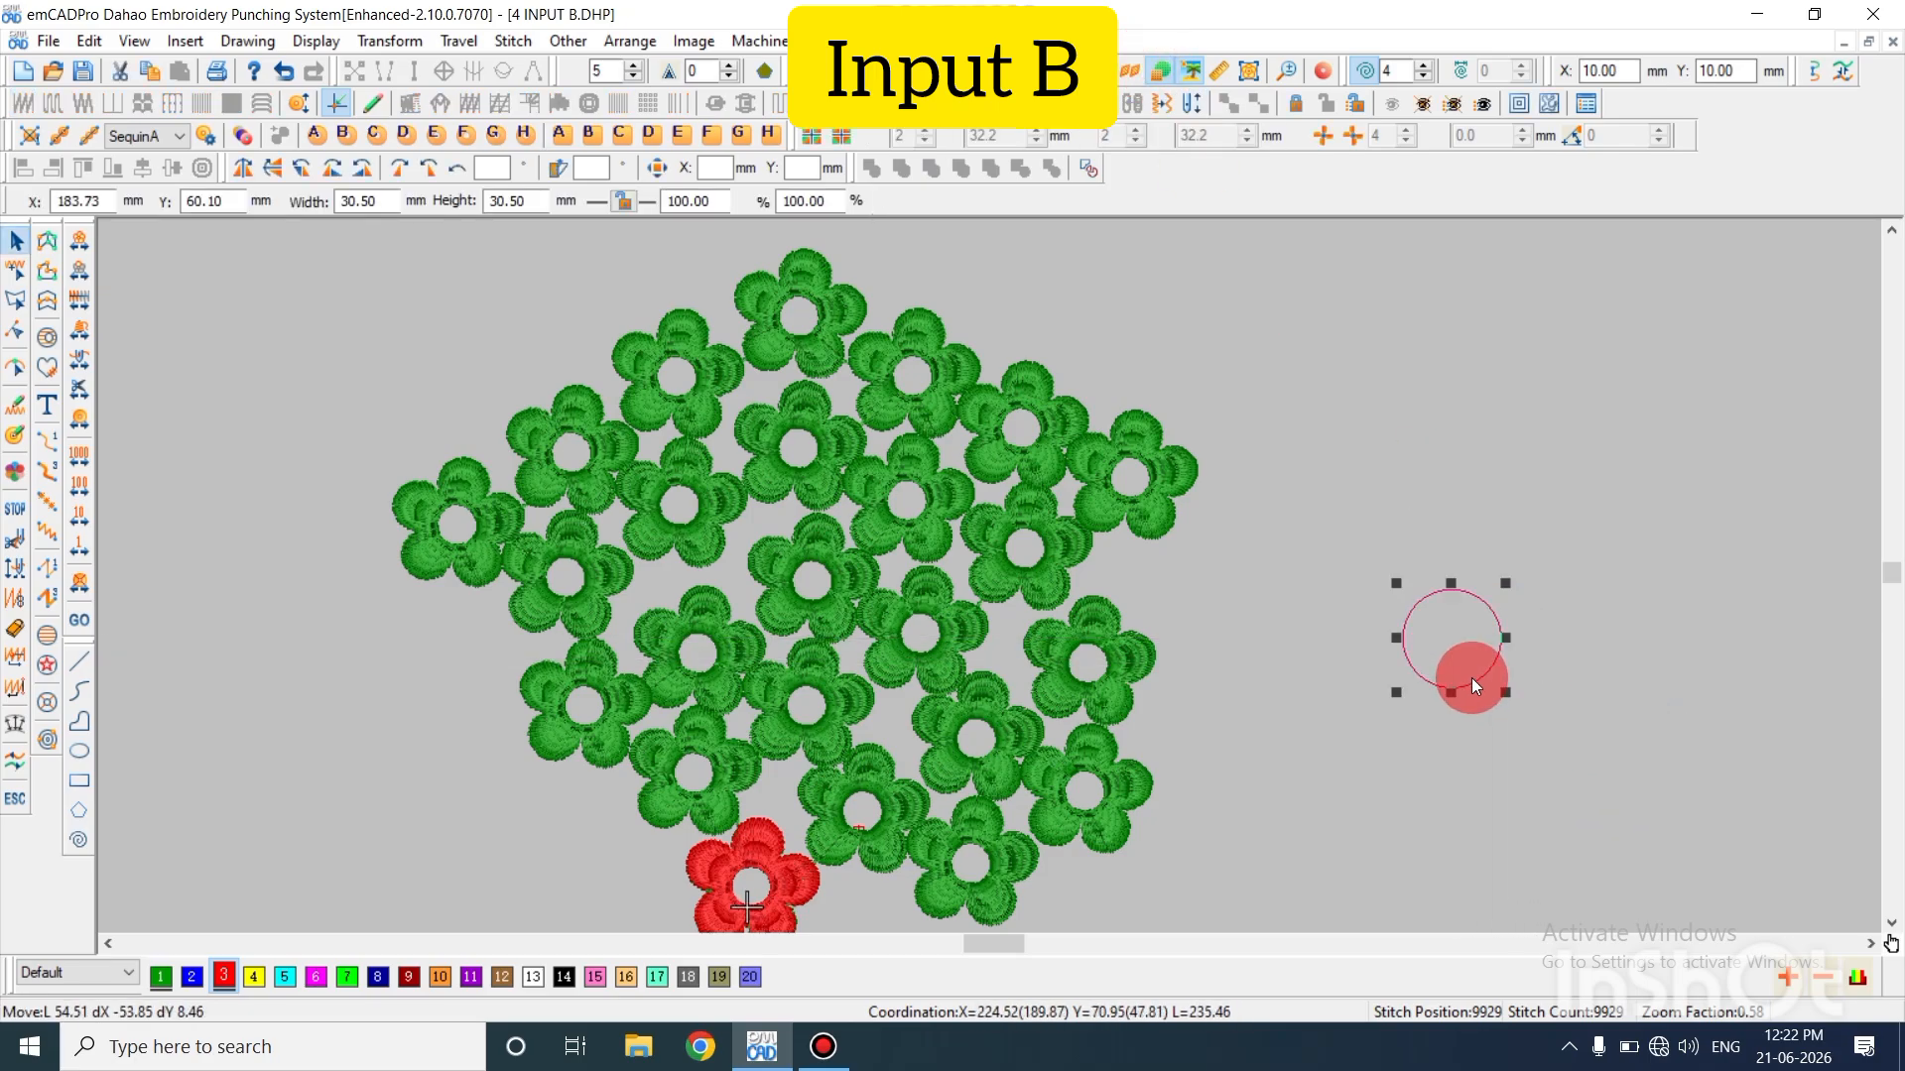
key("Escape")
Duplicate the circle and enlarge the copy concentrically to about 43.45 mm across
key("z")
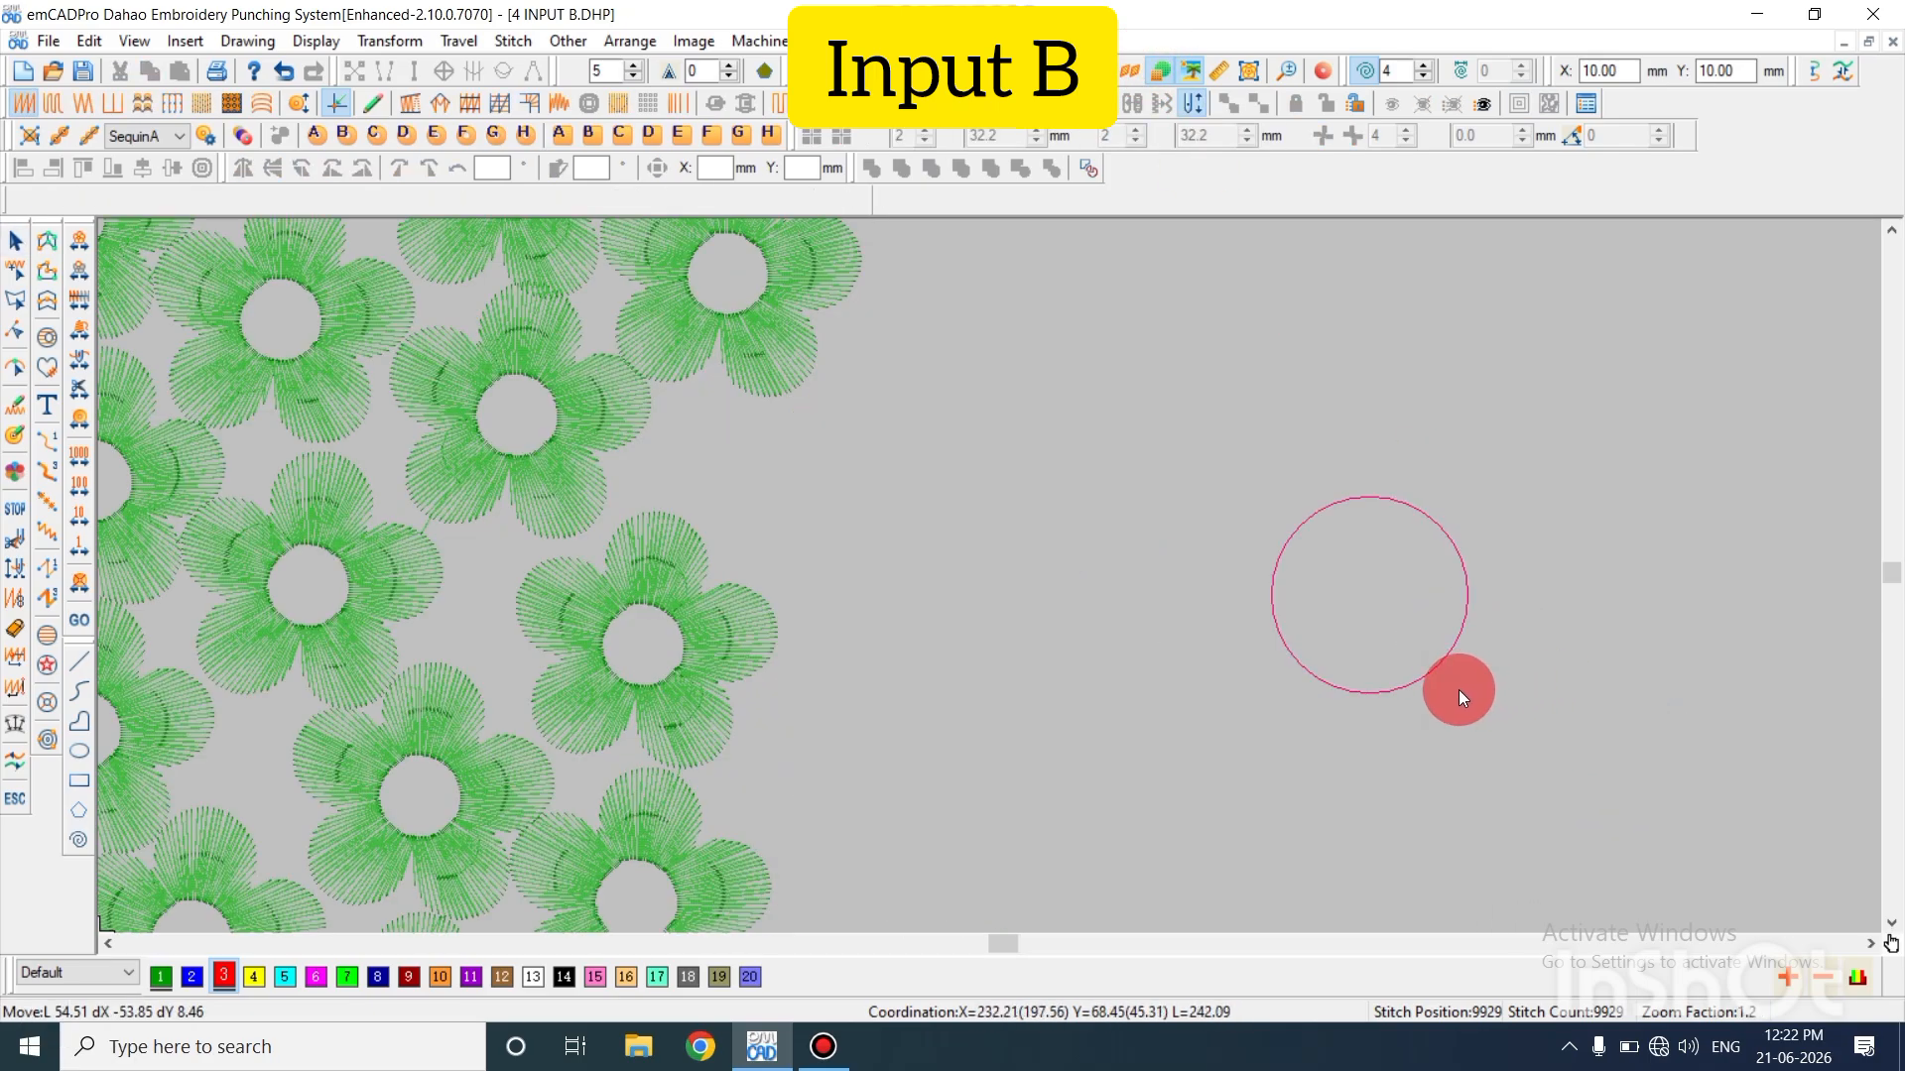
key("z")
key("shift+z")
key("Escape")
left_click(1403, 663)
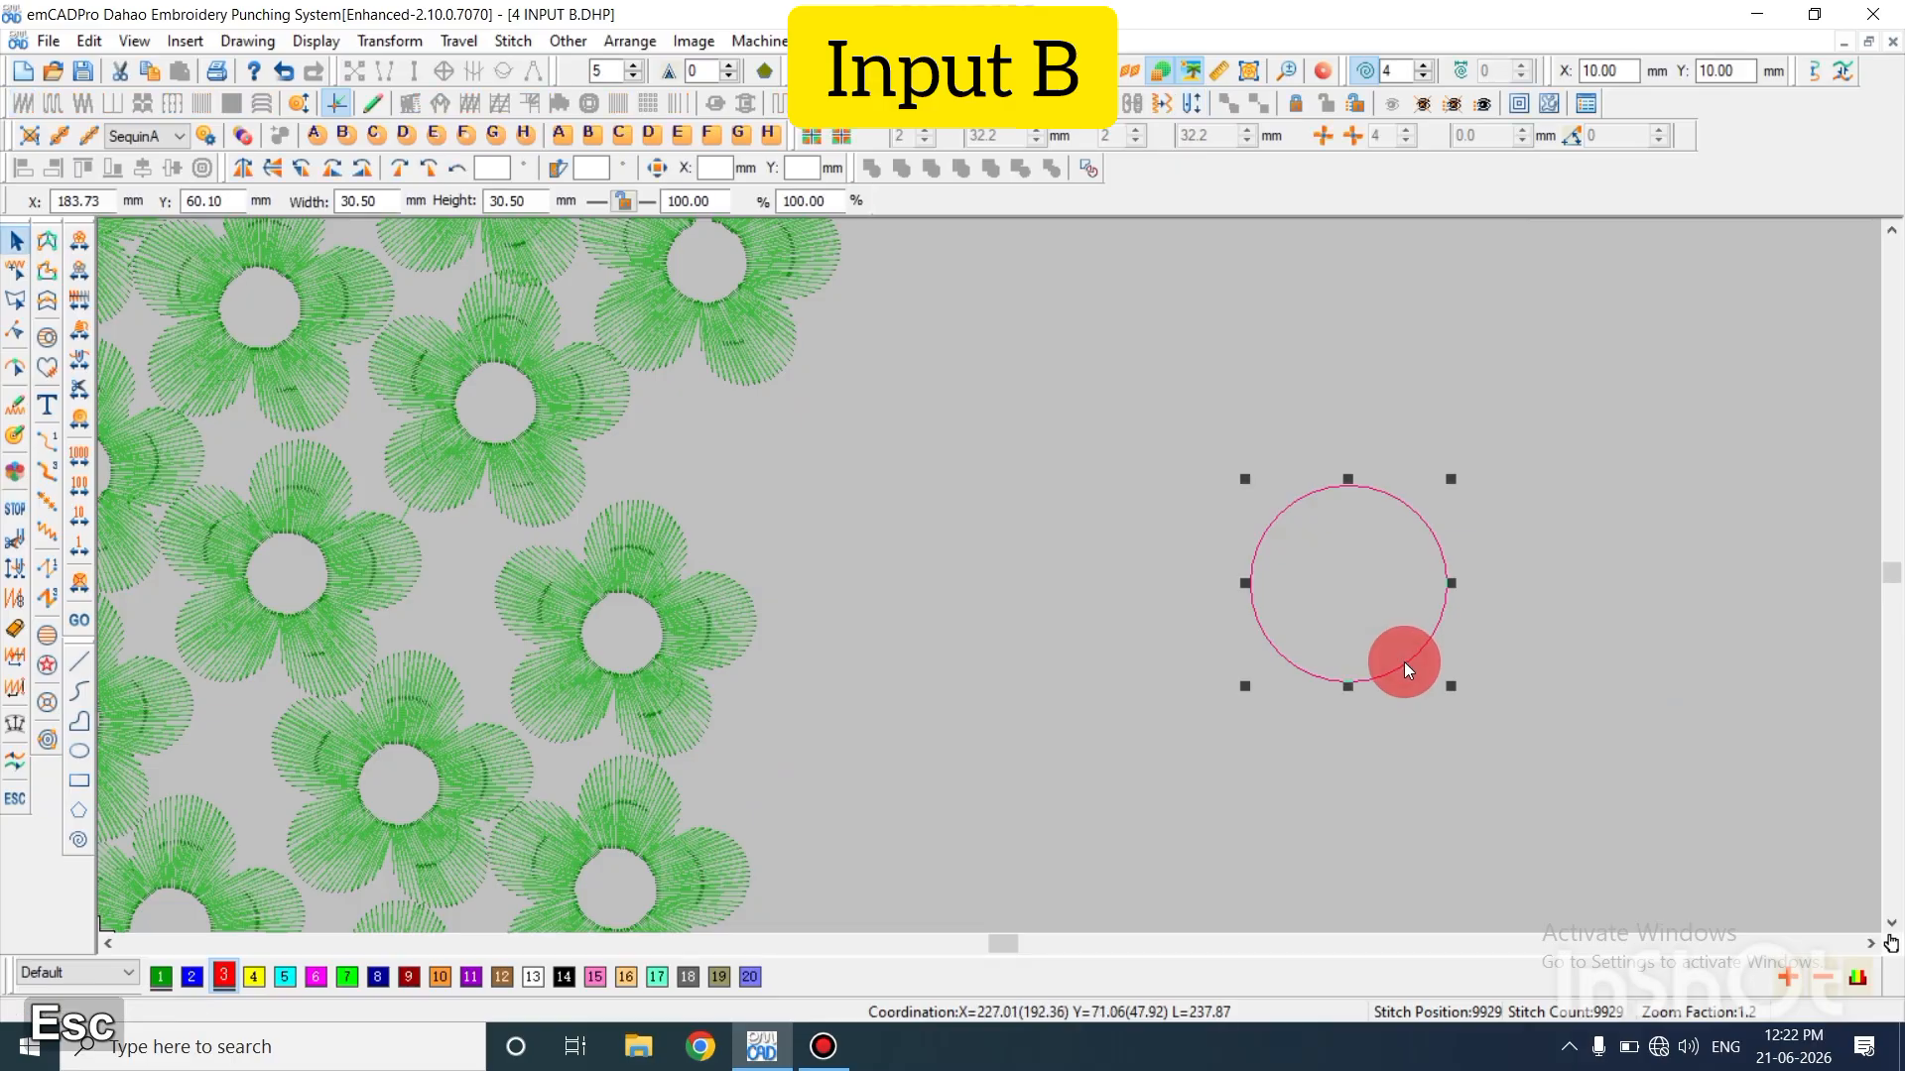
key("ctrl+d")
left_click_drag(1442, 689, 1488, 732)
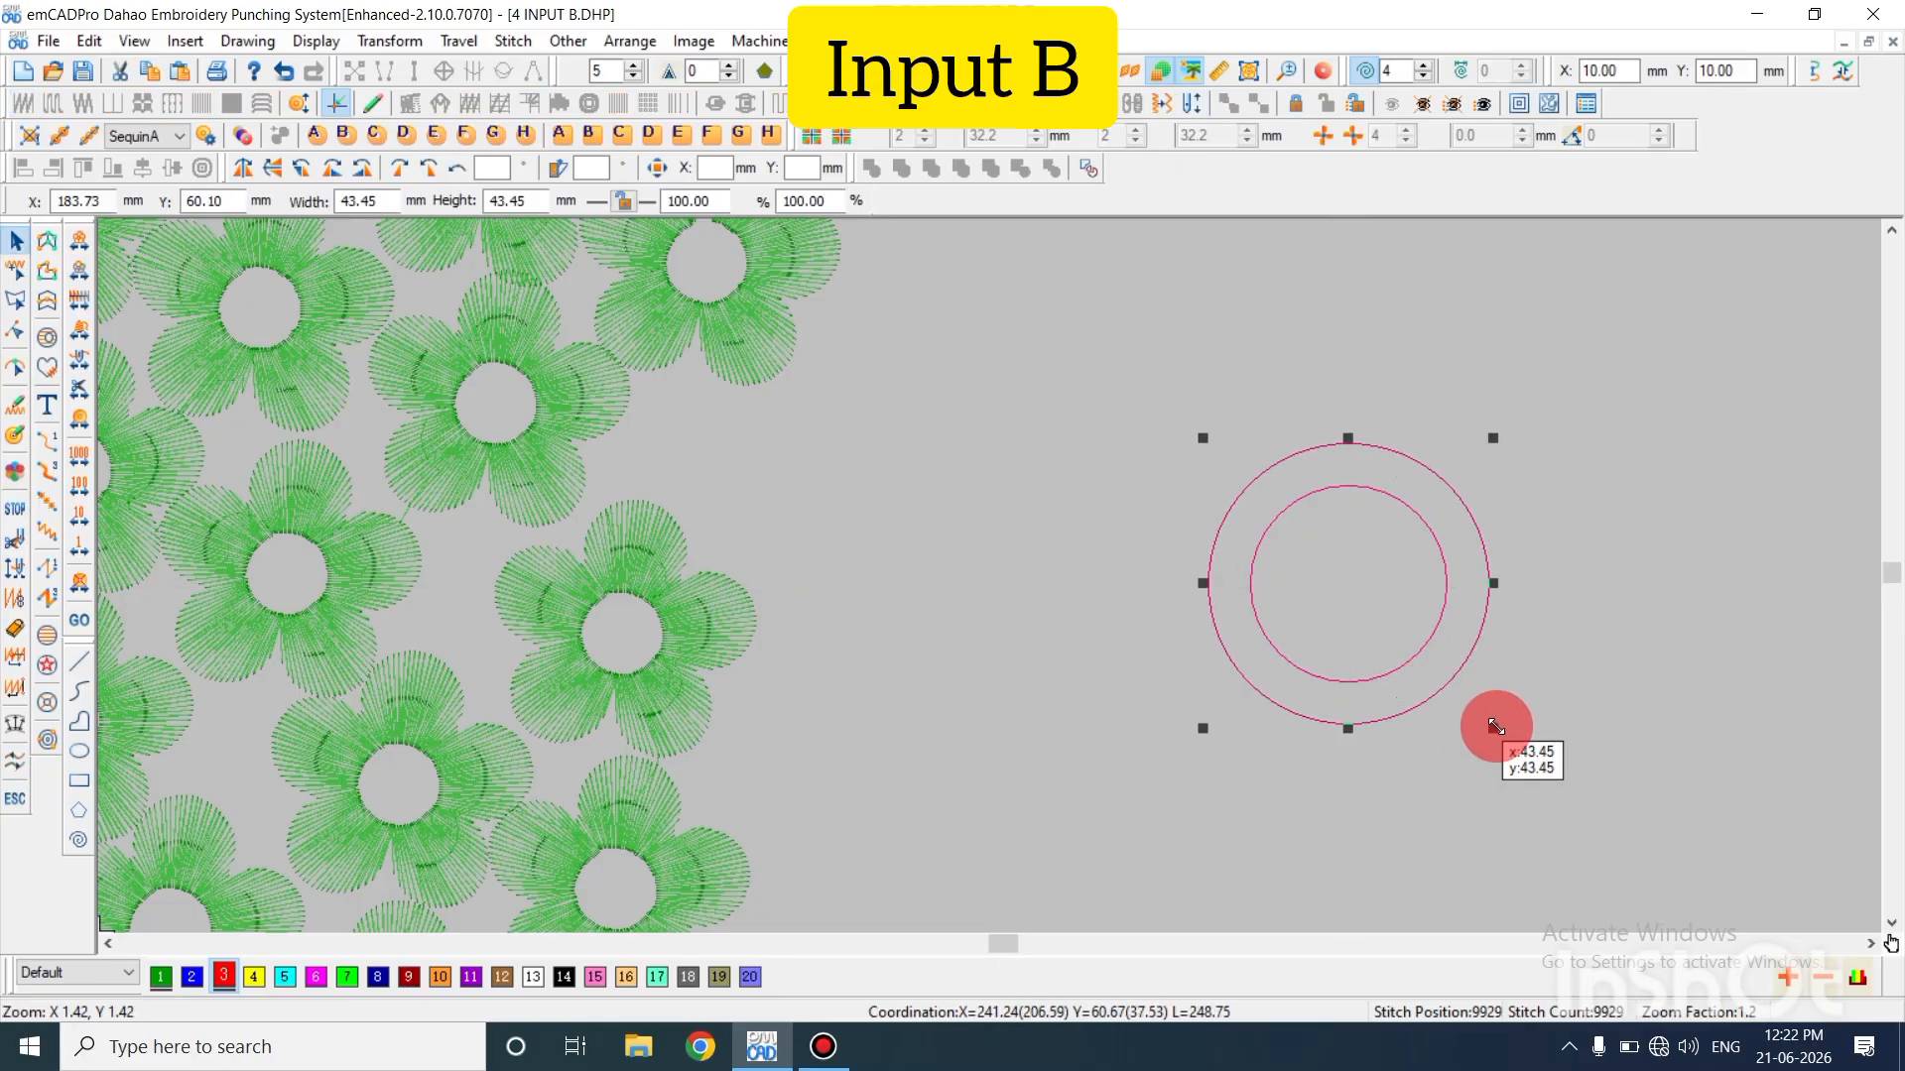
key("Escape")
Trace the outer circle as side 1 of an Input B object, starting and closing at its lowest point
key("z")
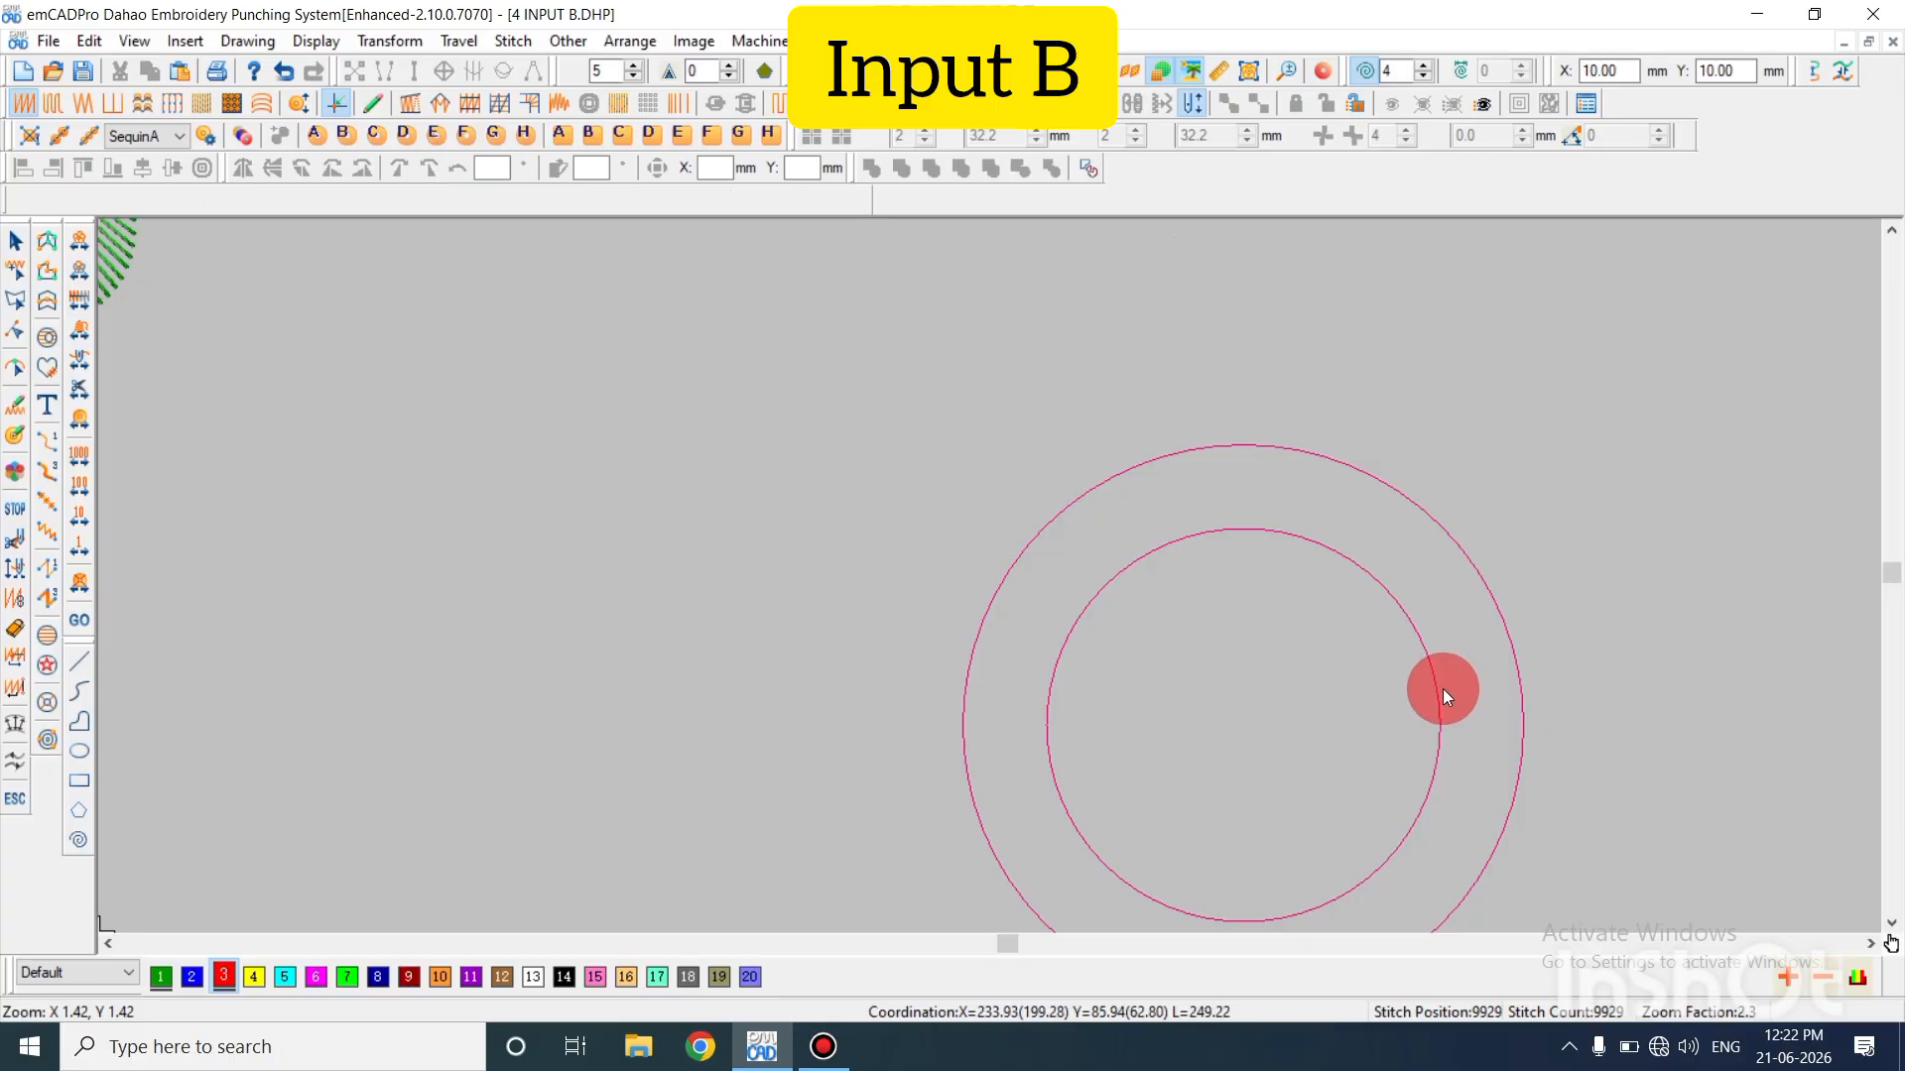
scroll(1442, 688, "down", 1)
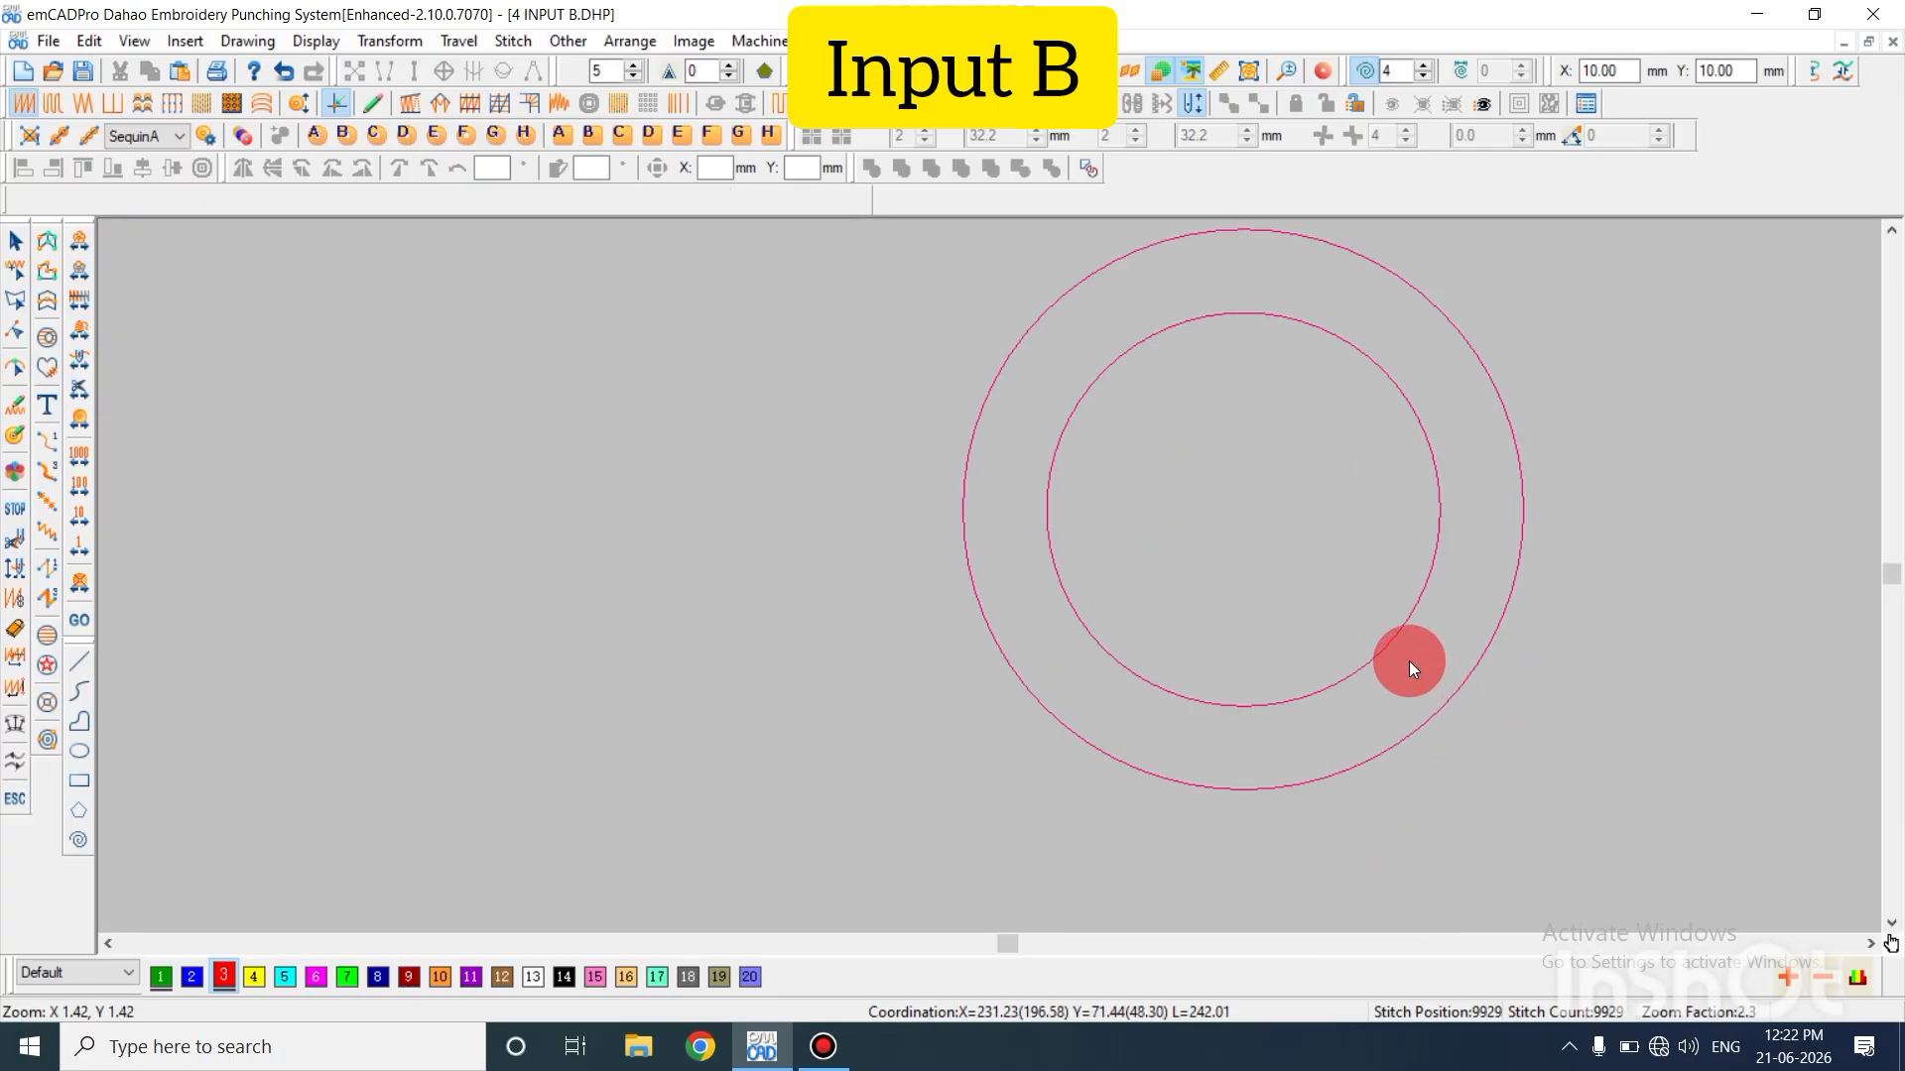
left_click(43, 266)
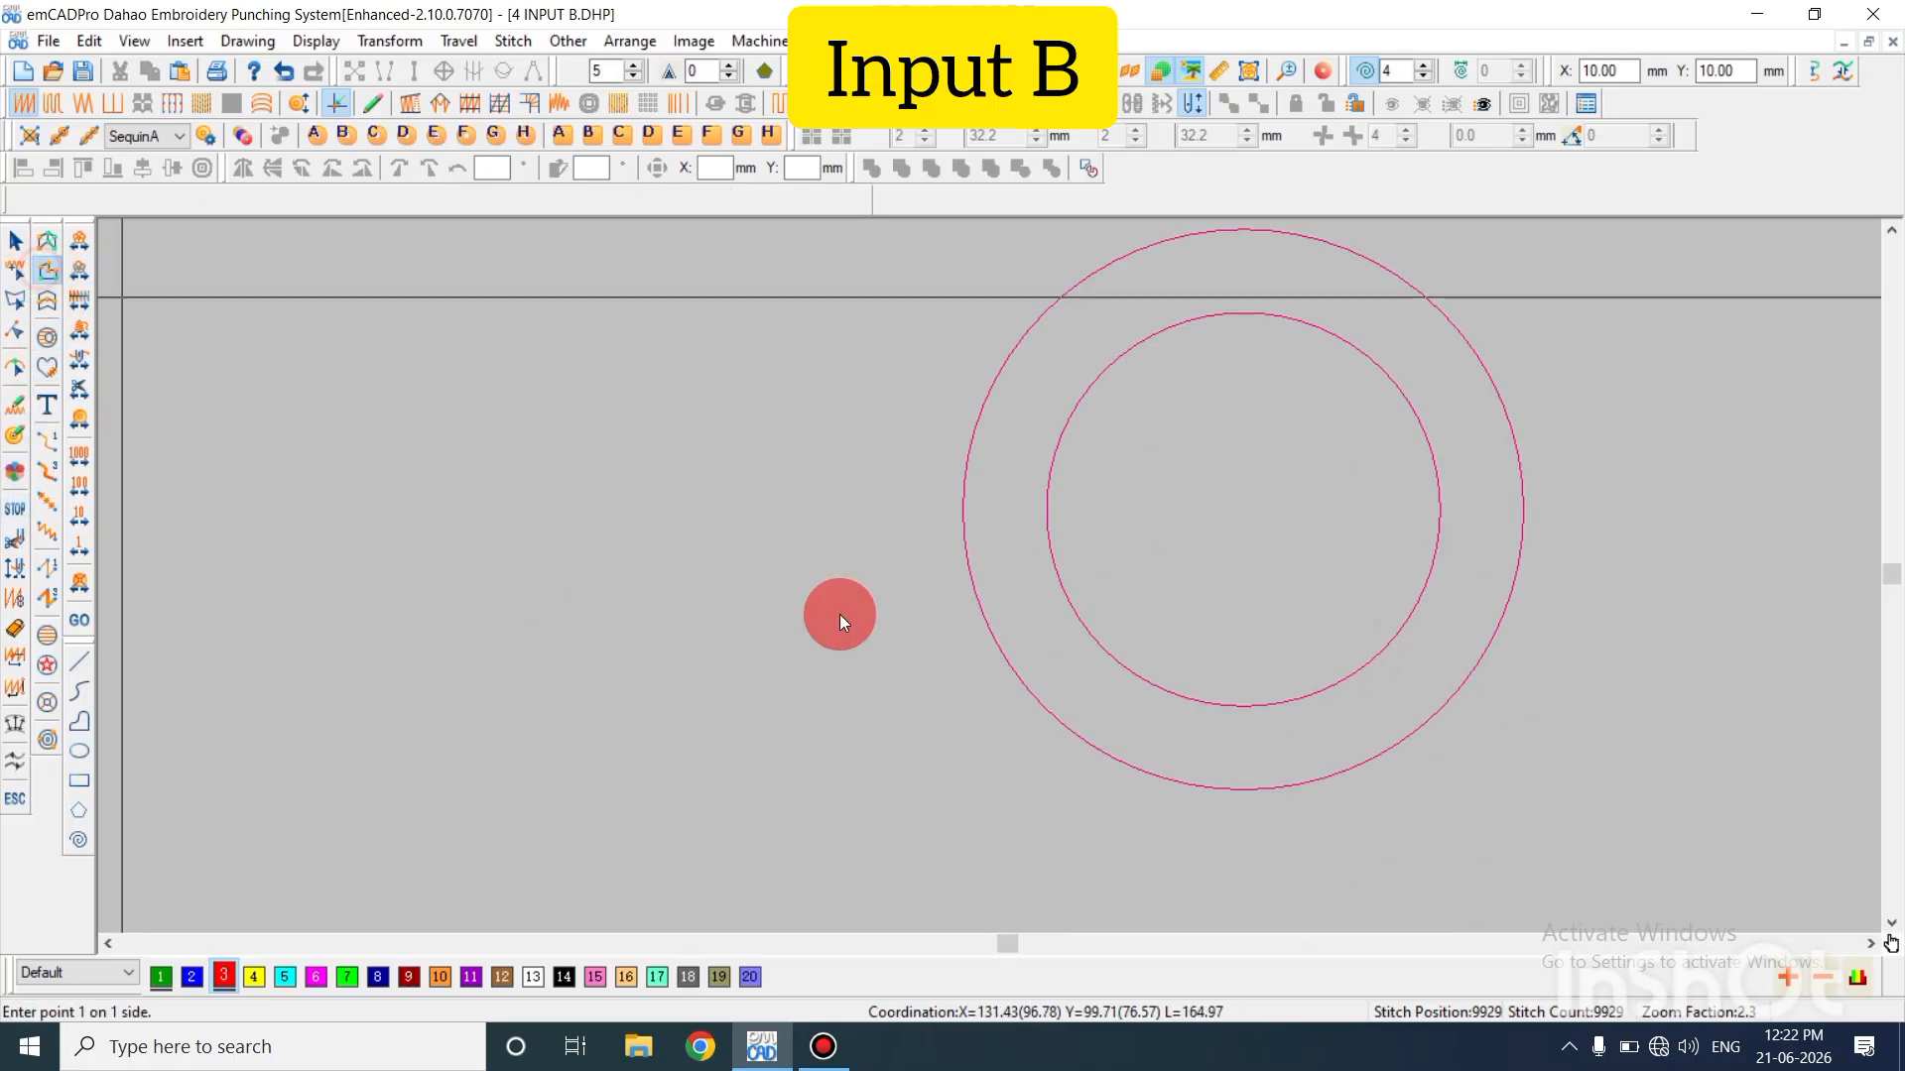
left_click(1211, 782)
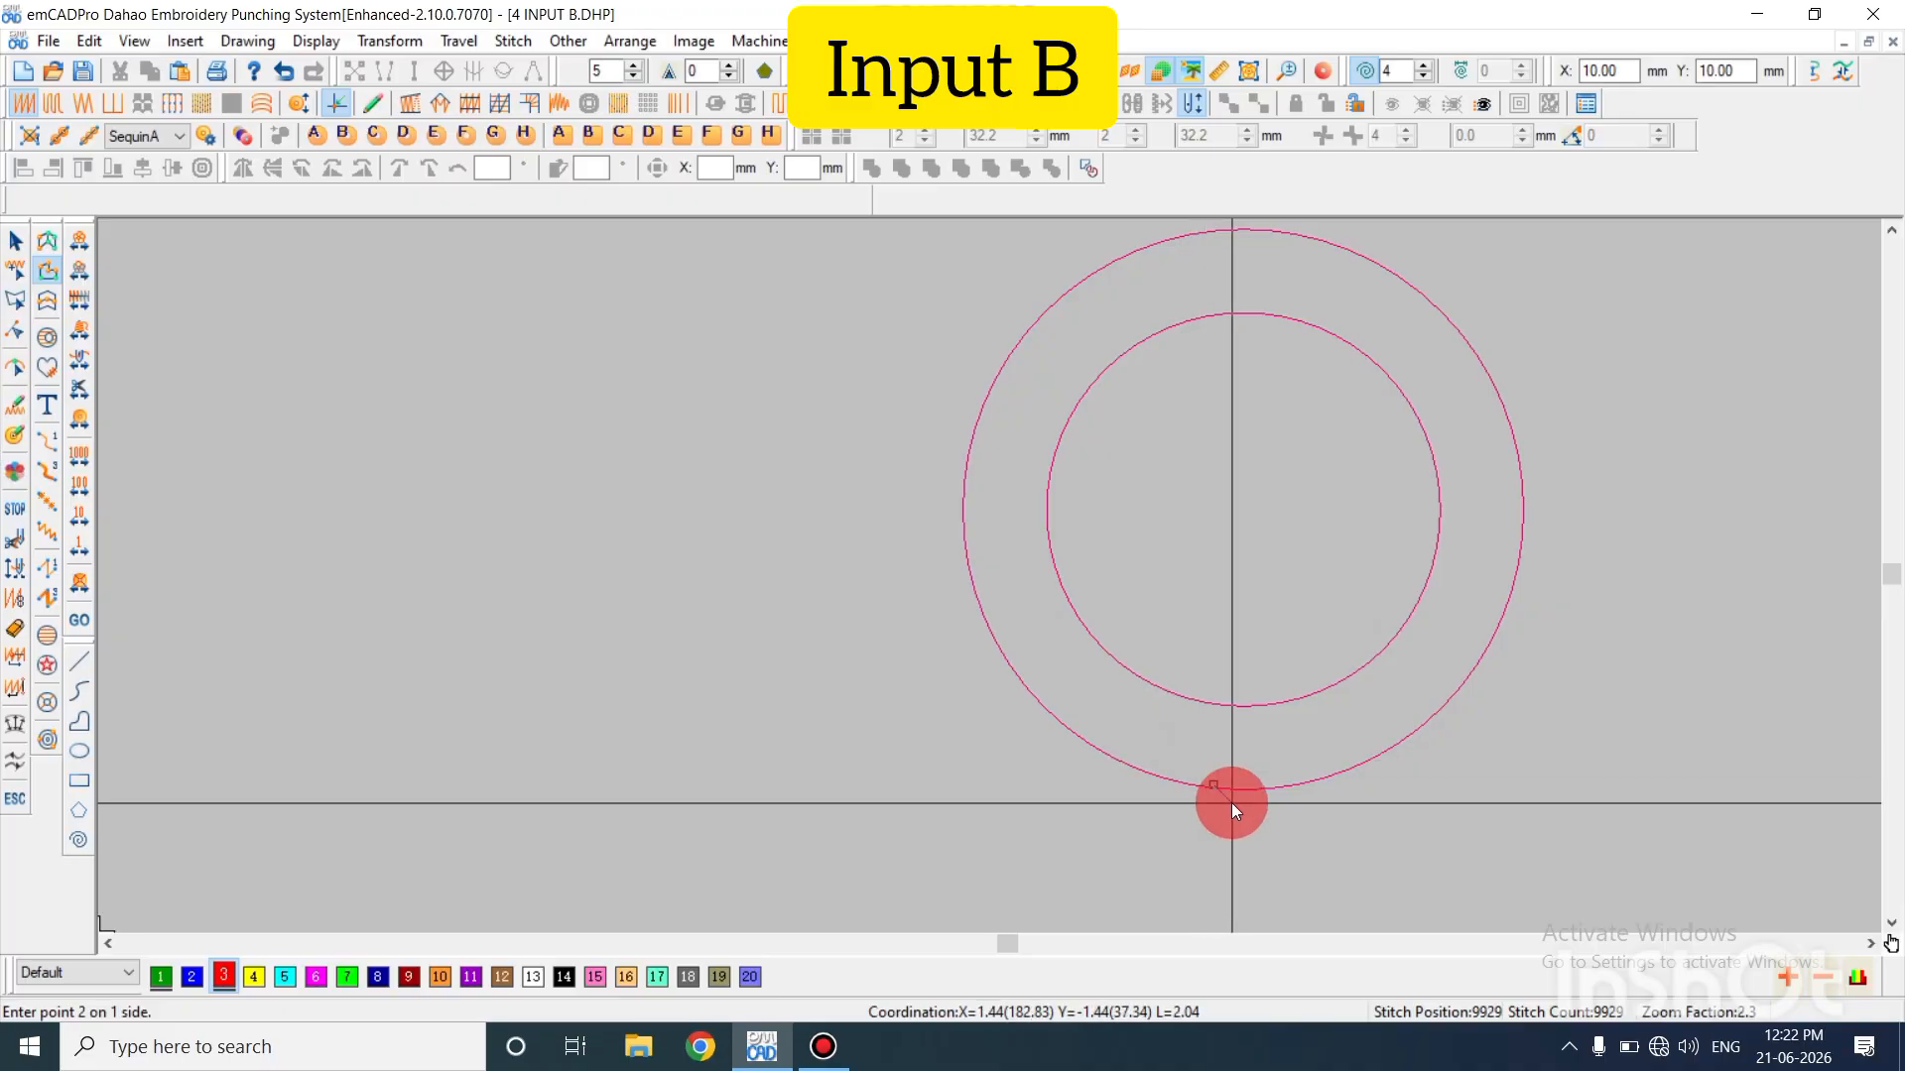
key("BackSpace")
left_click(1222, 788)
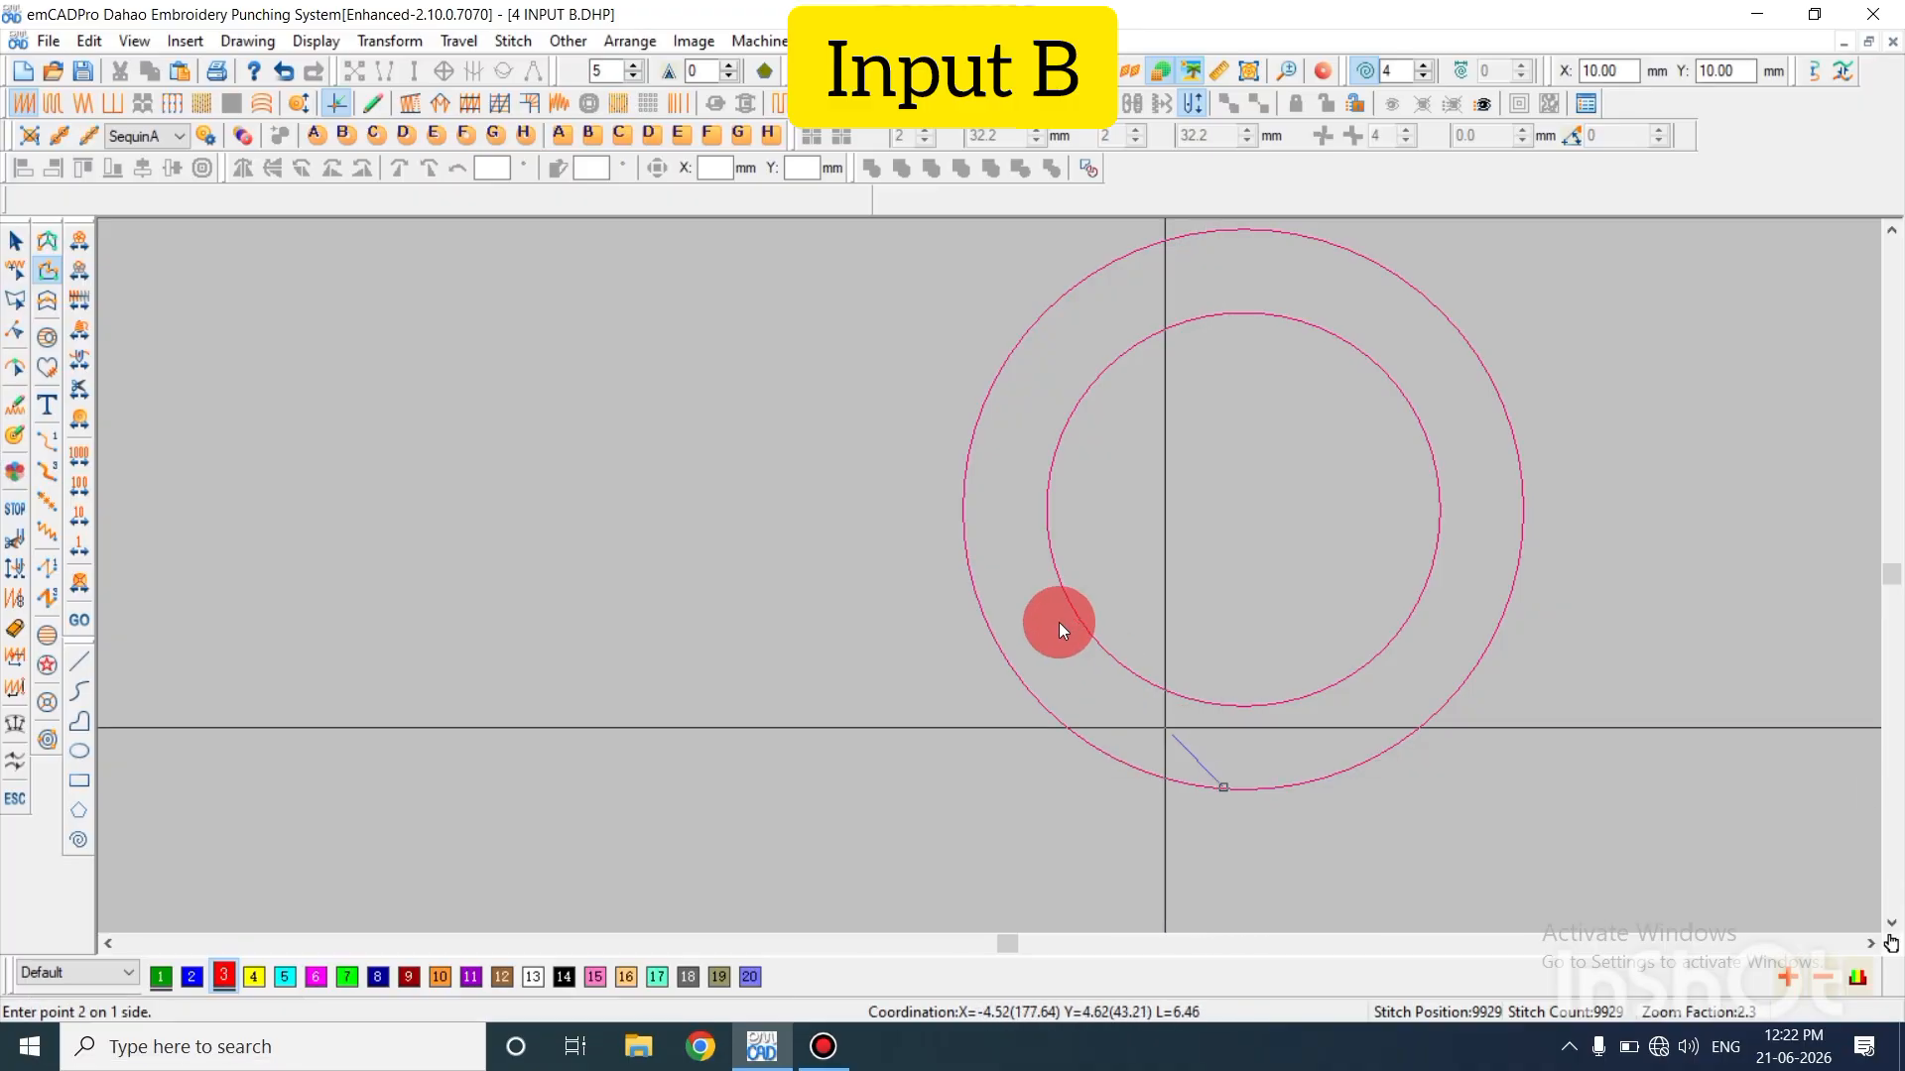
left_click(965, 486)
scroll(1141, 447, "up", 3)
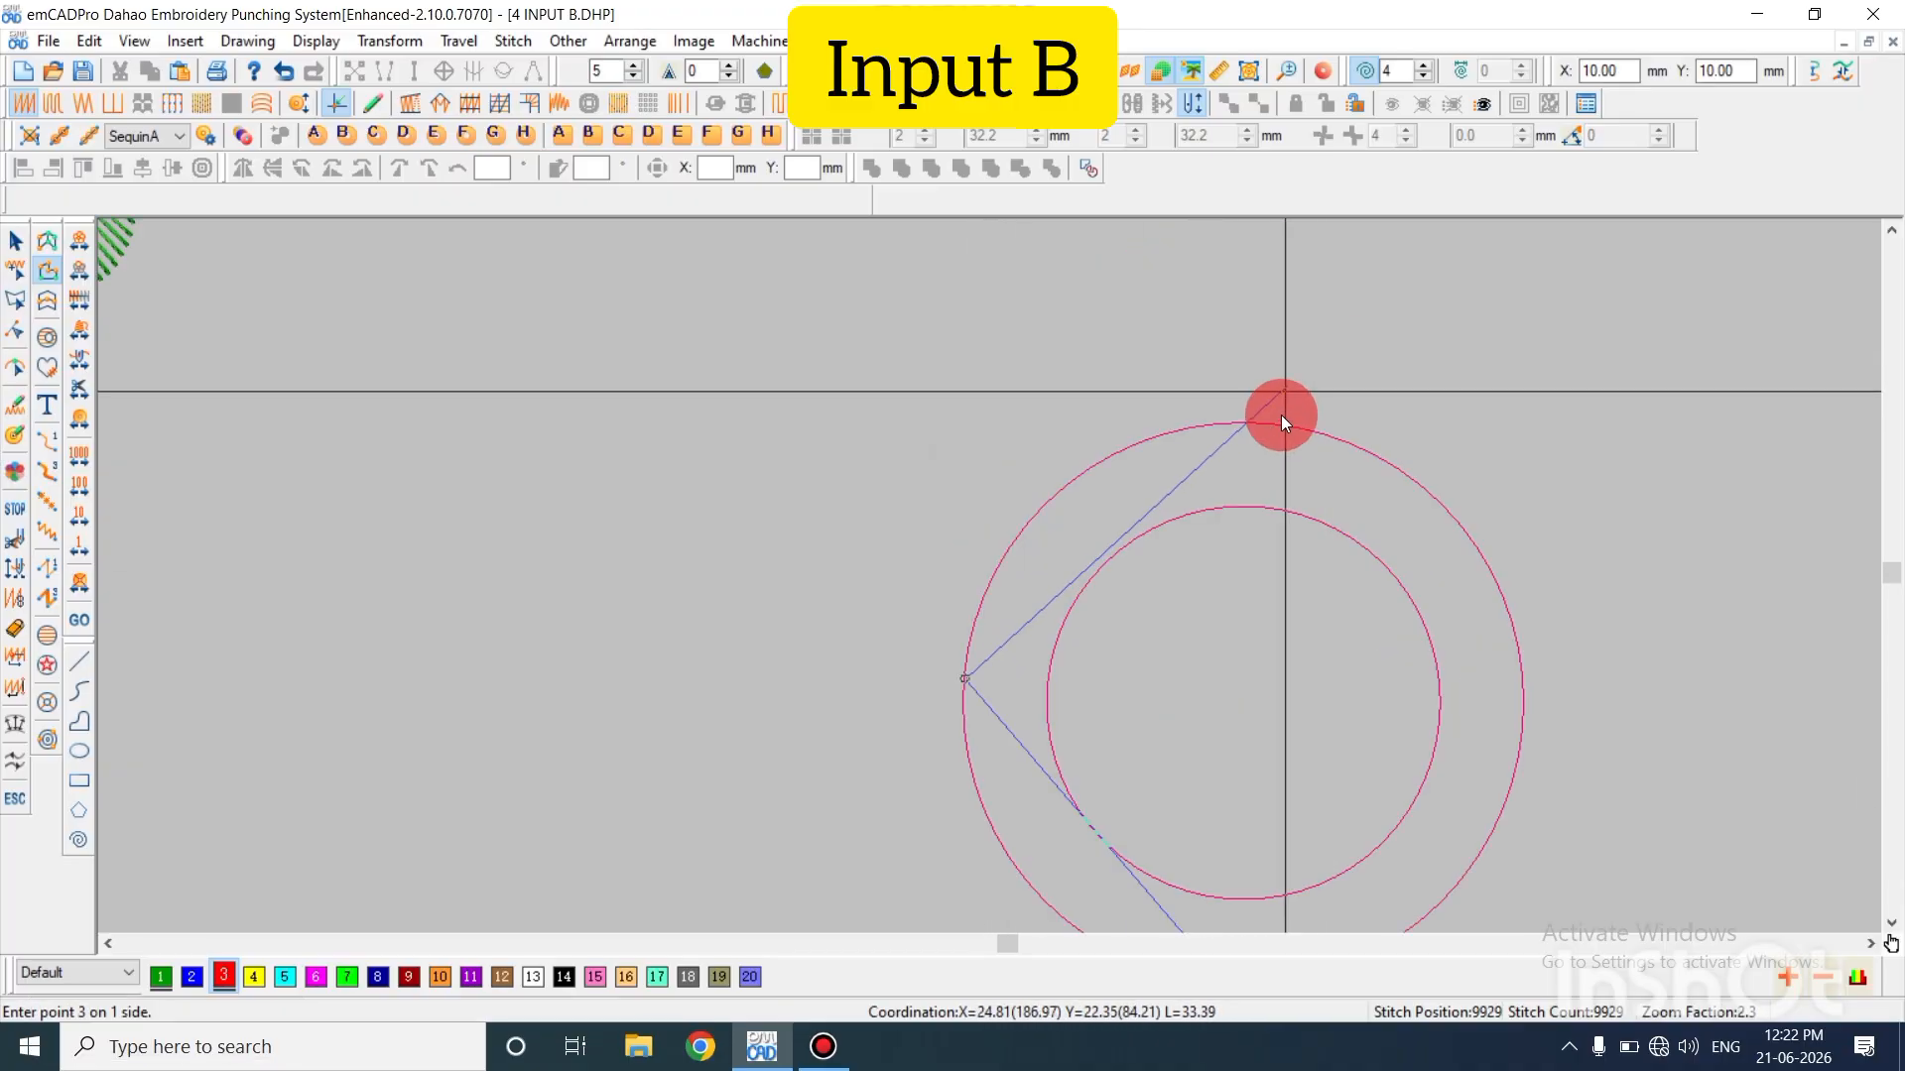
left_click(1274, 424)
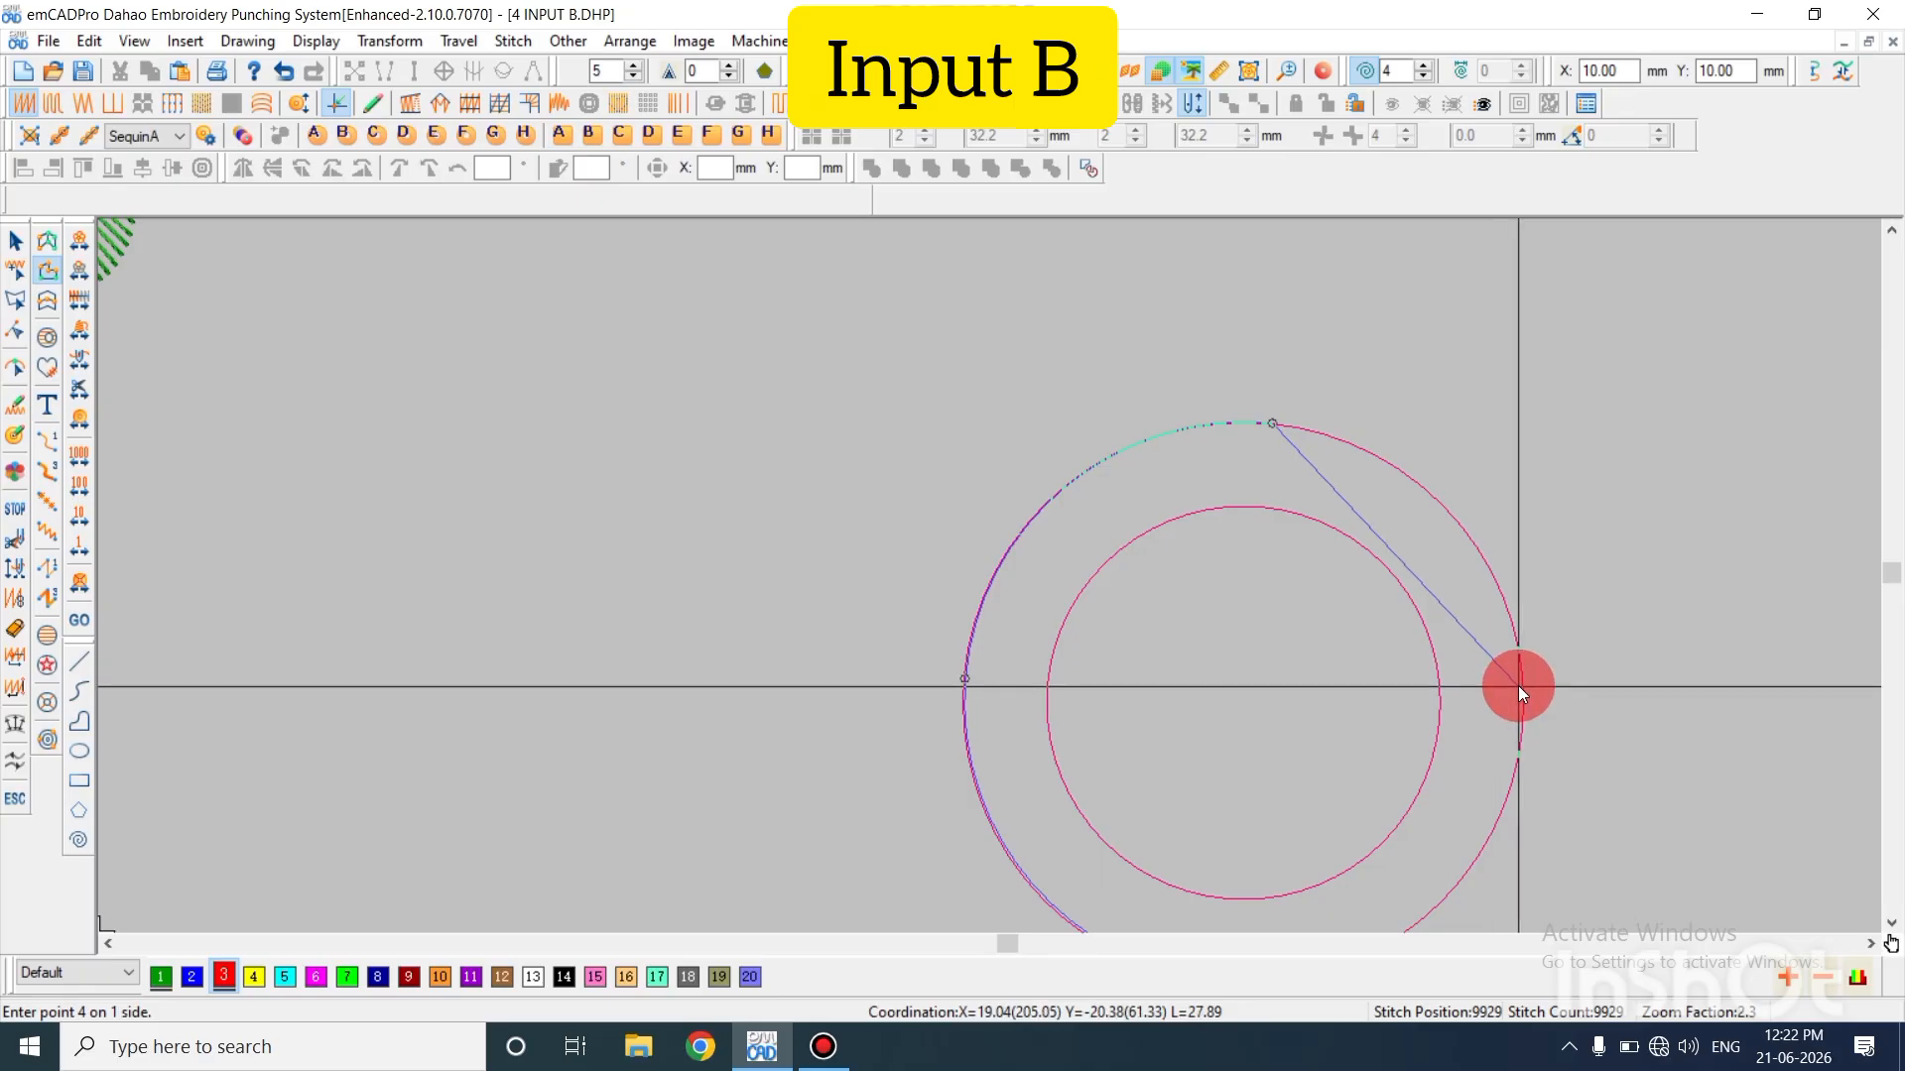
left_click(1518, 685)
scroll(1488, 714, "down", 3)
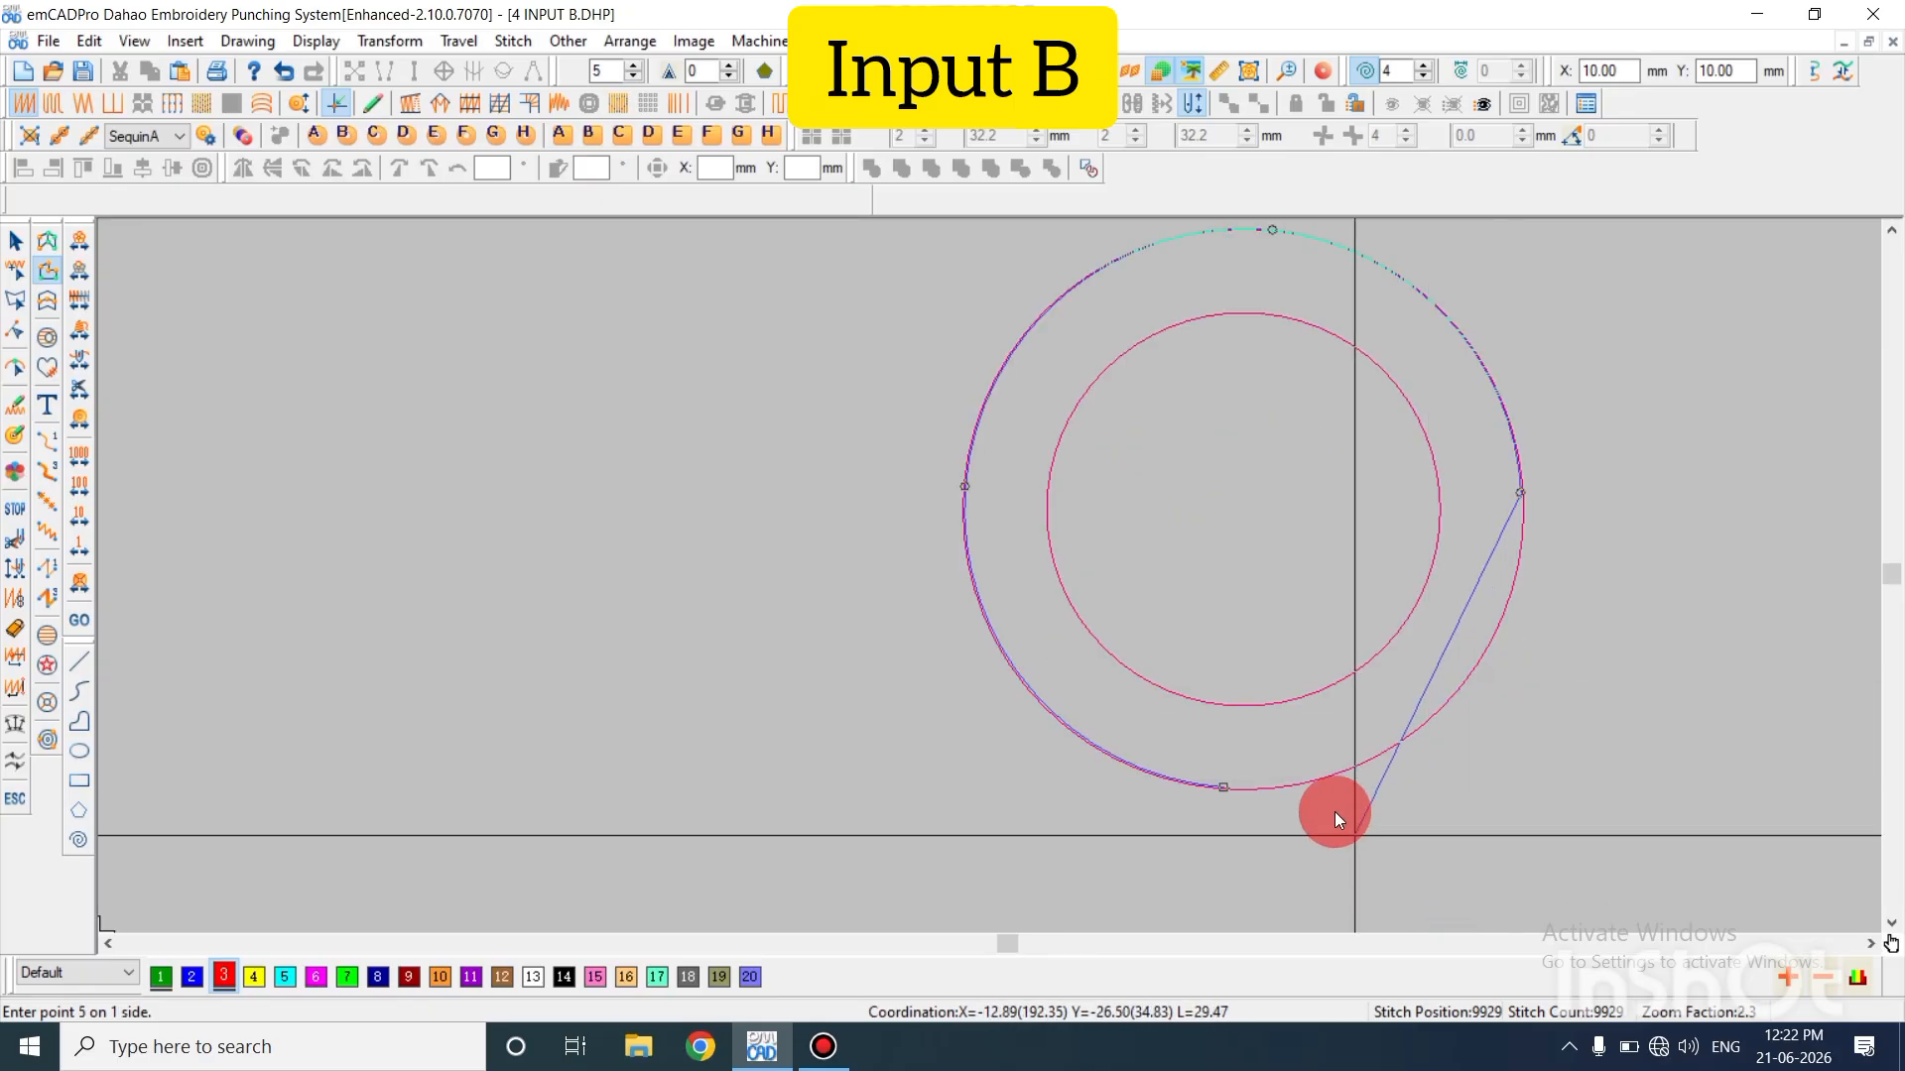
left_click(1222, 788)
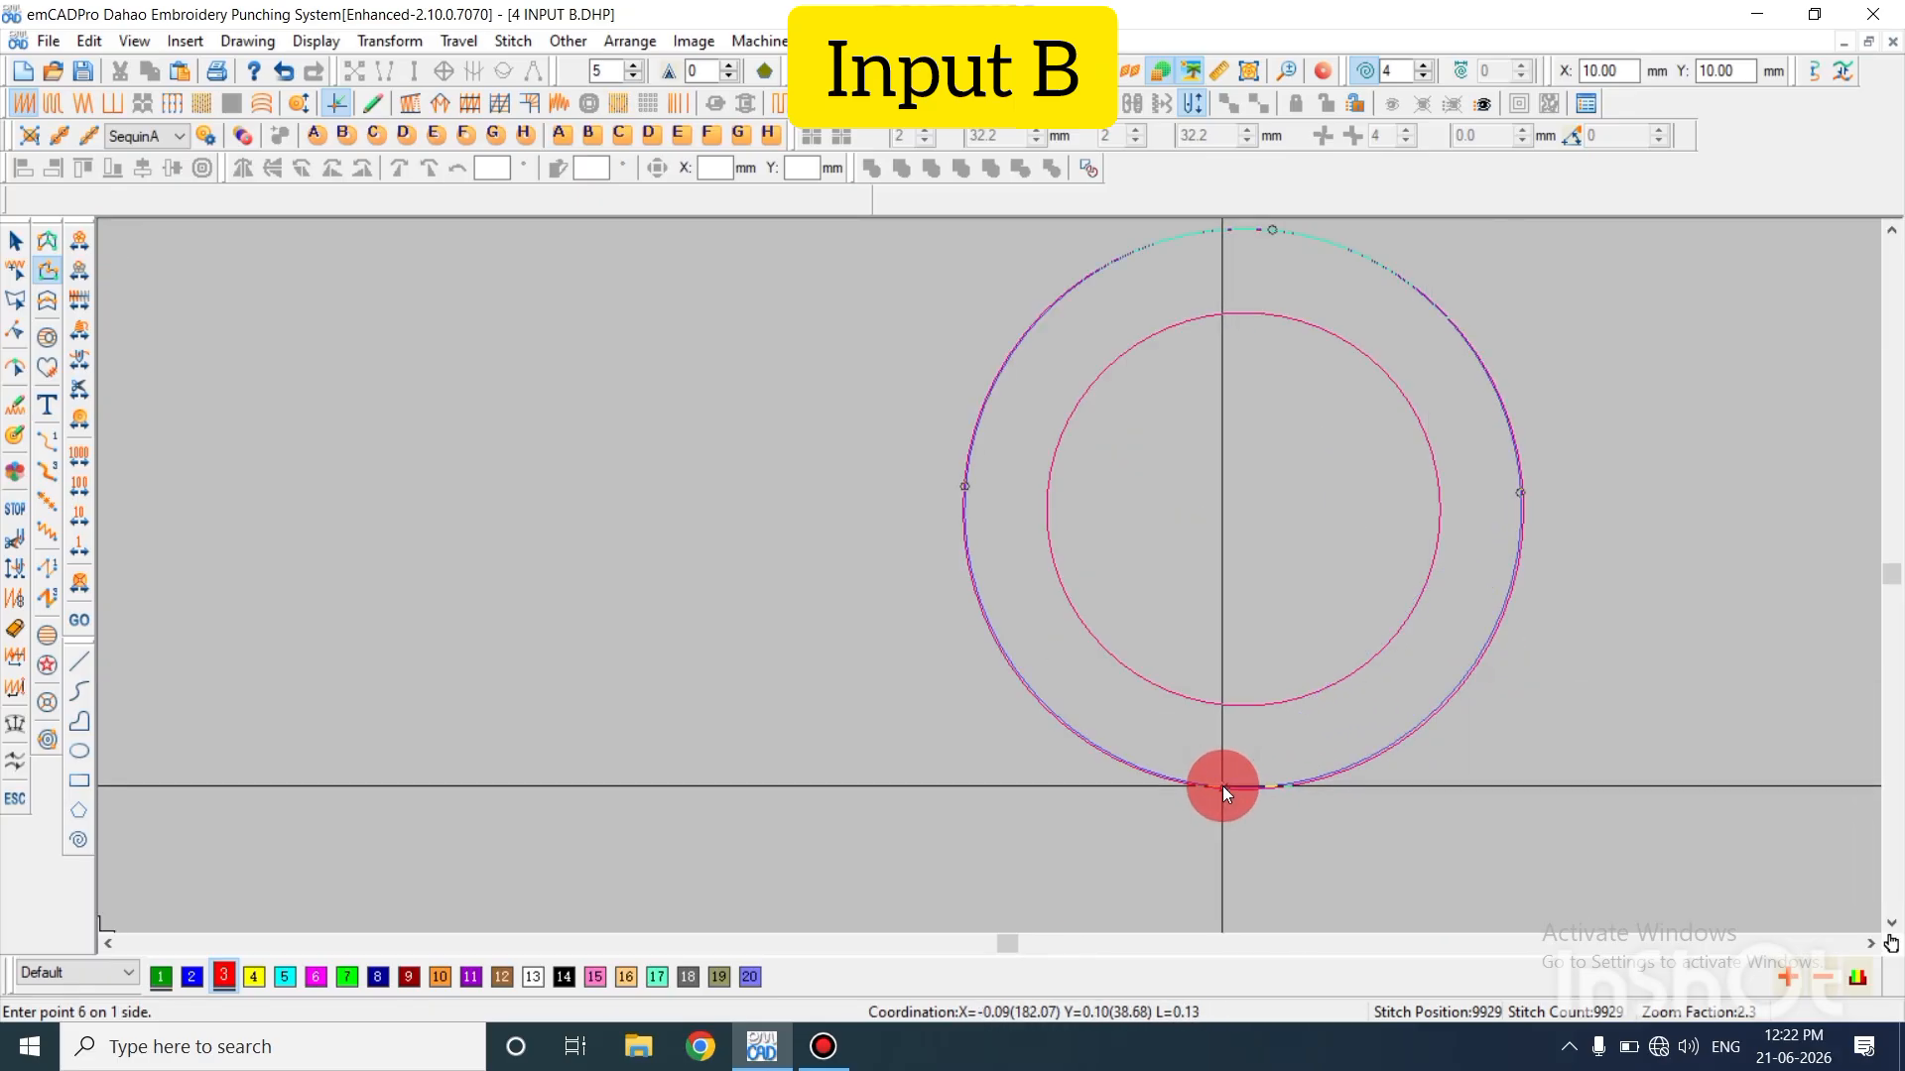
key("Return")
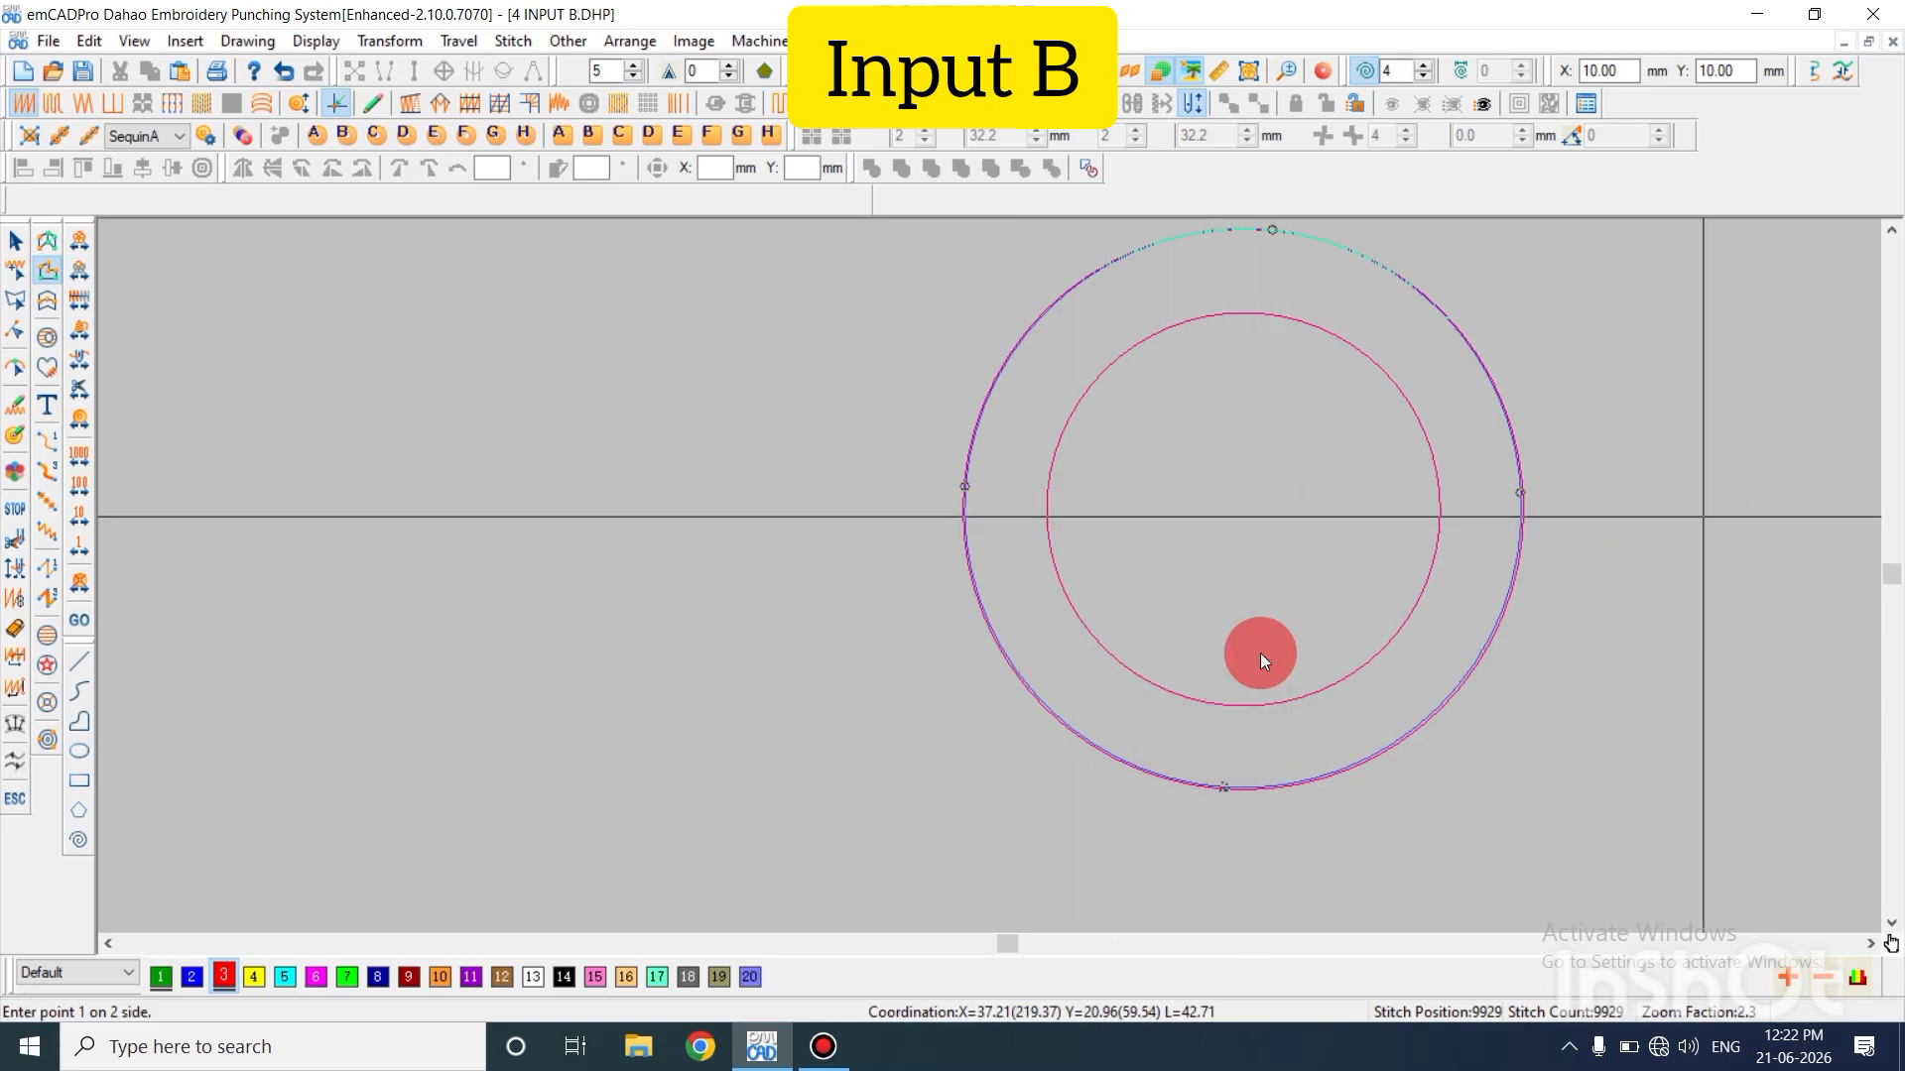
Trace side 2 around the same outer circle, starting and closing at its leftmost point, and generate the Input B stitches
left_click(1216, 734)
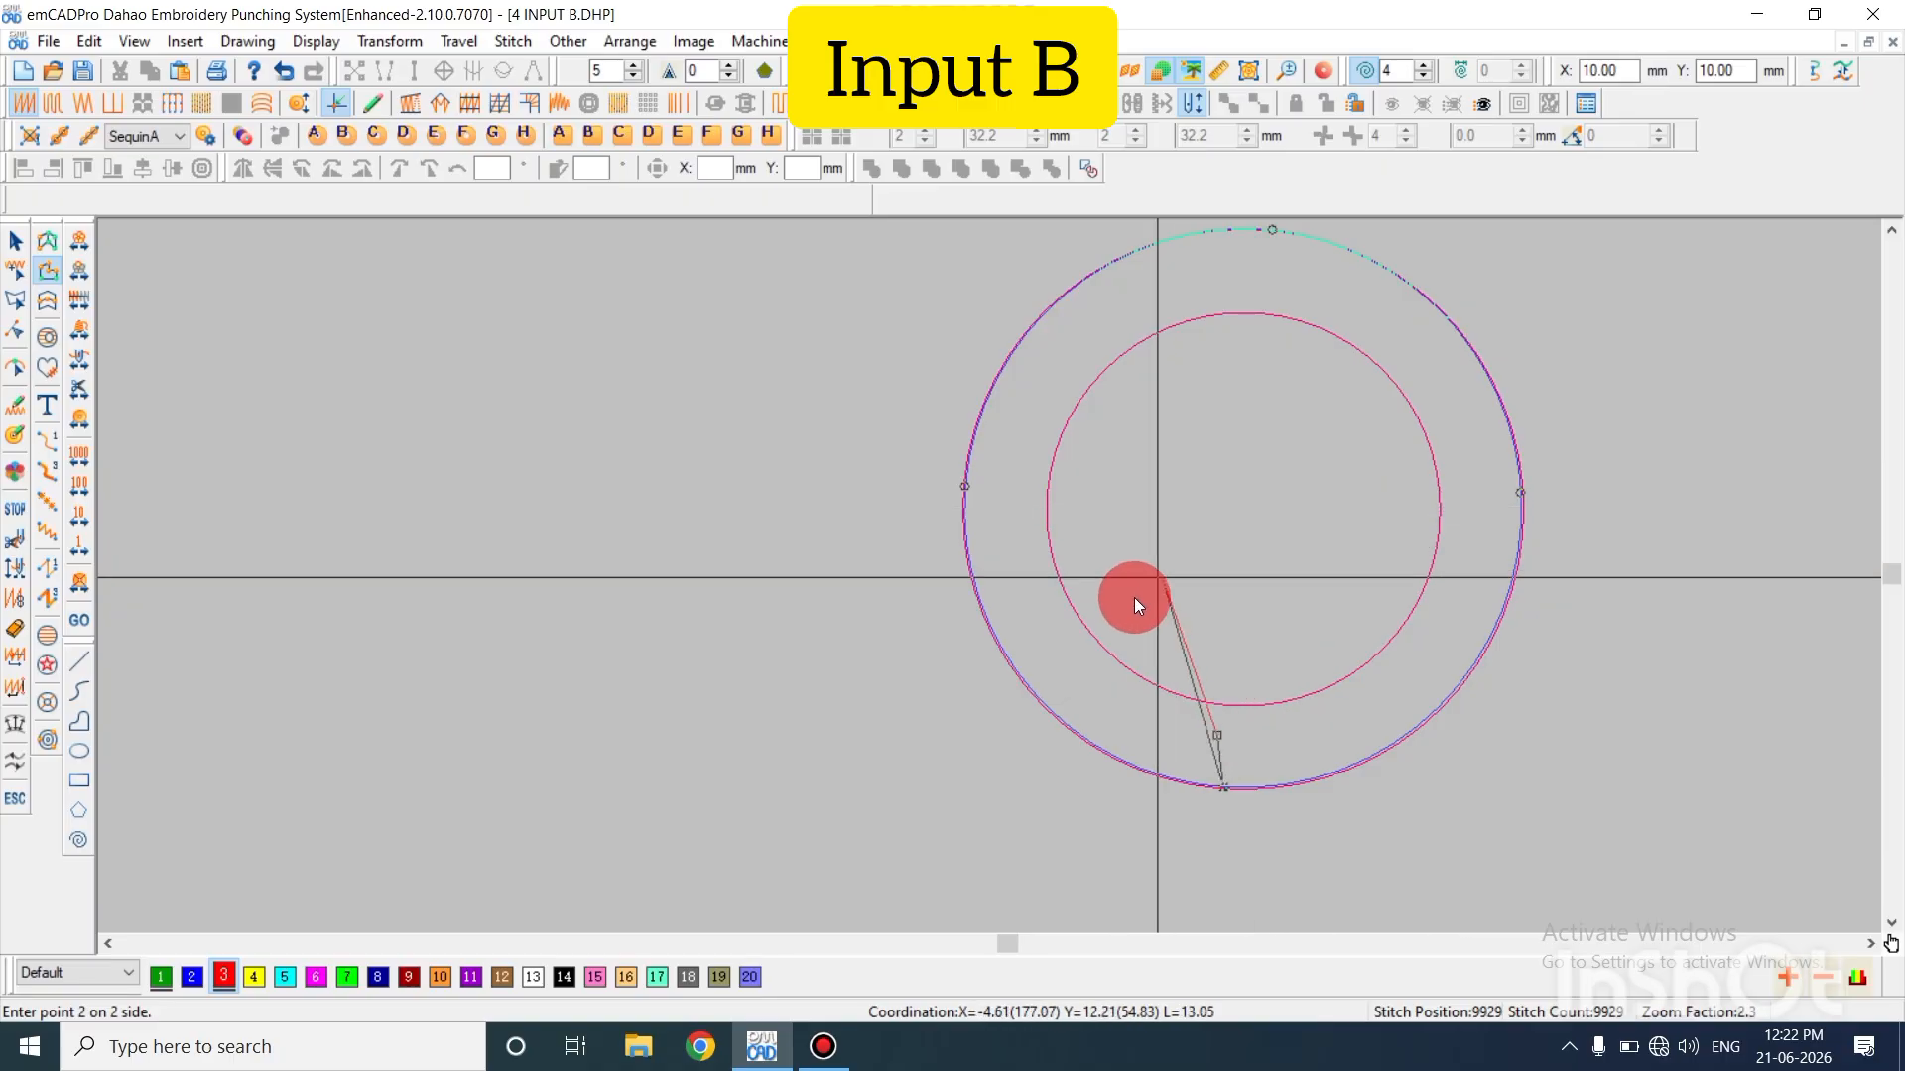
key("BackSpace")
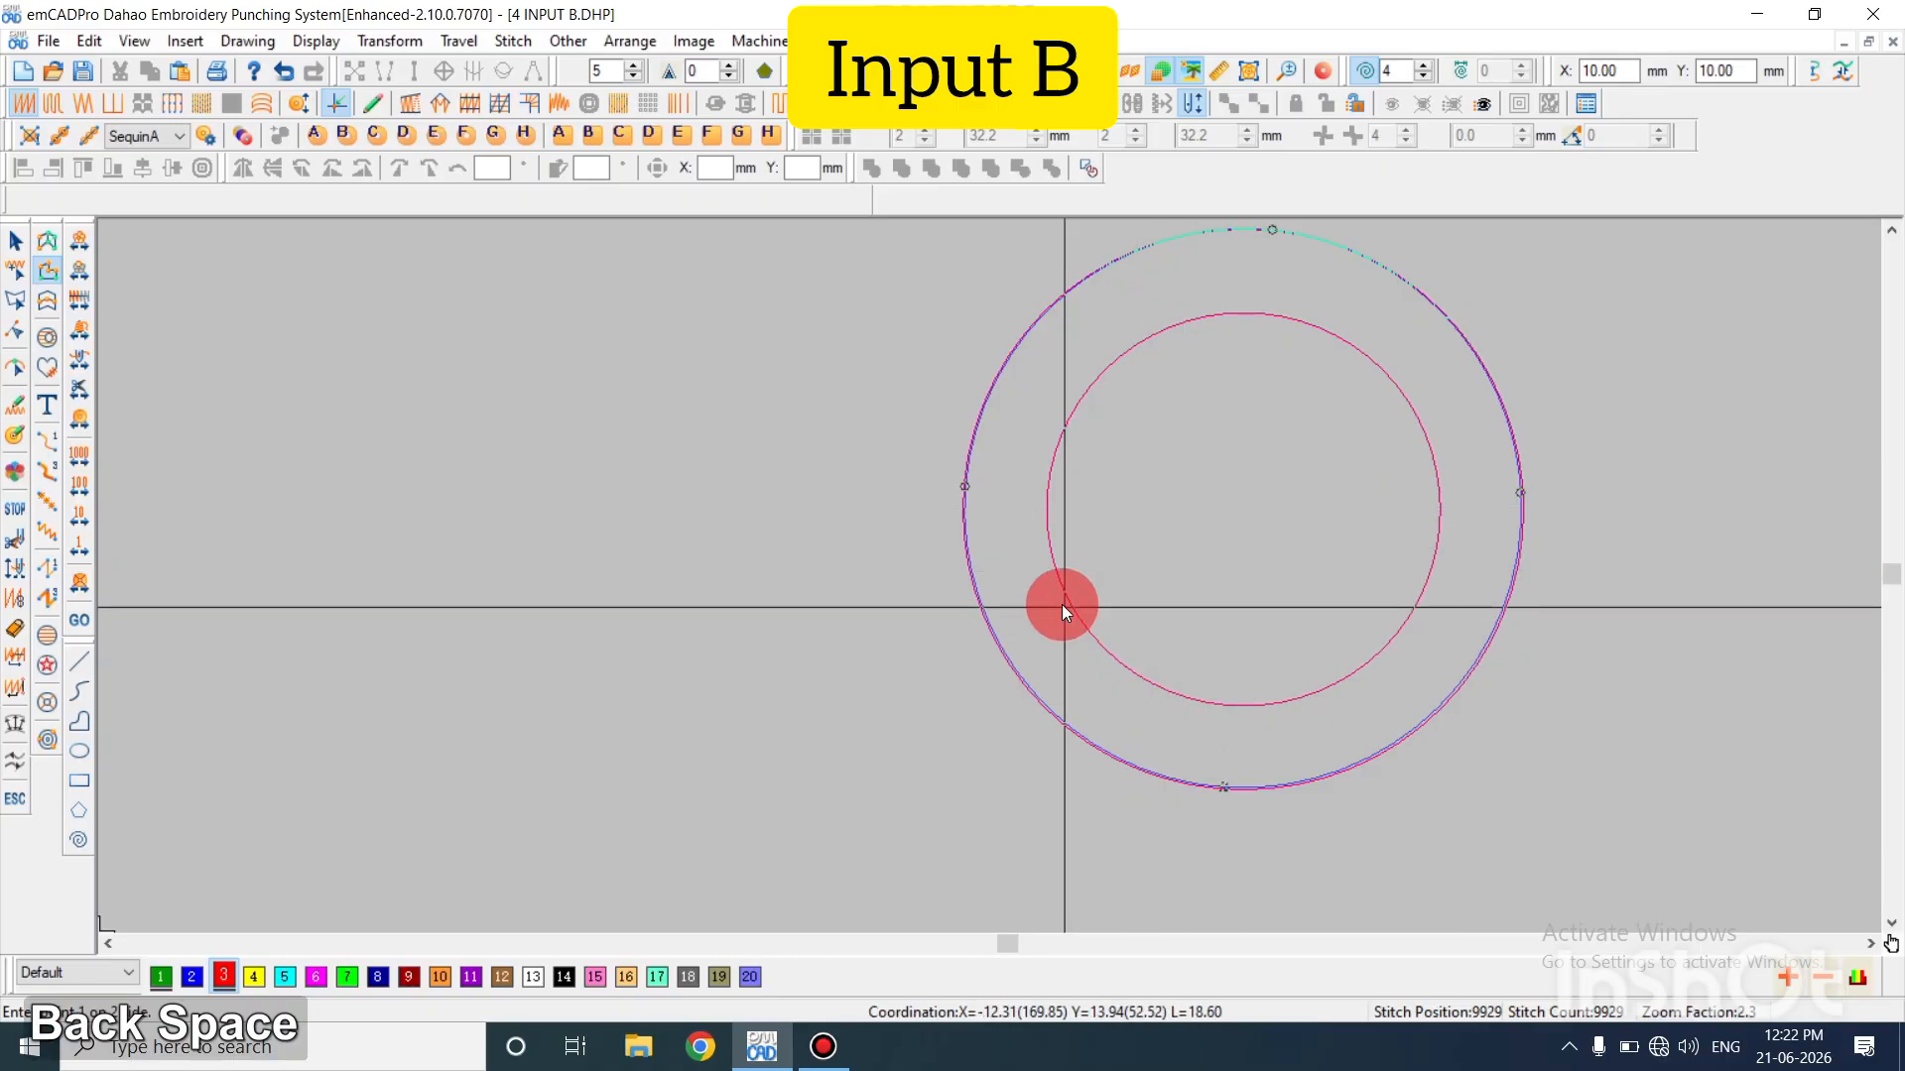
left_click(1222, 774)
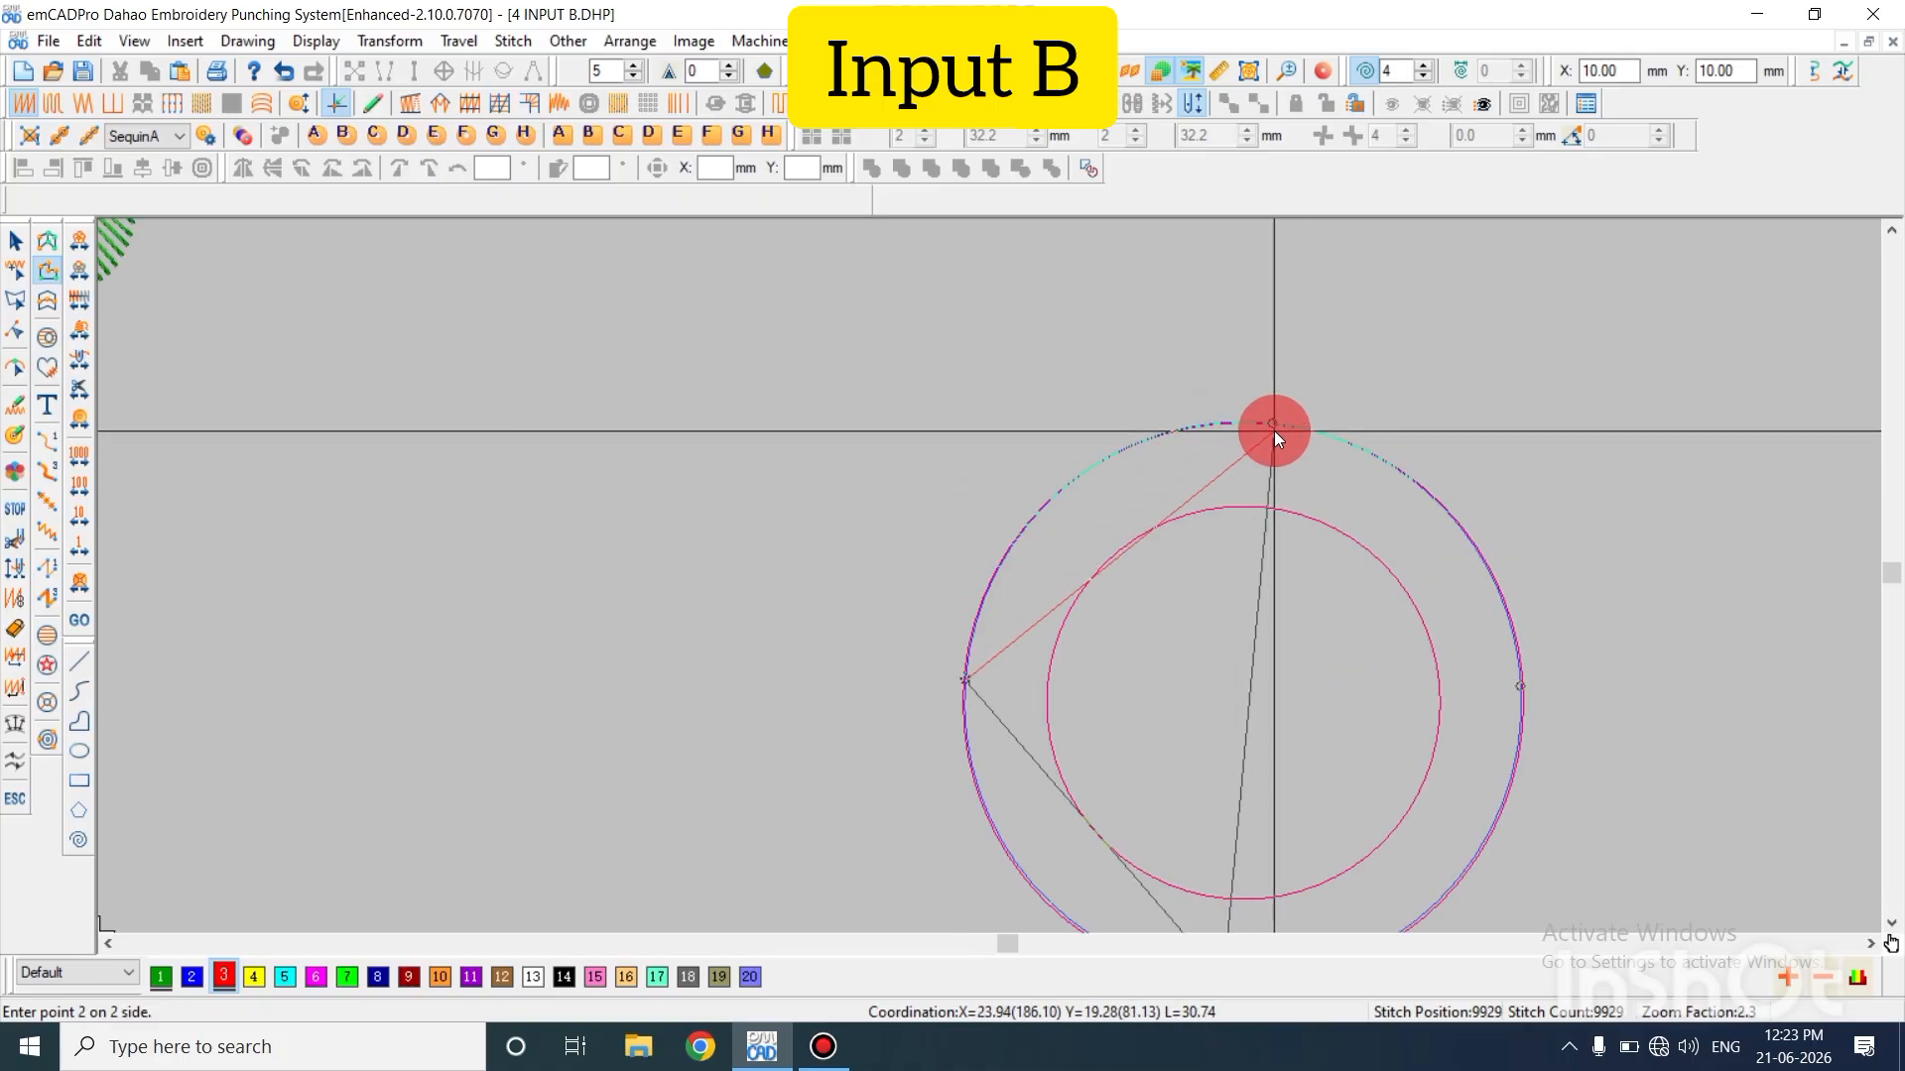
left_click(1272, 425)
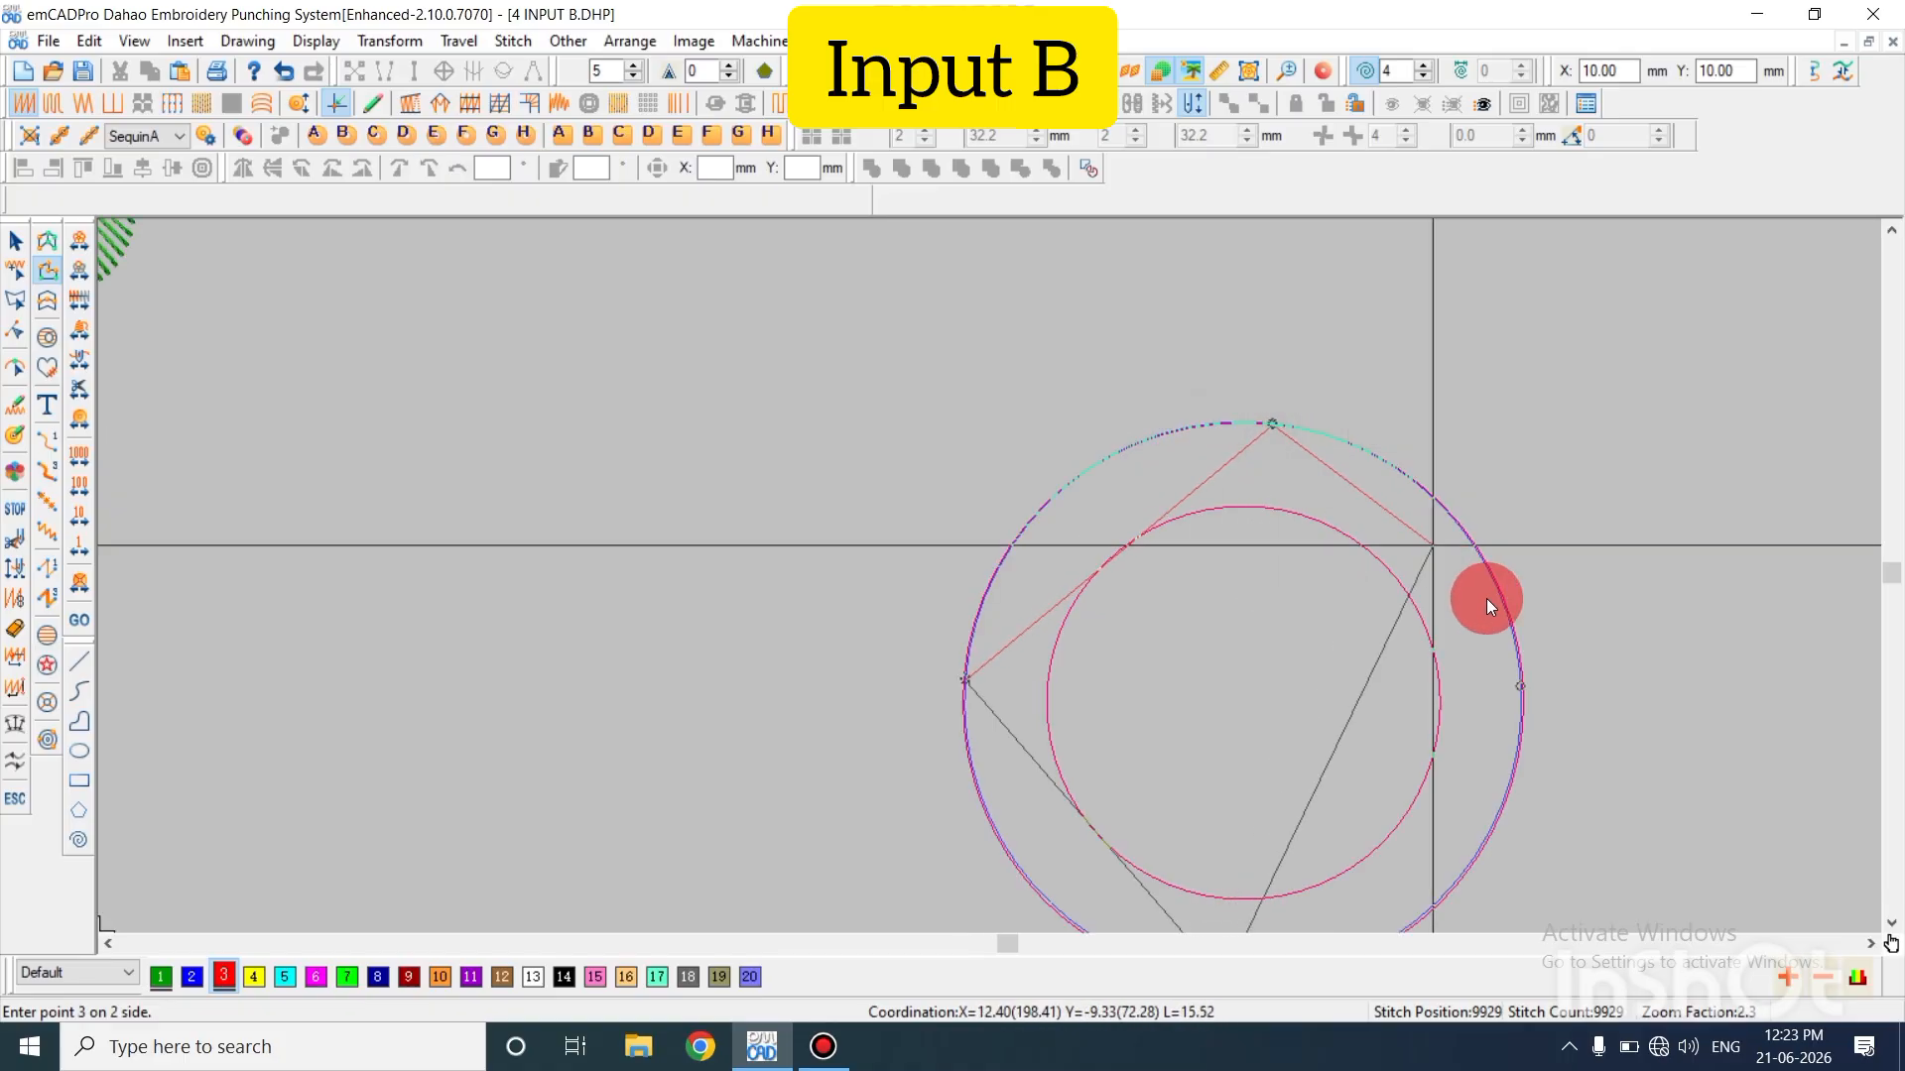
left_click(1522, 687)
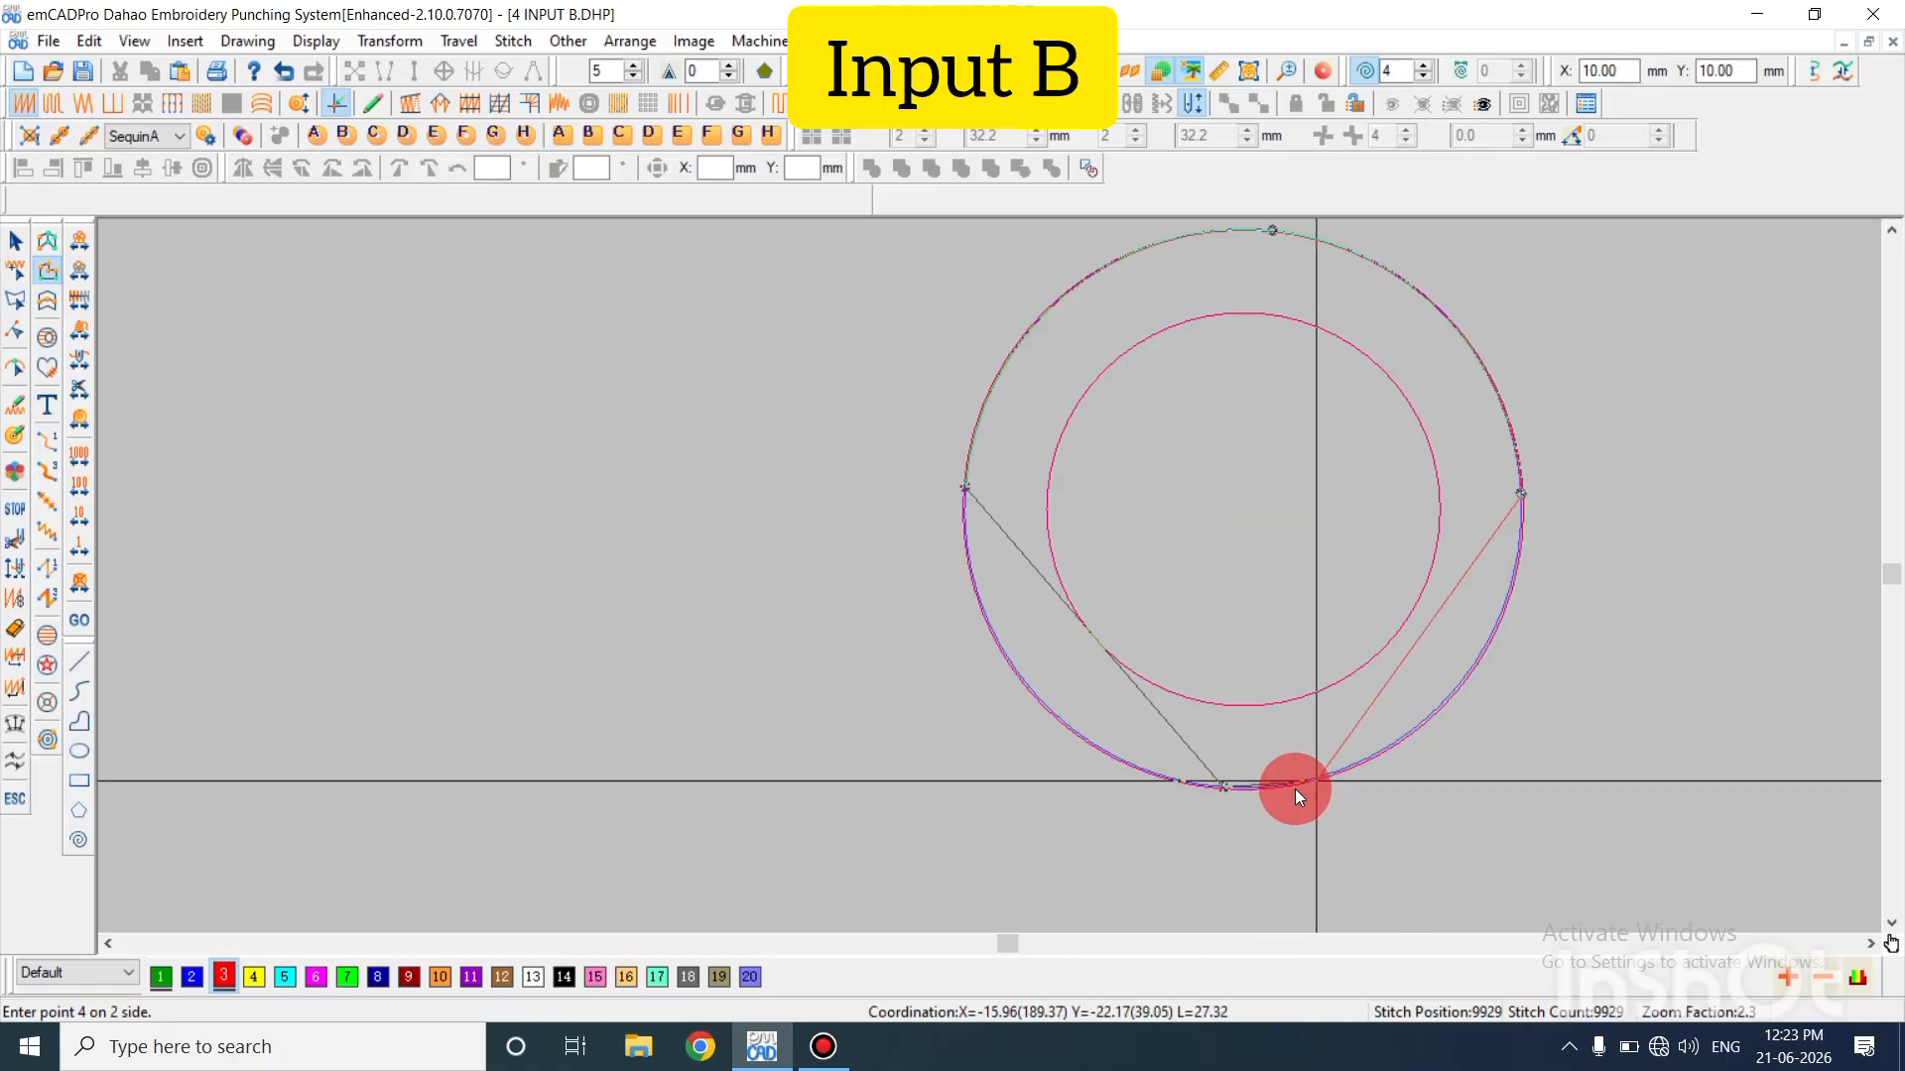
left_click(1227, 785)
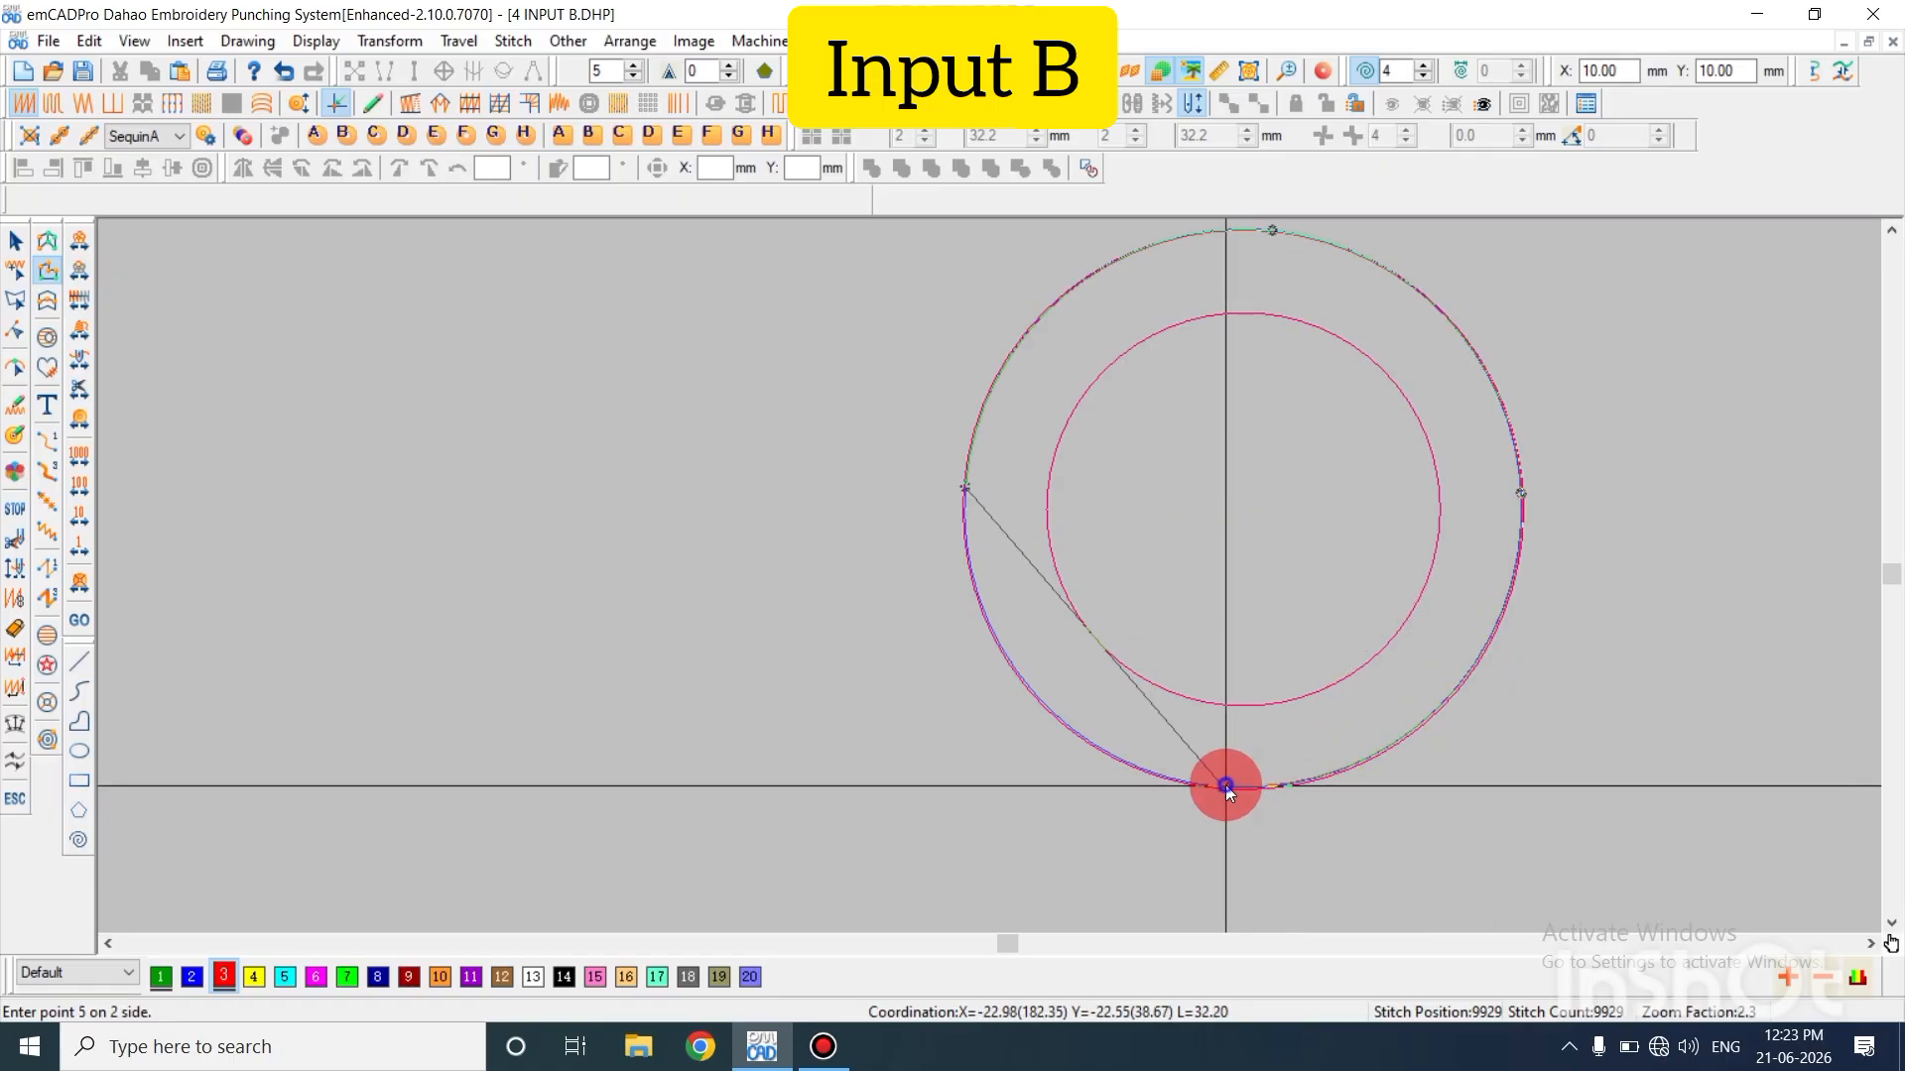
left_click(962, 485)
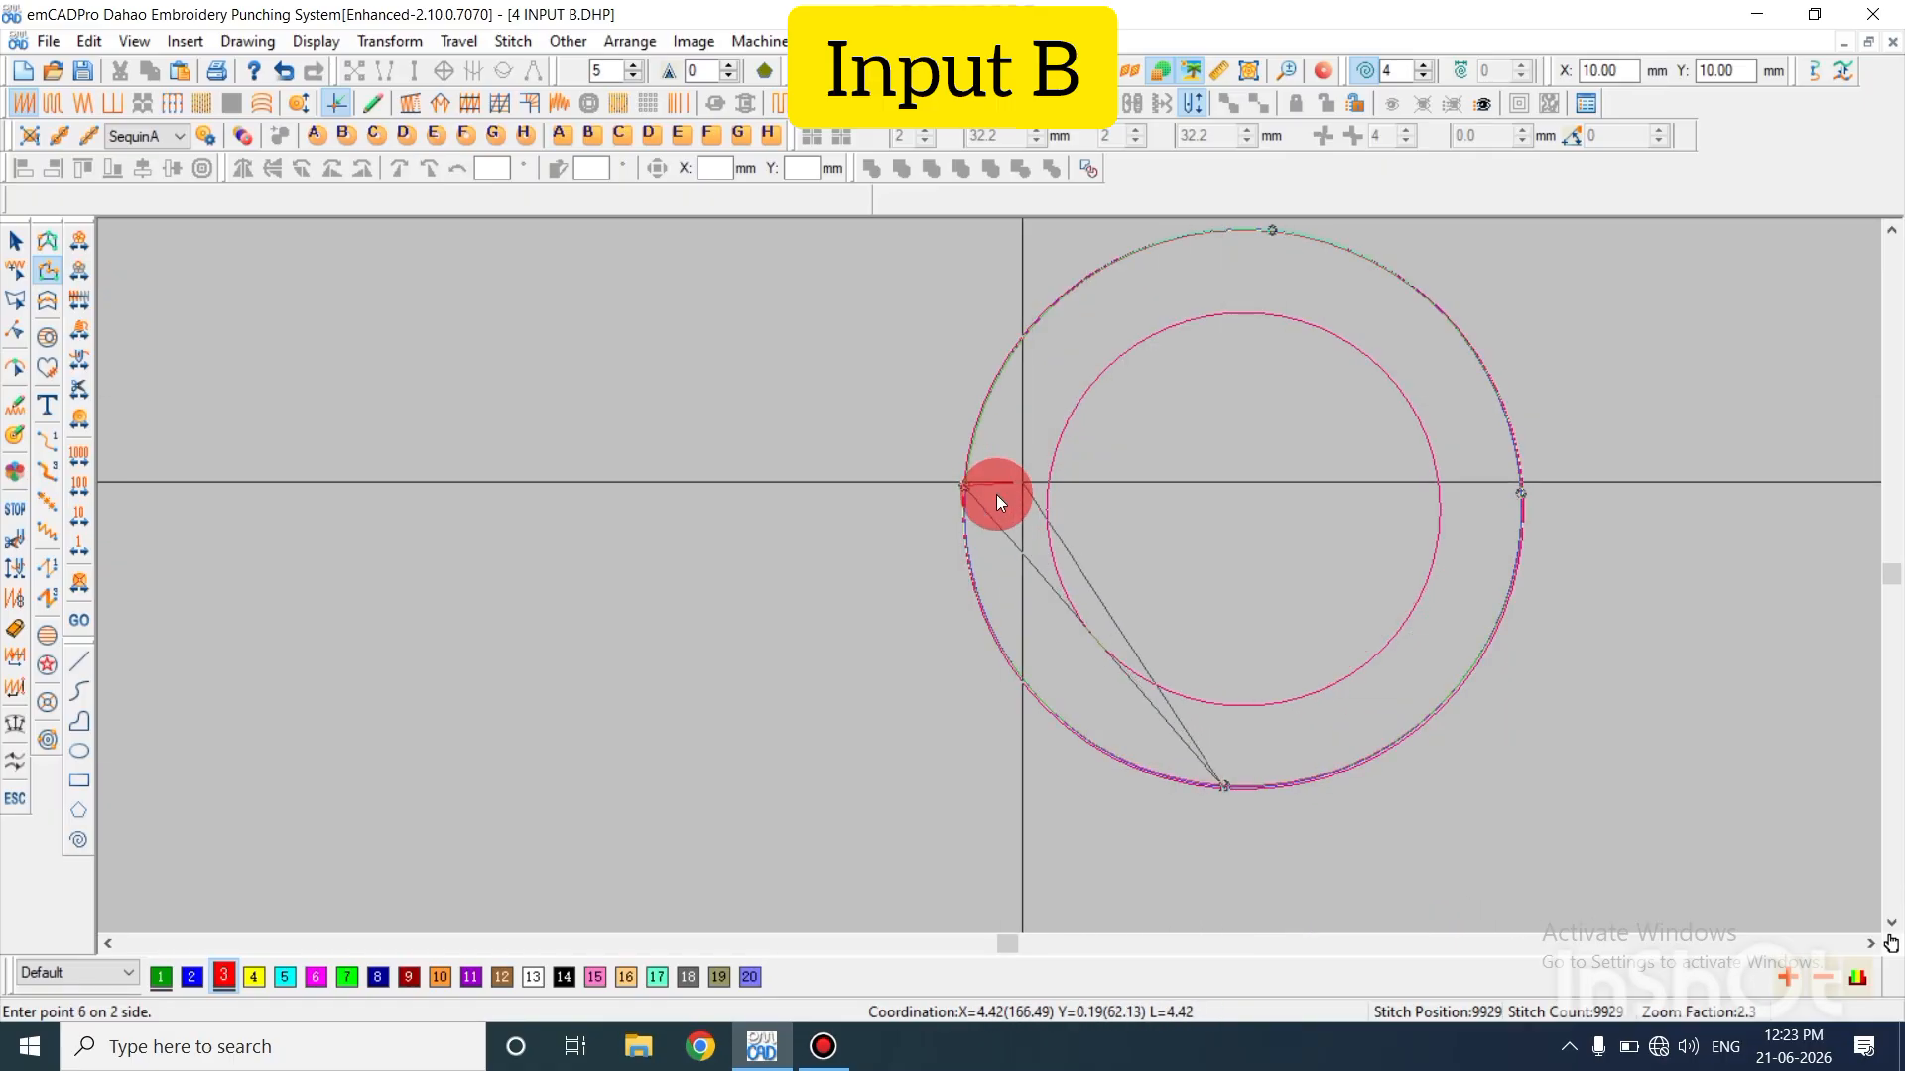
key("Return")
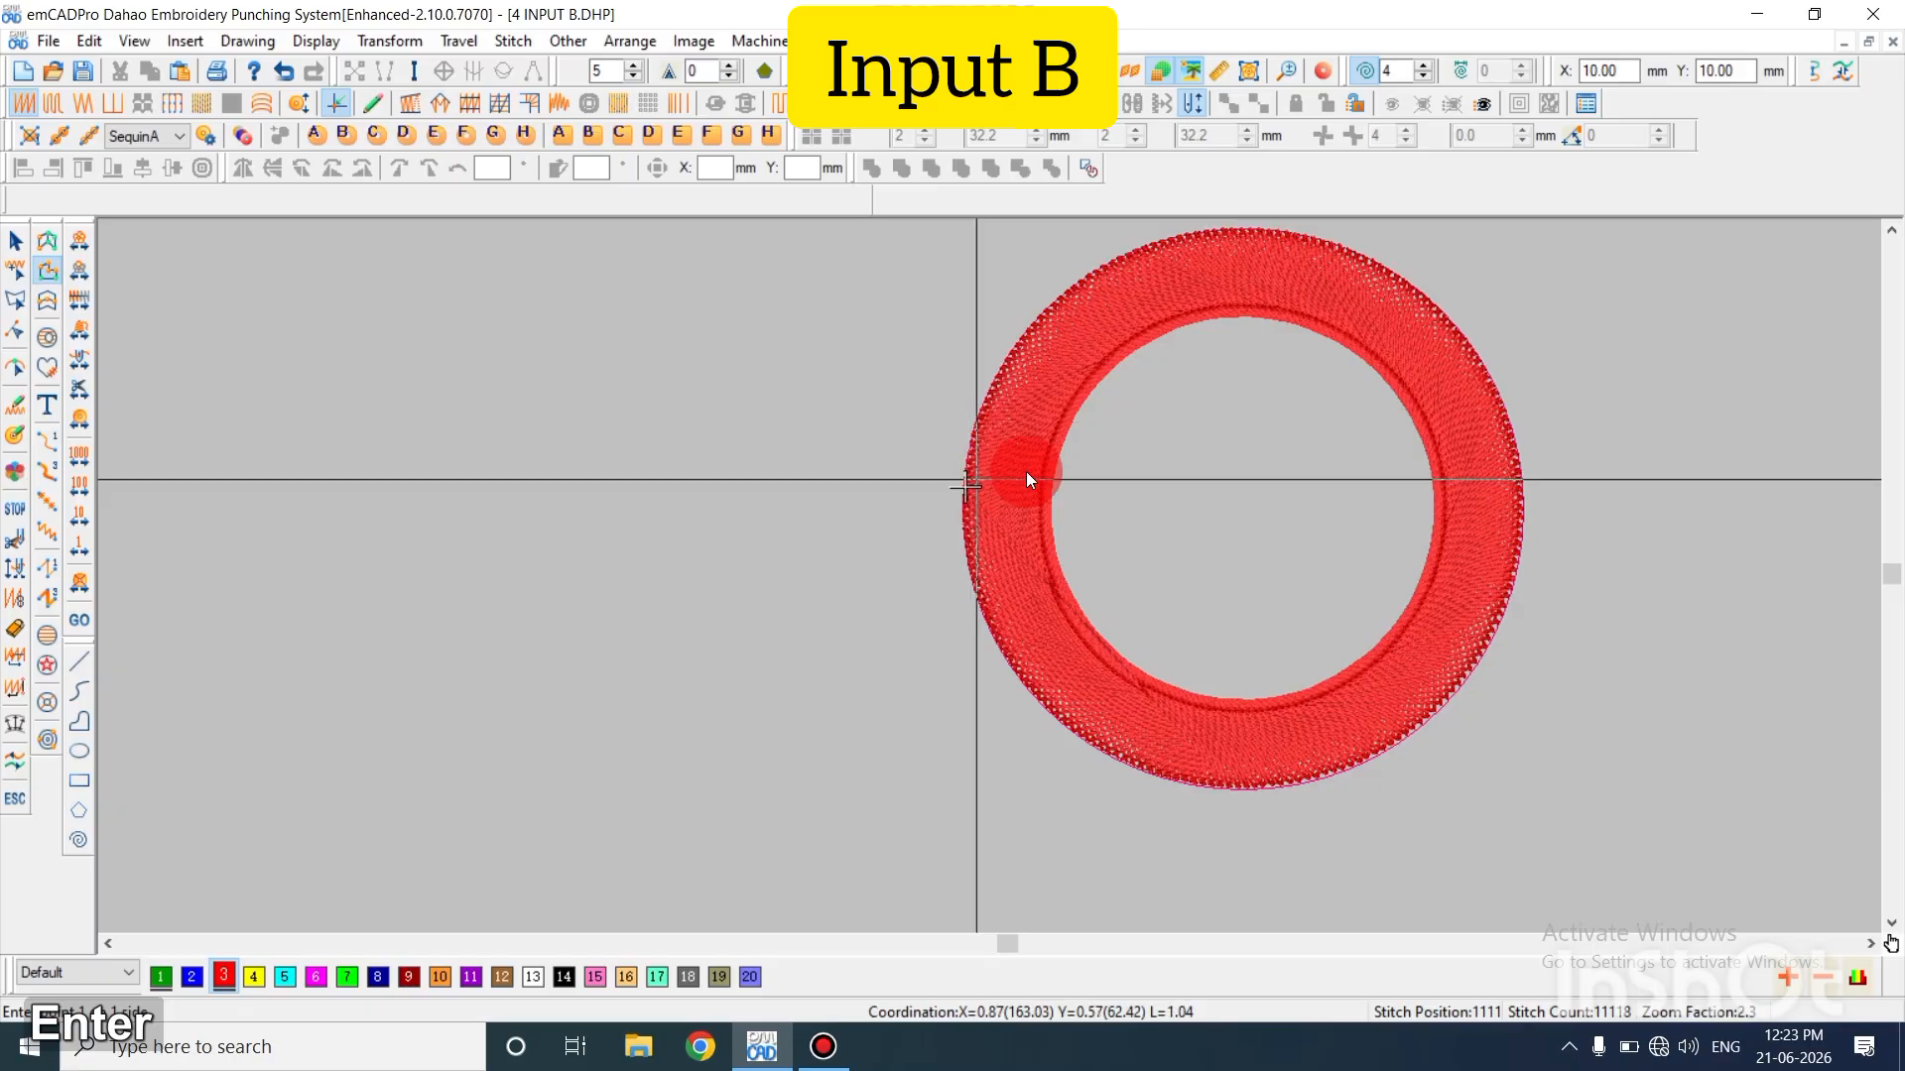
Examine the crossing stitches of the red ring up close with thinner thread display
key("Escape")
scroll(1359, 671, "up", 2)
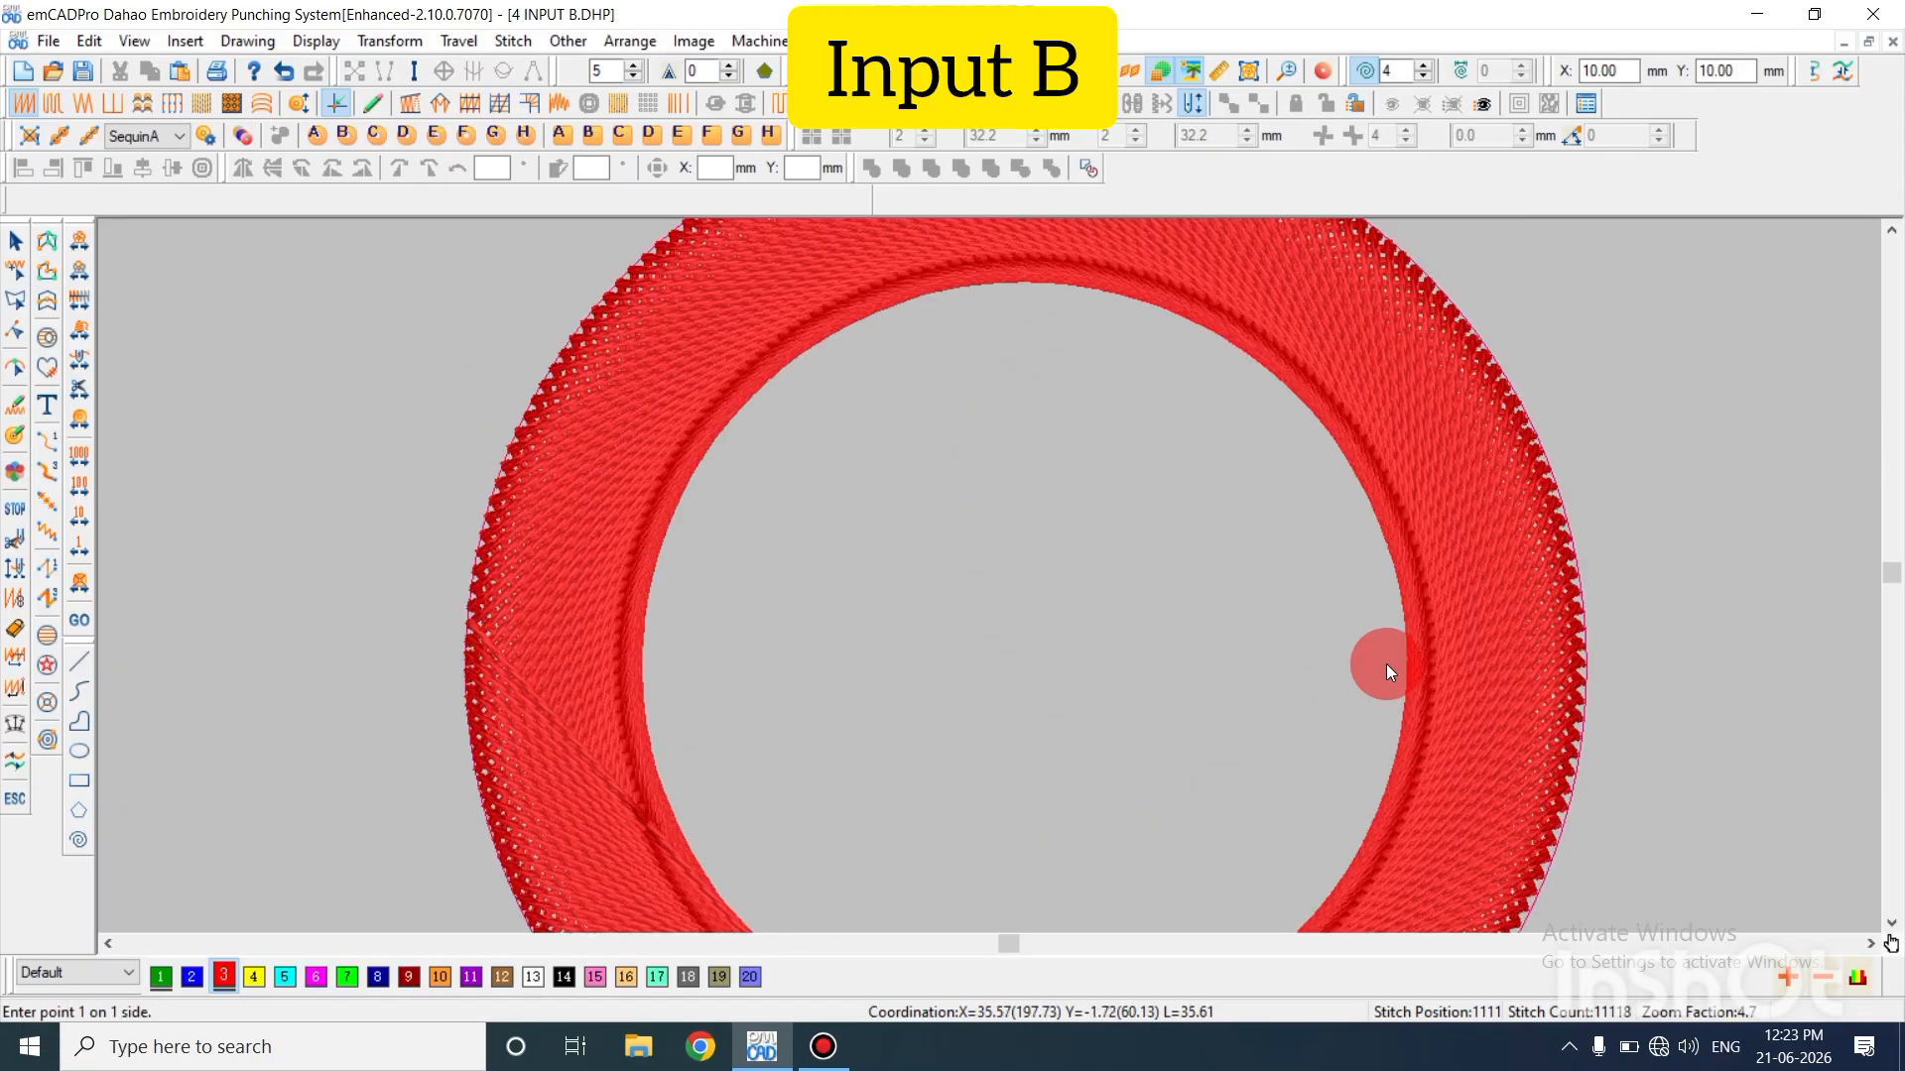
key("Escape")
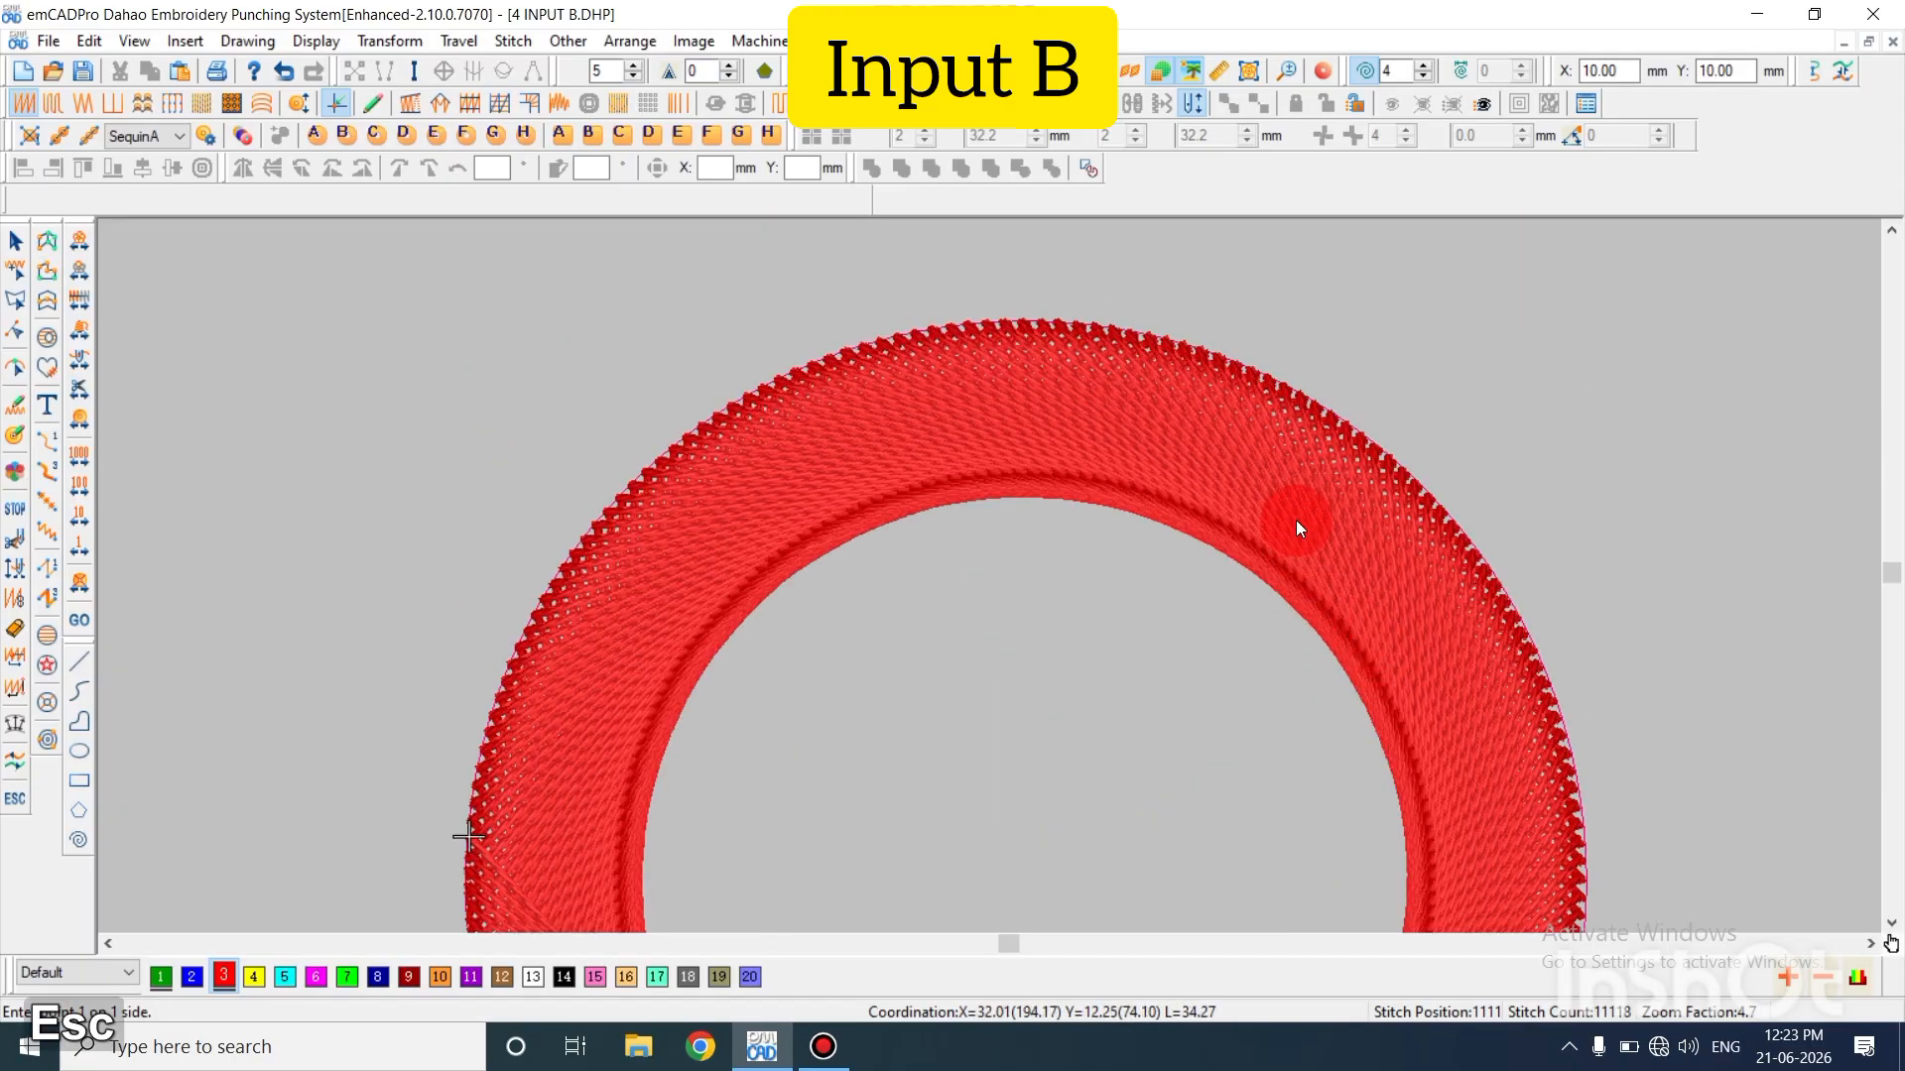
key("t")
key("t")
key("t")
key("shift")
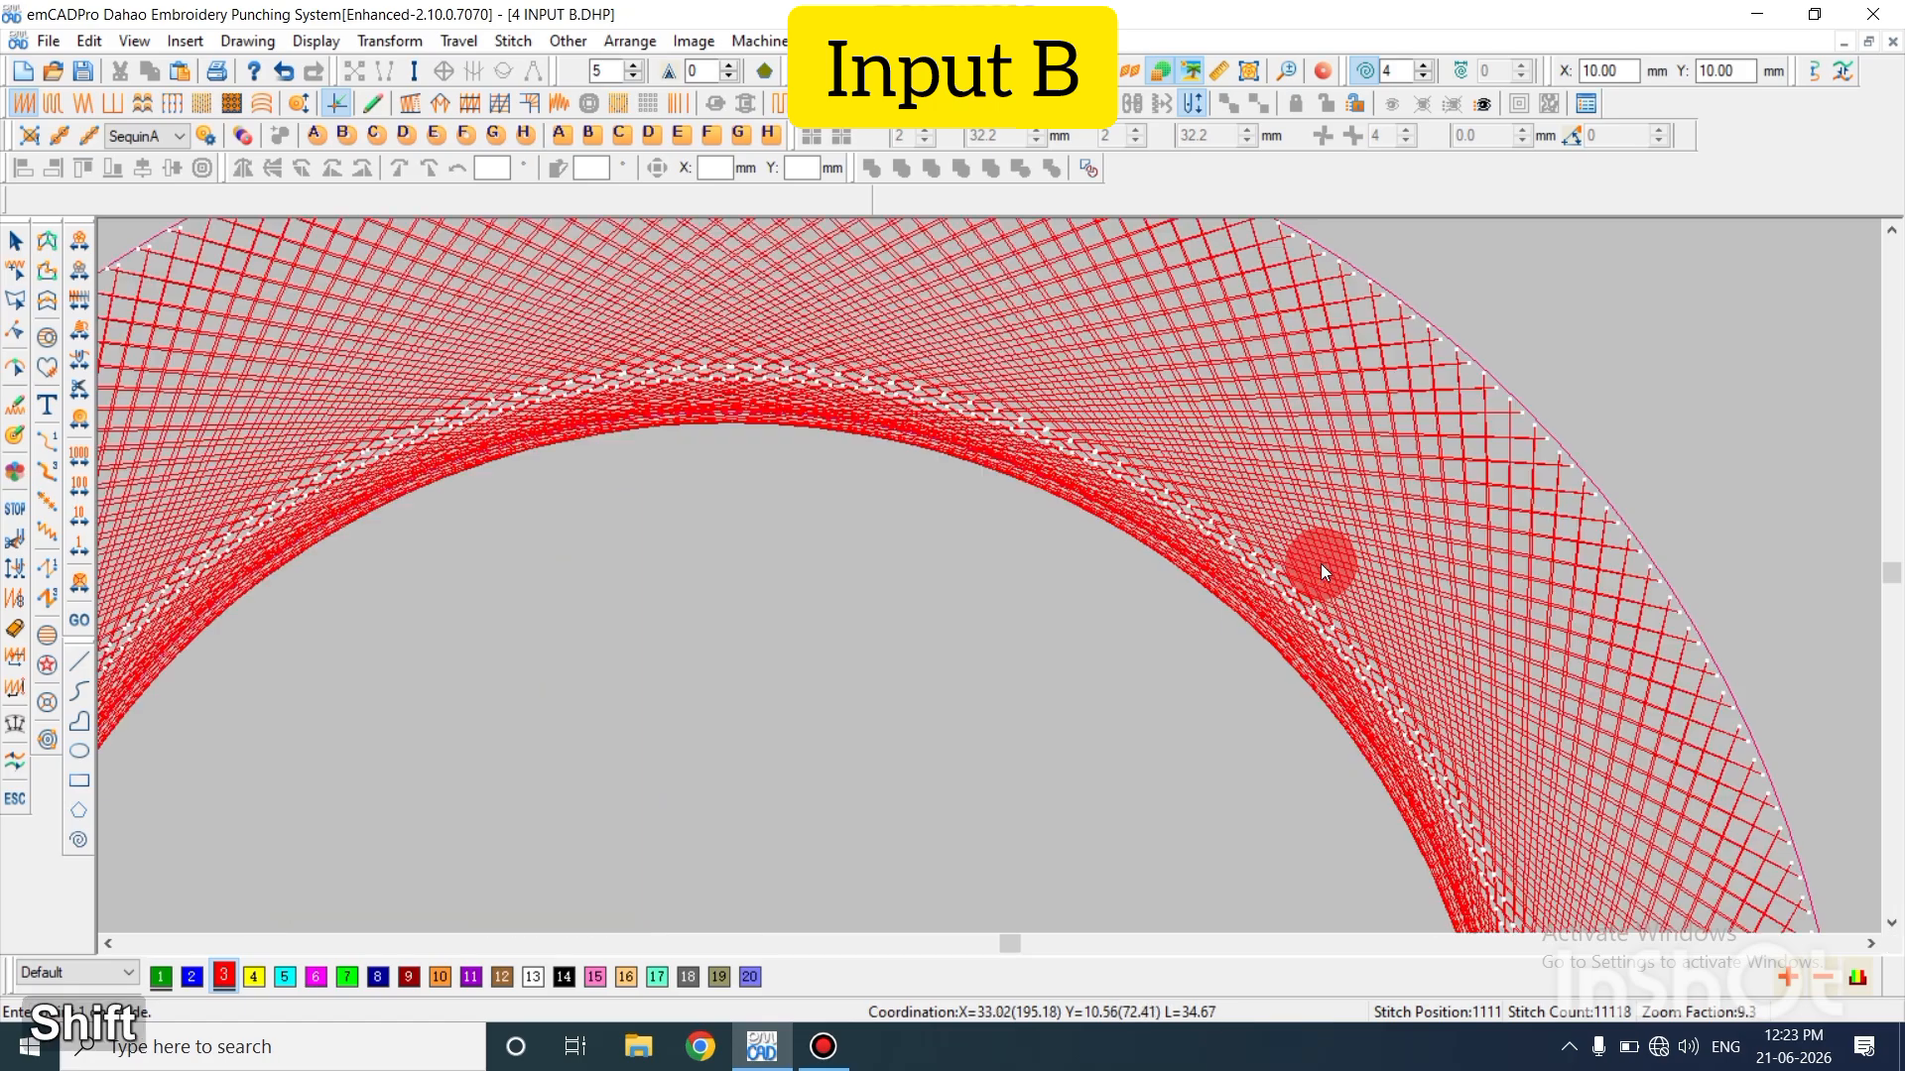
Set the red ring's satin stitch distance to 1 mm, keeping Auto Split off
key("shift+z")
left_click(1314, 542)
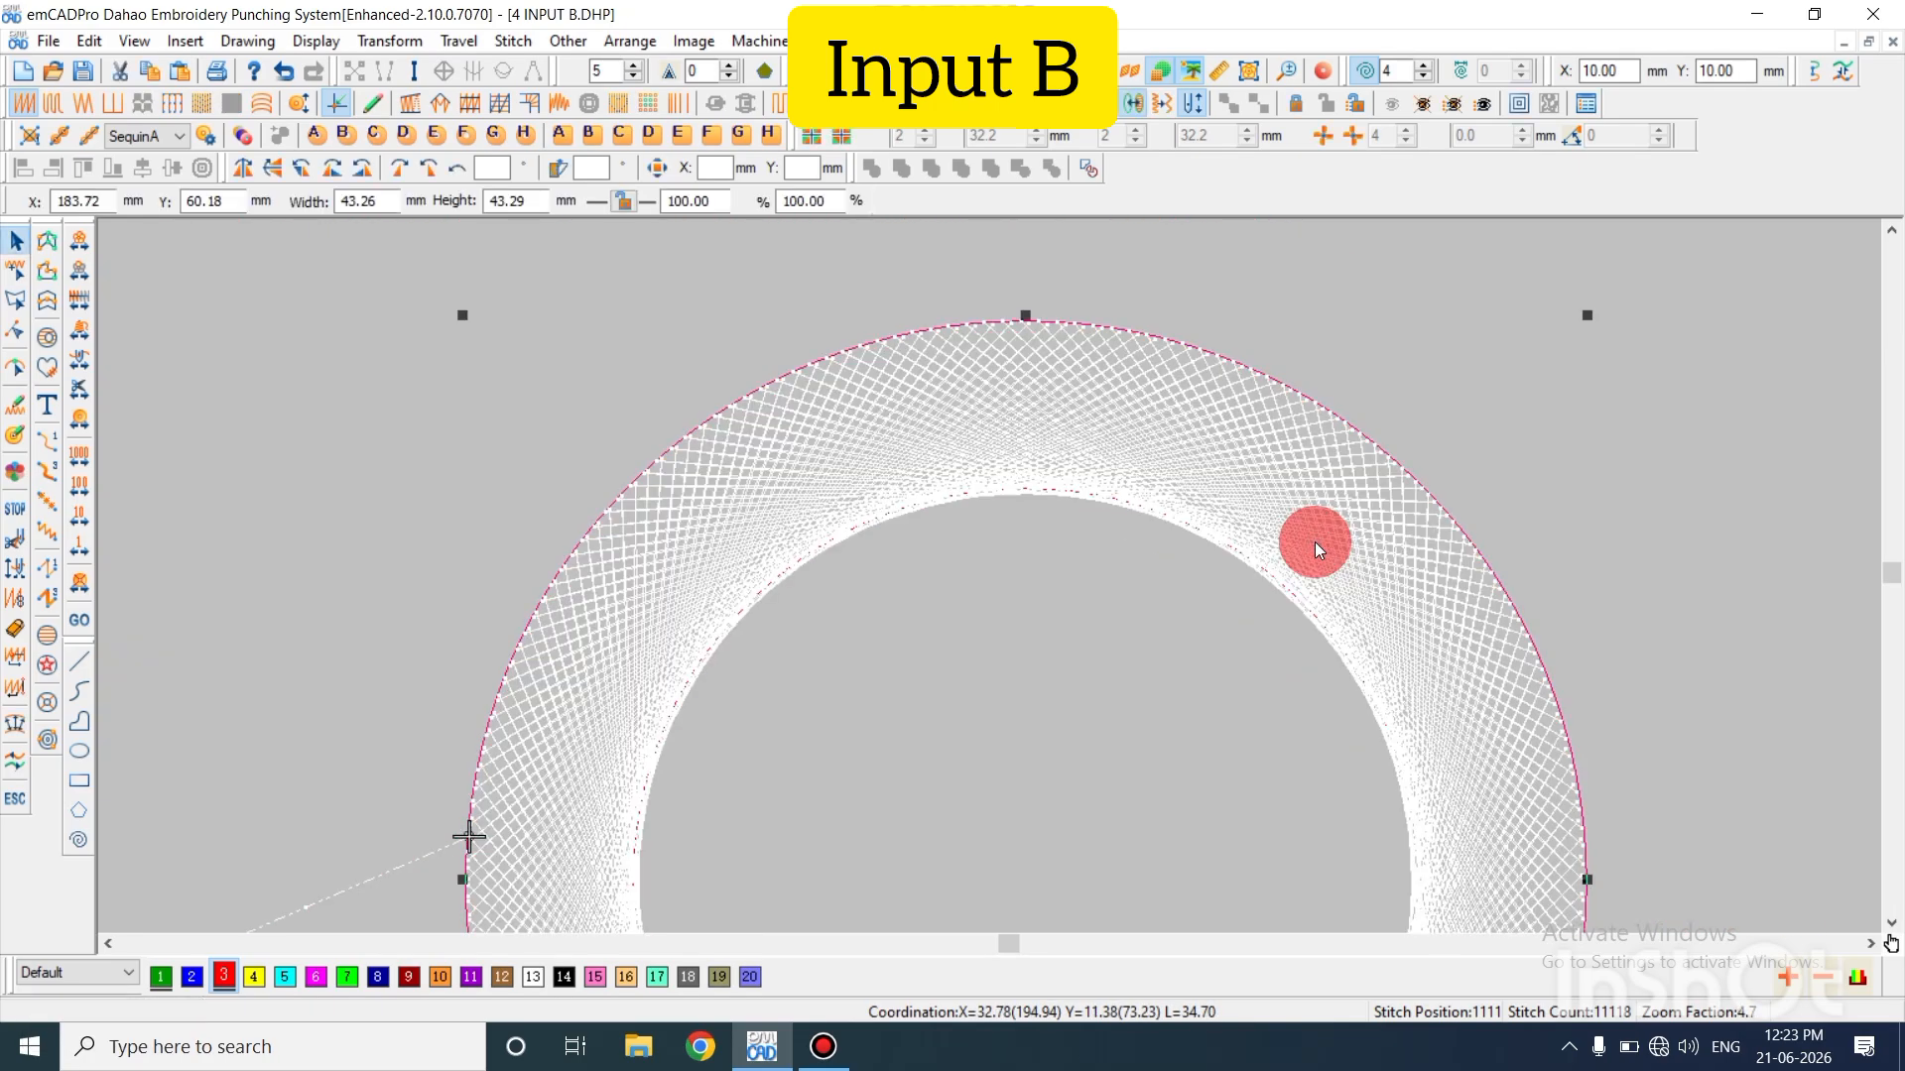
key("Escape")
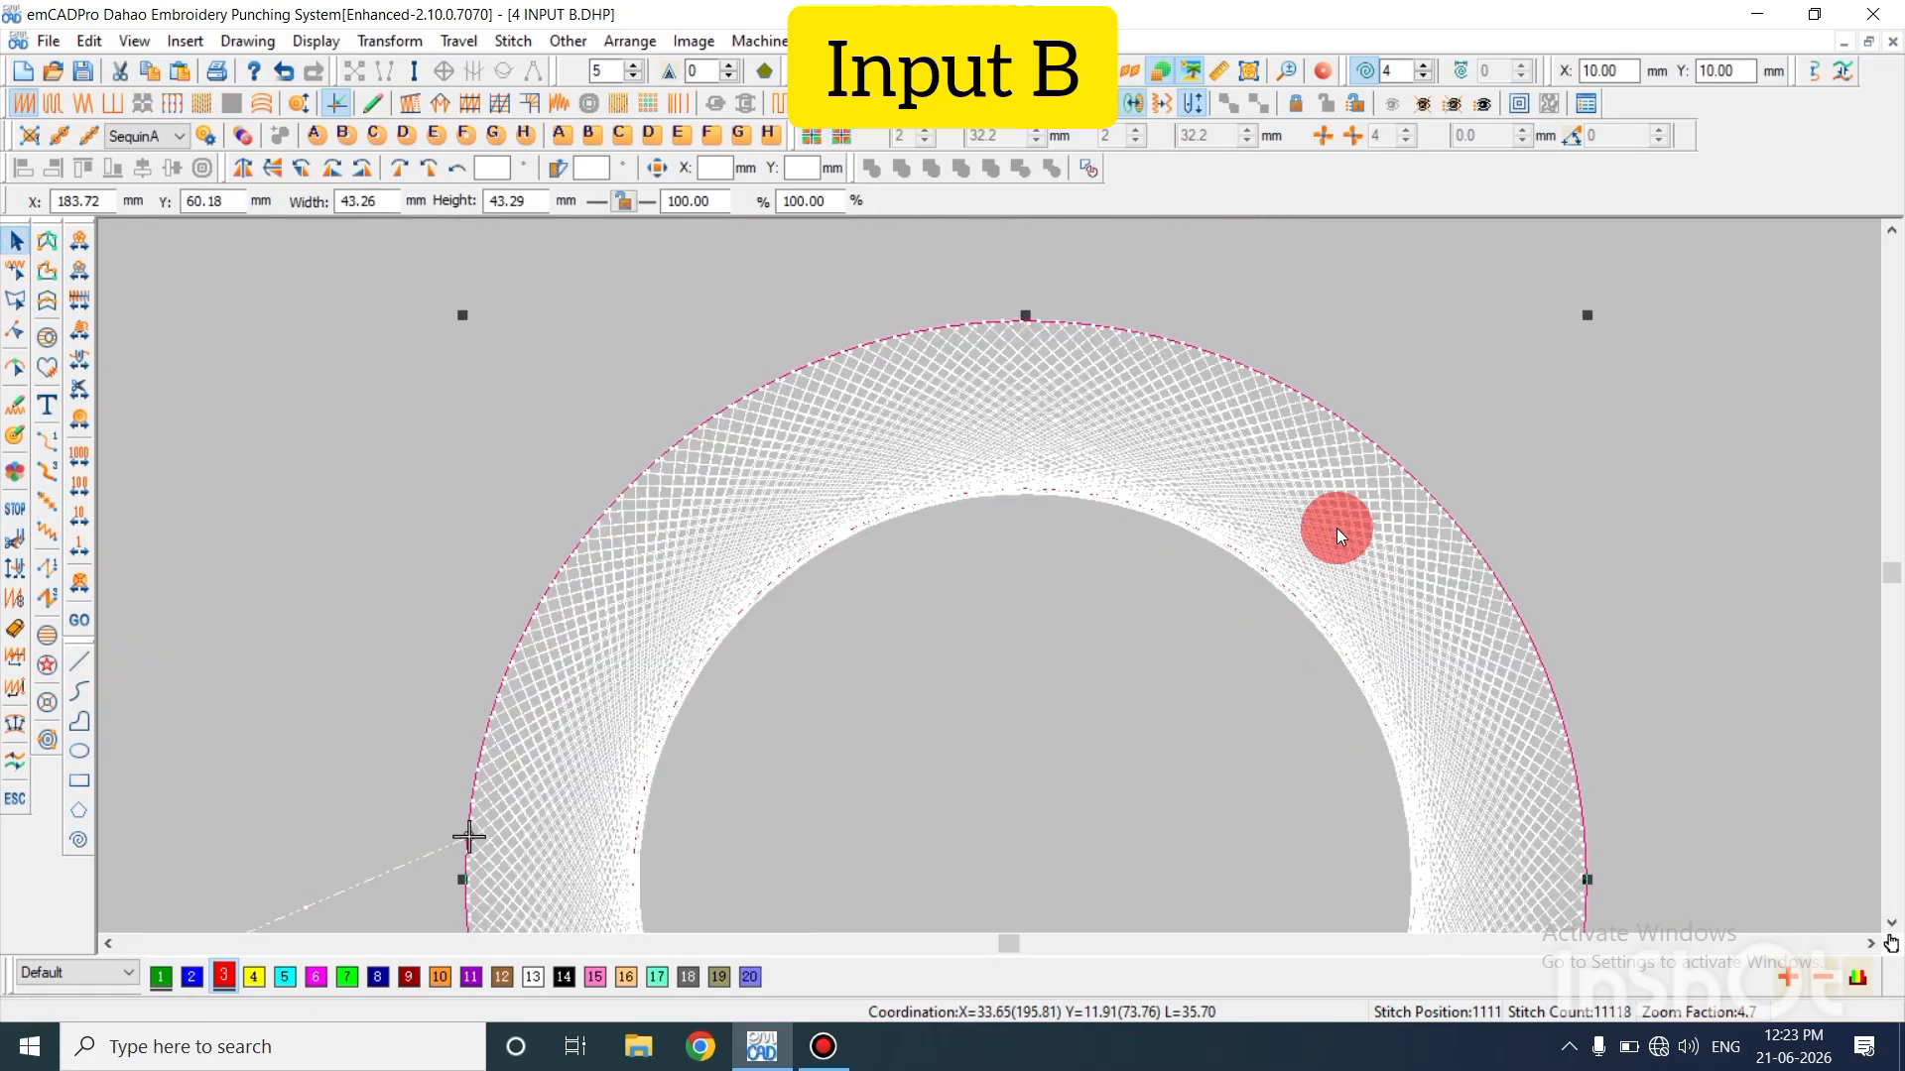
double_click(1336, 528)
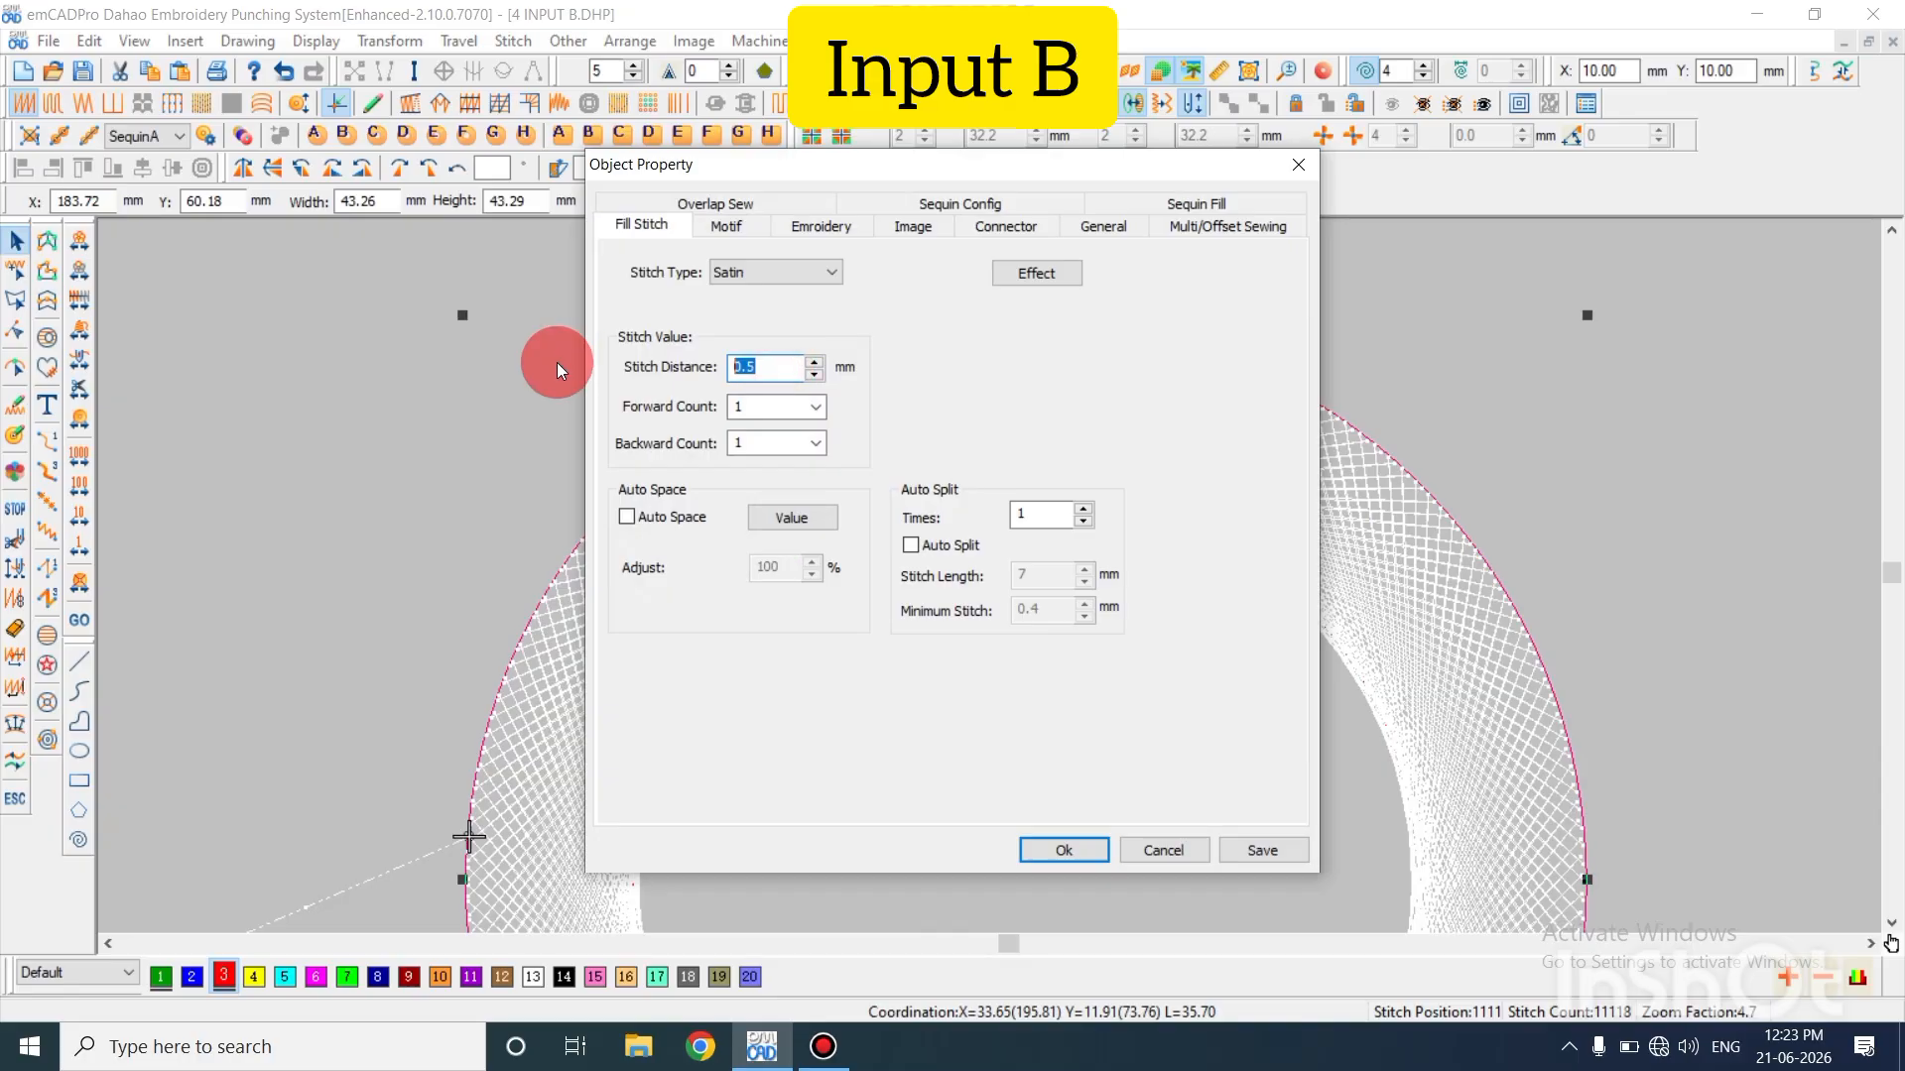
type("1")
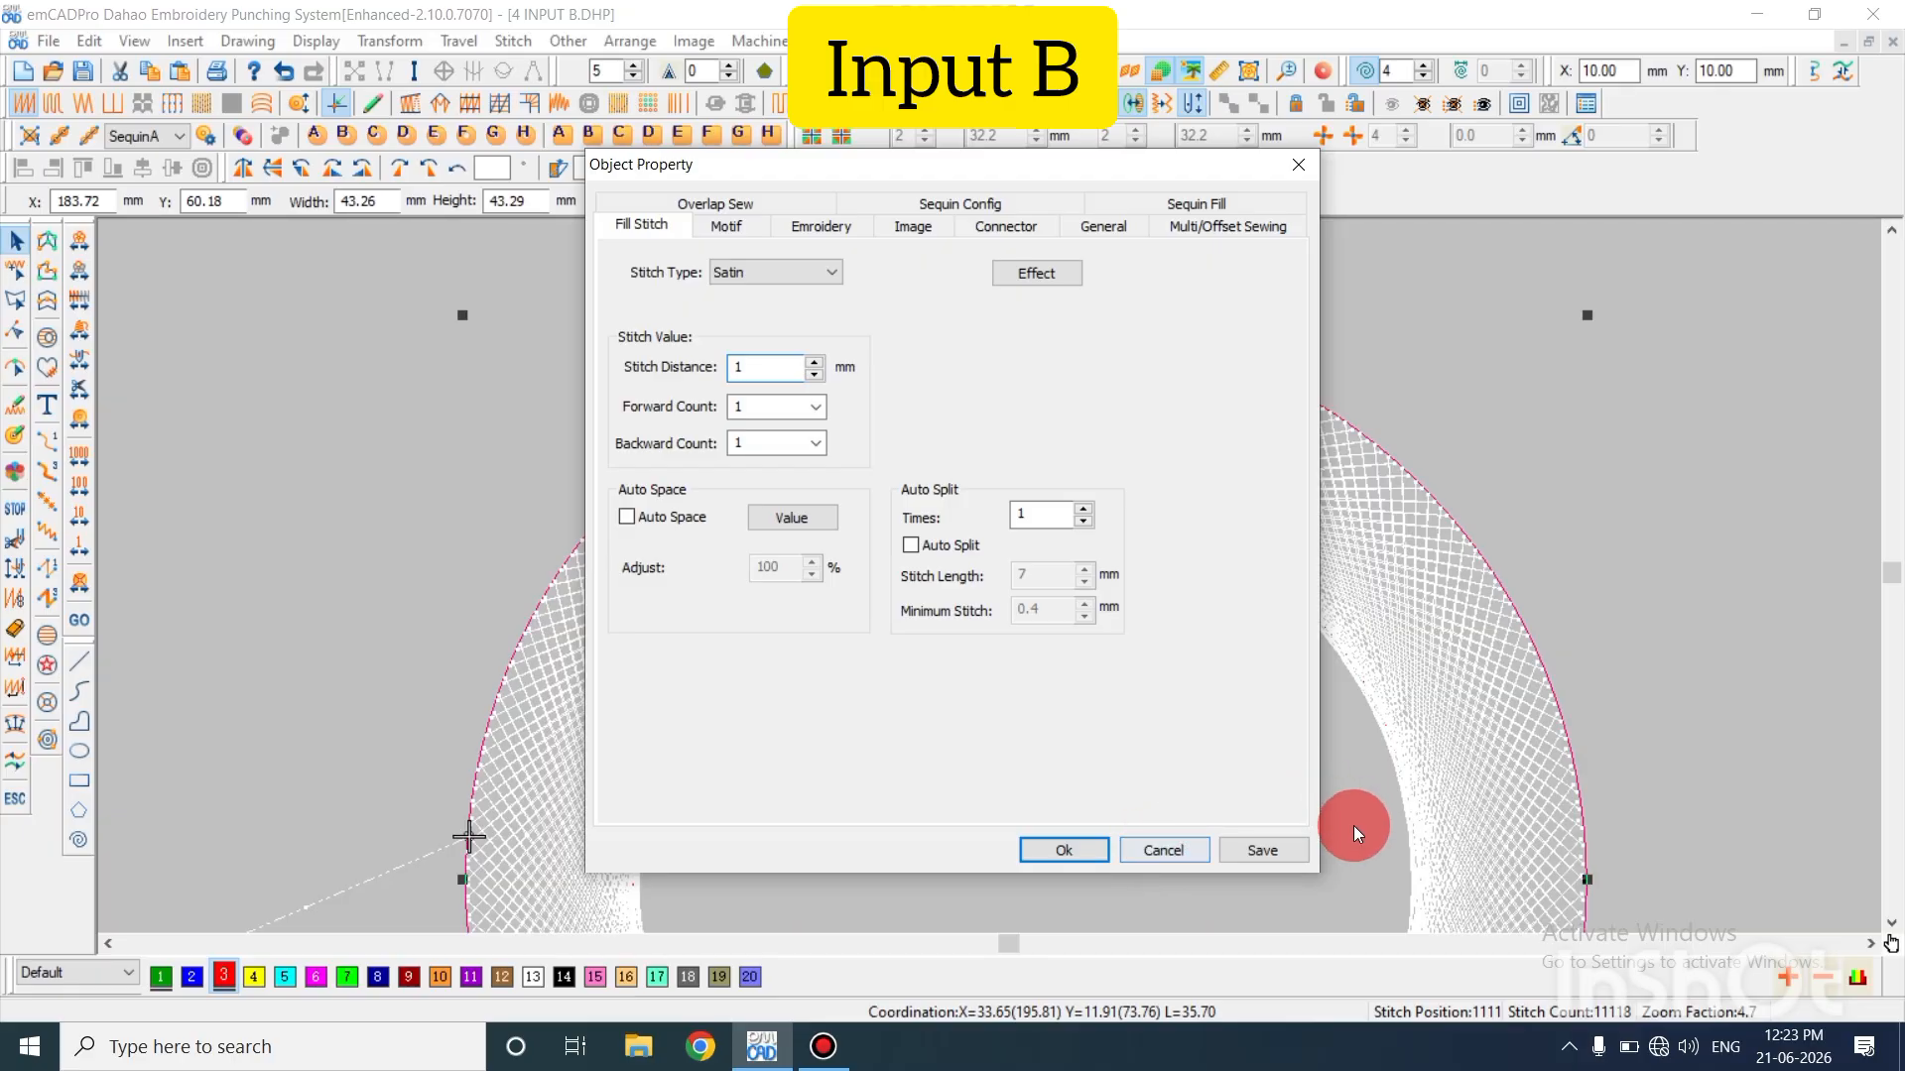
left_click(911, 545)
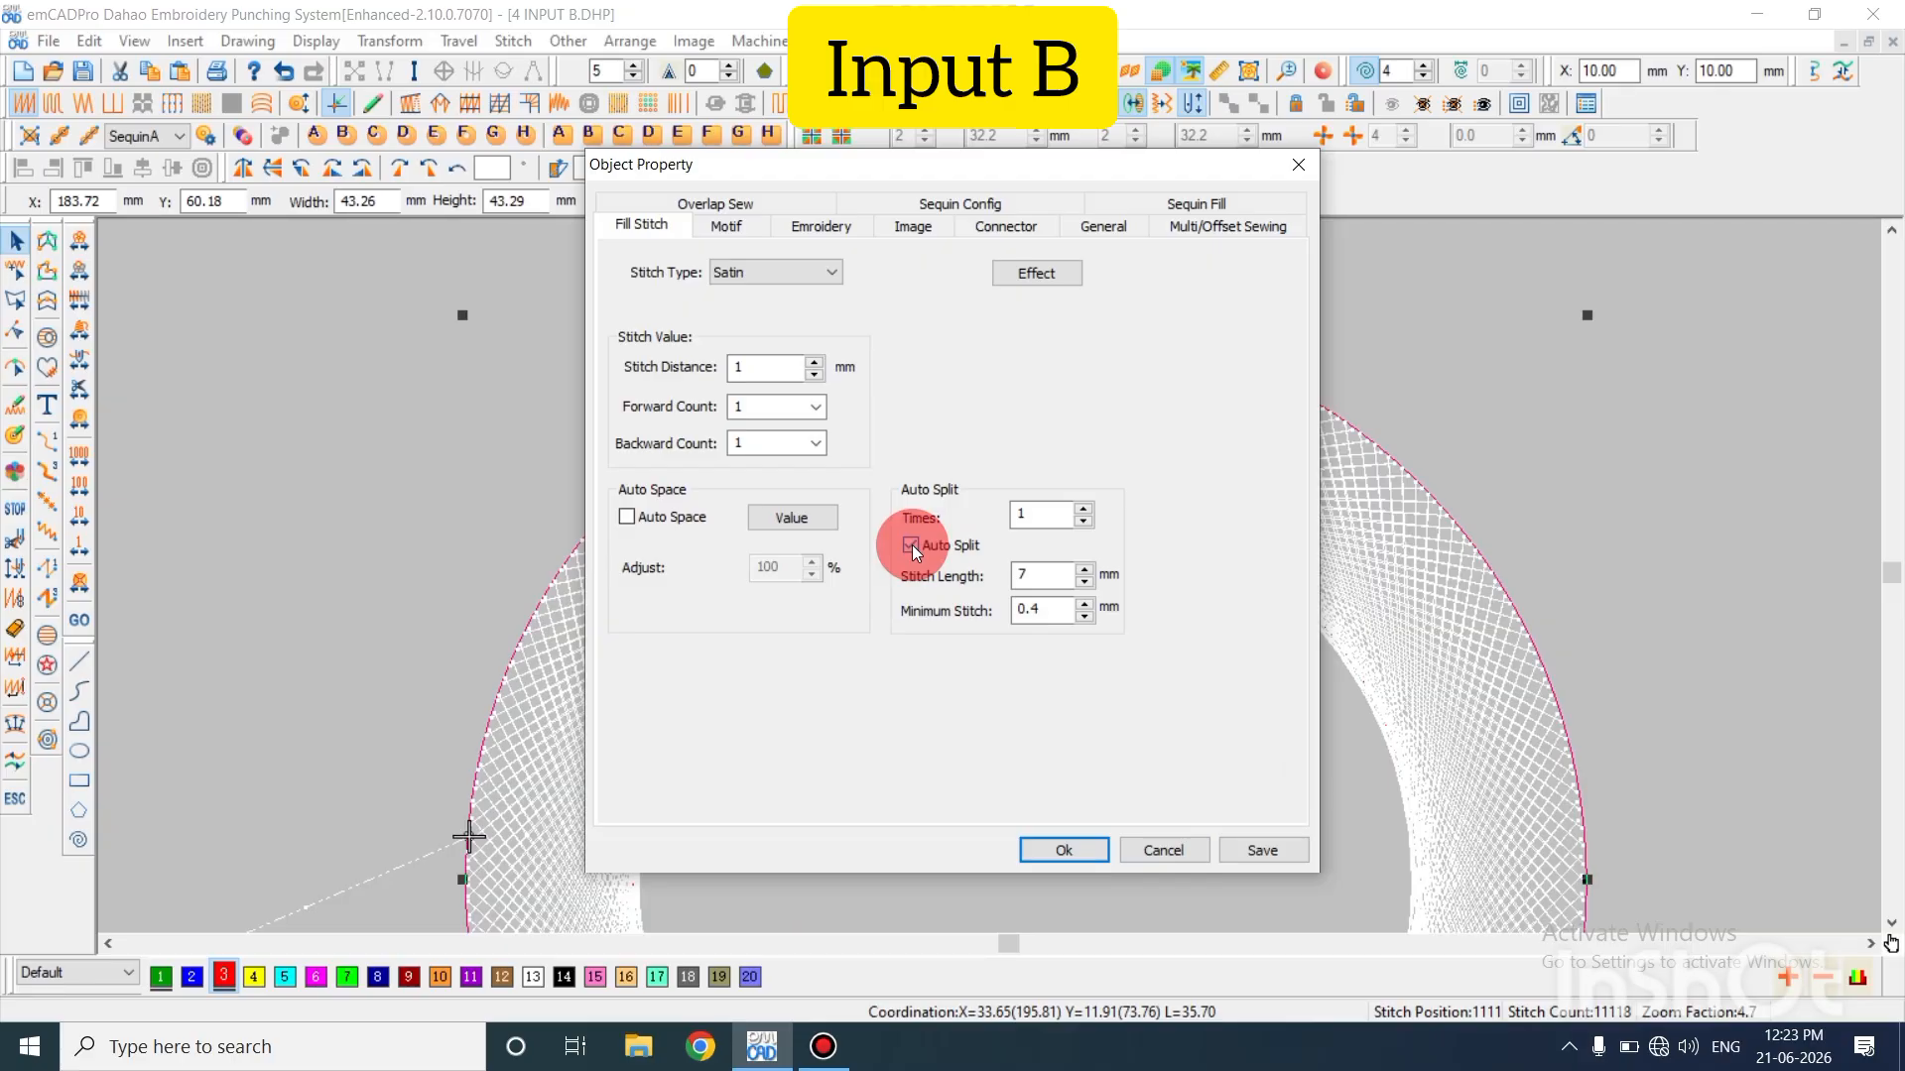
left_click(911, 546)
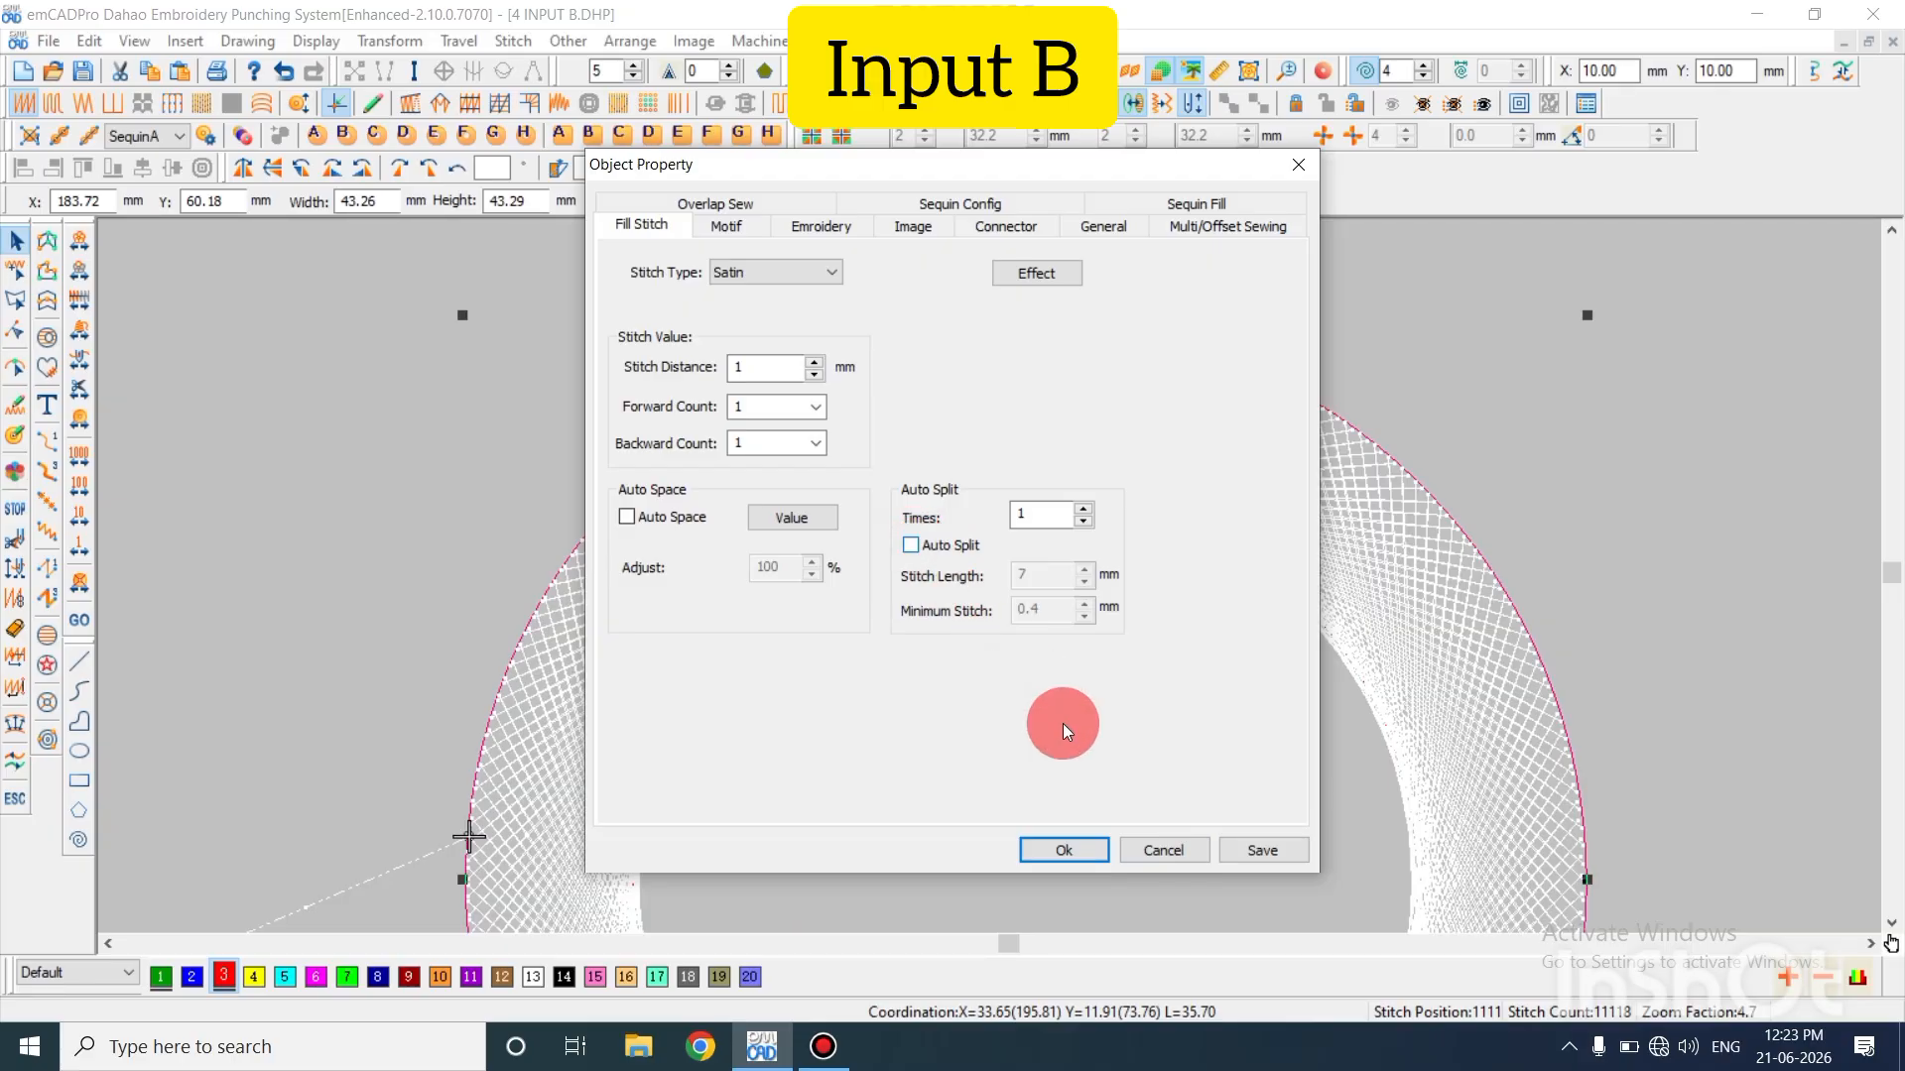
left_click(1048, 851)
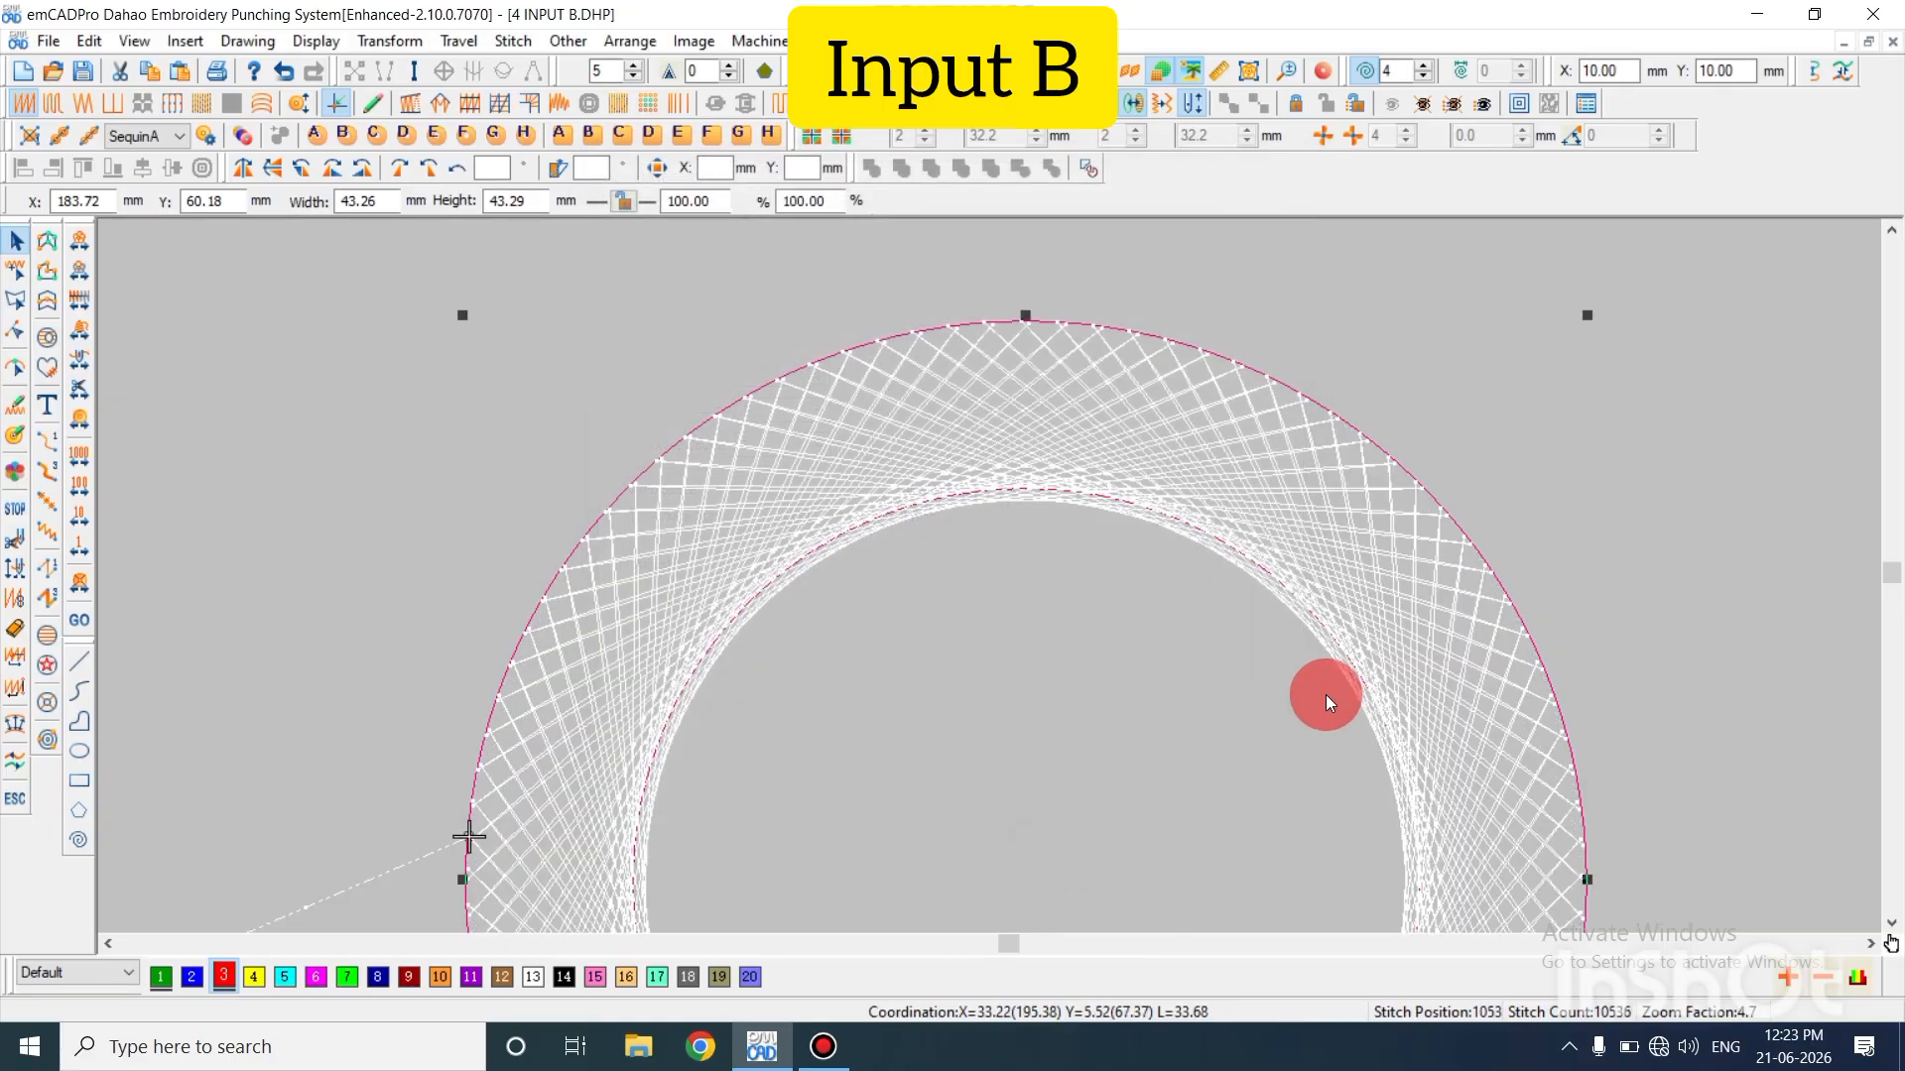
key("Escape")
Examine the ring's respaced stitches up close and compare the plain and realistic thread displays
left_click(1391, 651)
scroll(1391, 651, "up", 2)
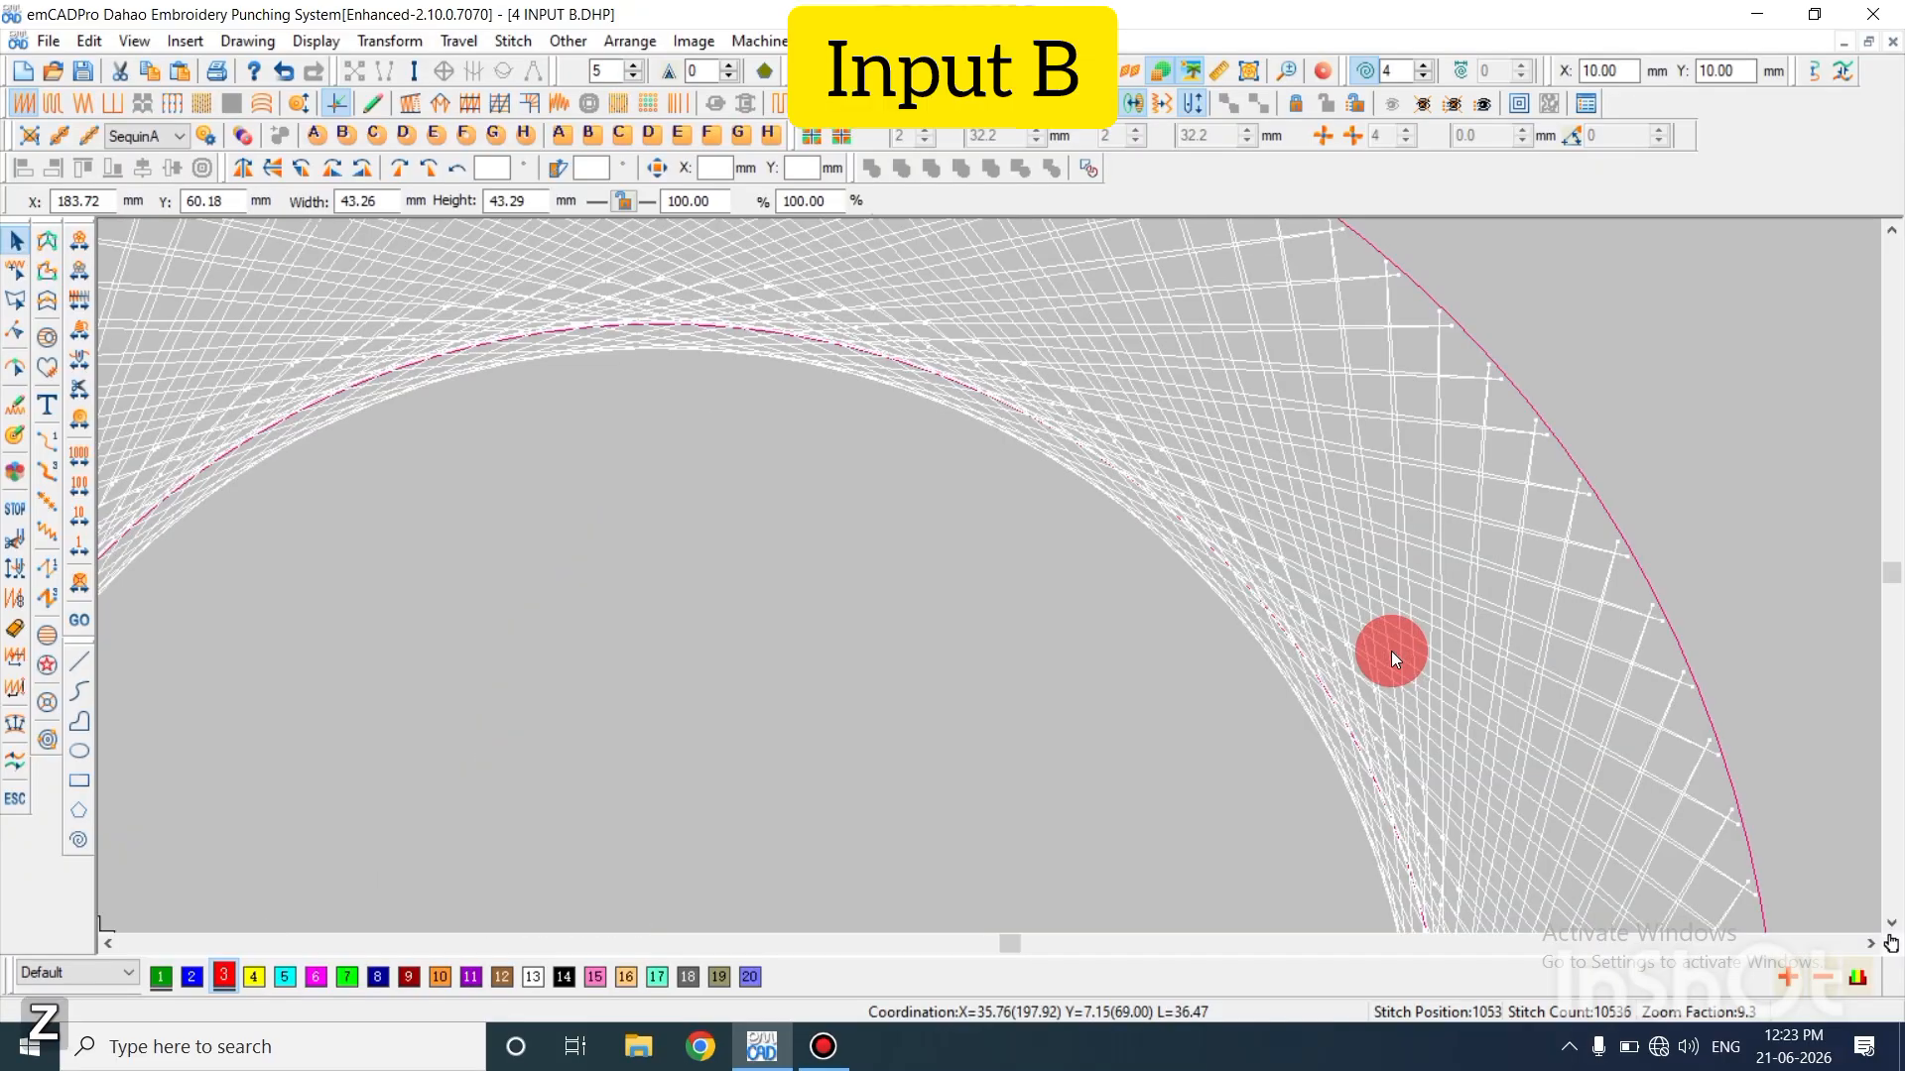
key("shift+z")
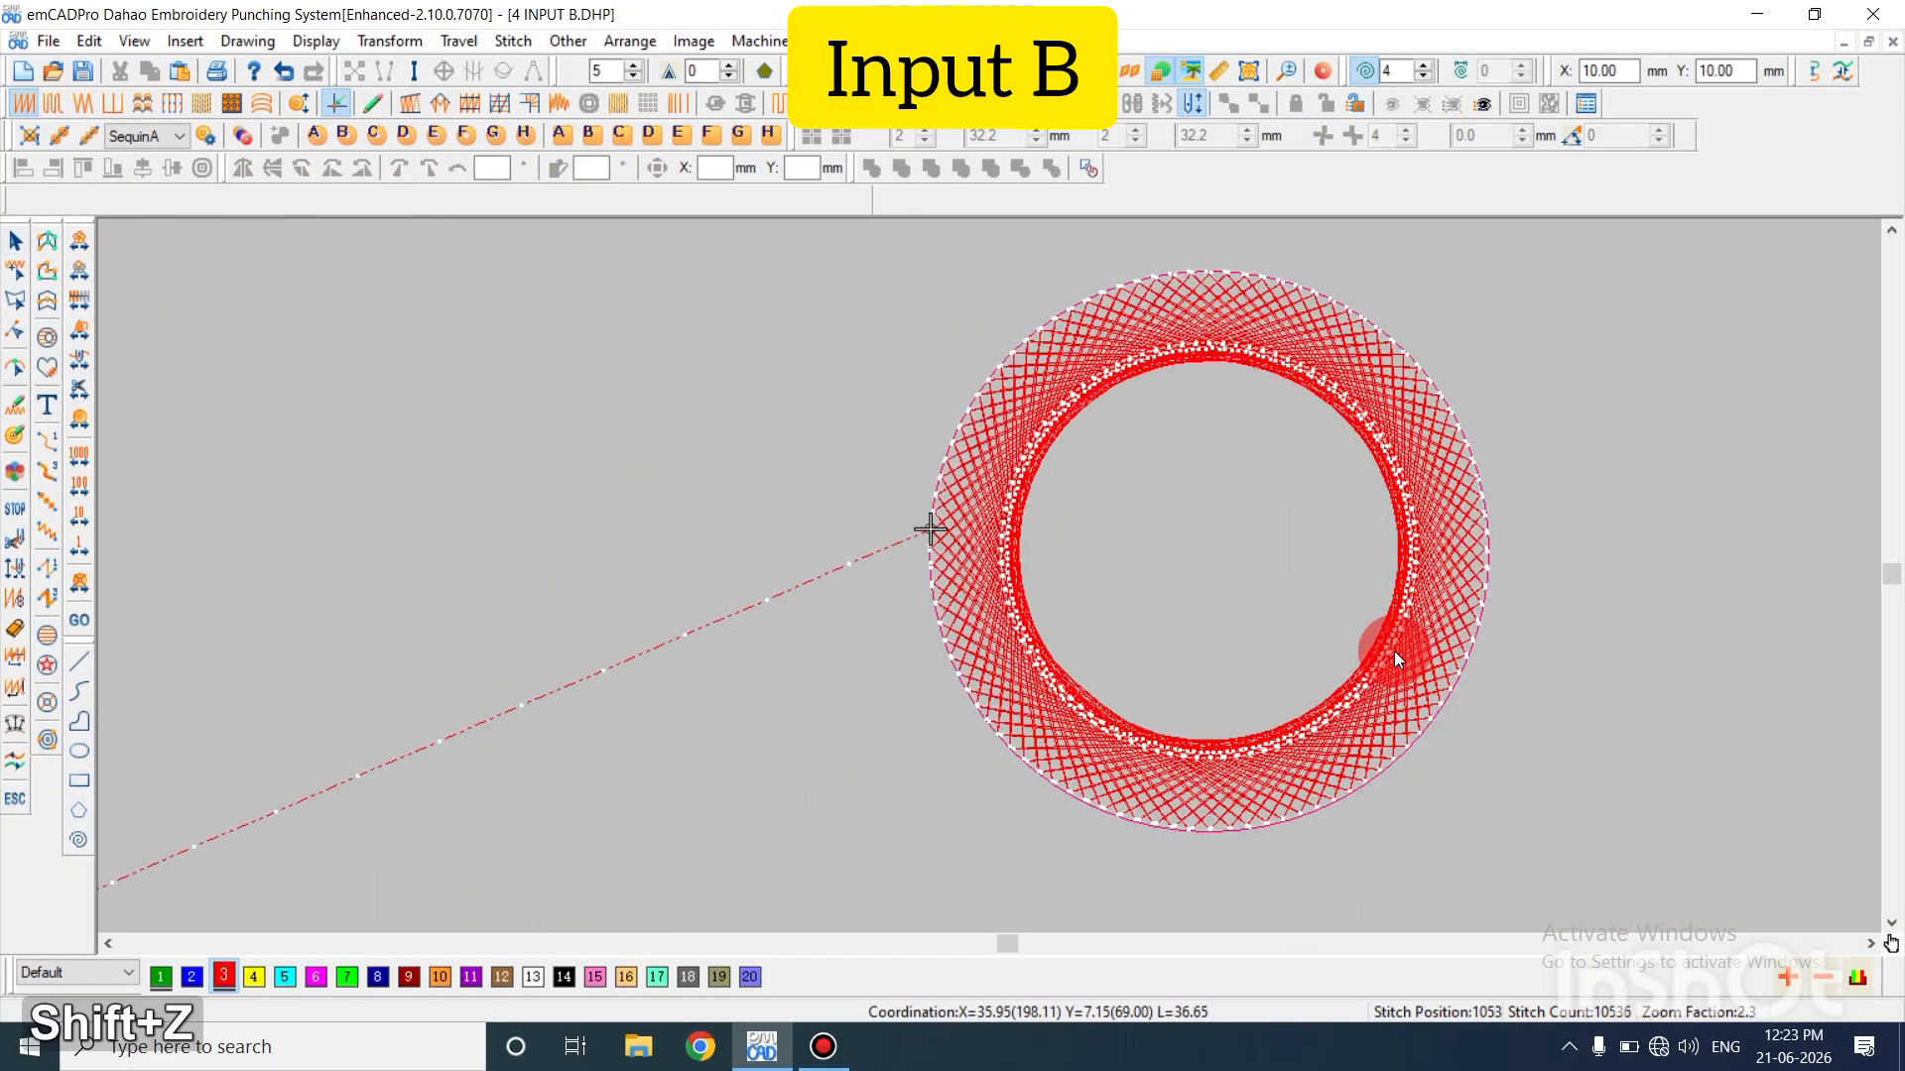
key("z")
key("shift+z")
key("t")
key("t")
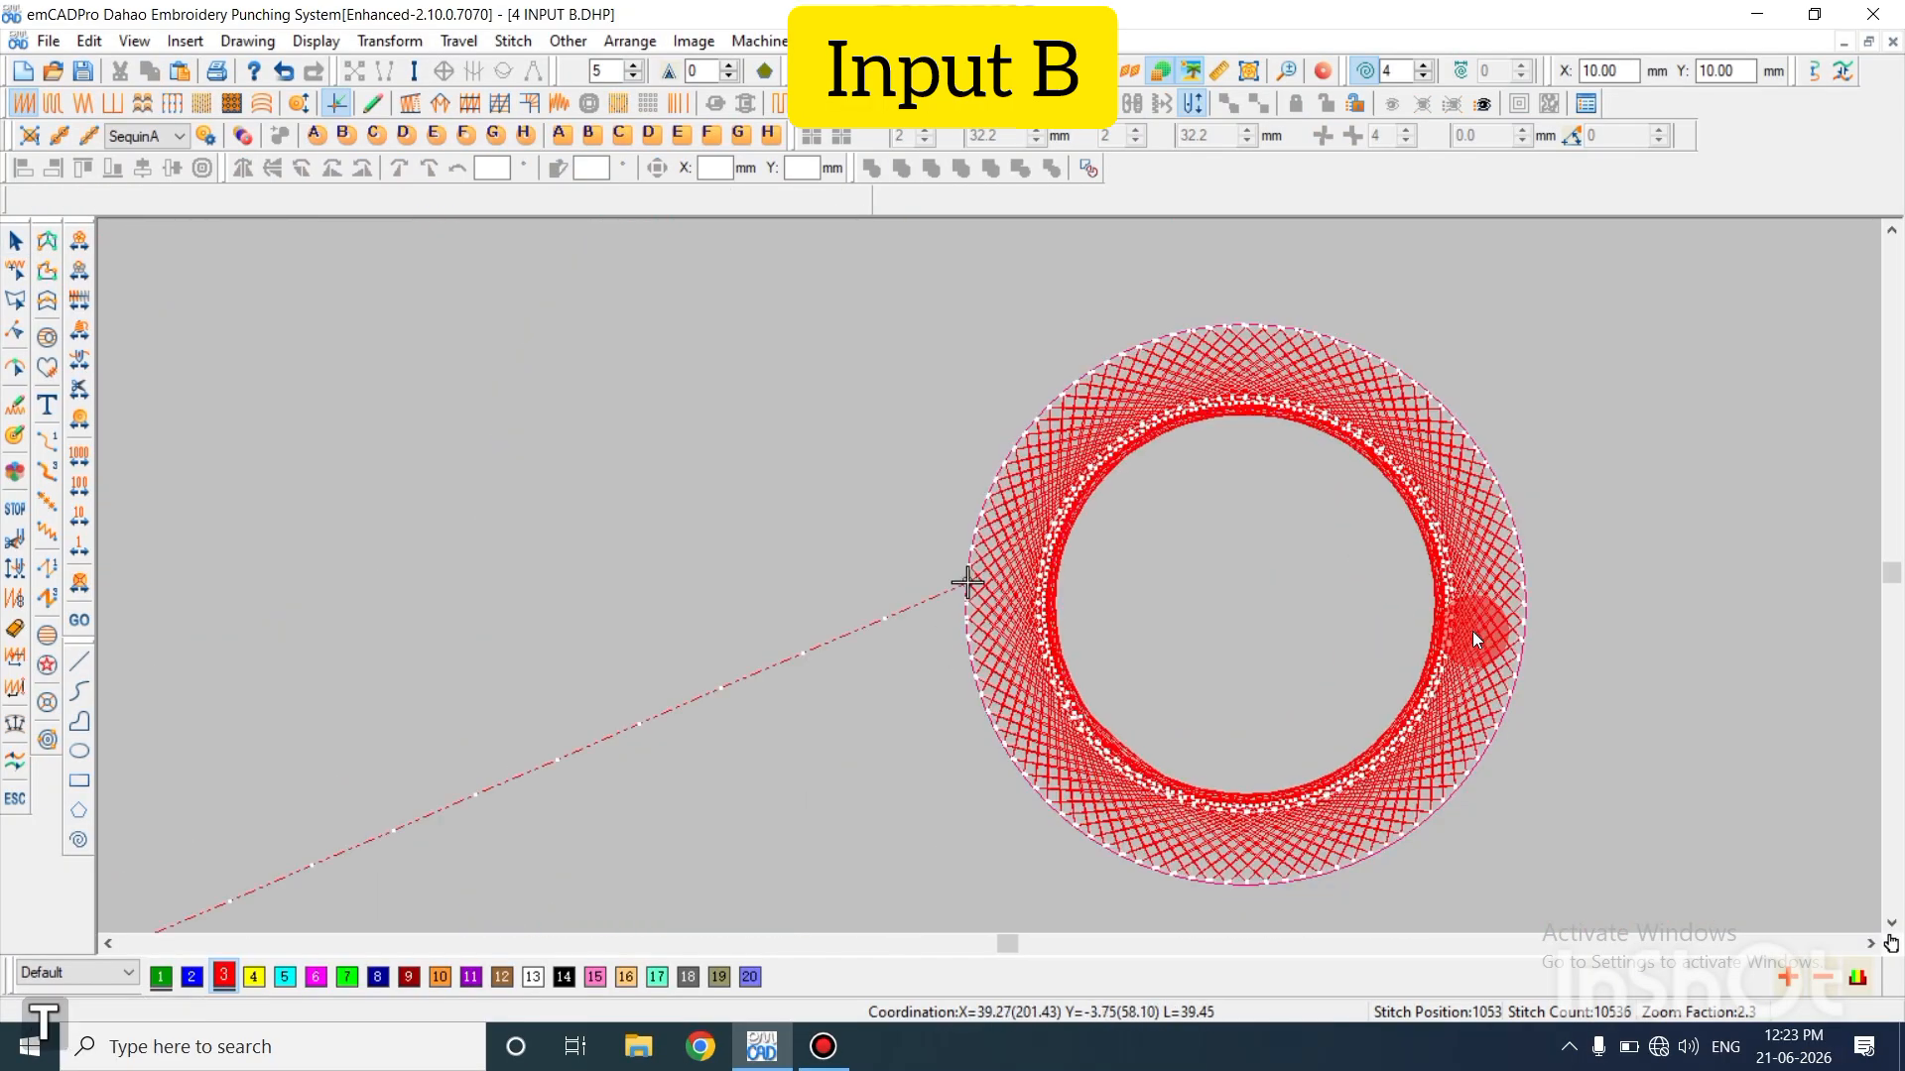
left_click(1461, 621)
key("Escape")
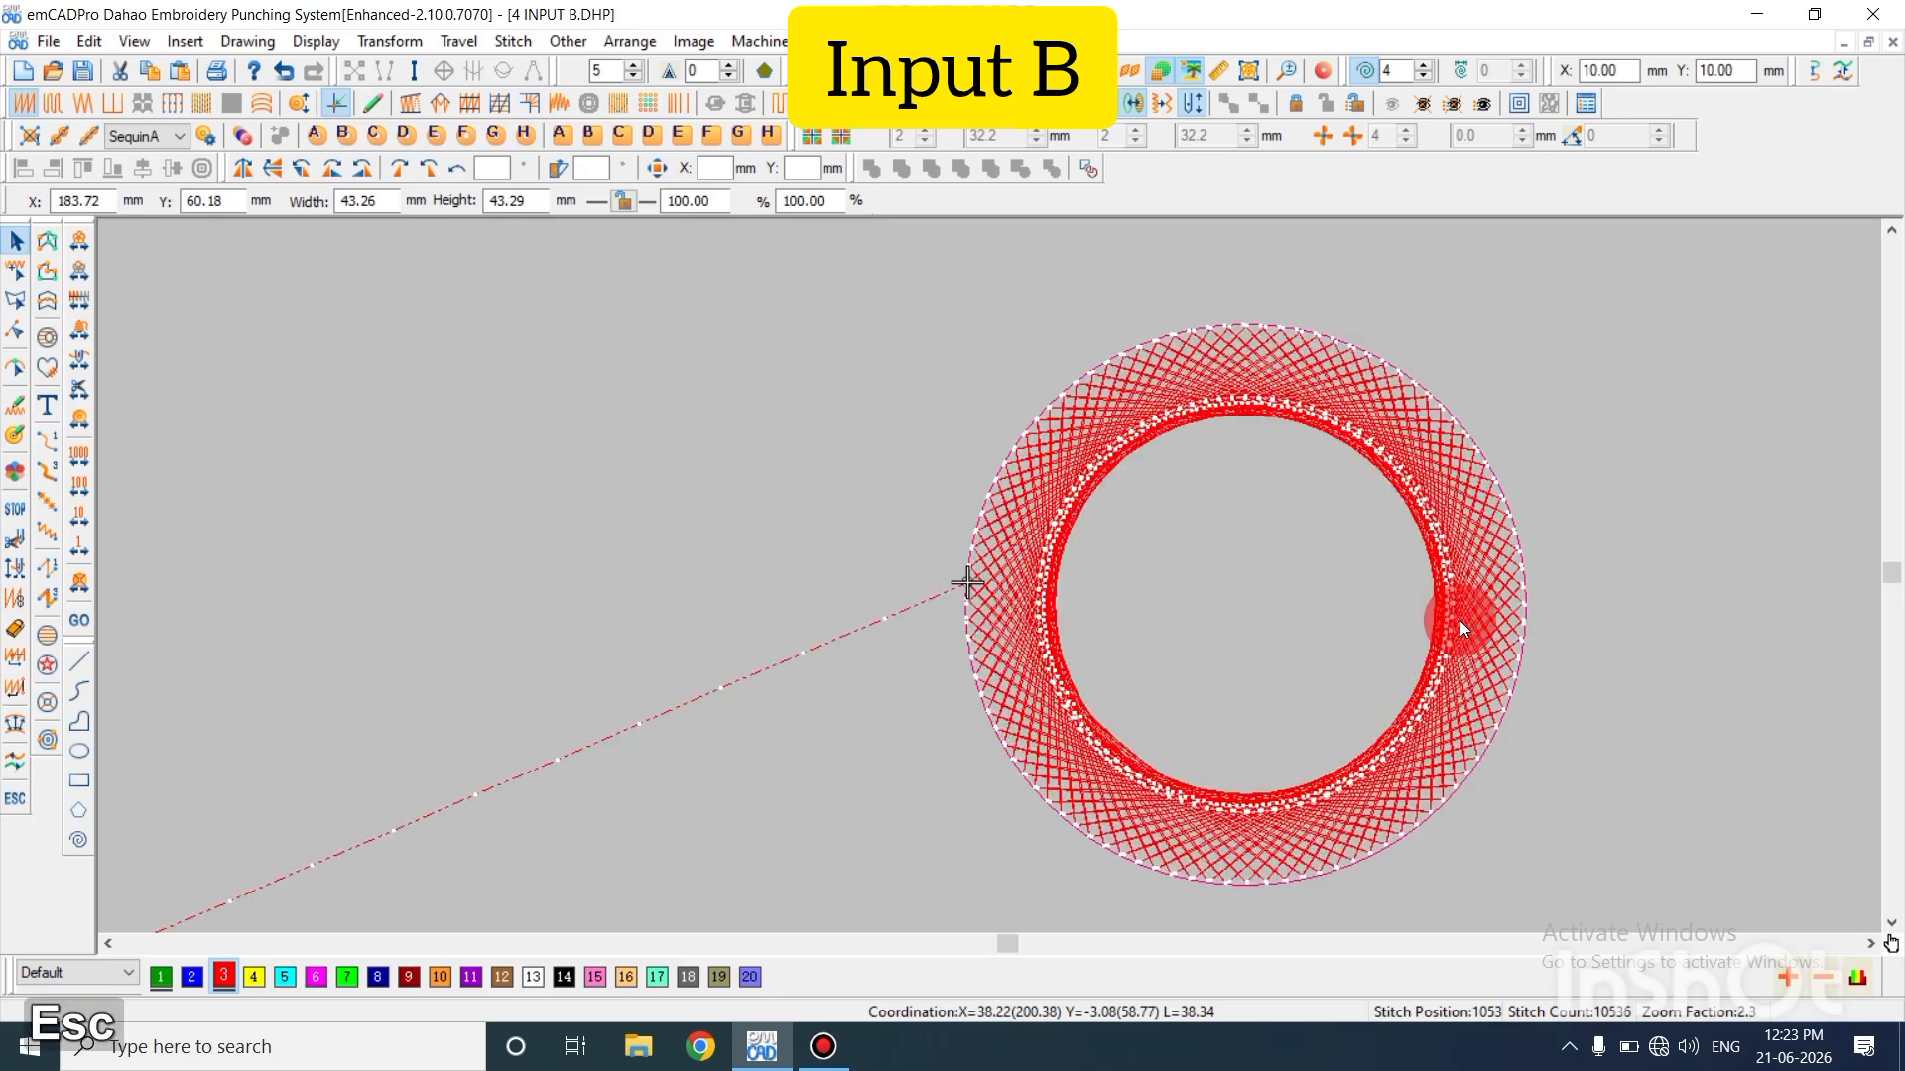
key("z")
key("shift+z")
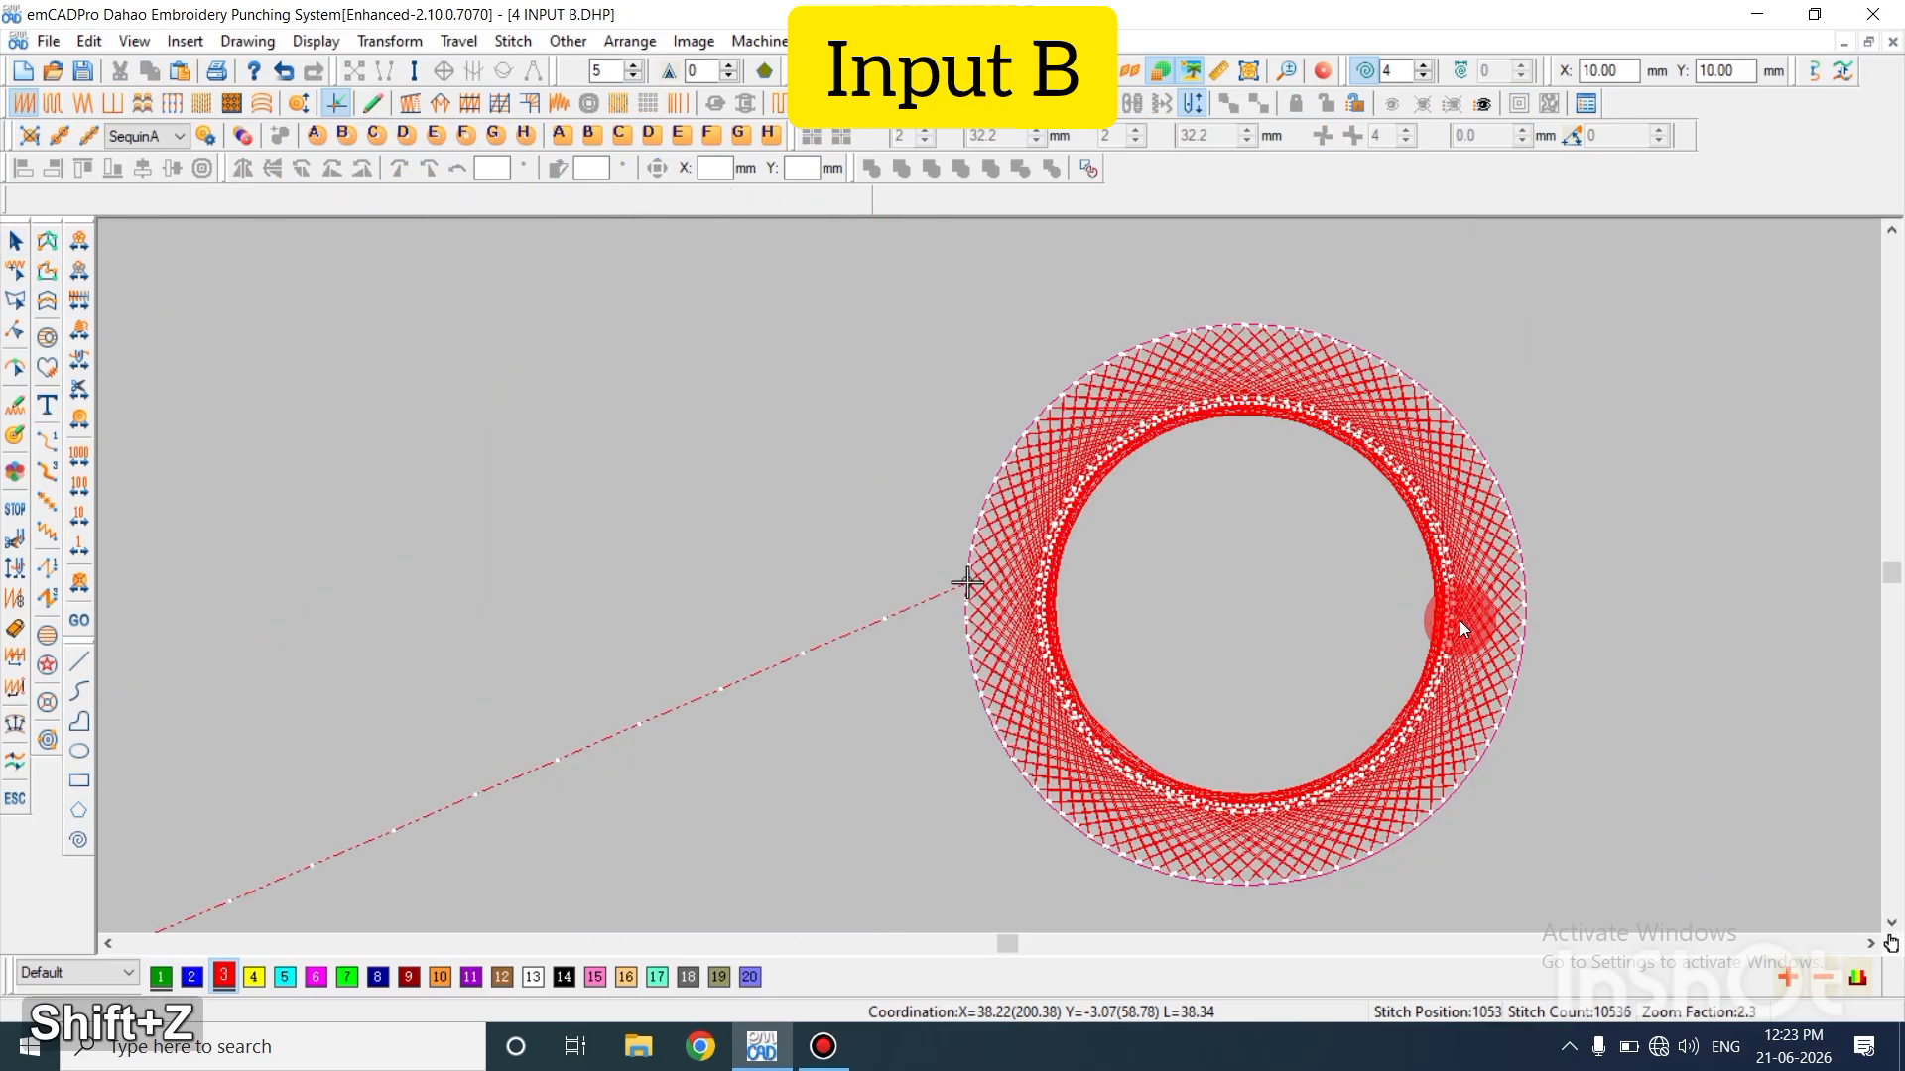
key("t")
left_click(1491, 619)
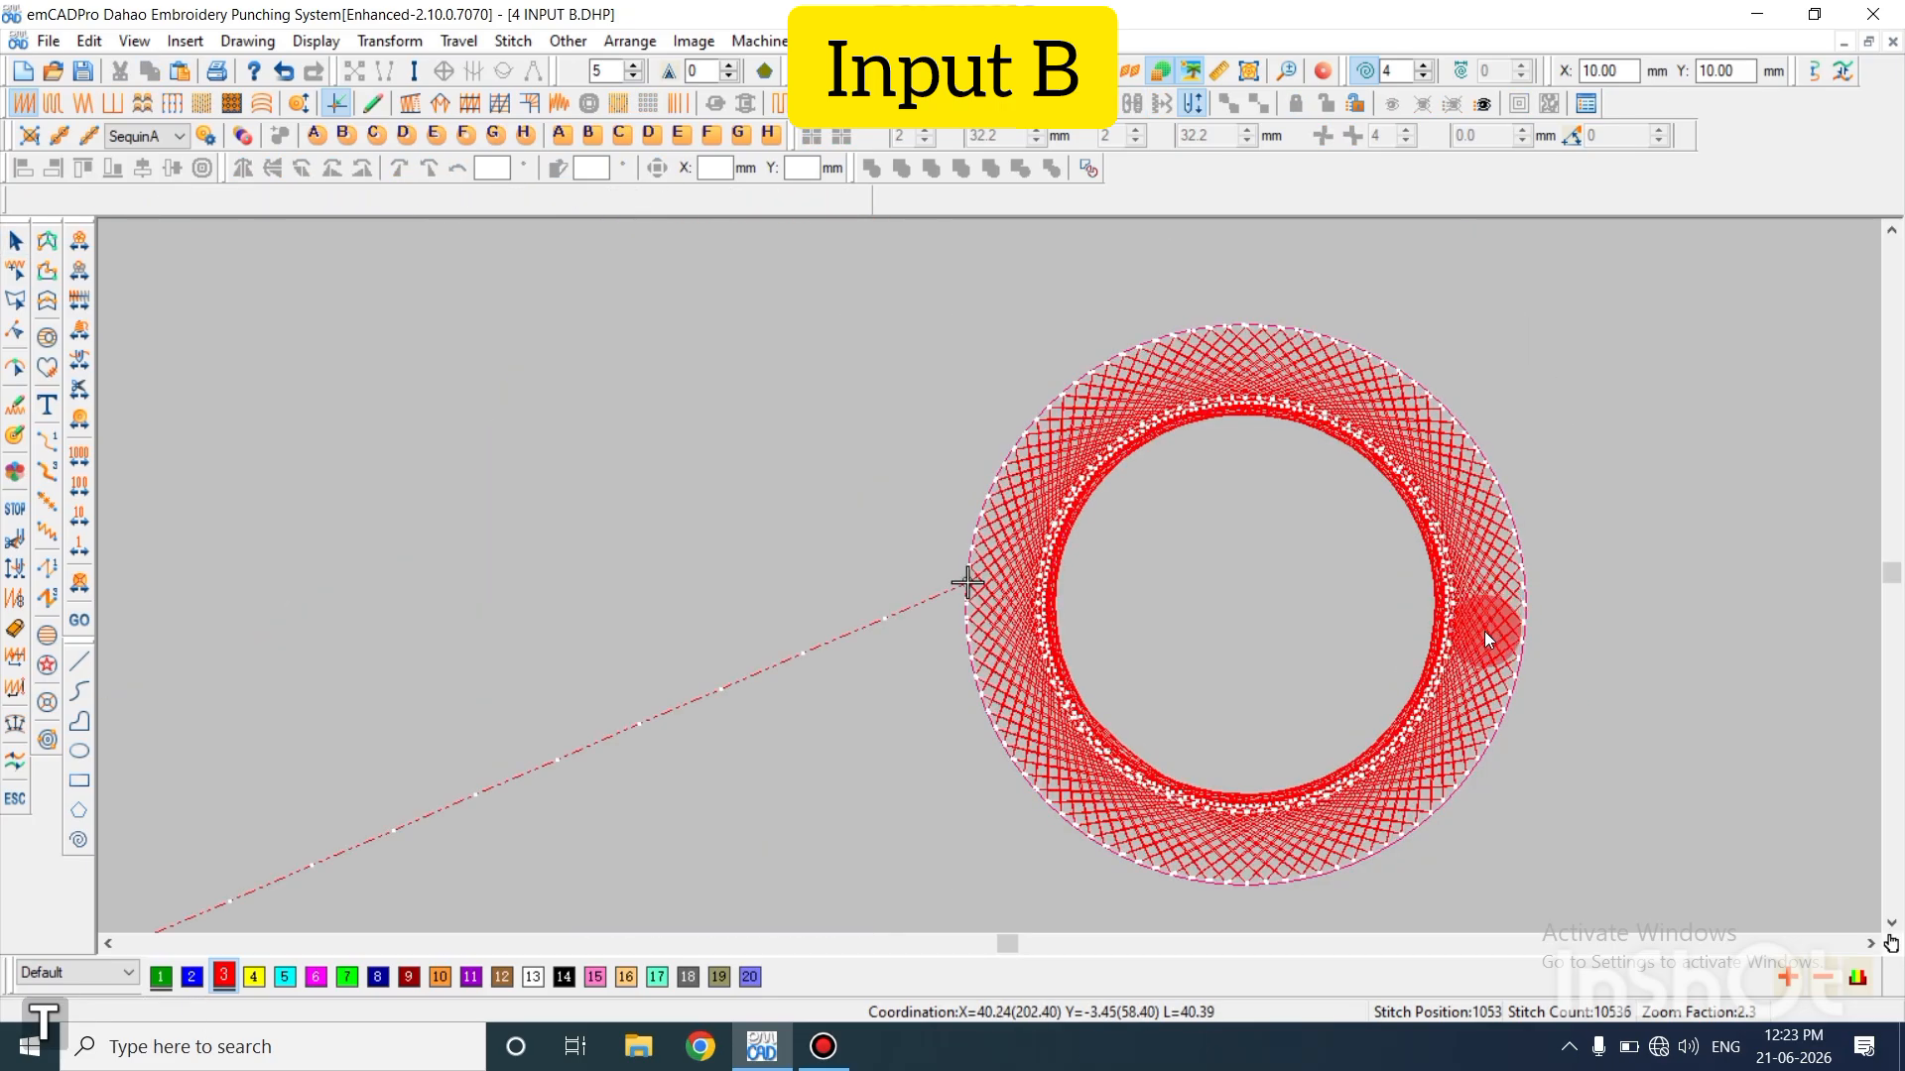
key("Escape")
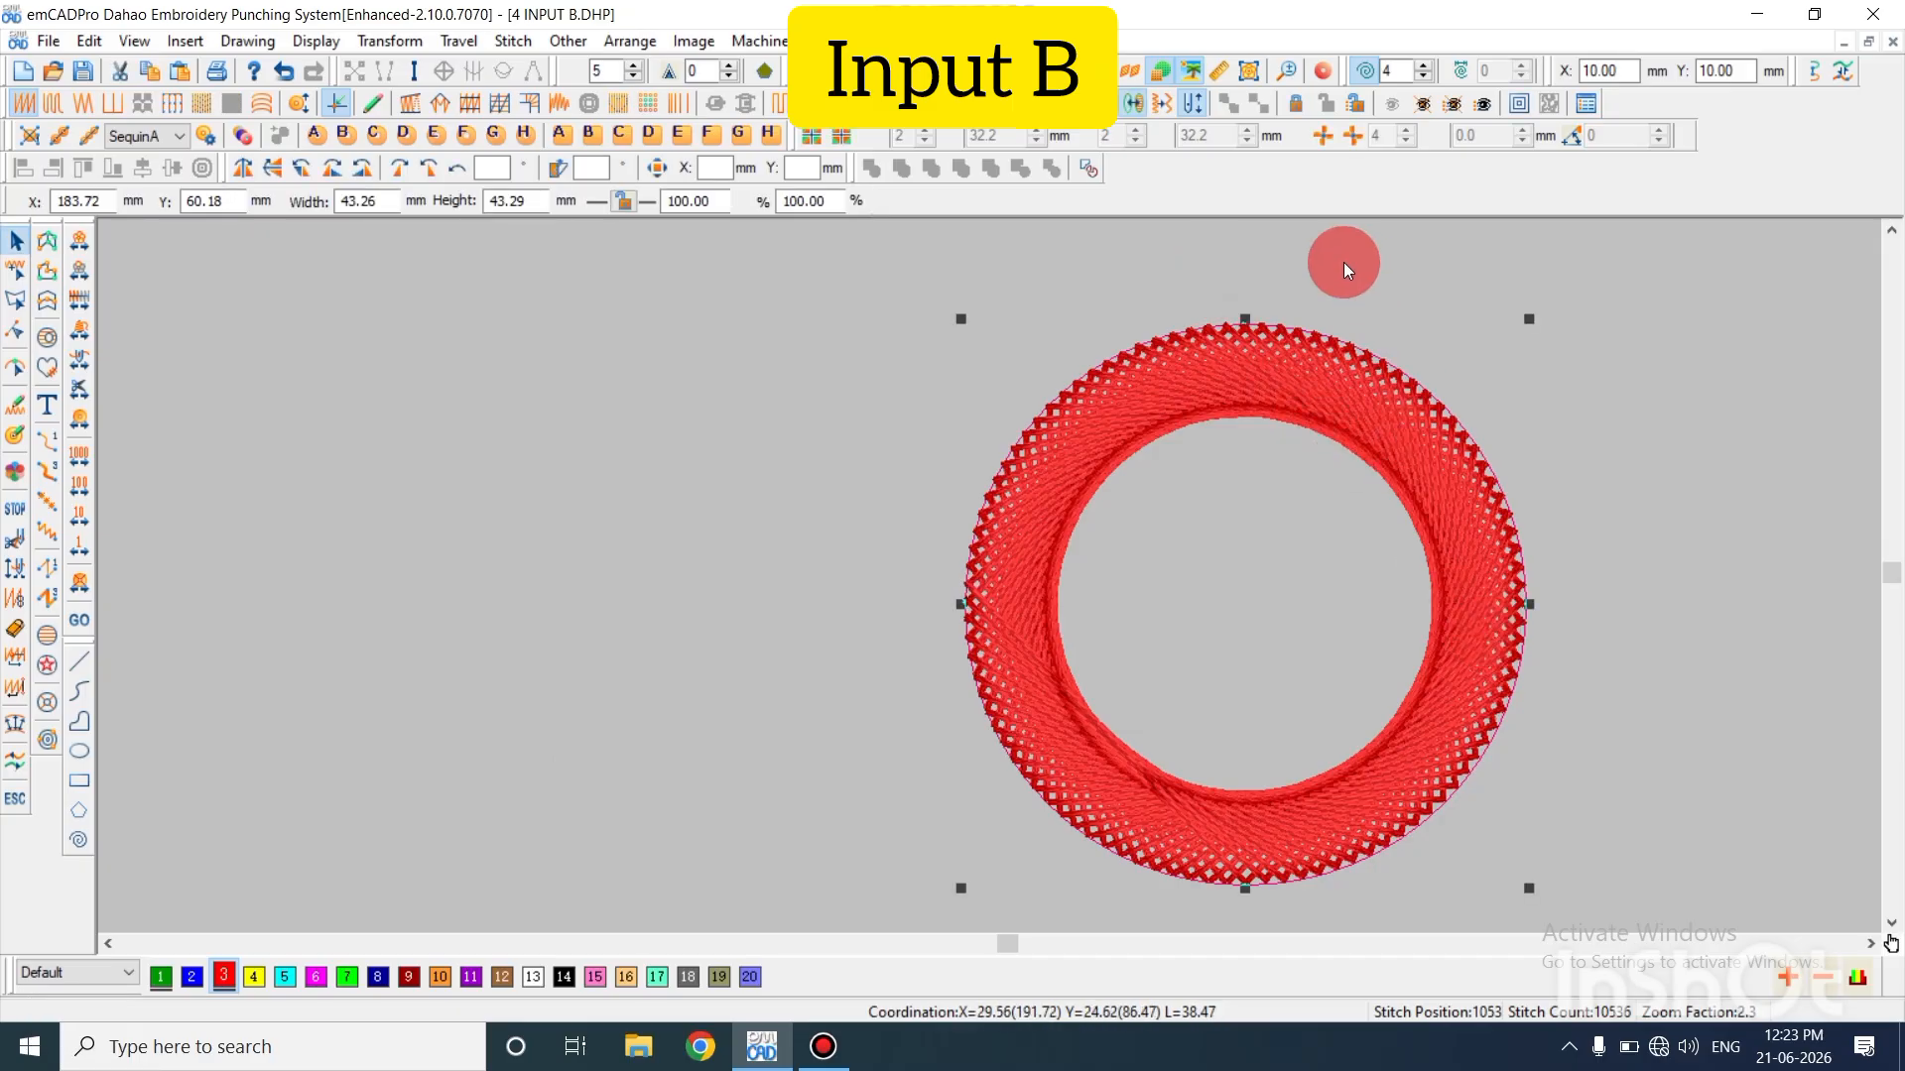
Check the selected ring's stitch count in the Process settings and close them without changes
left_click(1165, 106)
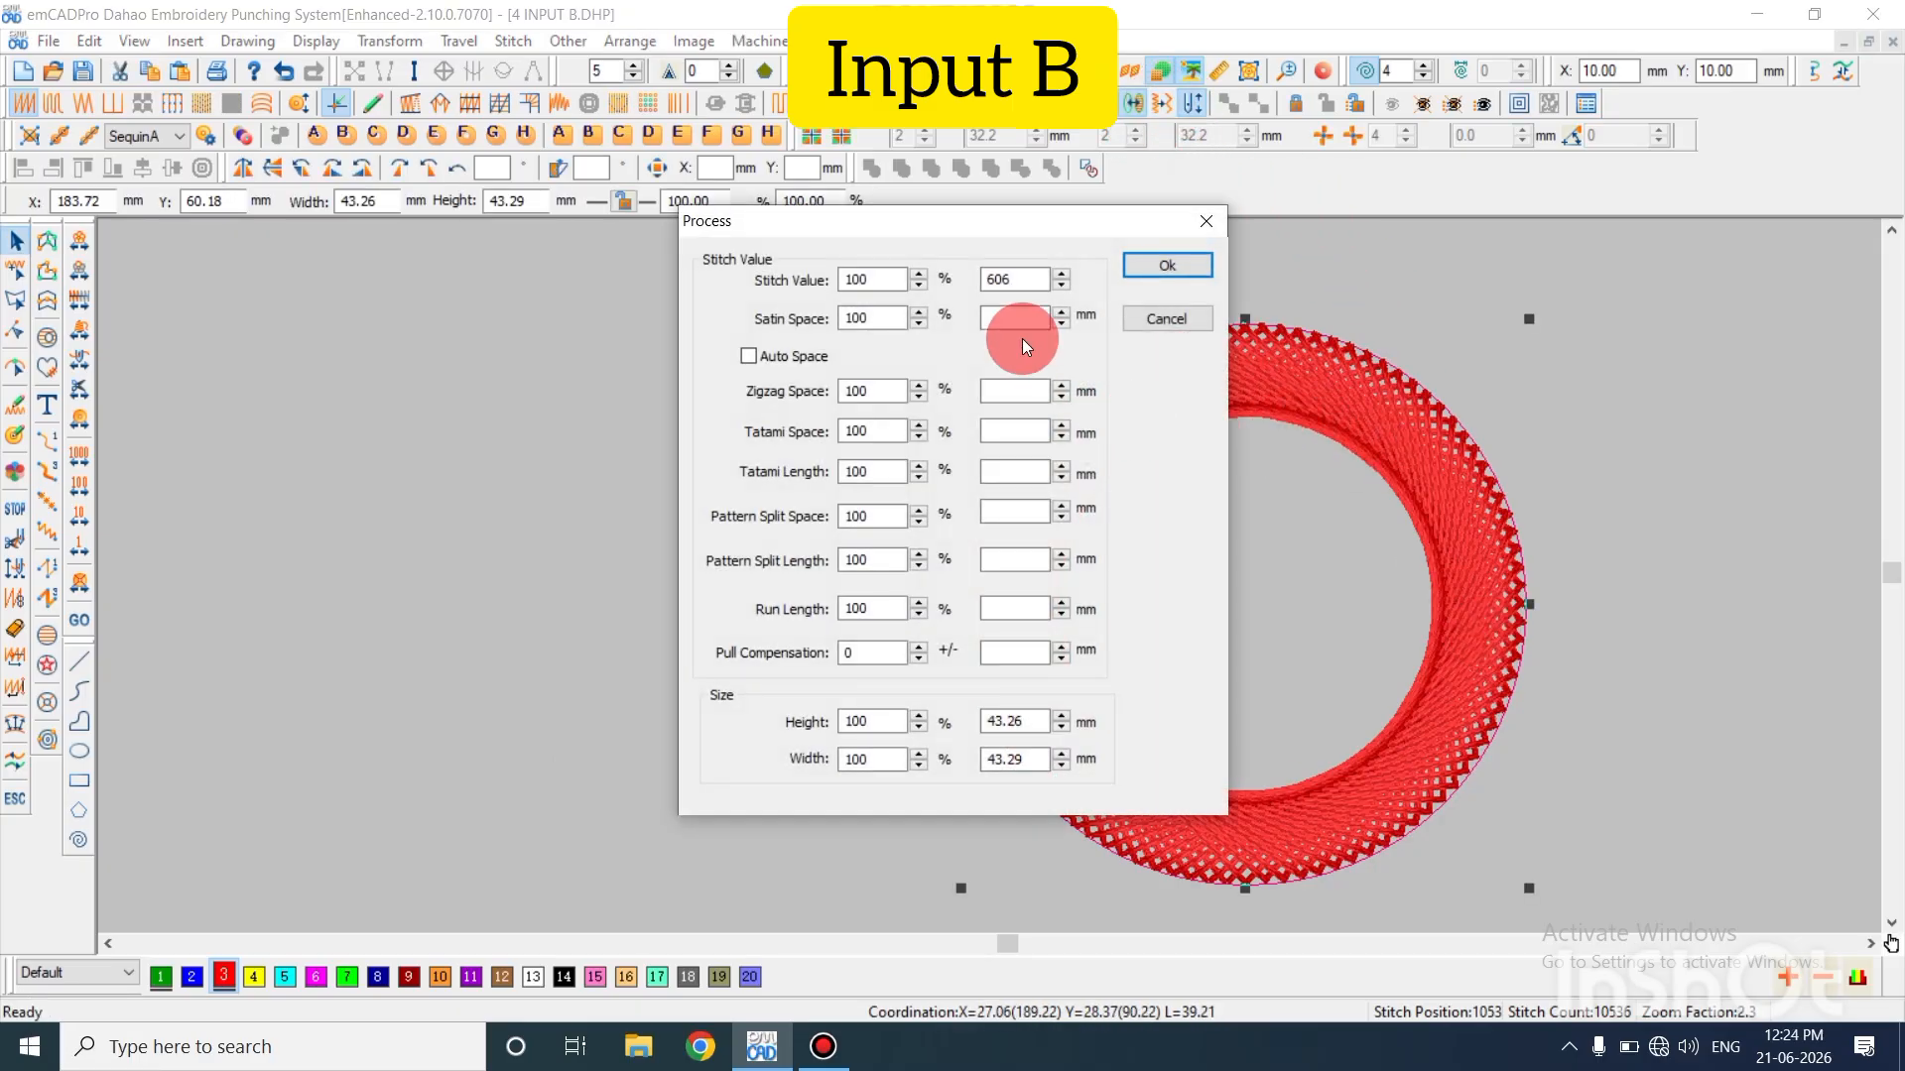
left_click(995, 282)
left_click(1166, 319)
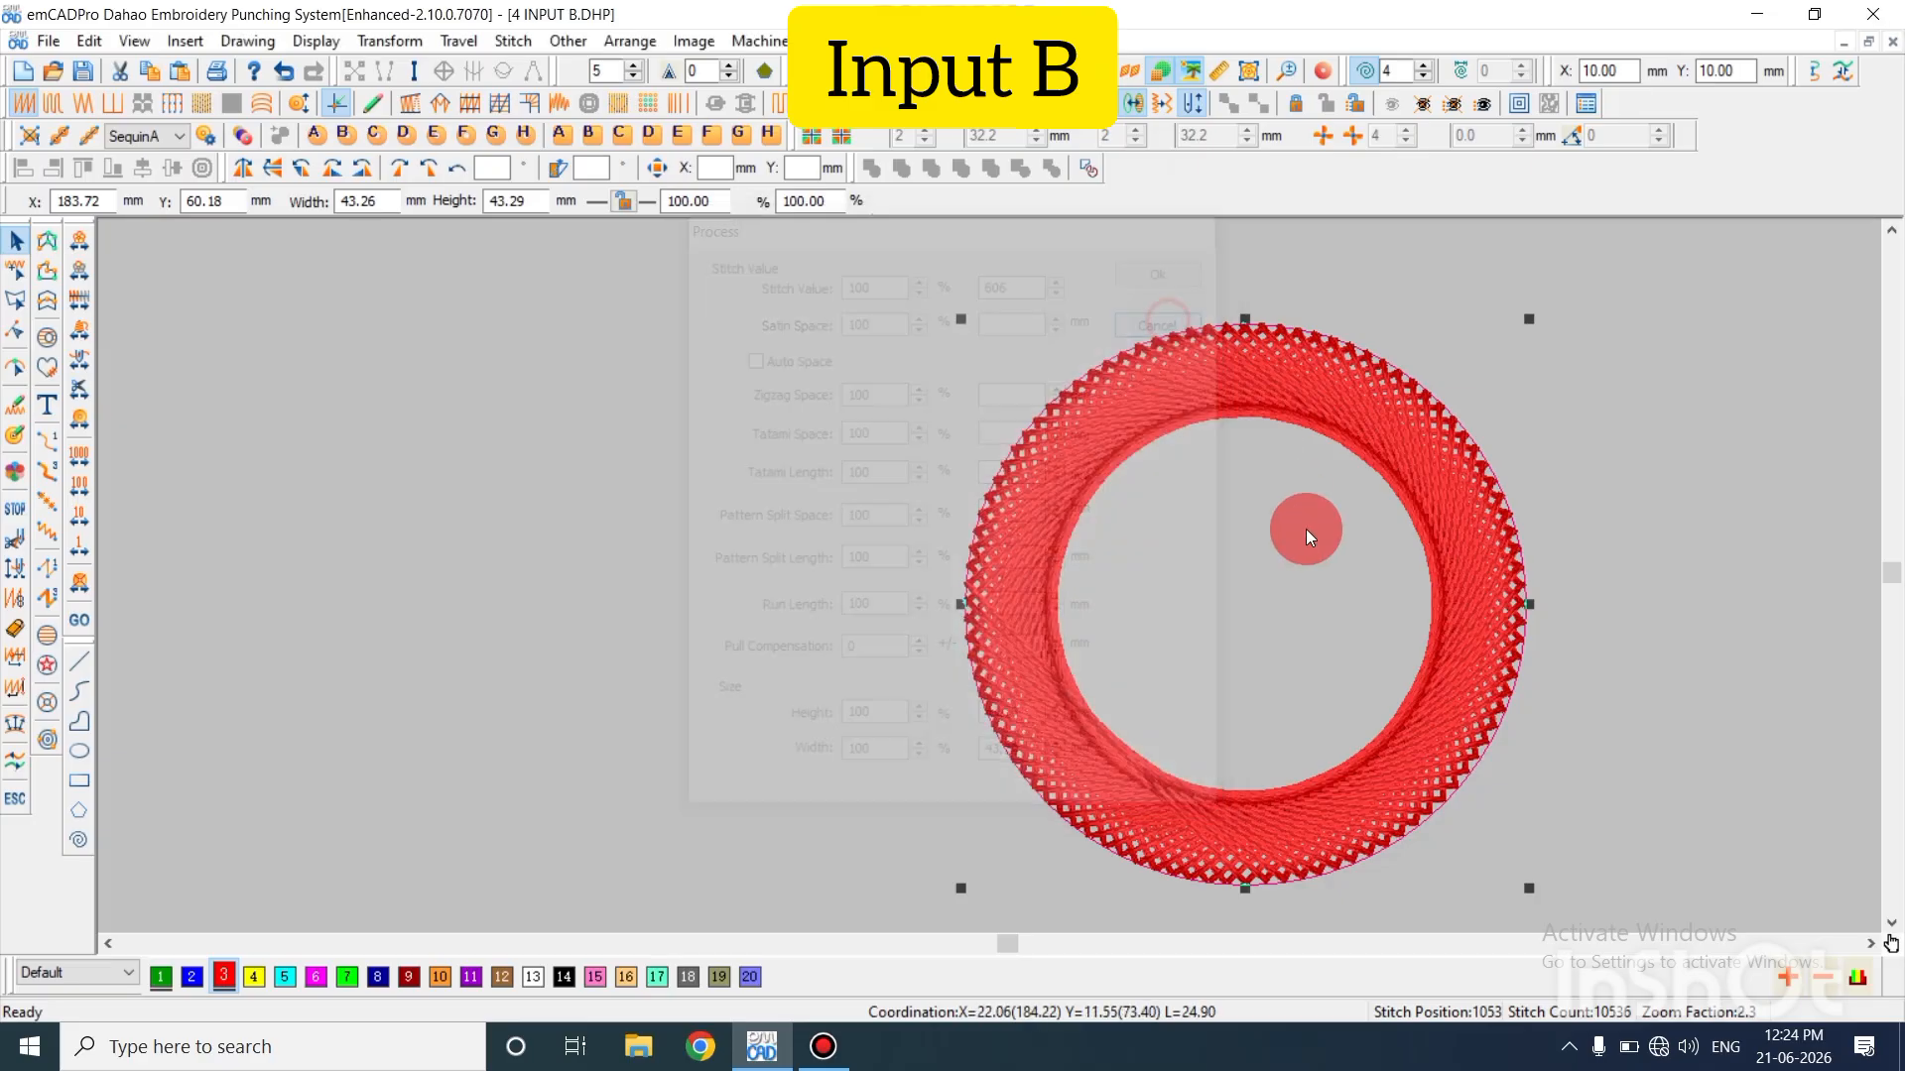
key("Escape")
Check the ring's overall size and examine its crossing stitches in the plain thread display
left_click(1413, 522)
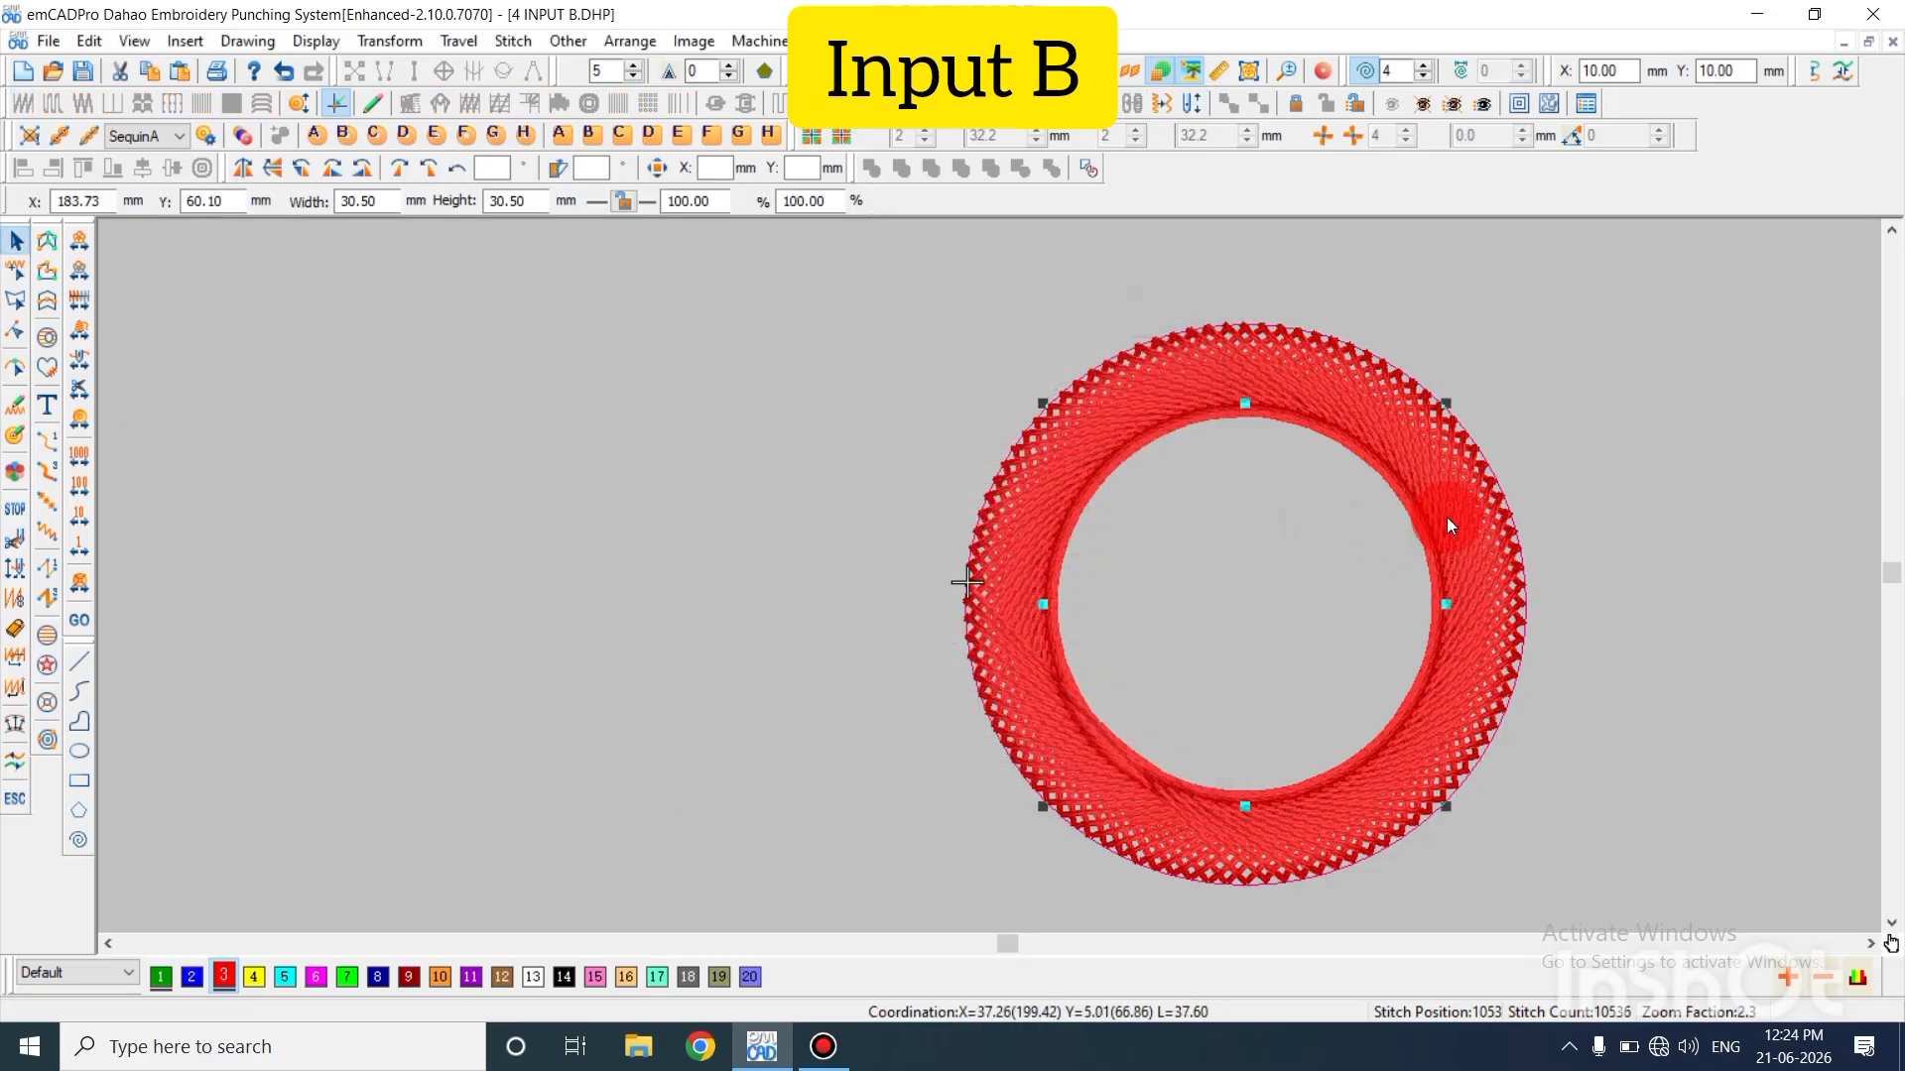
key("Escape")
key("t")
left_click(1458, 527)
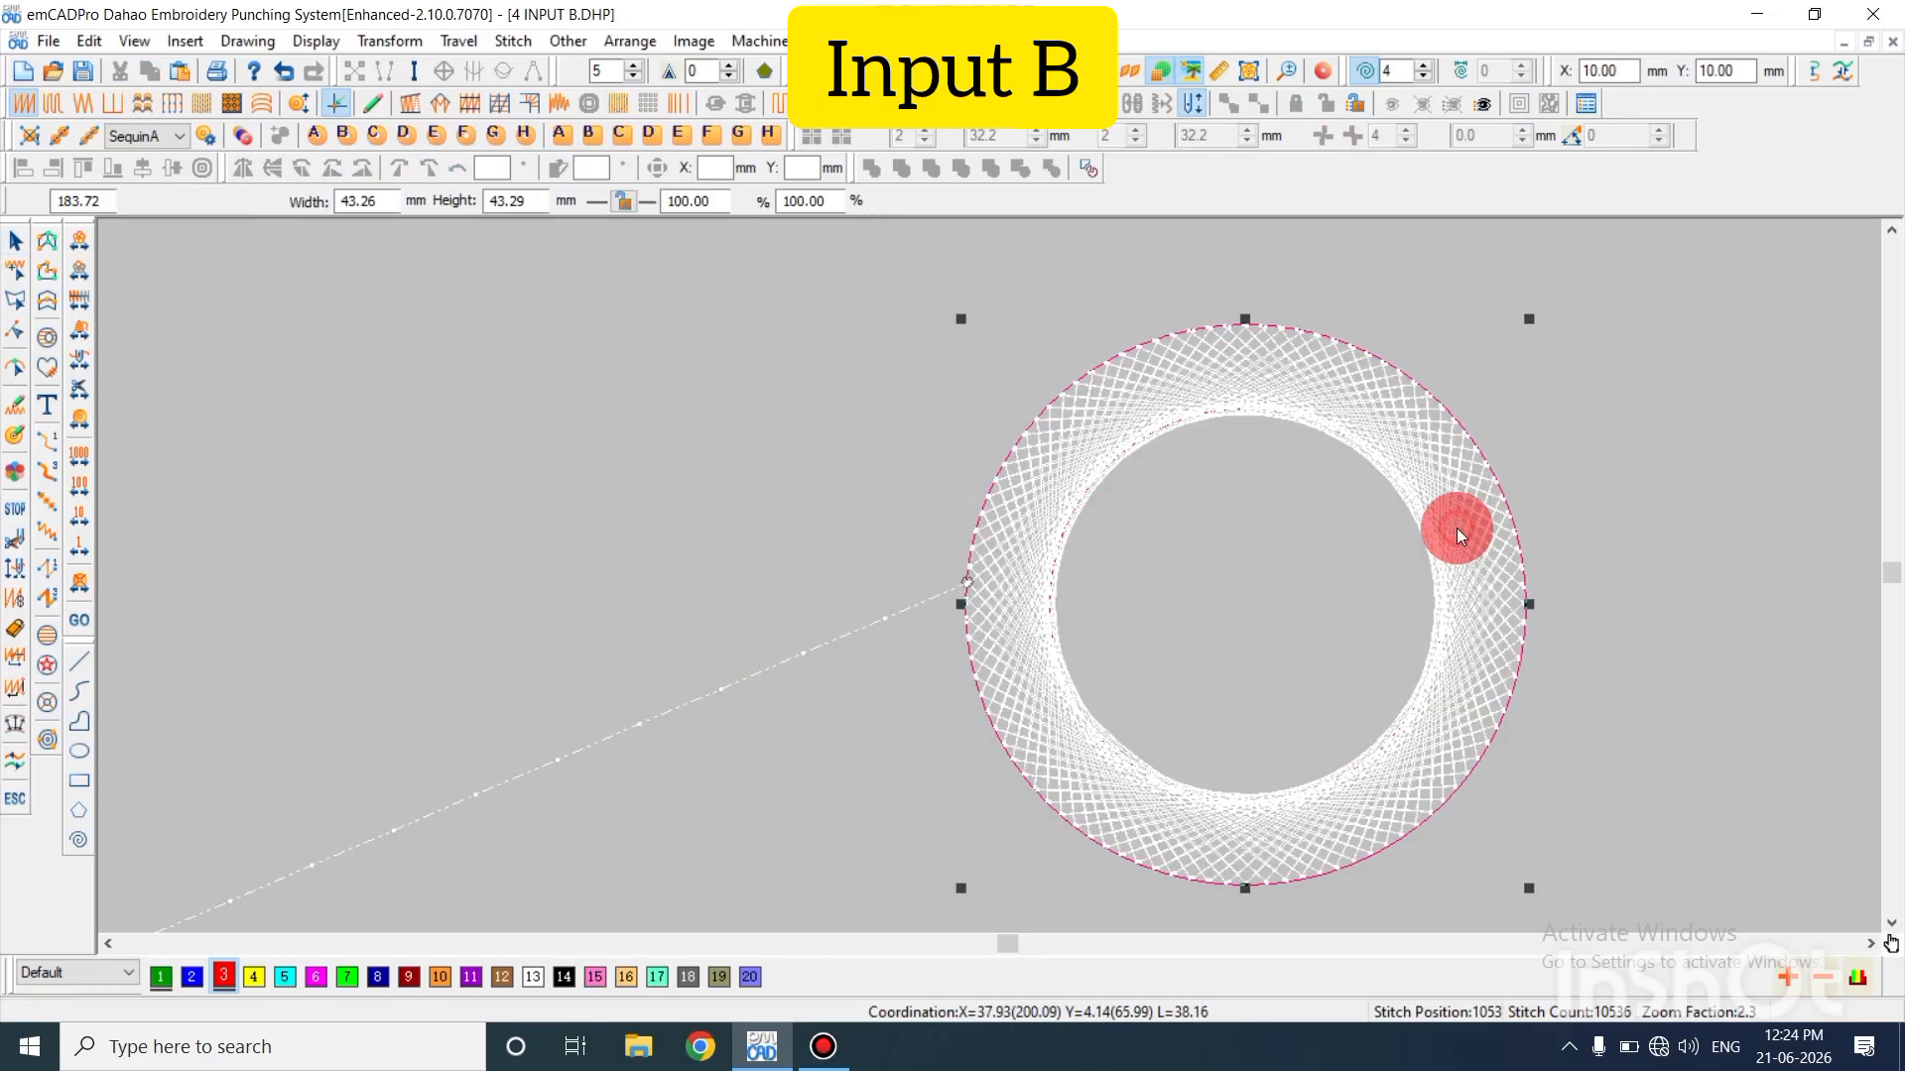
key("Escape")
left_click(1482, 551)
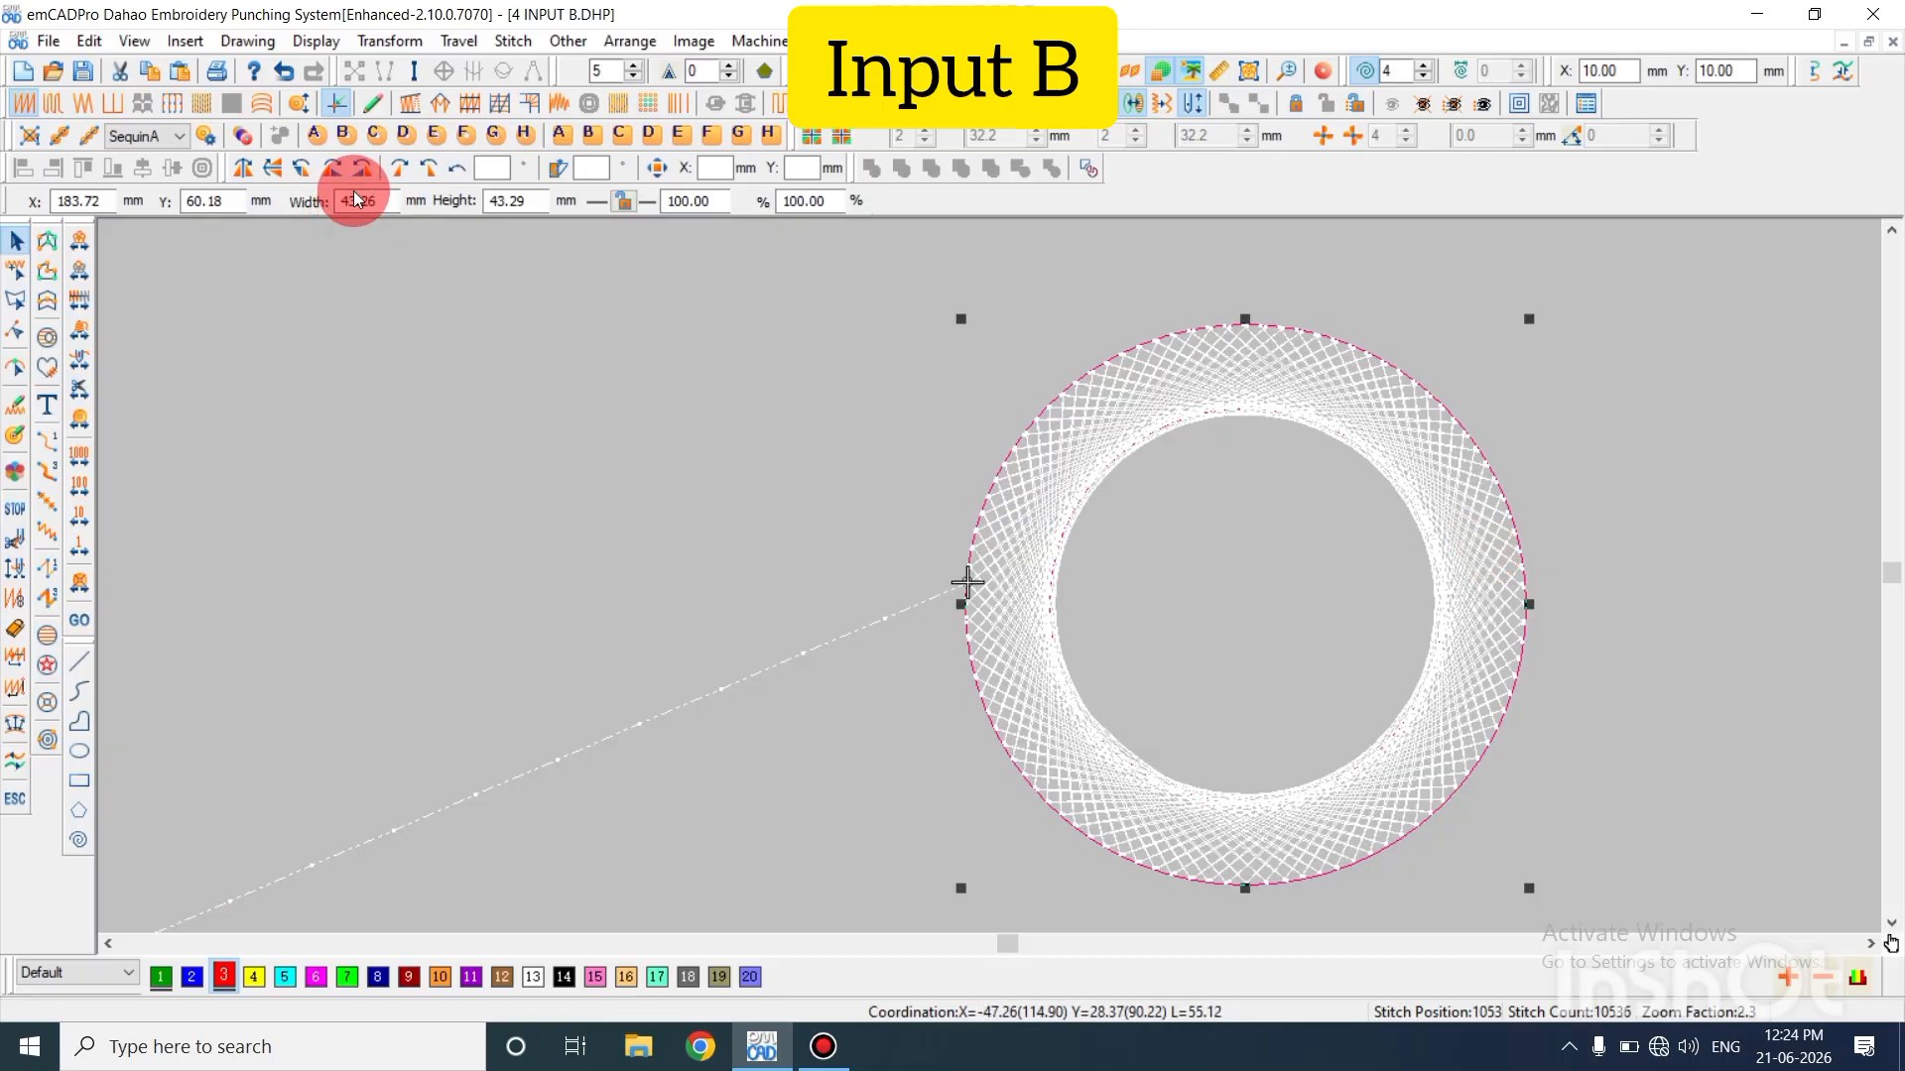
key("Escape")
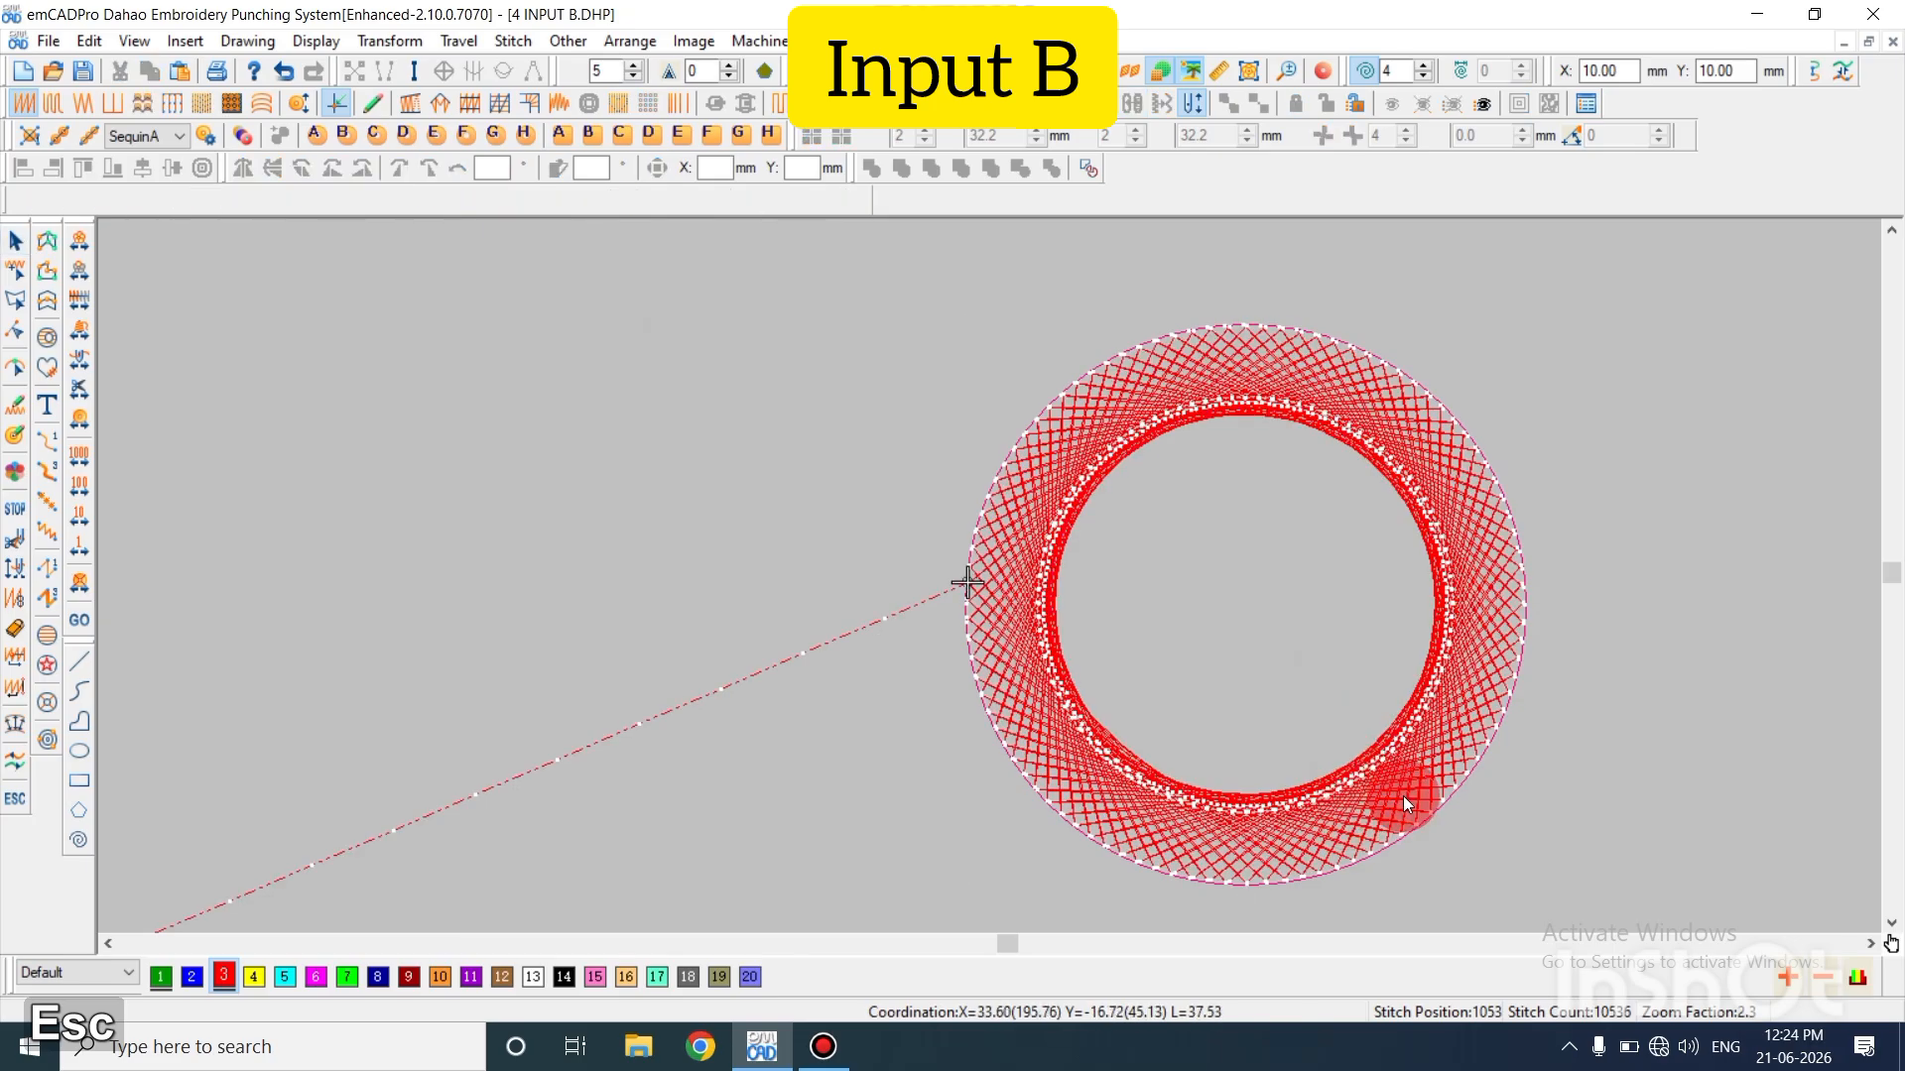
left_click(1403, 796)
key("Escape")
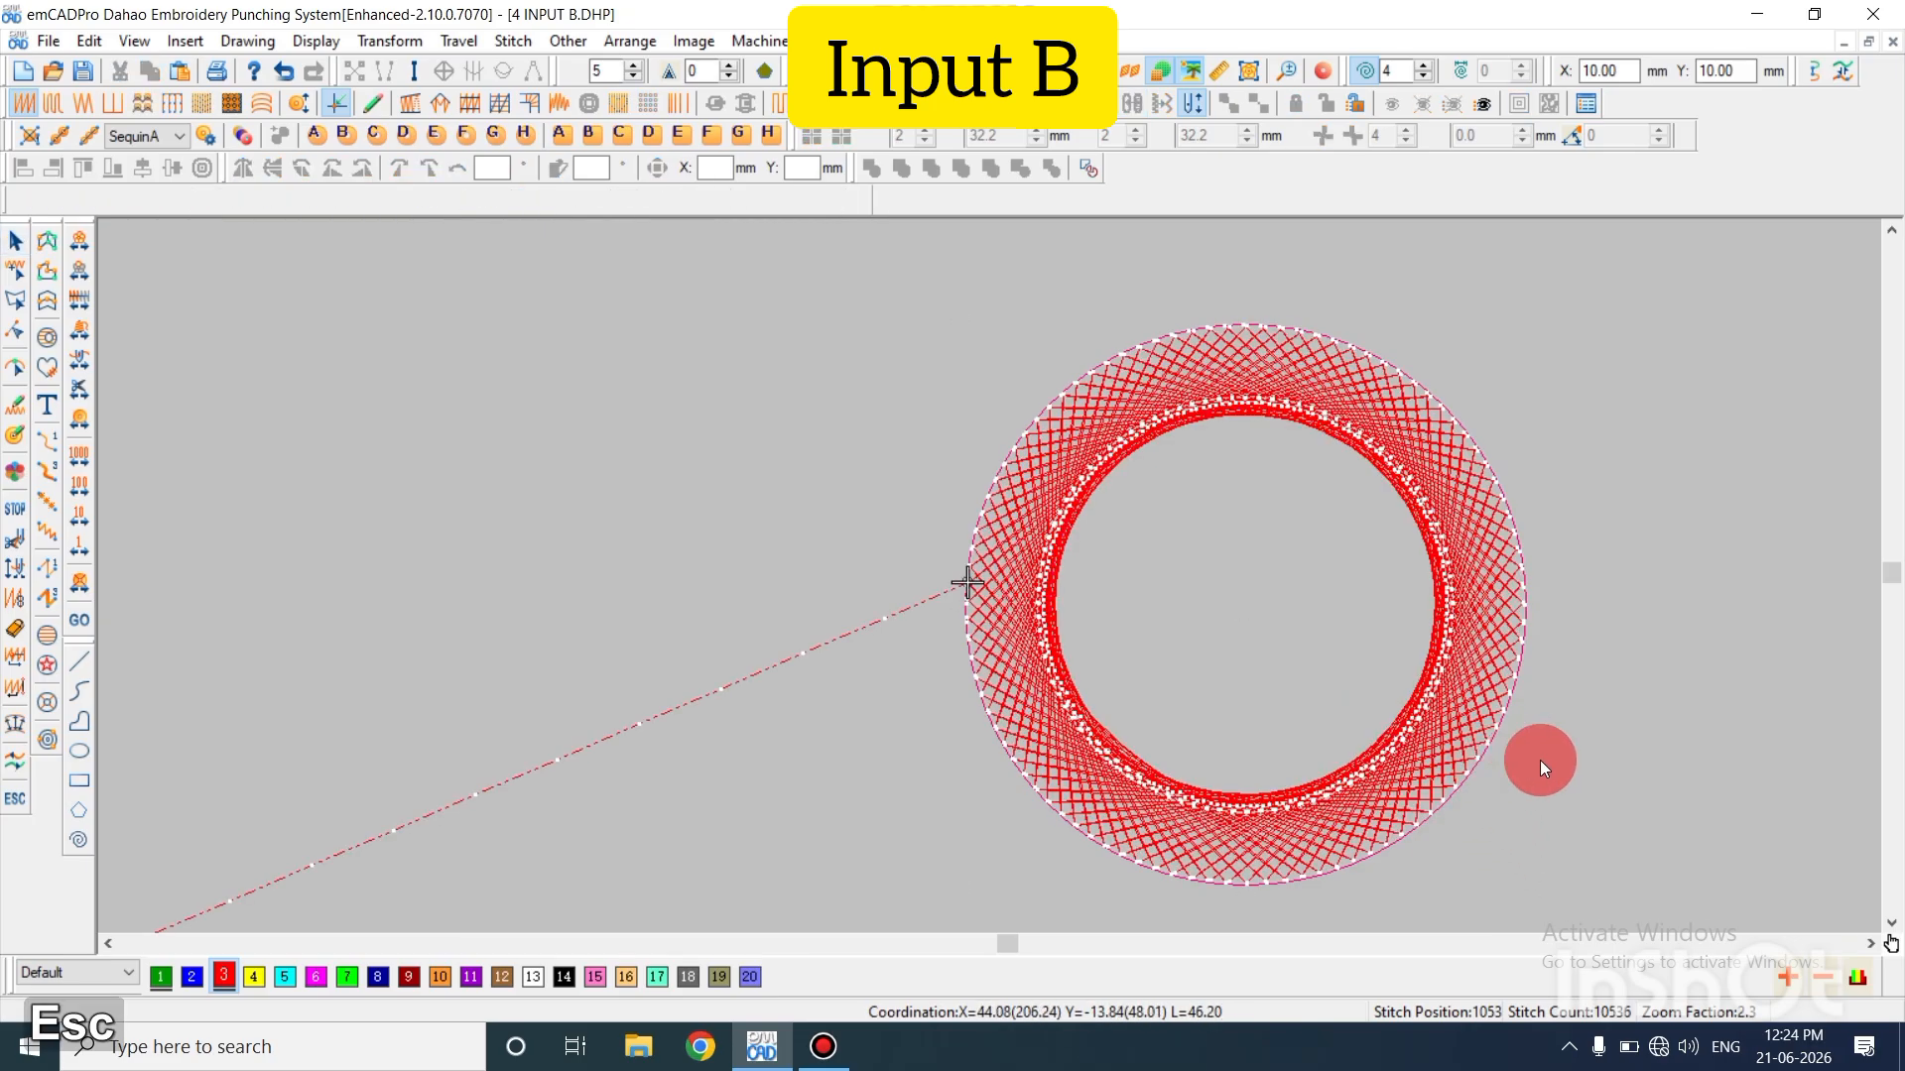
scroll(1540, 760, "up", 2)
scroll(1220, 759, "up", 2)
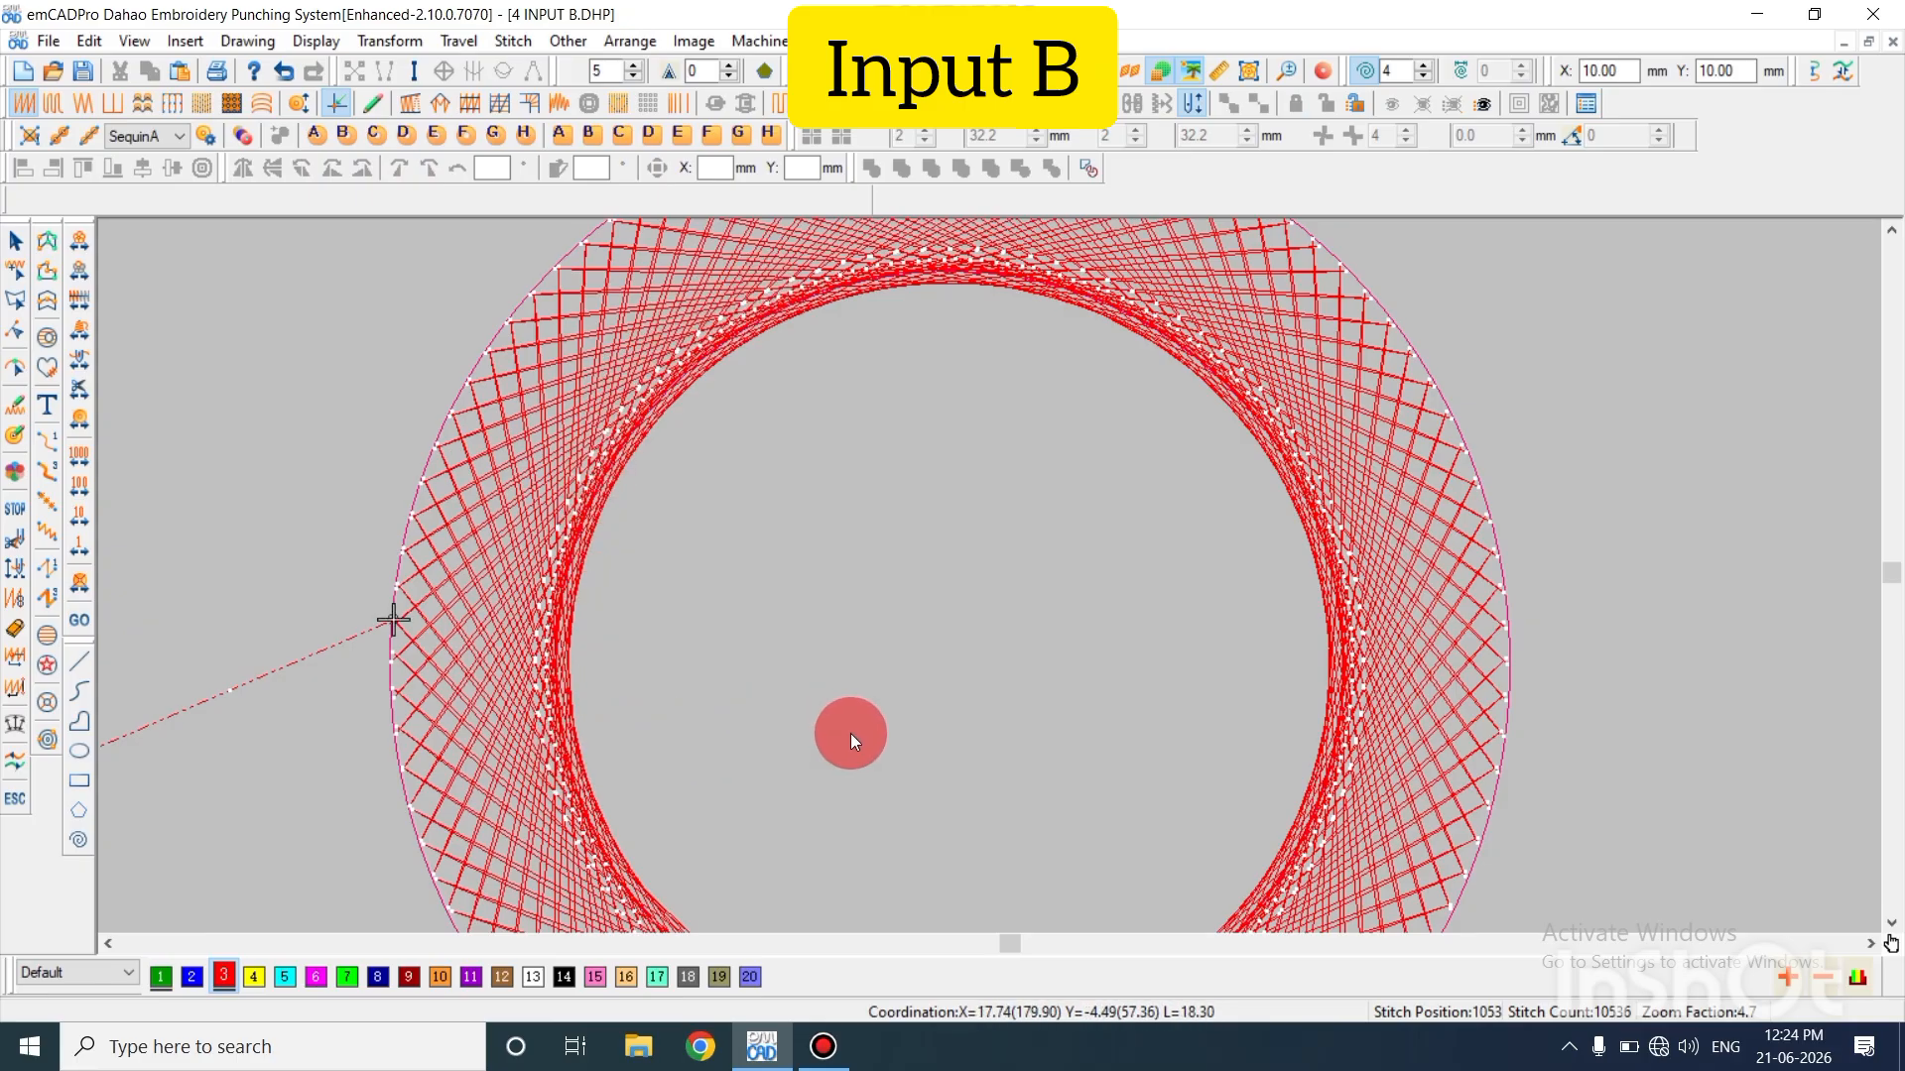
key("Escape")
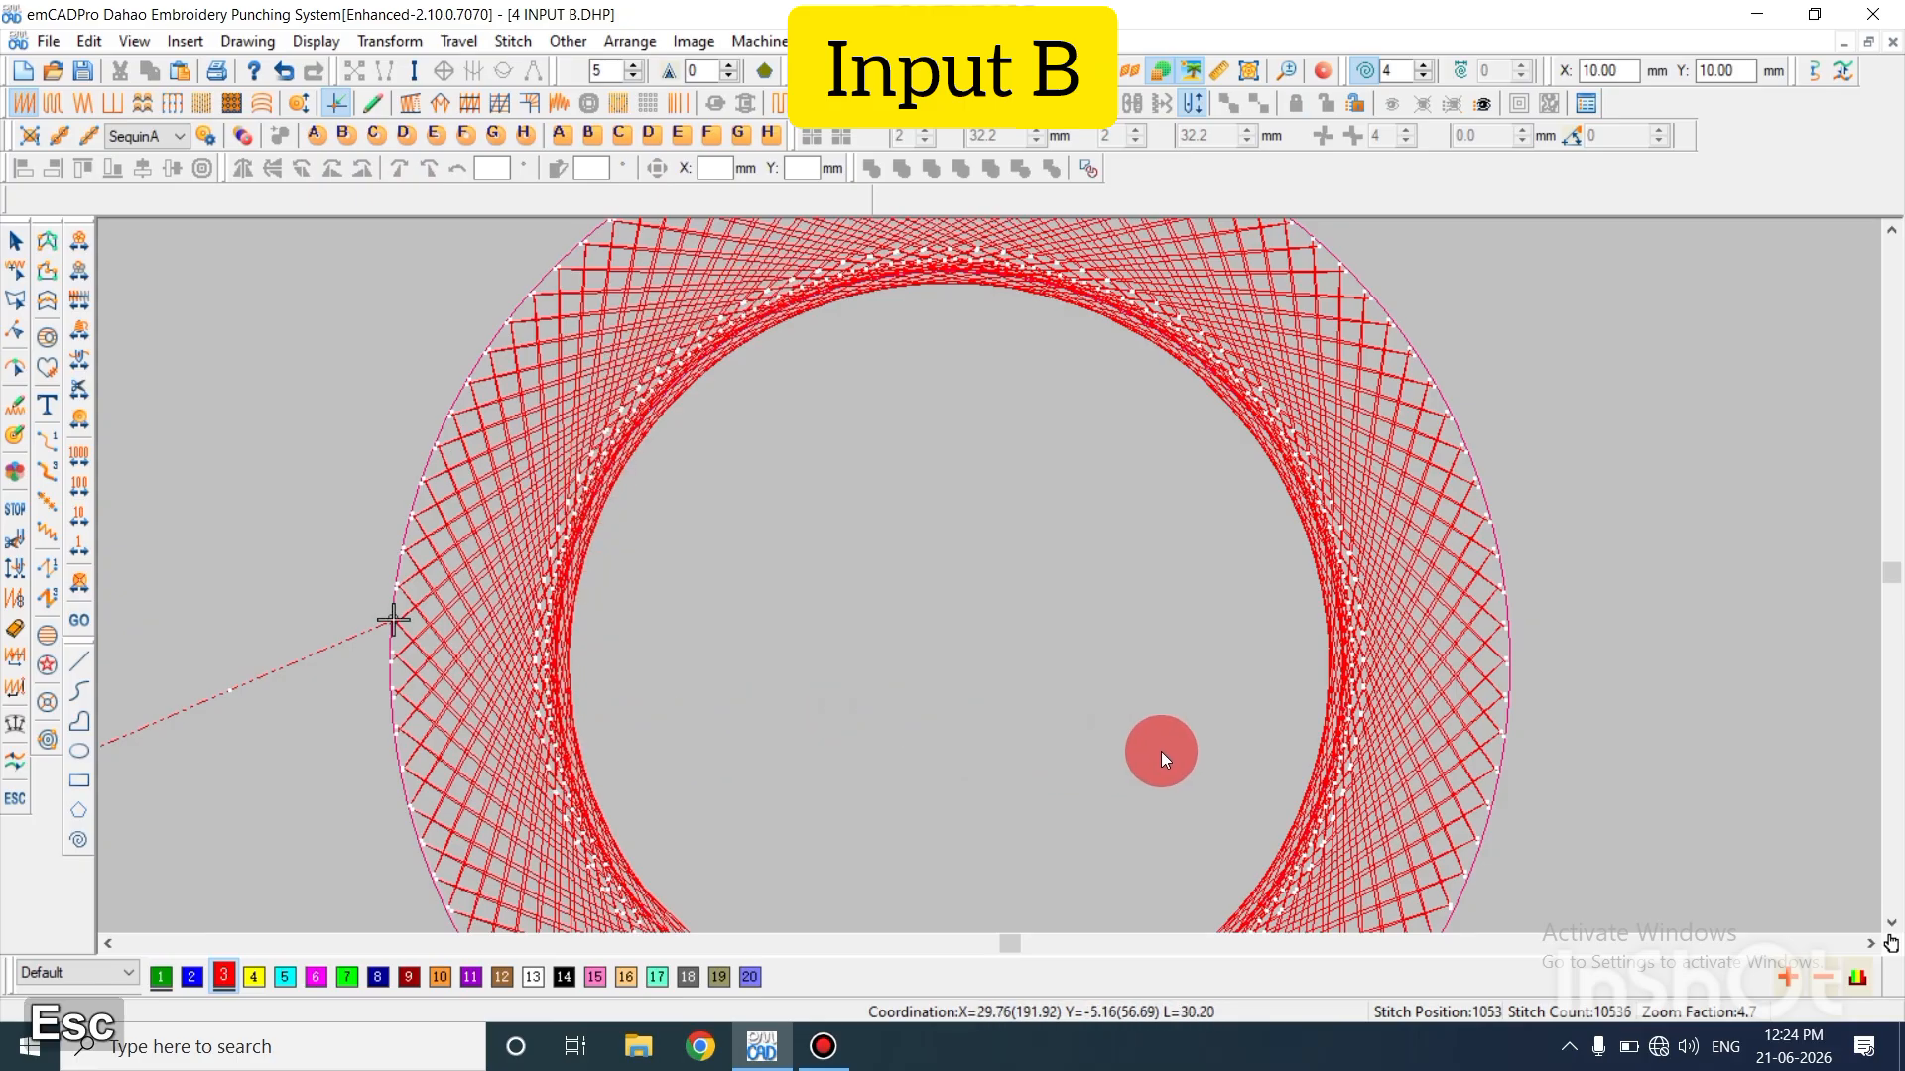
Shrink the ring concentrically to about 30.7 mm across
key("shift+z")
key("Escape")
left_click(1305, 713)
scroll(1305, 714, "down", 3)
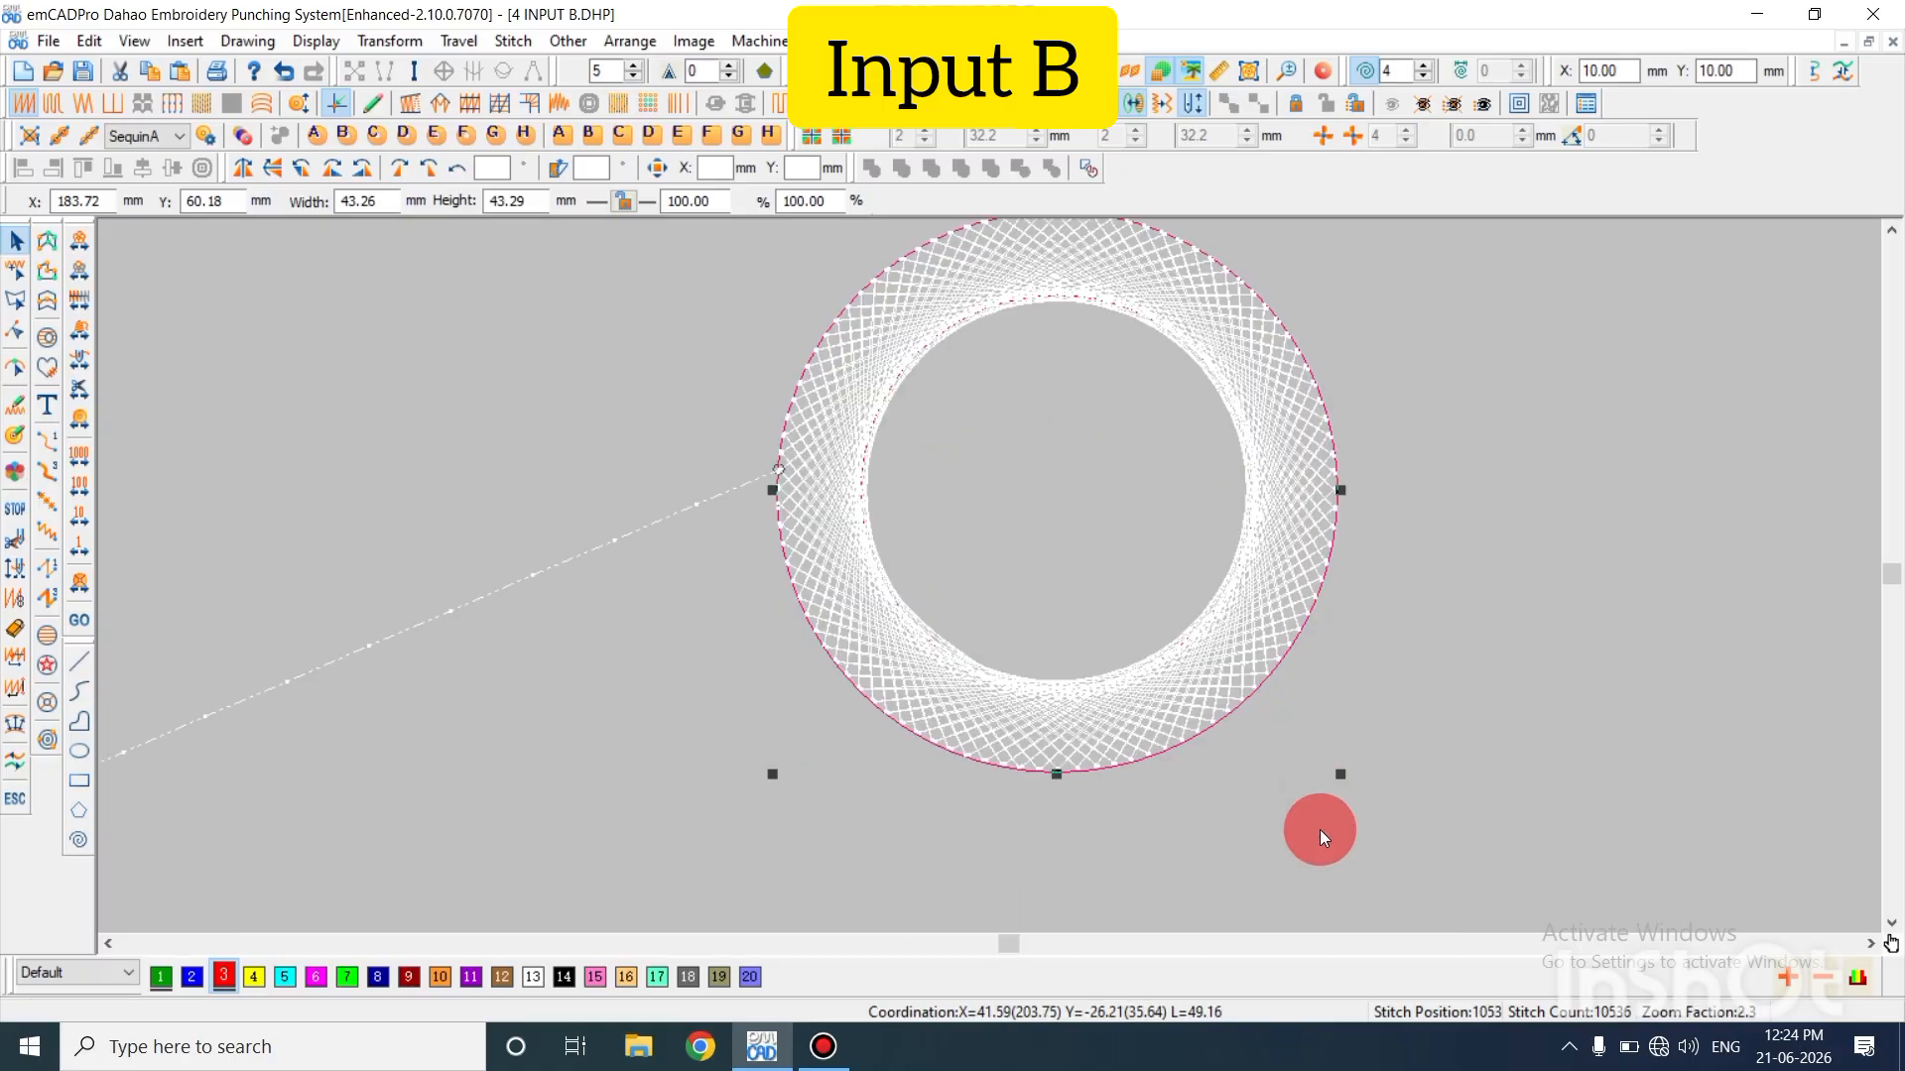
left_click_drag(1343, 775, 1254, 686)
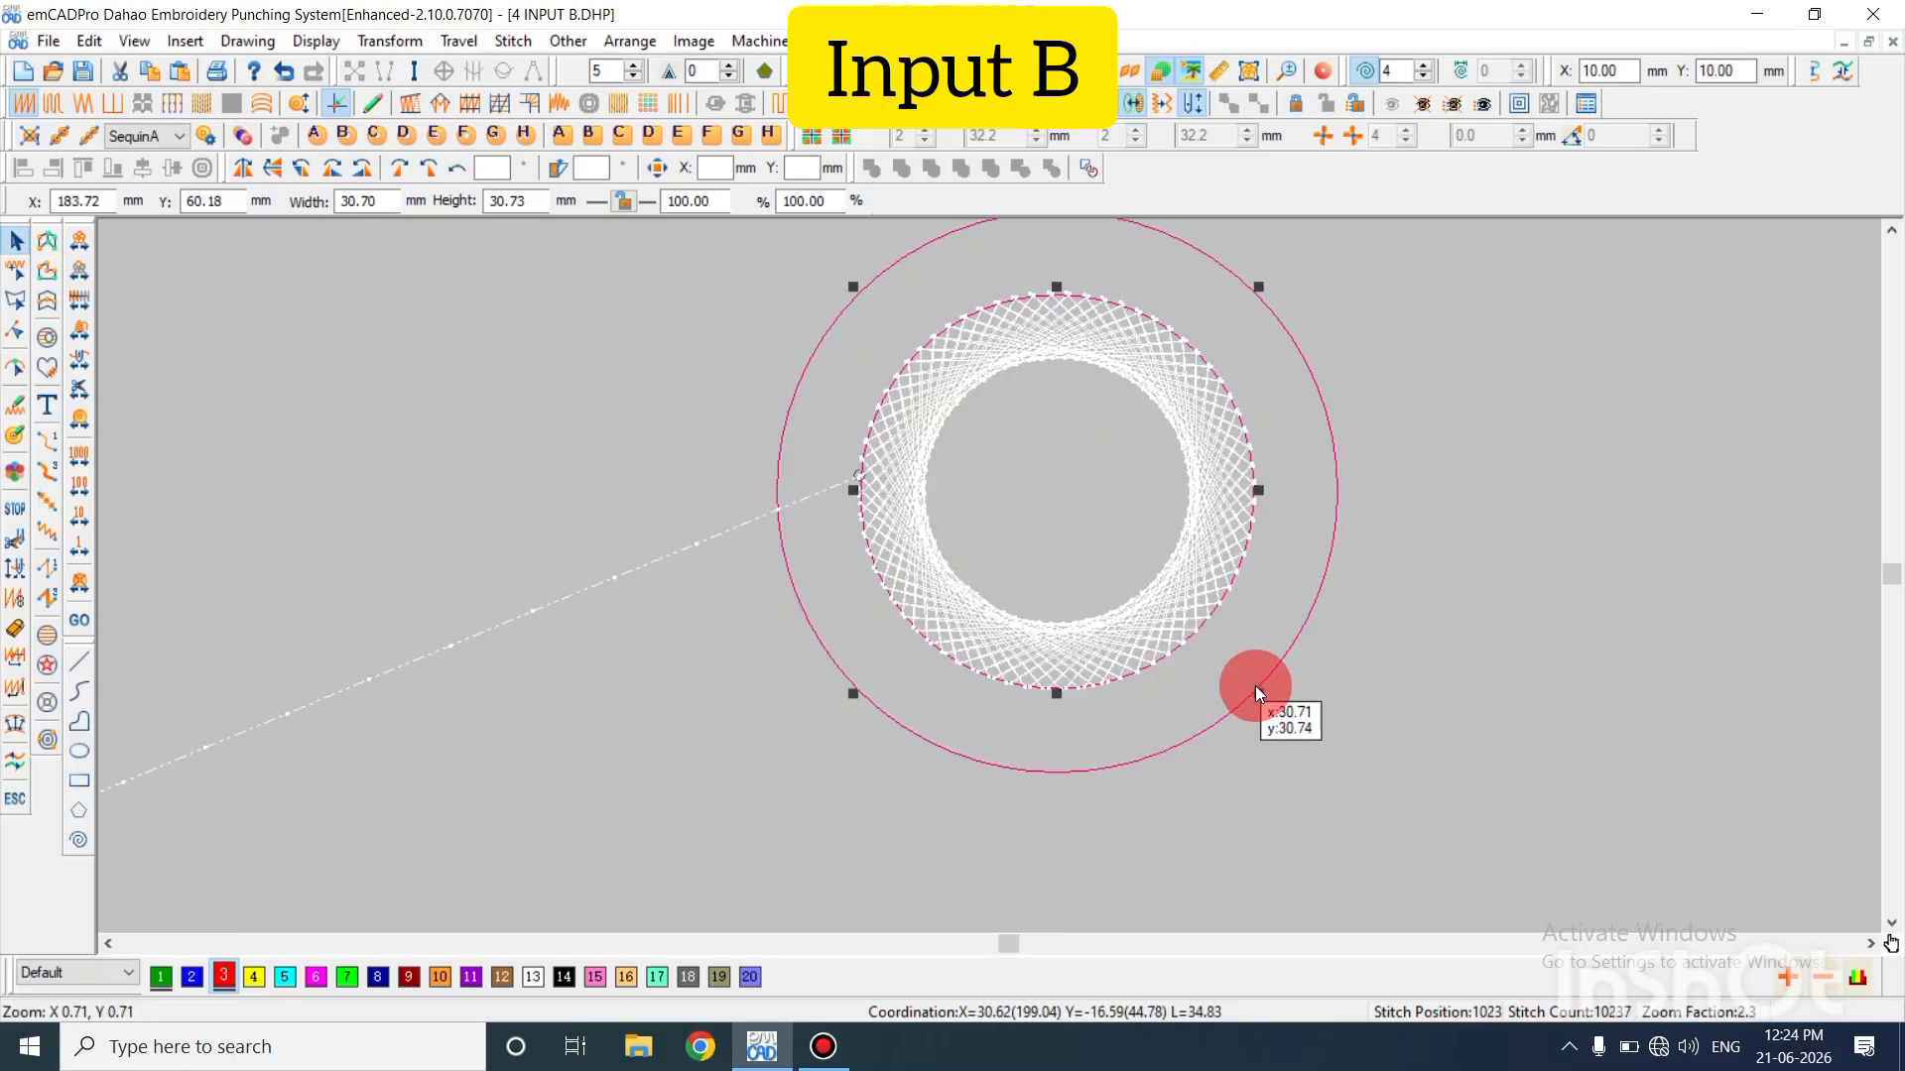
key("Escape")
Delete the large magenta guide circle around the reduced ring
key("z")
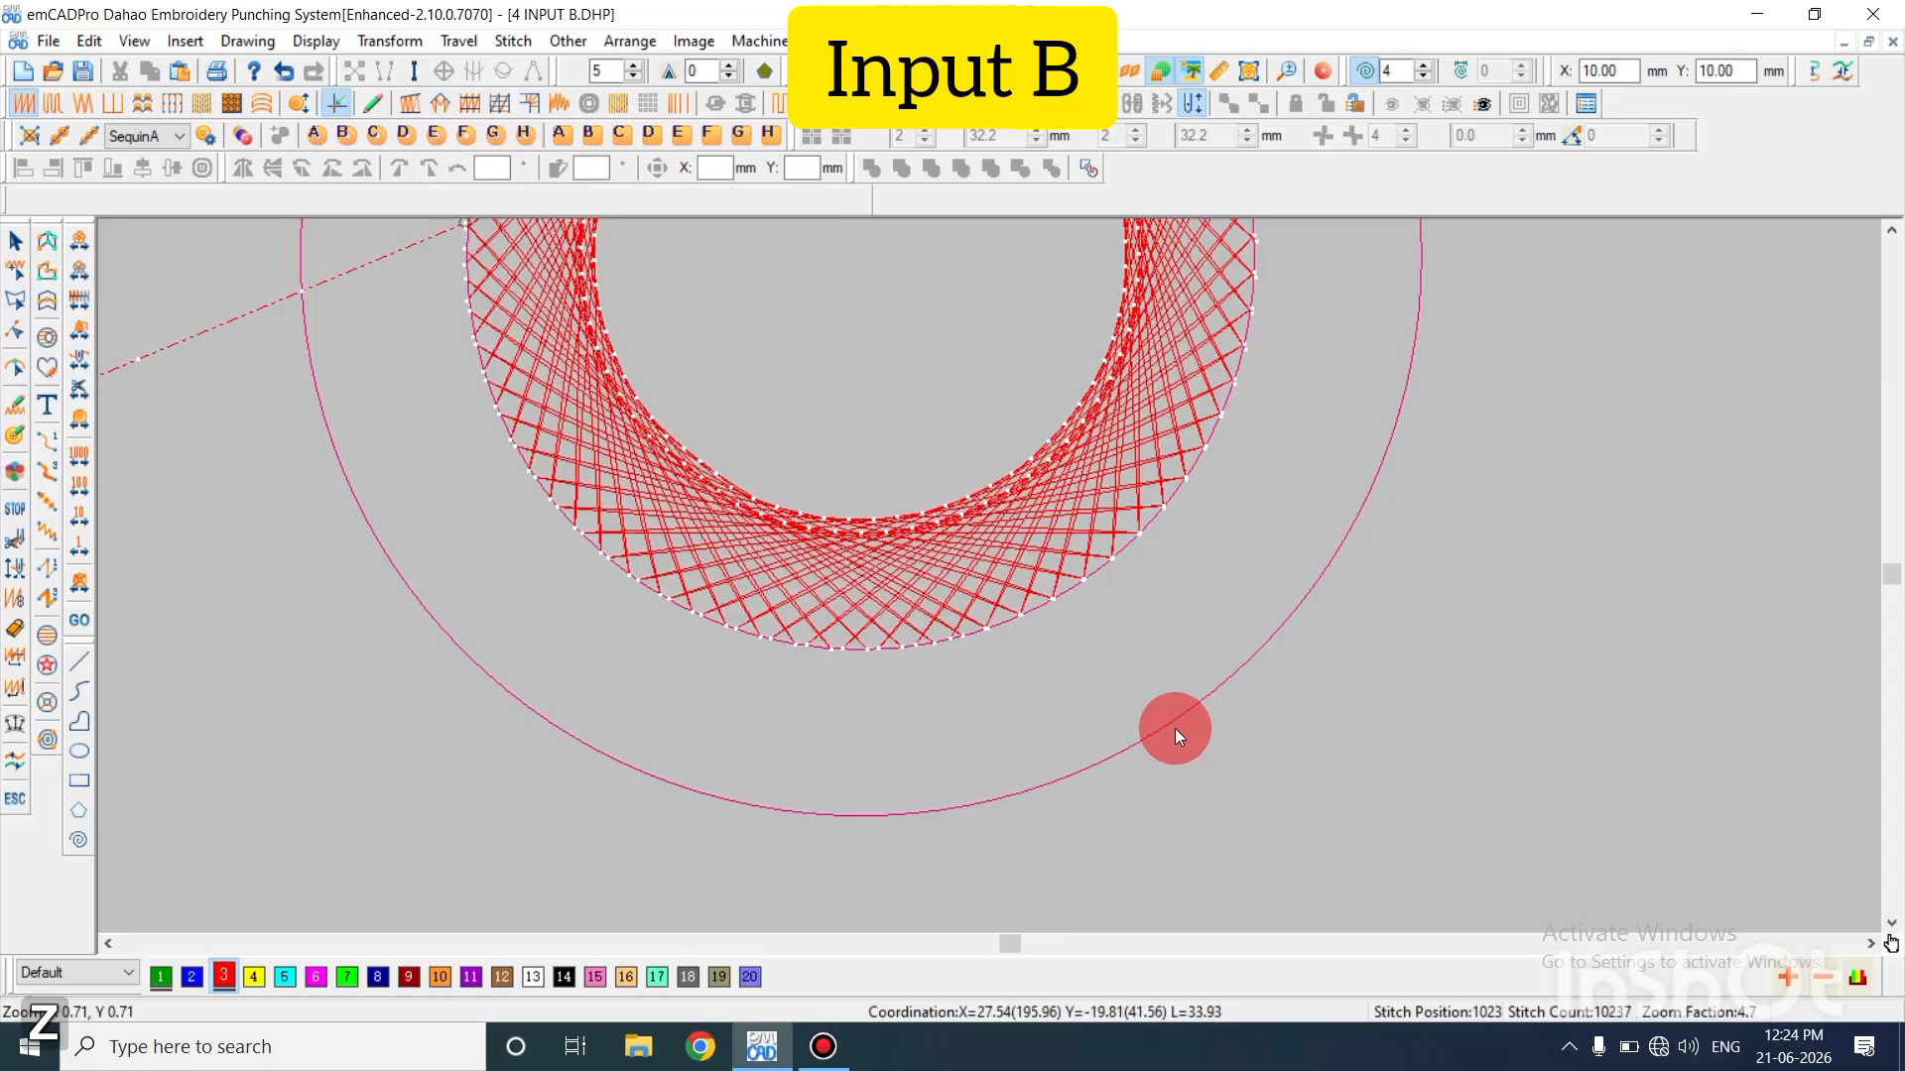
left_click(1174, 729)
key("Delete")
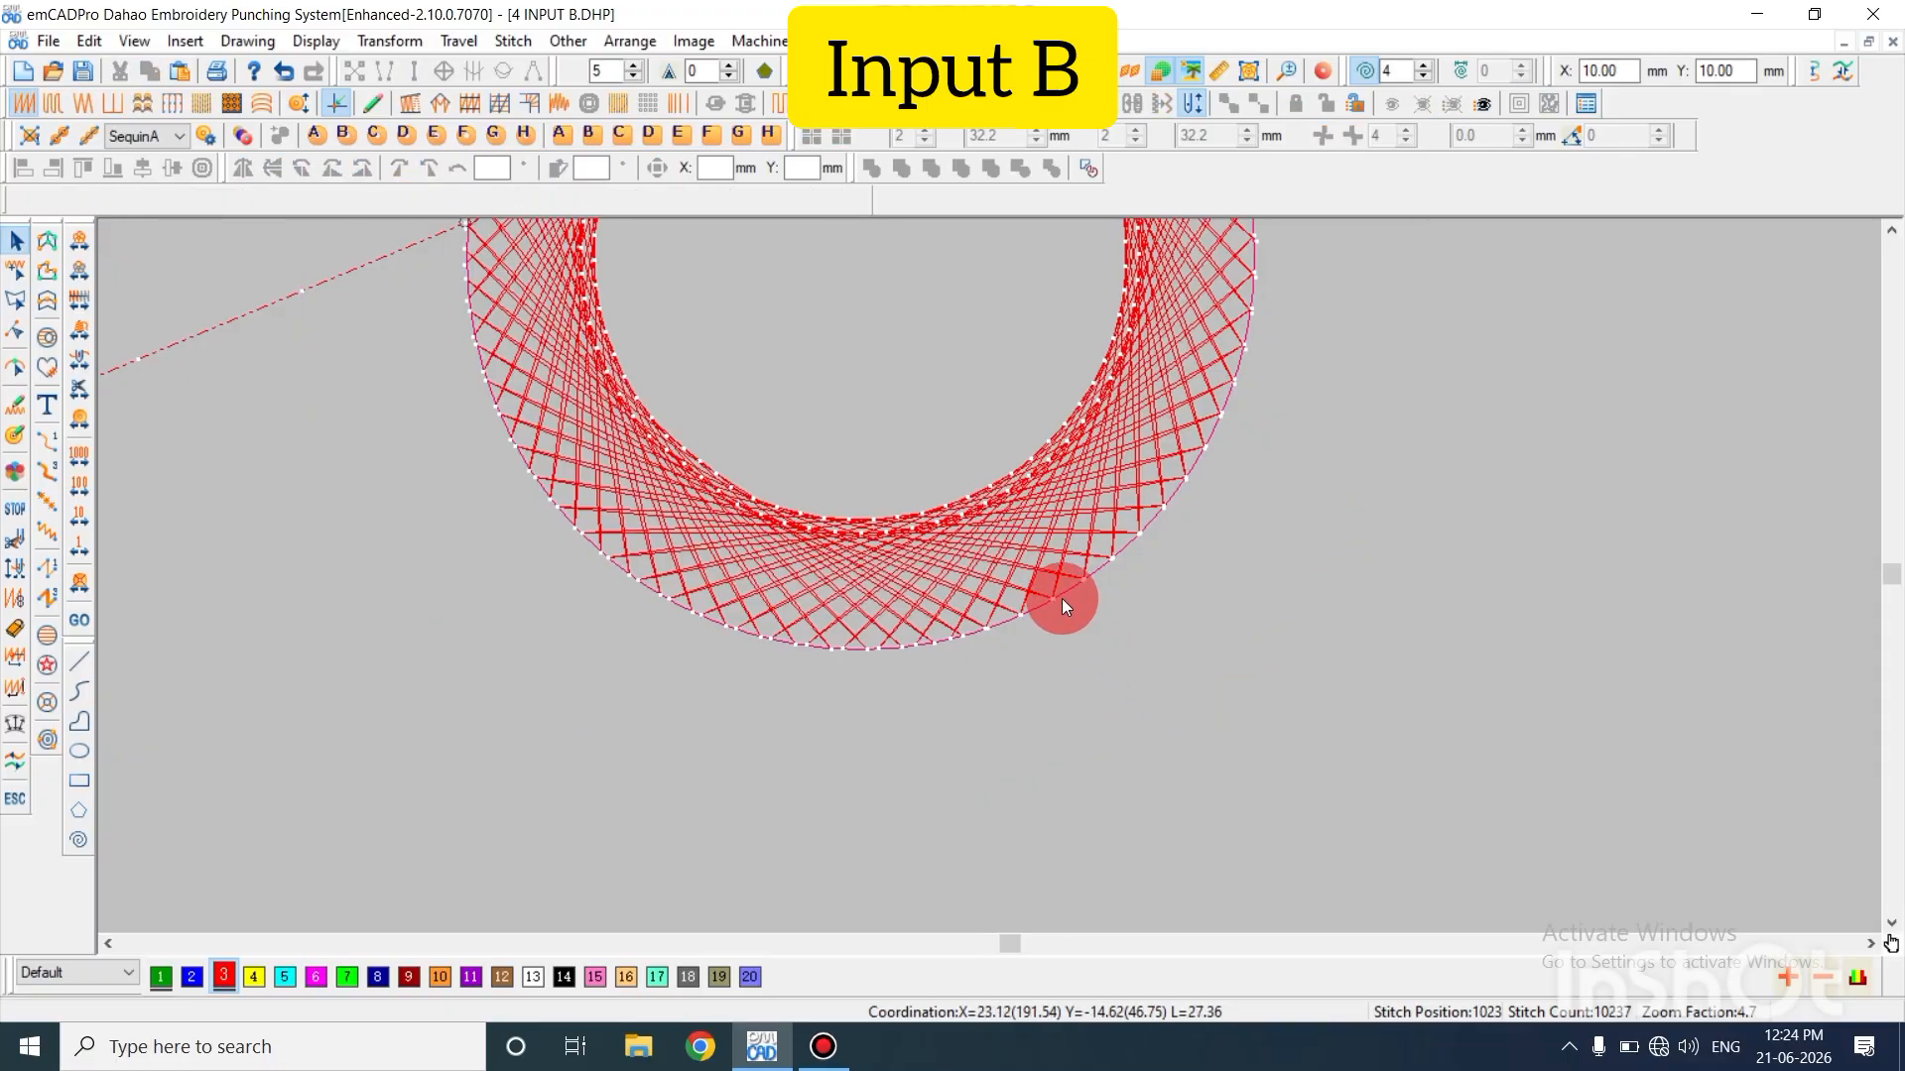
Shrink the stitched ring further about its centre to about 22 mm across
left_click(1061, 598)
key("Escape")
scroll(1020, 592, "up", 3)
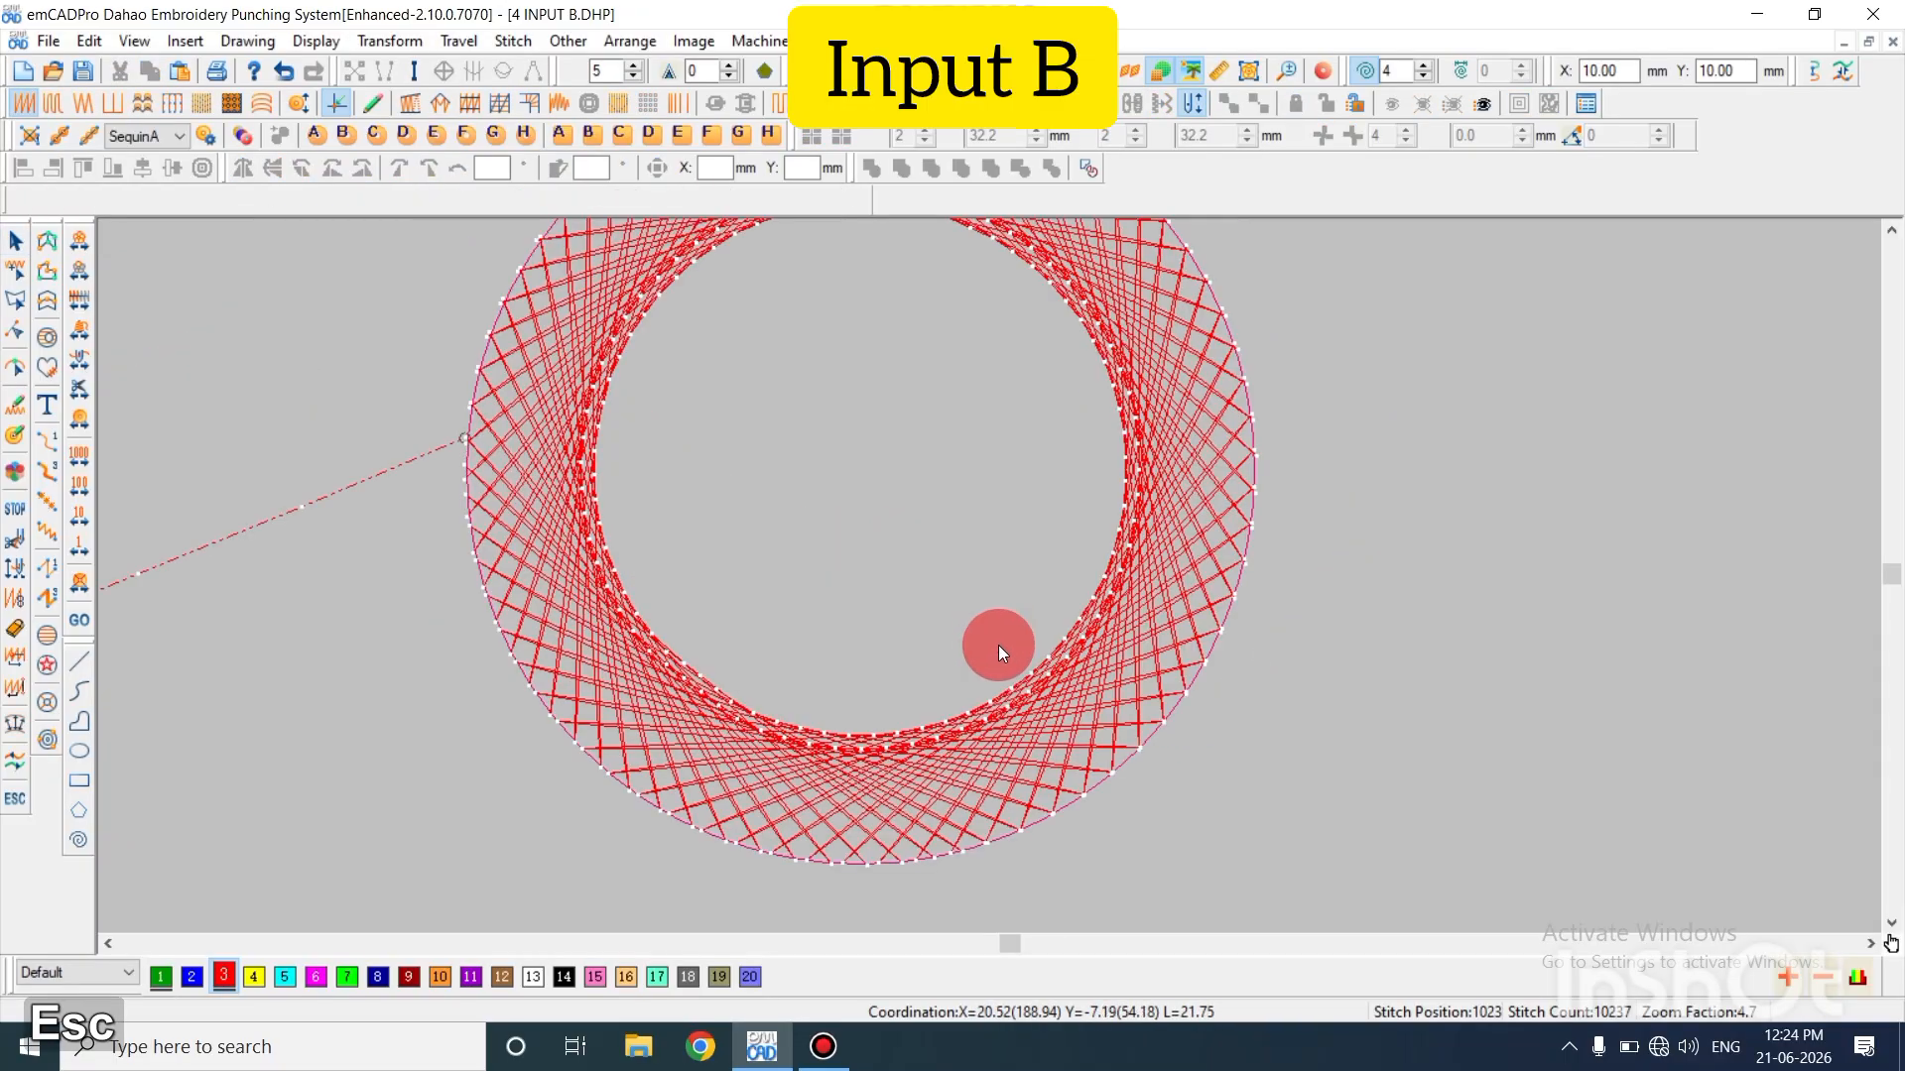
left_click(1026, 679)
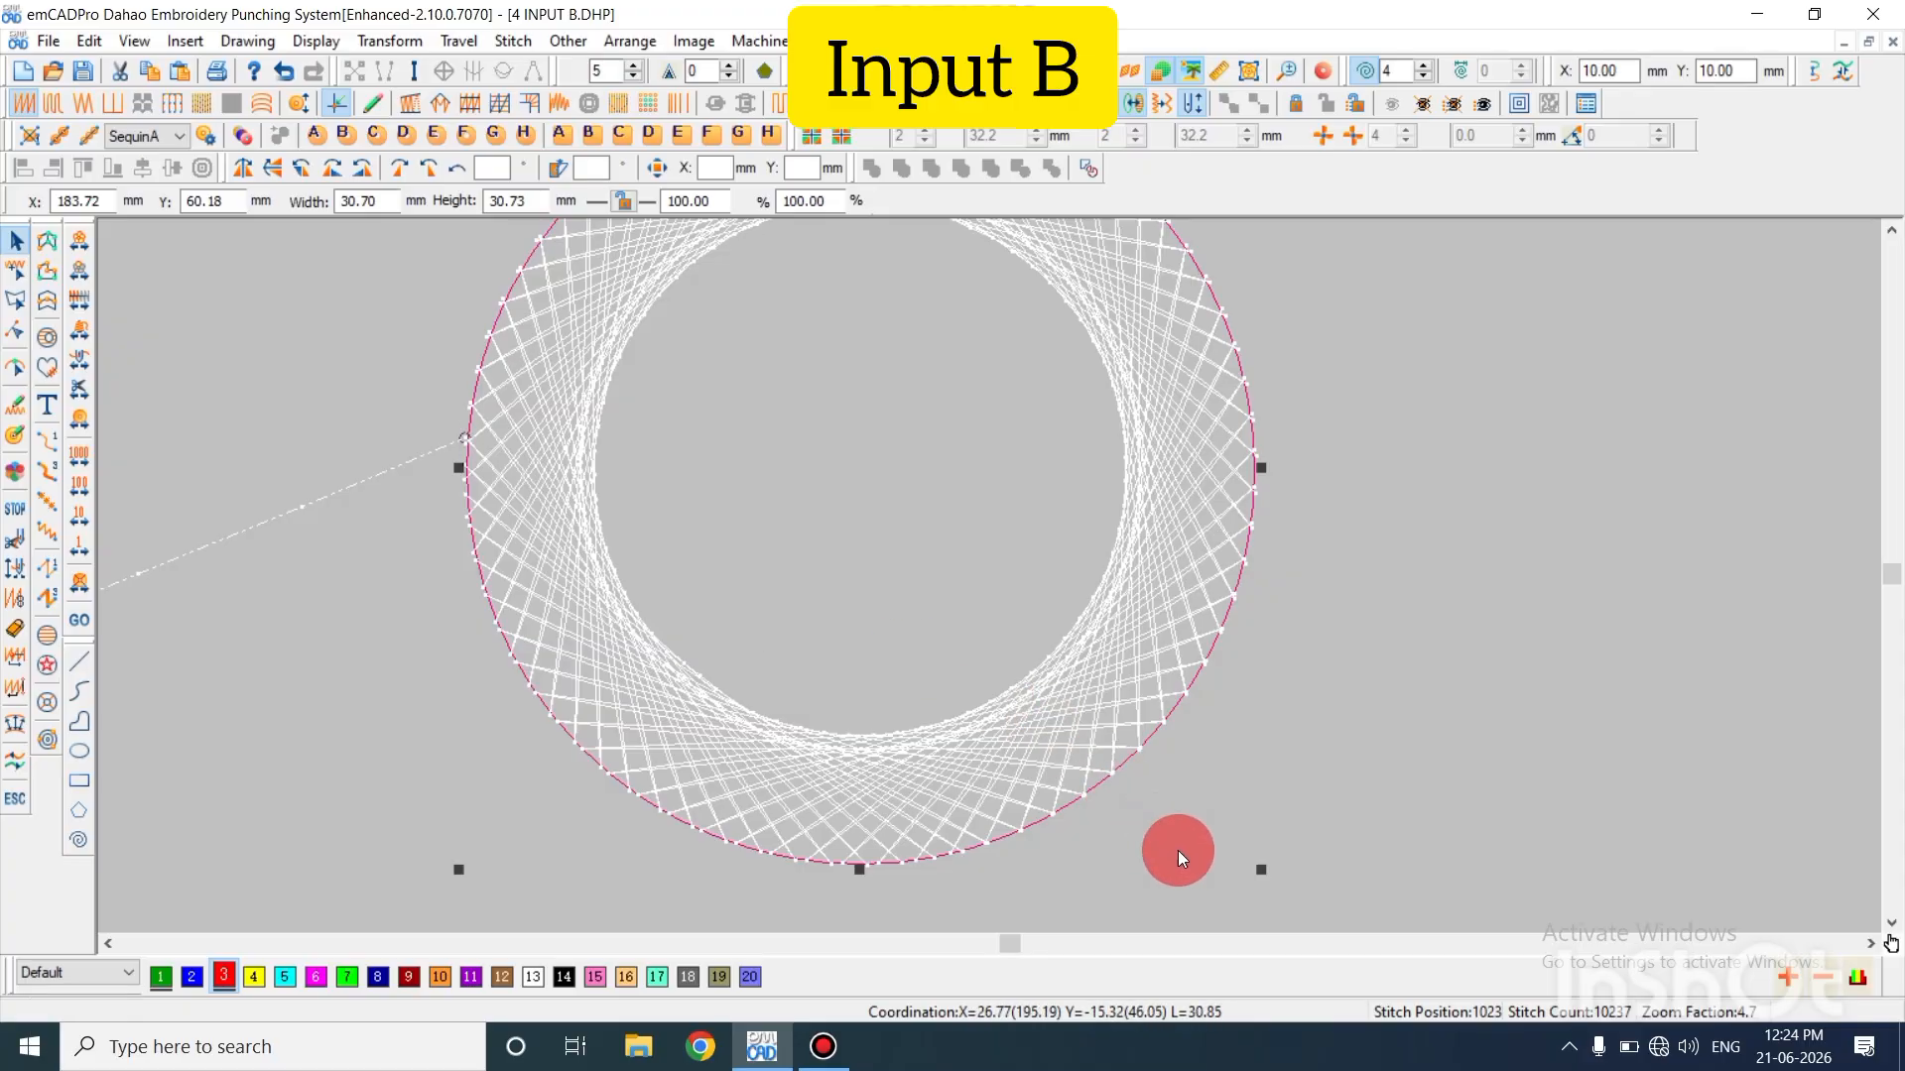
left_click_drag(1261, 869, 1148, 765)
key("Escape")
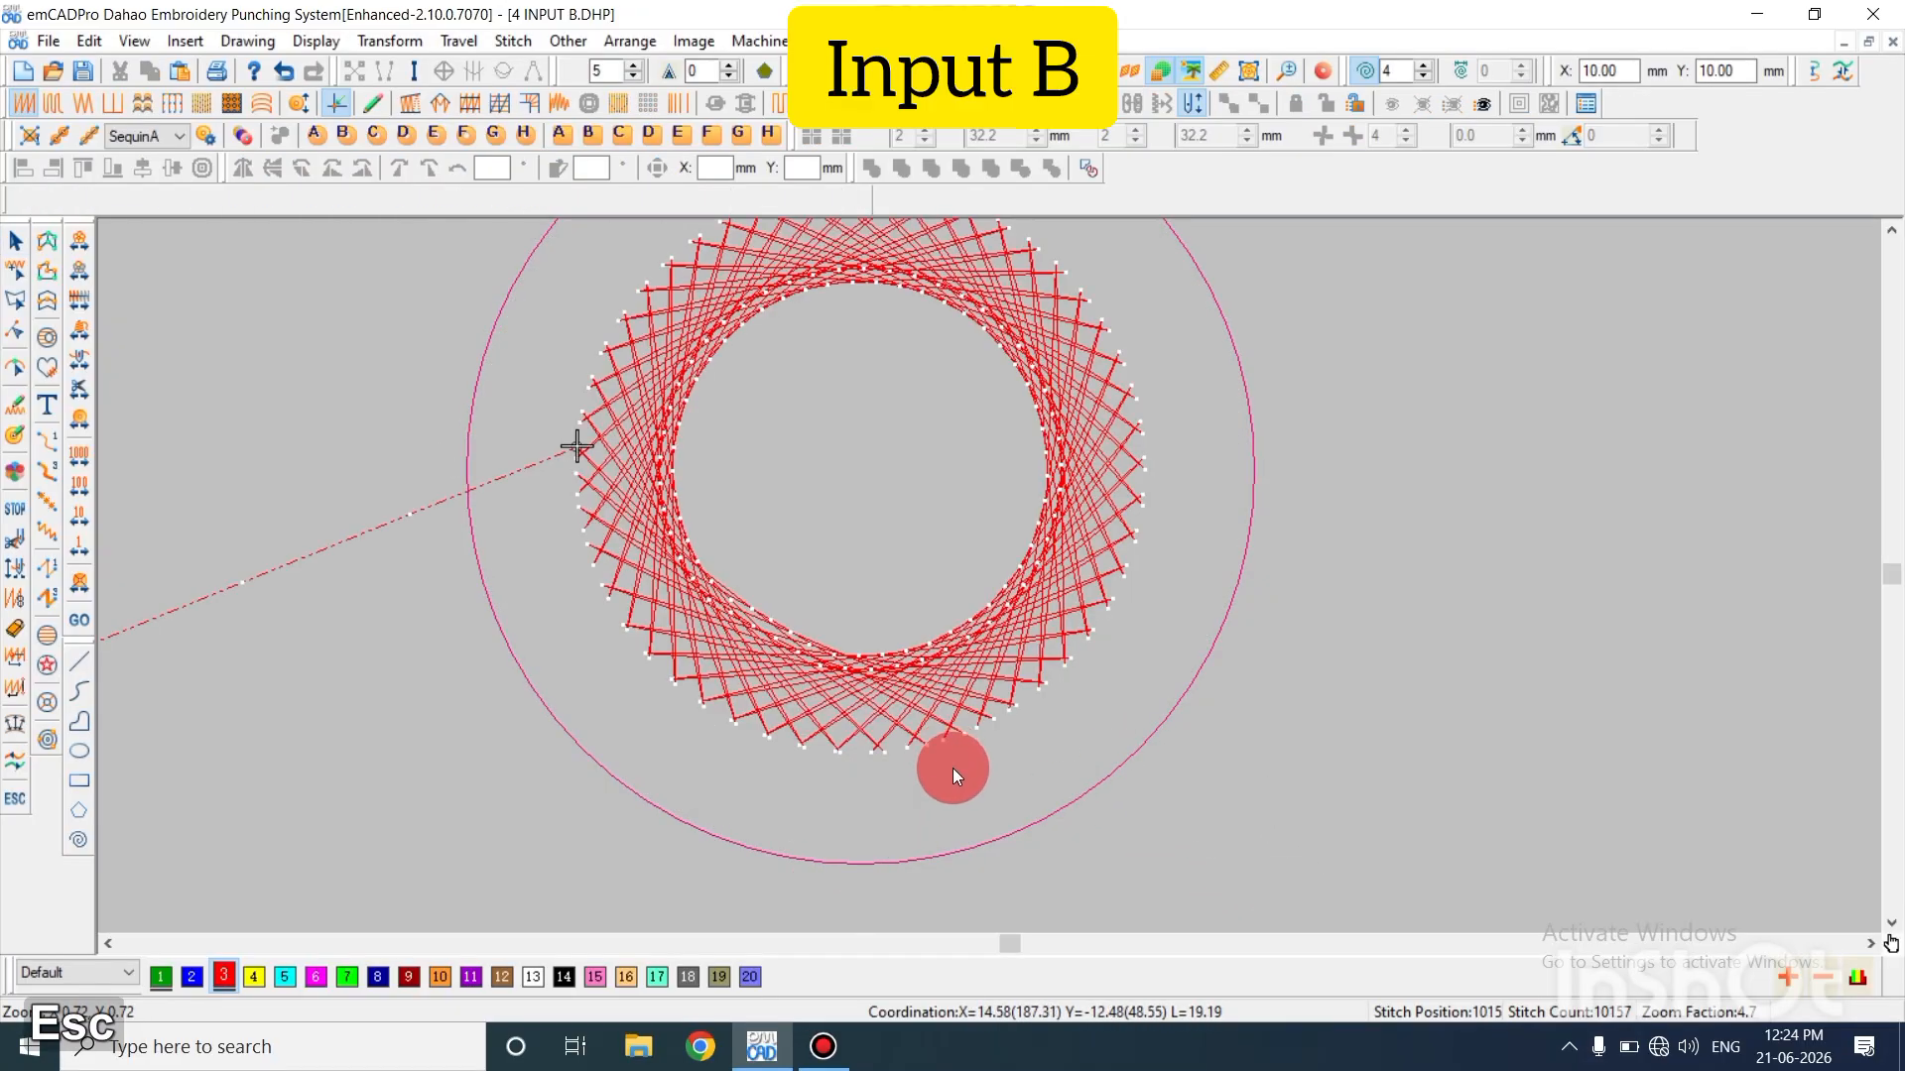
Preview the small ring in realistic thread display and delete the remaining magenta guide circle around it
scroll(950, 765, "up", 3)
left_click(949, 766)
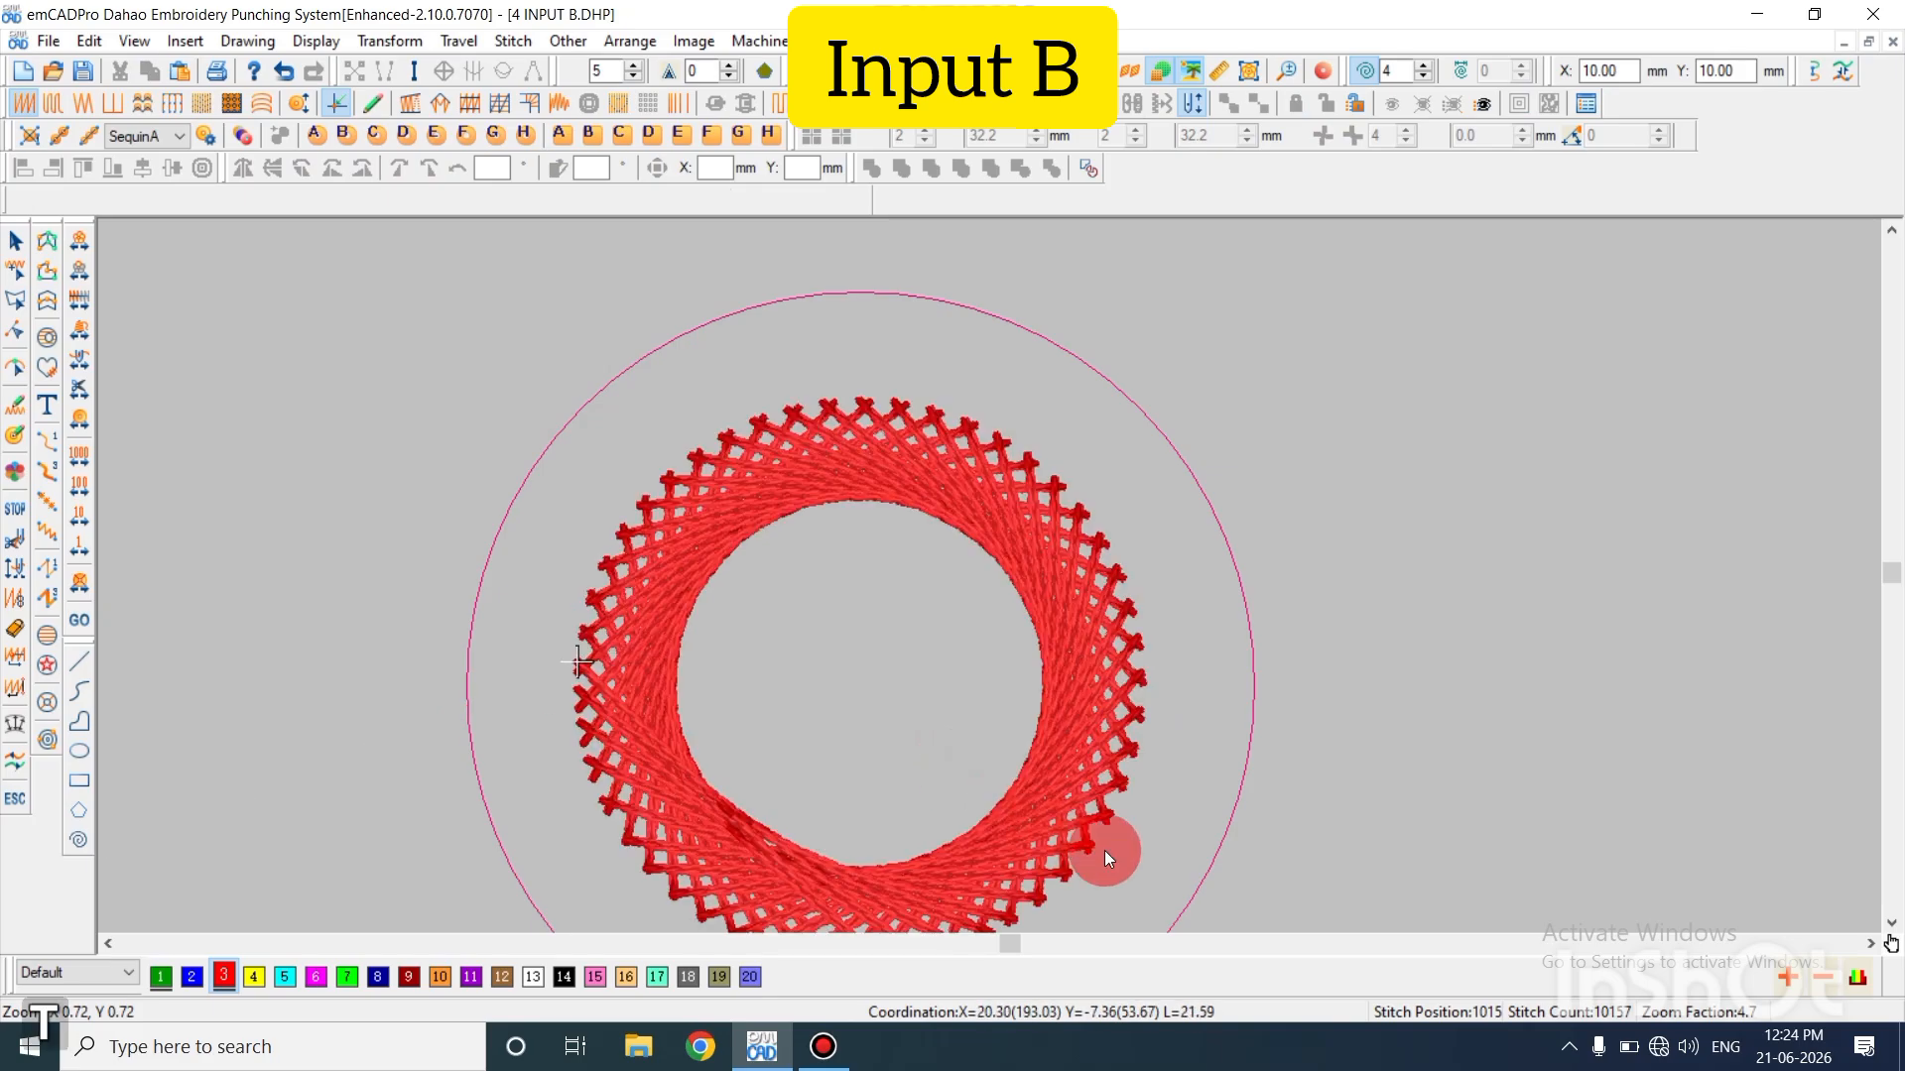
left_click(1217, 867)
key("Delete")
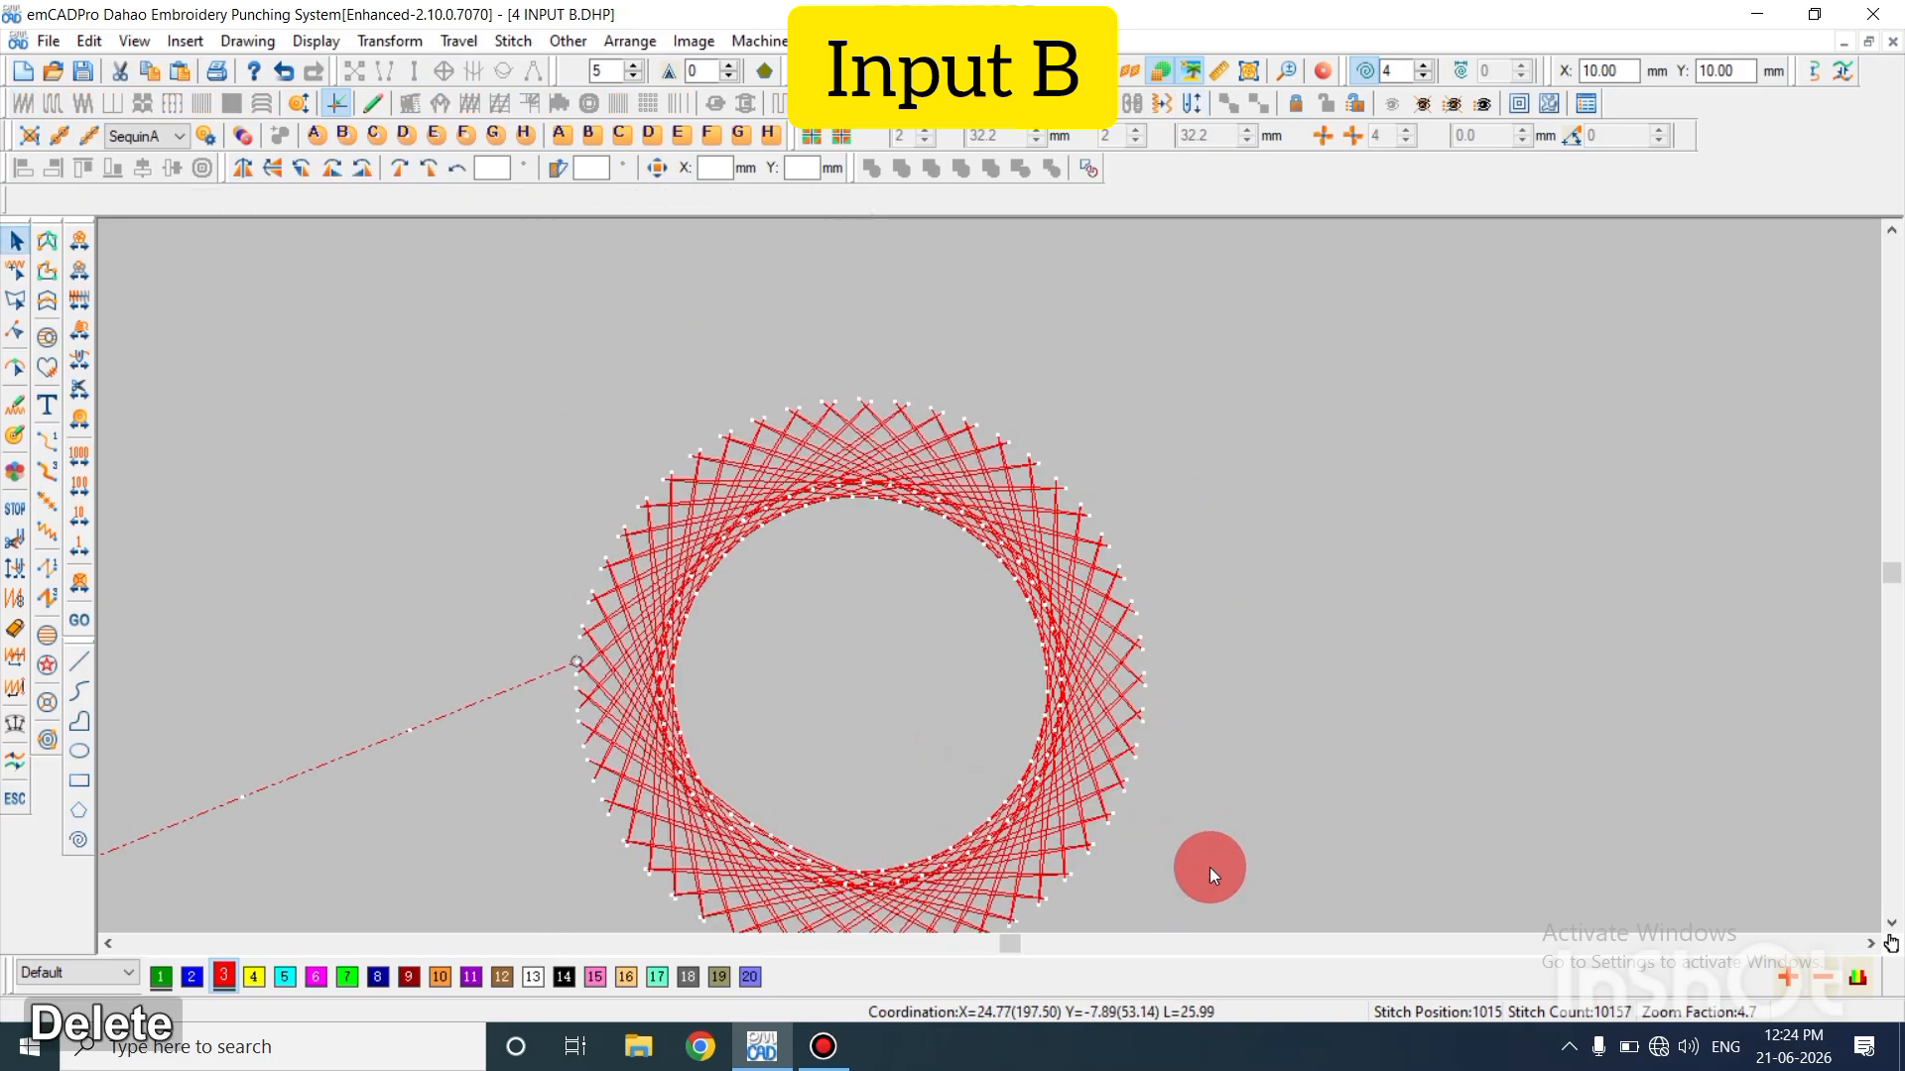
Resize the stitched ring to 15 mm wide and 15 mm high
left_click(1006, 812)
double_click(382, 201)
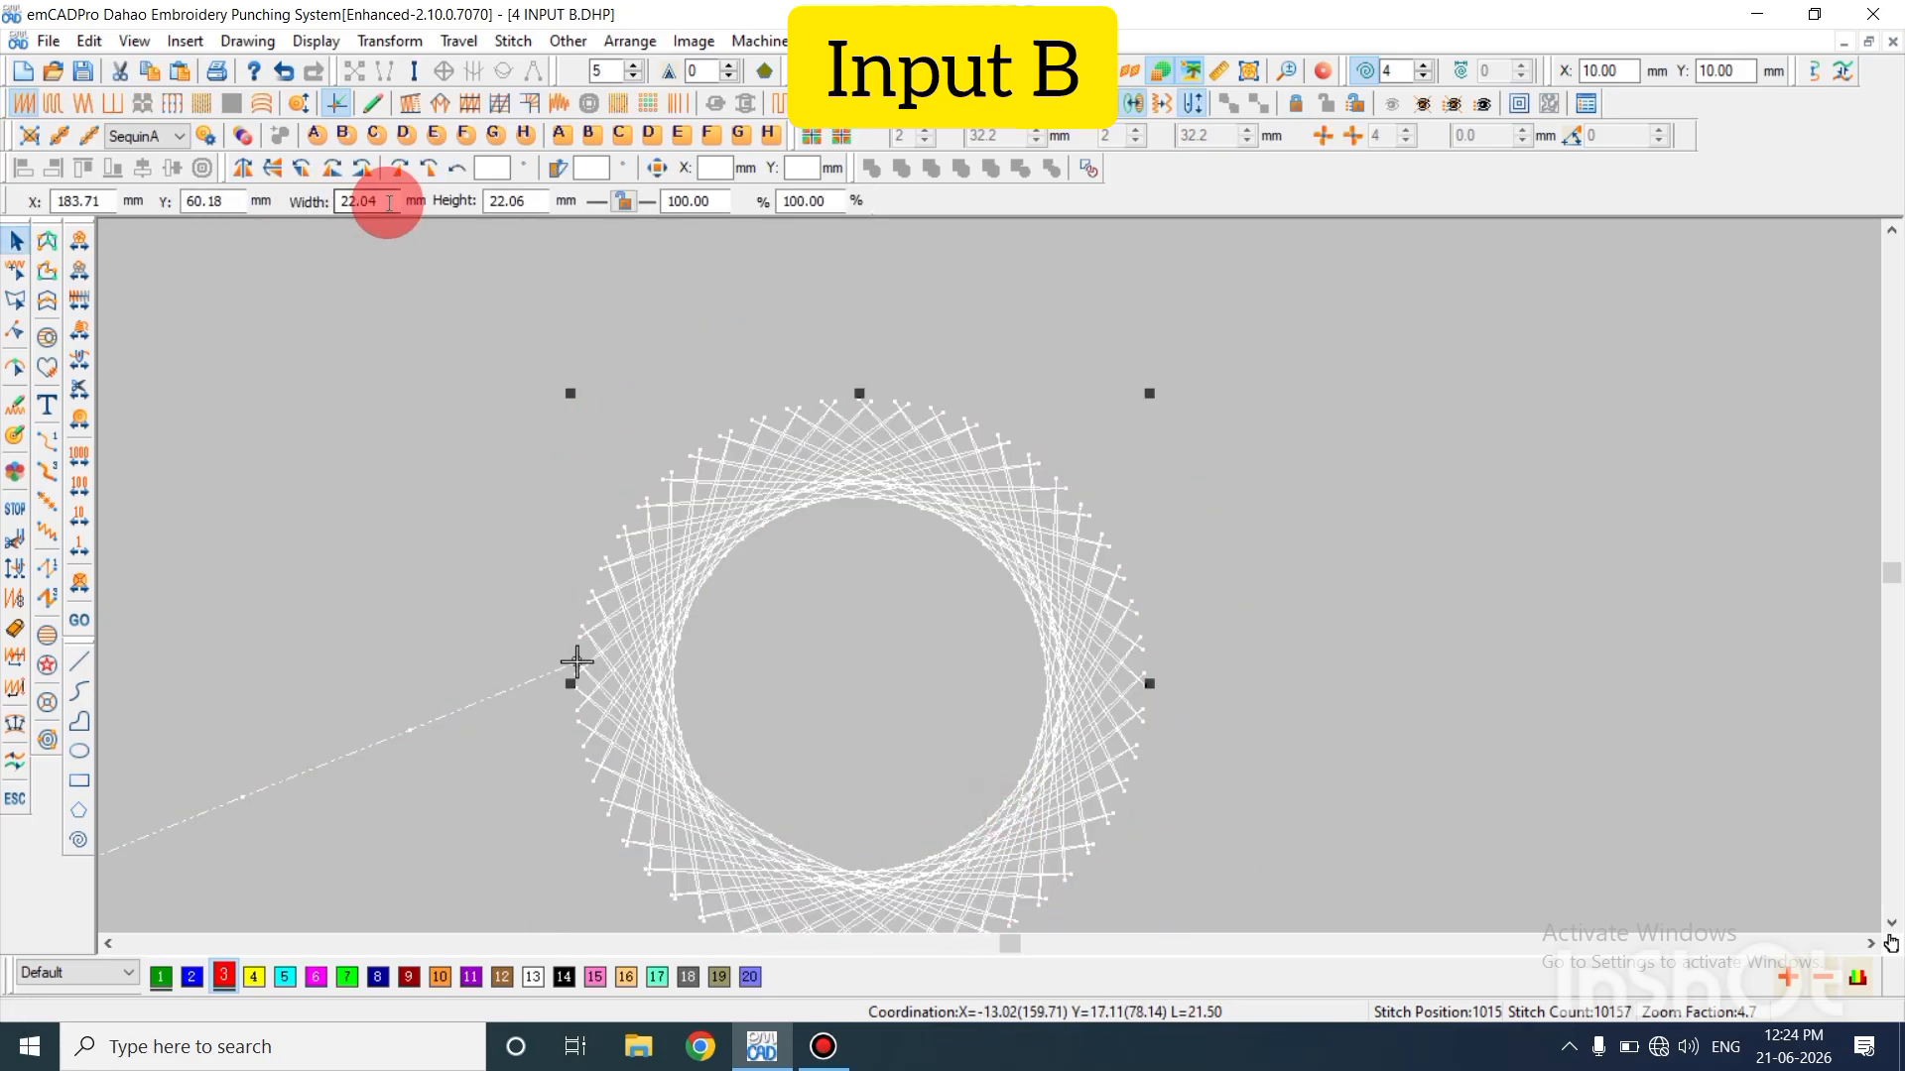
type("15")
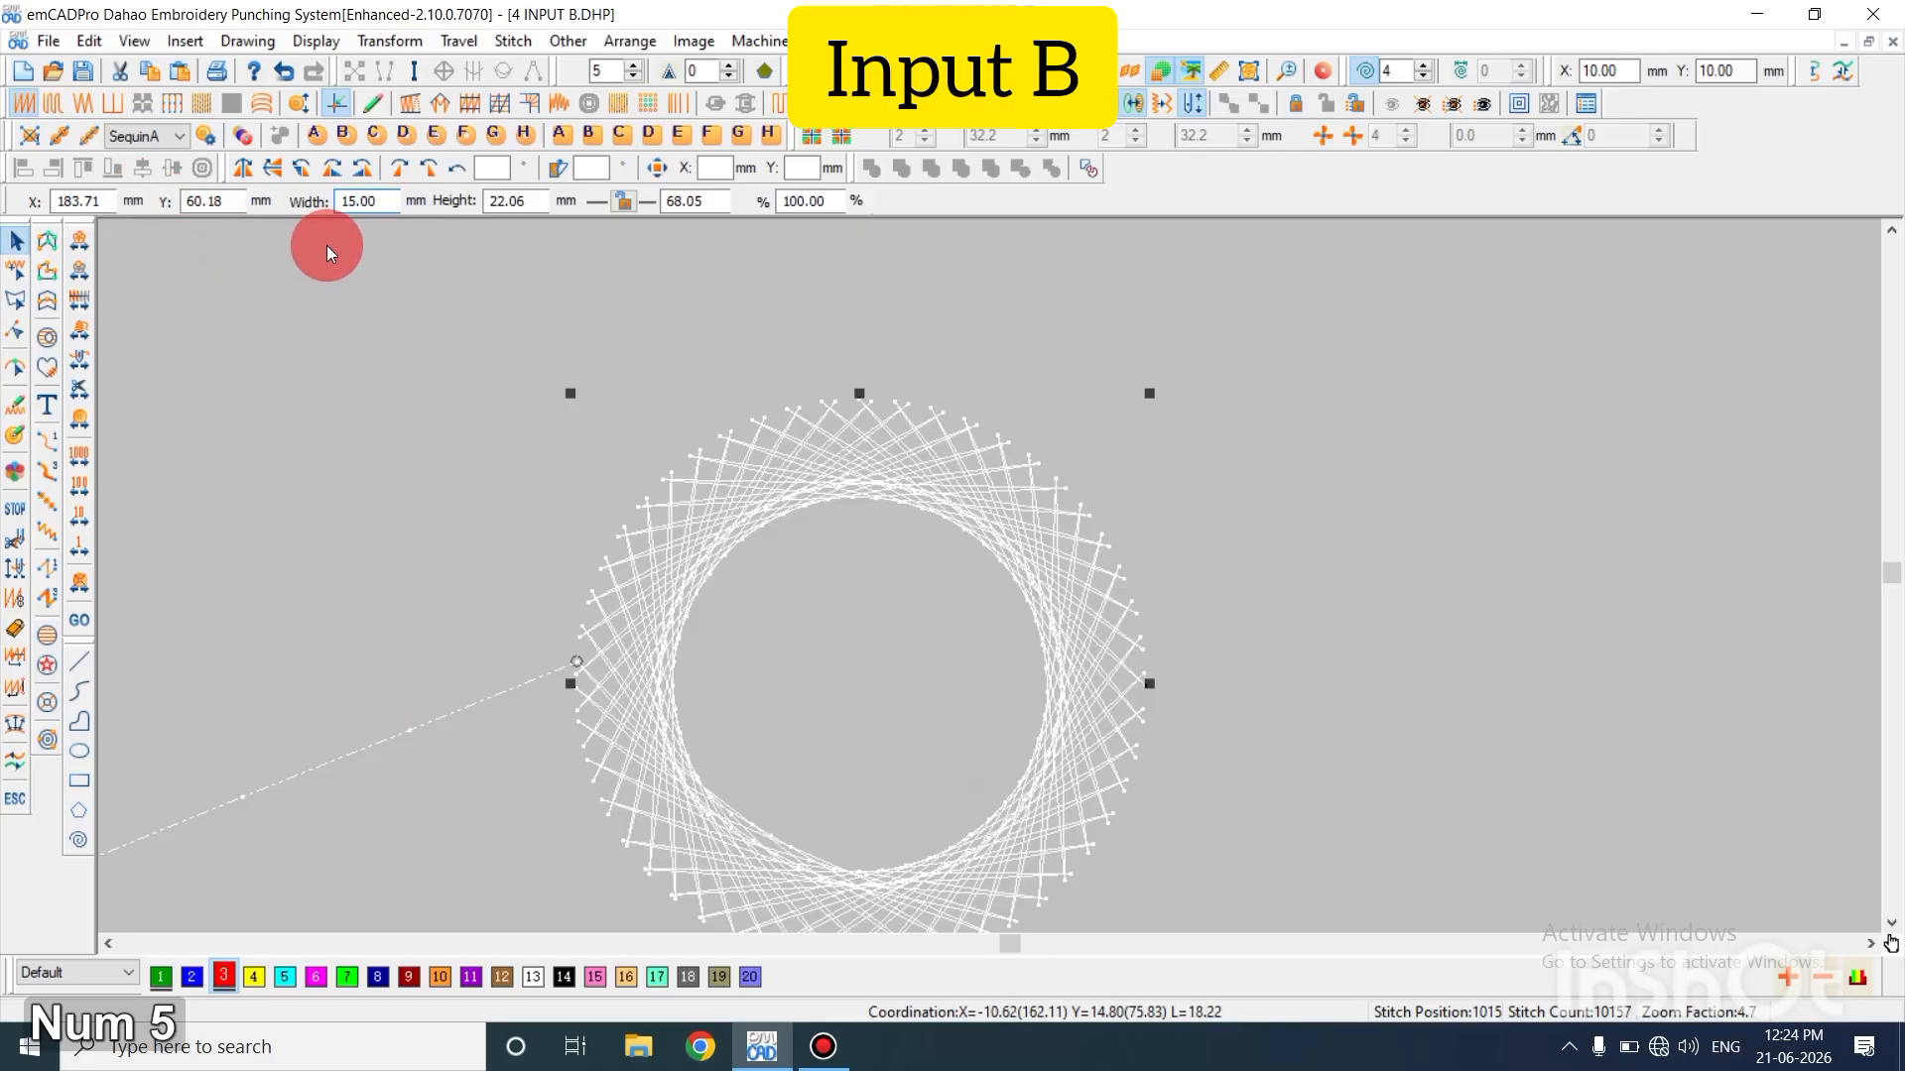
double_click(511, 201)
type("15")
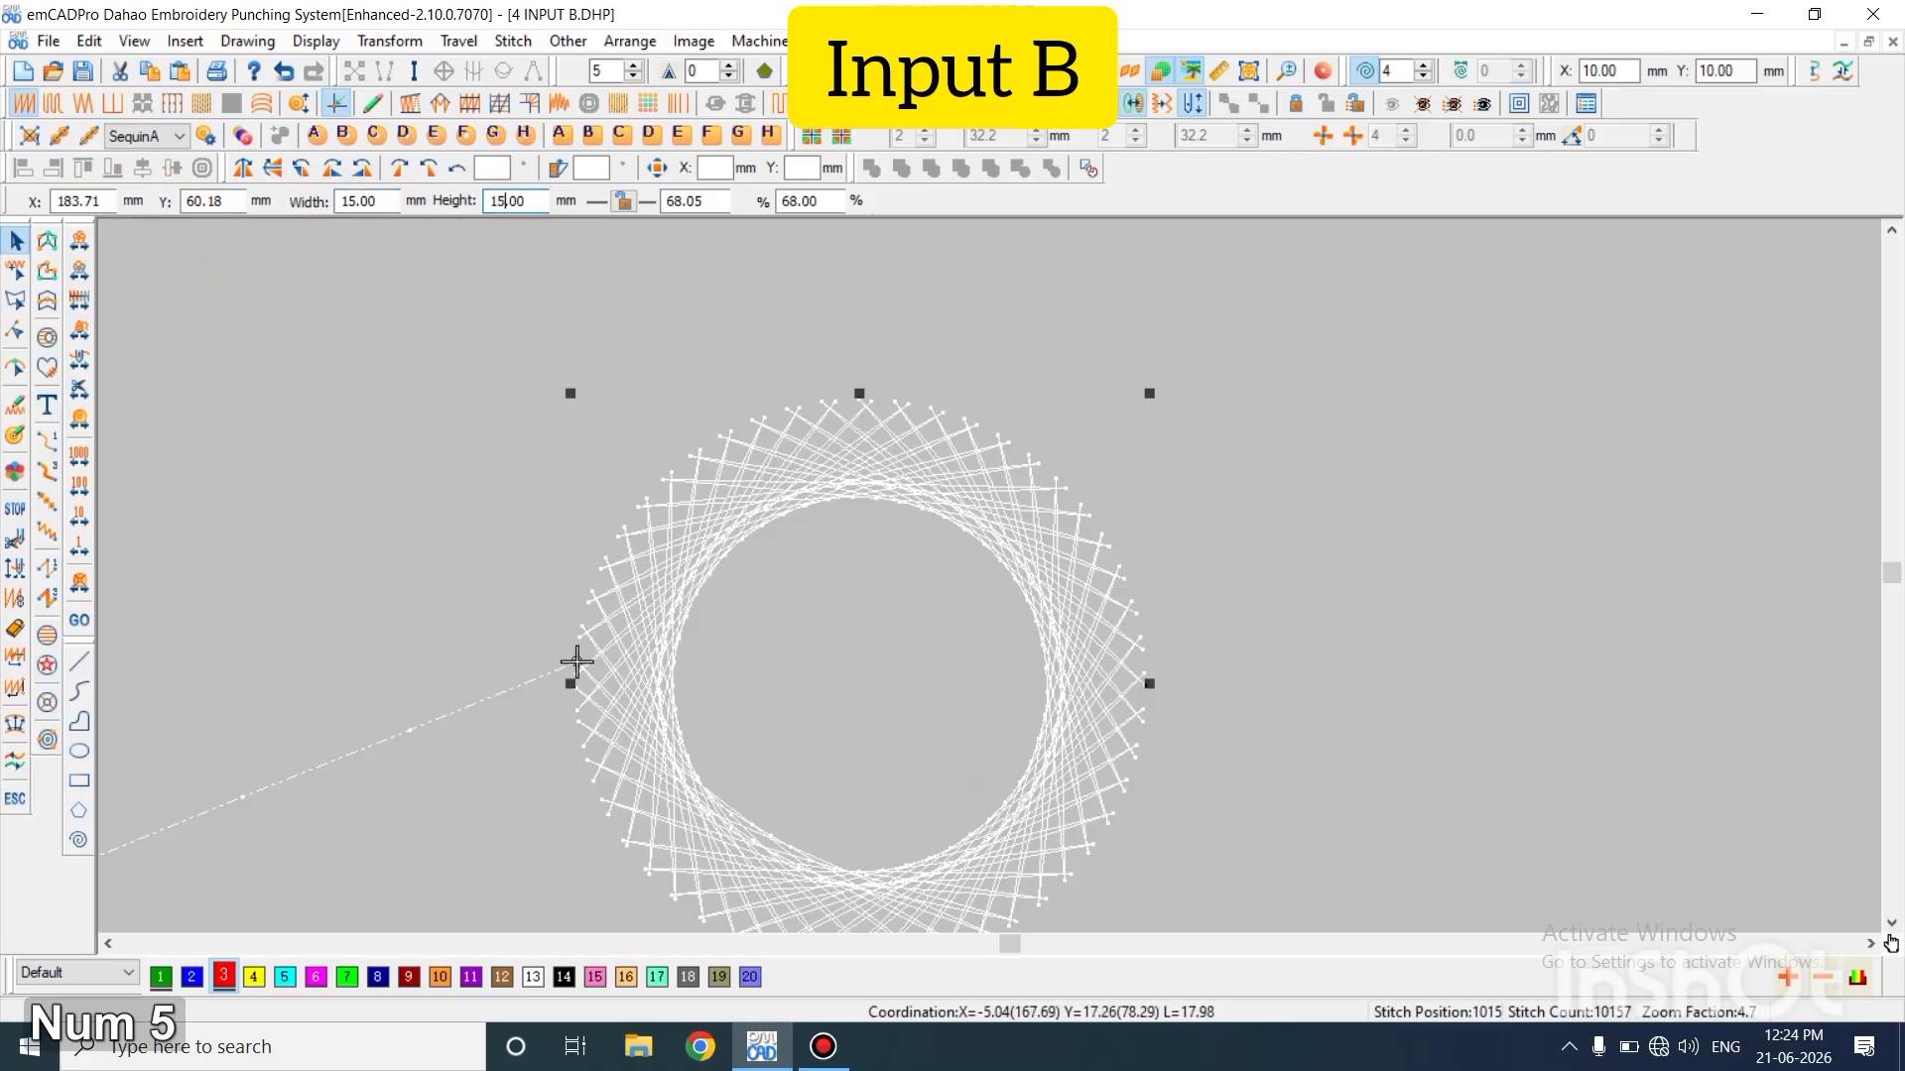
key("Return")
key("Escape")
Inspect the reduced ring's stitches up close and undo the last resize to compare them with the larger ring
key("z")
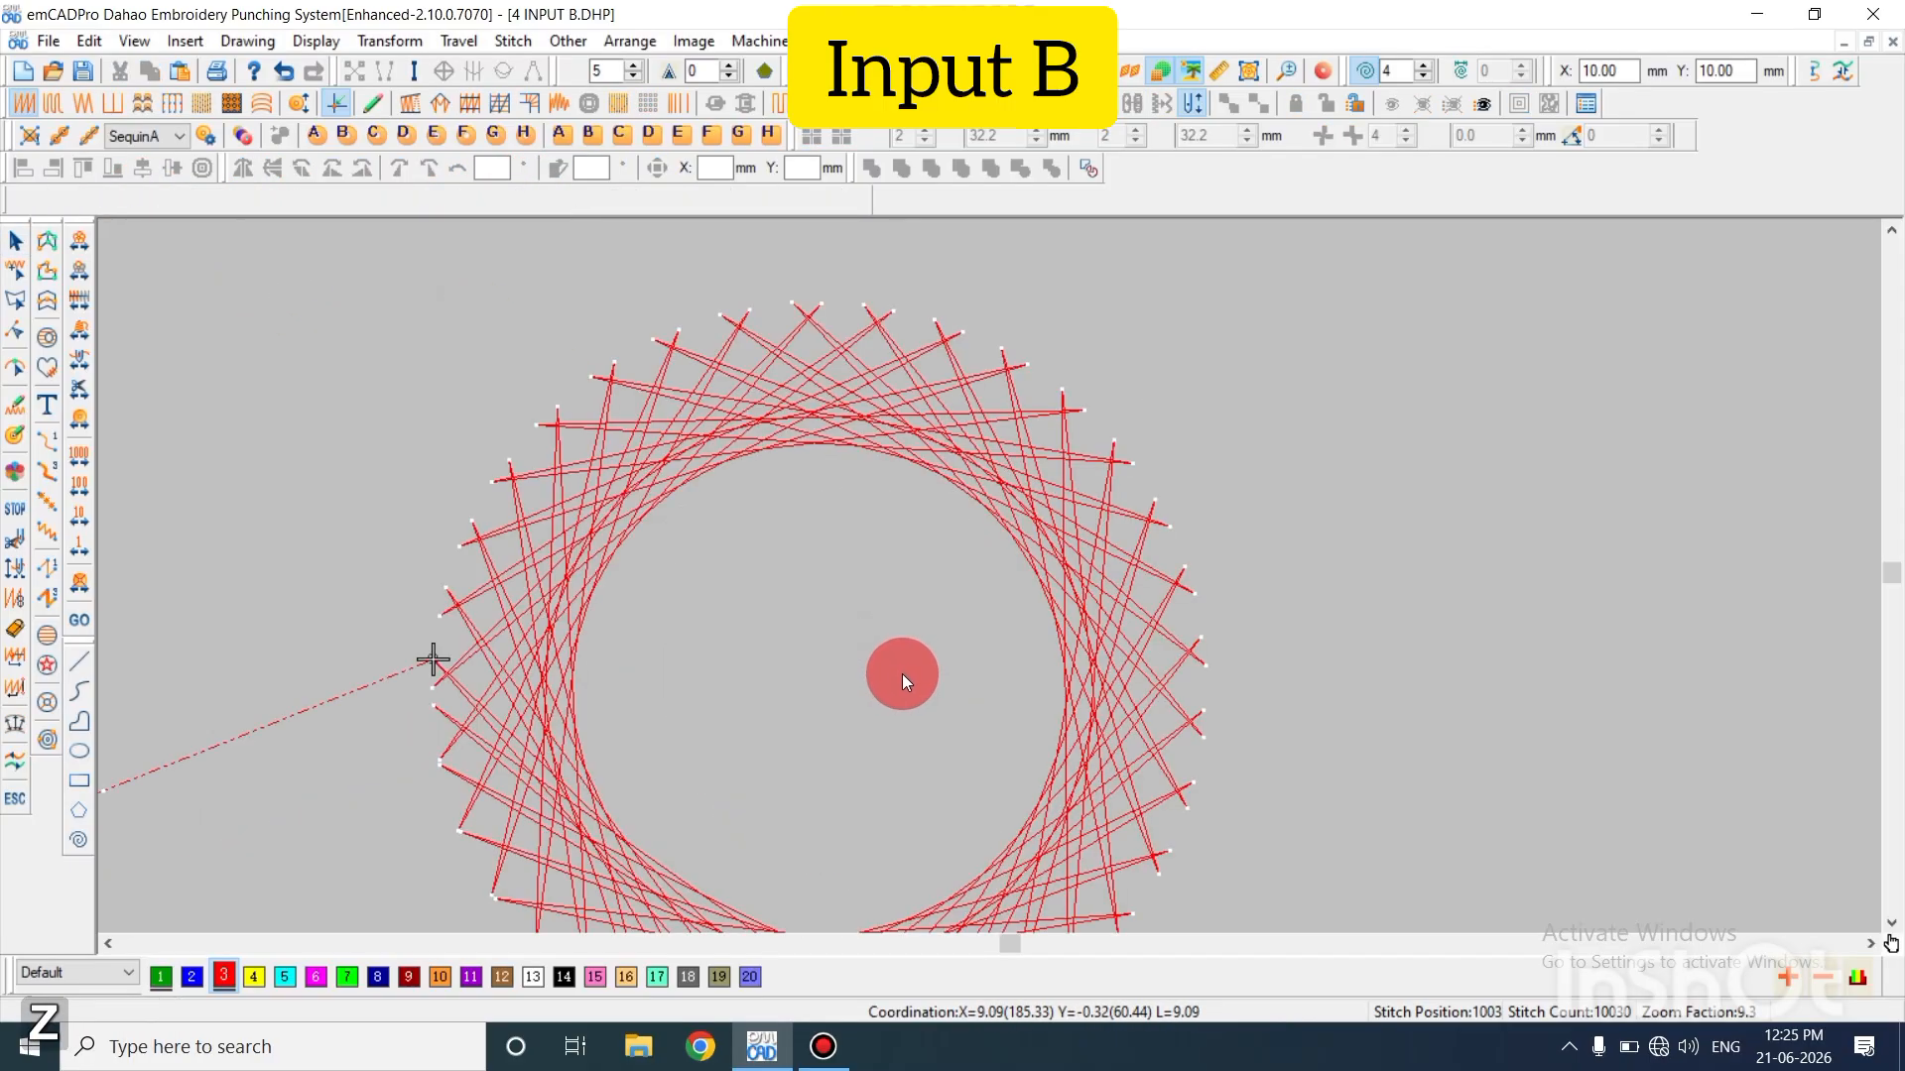
key("shift")
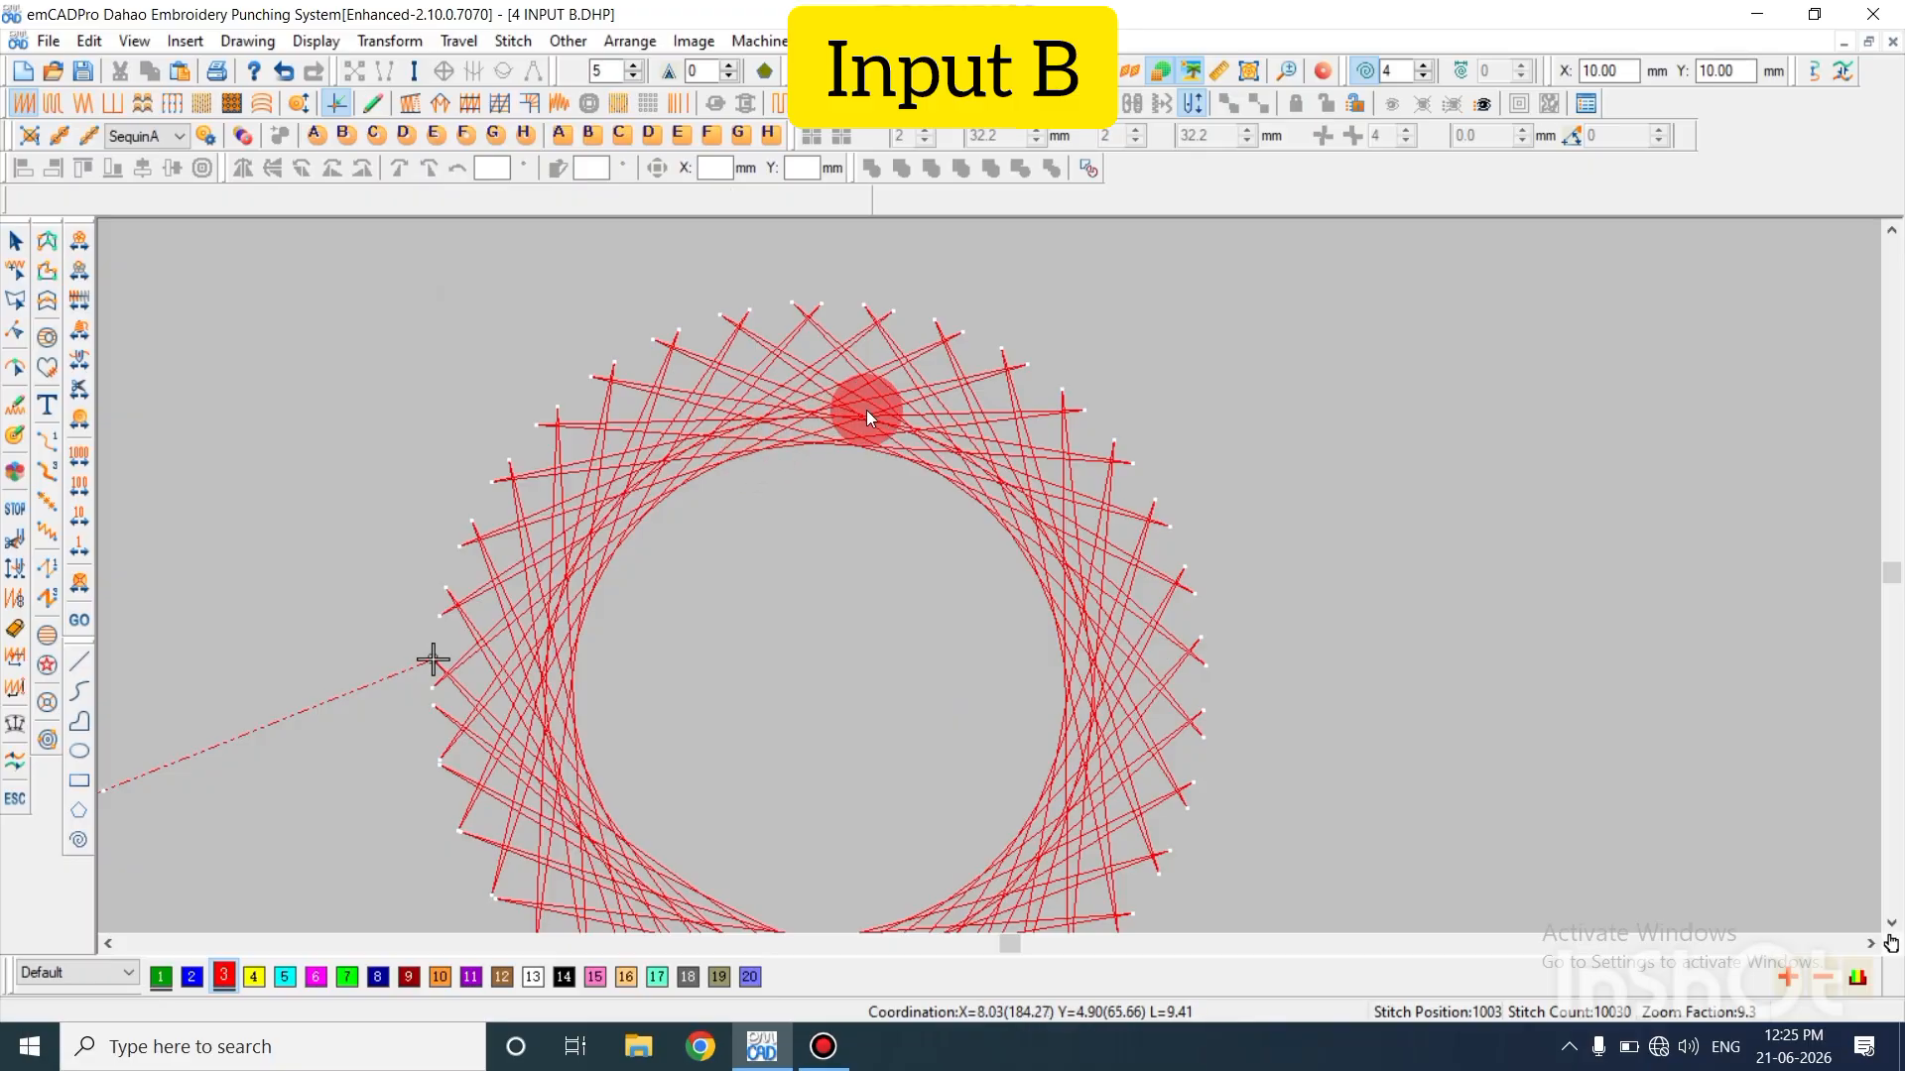
scroll(1028, 843, "down", 3)
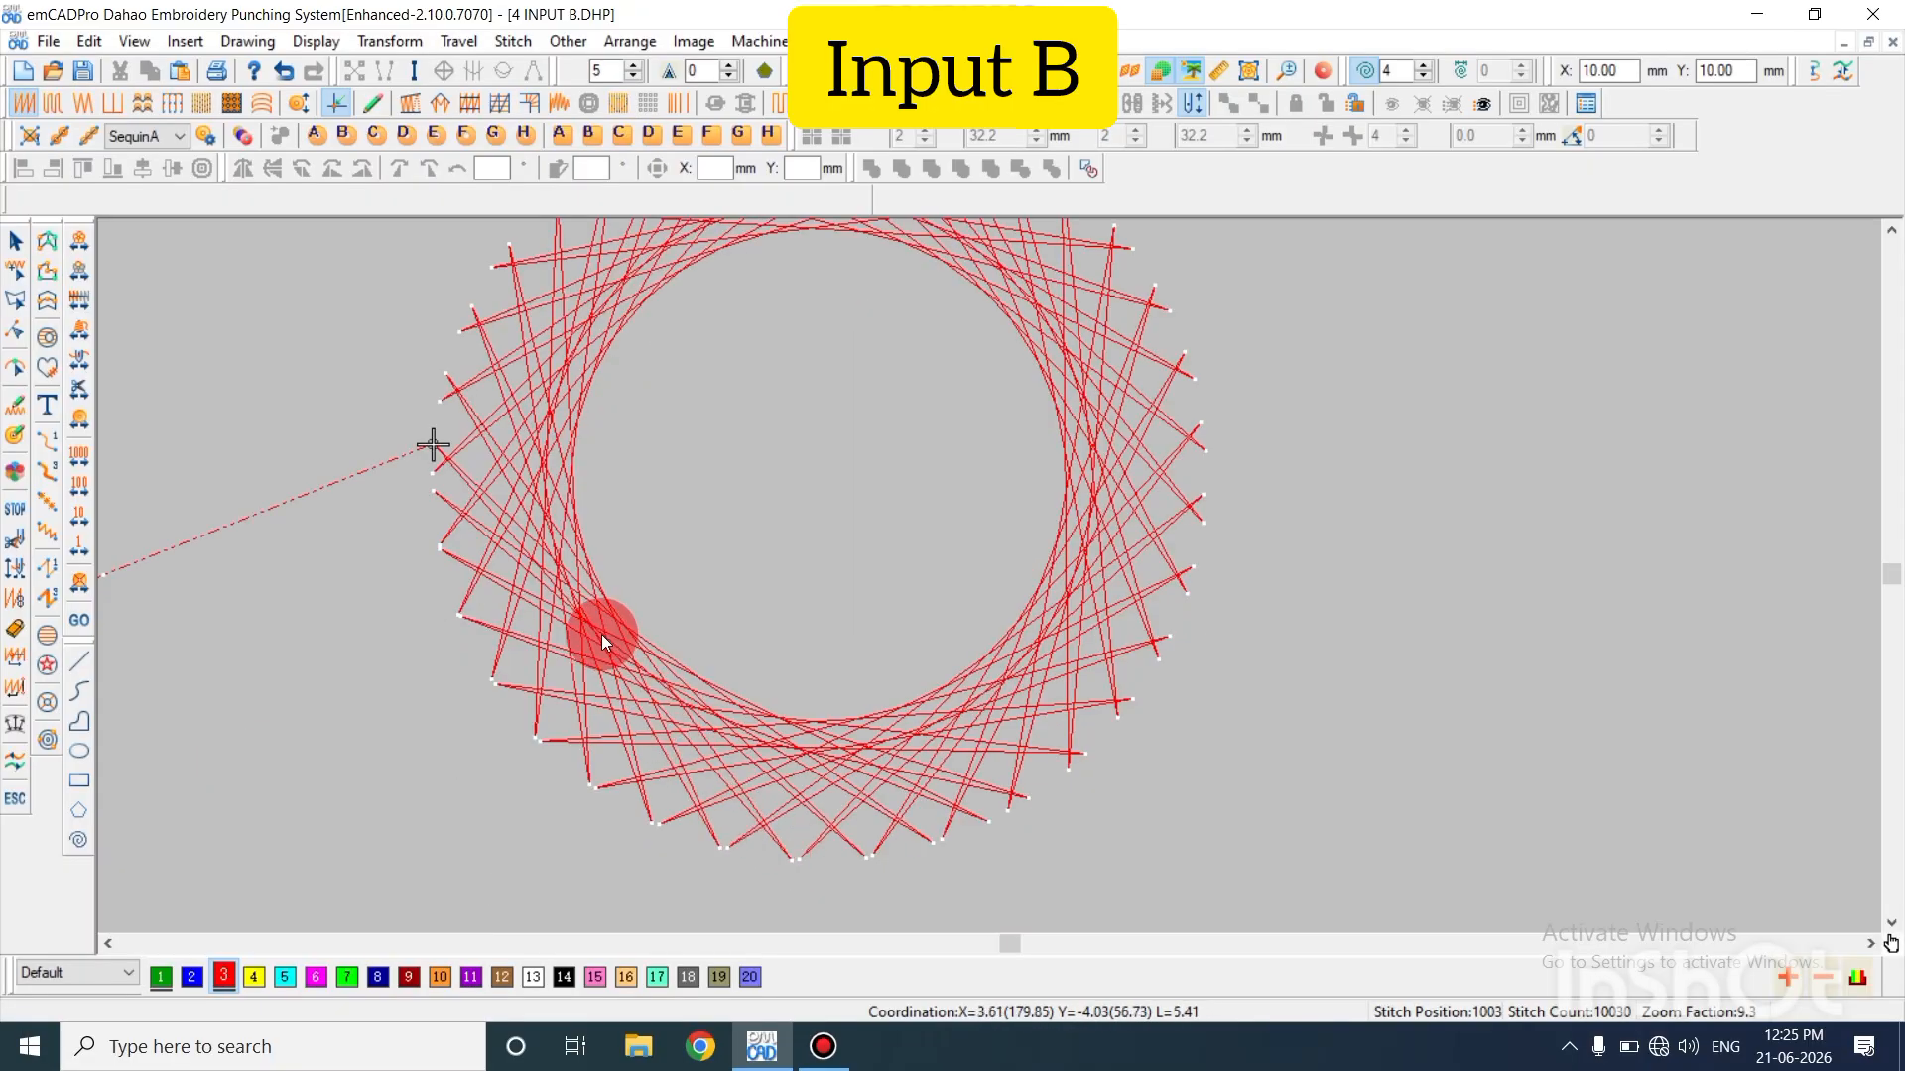
key("shift+z")
key("ctrl")
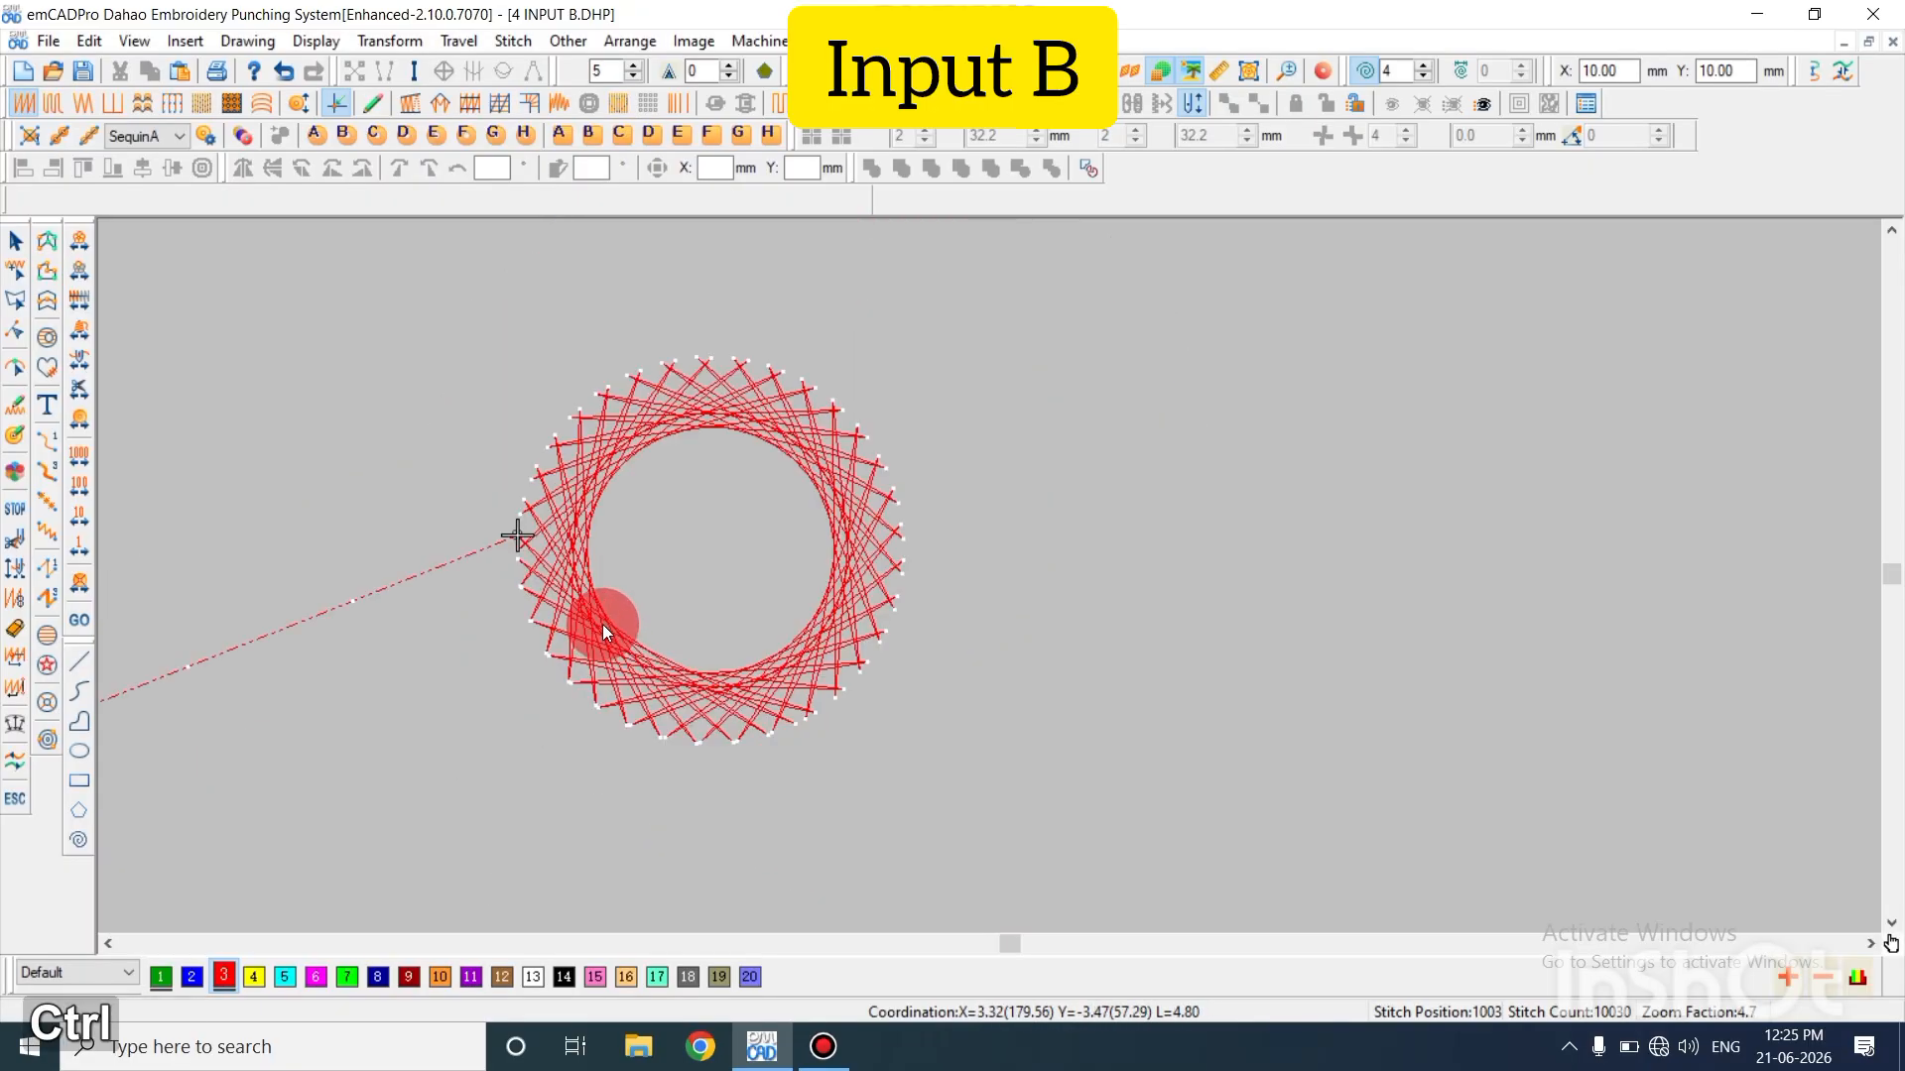
key("ctrl+z")
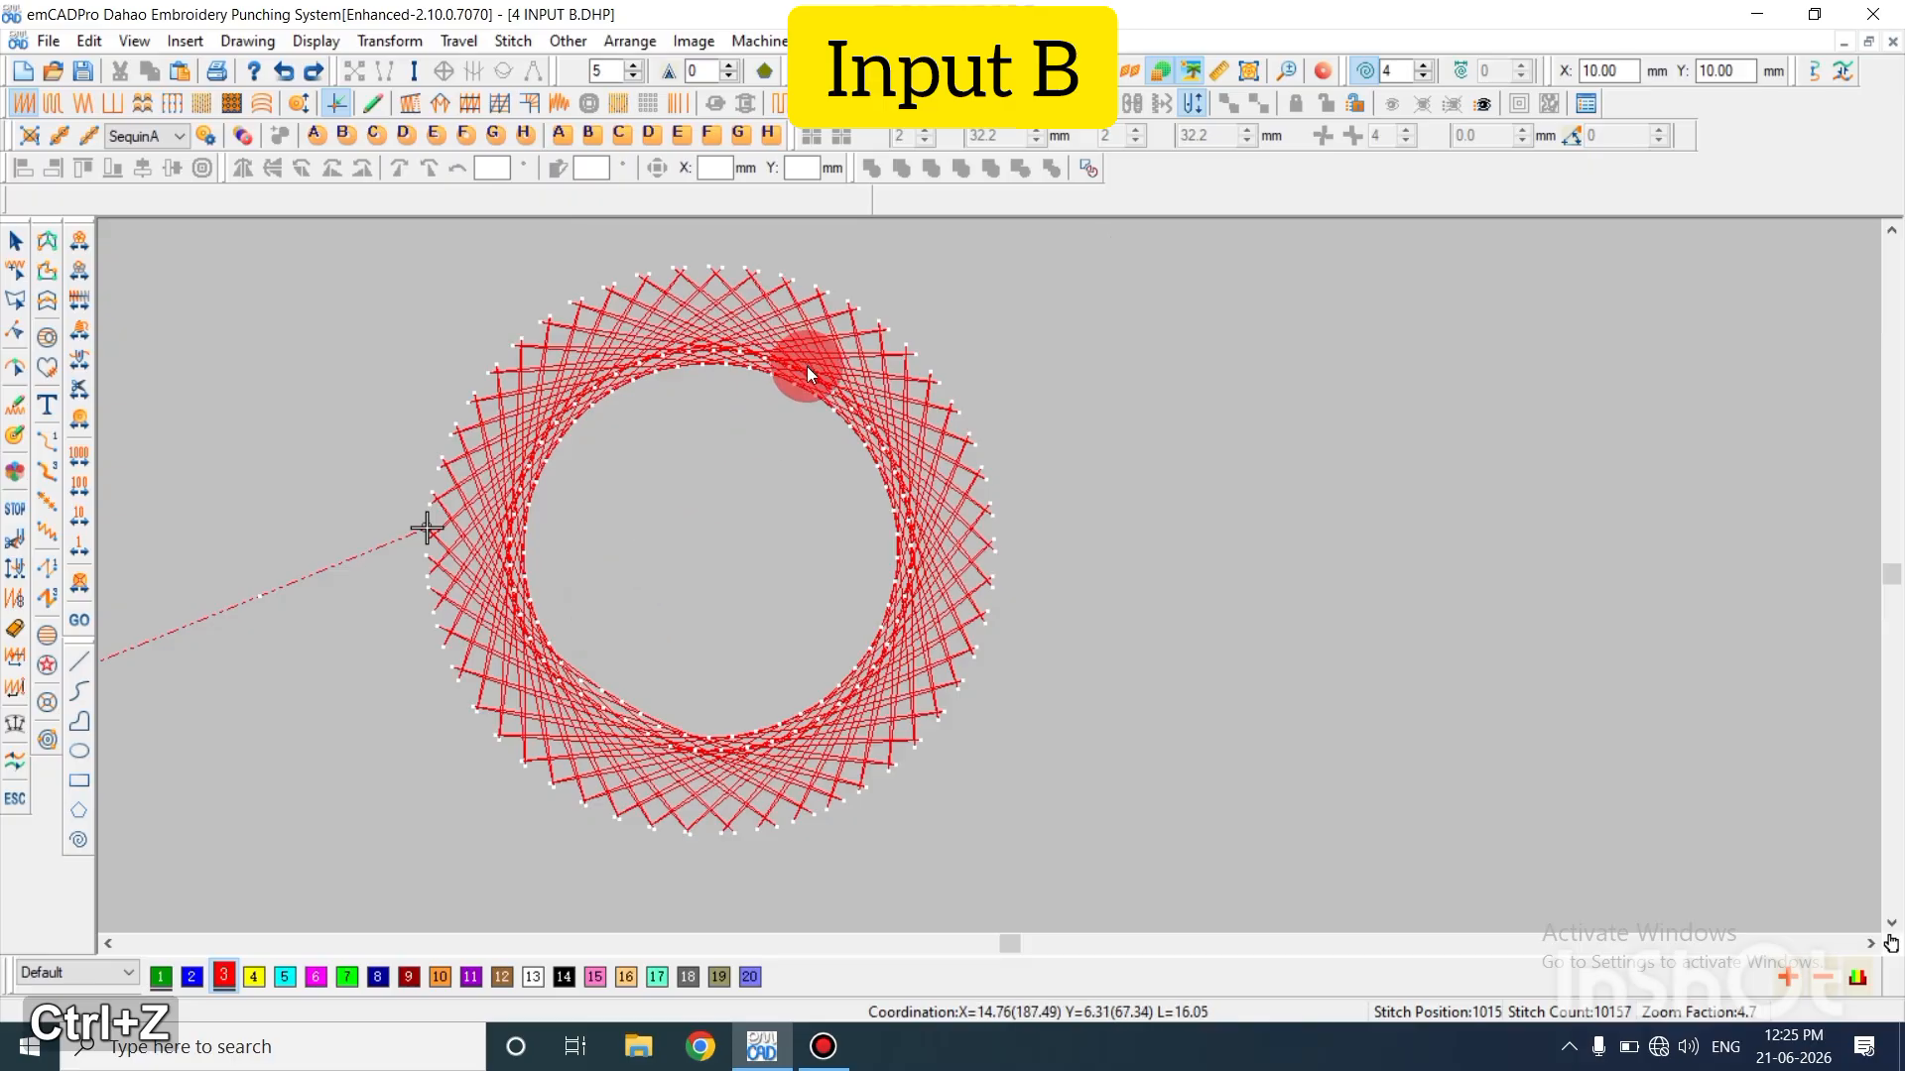
key("Escape")
key("shift")
key("z")
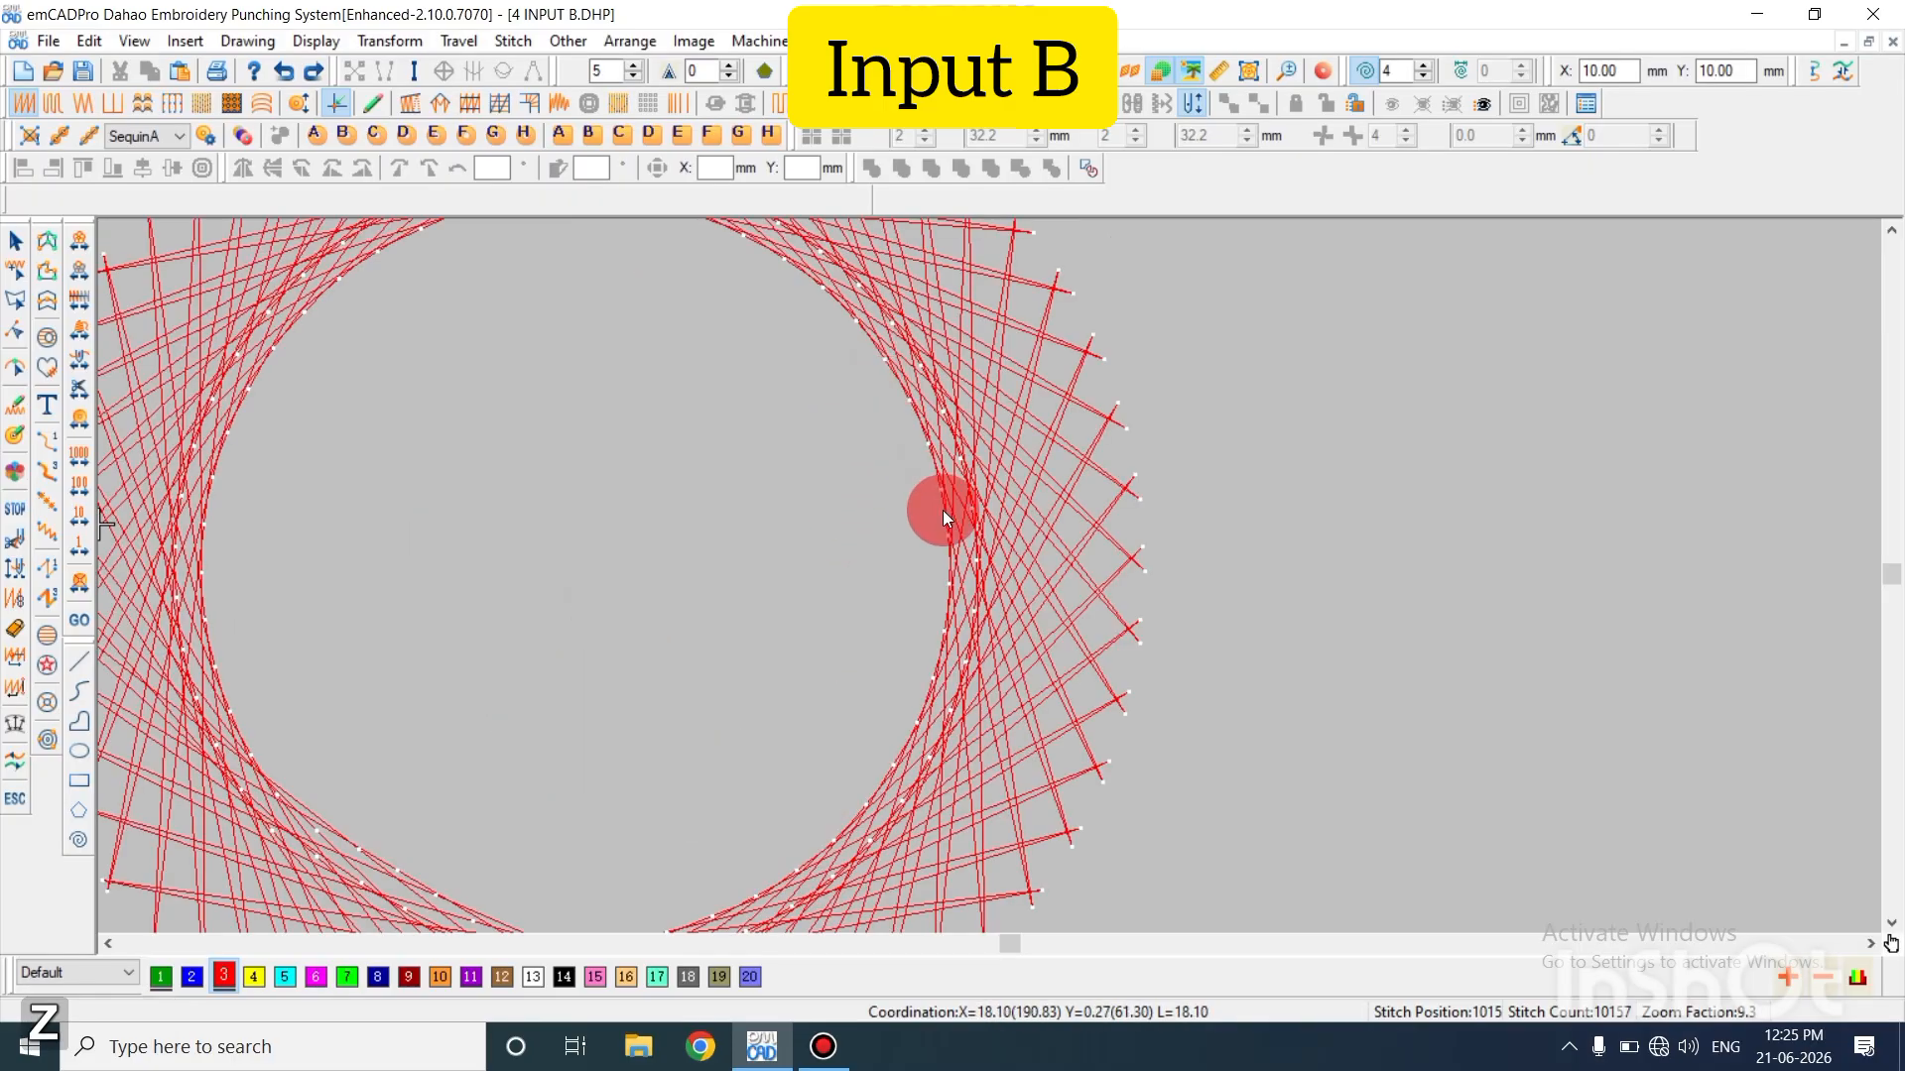
scroll(942, 510, "up", 3)
key("Escape")
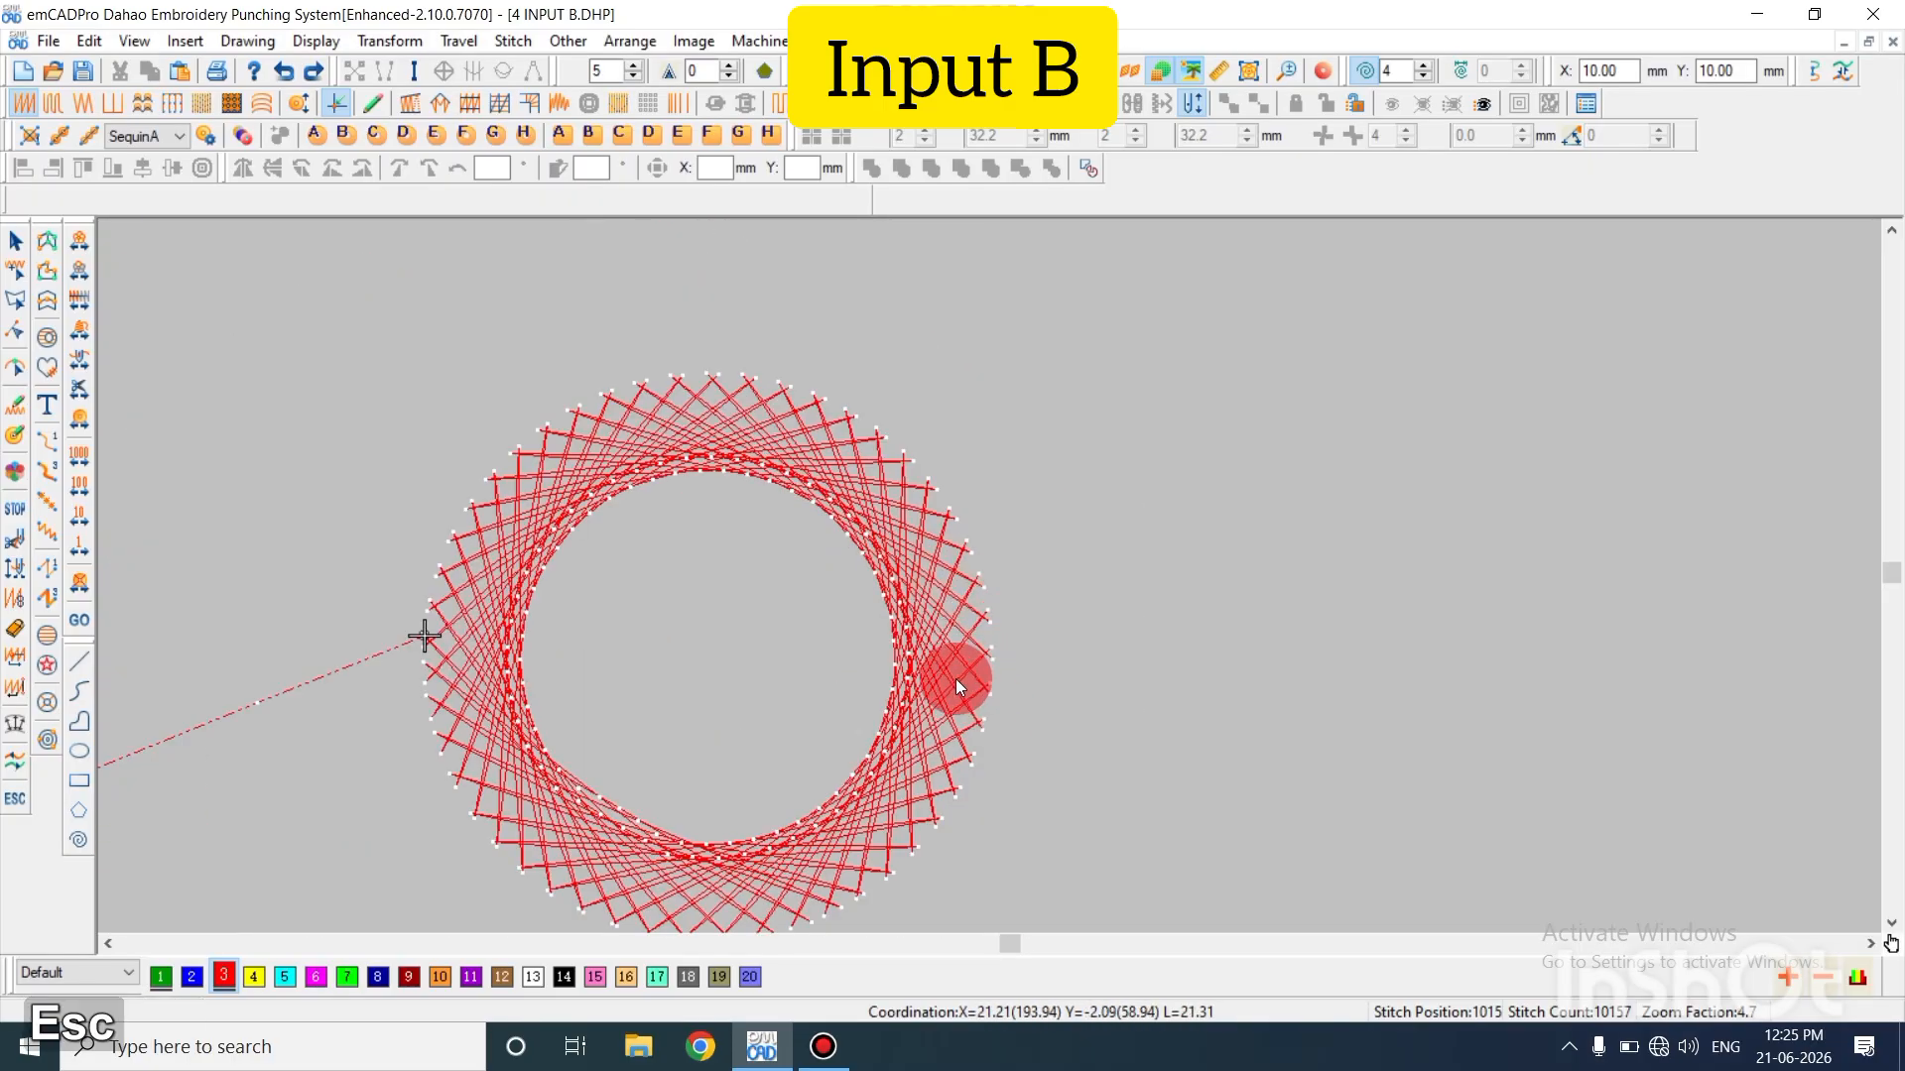
Check the larger ring's stitch value in the Process settings without changing anything
left_click(937, 663)
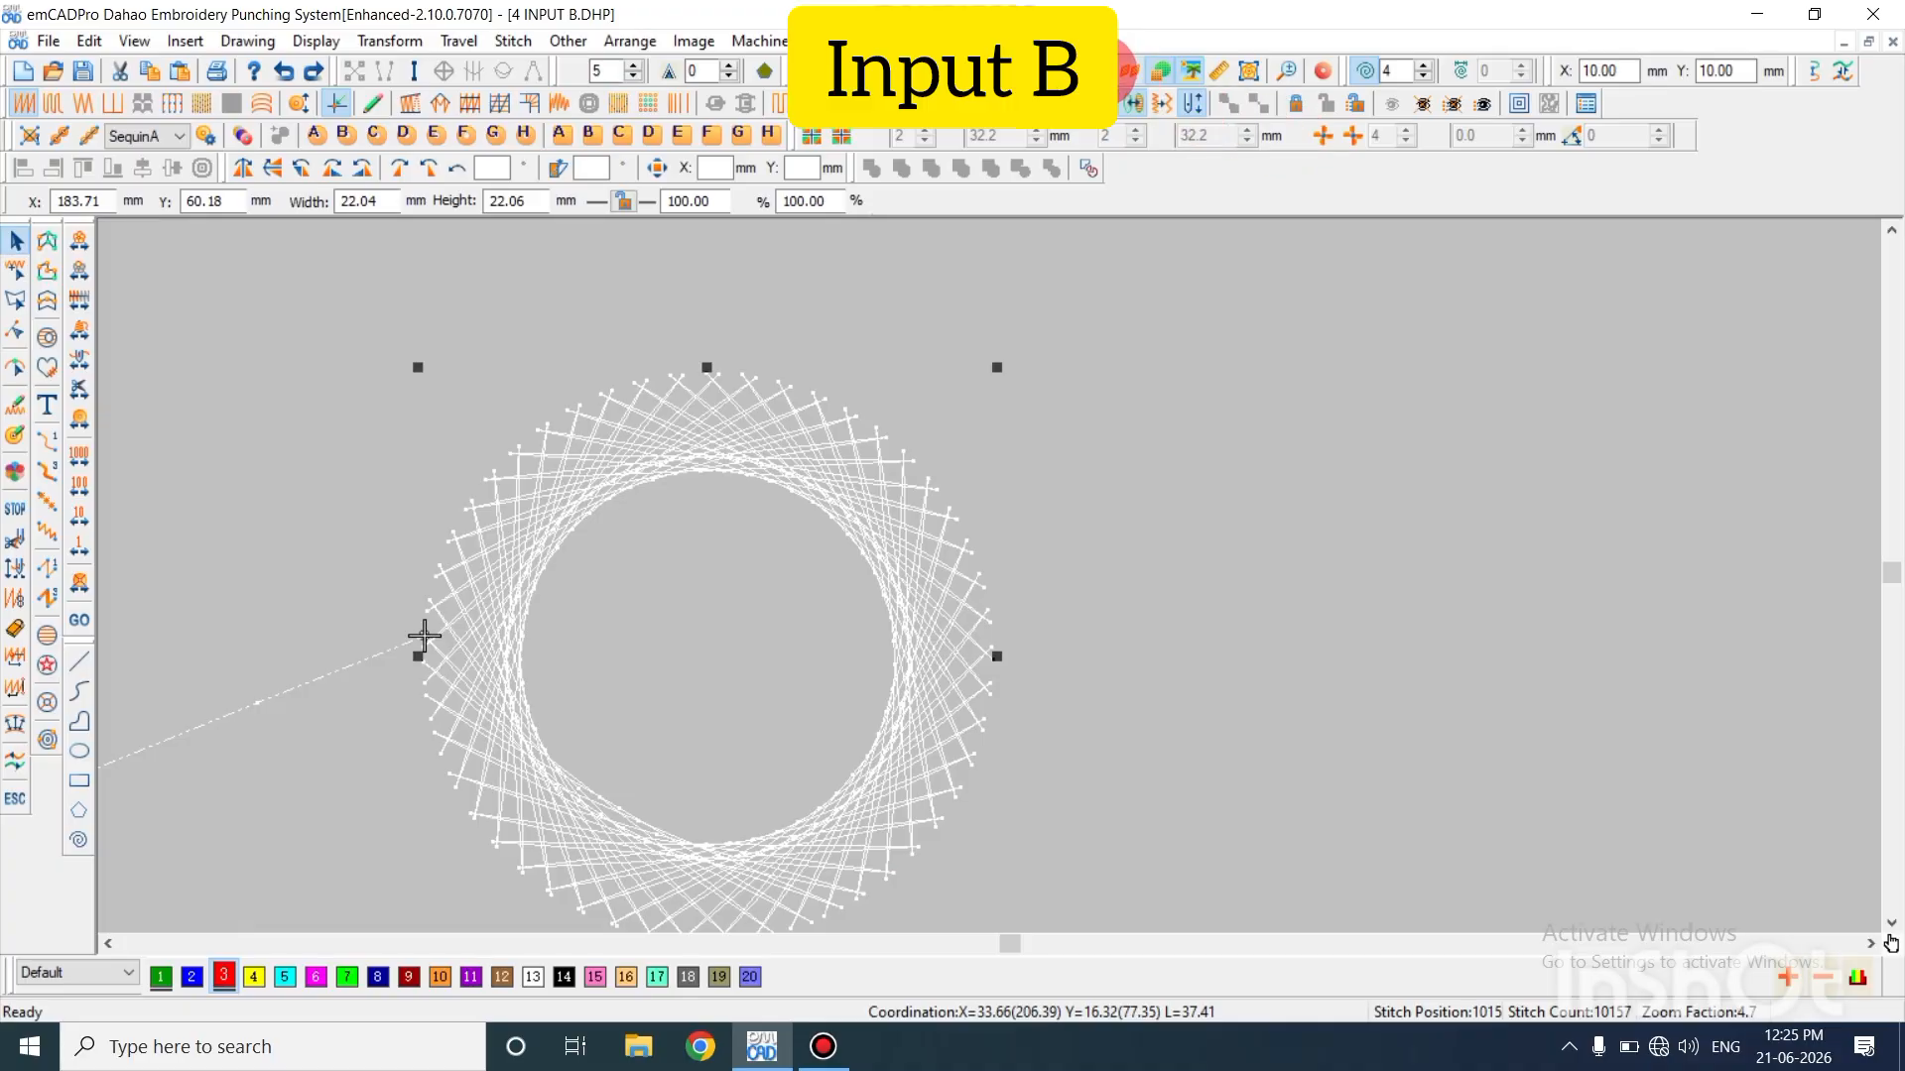
left_click(1157, 103)
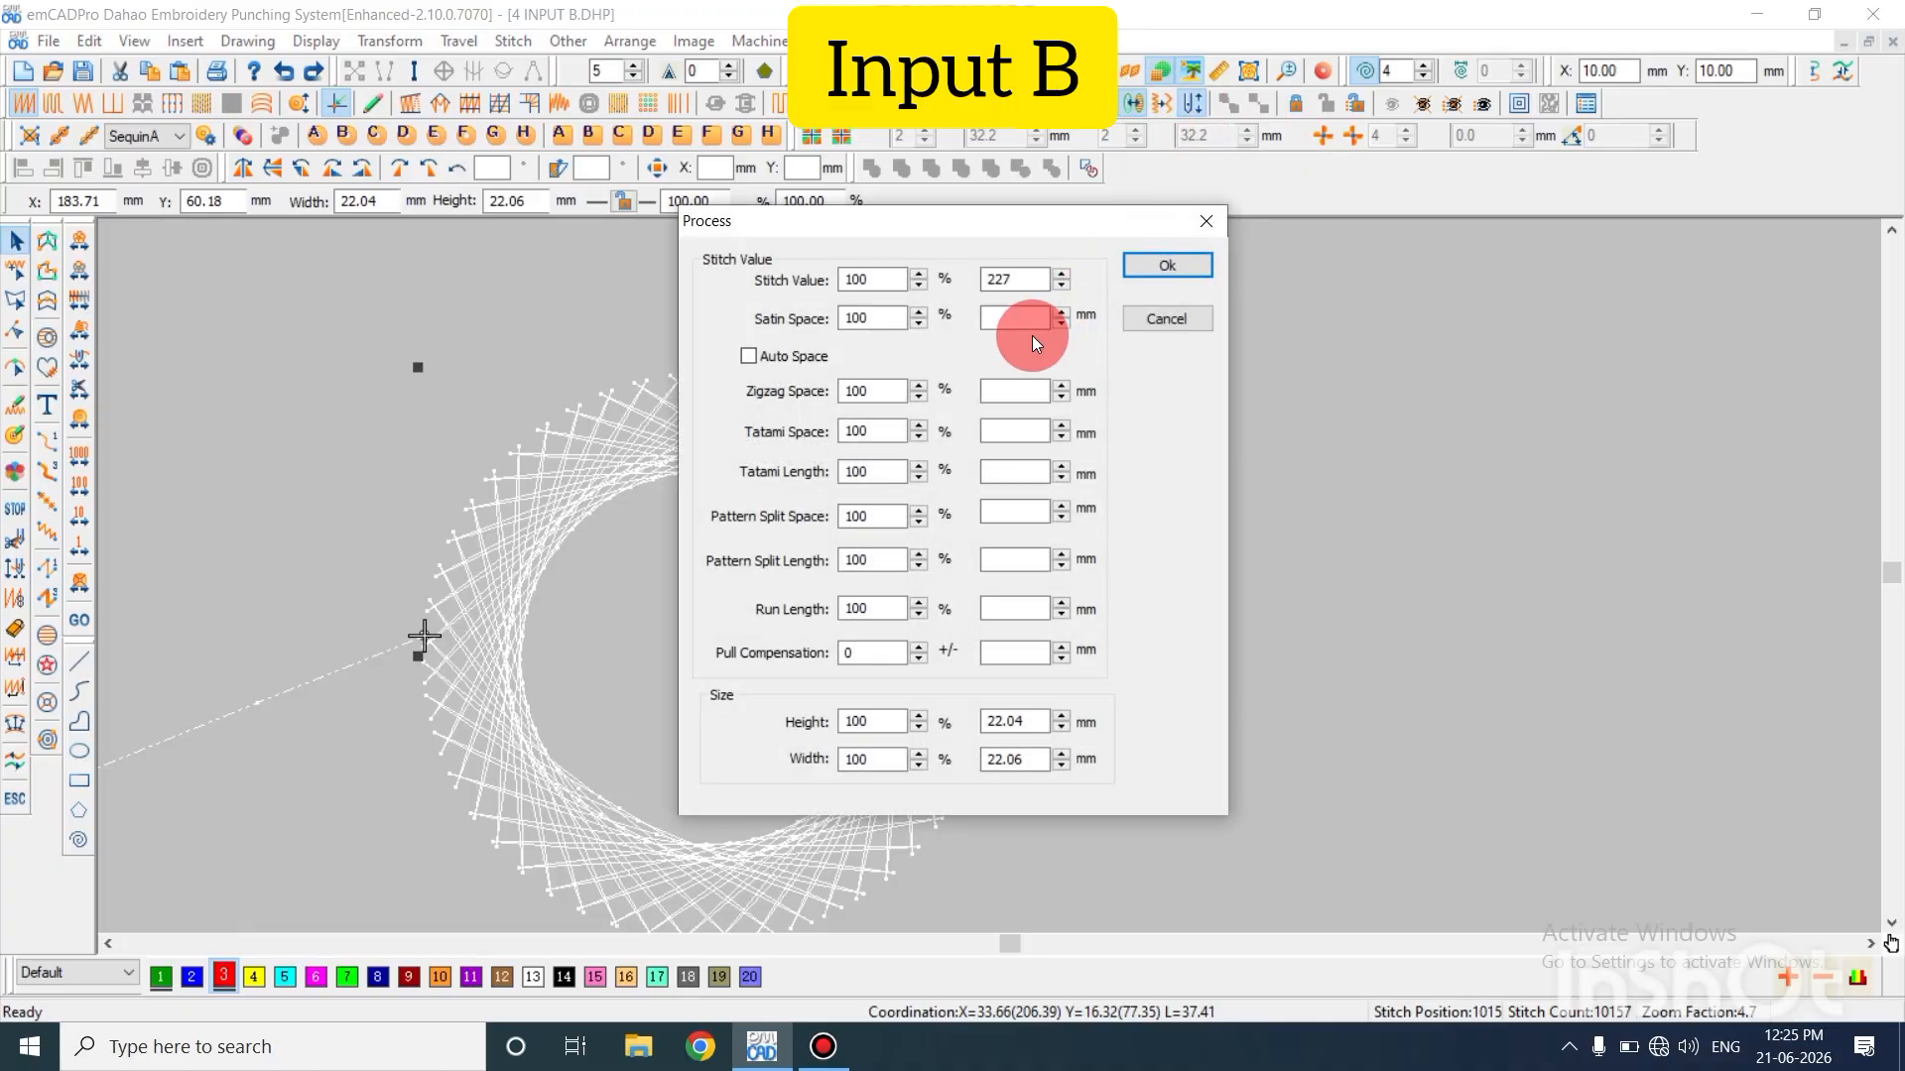
left_click(1157, 323)
Redo the resize of the ring to 15 mm and check its stitch value in the Process settings
key("ctrl+y")
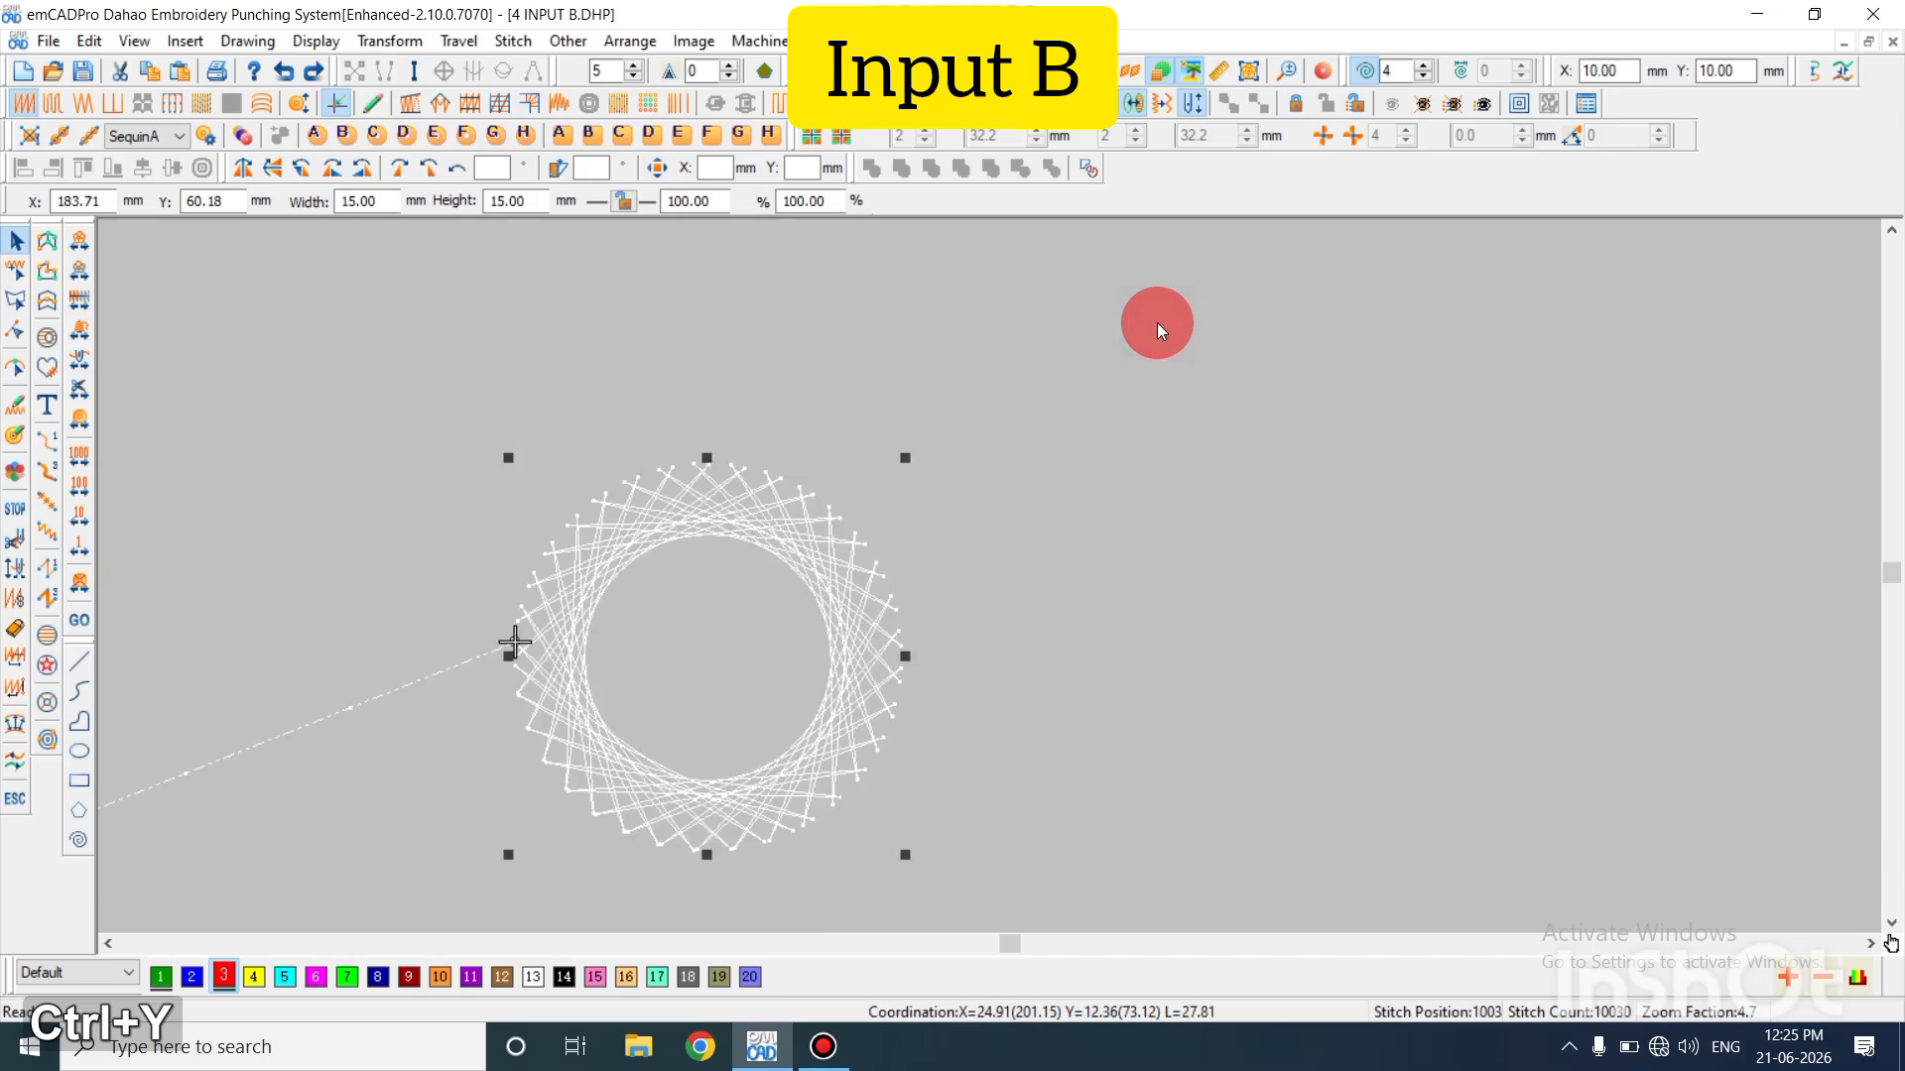
key("Escape")
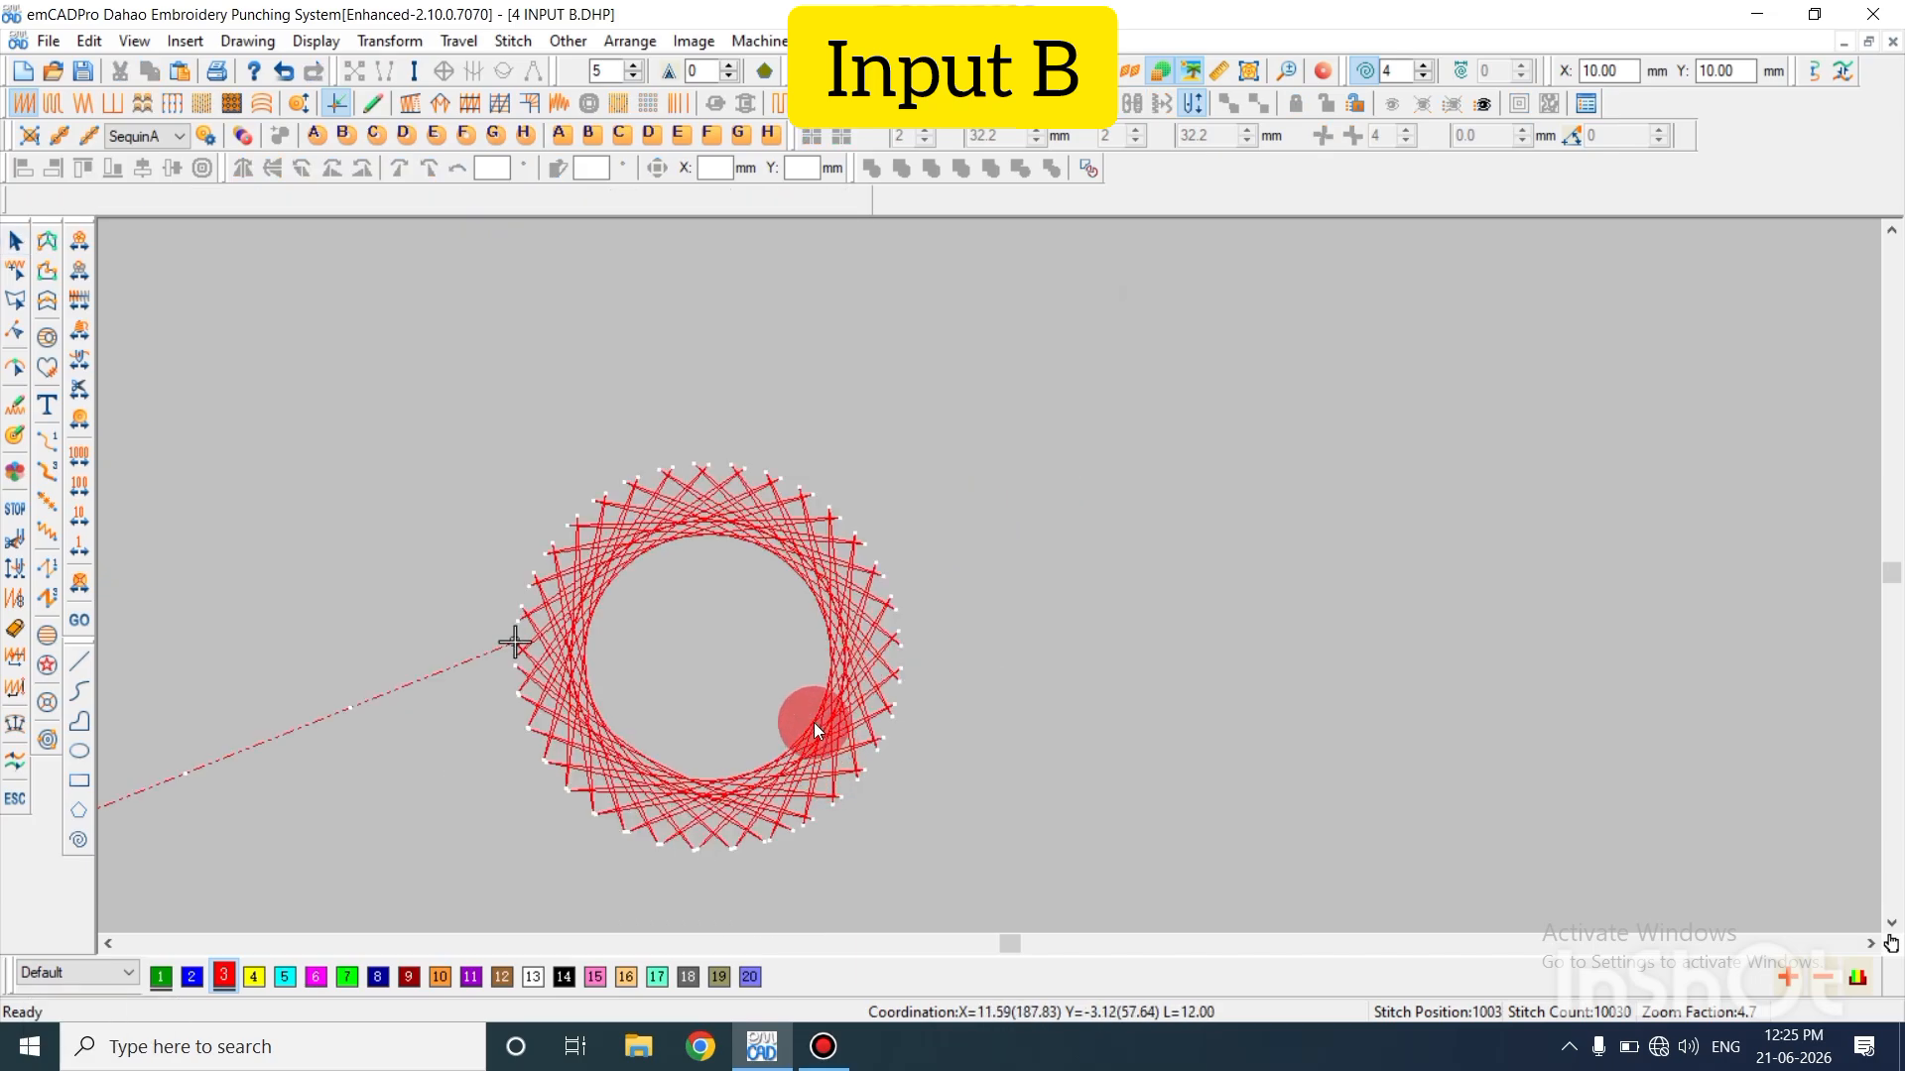
left_click(814, 731)
left_click(1157, 103)
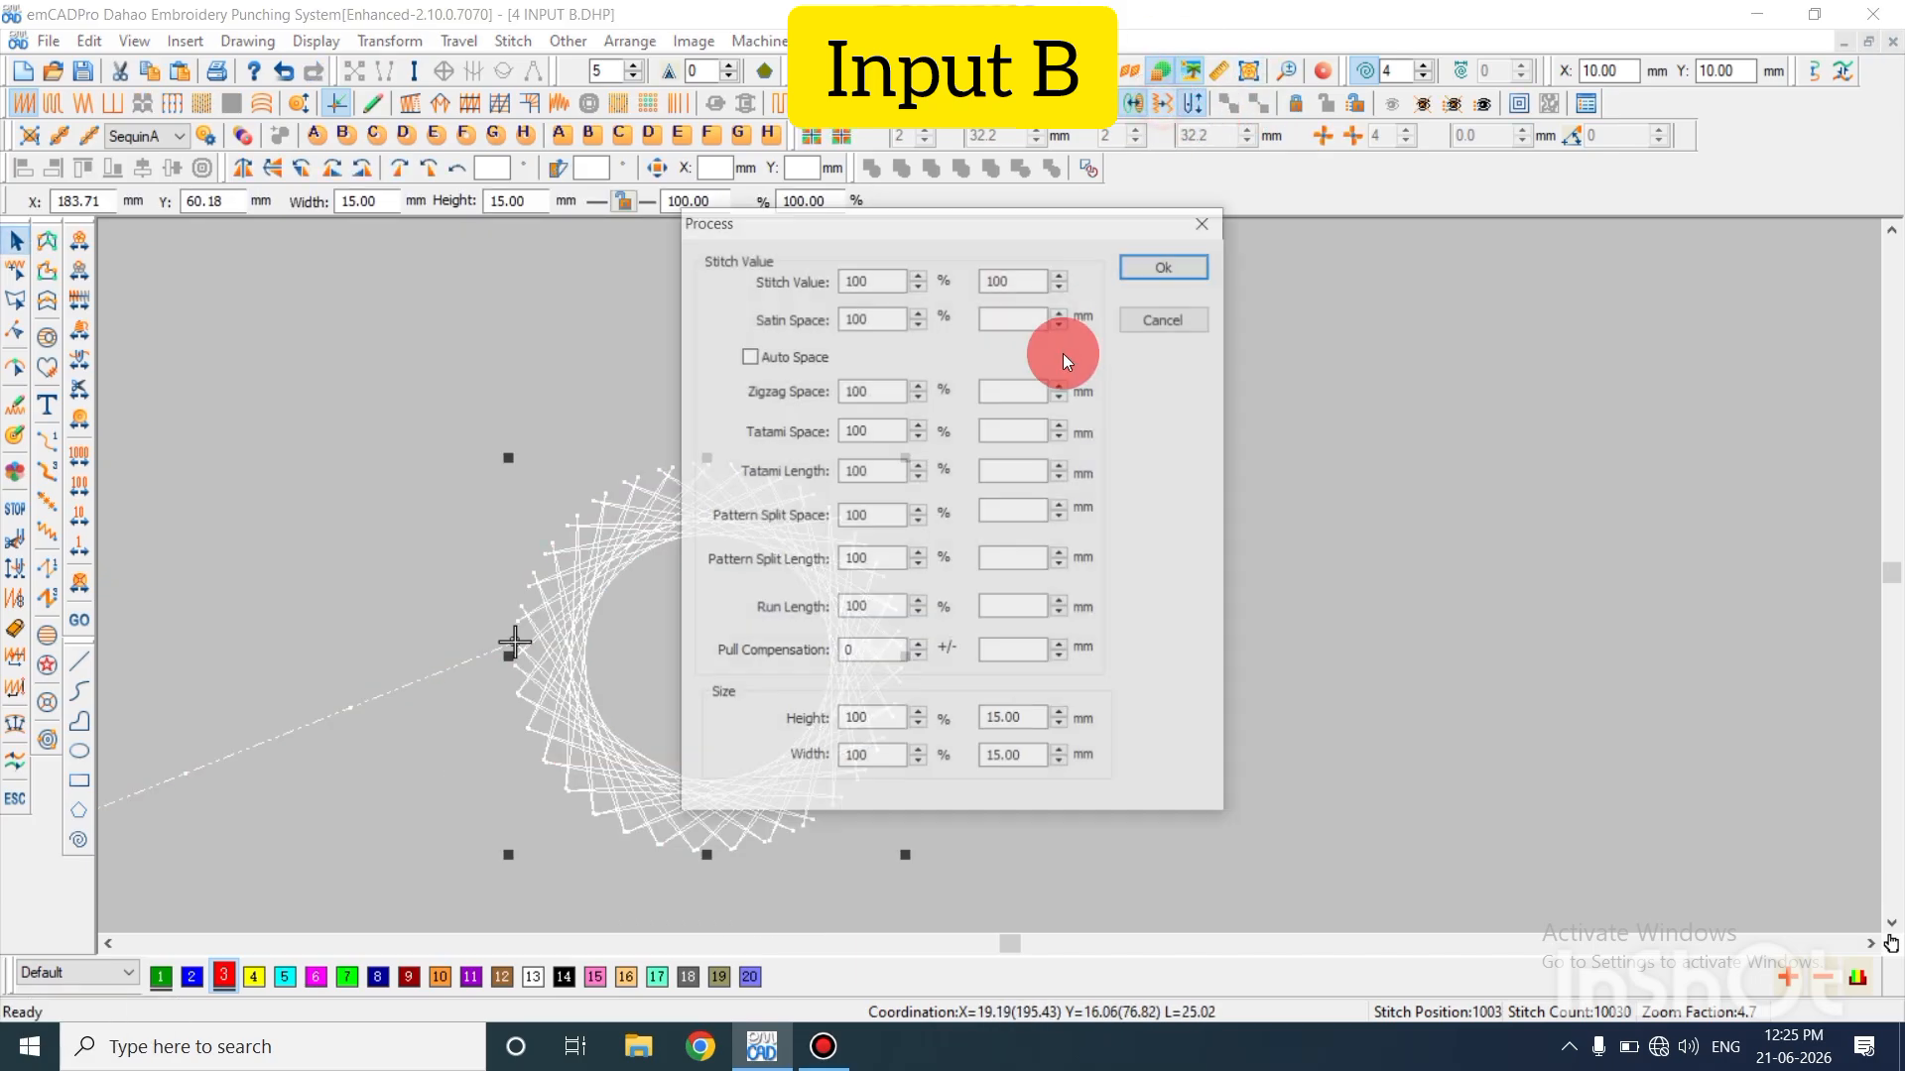
key("Escape")
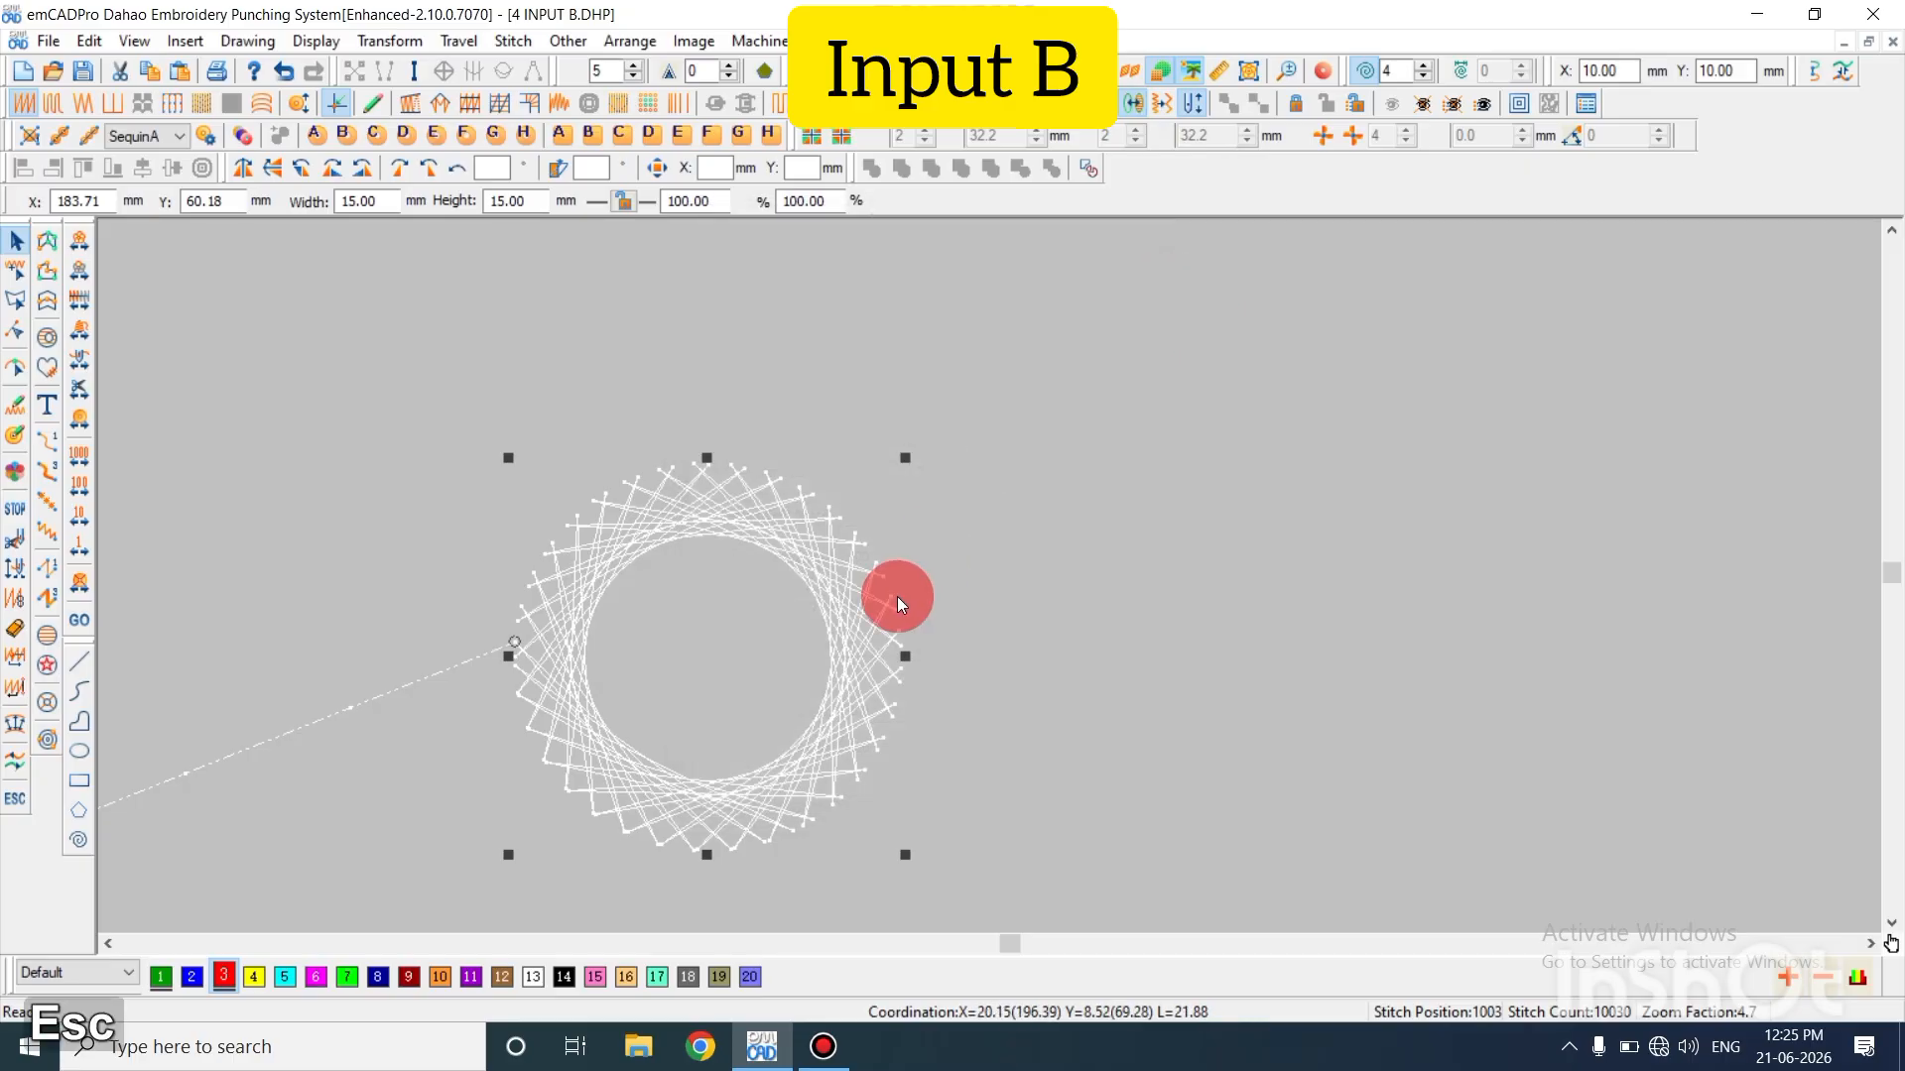
Move the 15 mm ring about 17 mm, shifting it 15.62 mm to the right and 6.82 mm upward
scroll(897, 597, "up", 1)
key("Escape")
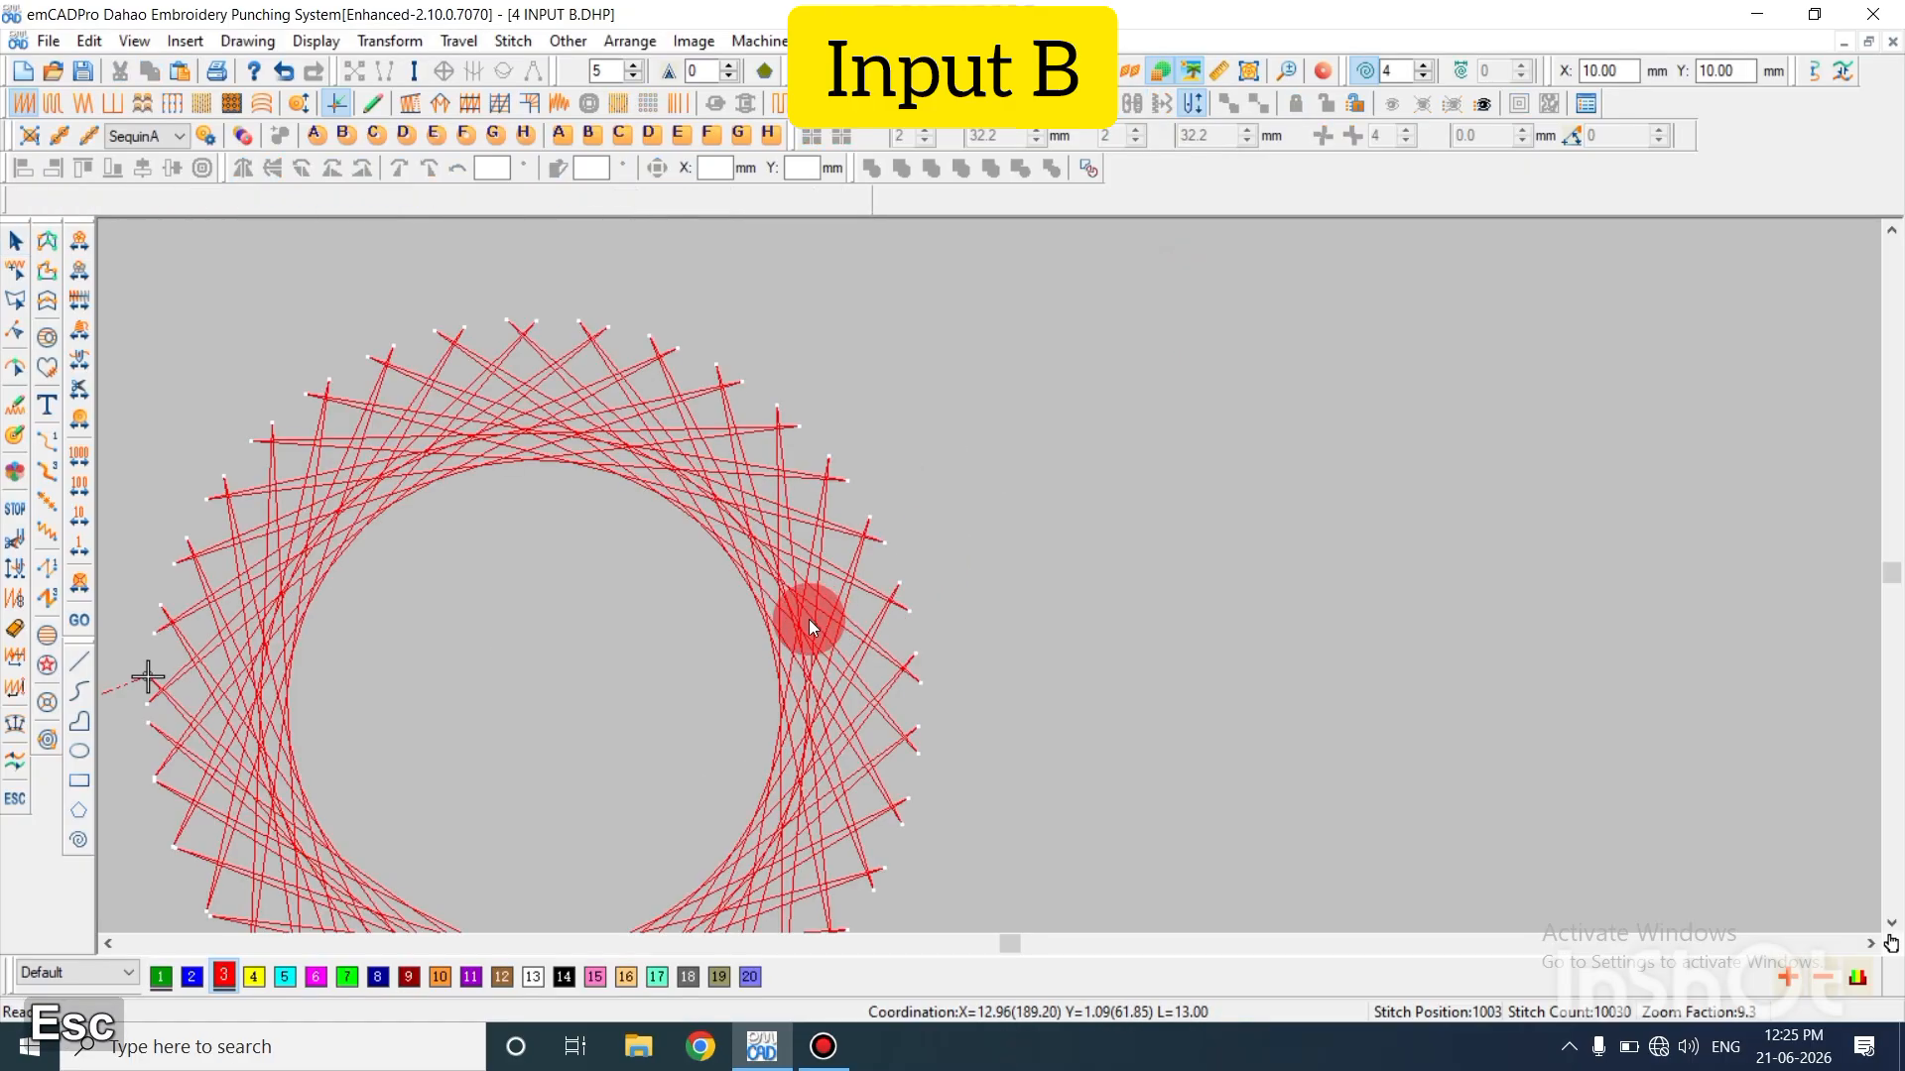
key("shift+z")
key("Escape")
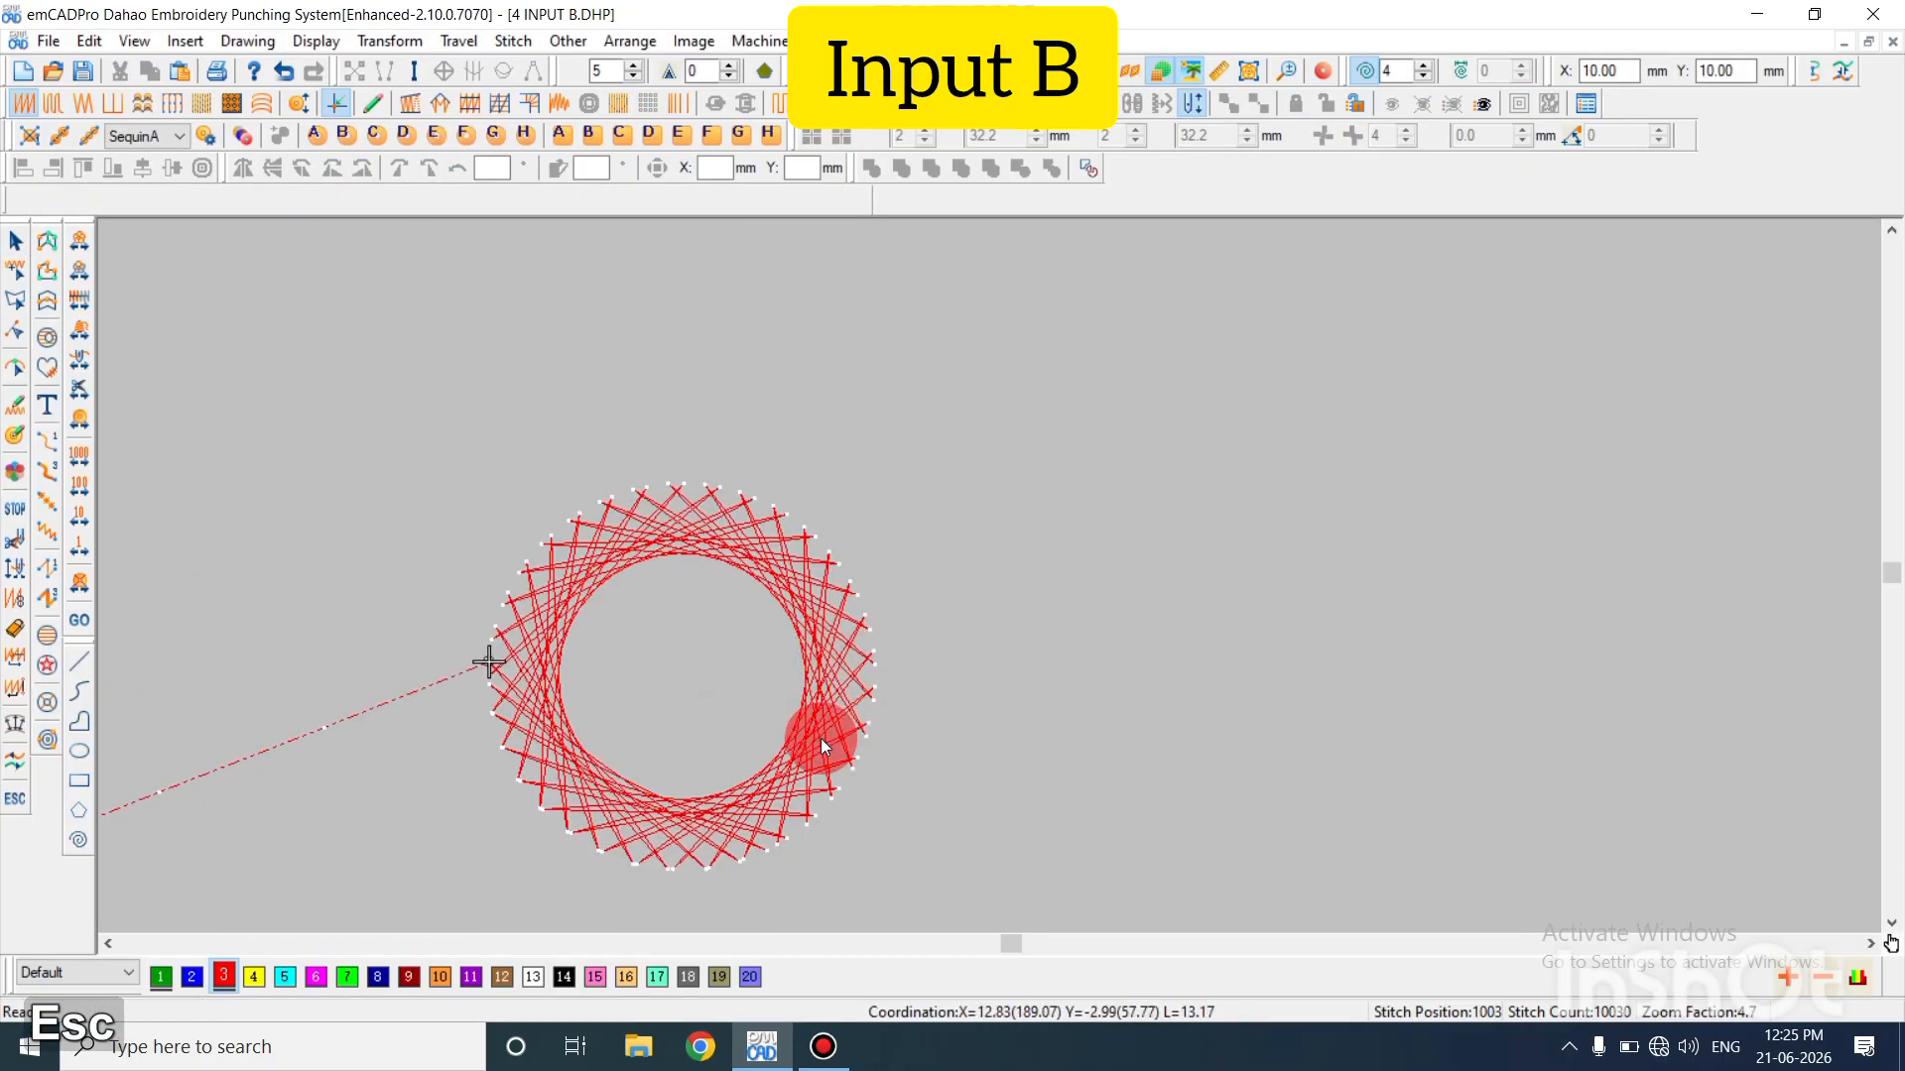
left_click_drag(820, 738, 1224, 558)
key("Escape")
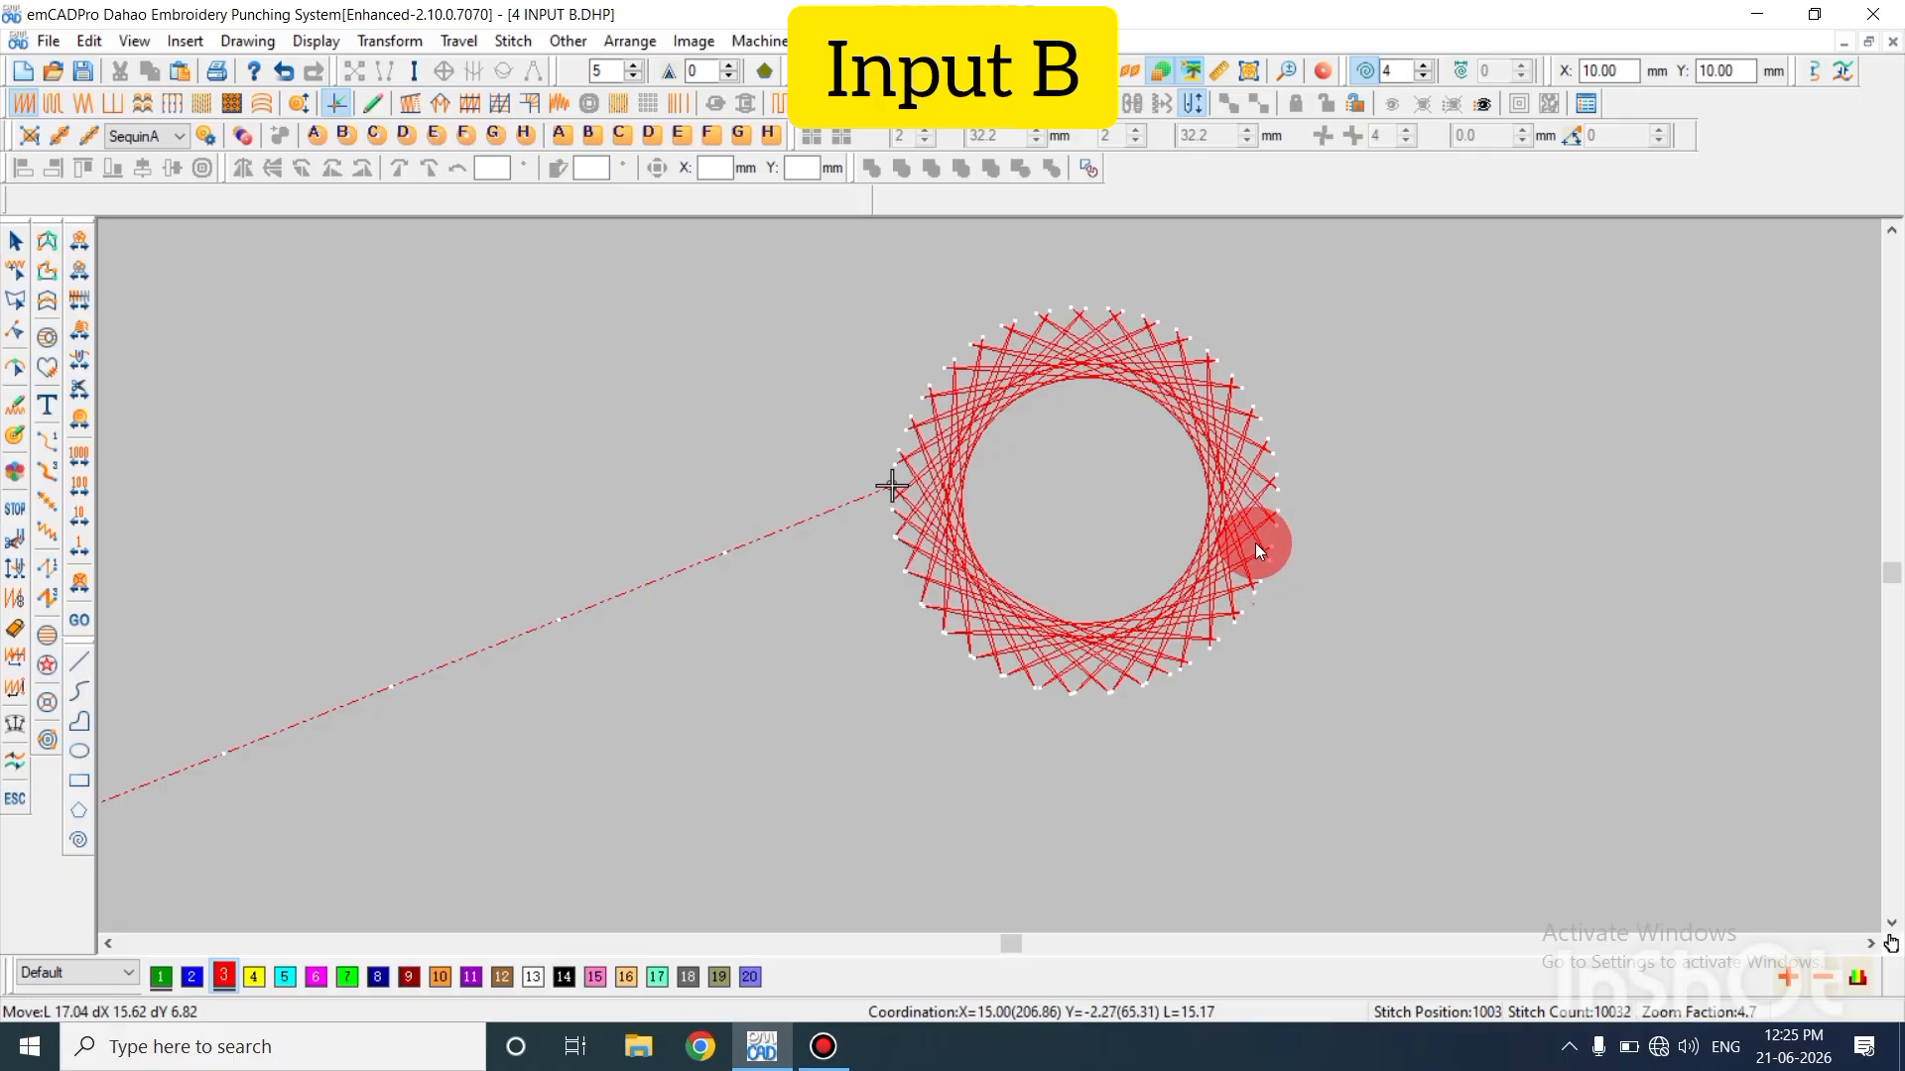
key("Escape")
Preview the 15 mm ring in realistic thread display and delete it
key("shift+z")
key("Escape")
key("t")
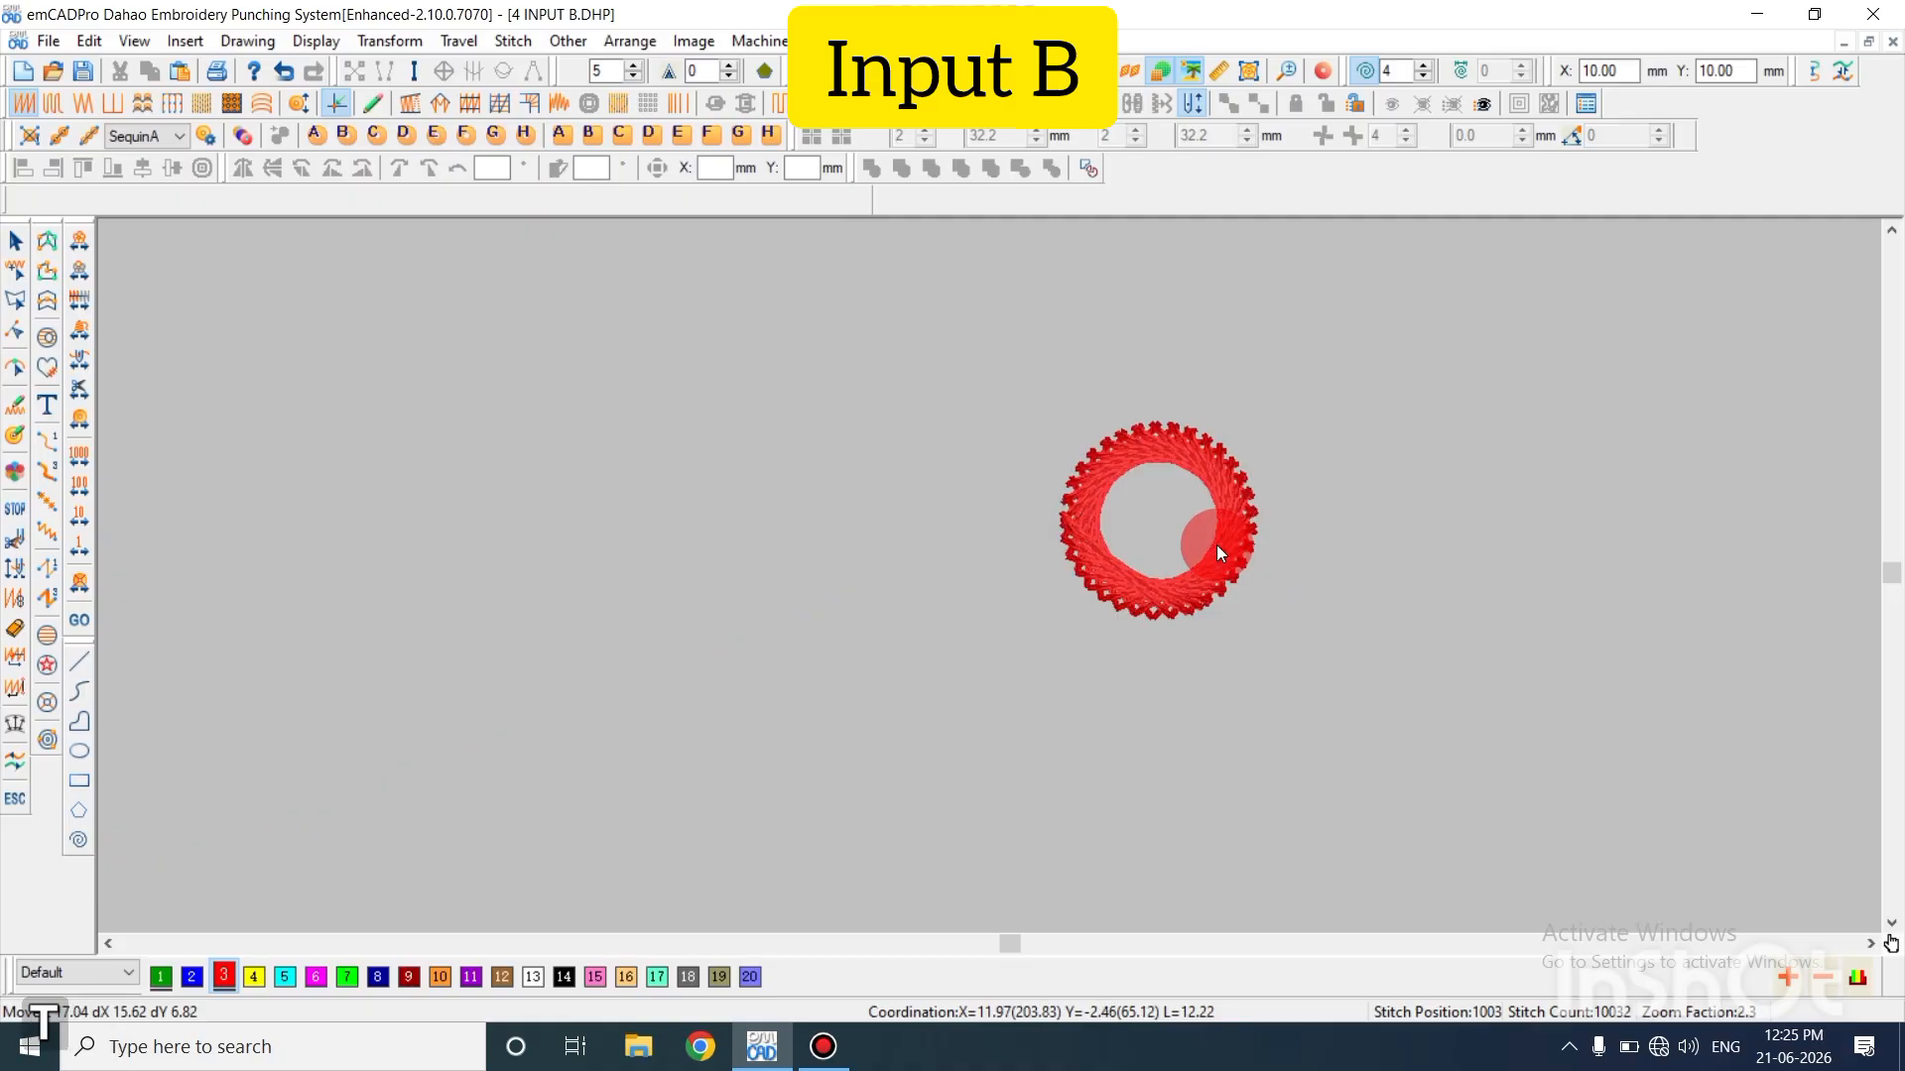
key("z")
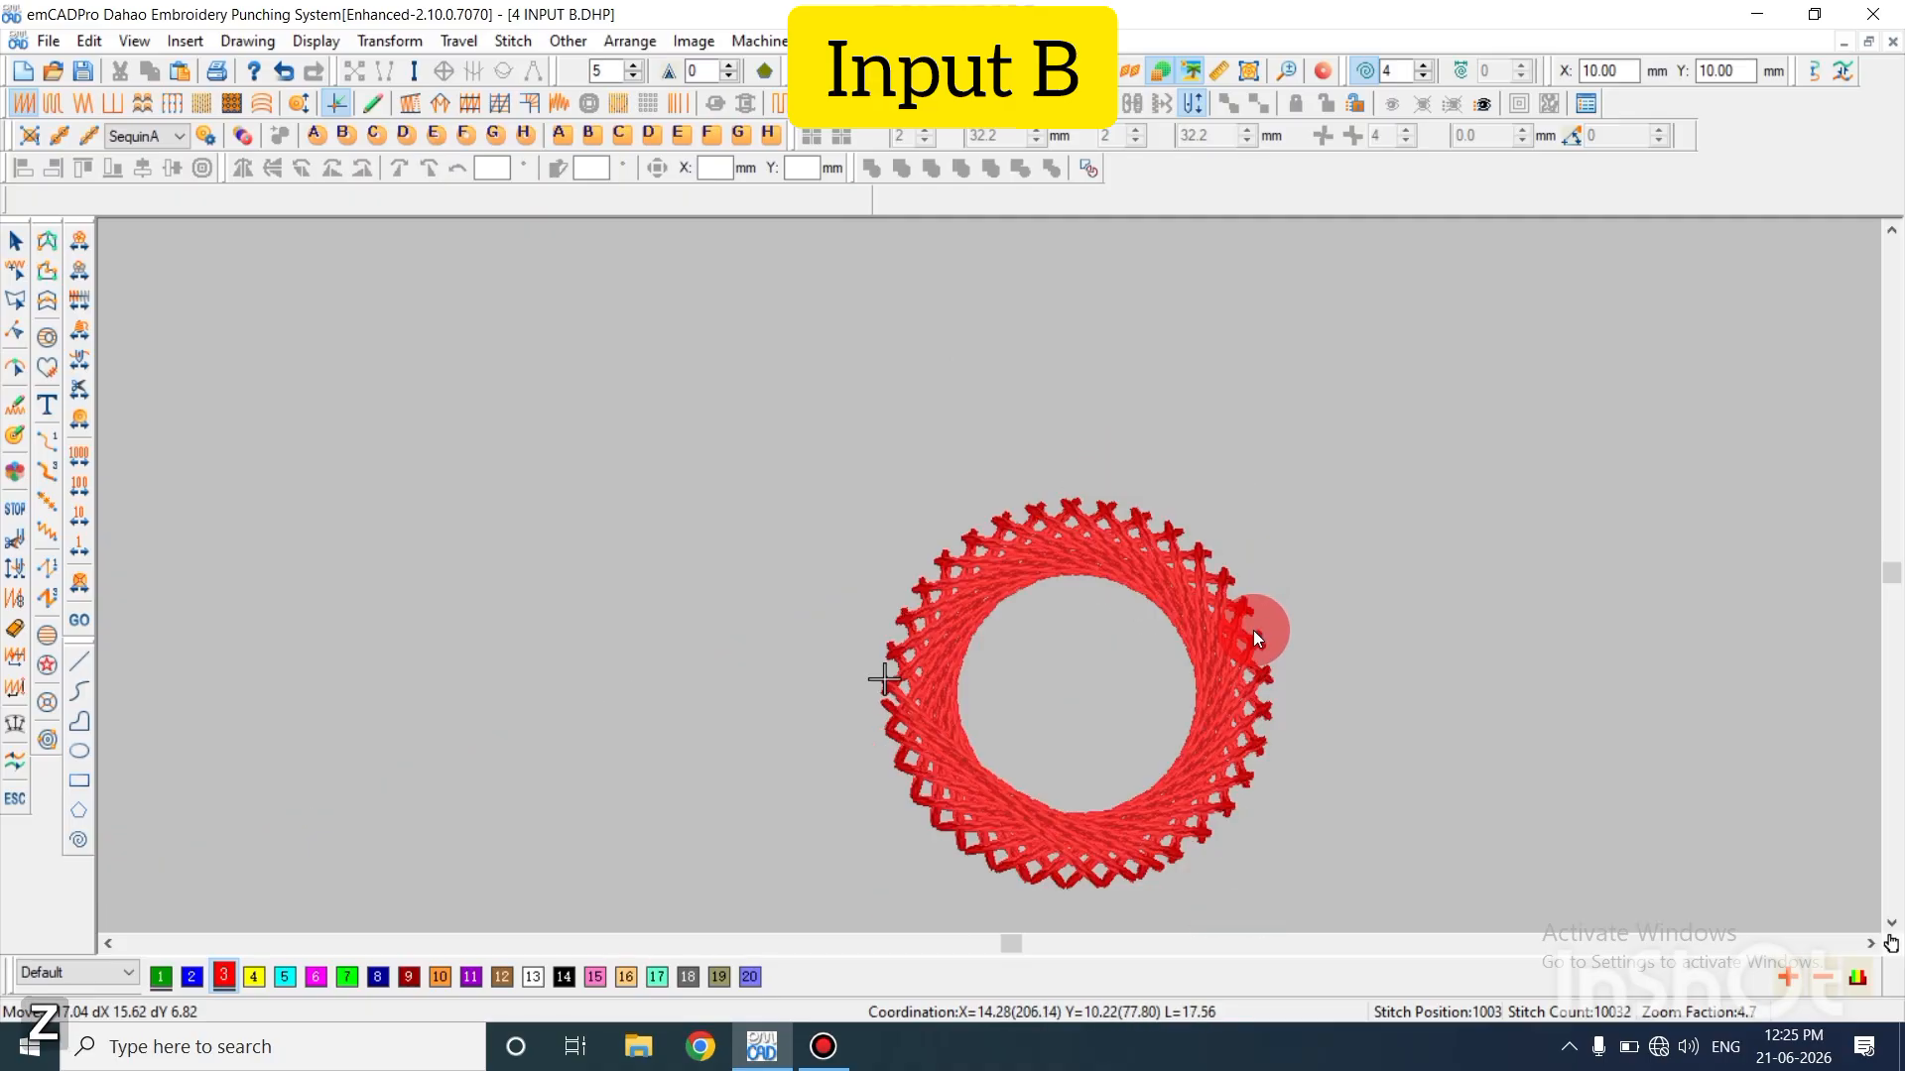
key("z")
key("shift+z")
key("Escape")
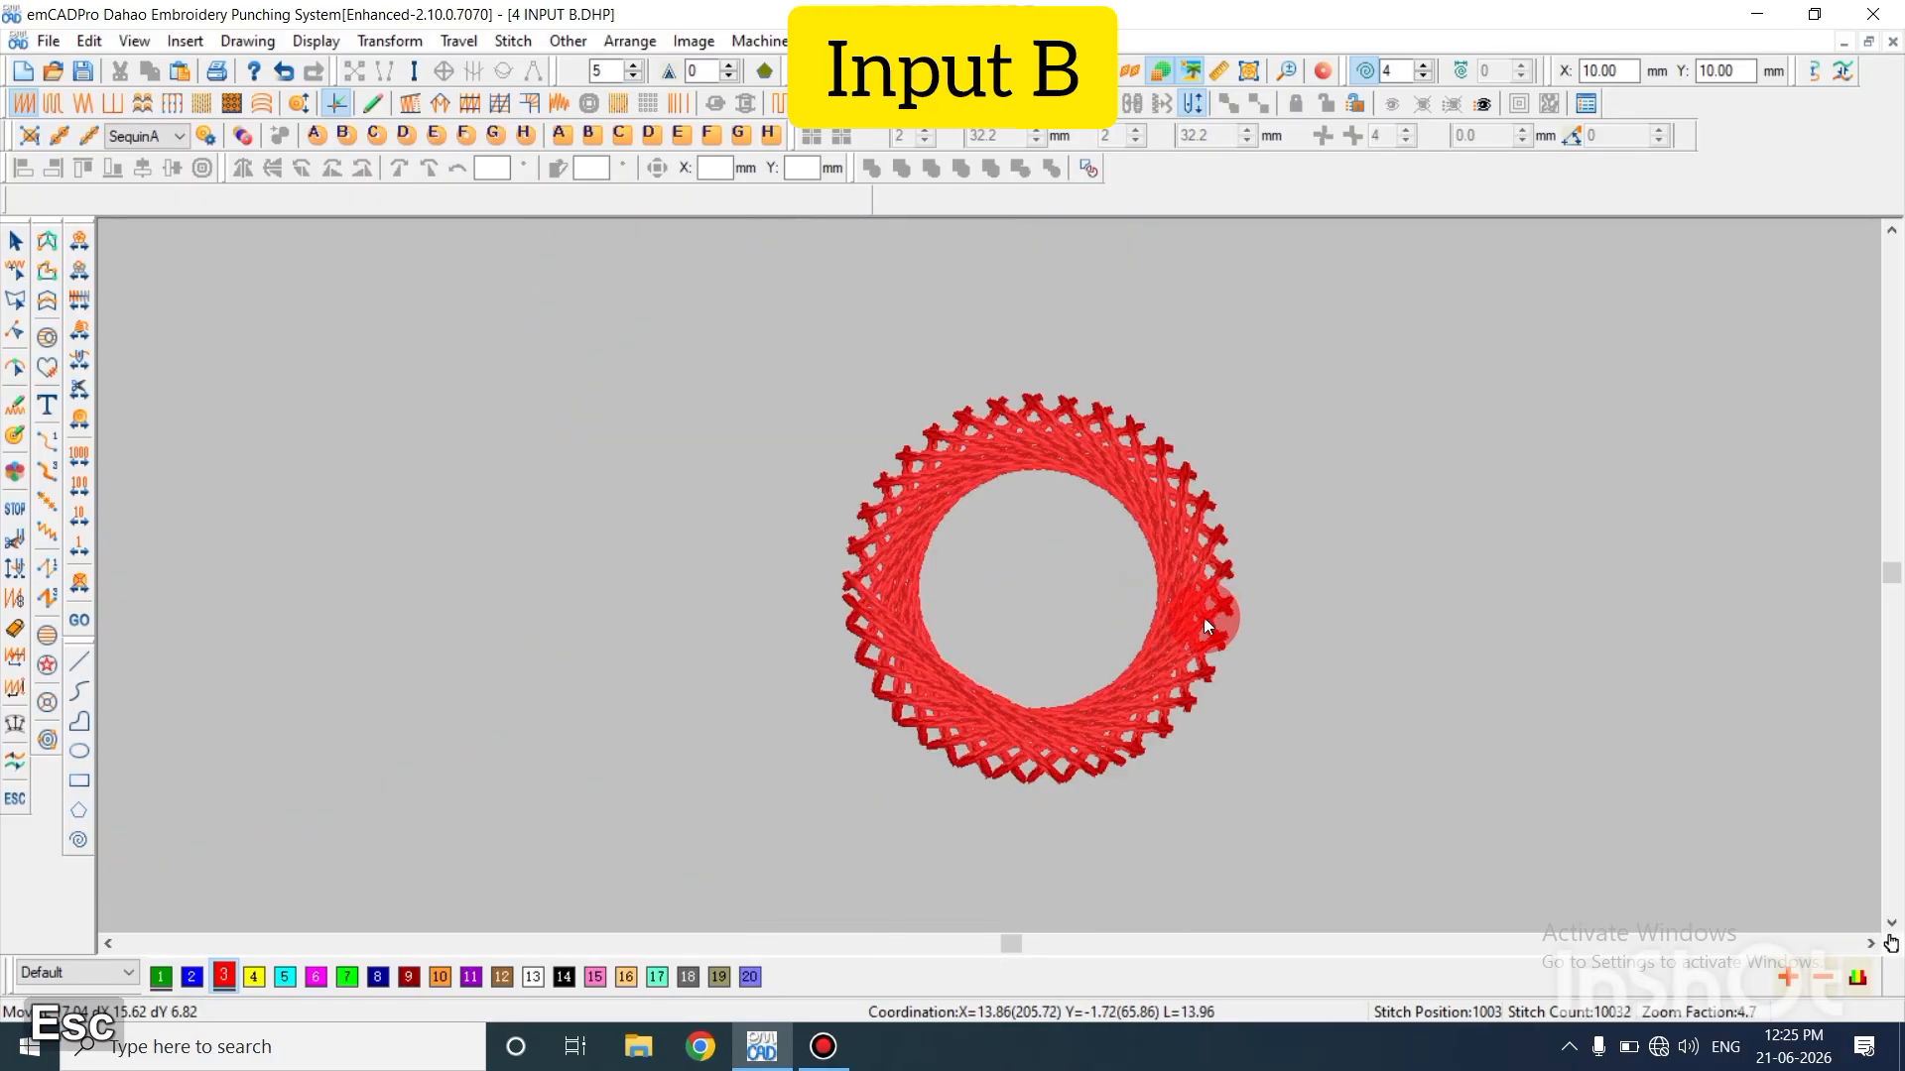
left_click(1204, 617)
key("Delete")
Return to the cluster of green flowers and the red flower and examine their stitching
key("shift+z")
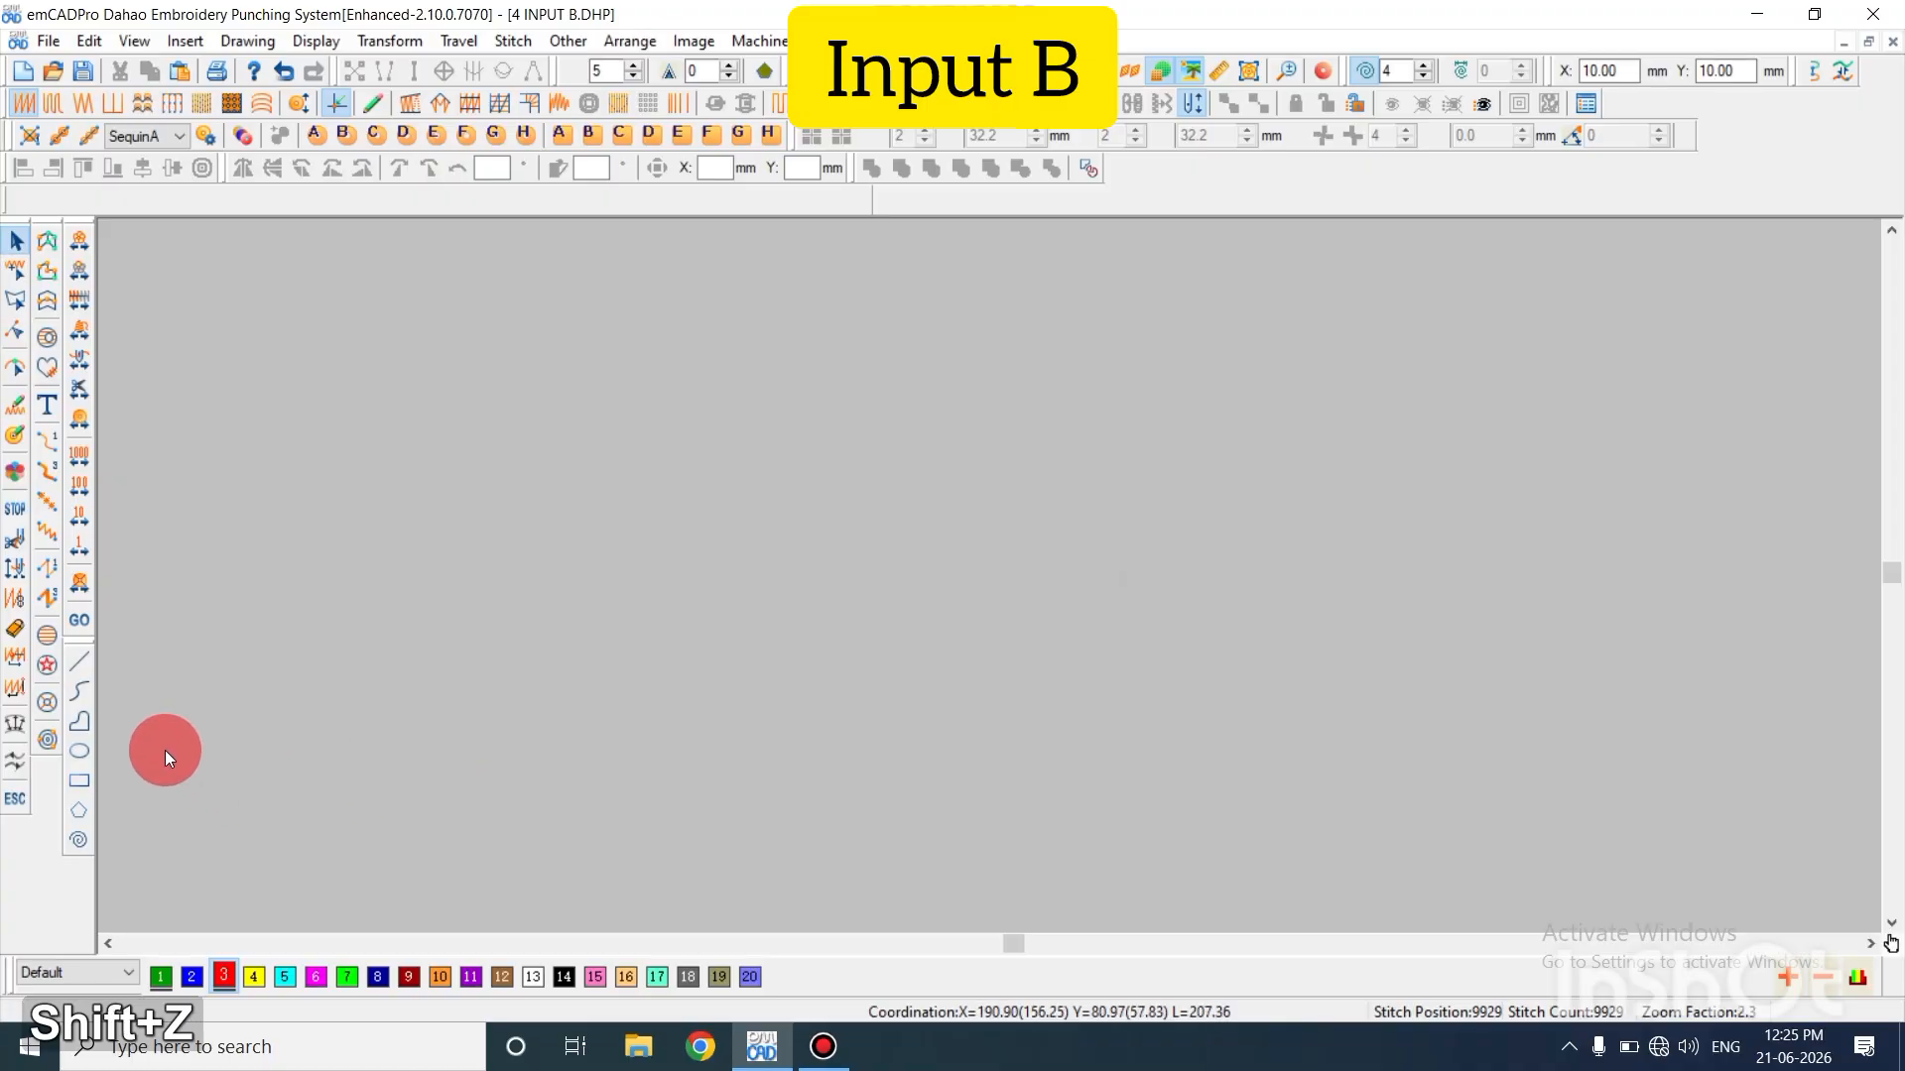
key("shift+z")
key("shift+z")
key("shift+z")
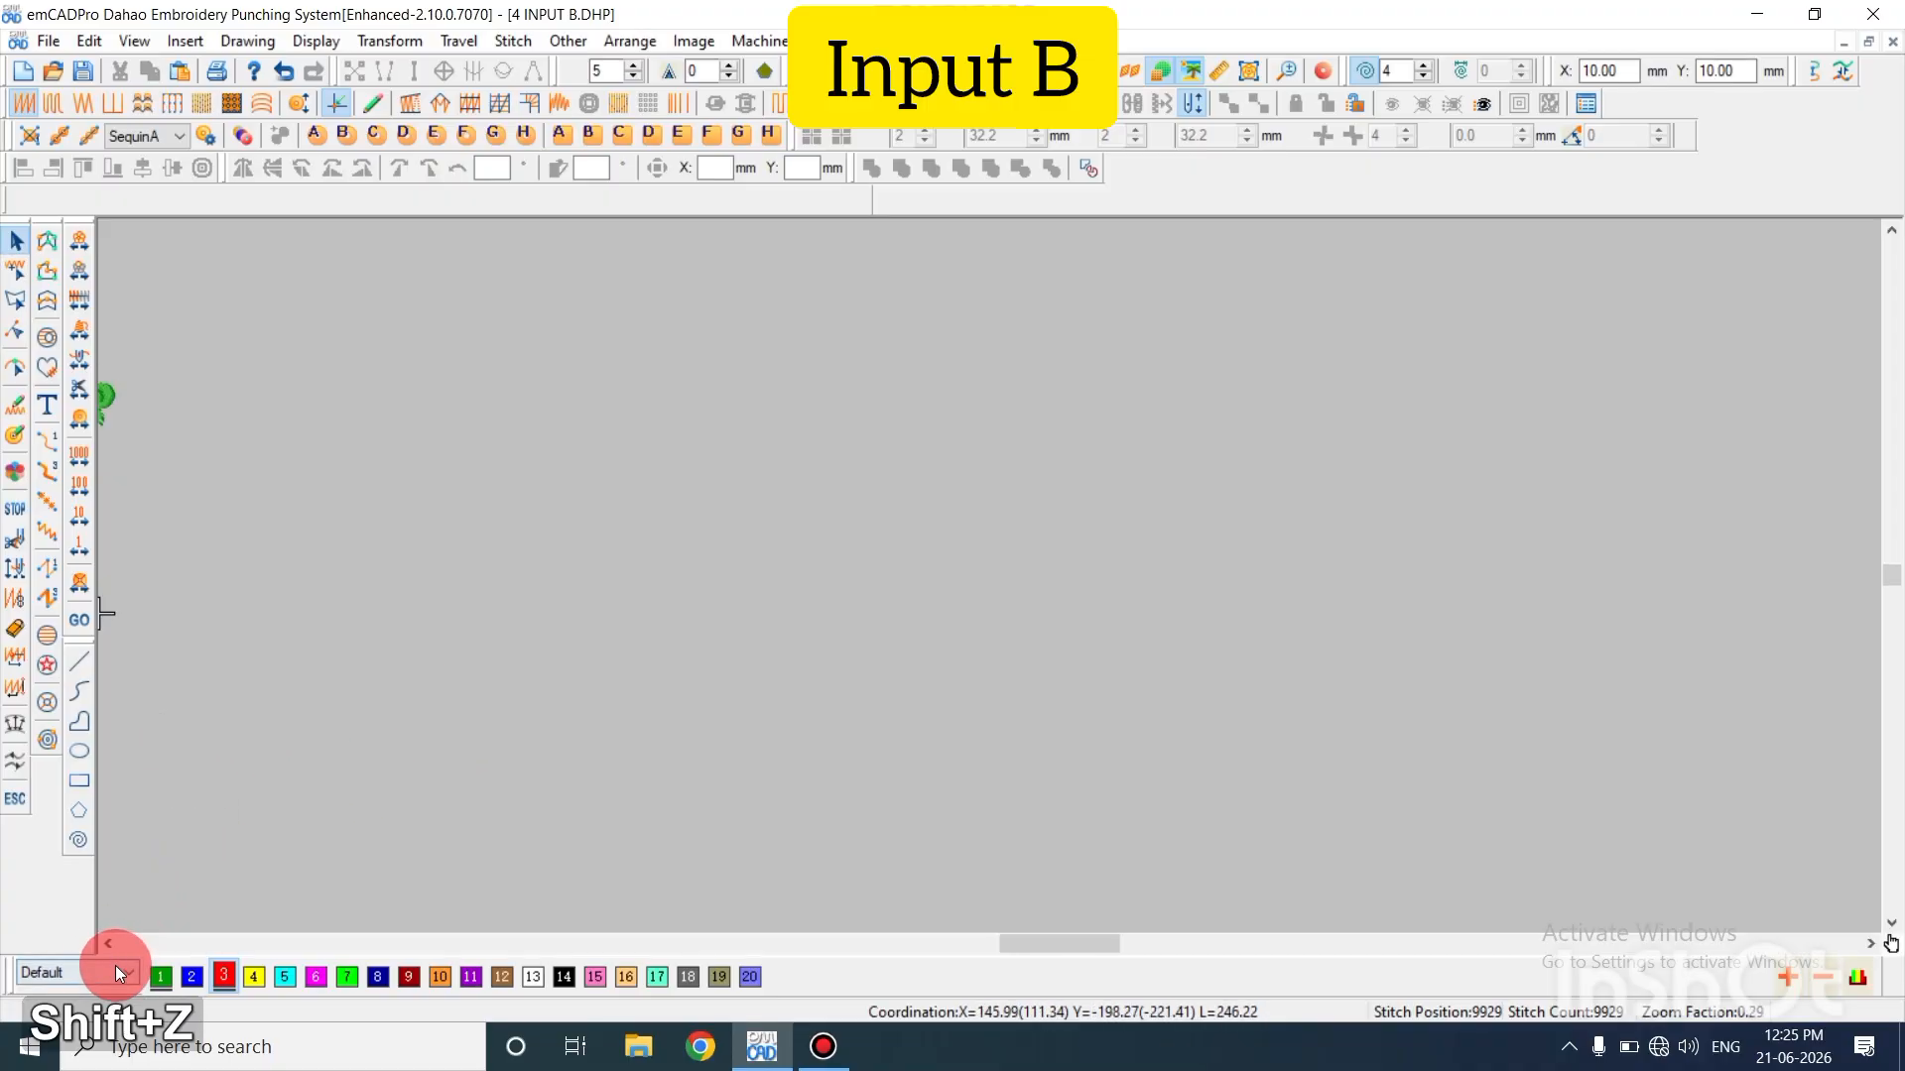
left_click(105, 943)
key("z")
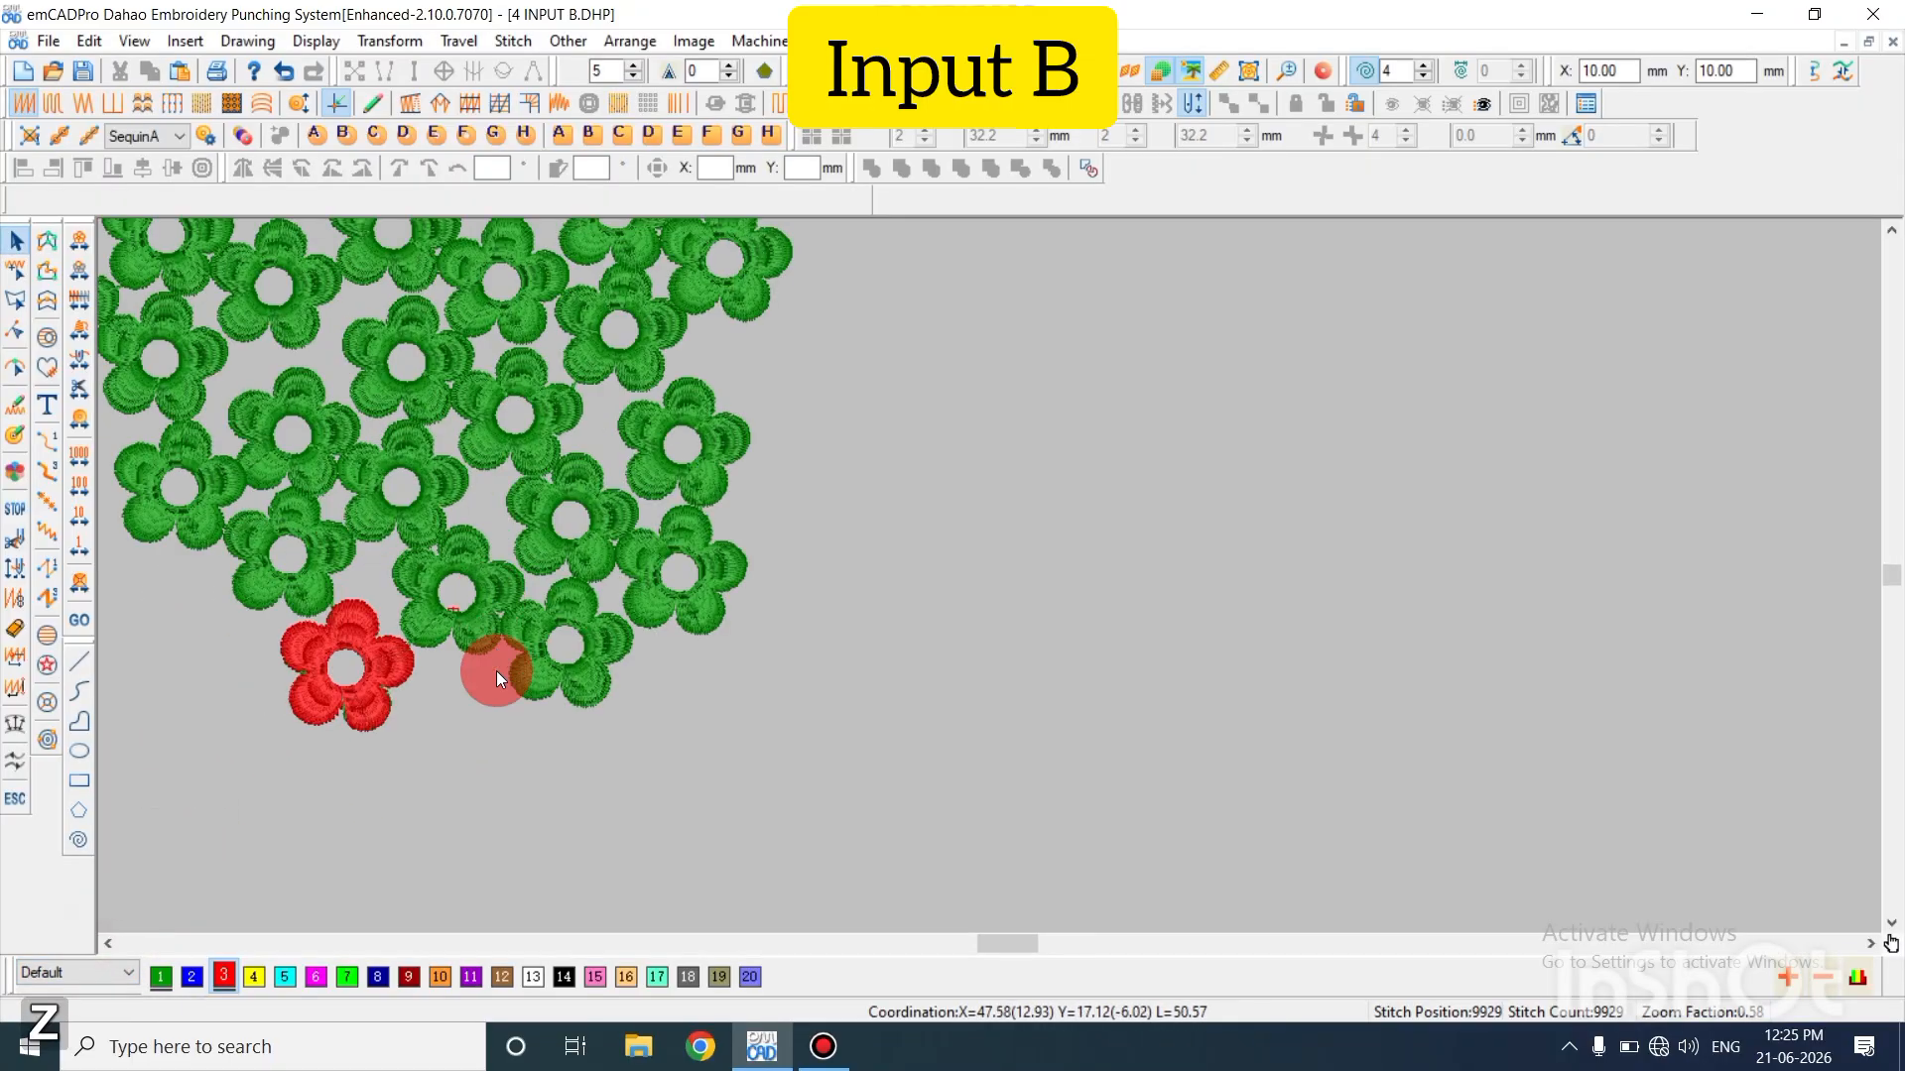
scroll(496, 671, "up", 3)
left_click(104, 943)
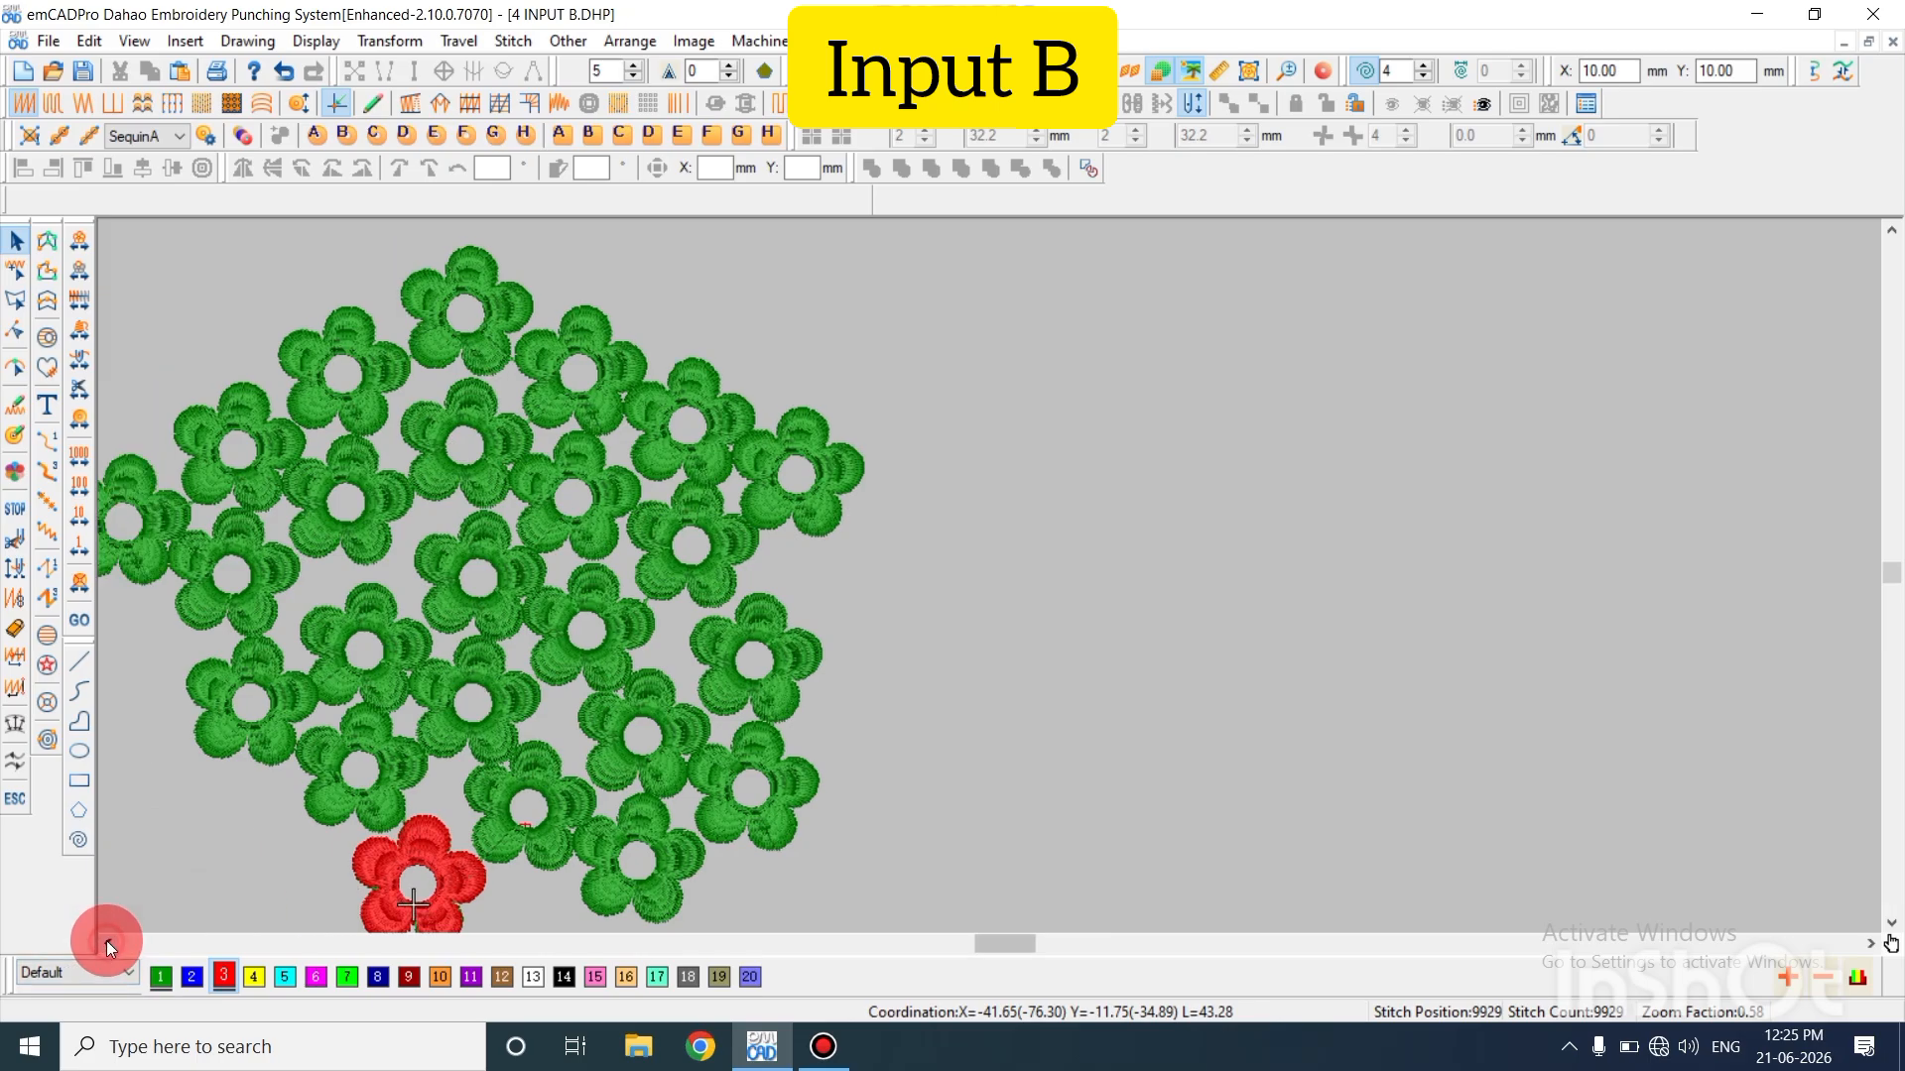
left_click(104, 943)
left_click(104, 944)
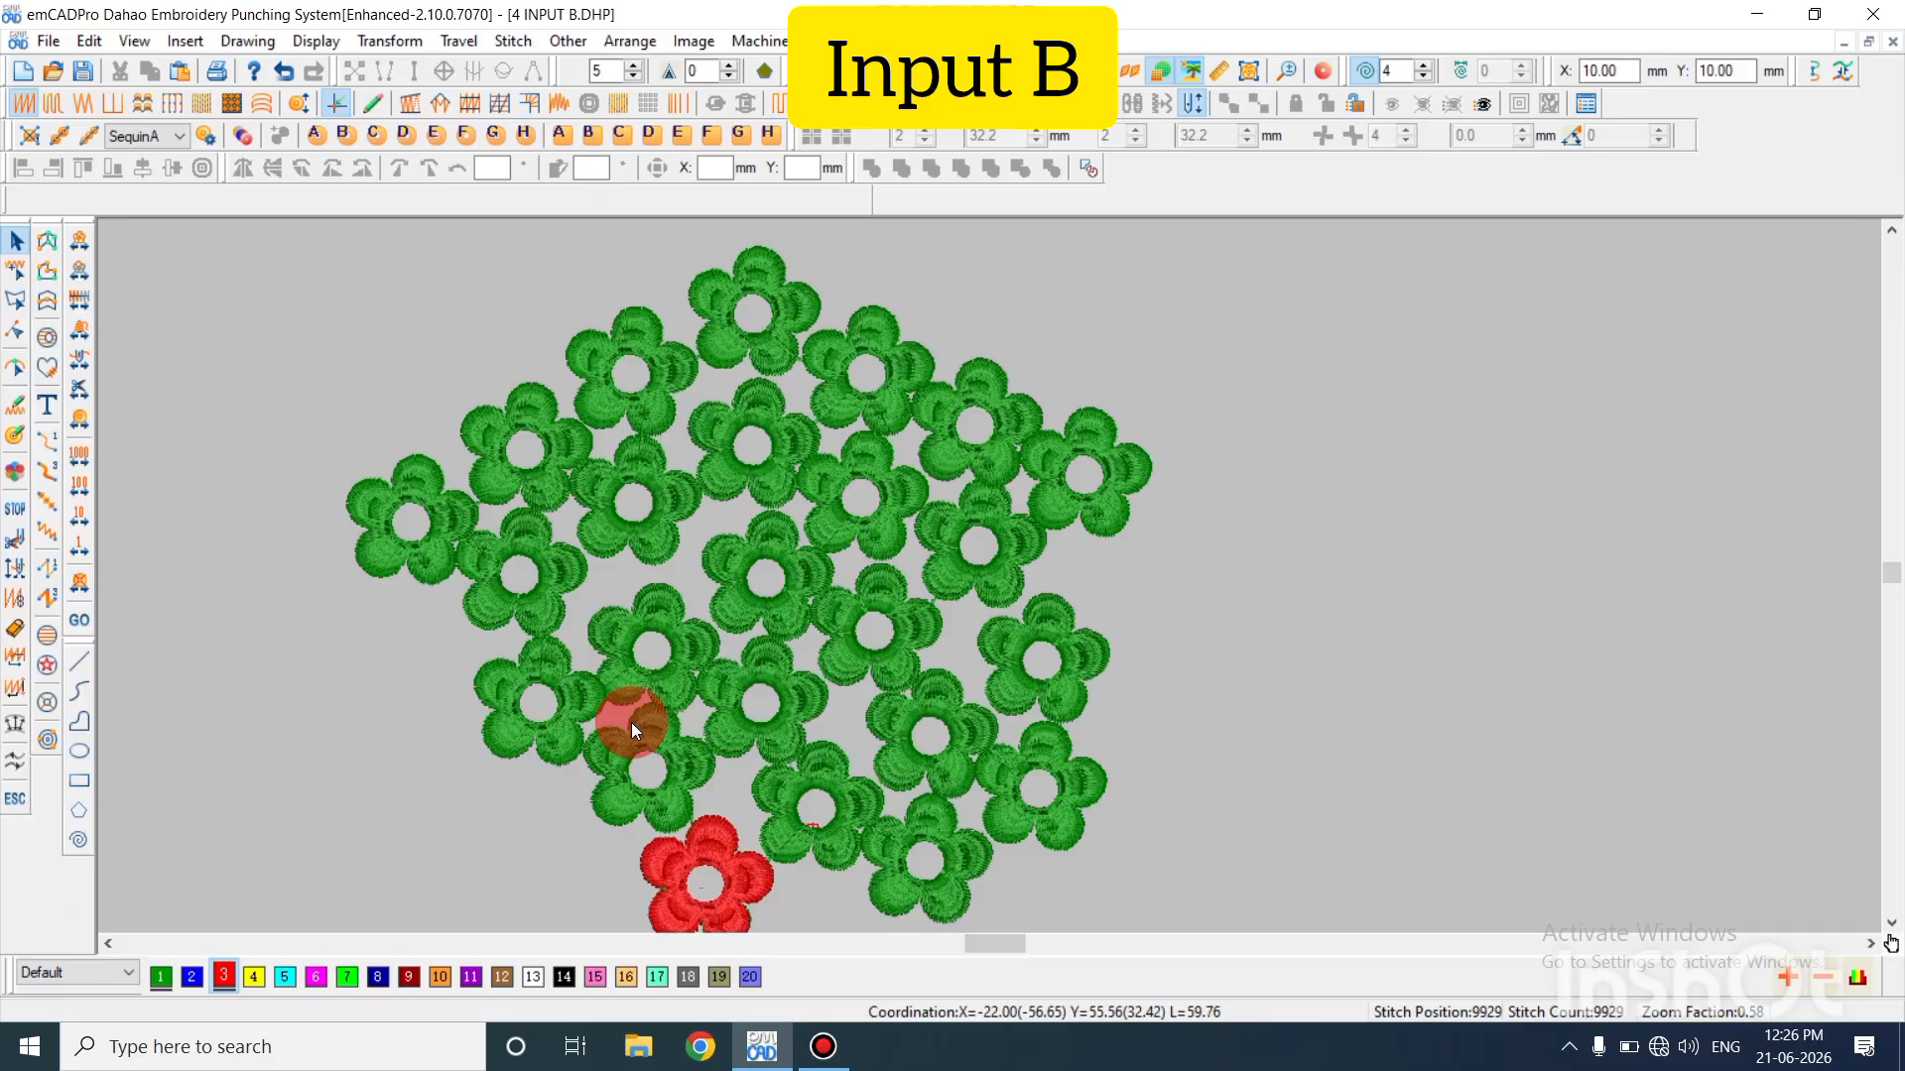
scroll(561, 718, "down", 3)
scroll(711, 759, "up", 3)
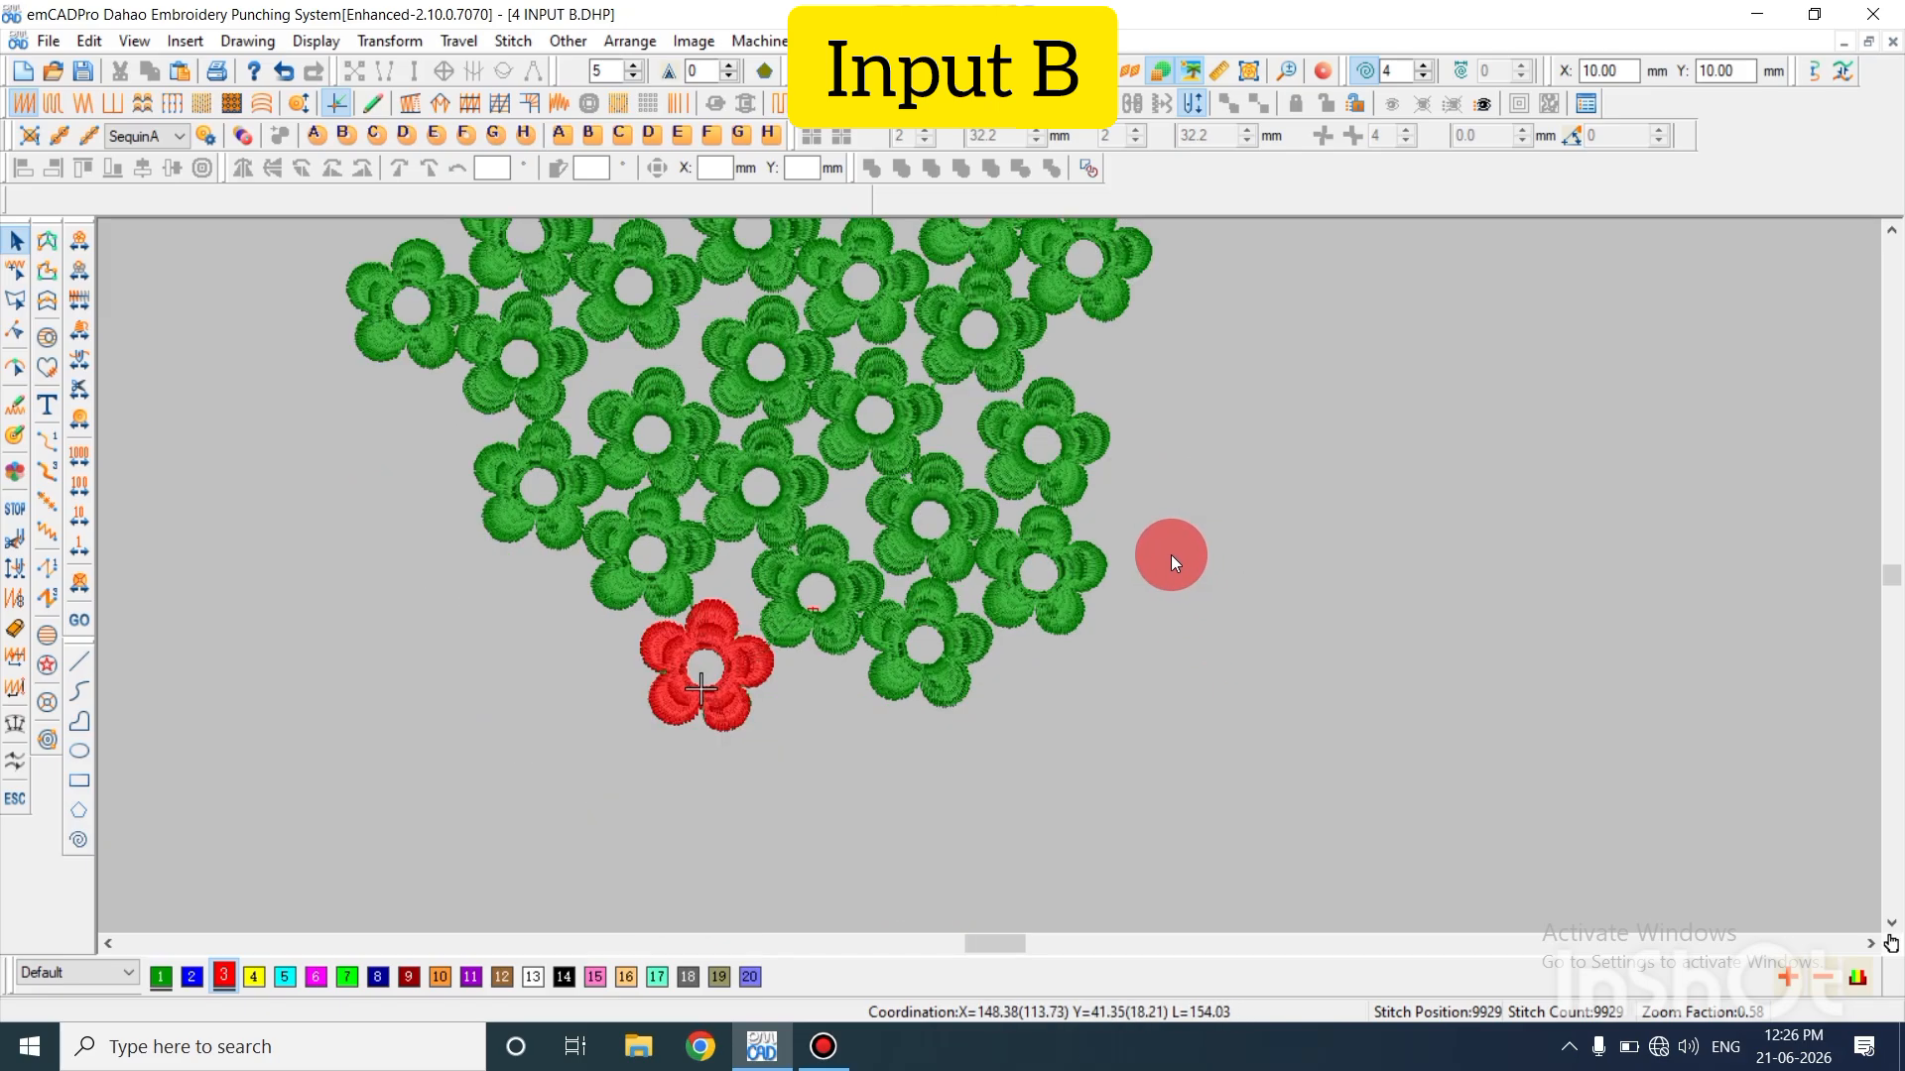
Draw a large pointed leaf outline with the Input B tool in the empty area right of the flower cluster
key("Escape")
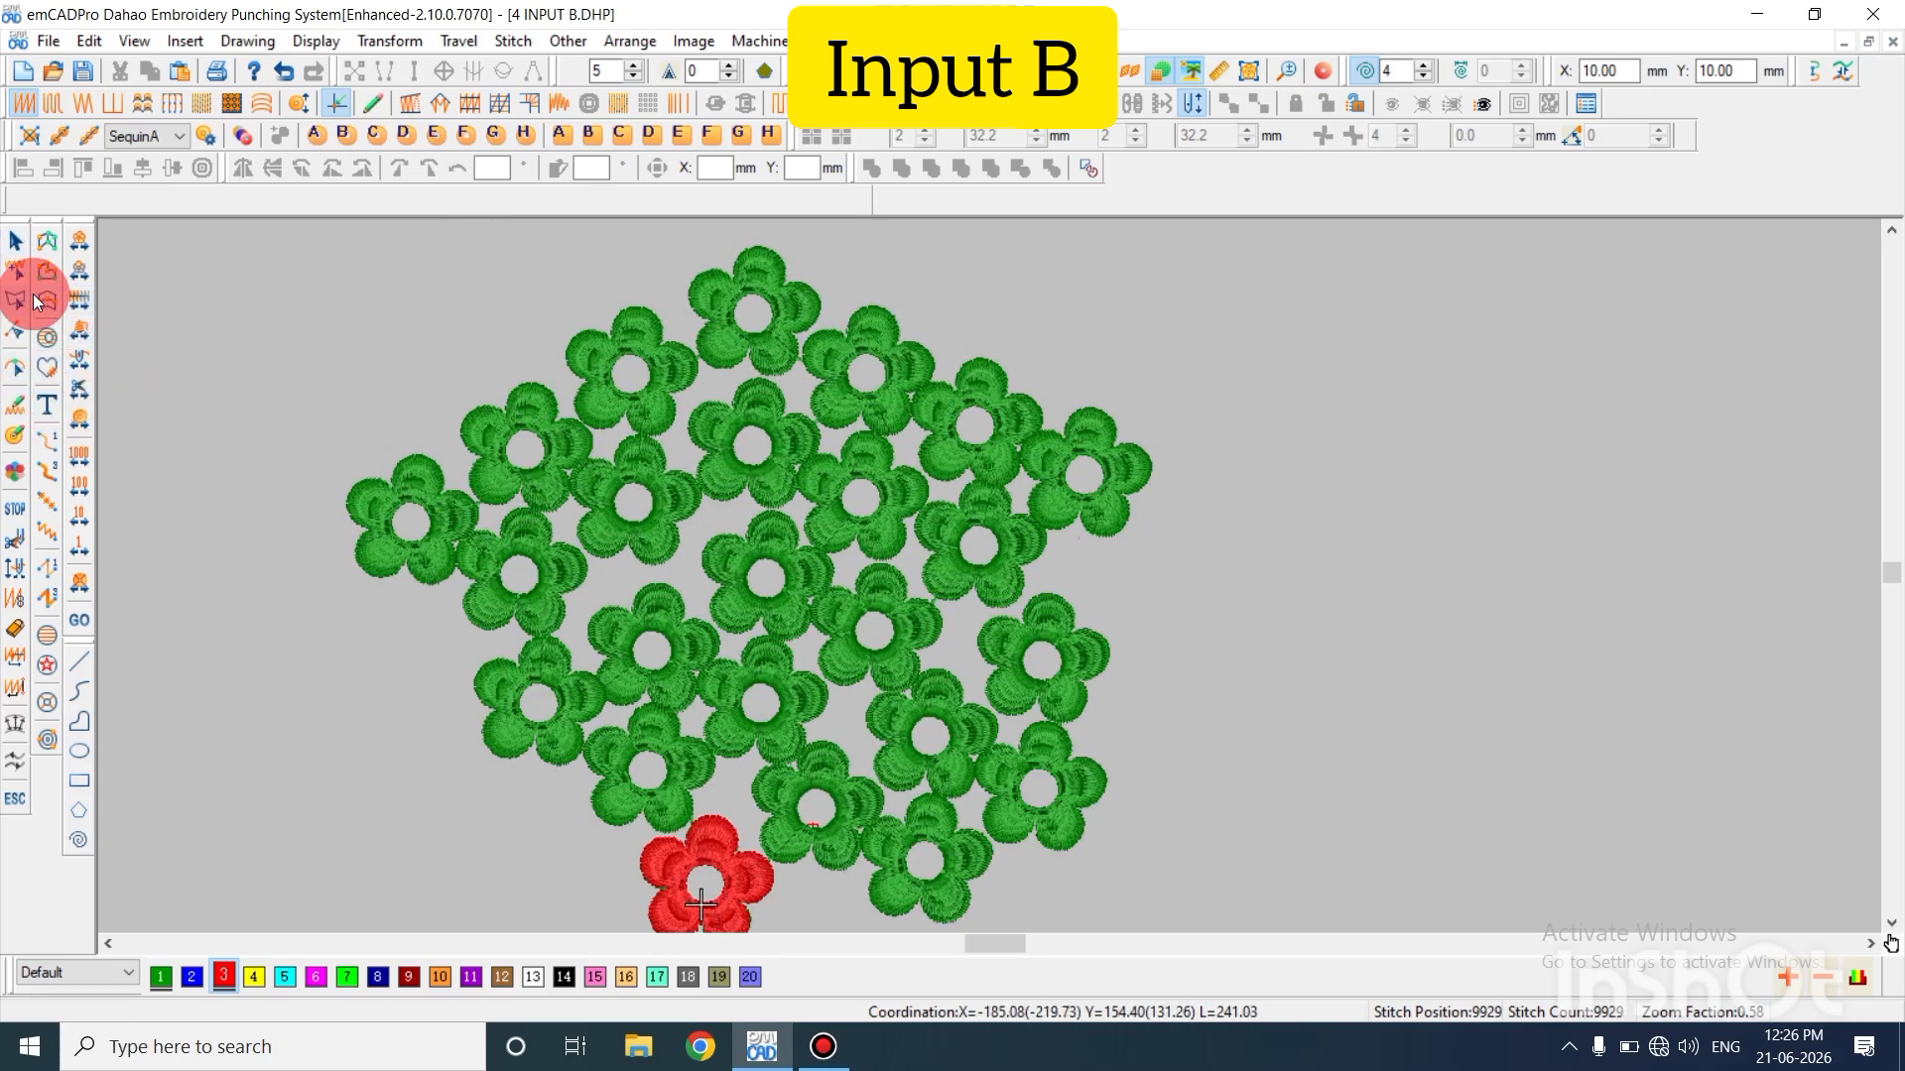
left_click(47, 300)
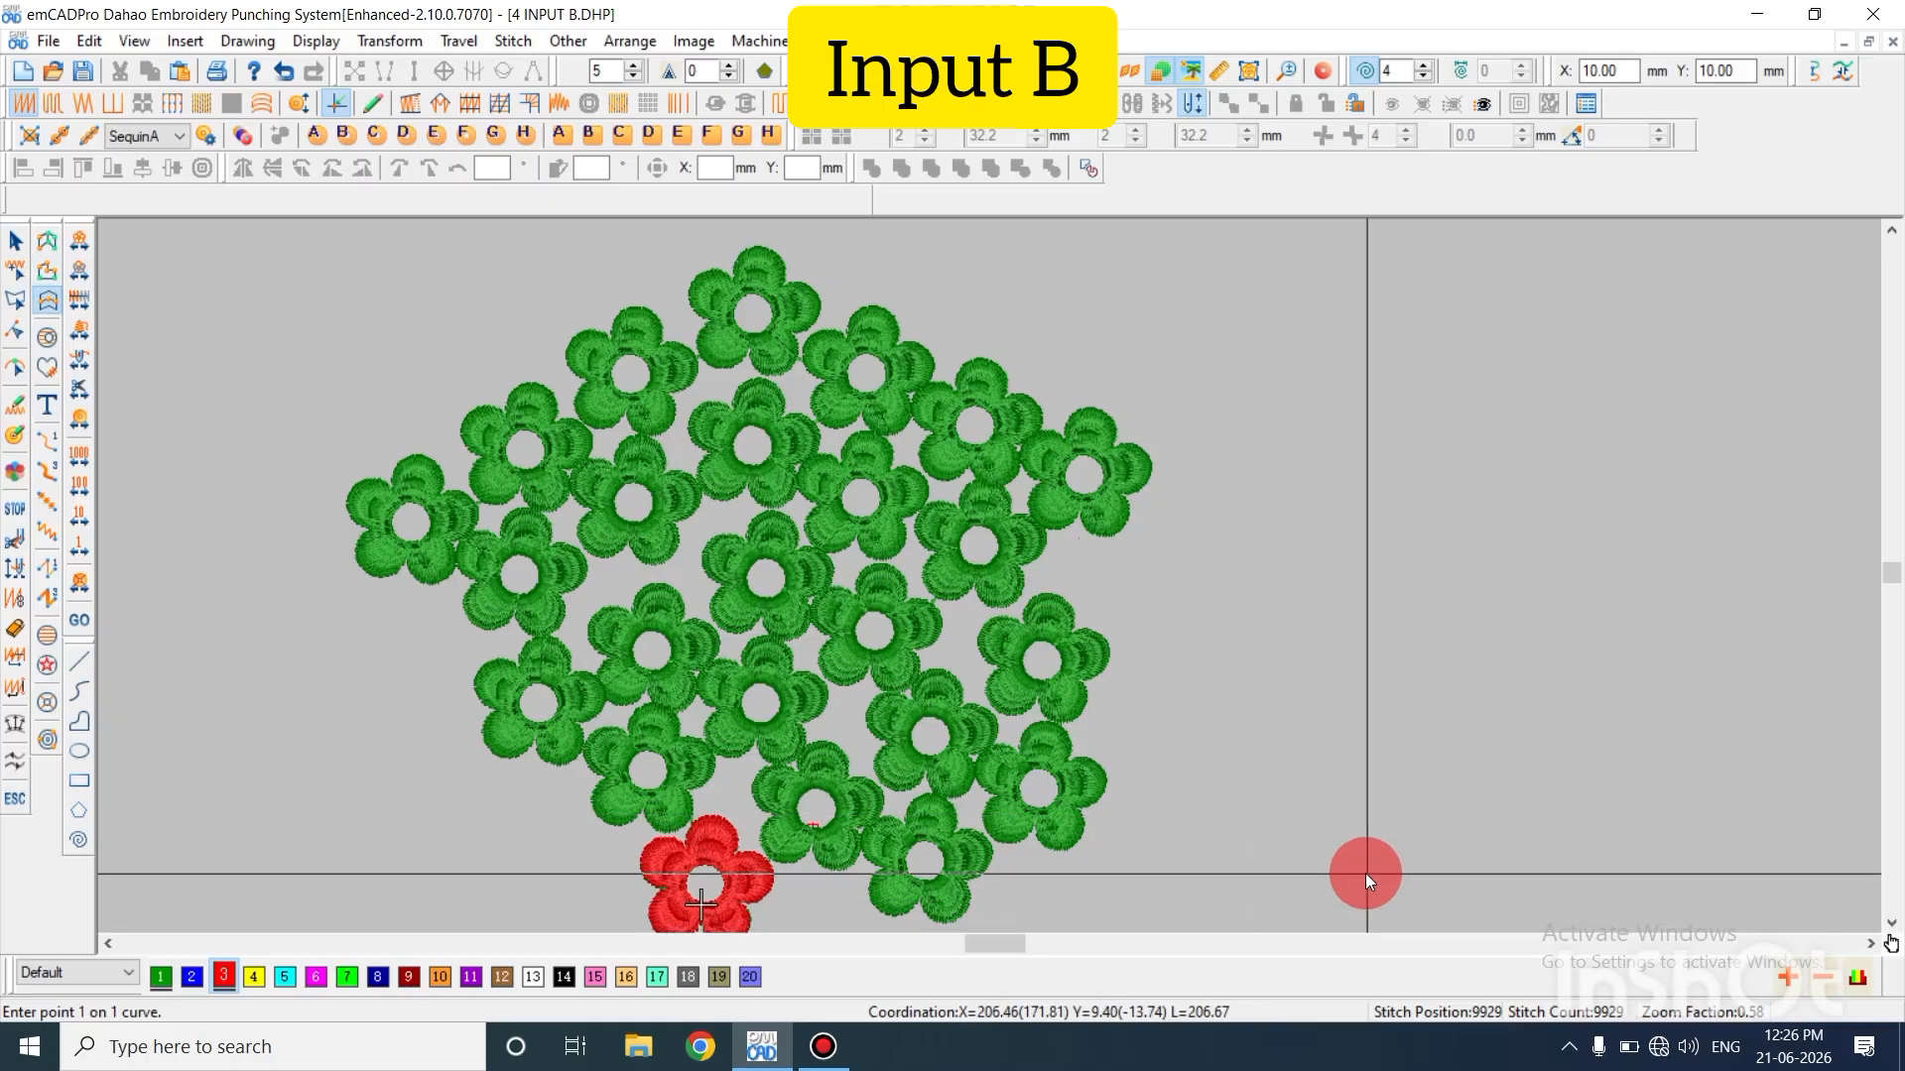
left_click(1365, 873)
left_click(1331, 662)
left_click(1459, 470)
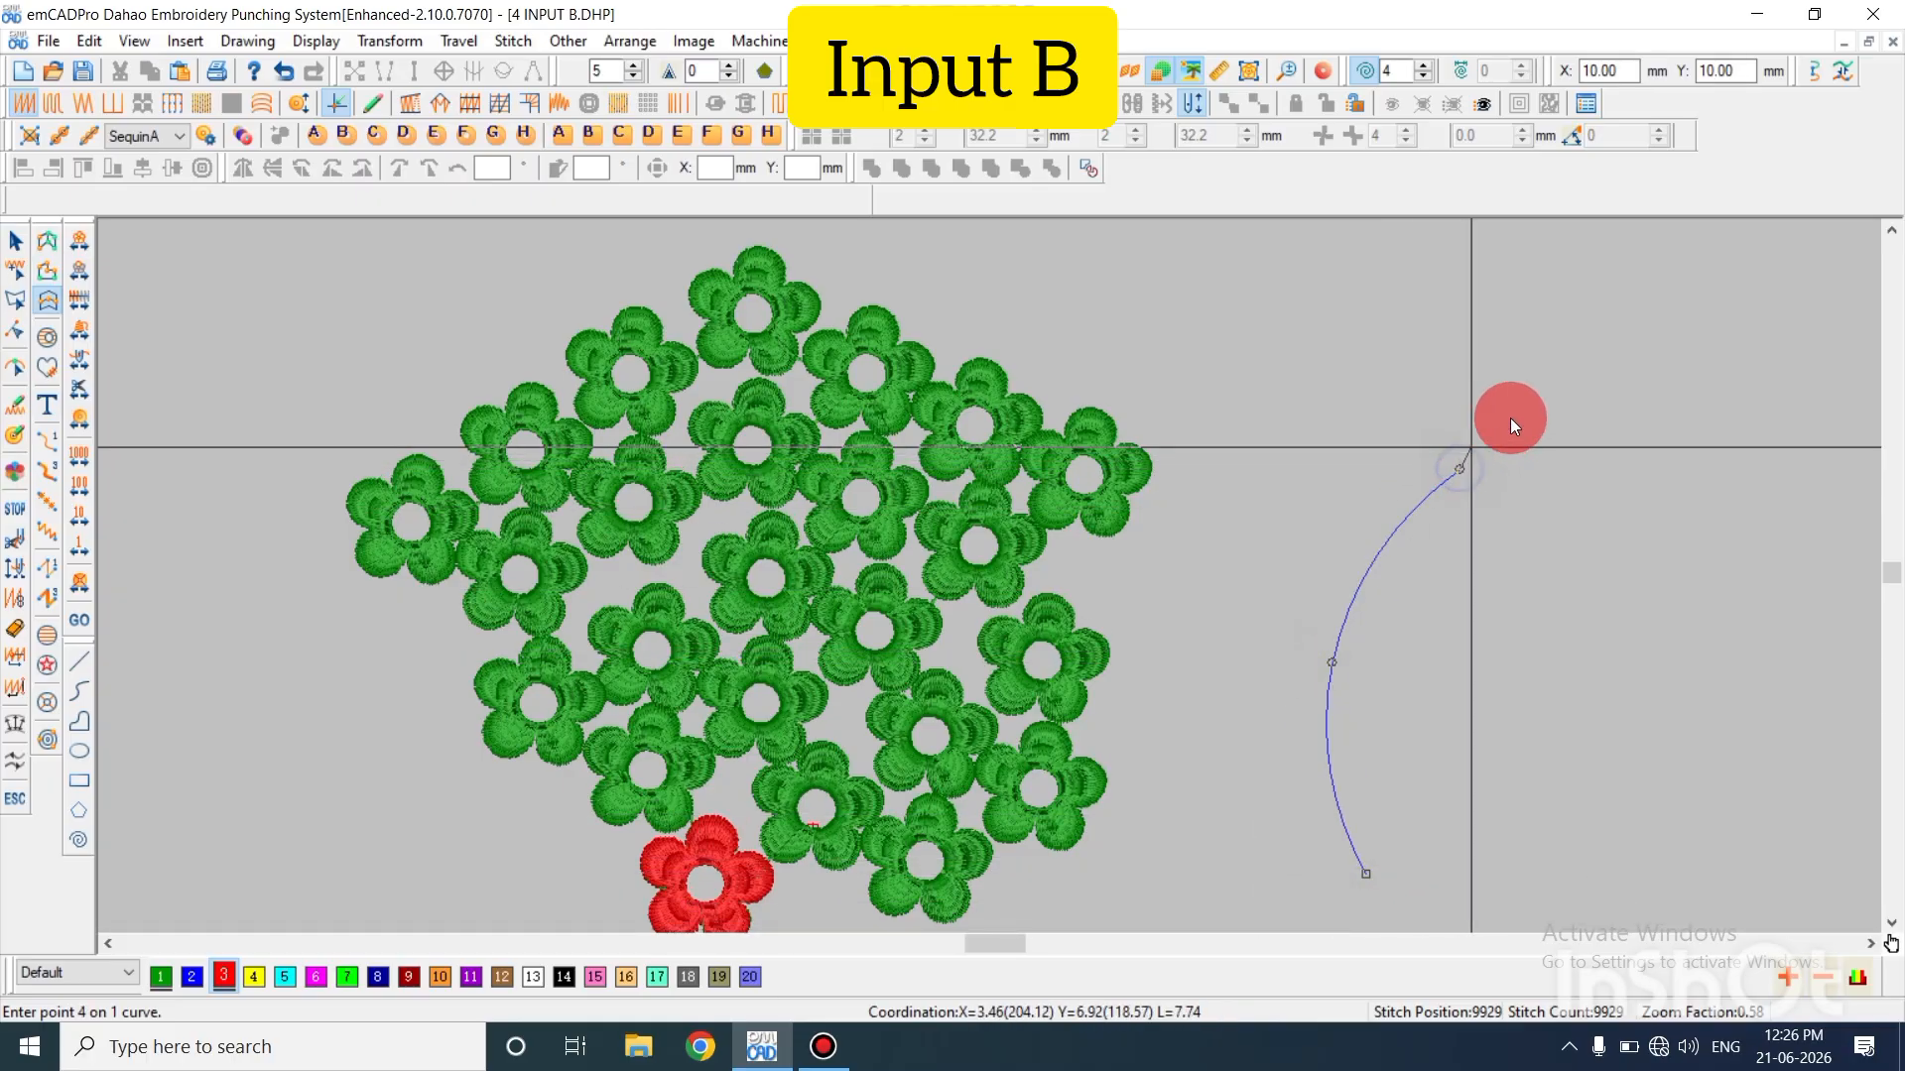
left_click(1599, 397)
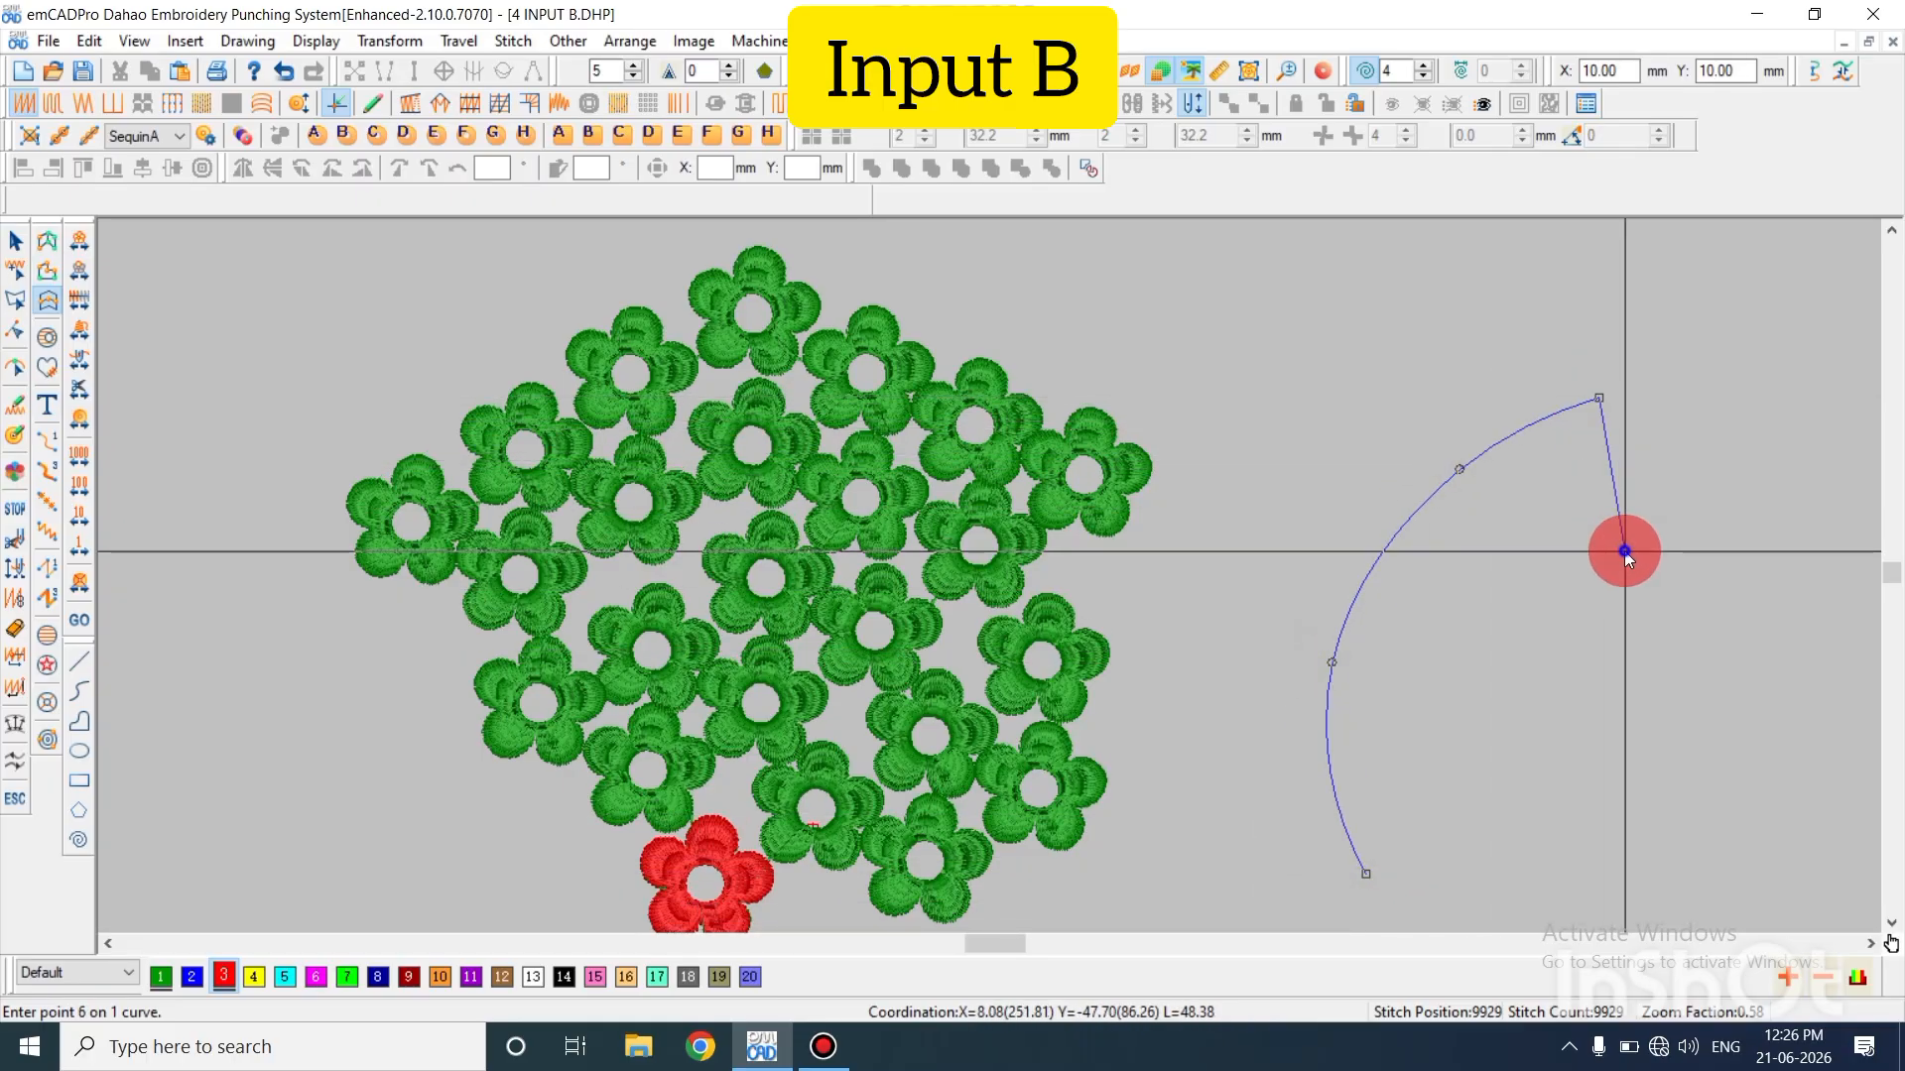
left_click(1624, 551)
left_click(1599, 729)
scroll(1454, 825, "down", 2)
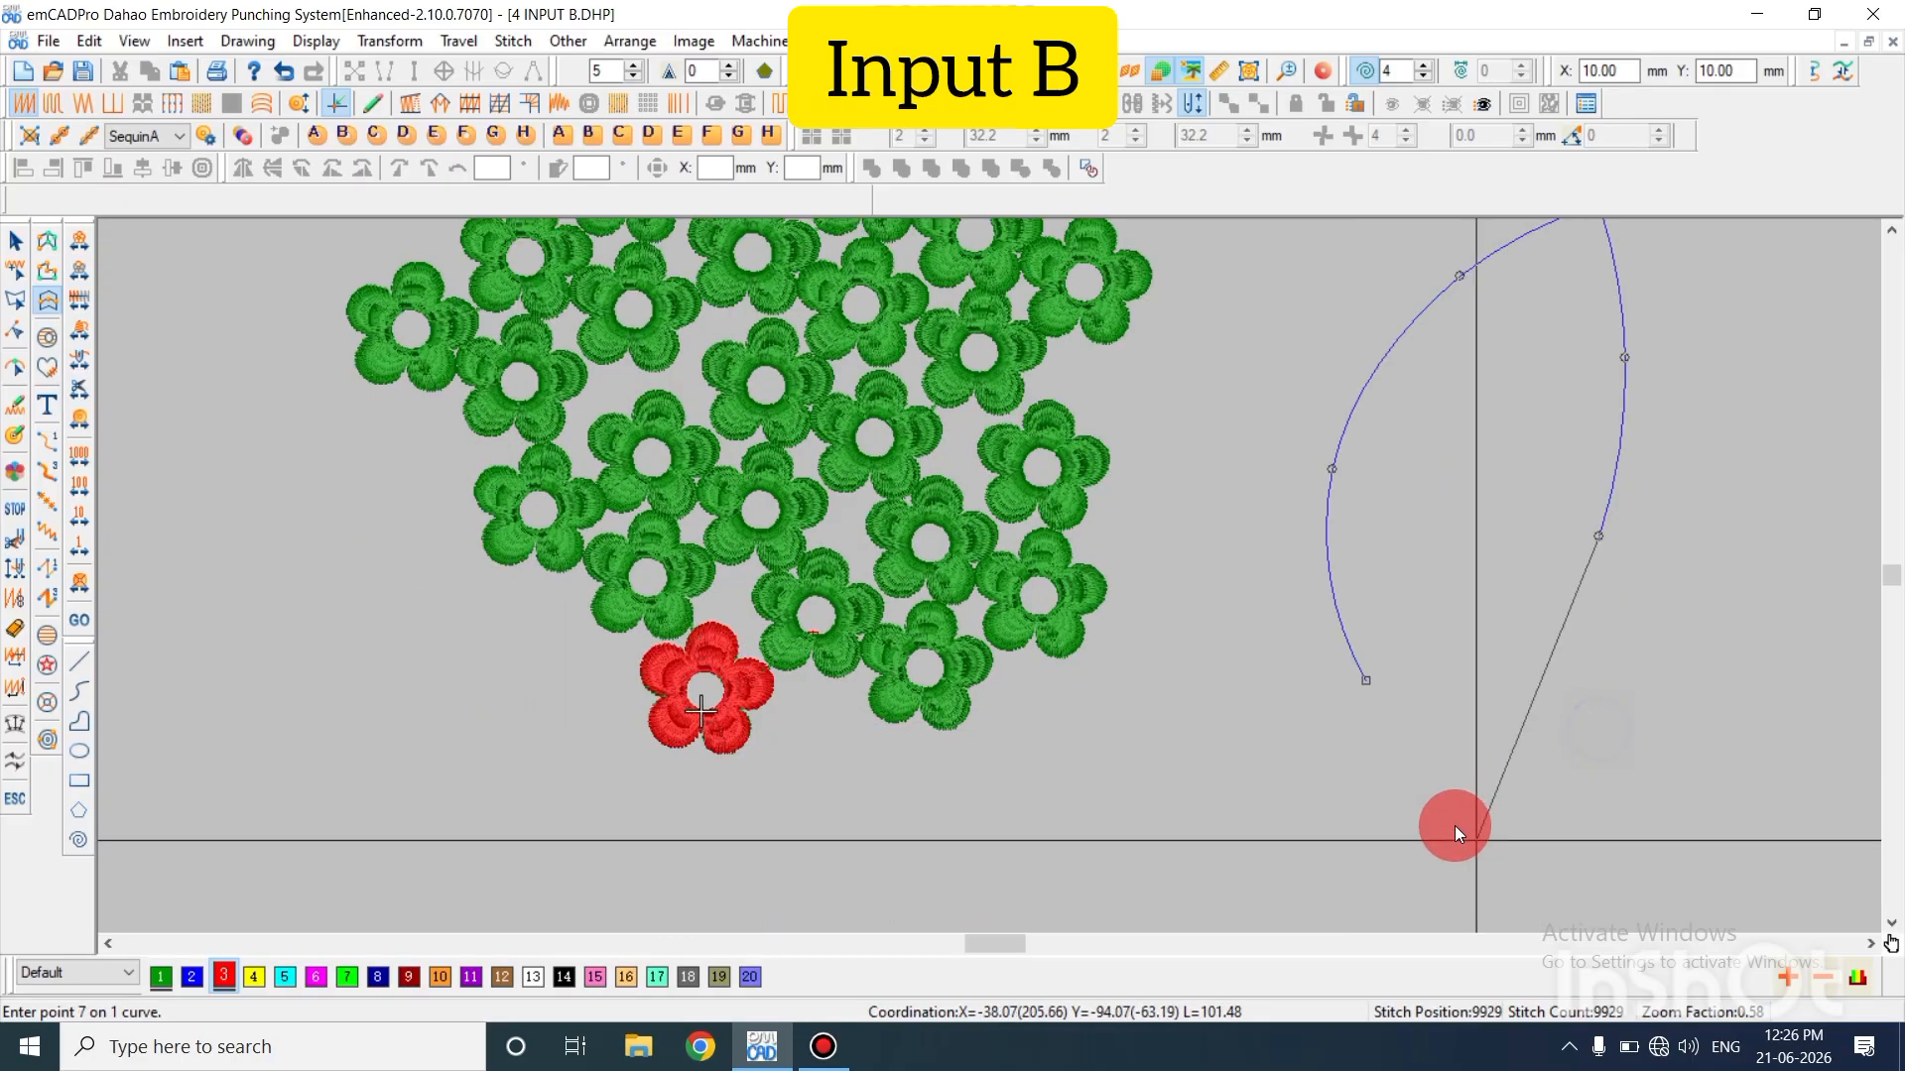
left_click(1384, 682)
scroll(1384, 682, "up", 2)
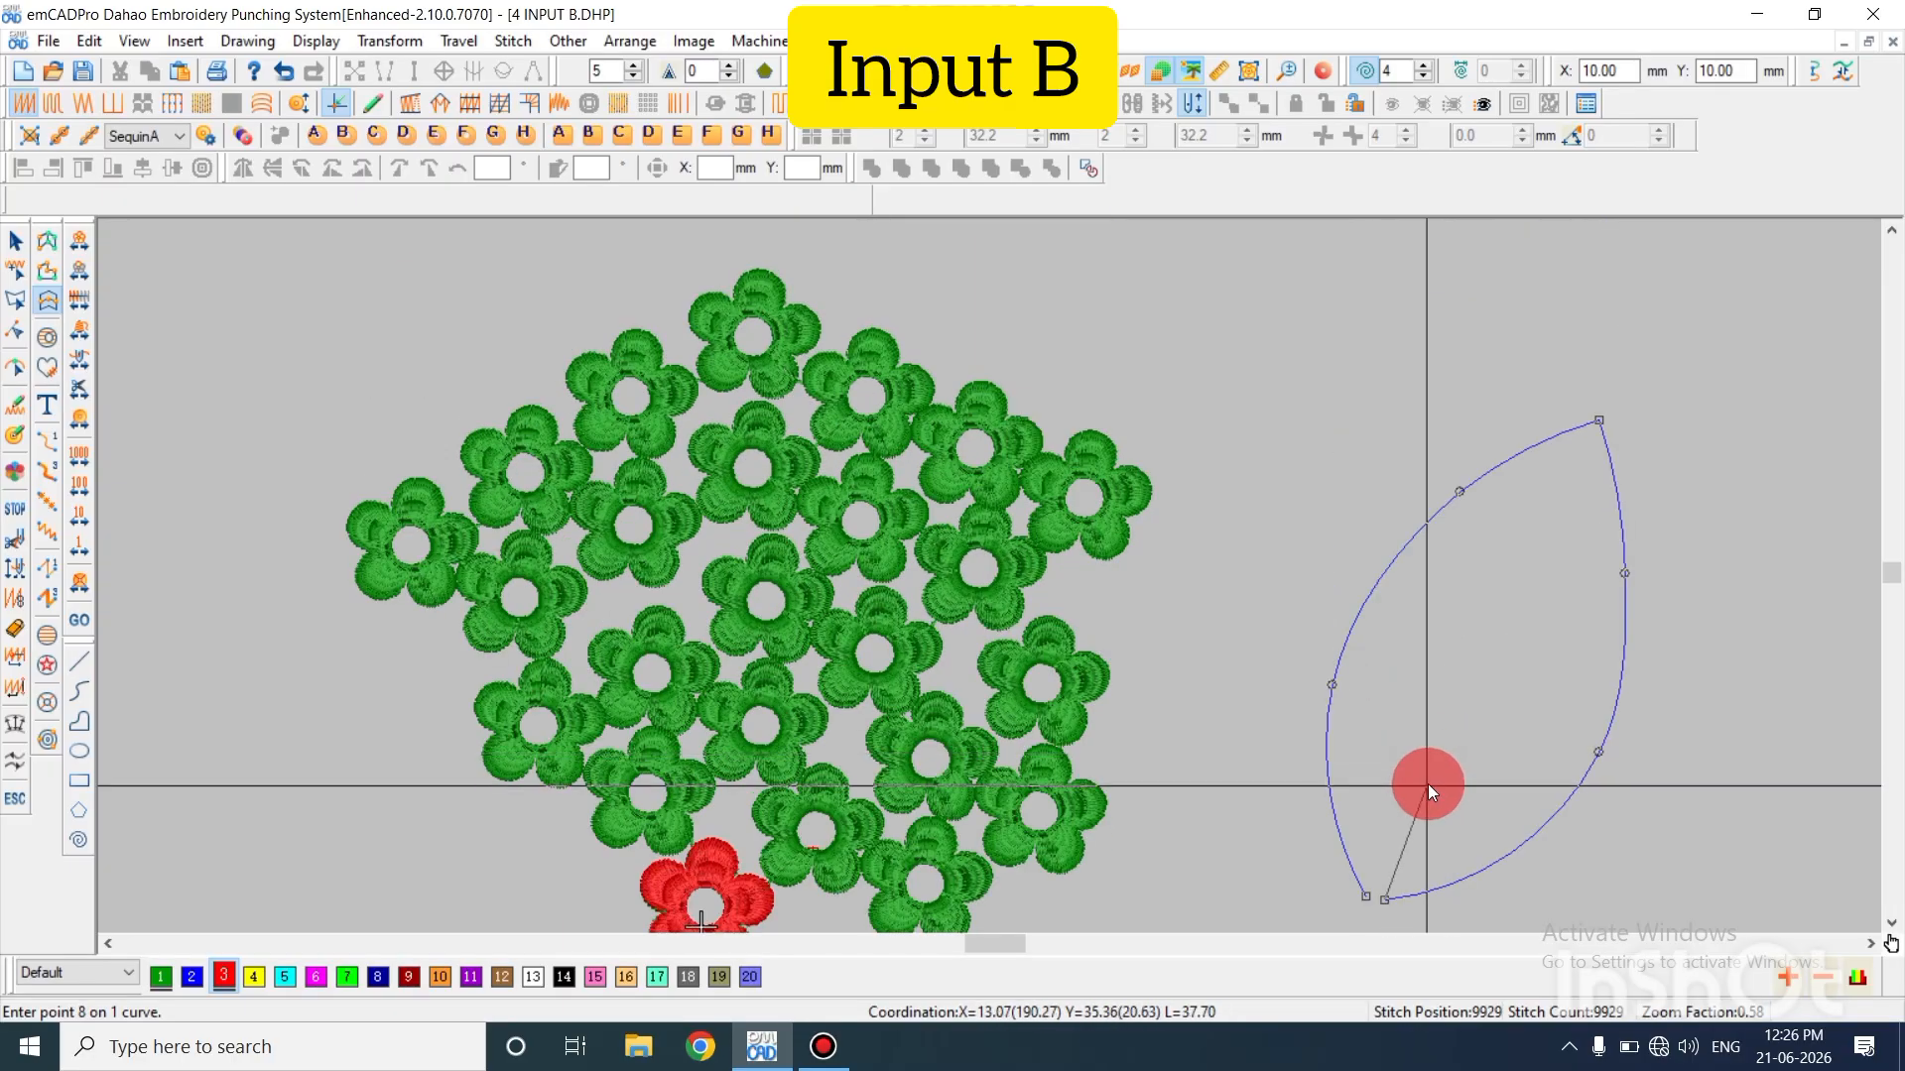
key("Return")
scroll(1384, 889, "down", 2)
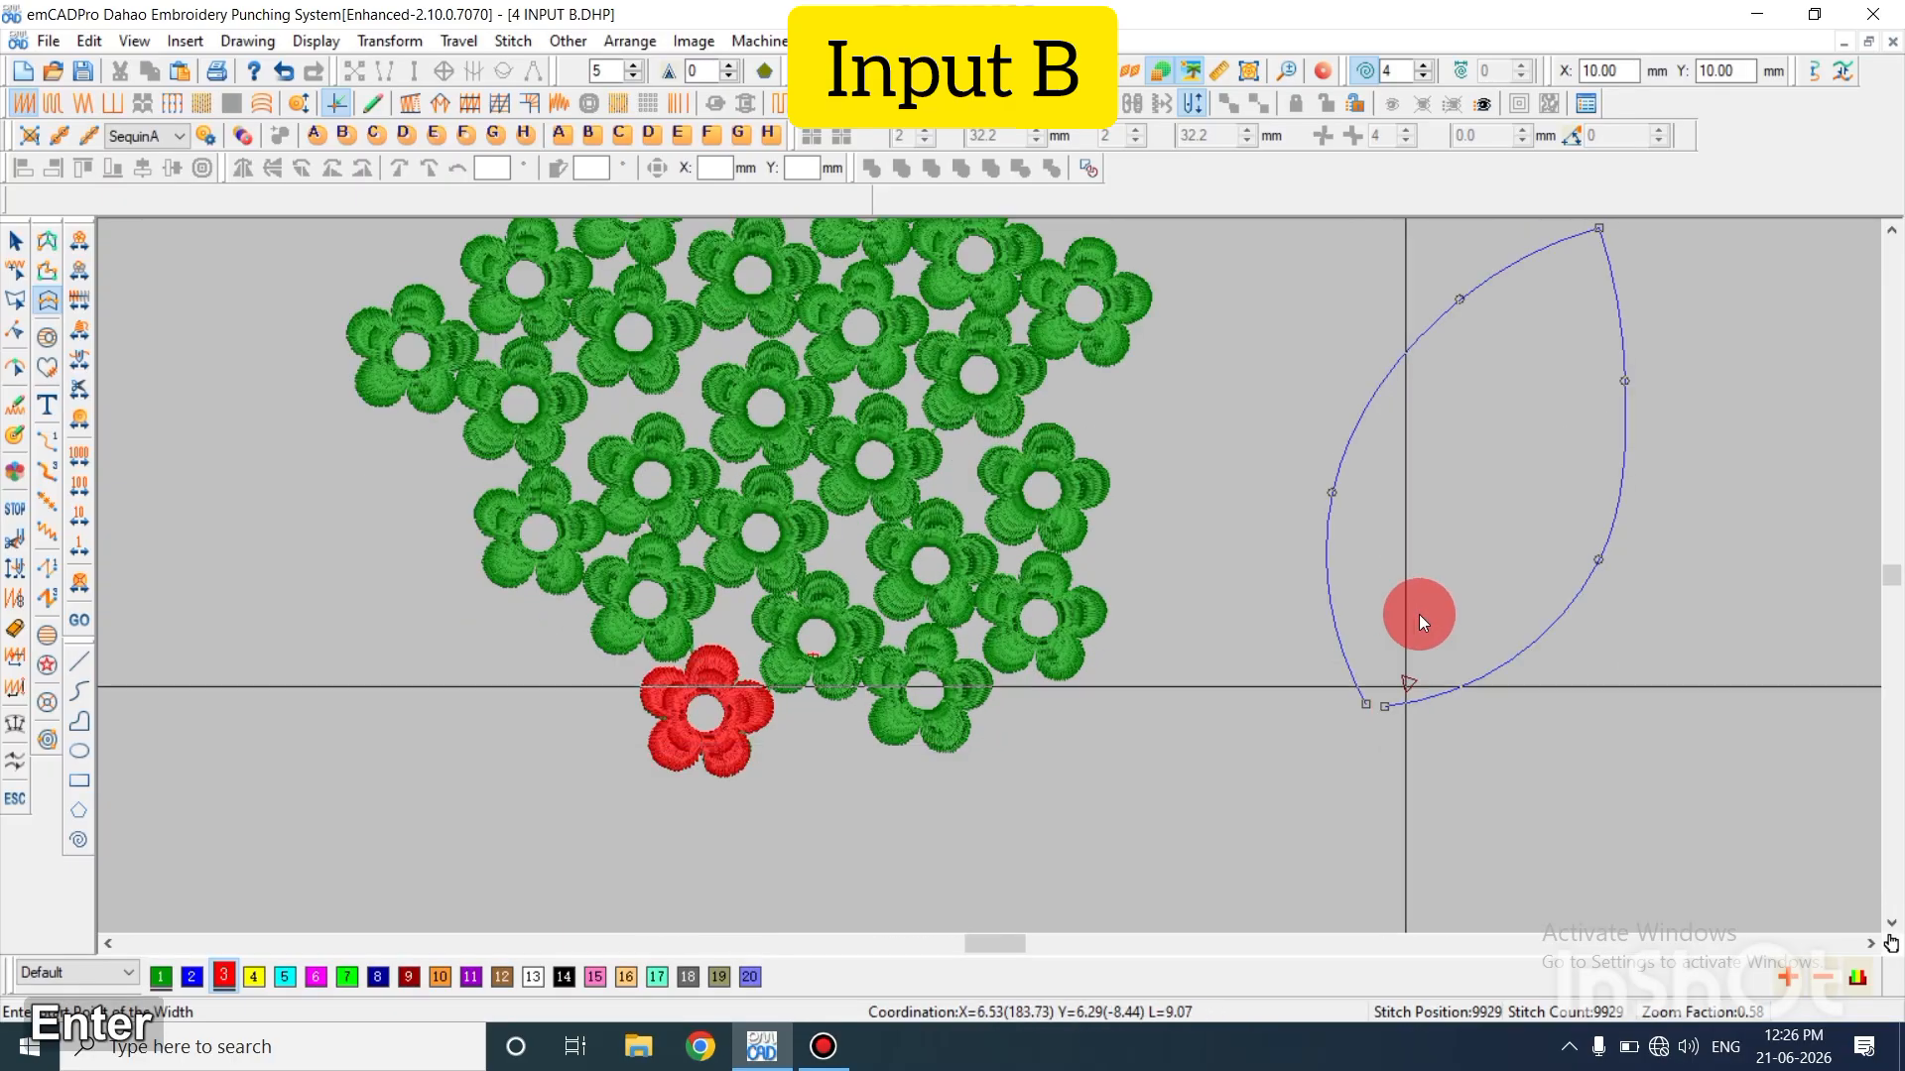
Discard the unfinished pointed leaf outline
left_click(1455, 549)
key("Delete")
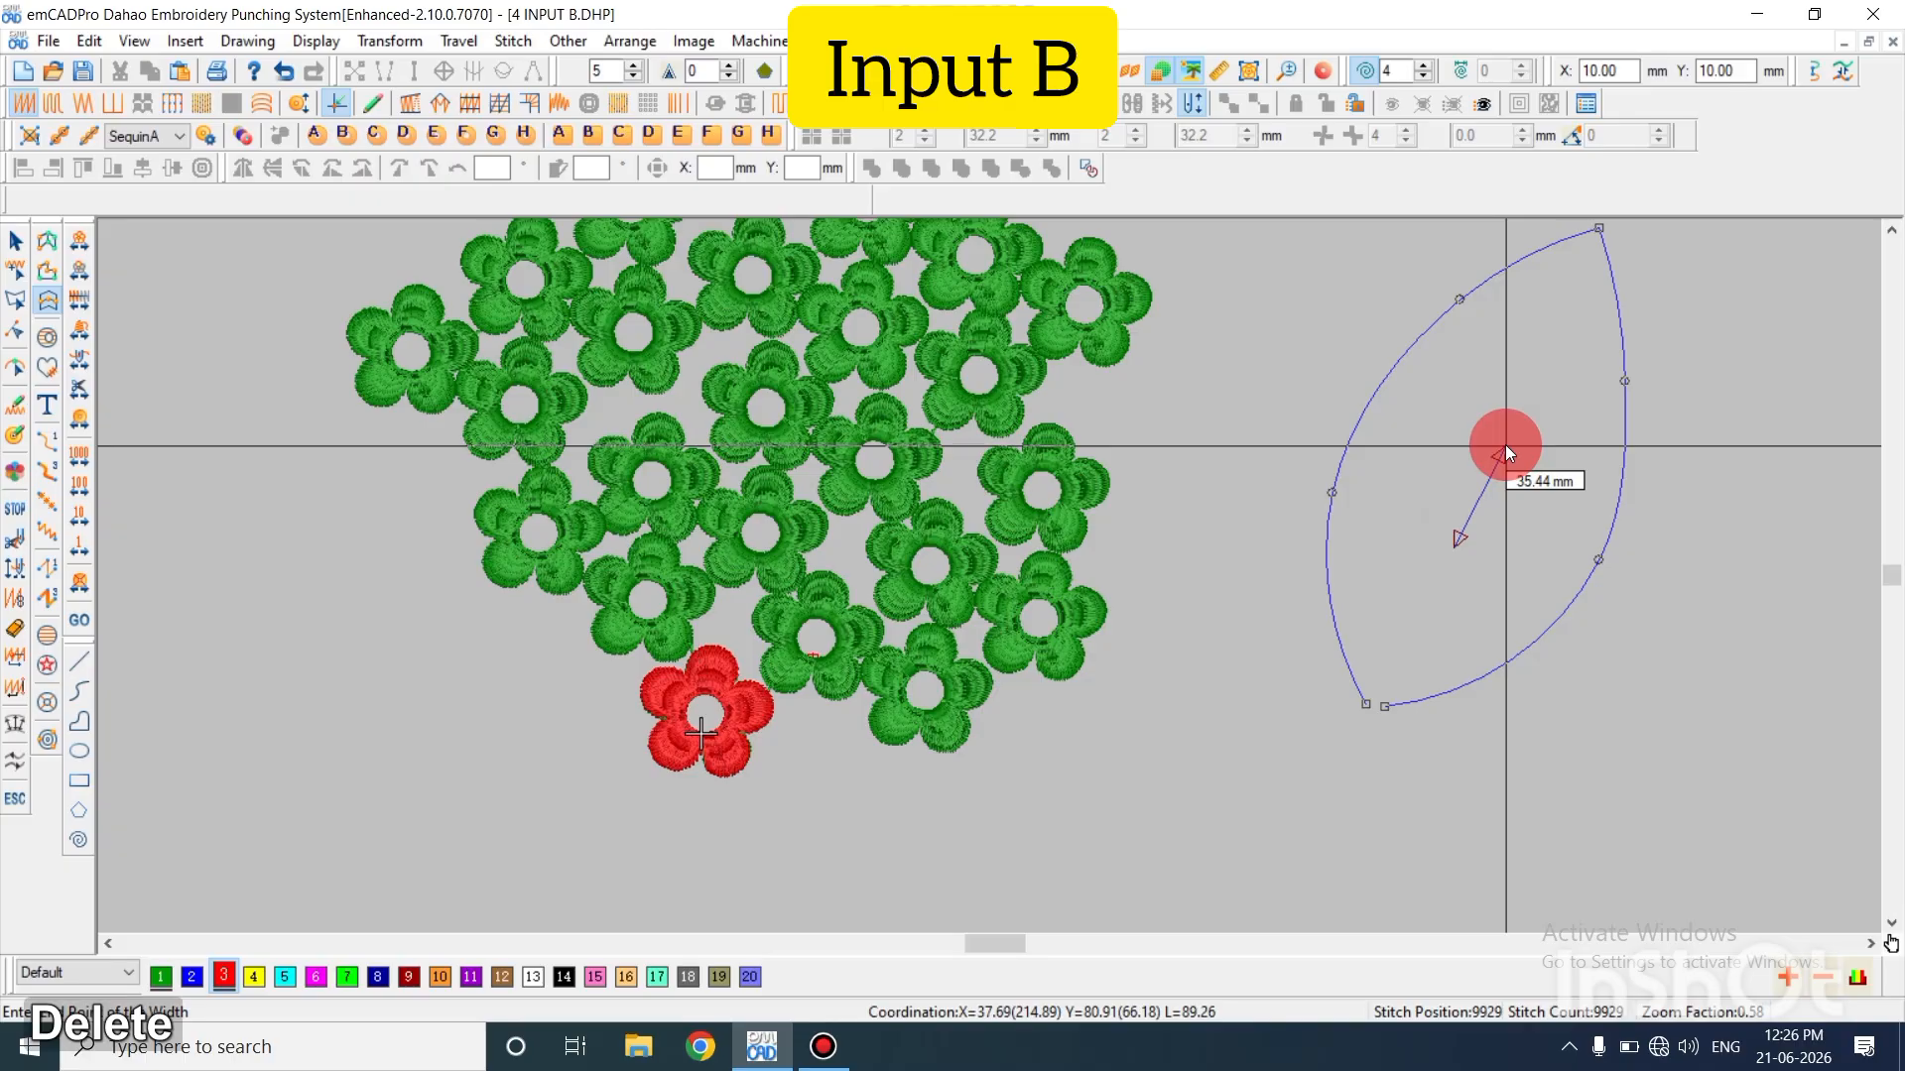
key("Escape")
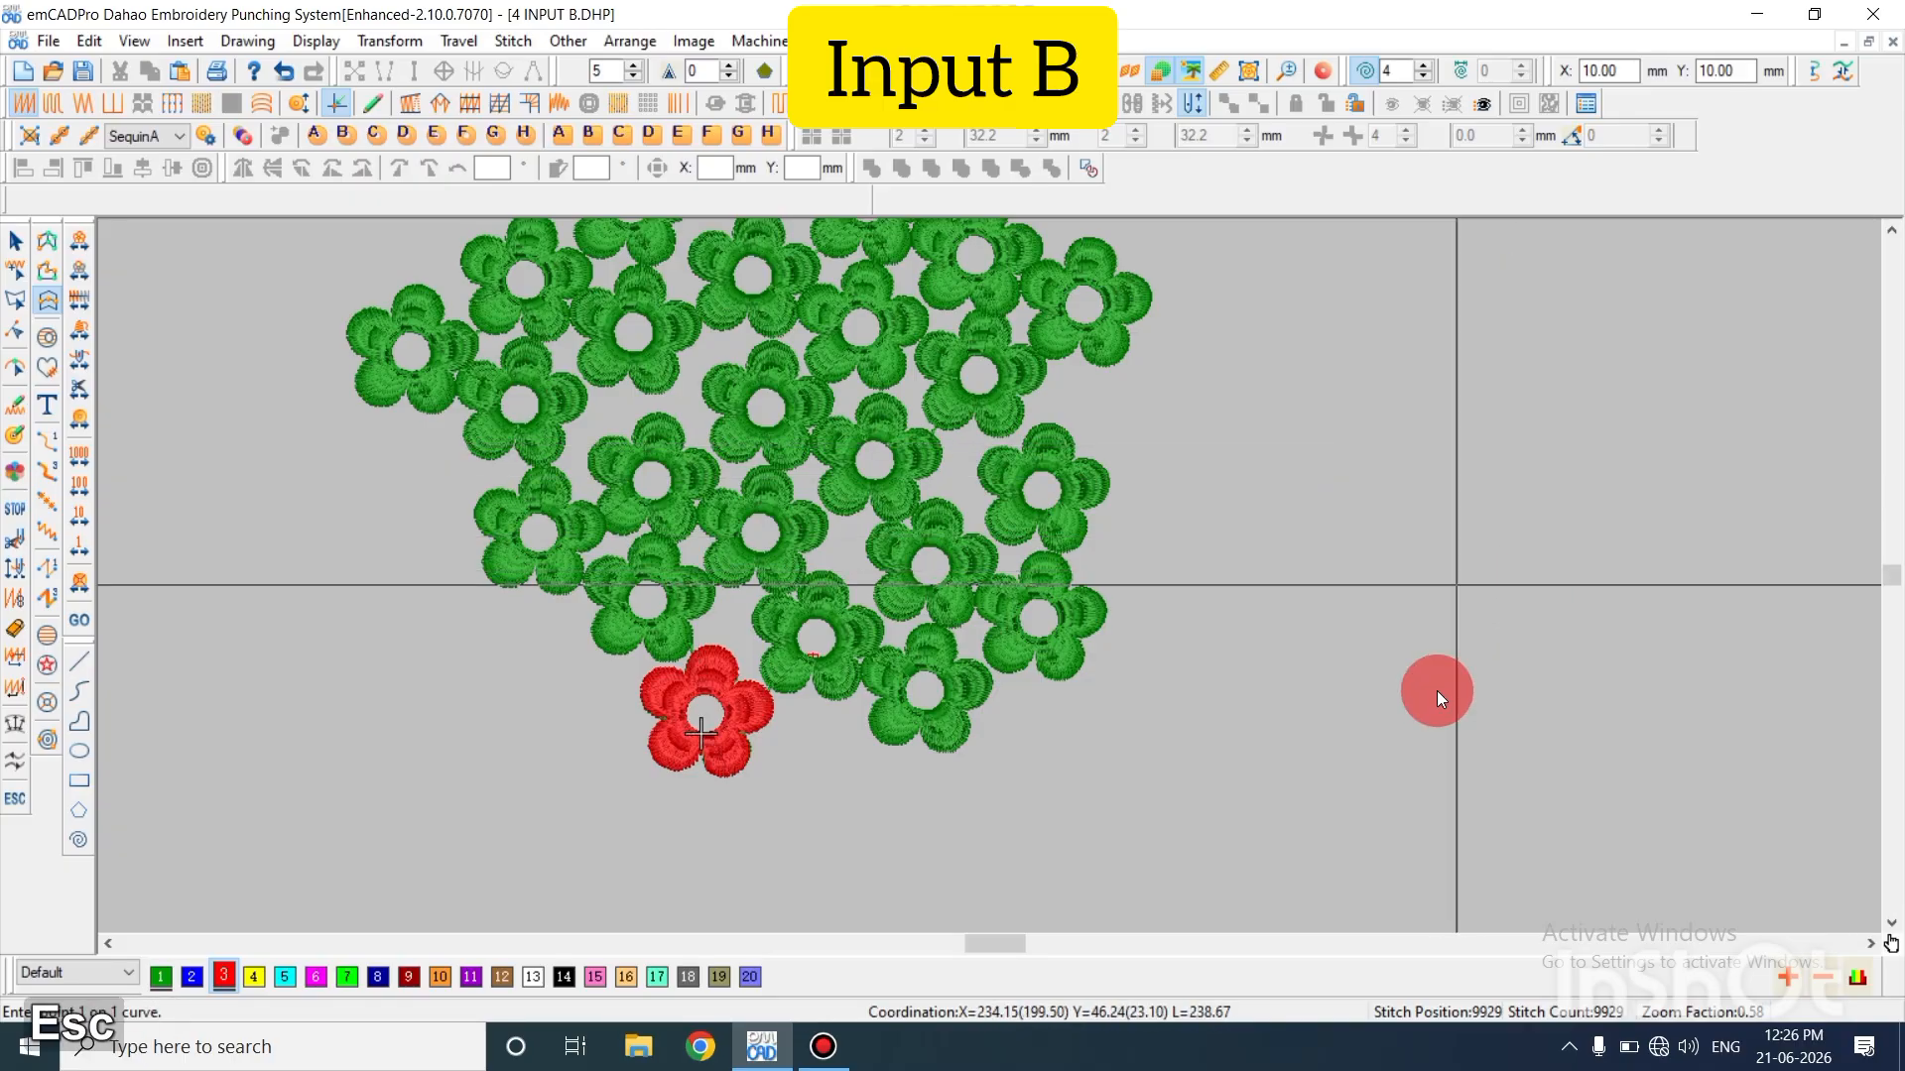
key("Escape")
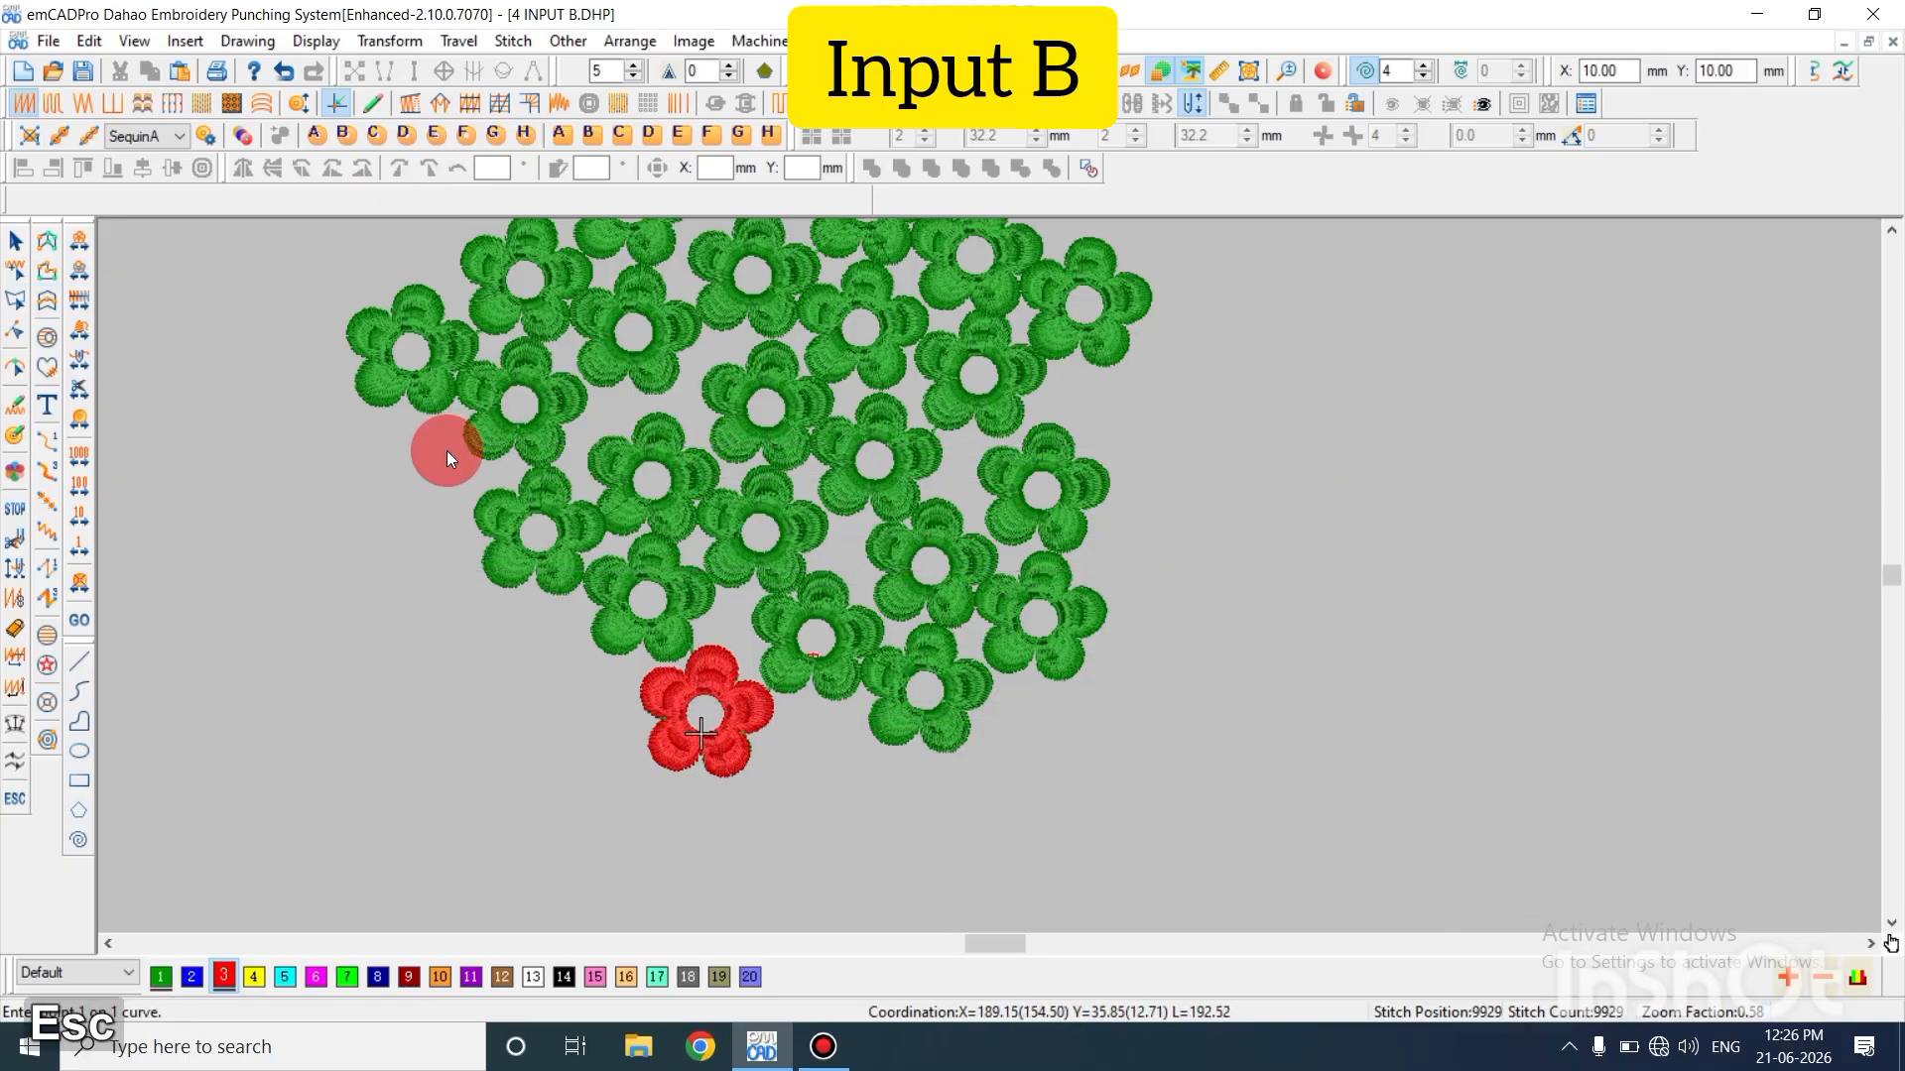
Draw the outer side of a tall pointed leaf with the Input B tool beside the flower cluster, closing it at the bottom tip
left_click(46, 270)
left_click(1342, 797)
left_click(1237, 635)
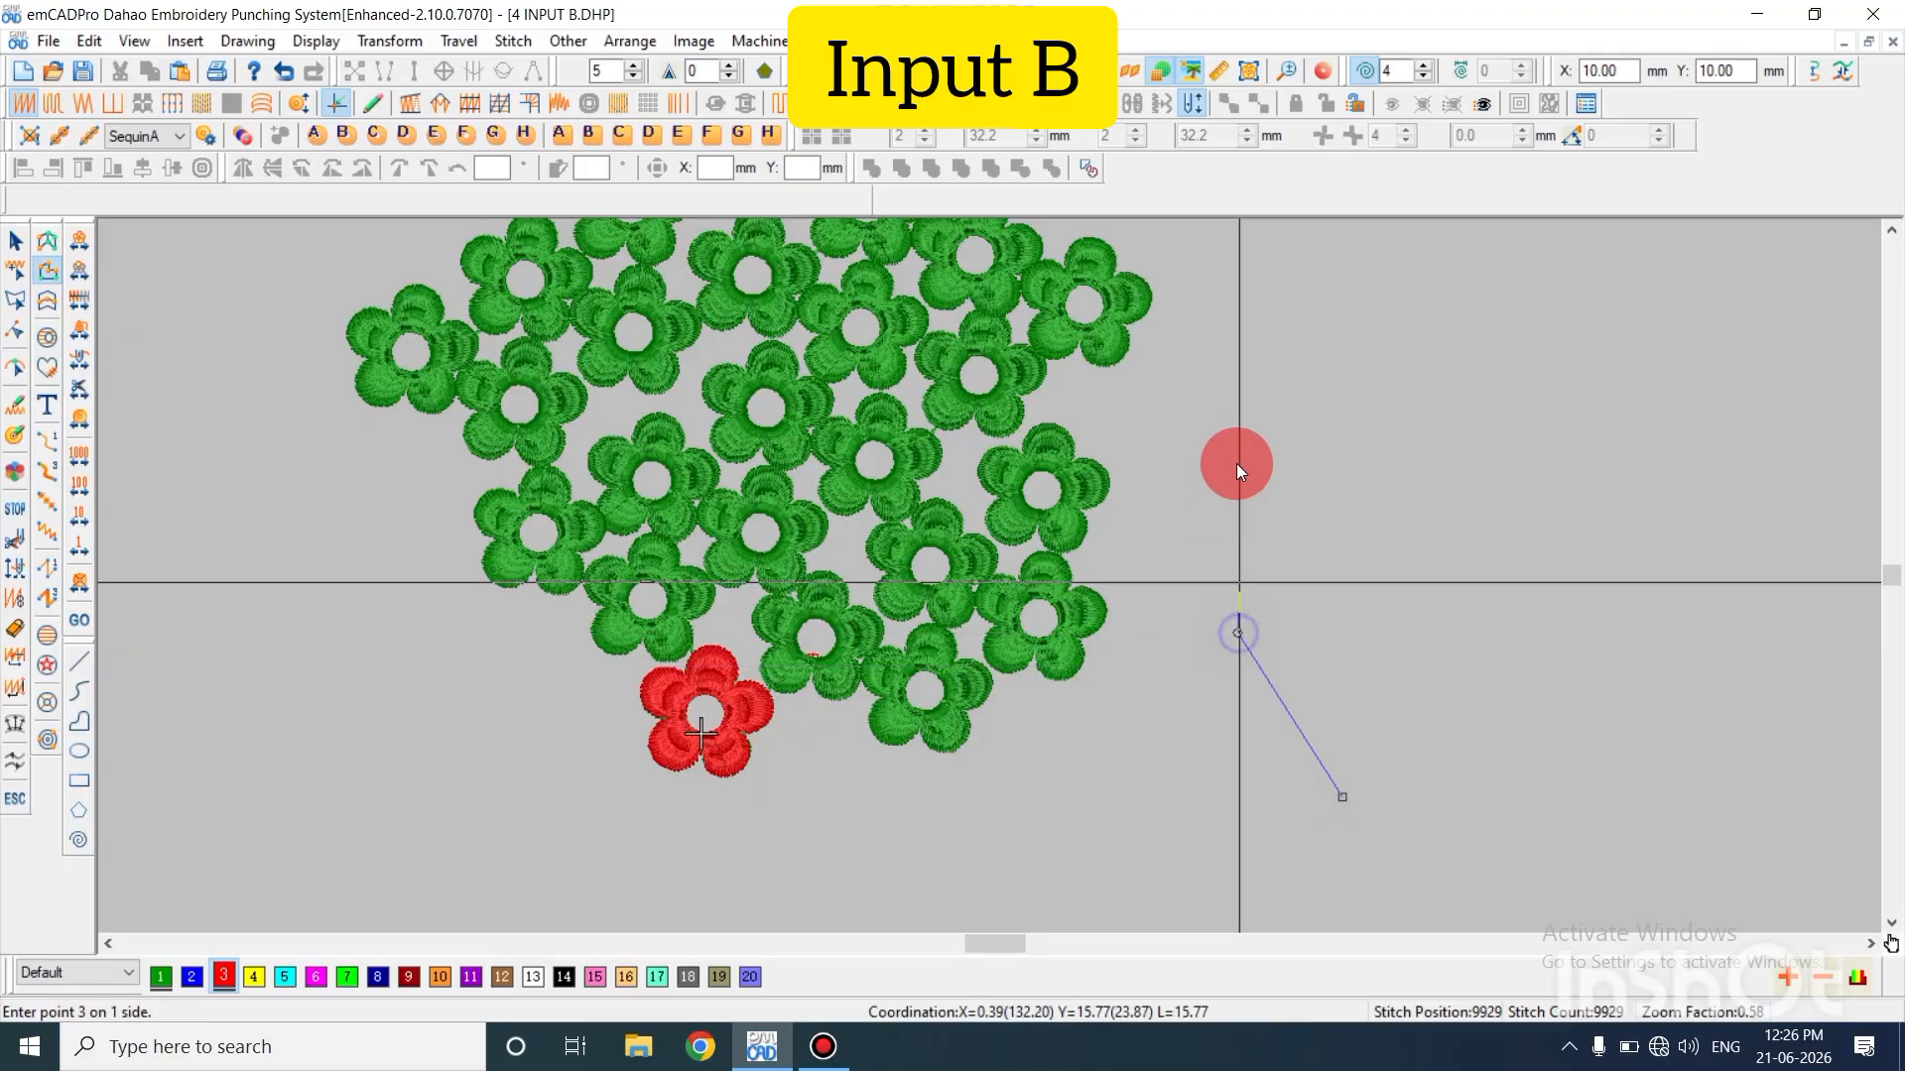
left_click(1258, 369)
scroll(1360, 407, "up", 2)
left_click(1366, 383)
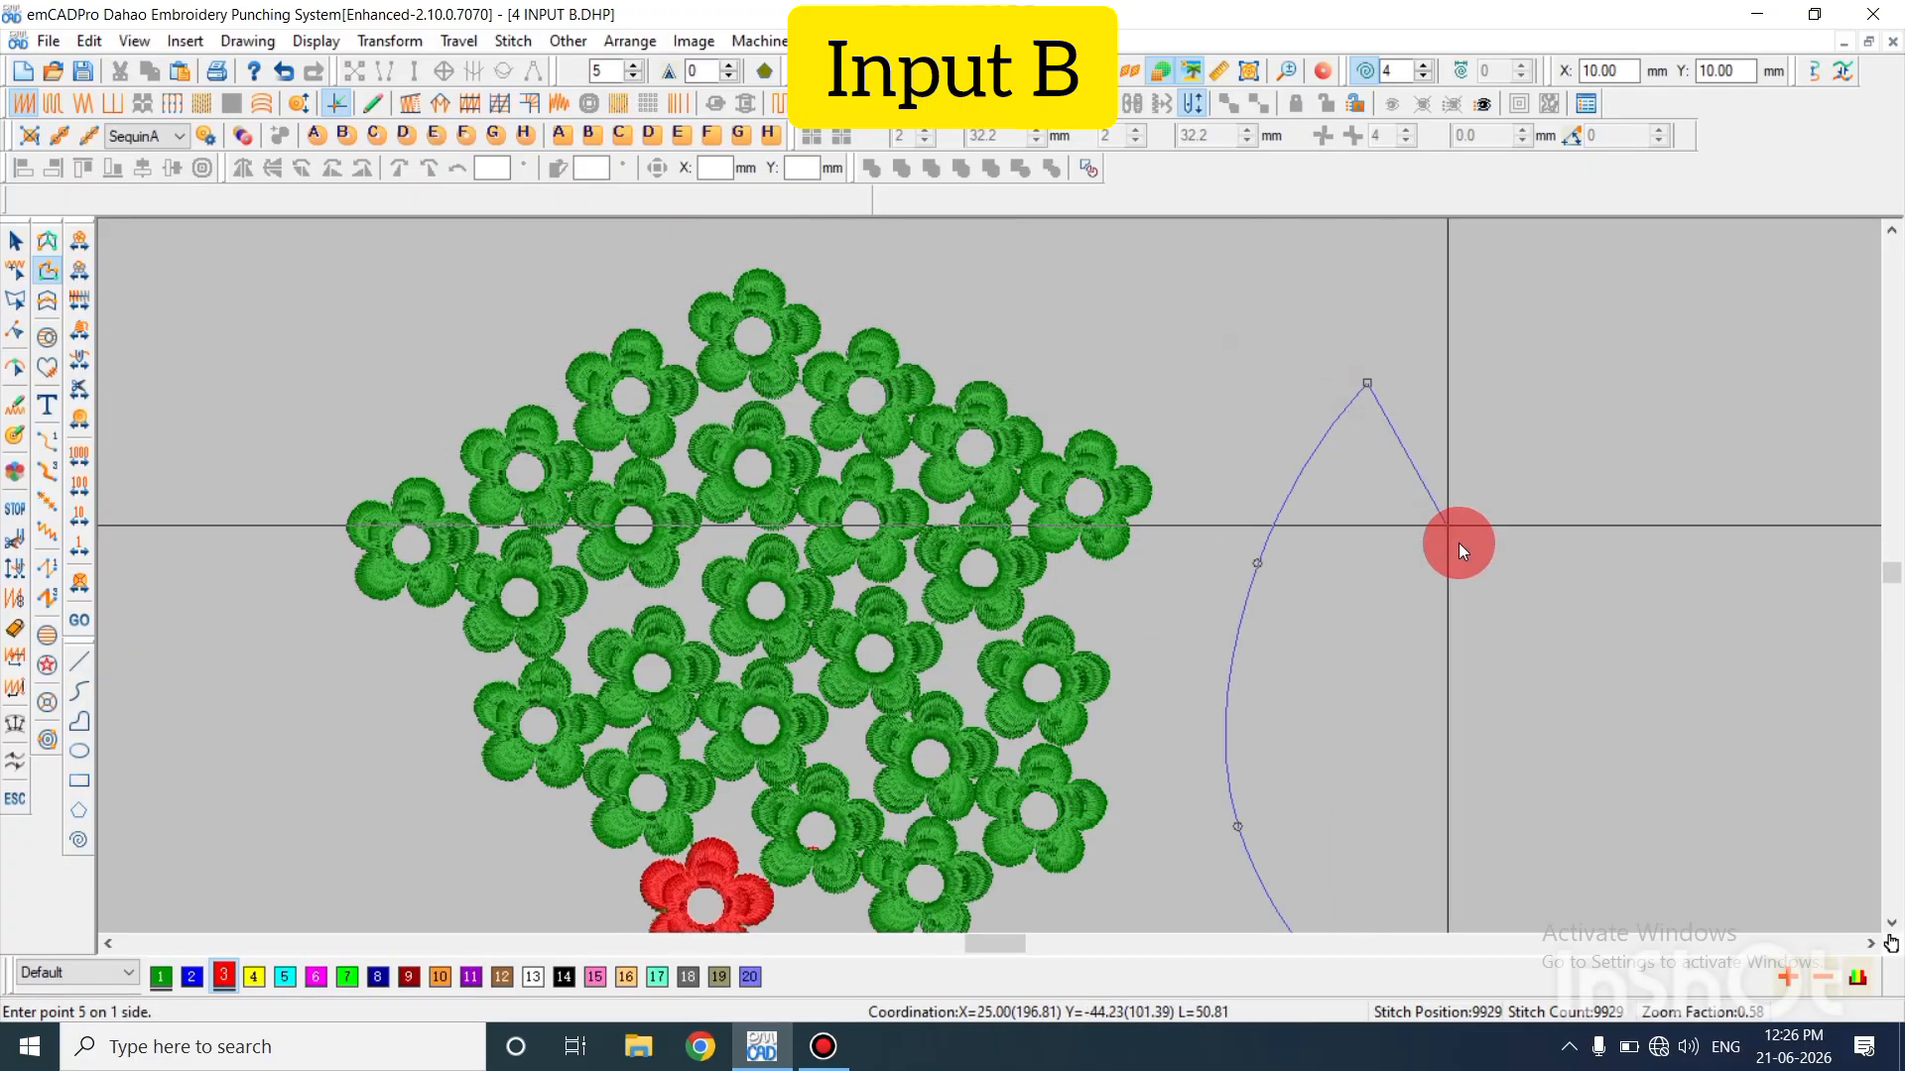
left_click(1436, 558)
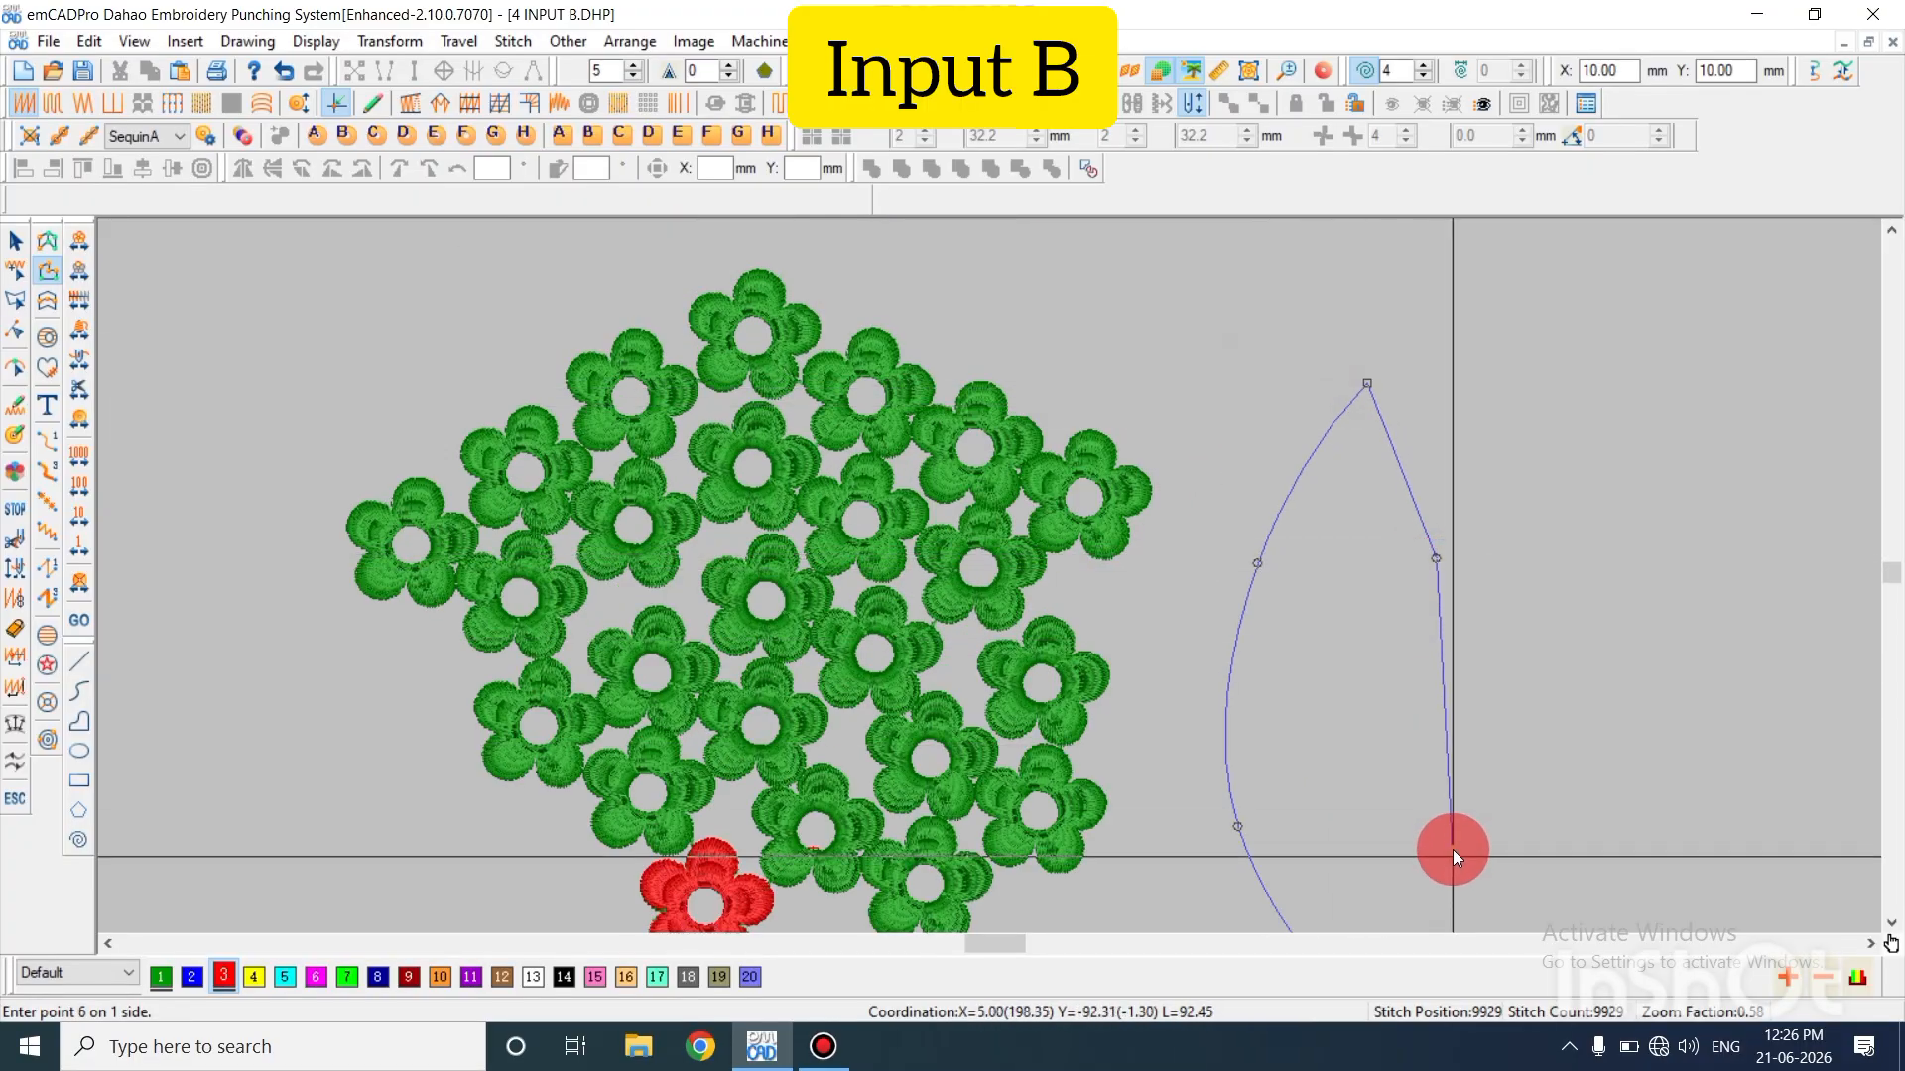
left_click(1454, 818)
scroll(1453, 877, "down", 2)
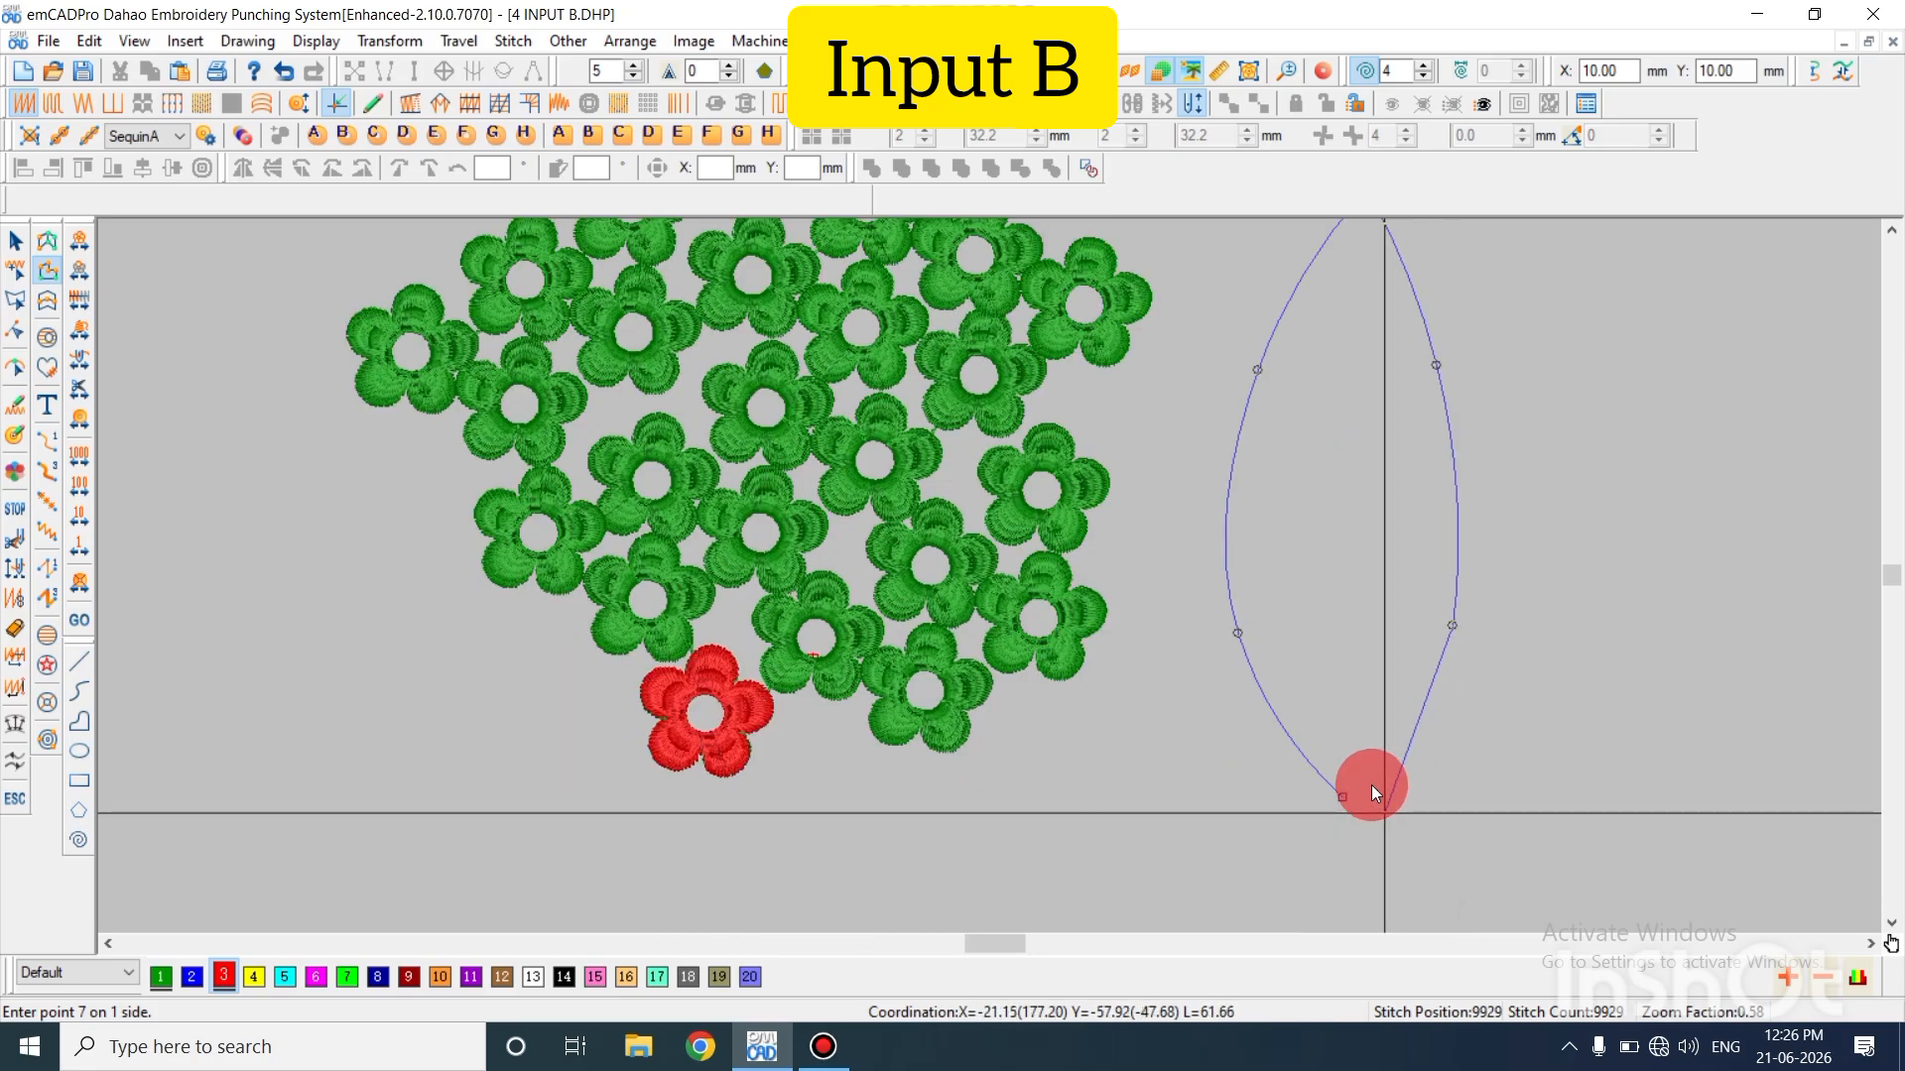
left_click(1344, 793)
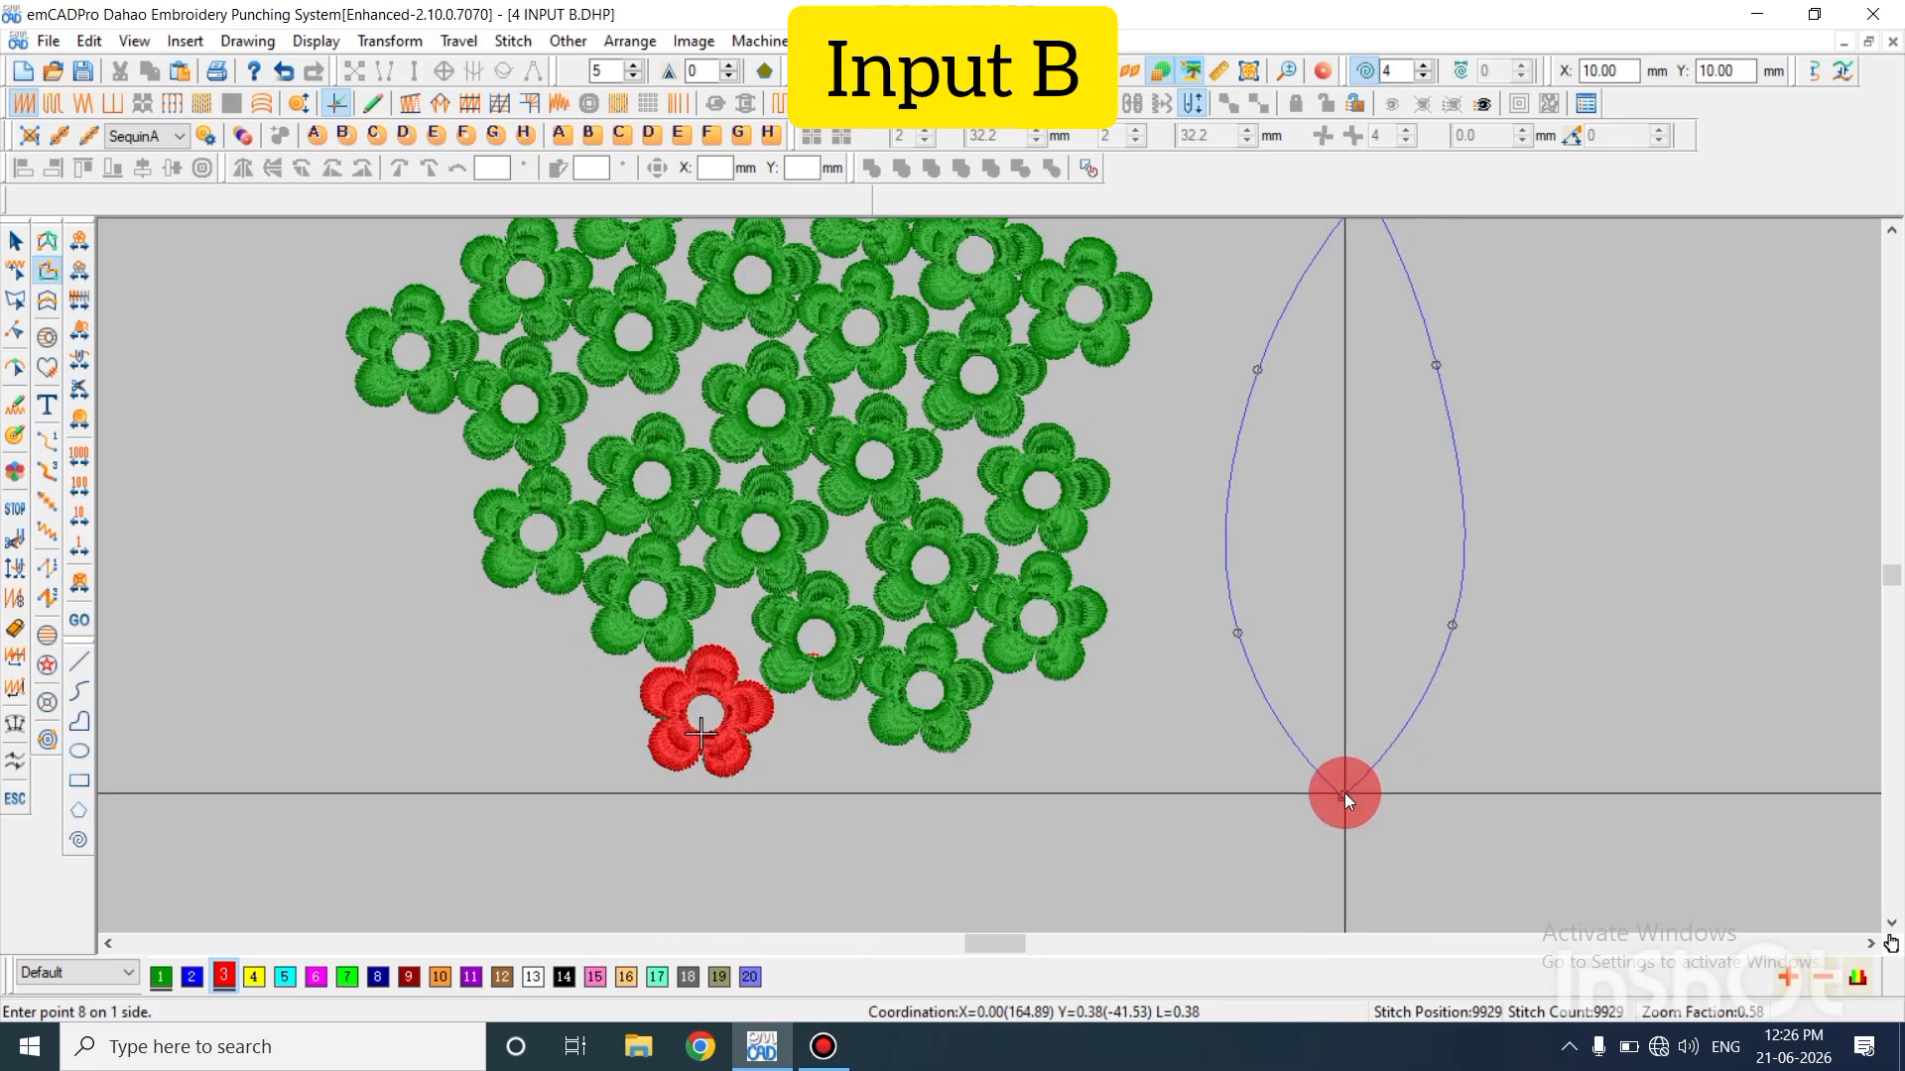
key("Return")
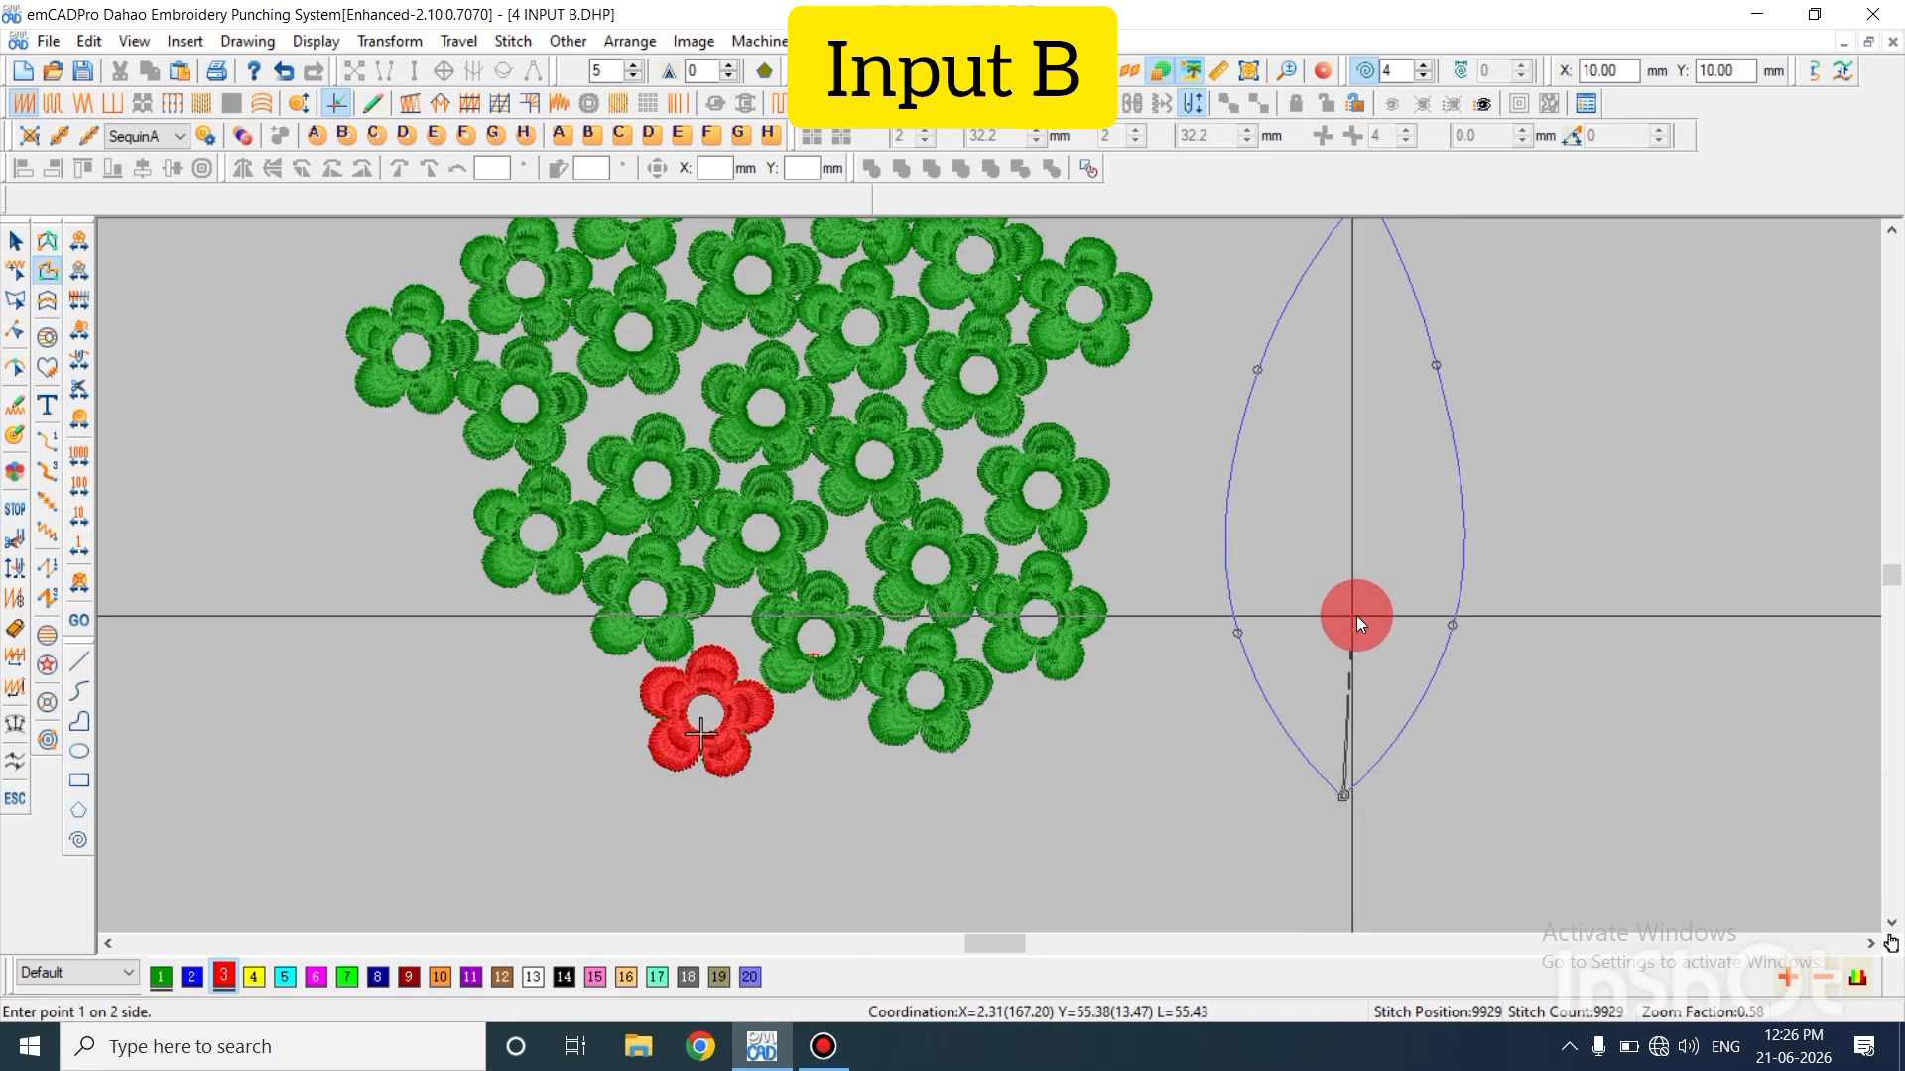
Add a narrow inner second side along the leaf's centre line, ending at the bottom tip, and generate the stitches
left_click(1358, 615)
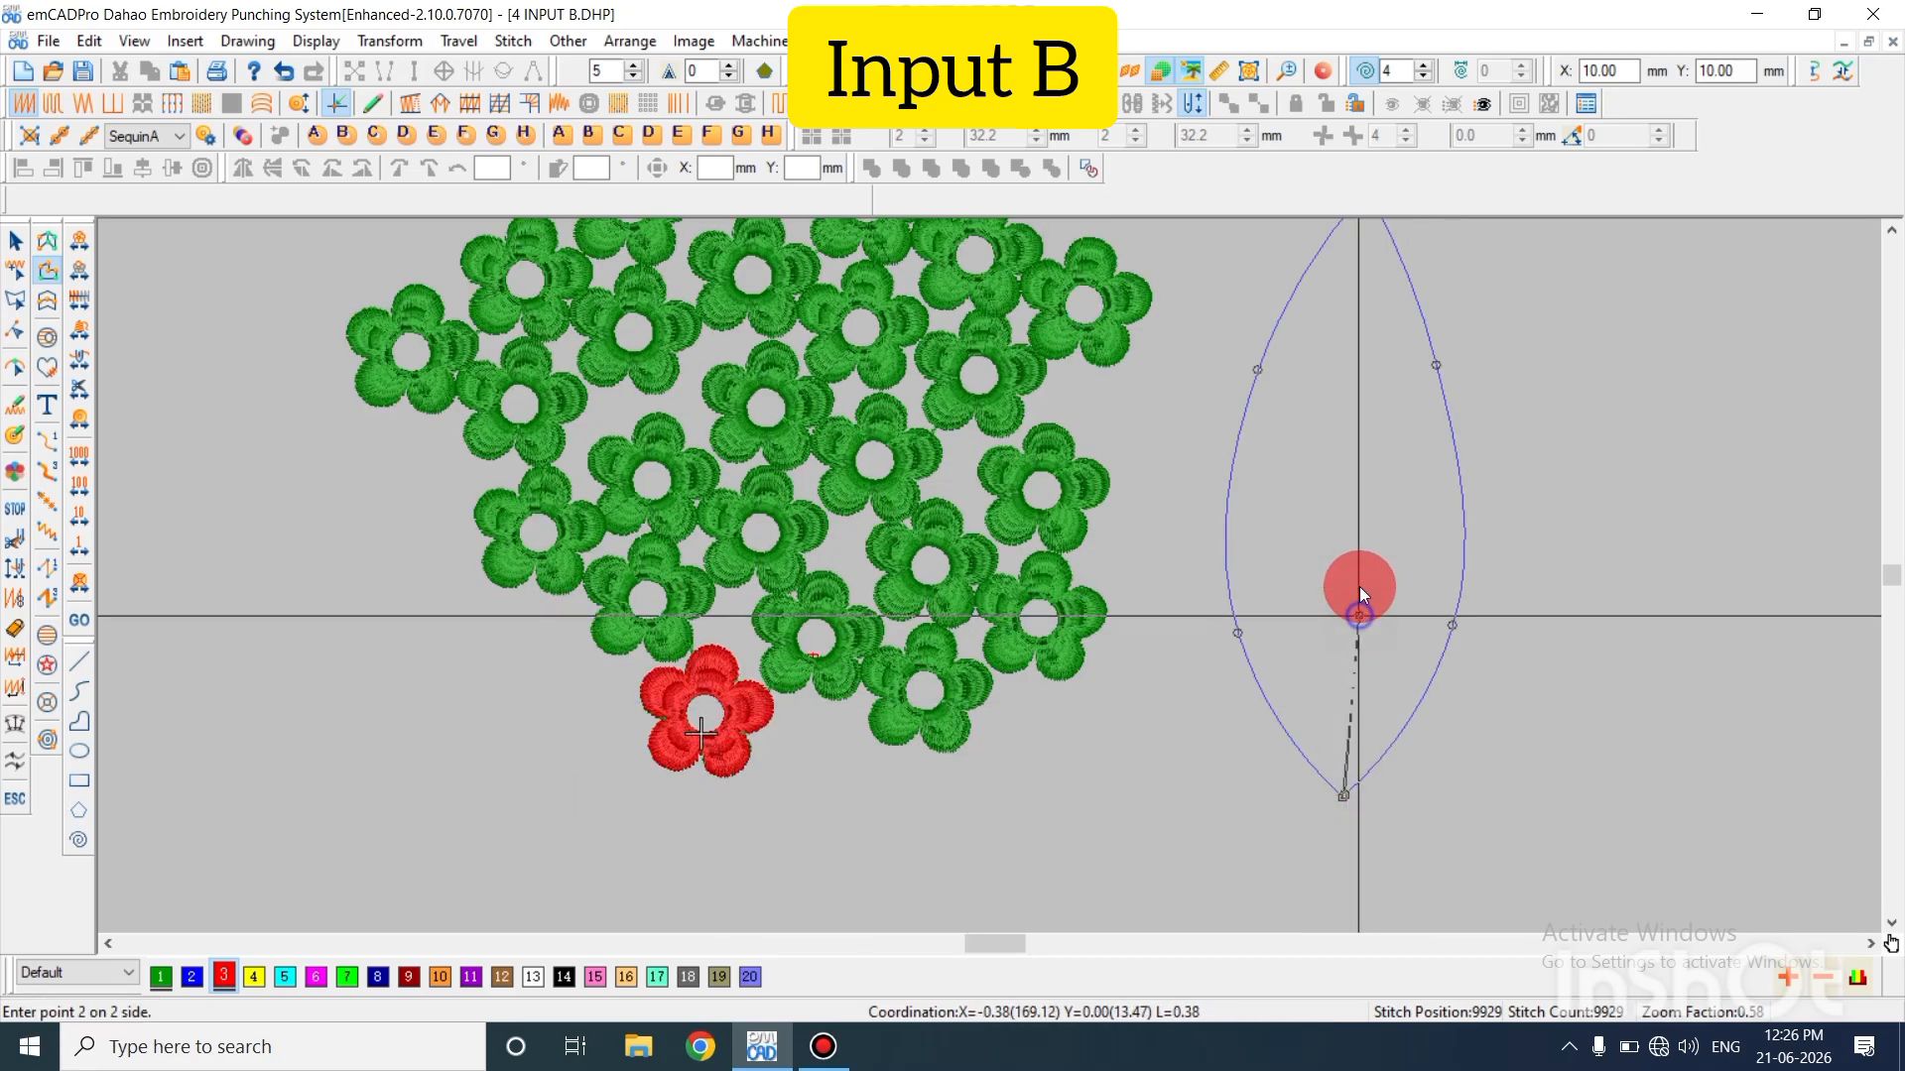
left_click(1355, 337)
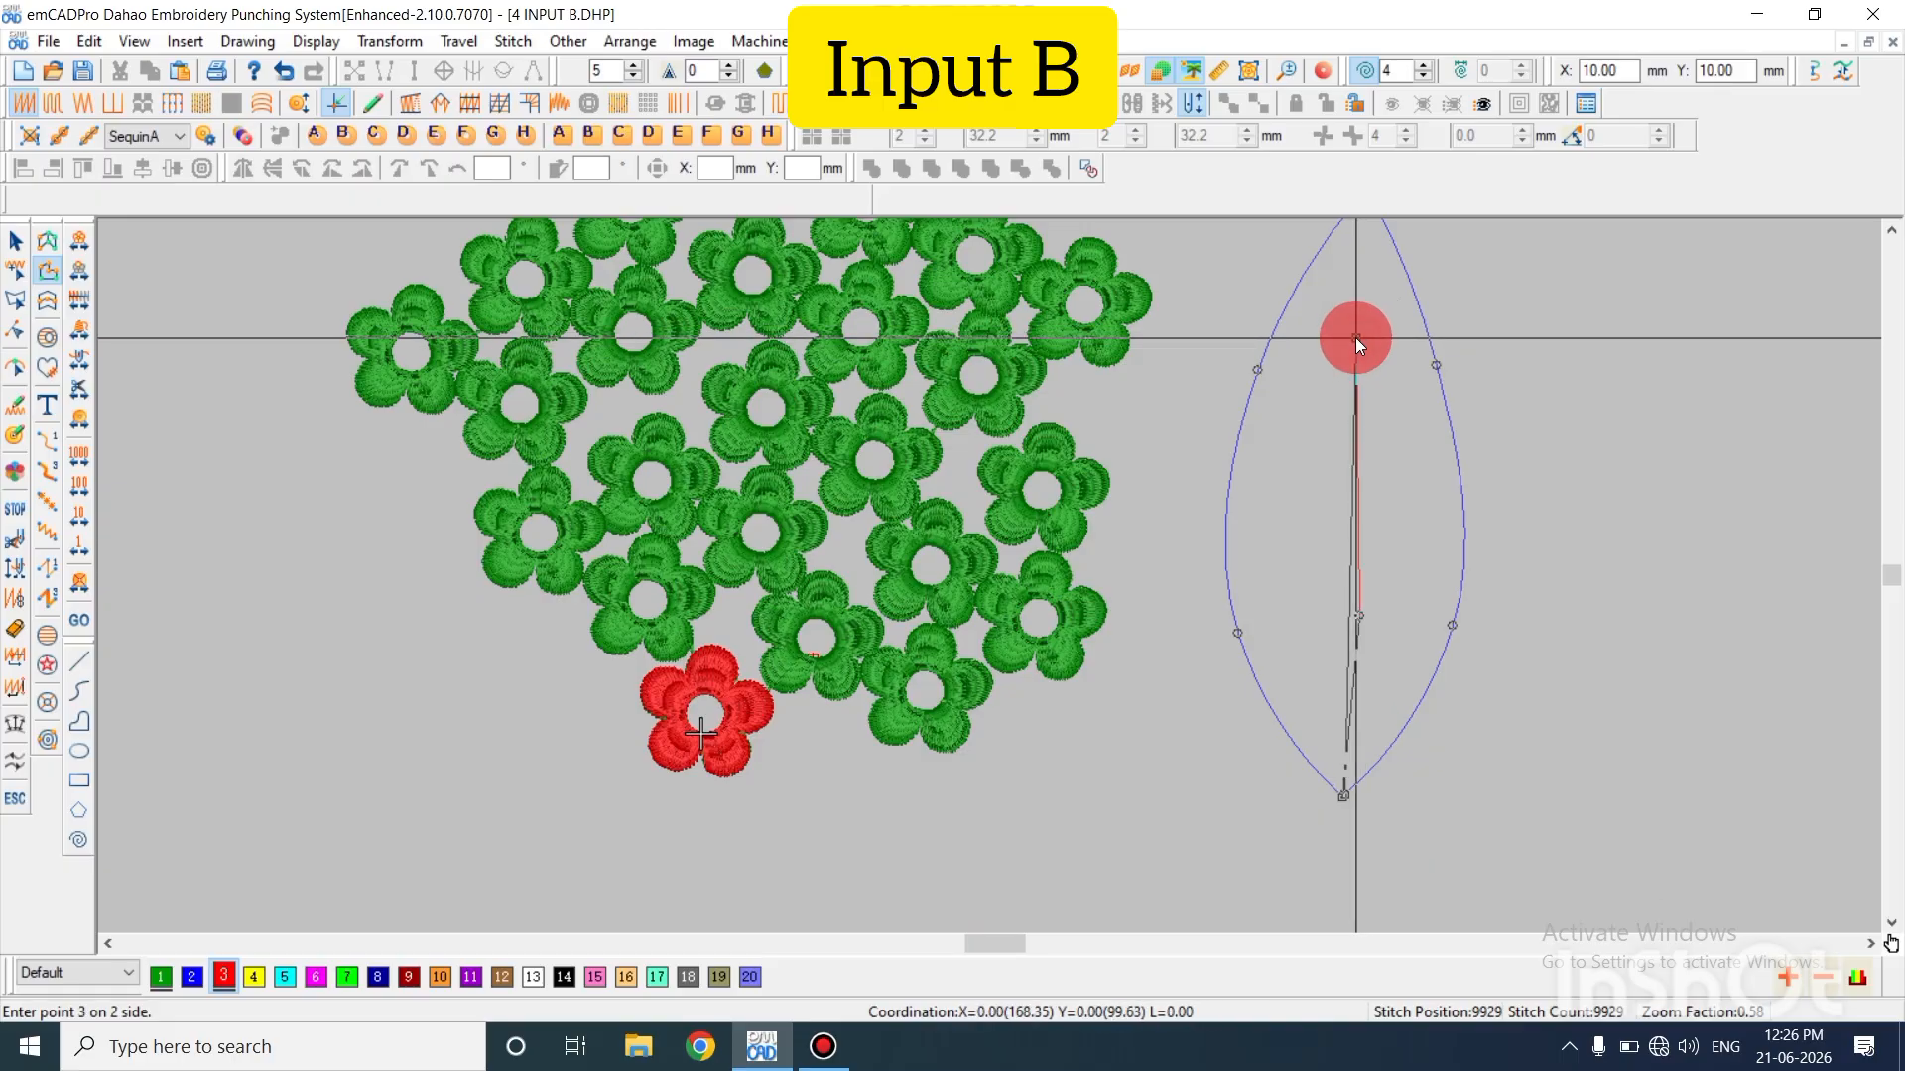
left_click(1348, 608)
left_click(1345, 801)
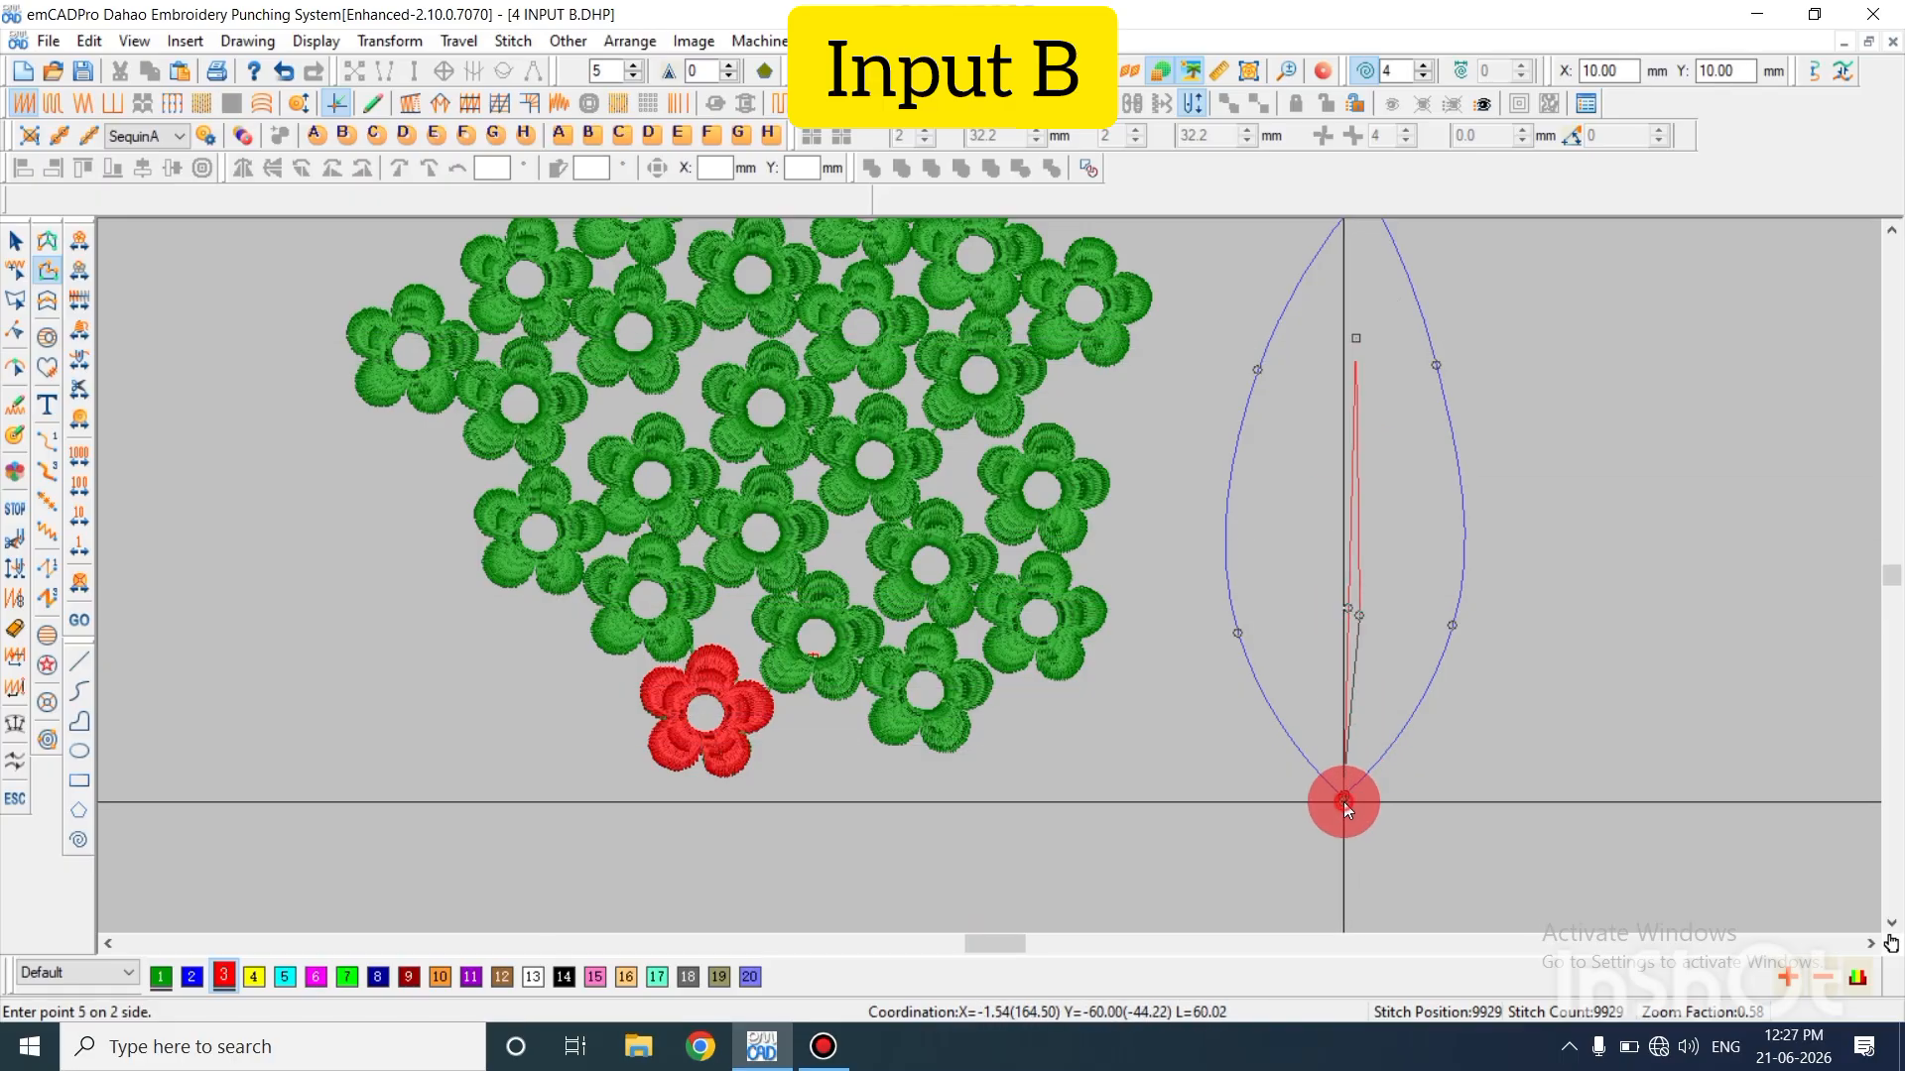
key("Return")
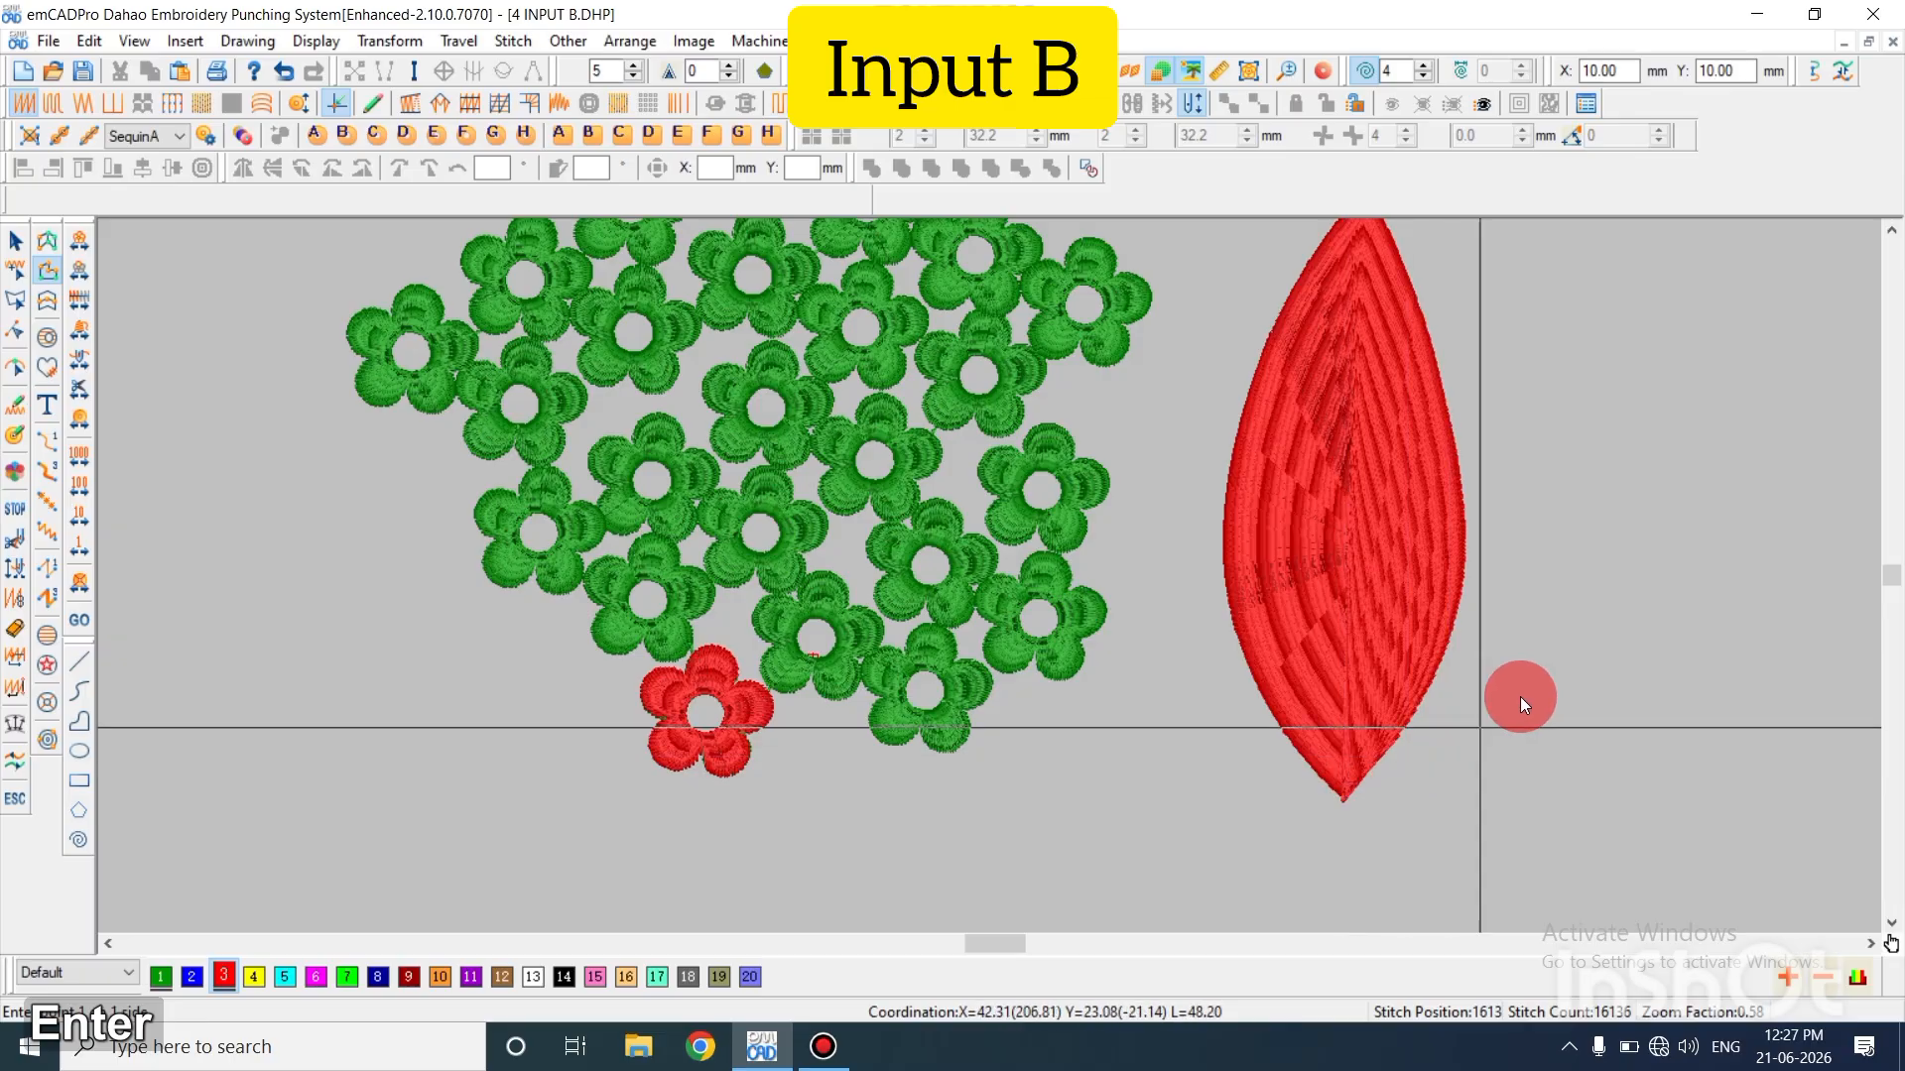
Set the leaf's satin stitch distance to 0.5 mm in its object properties
key("Escape")
scroll(1435, 657, "up", 2)
key("a")
key("Escape")
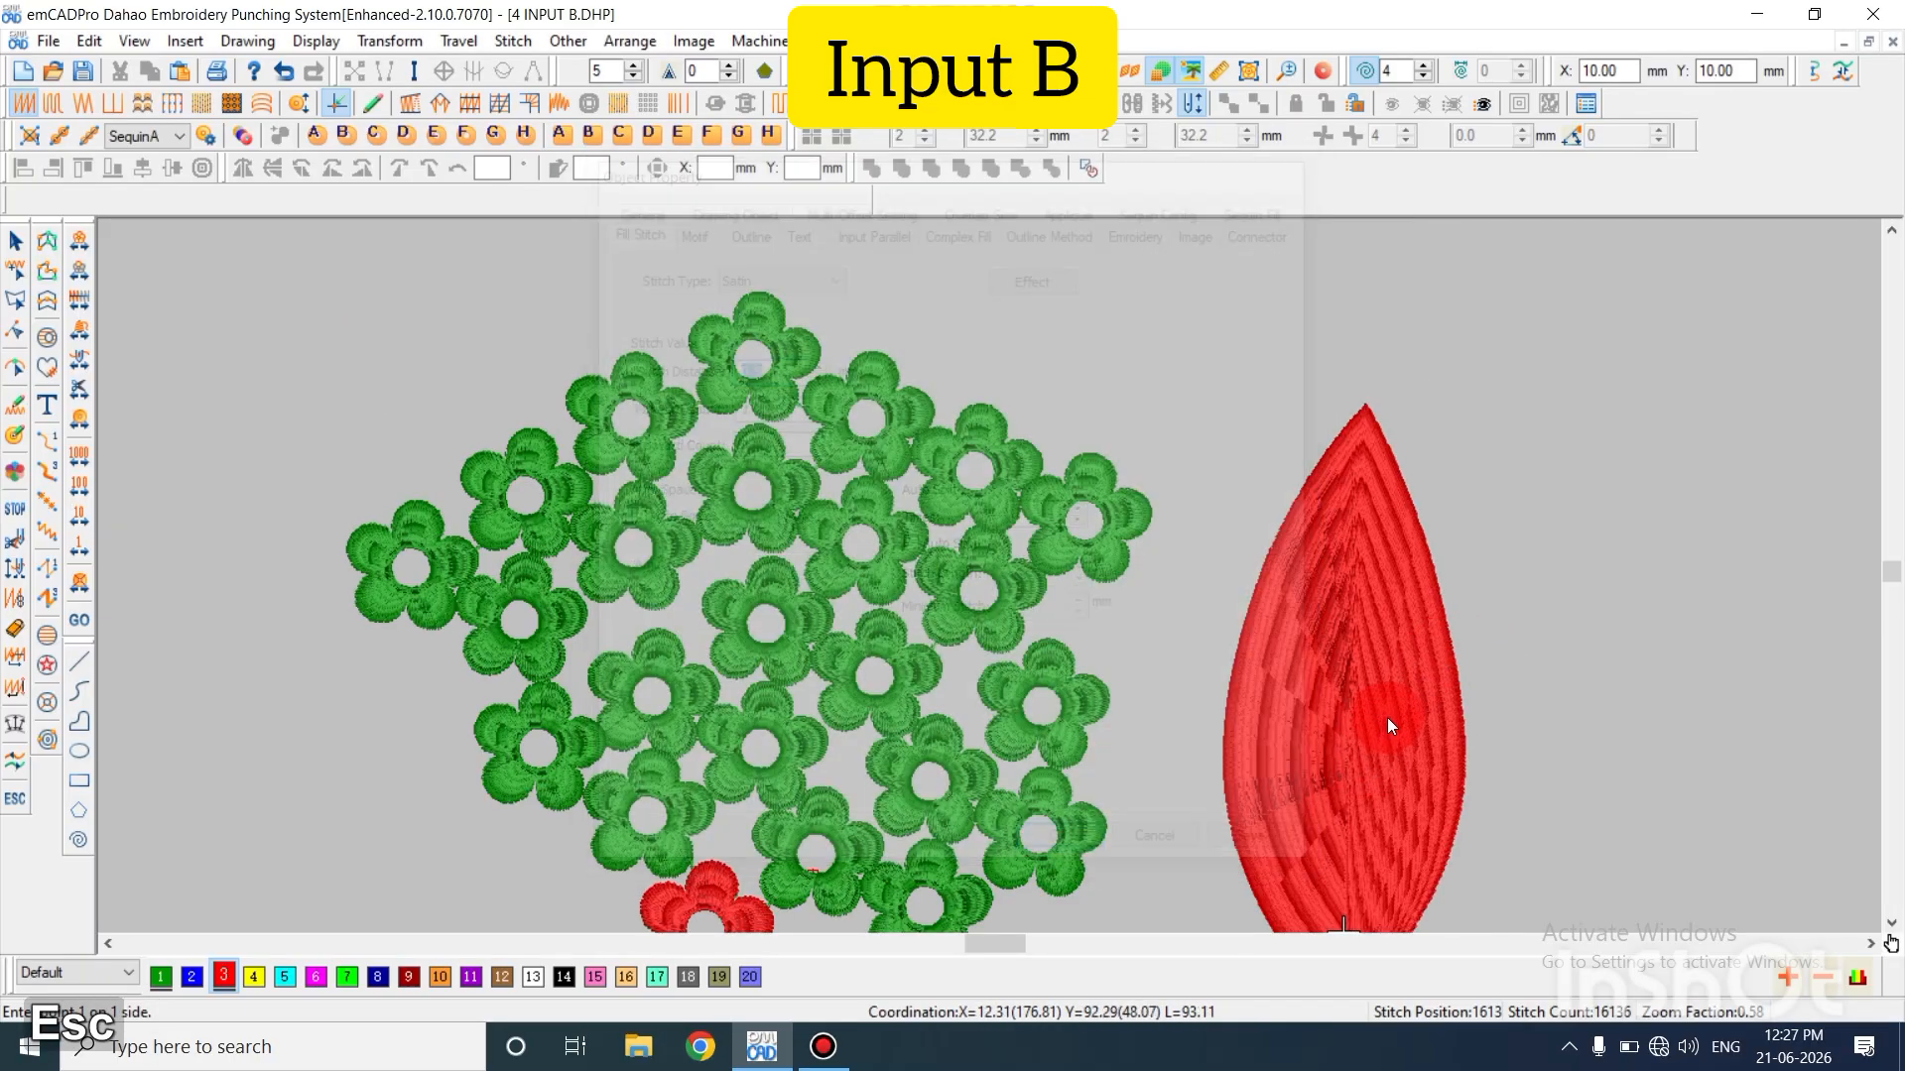
key("Escape")
left_click(1390, 717)
key("a")
scroll(799, 381, "up", 2)
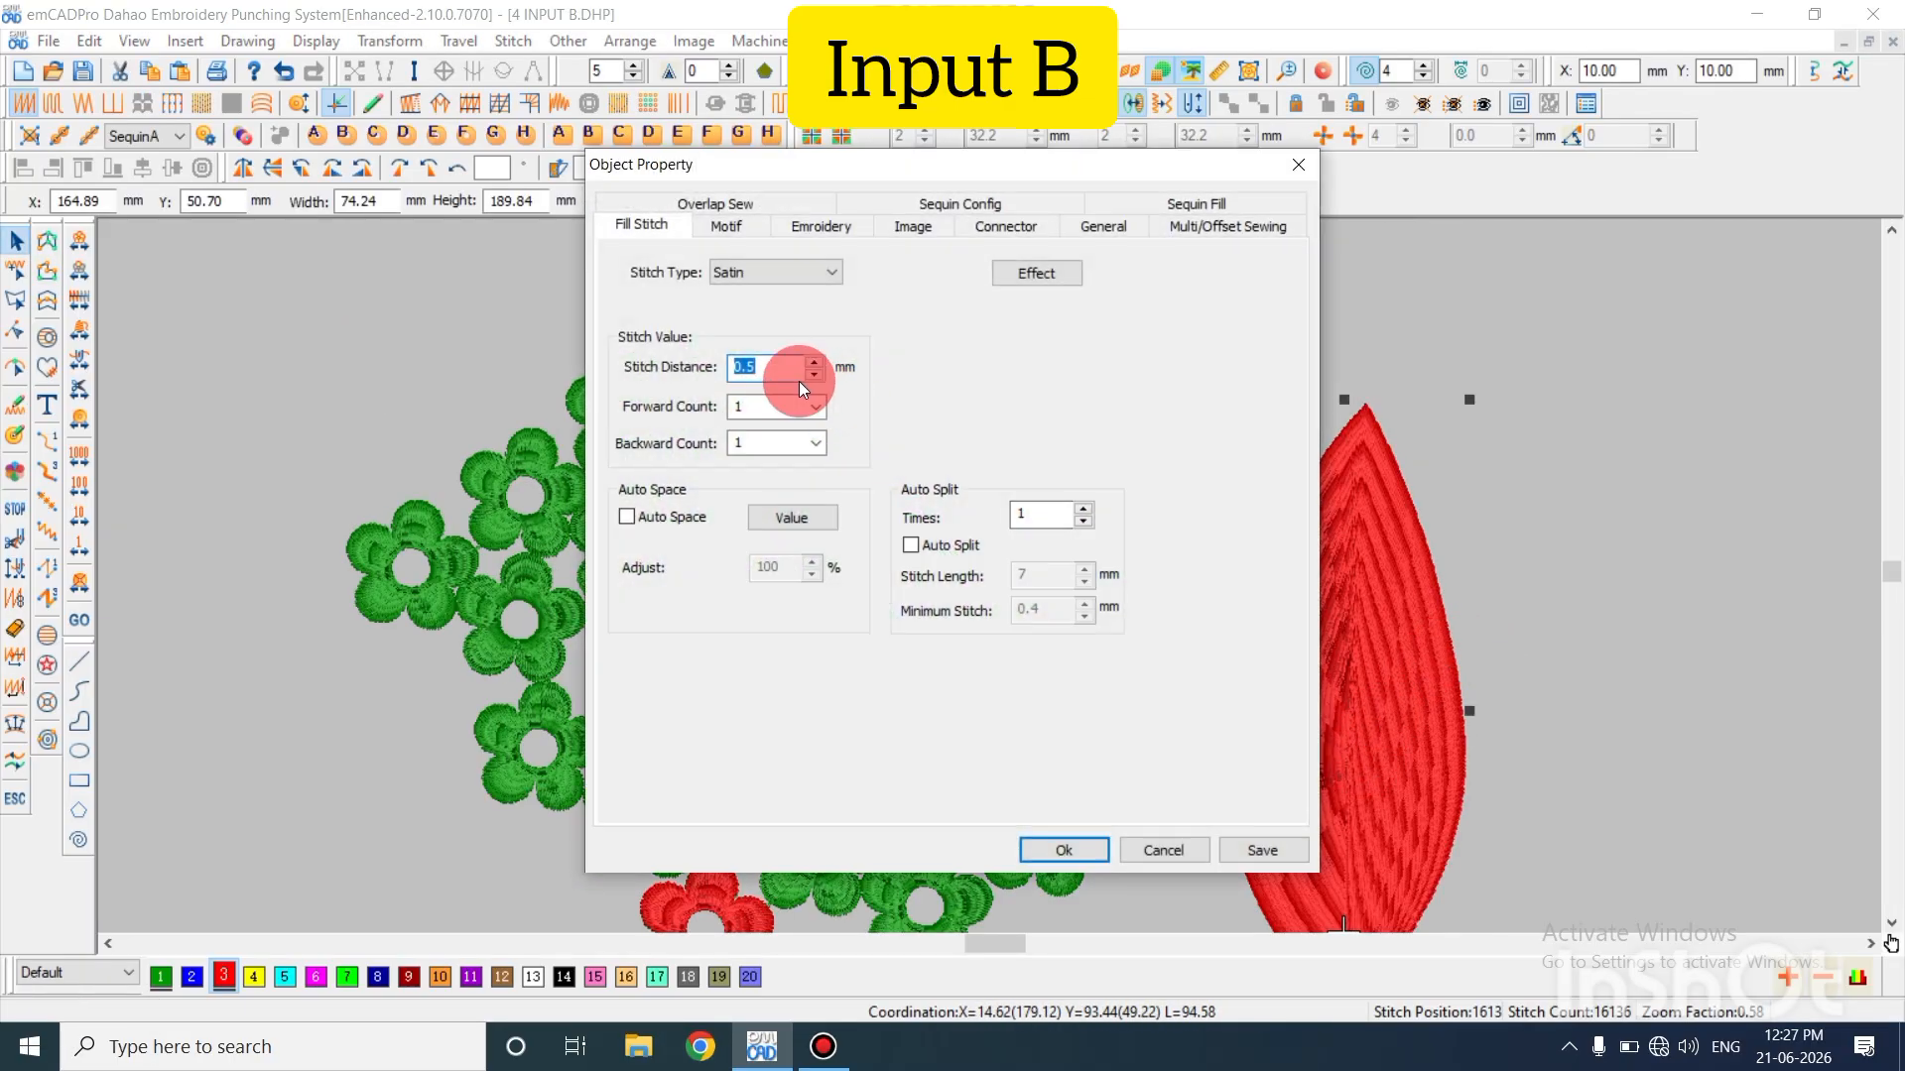
key("Return")
key("Escape")
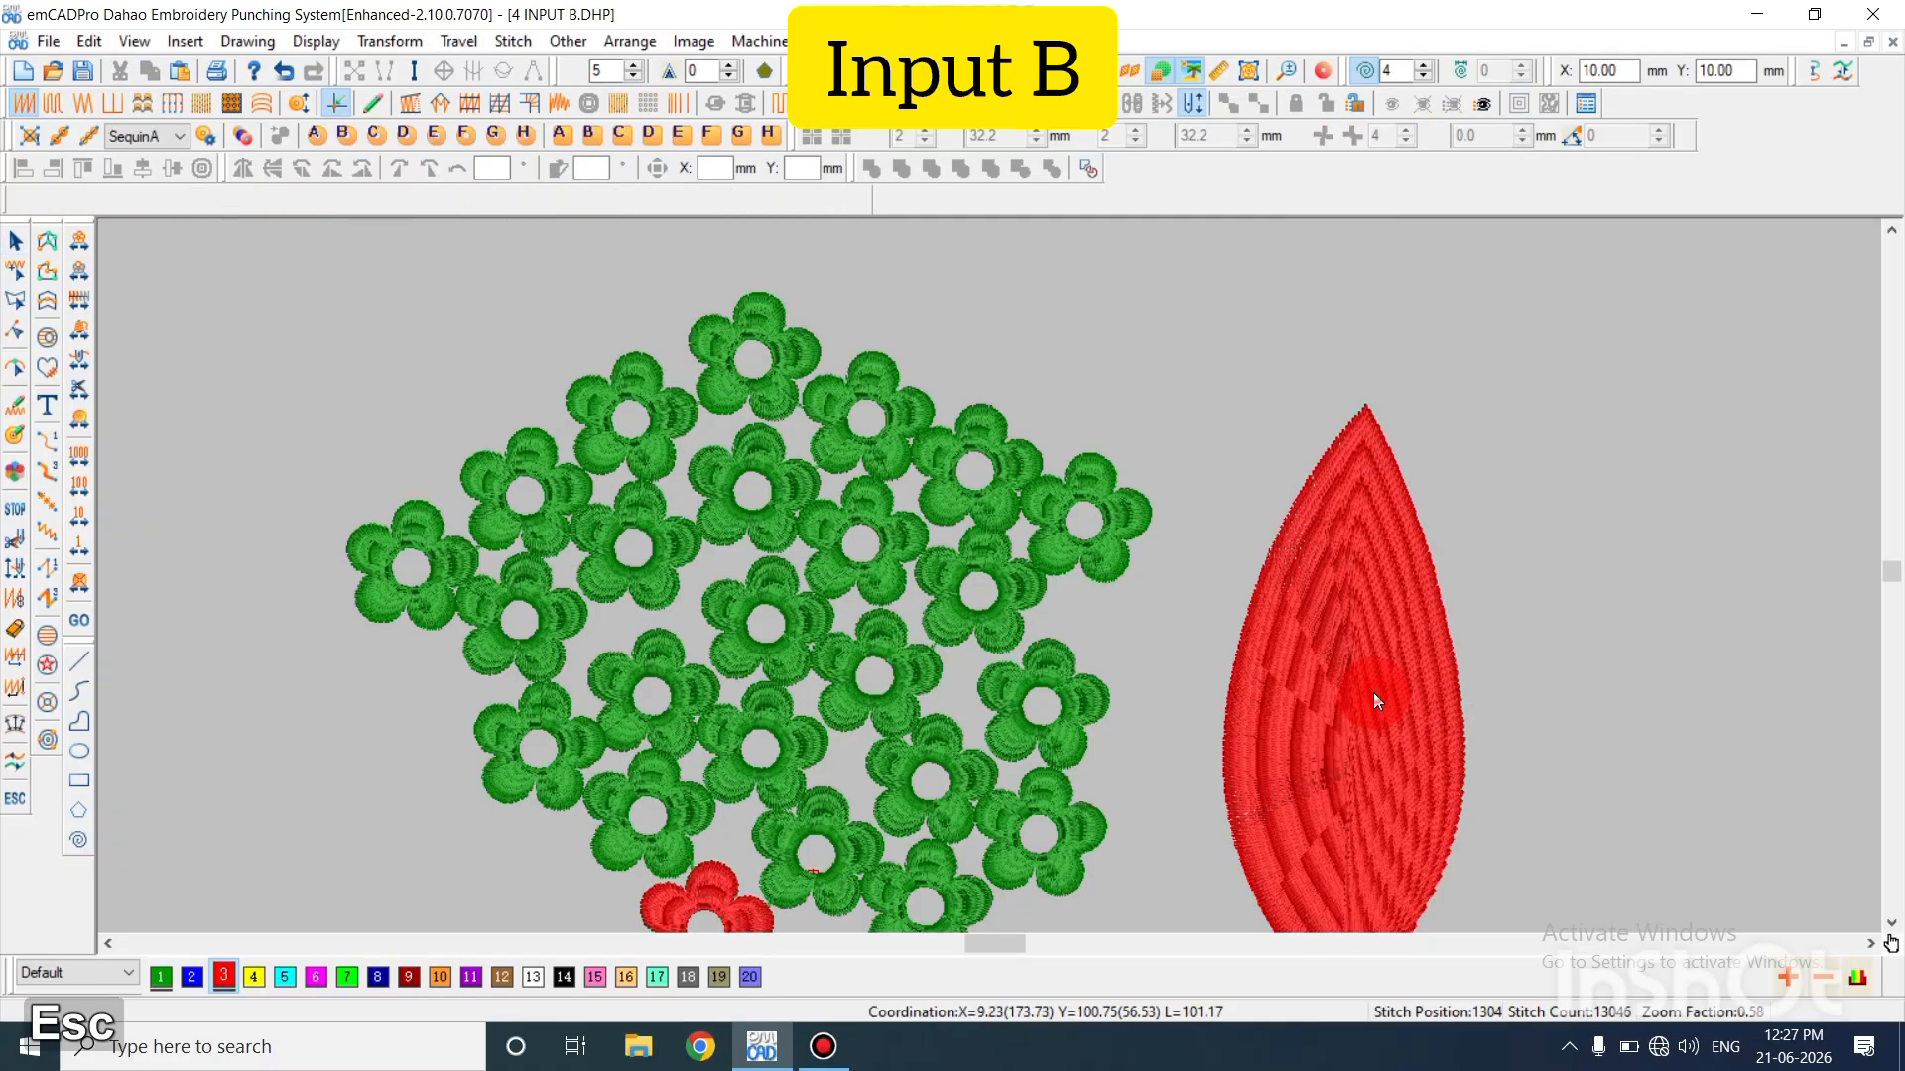
Scale the leaf down proportionally to about 50 mm wide and 129 mm high
key("a")
key("Return")
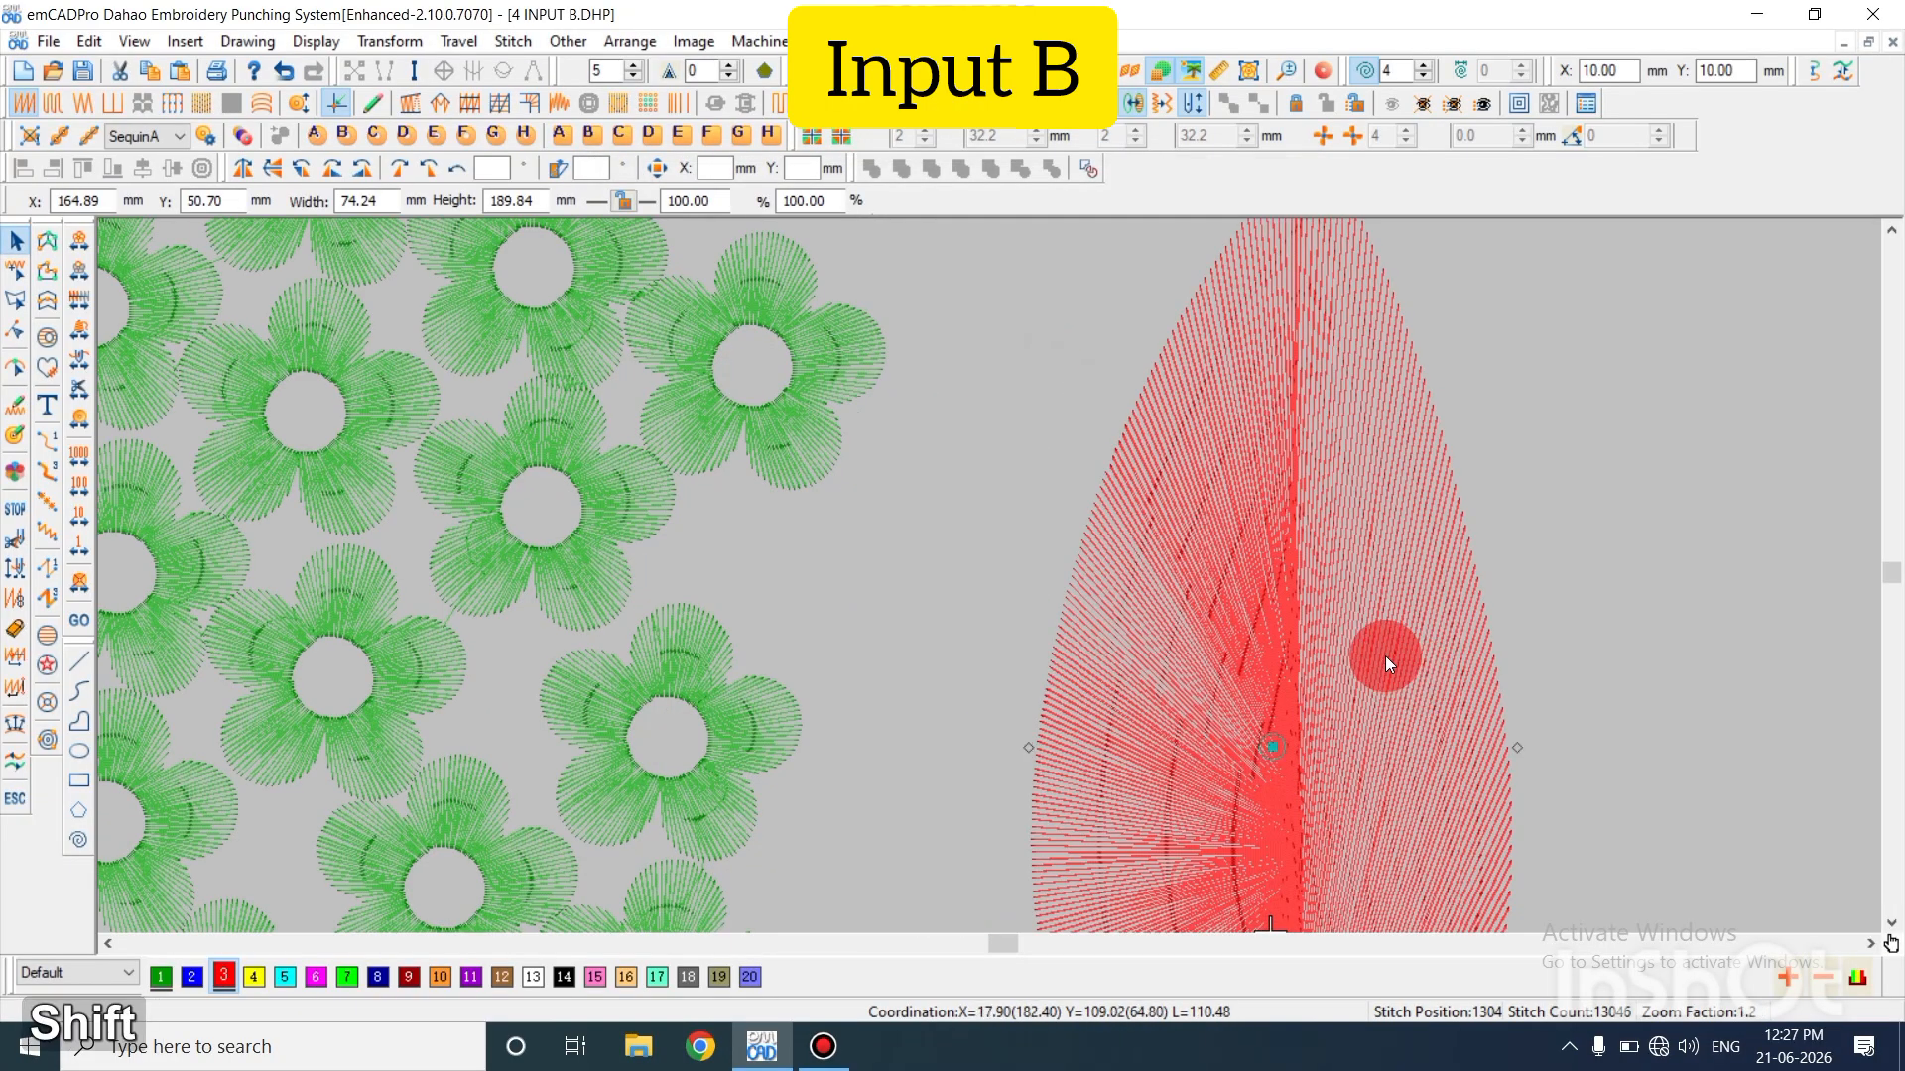
key("shift+z")
key("Escape")
left_click(1403, 699)
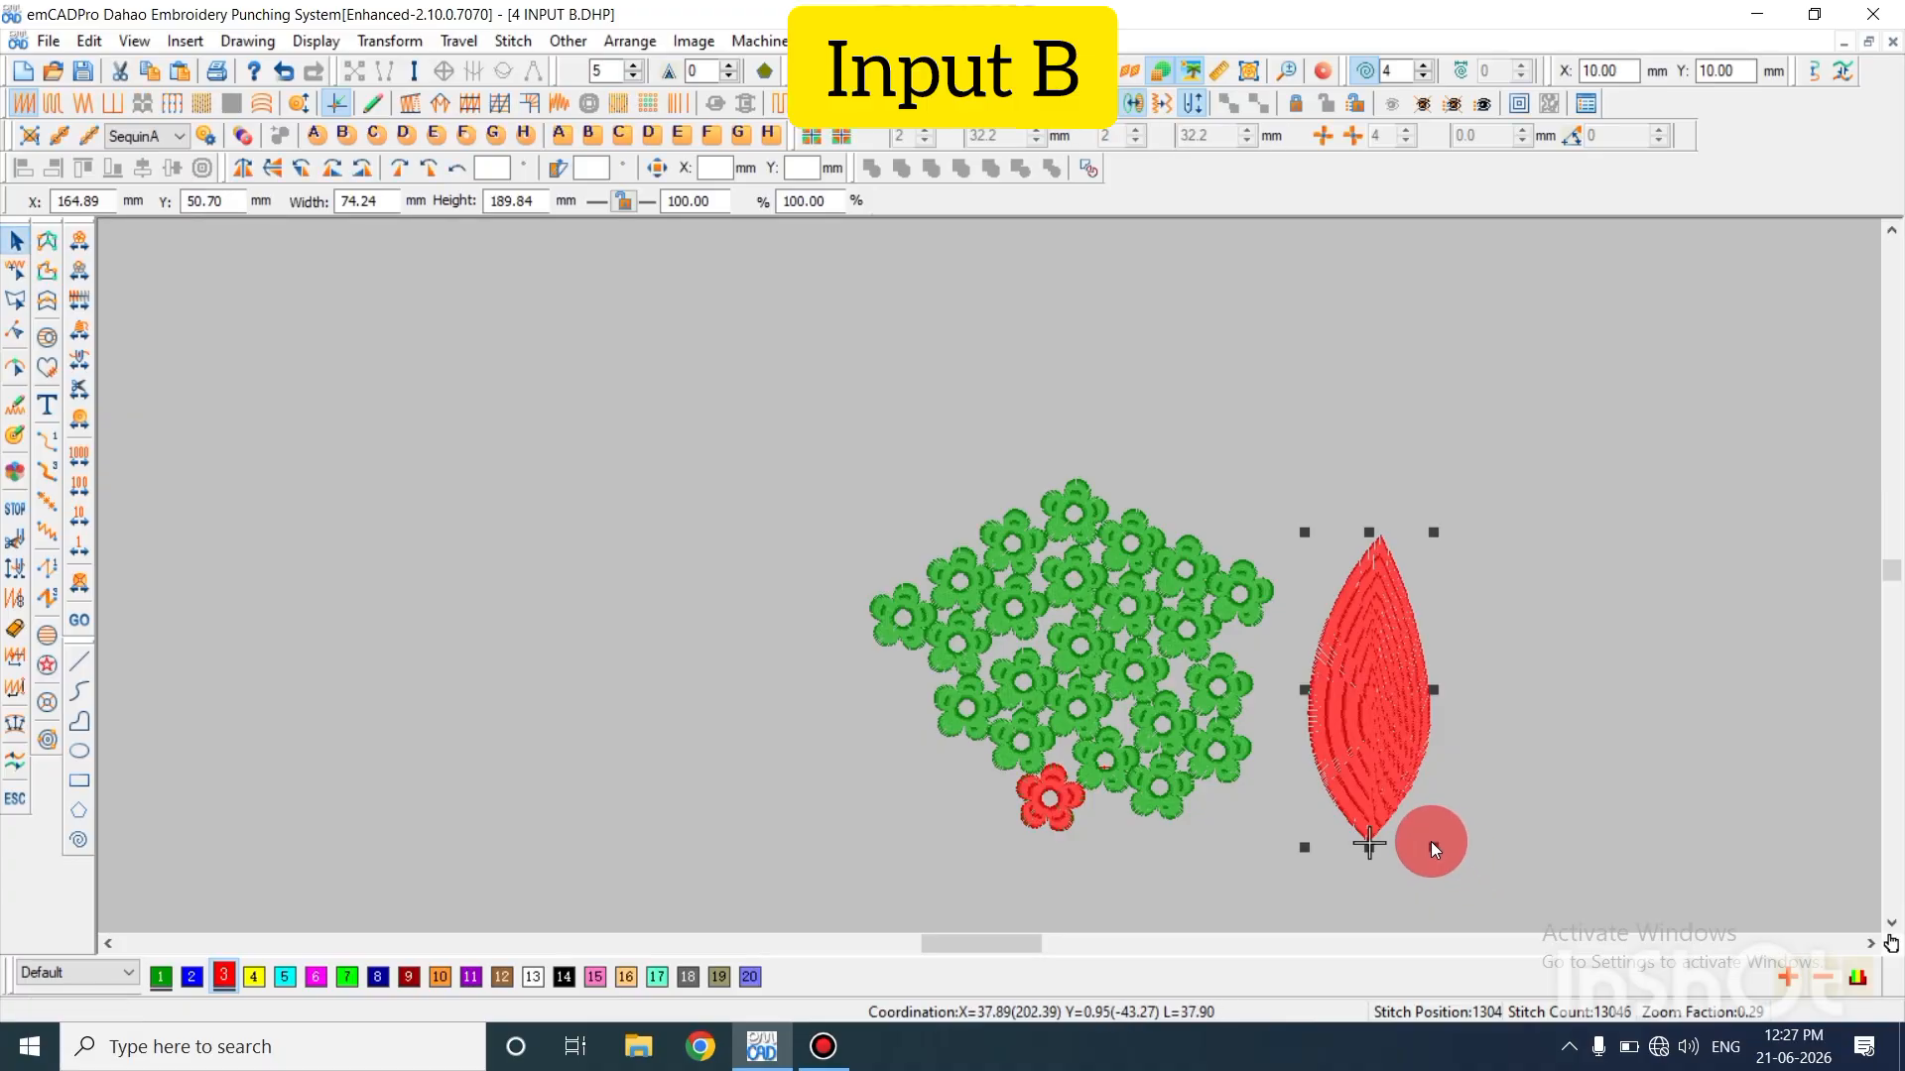
left_click_drag(1431, 841, 1417, 795)
left_click(1369, 757)
key("Escape")
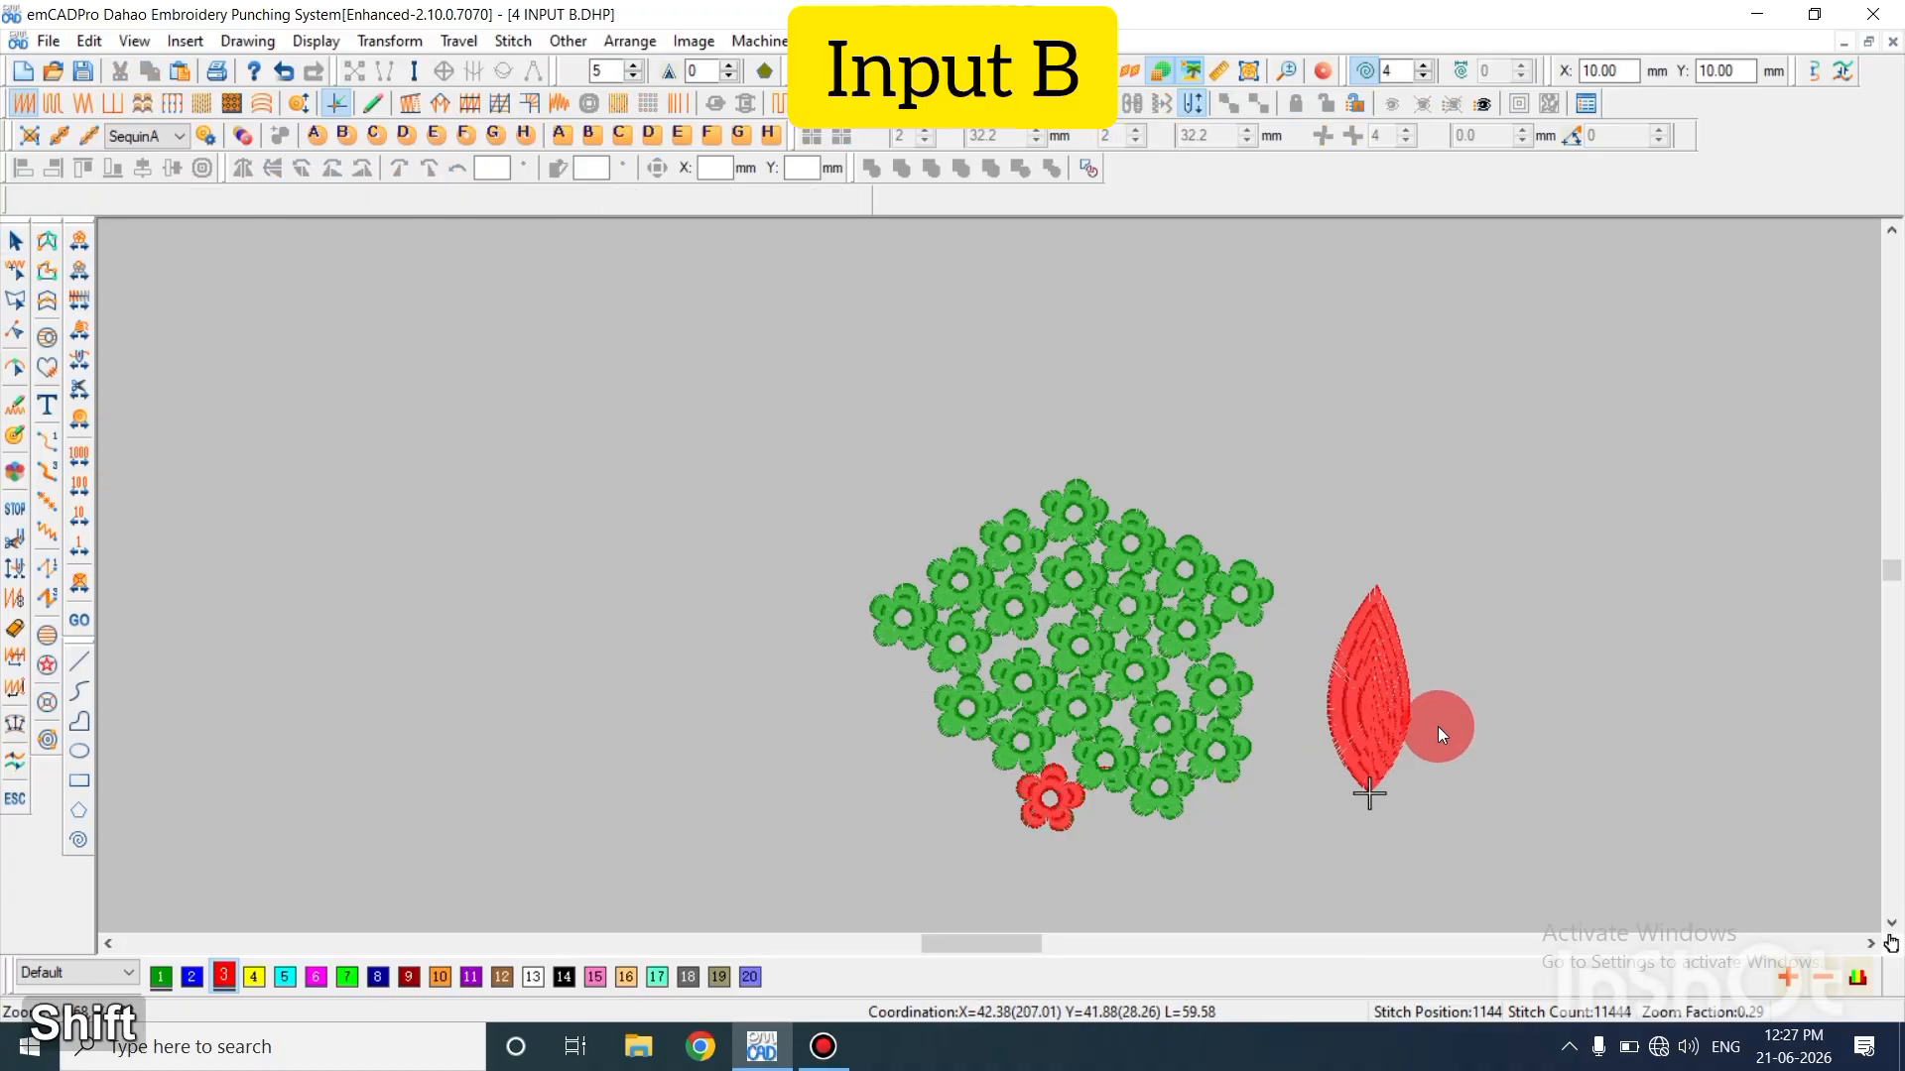
Add stitch direction lines across both halves of the leaf, slope the left one down toward the centre, and regenerate the stitches
key("z")
key("z")
key("grave")
key("shift+z")
key("Escape")
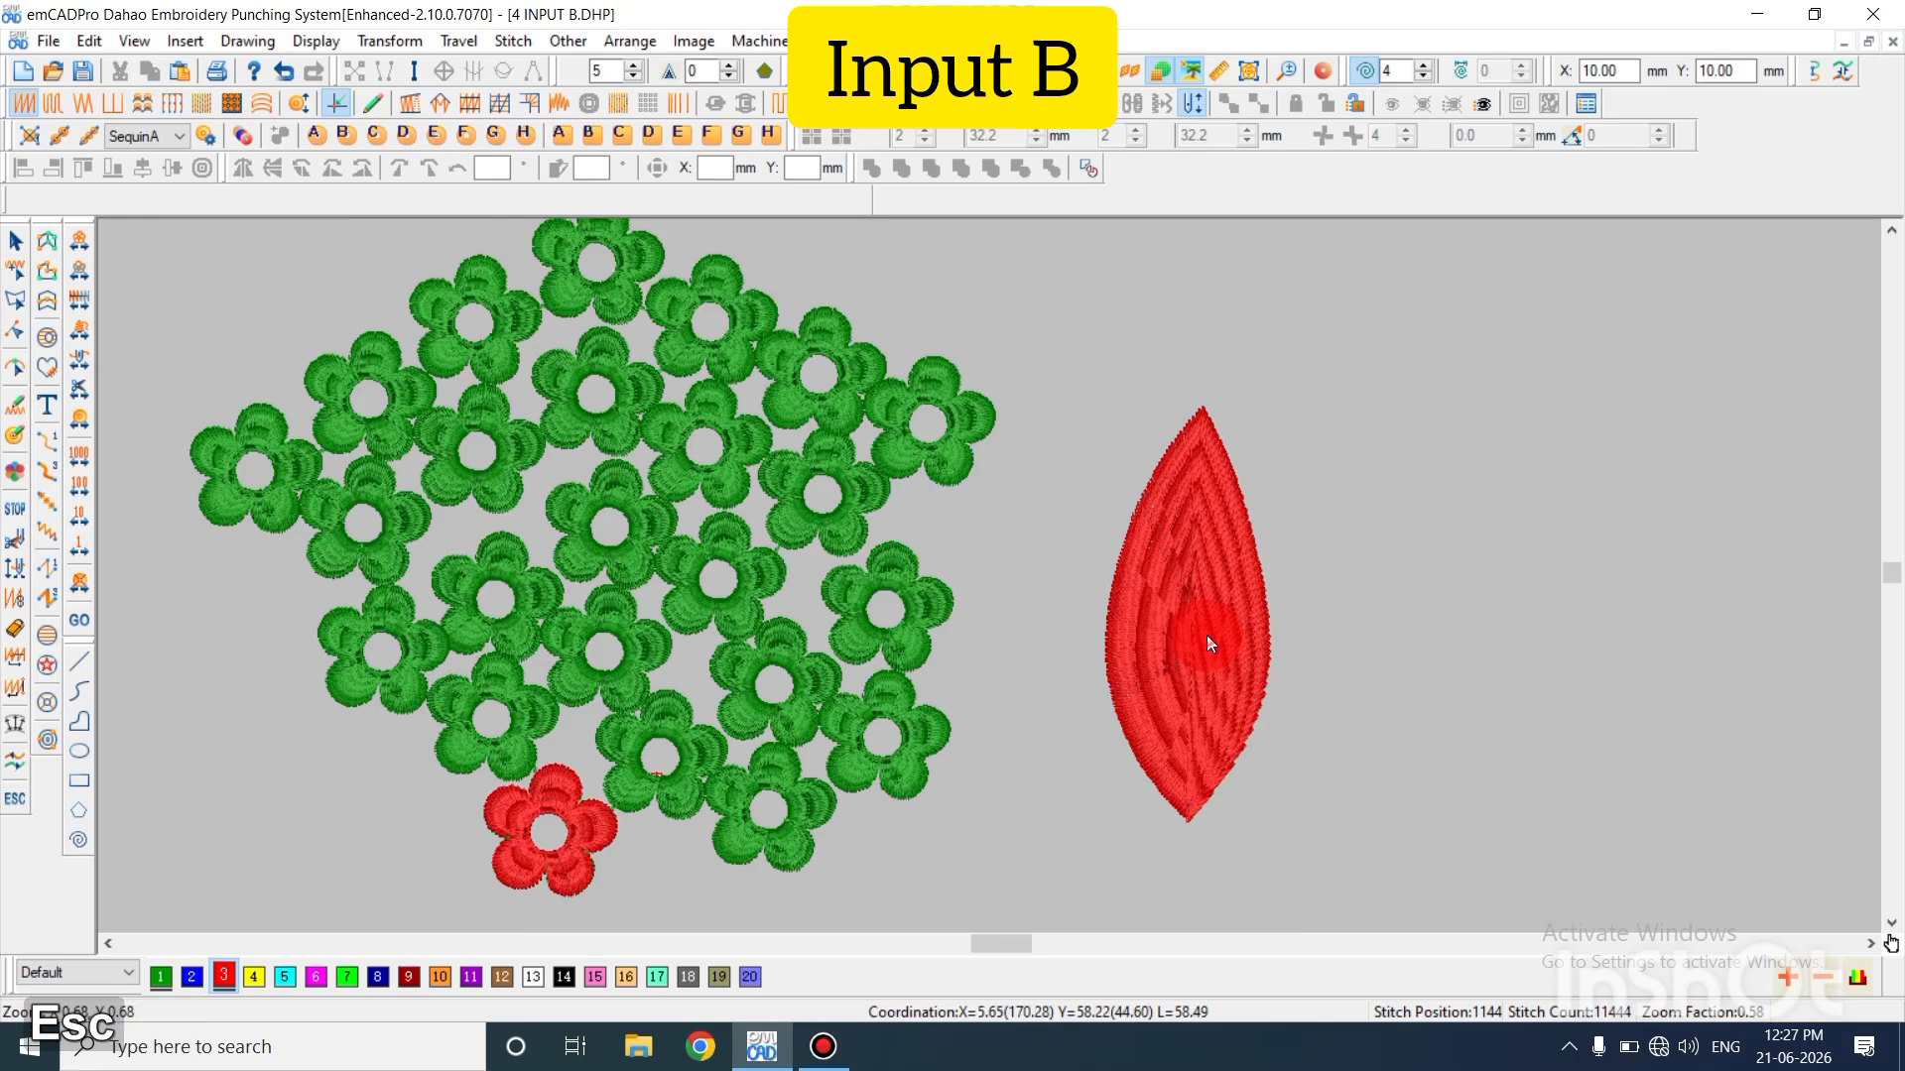
left_click(1204, 635)
key("h")
key("z")
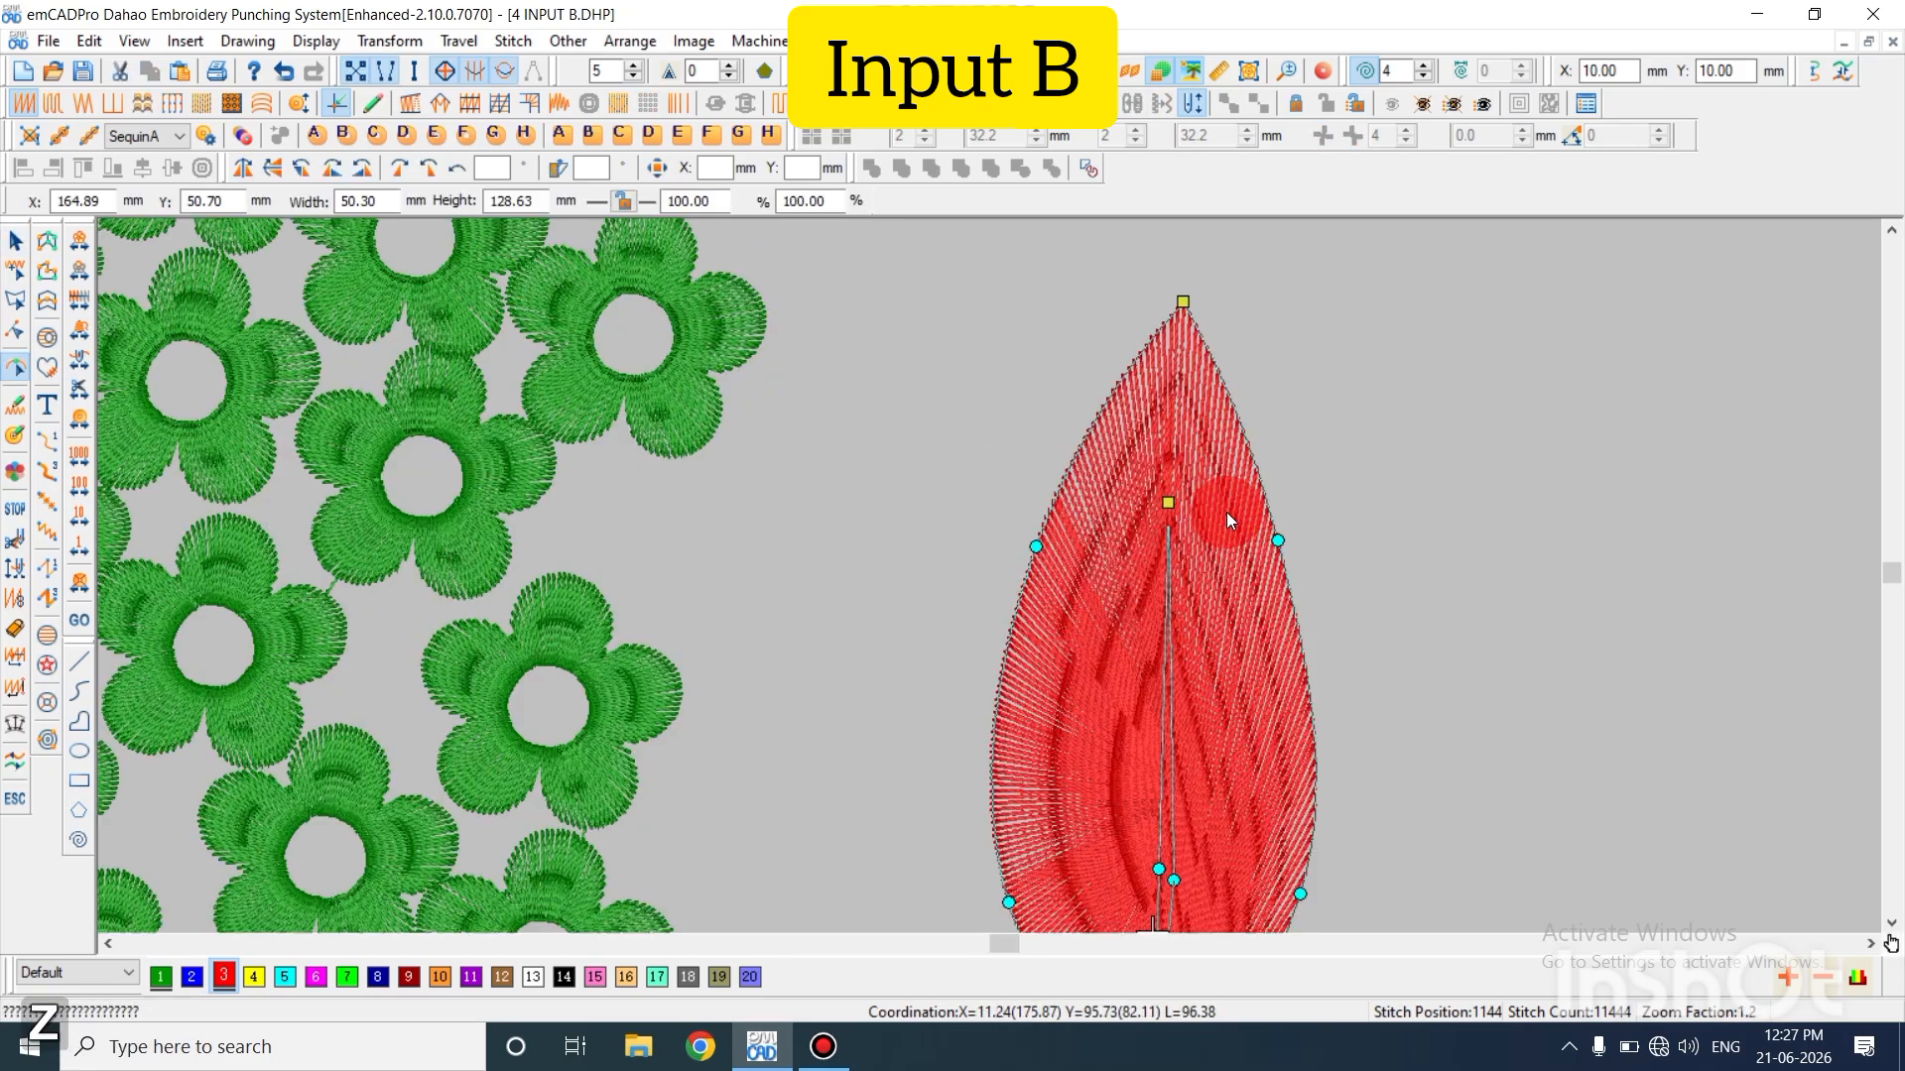
scroll(1290, 544, "down", 2)
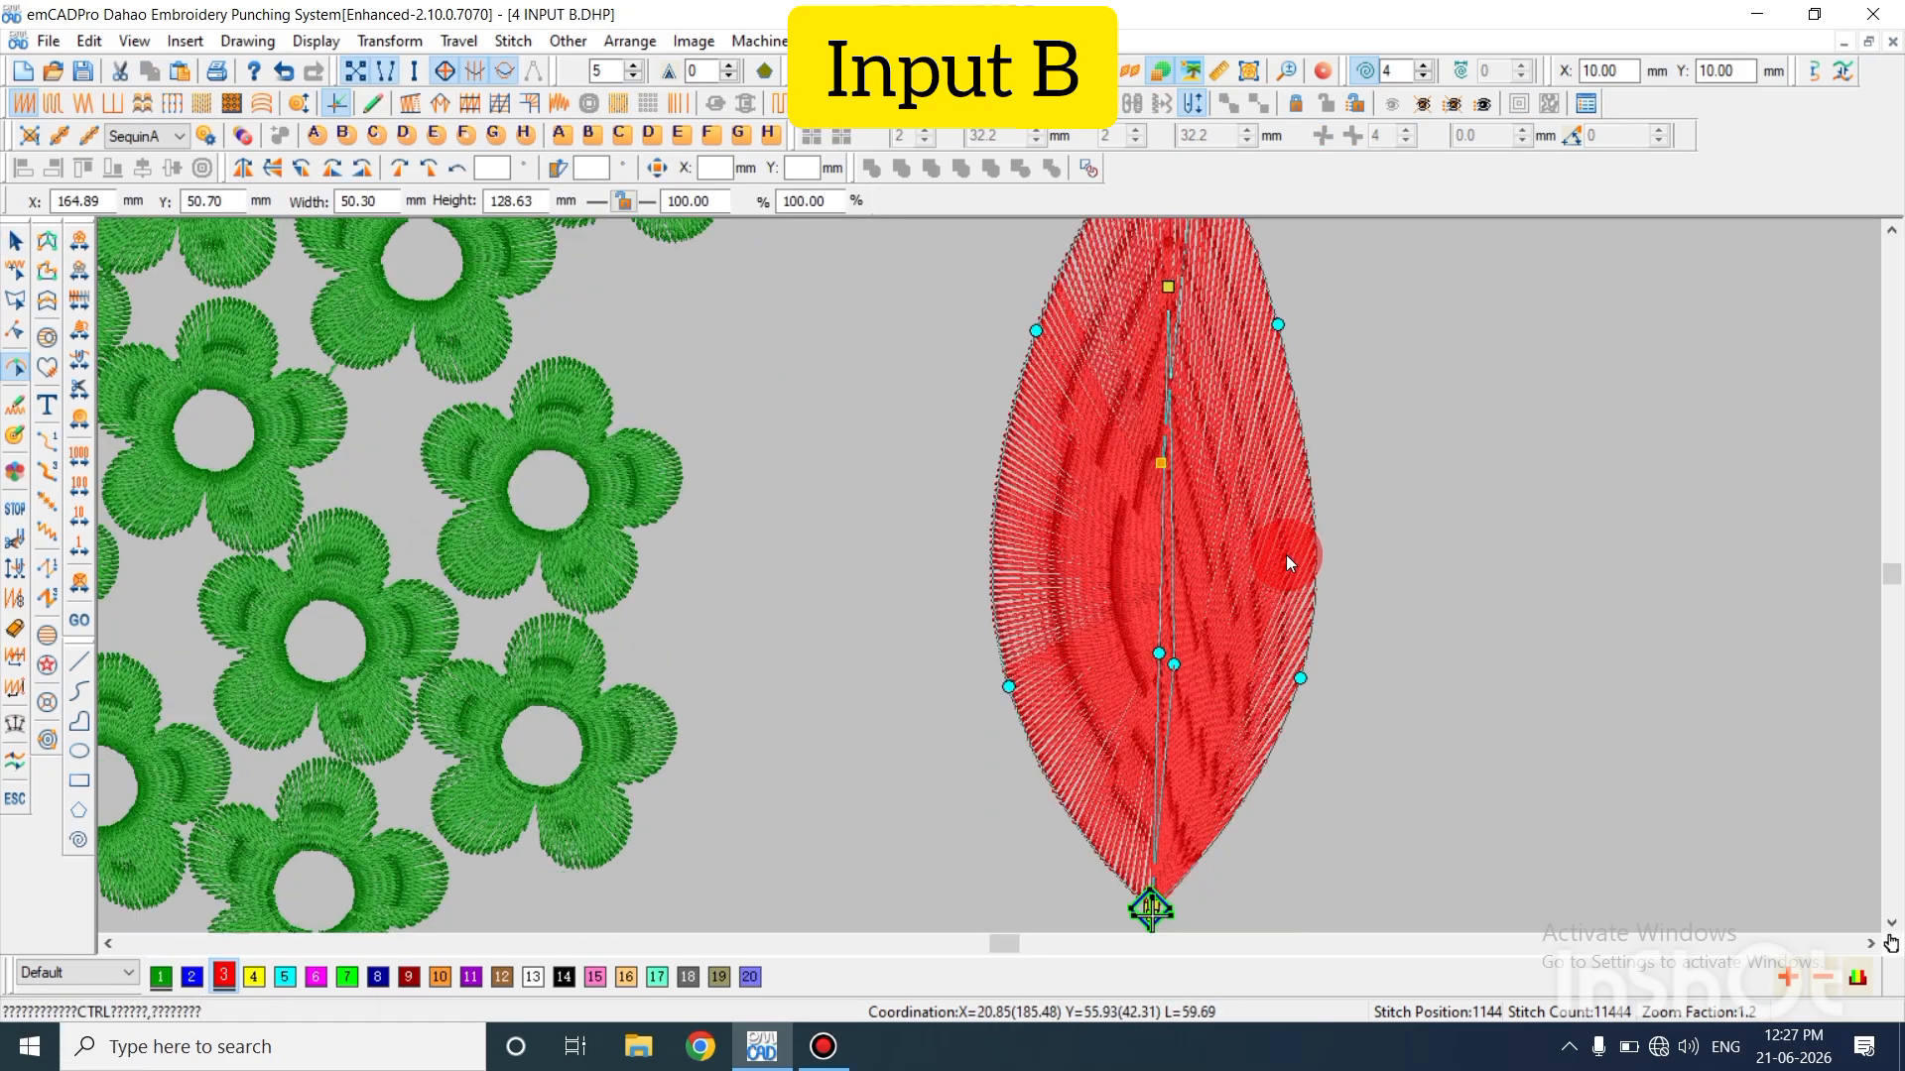
left_click(1310, 478, "ctrl")
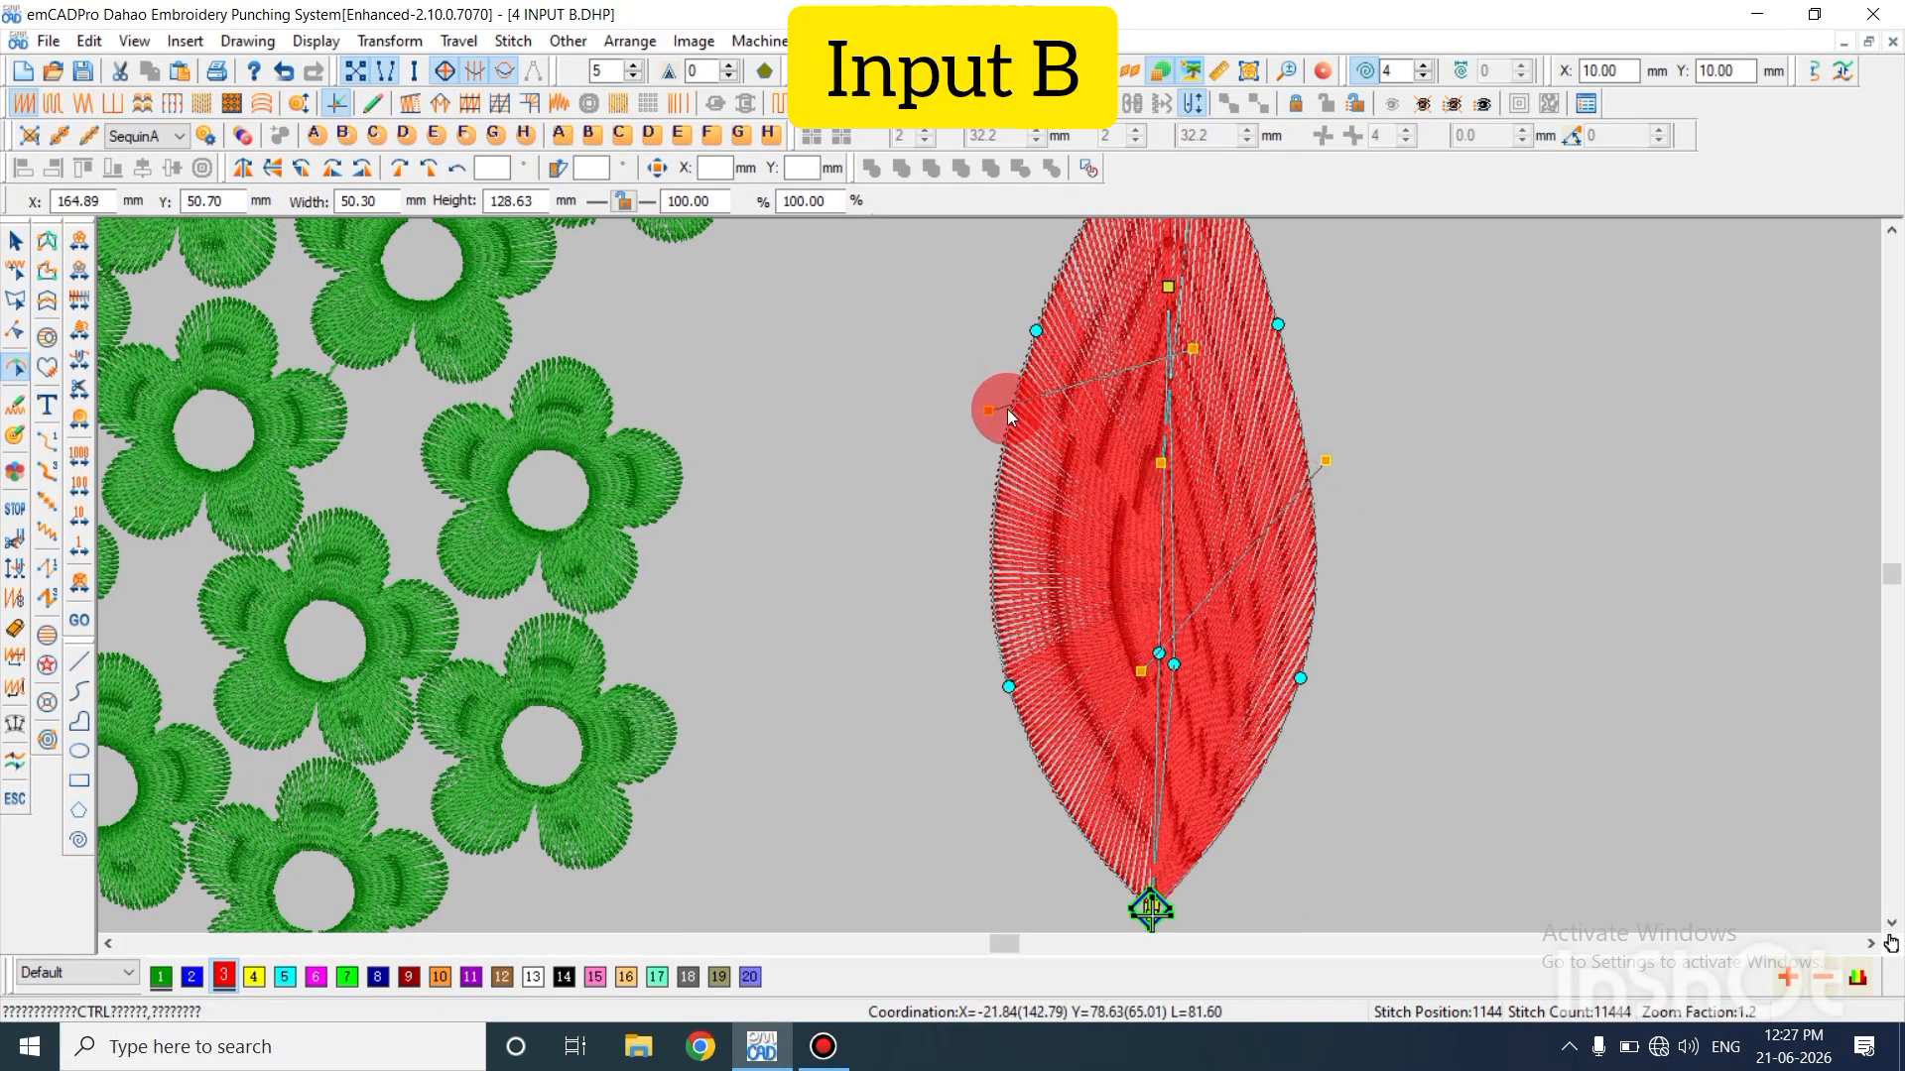
left_click_drag(1193, 348, 1179, 514)
key("Return")
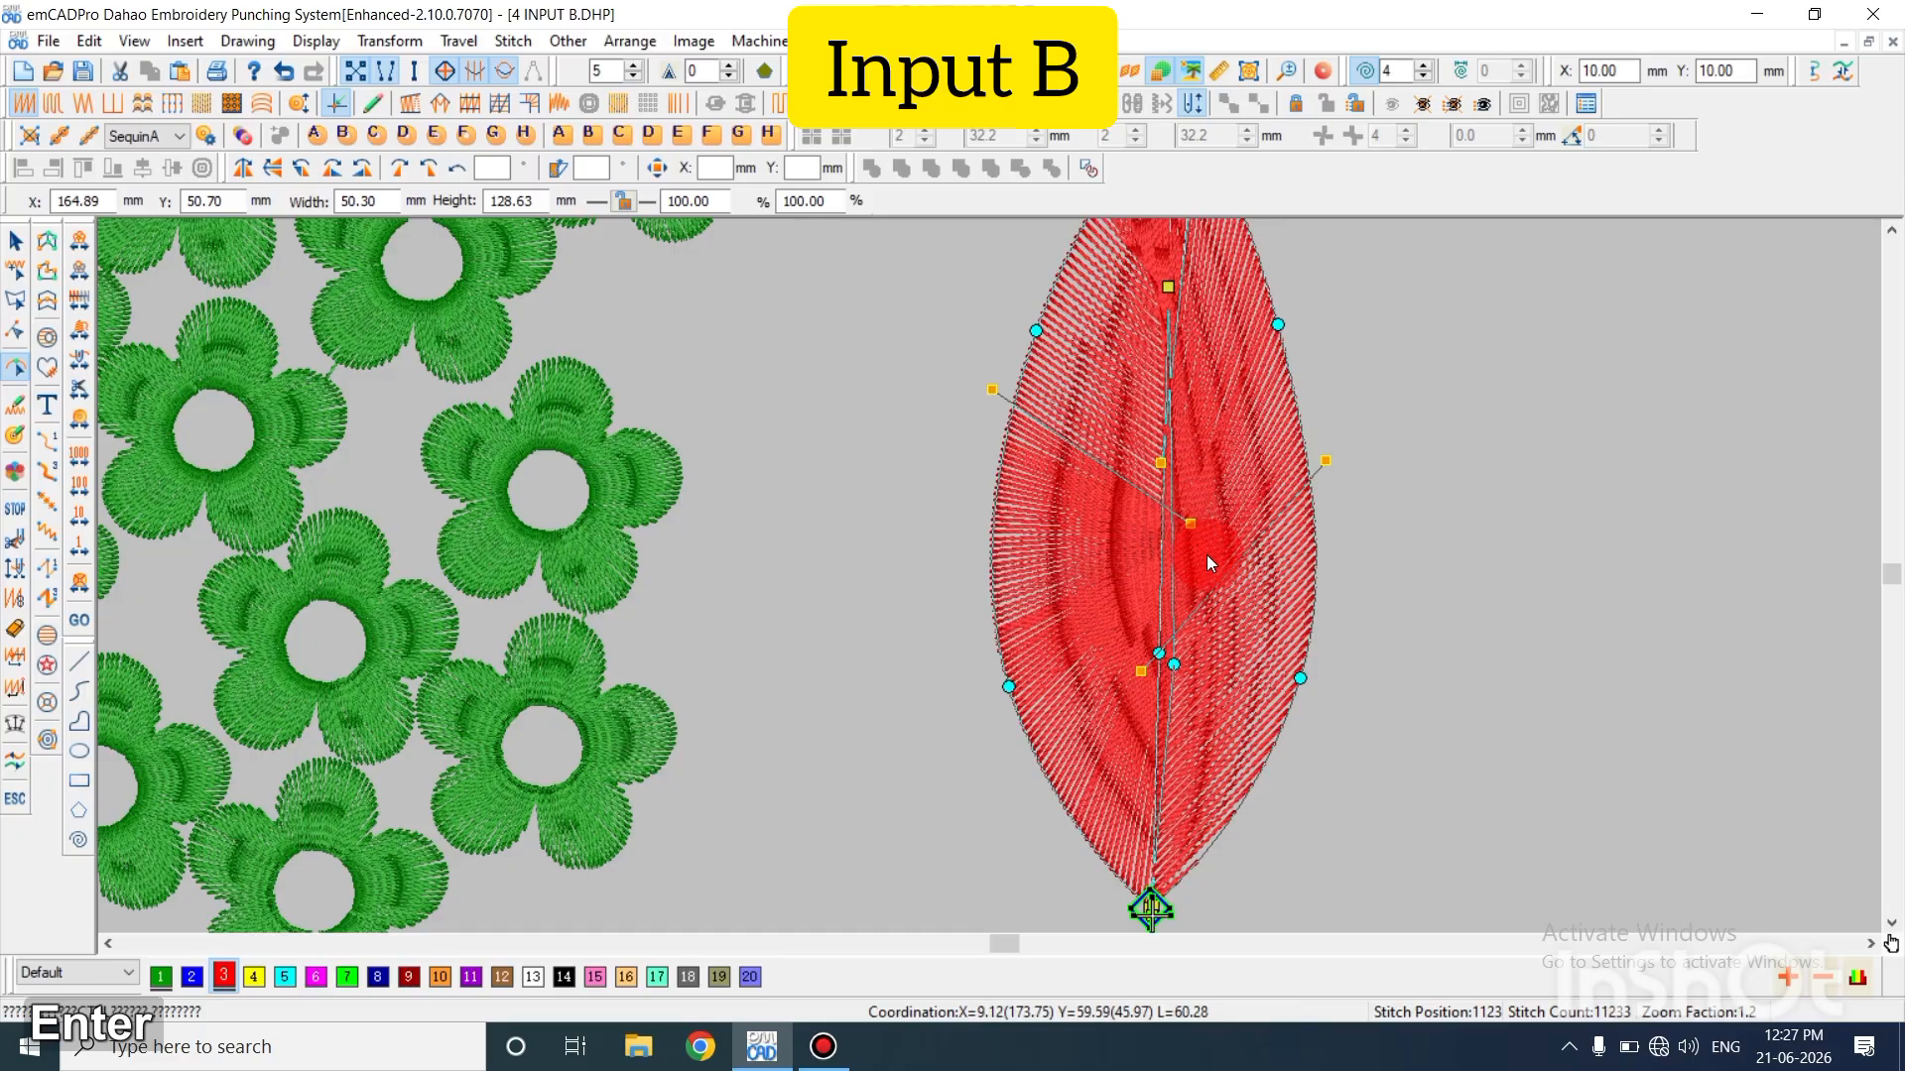
Leave shape editing and delete the leaf
key("Escape")
key("shift+z")
key("Escape")
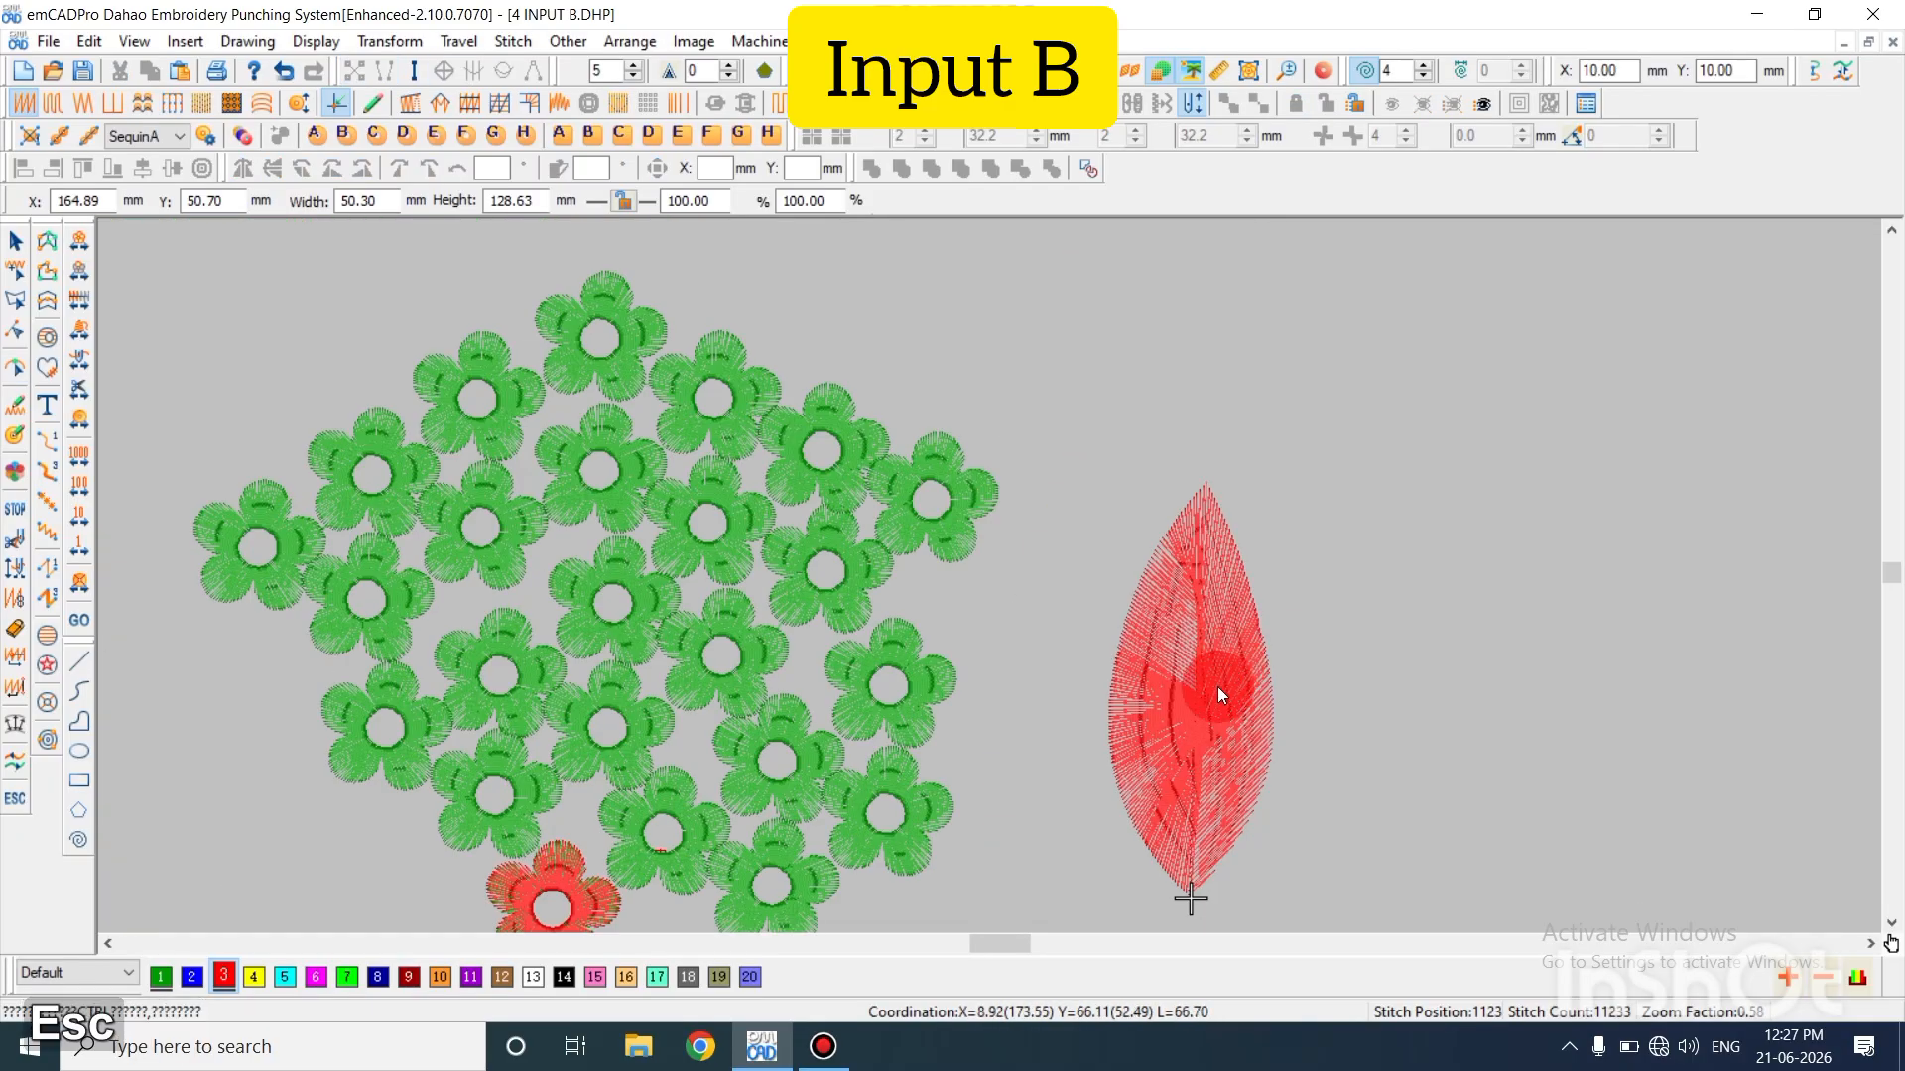
left_click_drag(1217, 686, 1223, 682)
key("Delete")
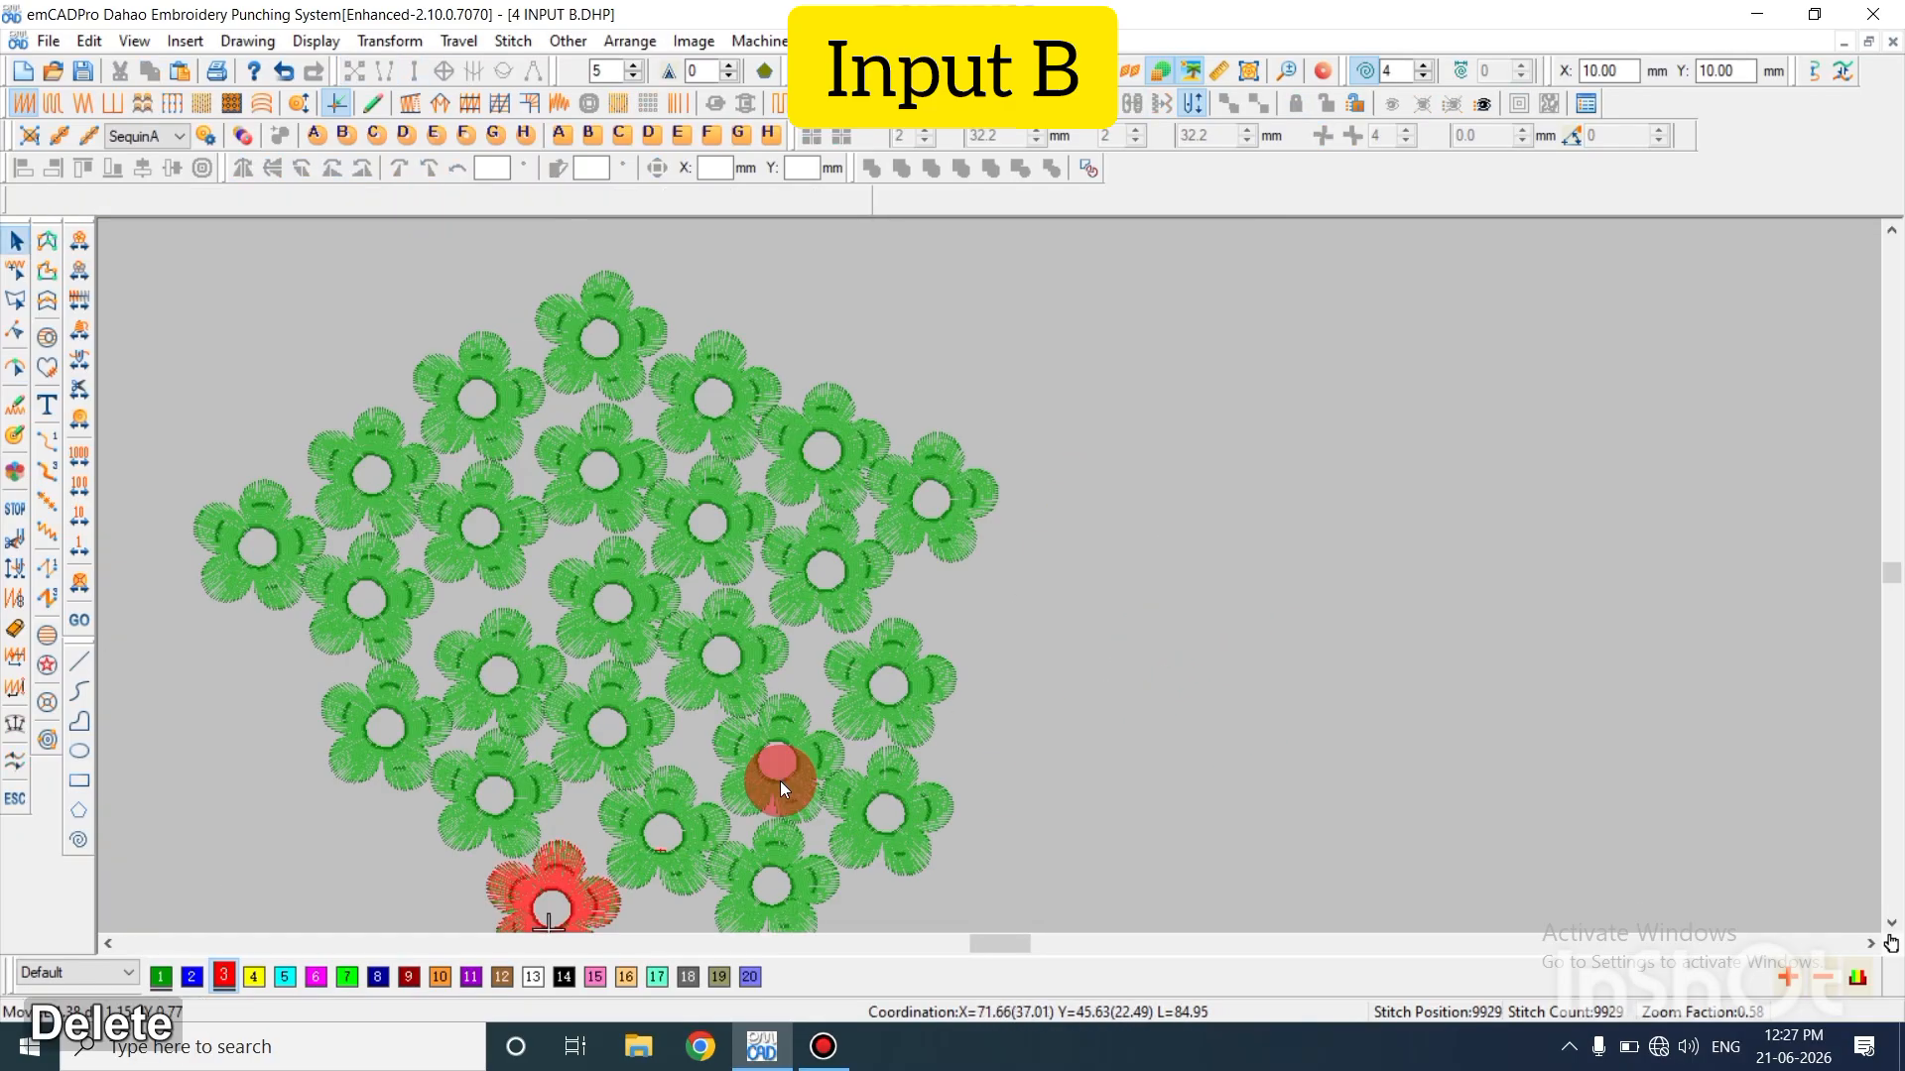
Examine the flower cluster and the stitching around the centre of the lowest green flower
key("shift+z")
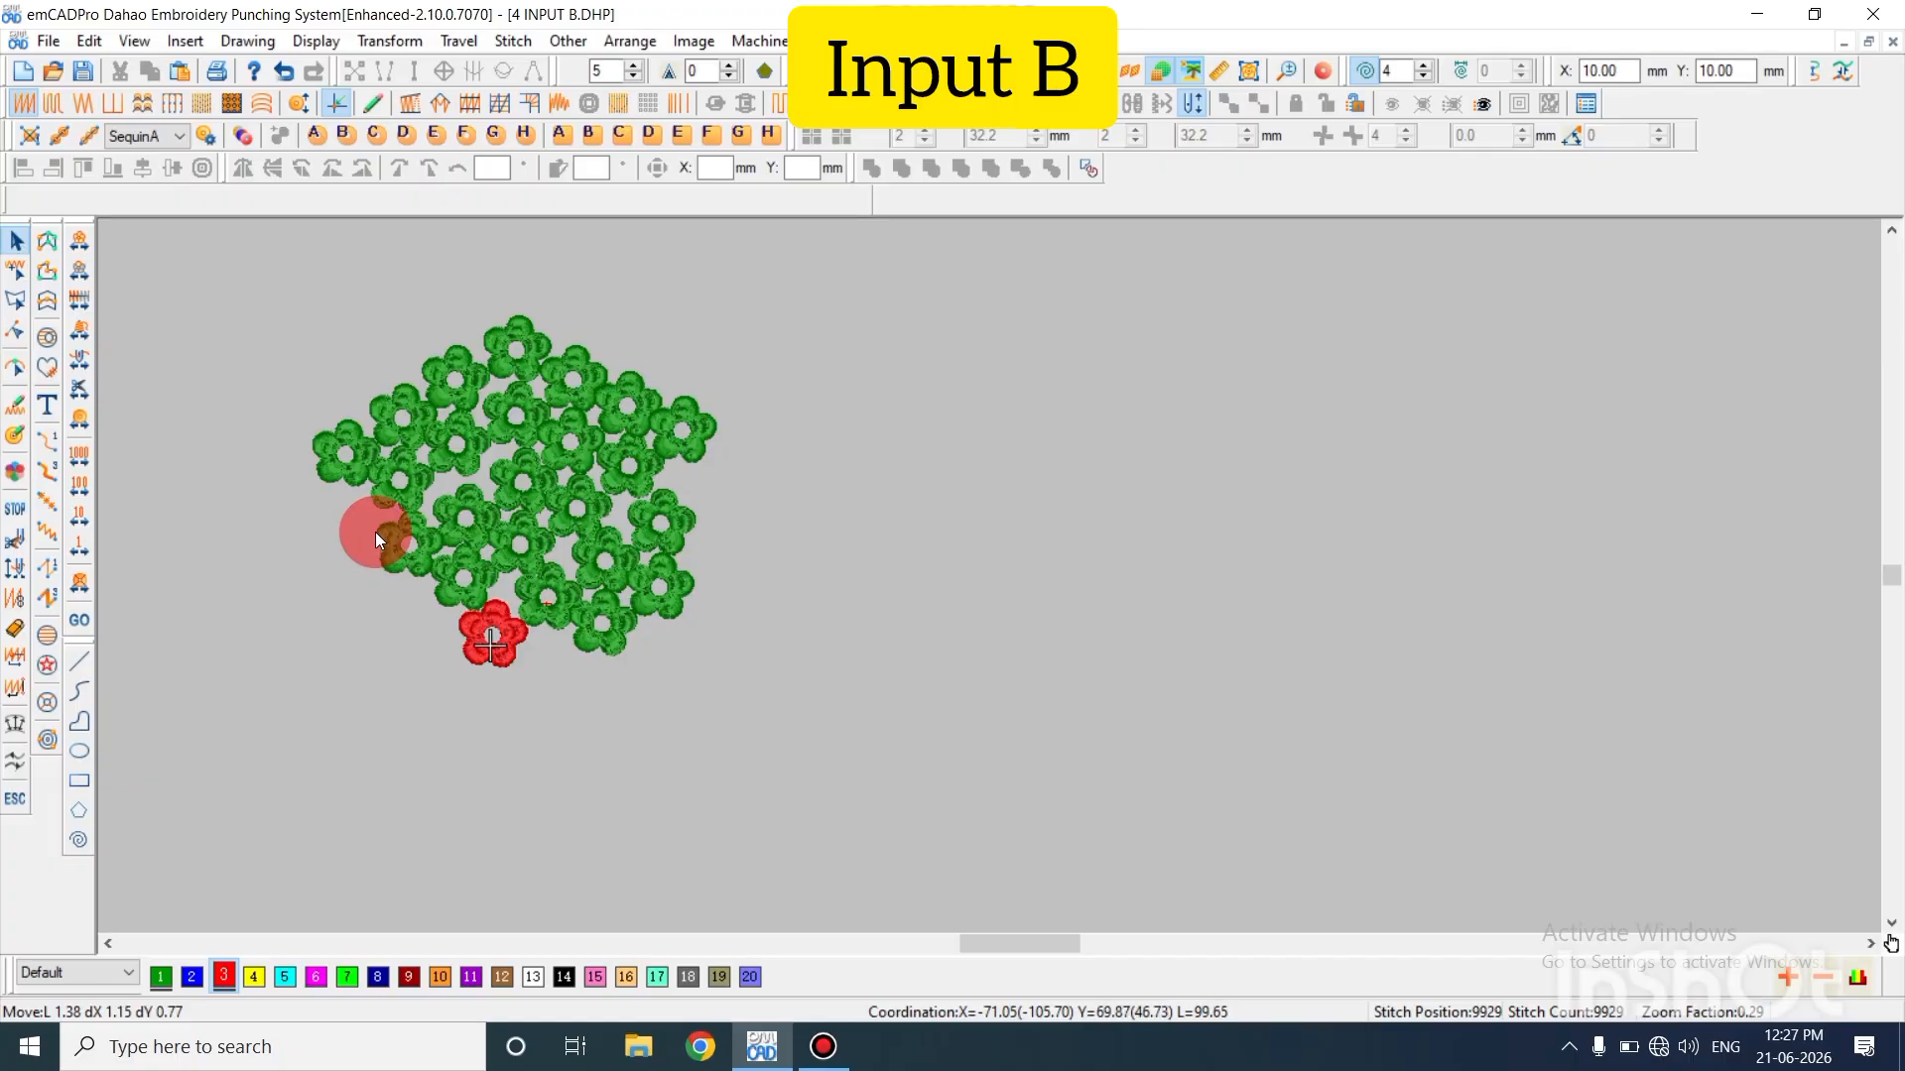
key("z")
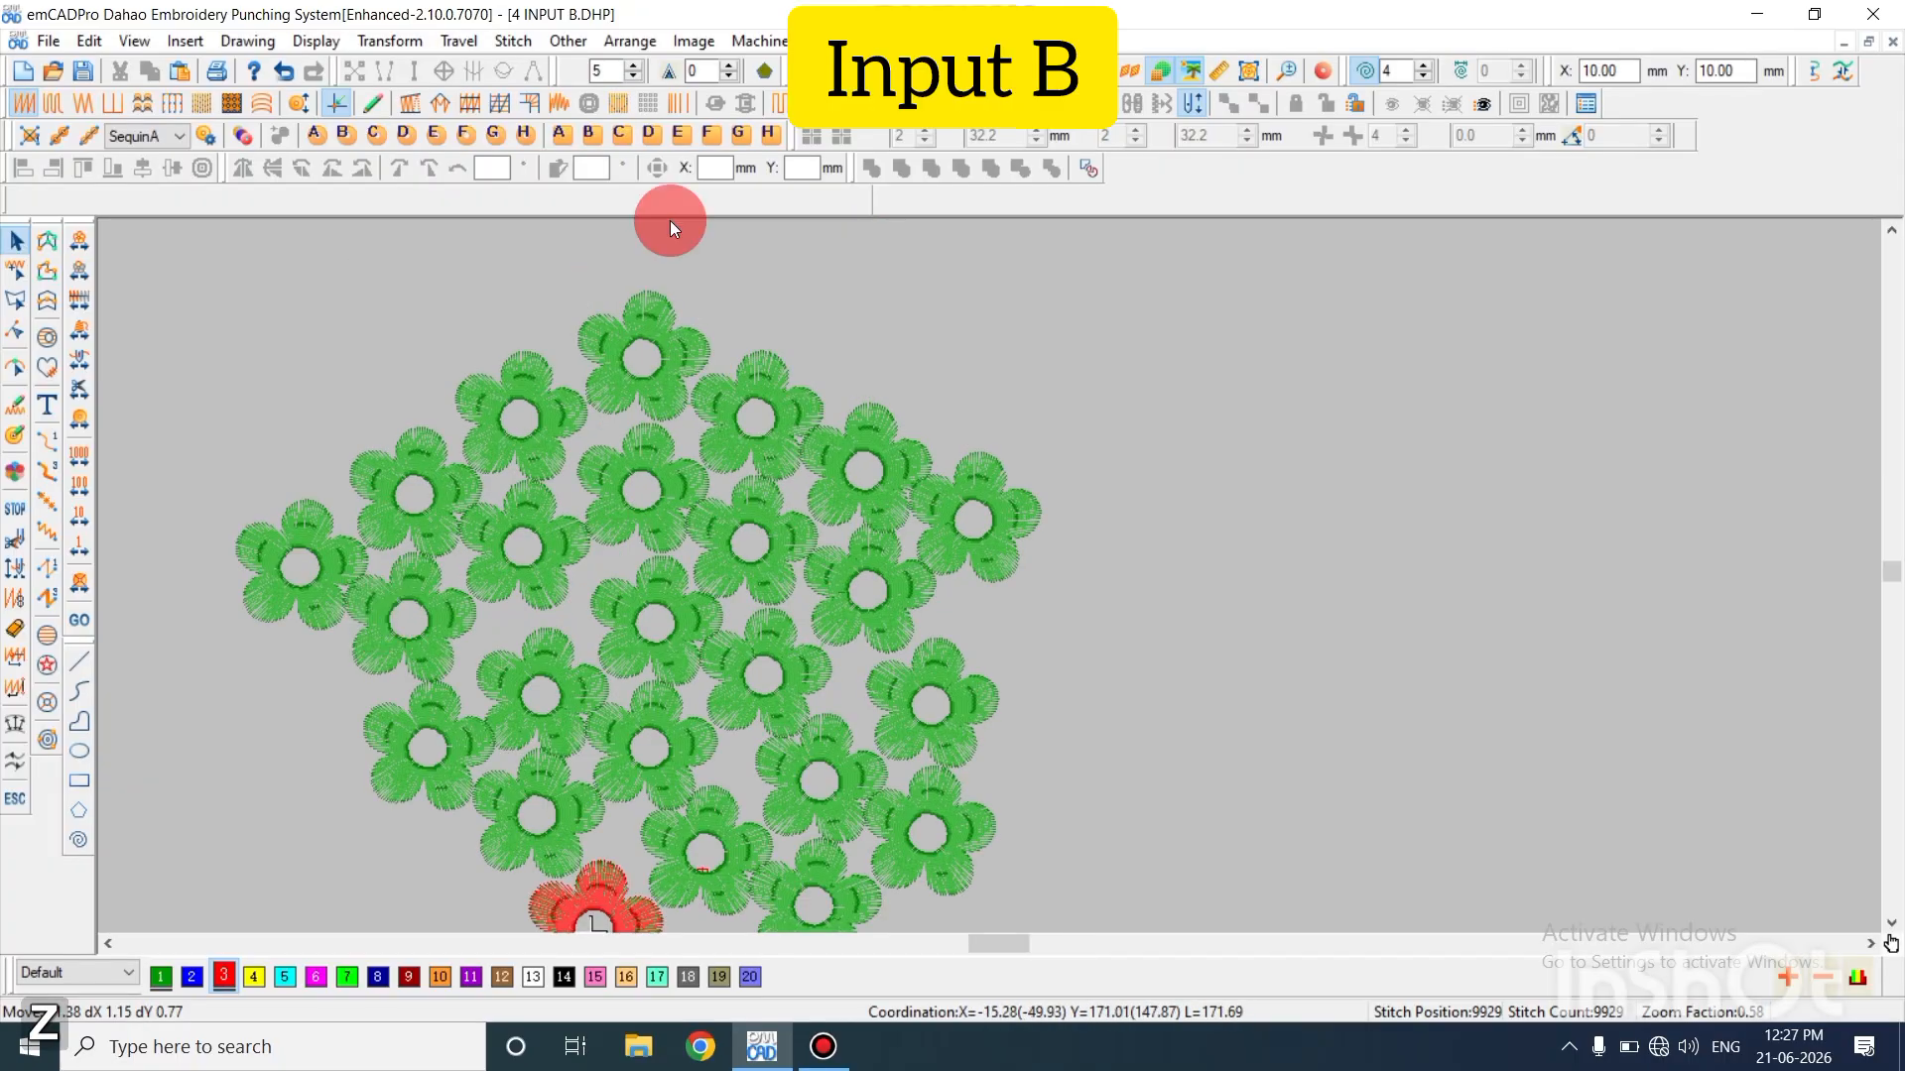
scroll(725, 557, "down", 4)
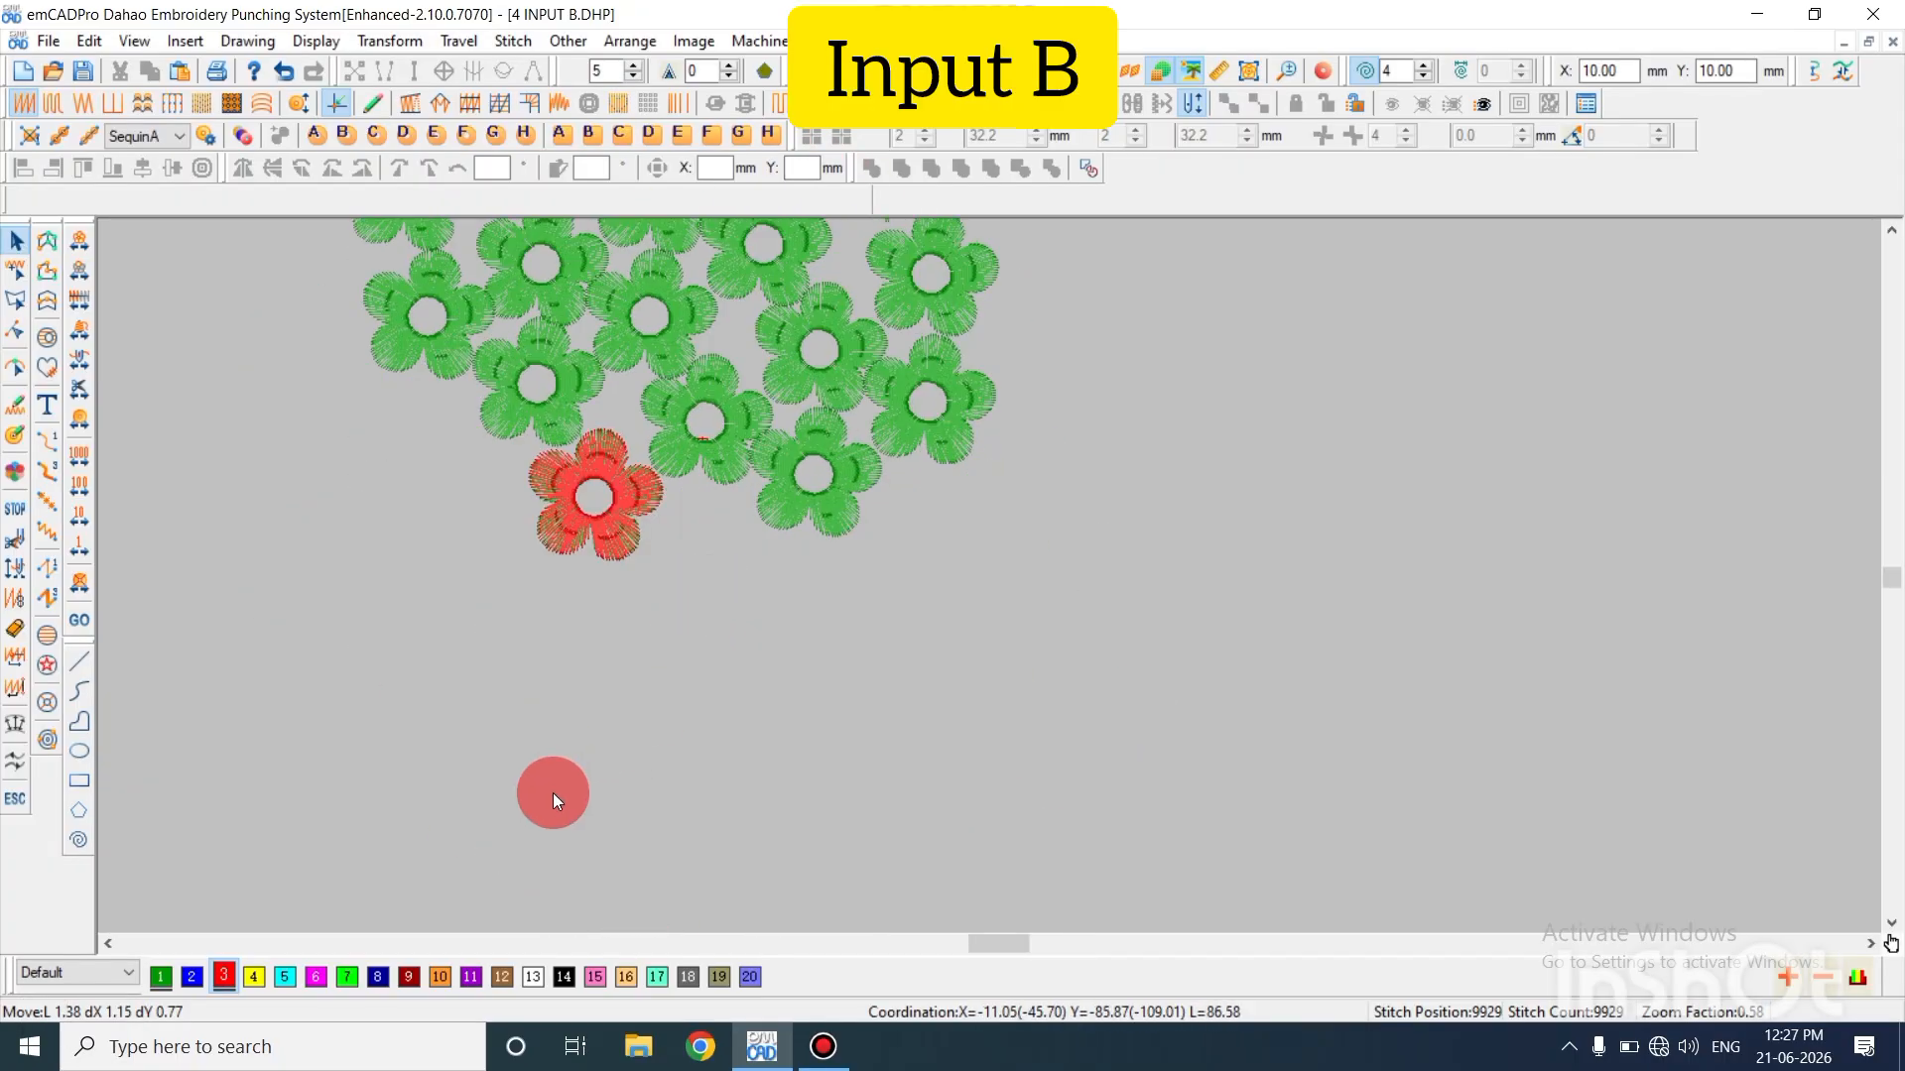
scroll(442, 695, "up", 2)
scroll(442, 695, "up", 2)
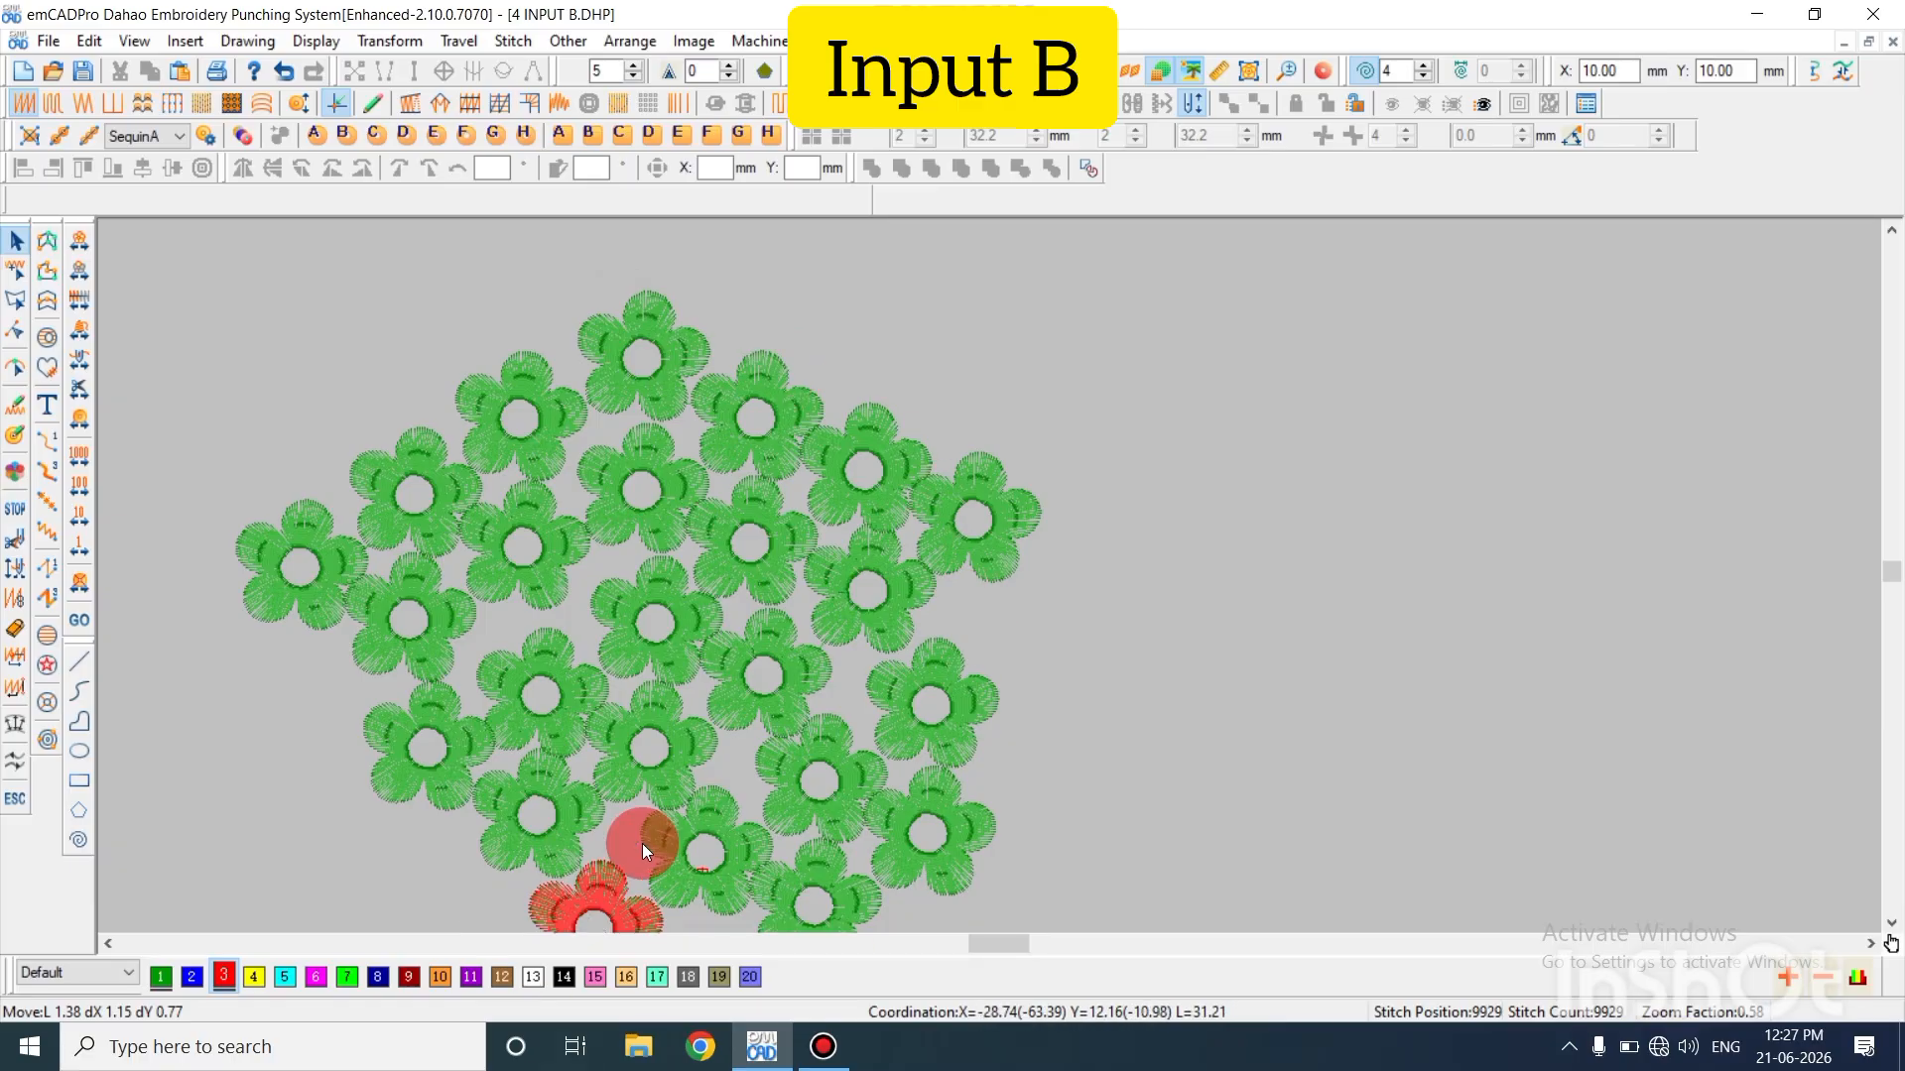
scroll(486, 610, "down", 2)
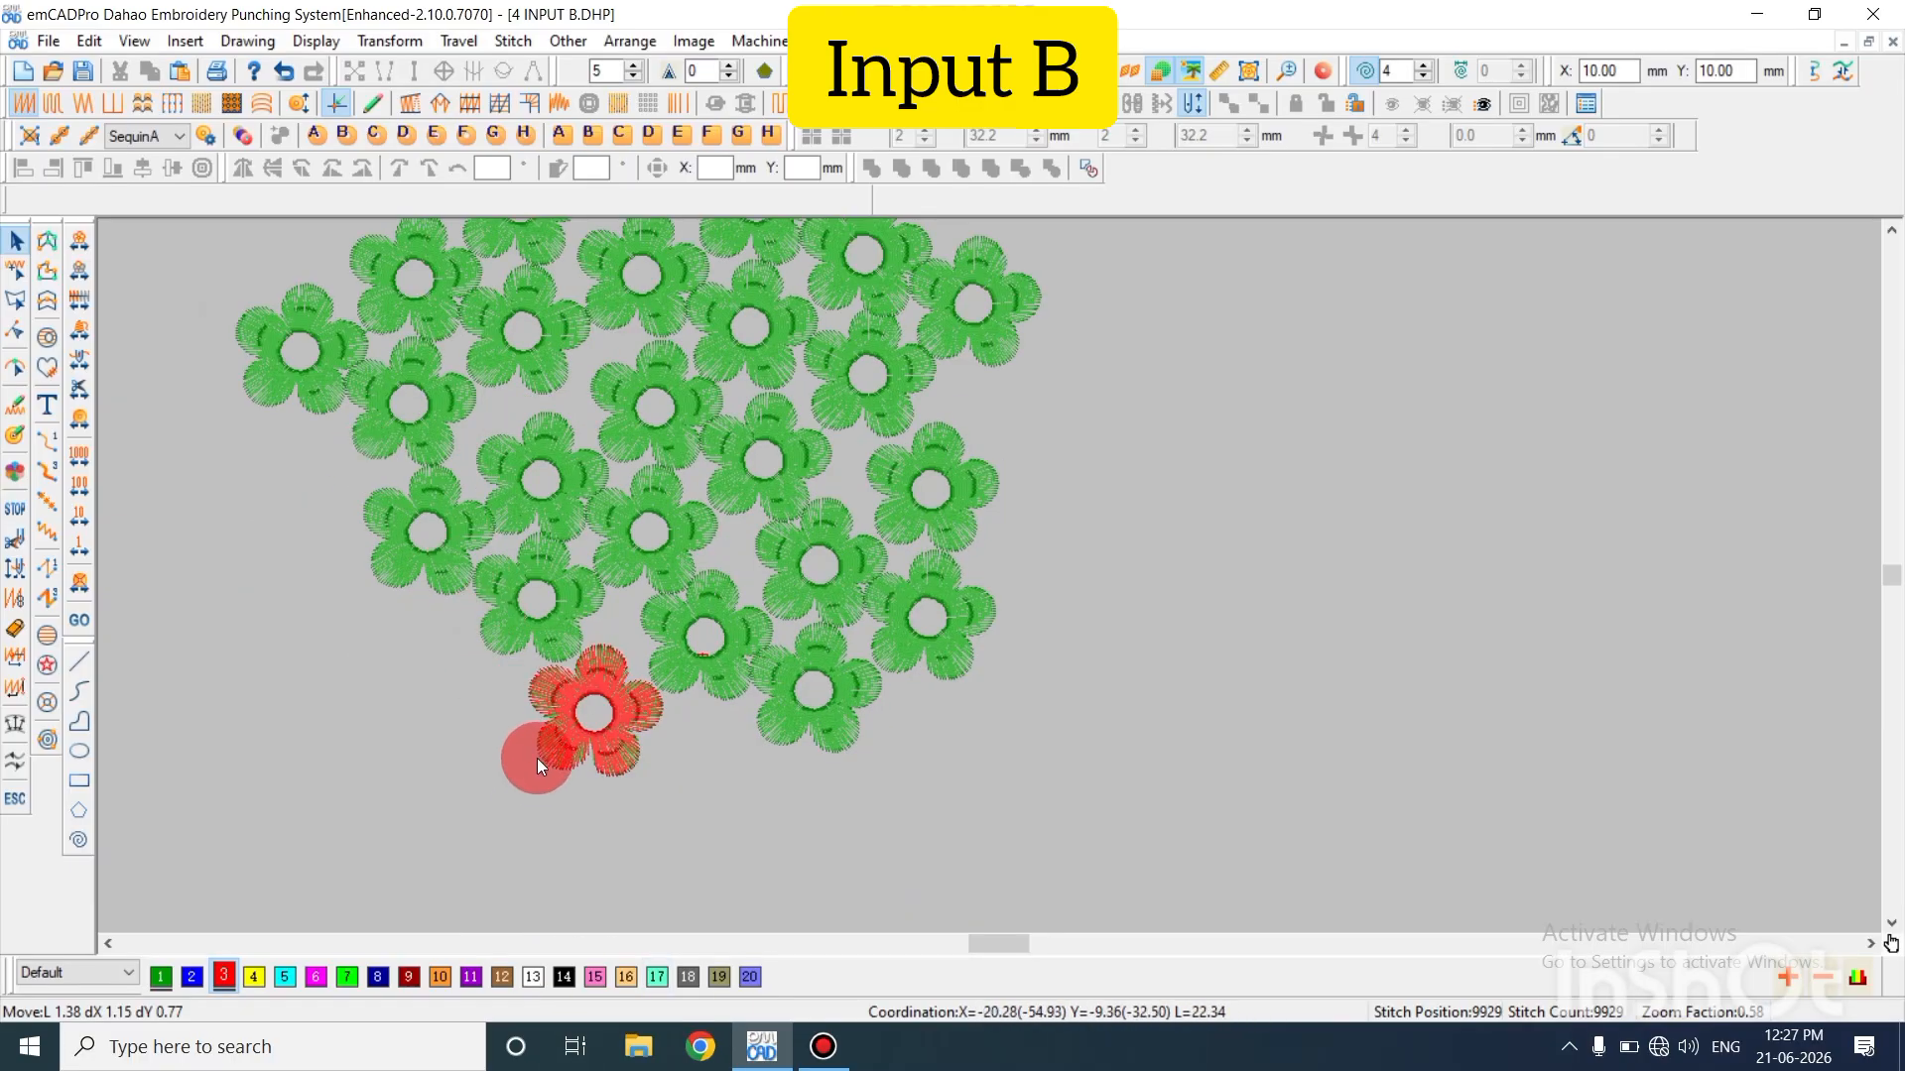
key("z")
key("z")
scroll(1250, 741, "up", 1)
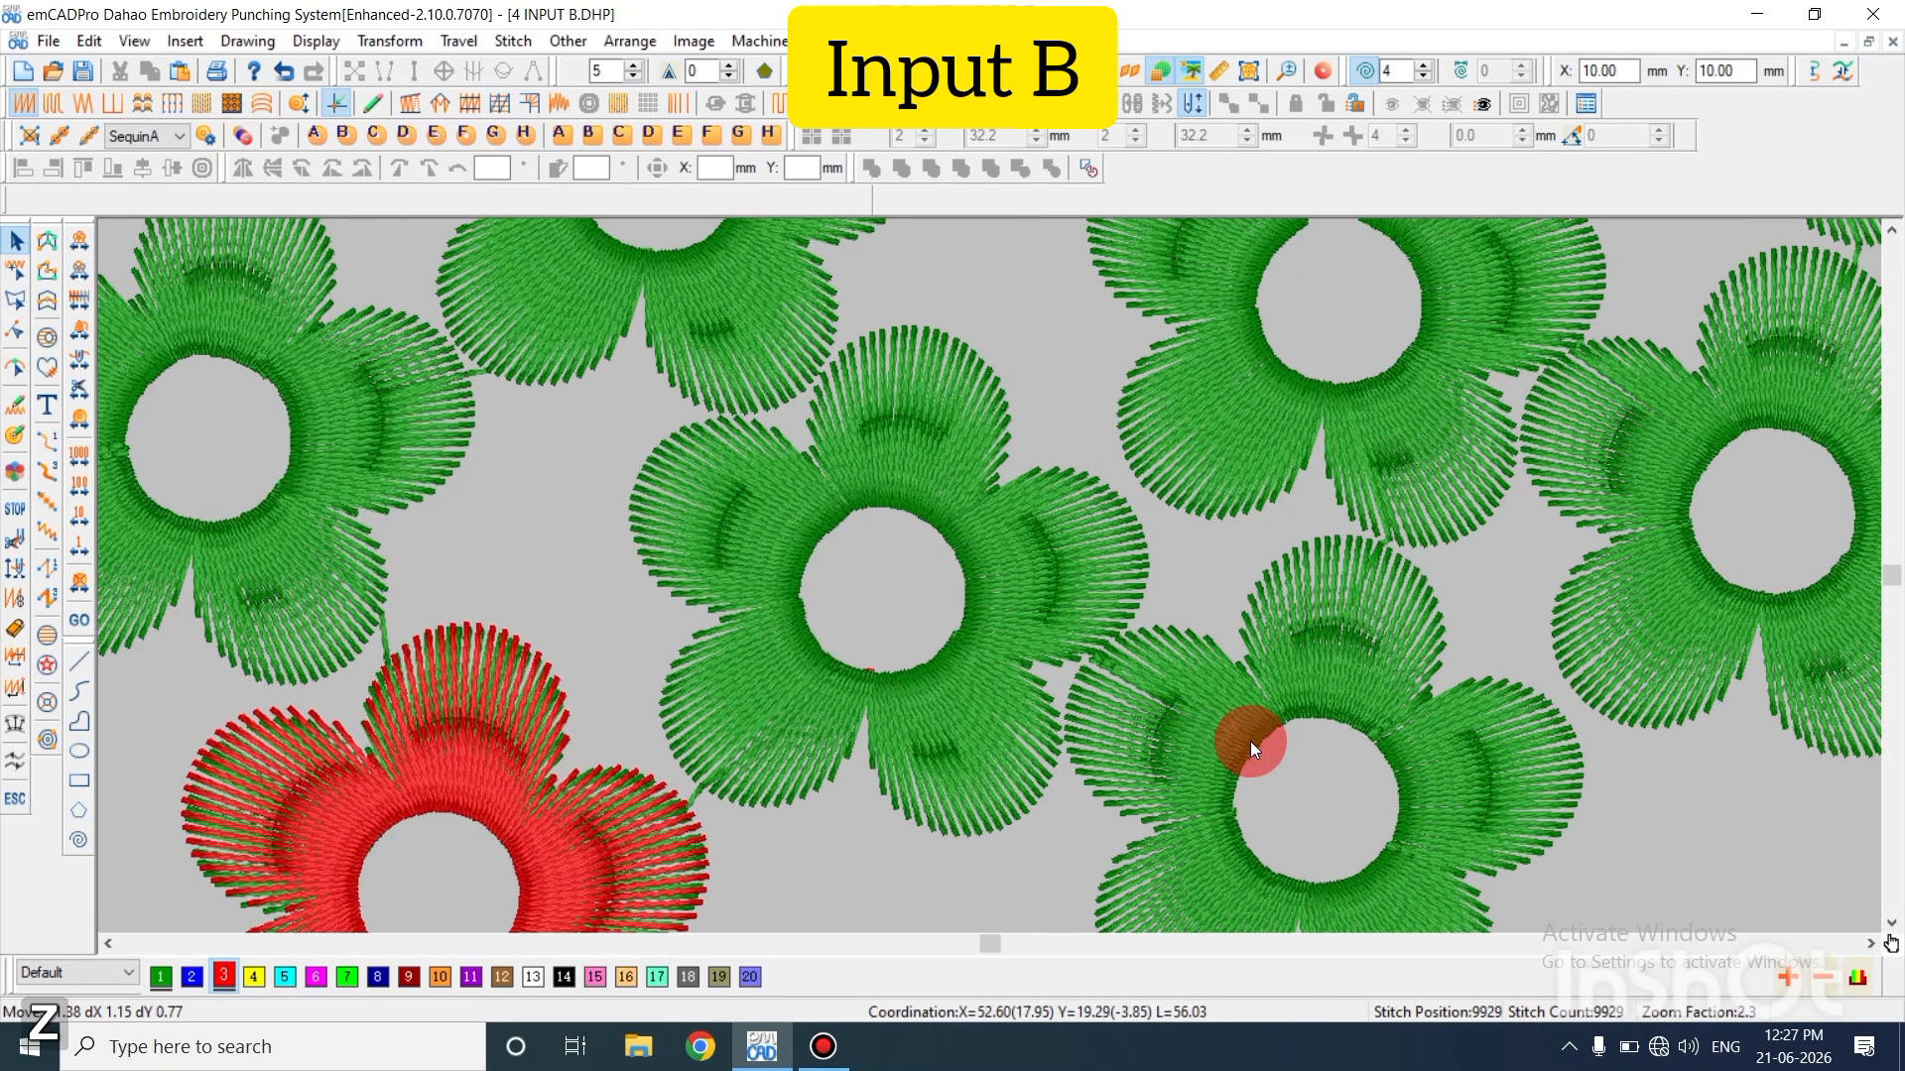
scroll(1366, 701, "down", 1)
key("z")
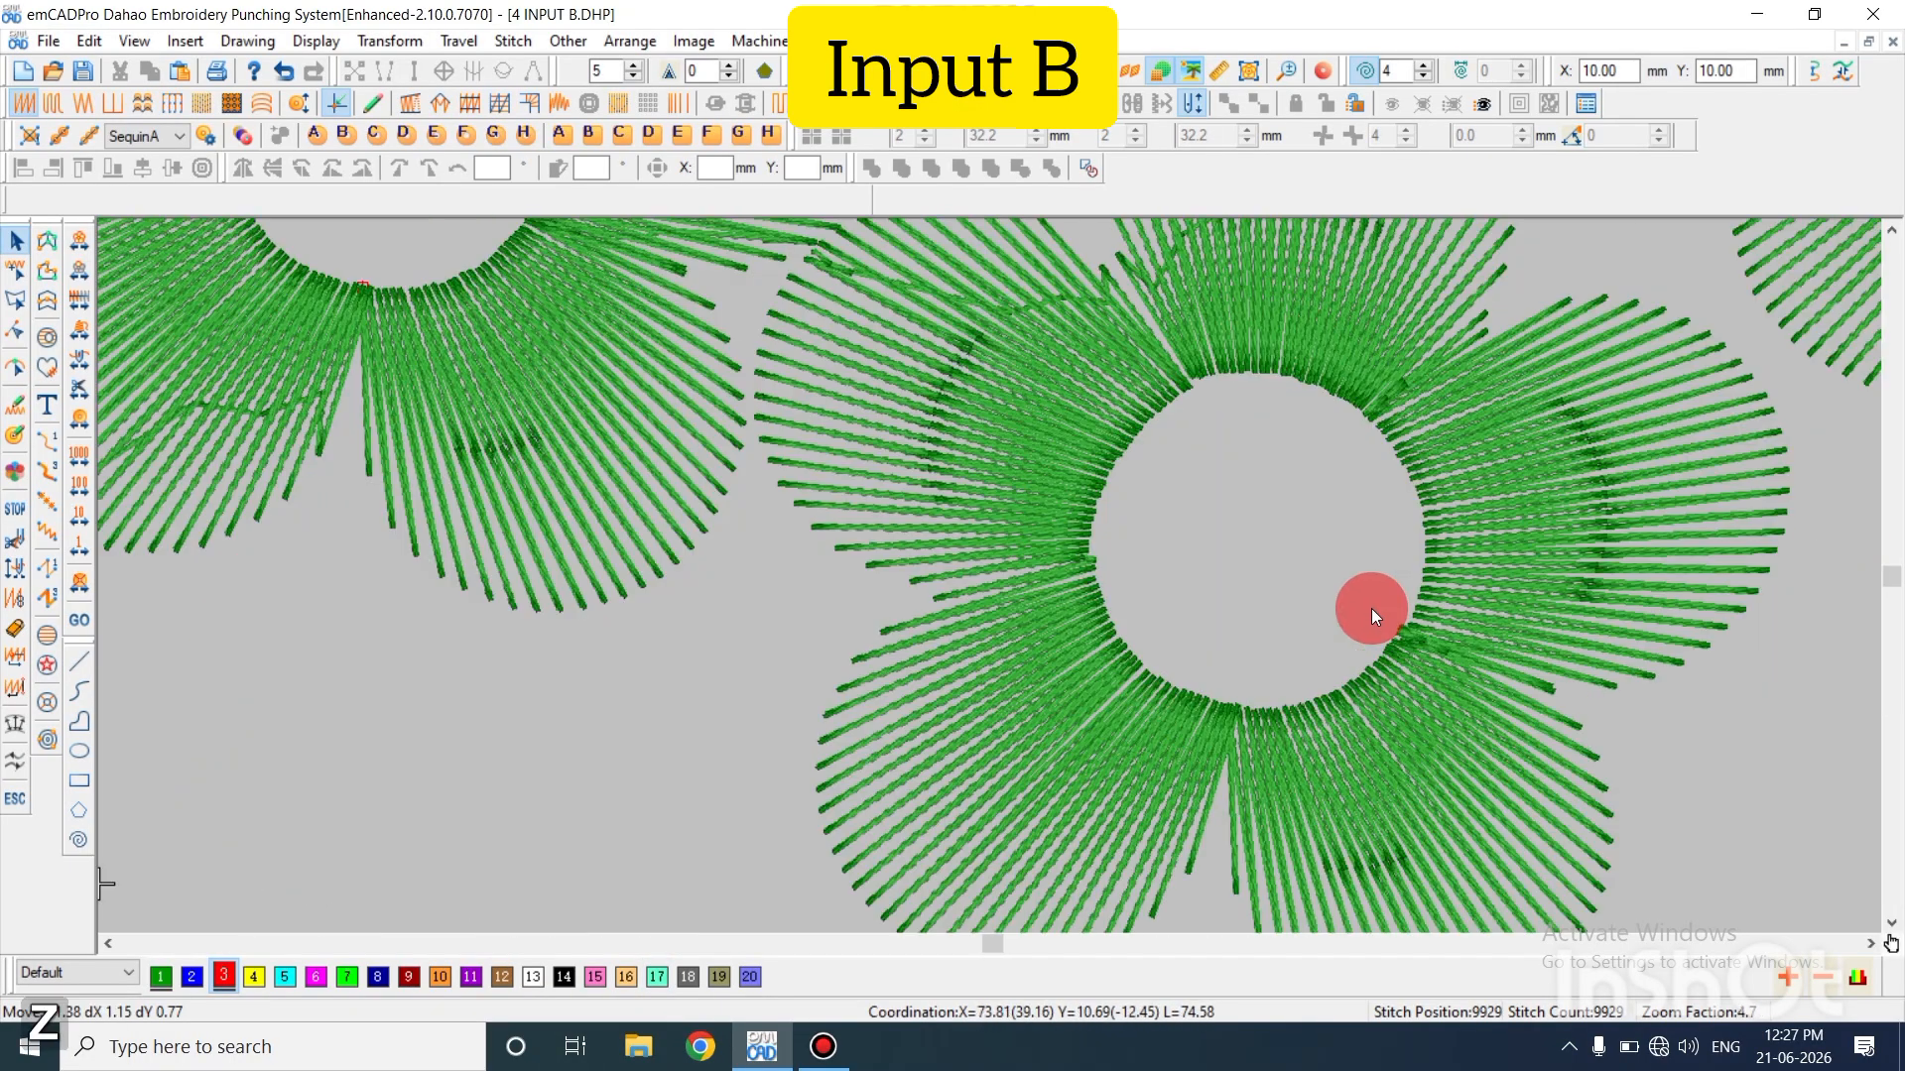
left_click(49, 270)
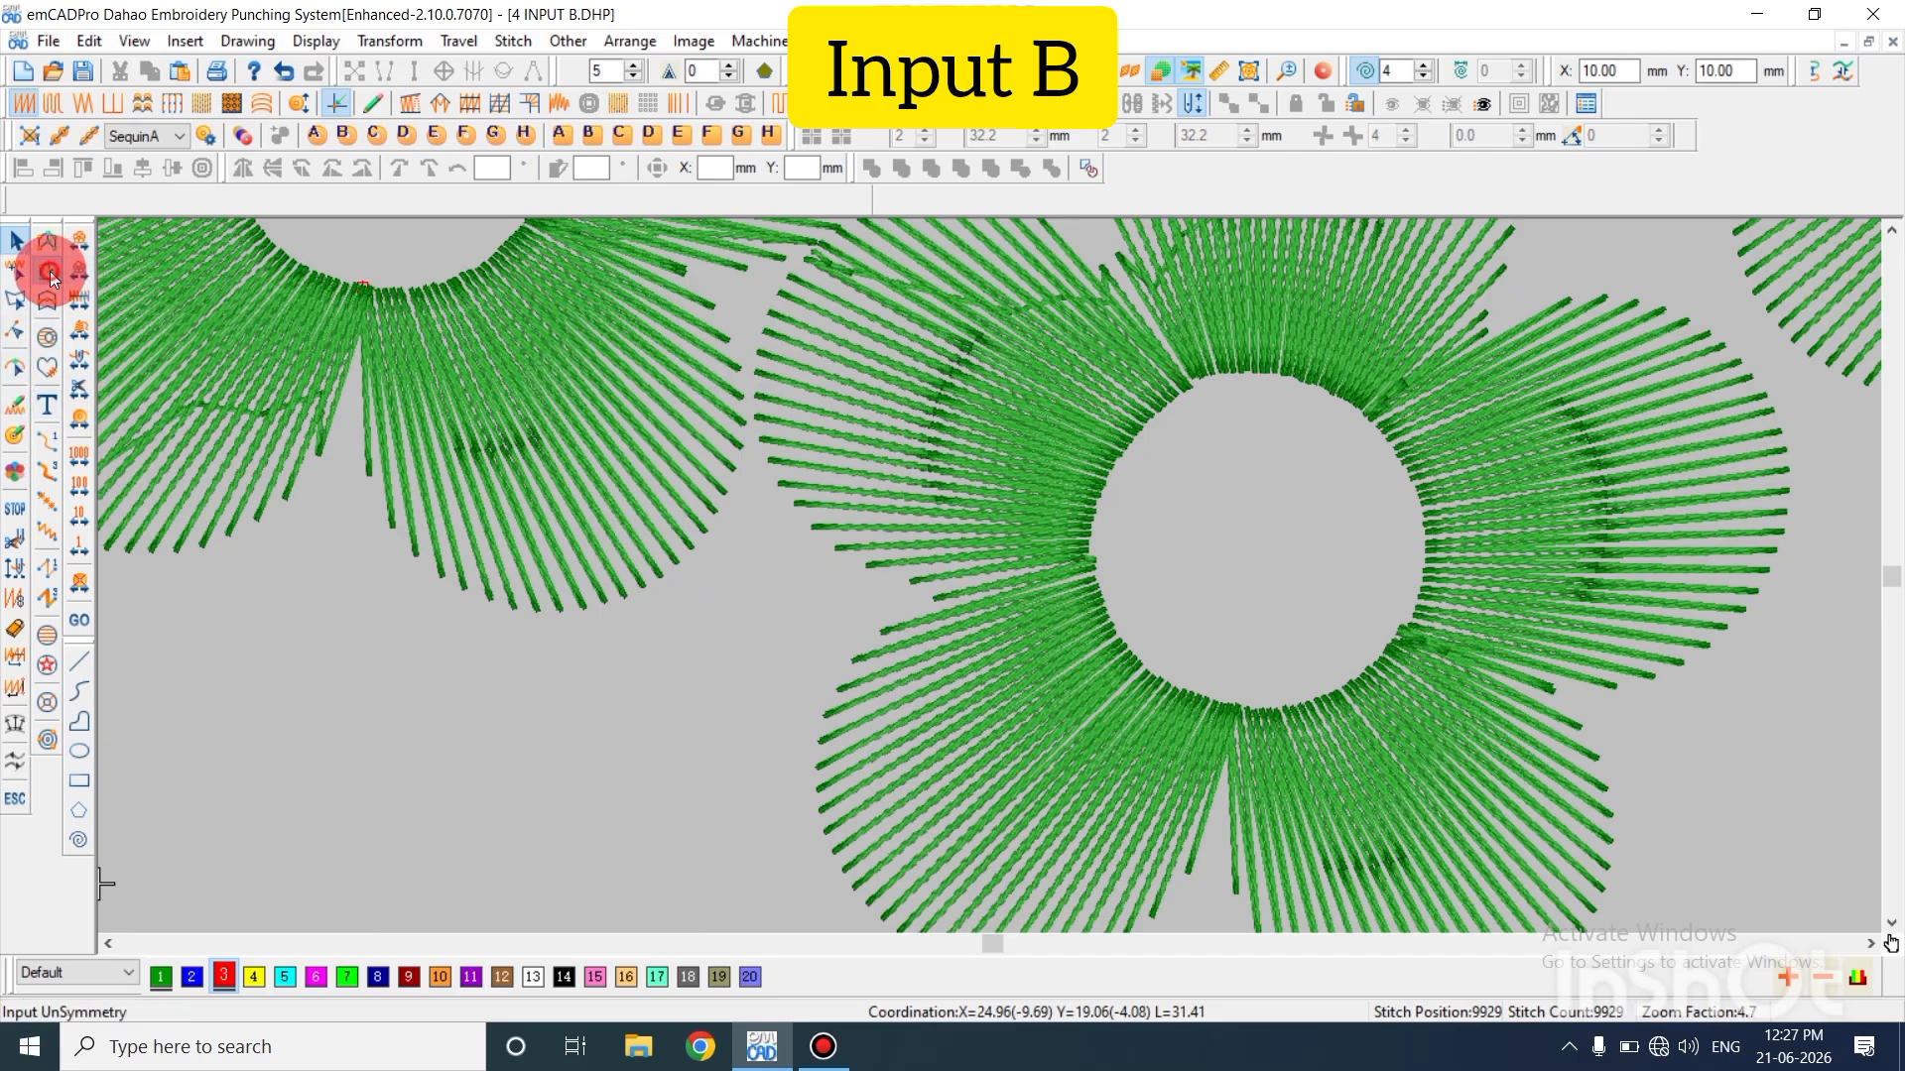
left_click(1230, 753)
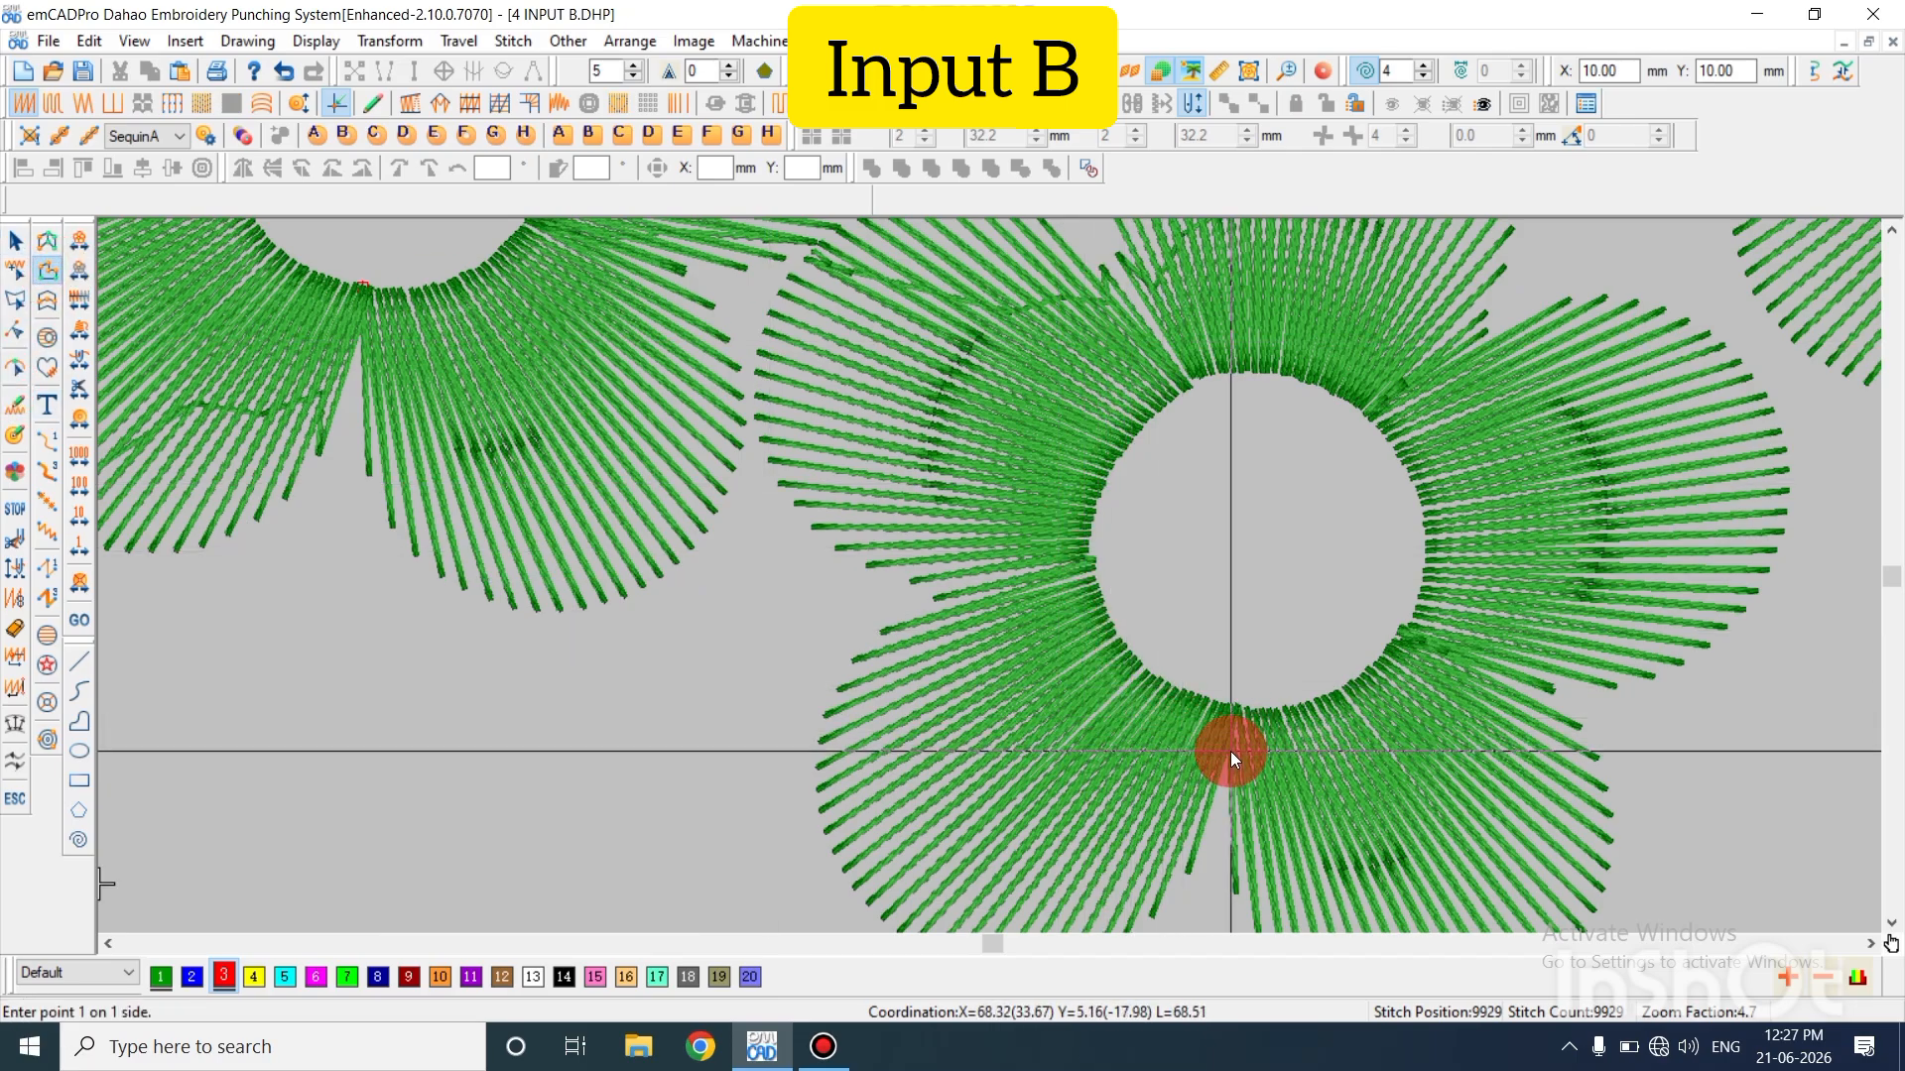
scroll(1052, 867, "down", 1)
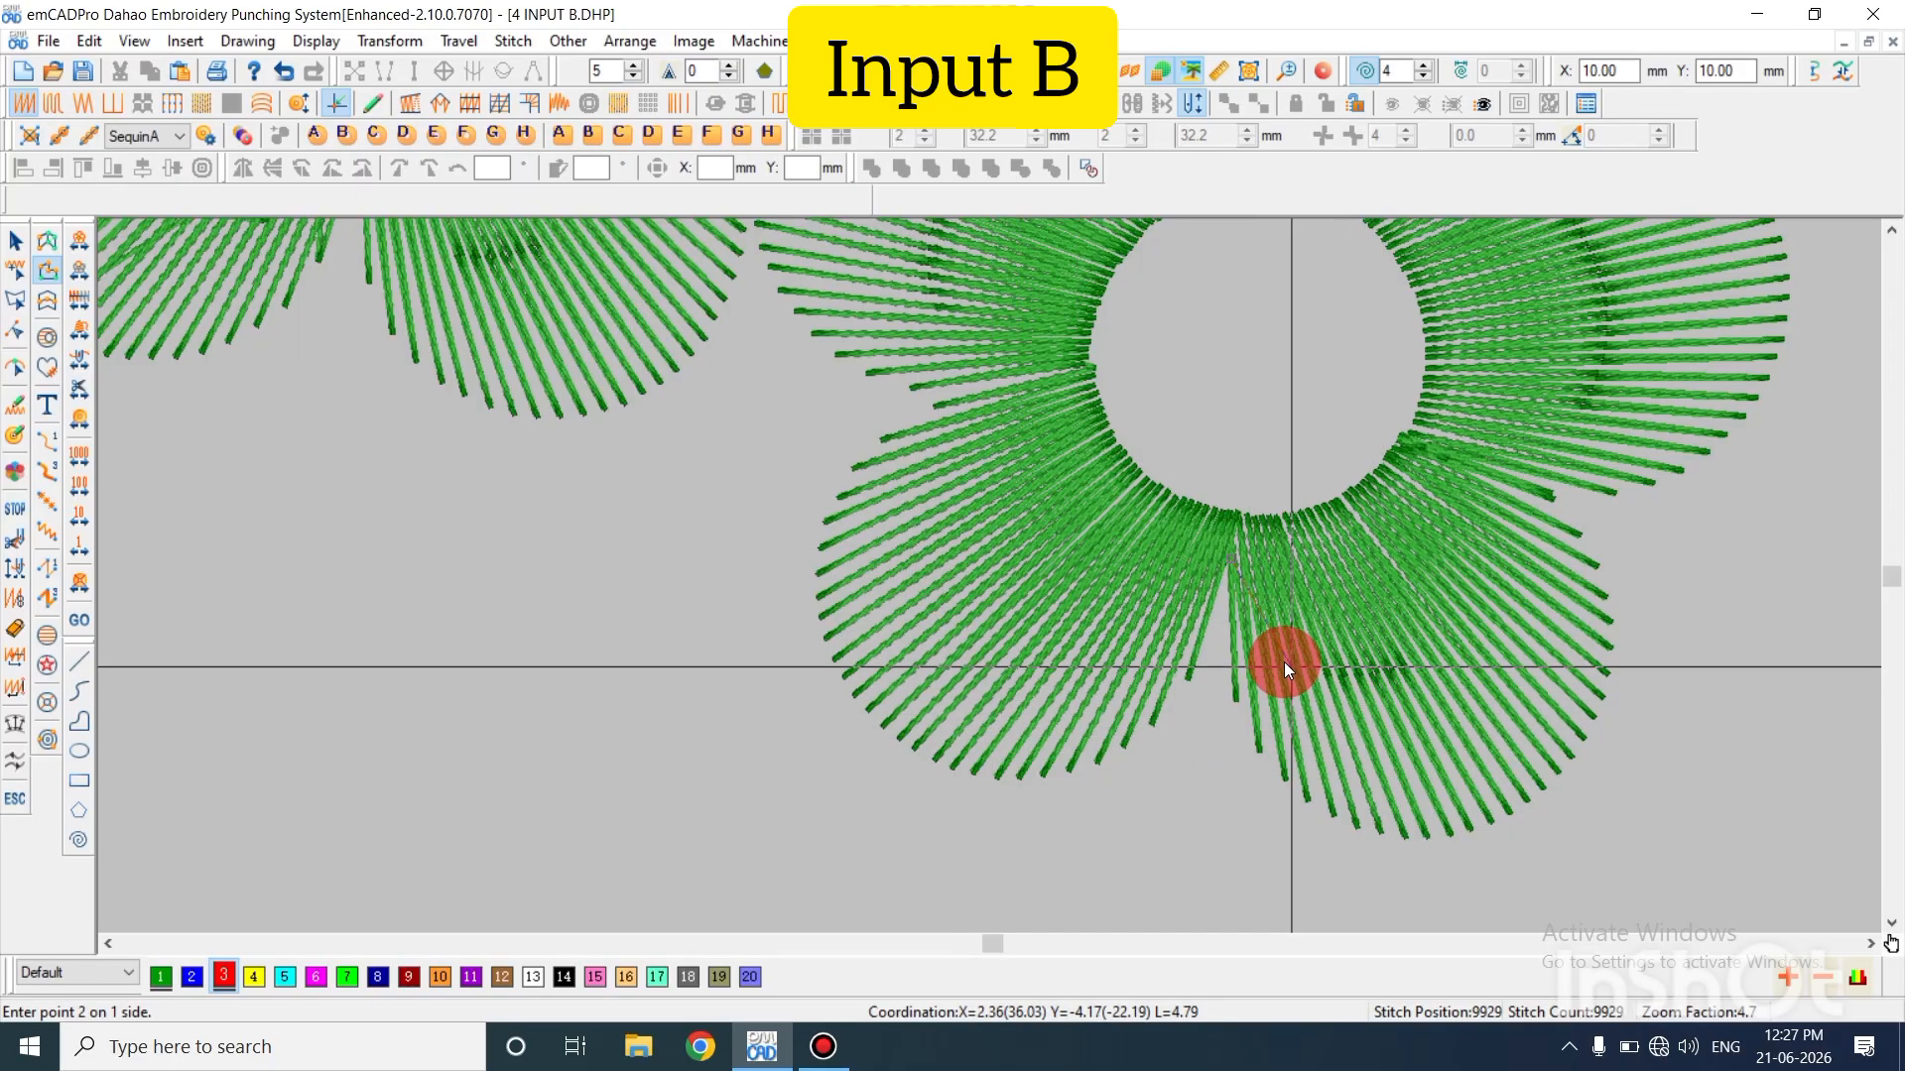
left_click(1228, 571)
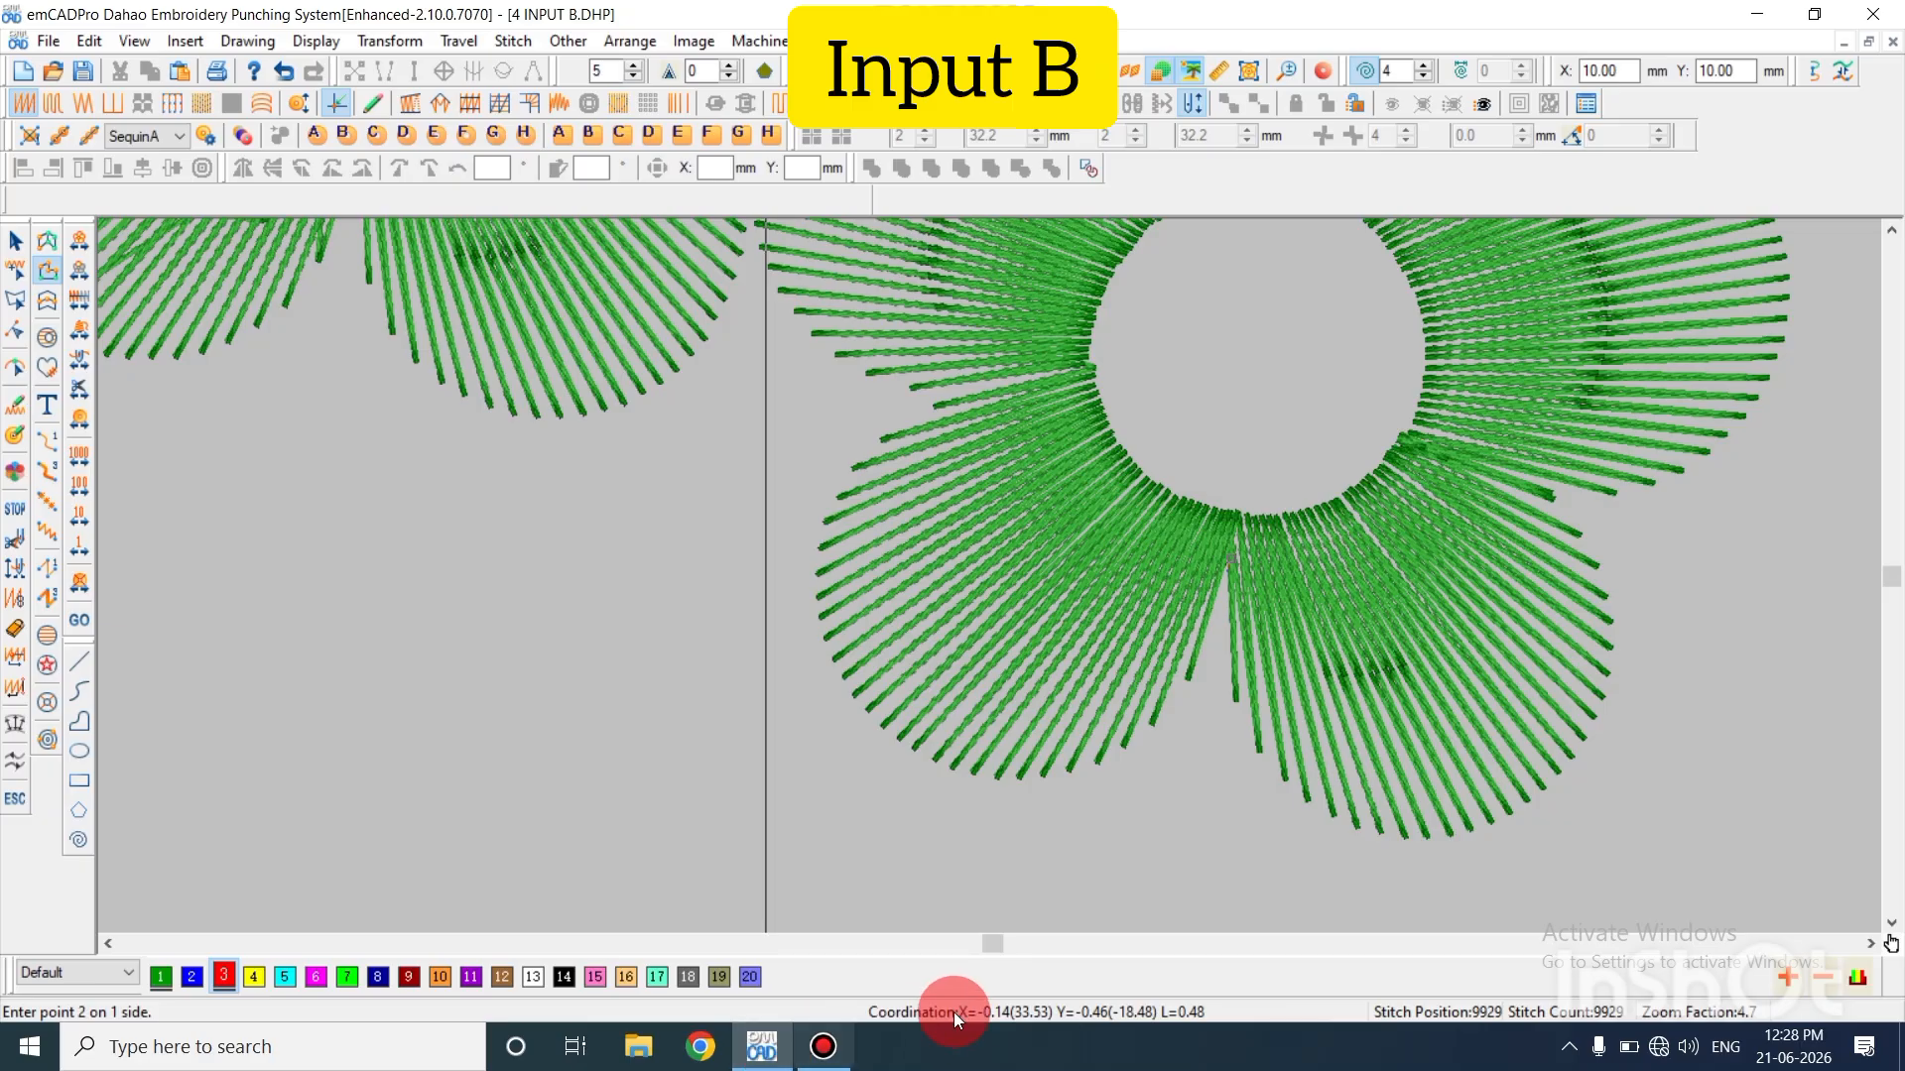
scroll(1158, 605, "down", 1)
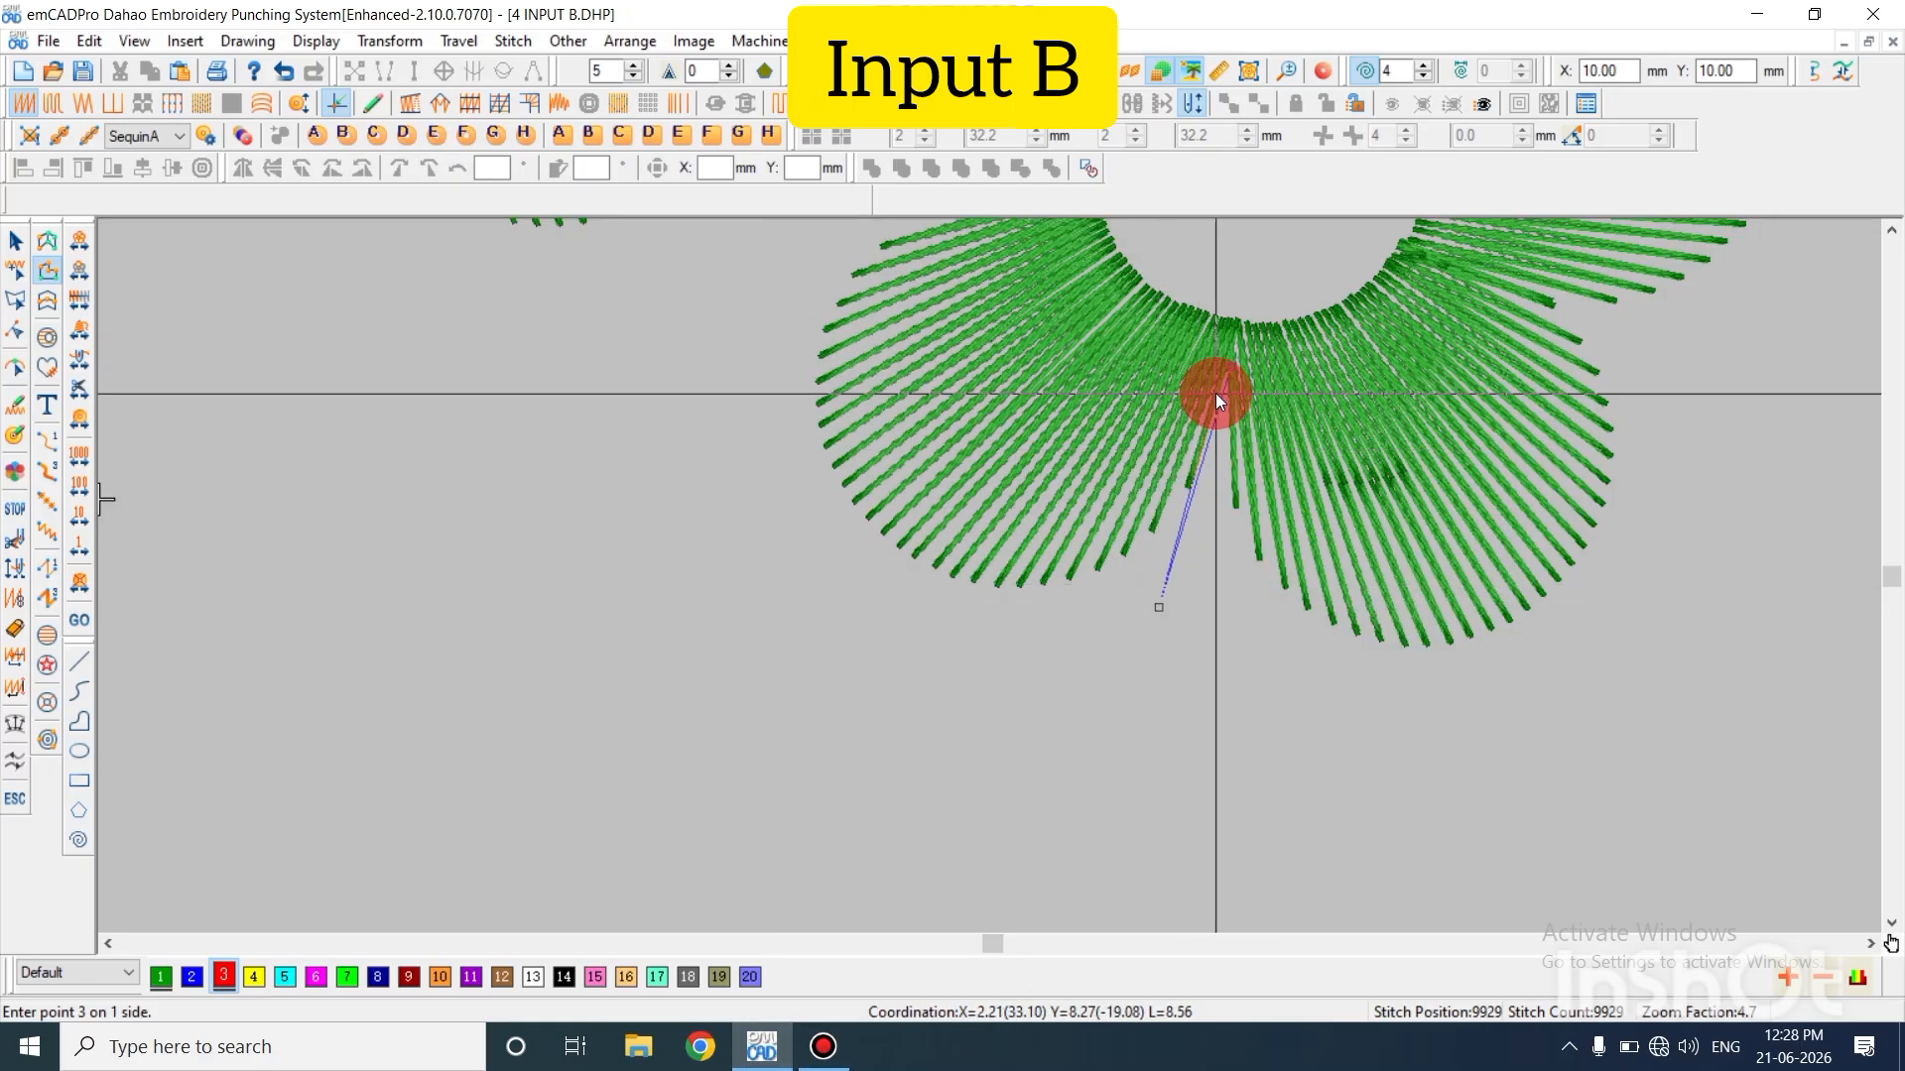
key("BackSpace")
key("BackSpace")
key("BackSpace")
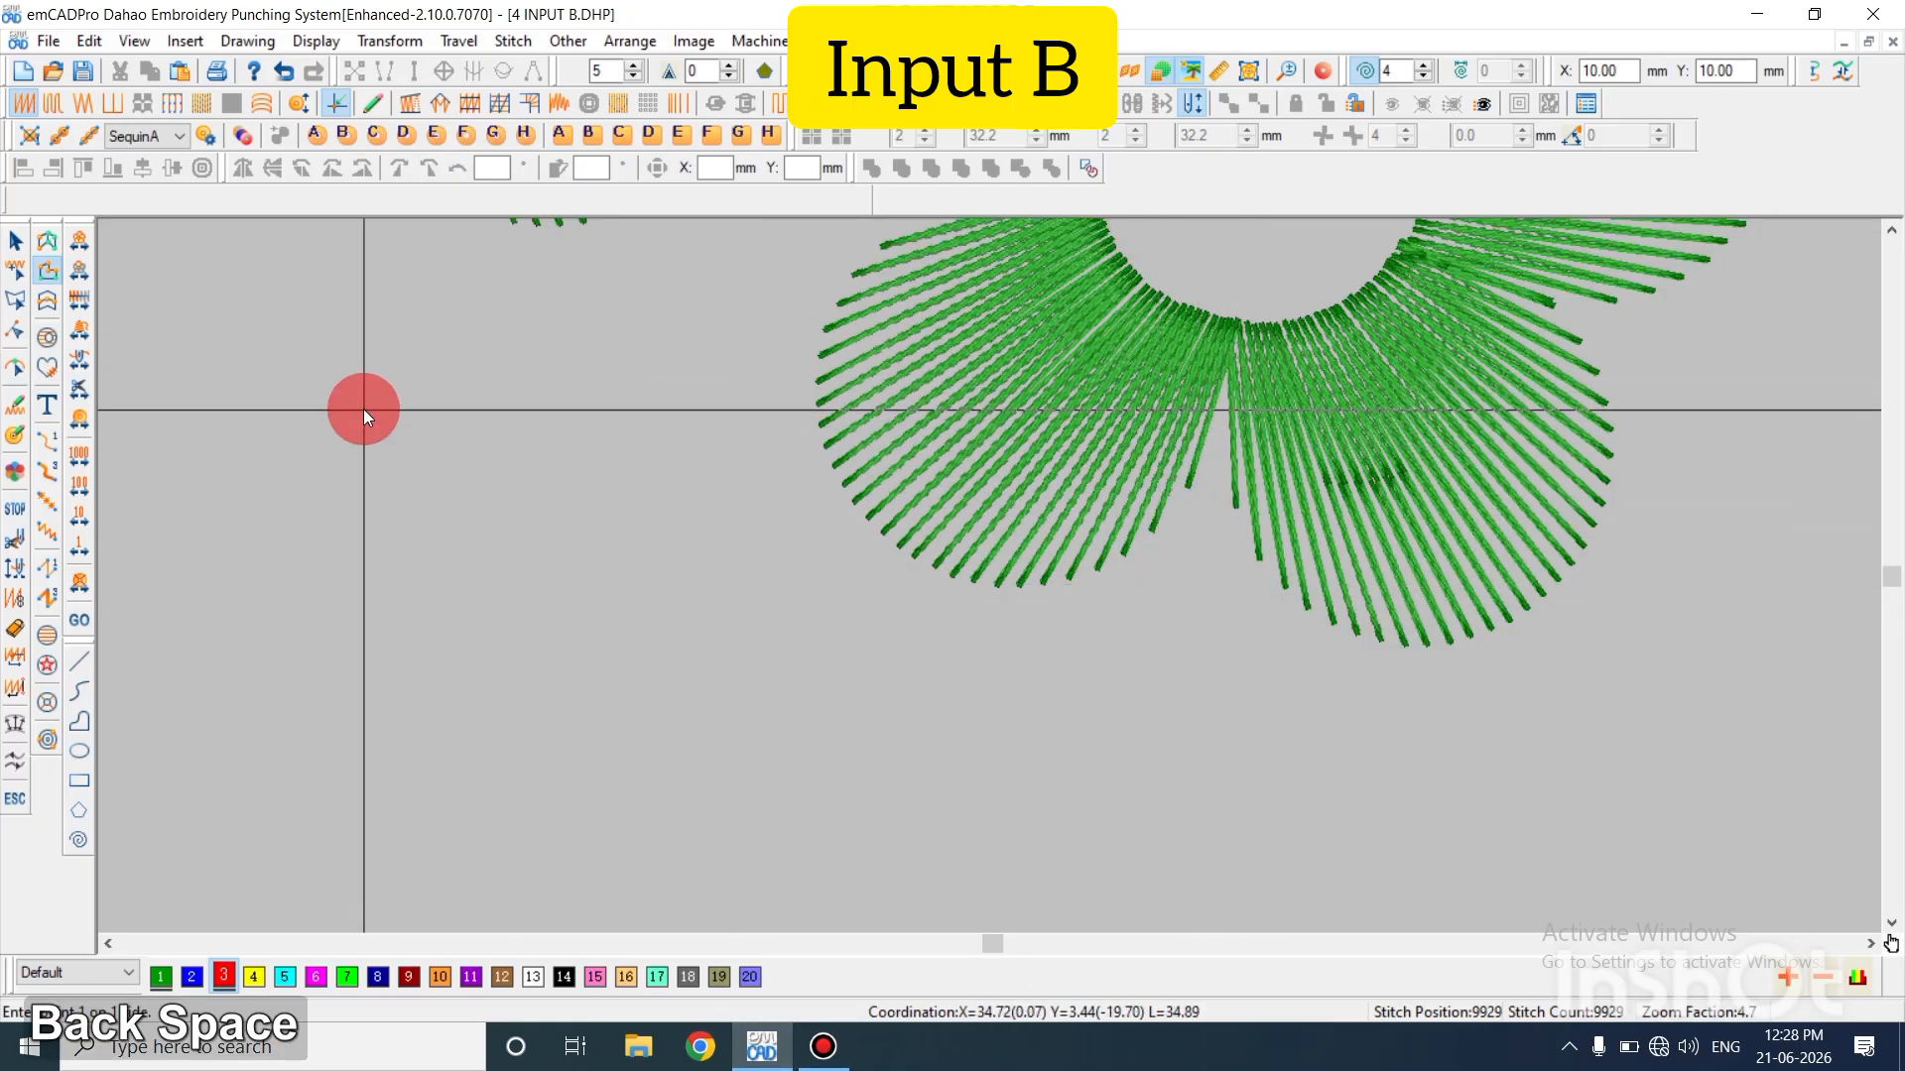
Start an Input B shape at the bottom notch of the lowest right green flower and trace its outer side around the two left petals
scroll(496, 605, "up", 2)
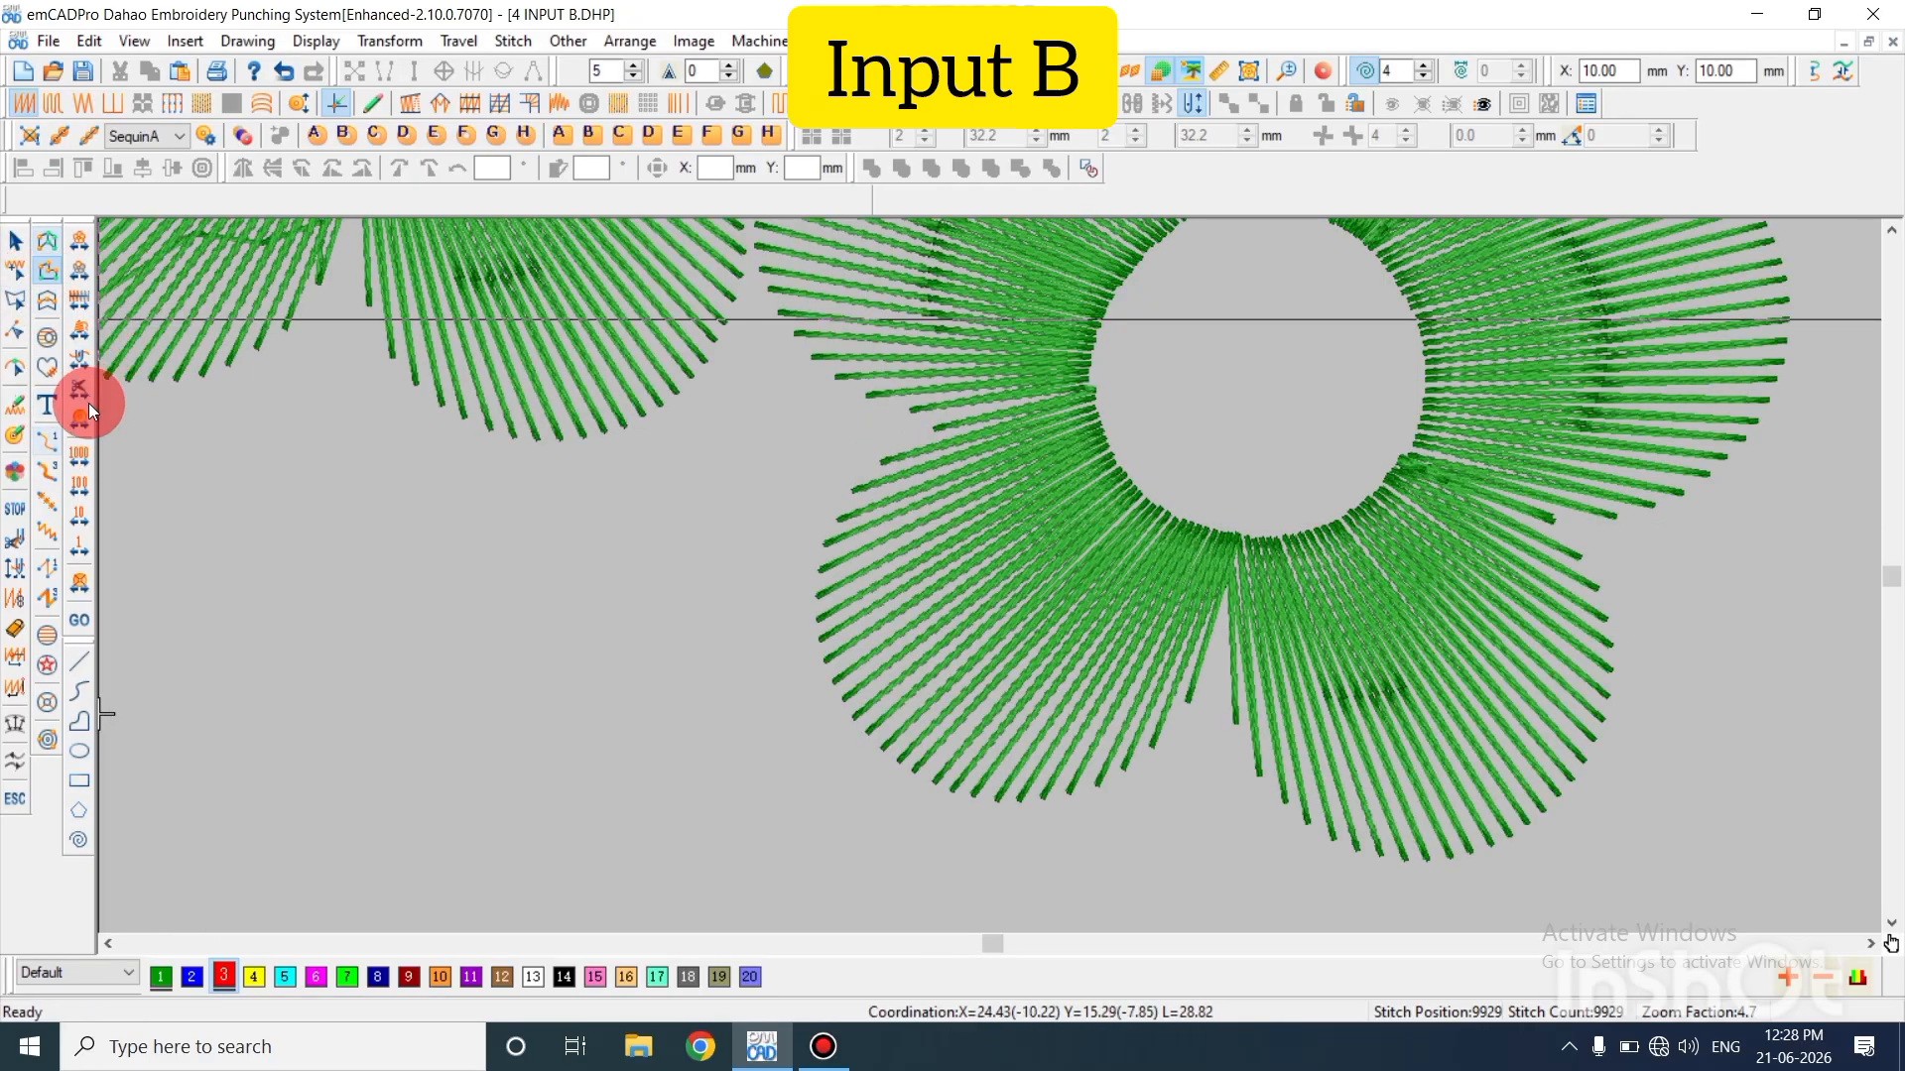
left_click(48, 276)
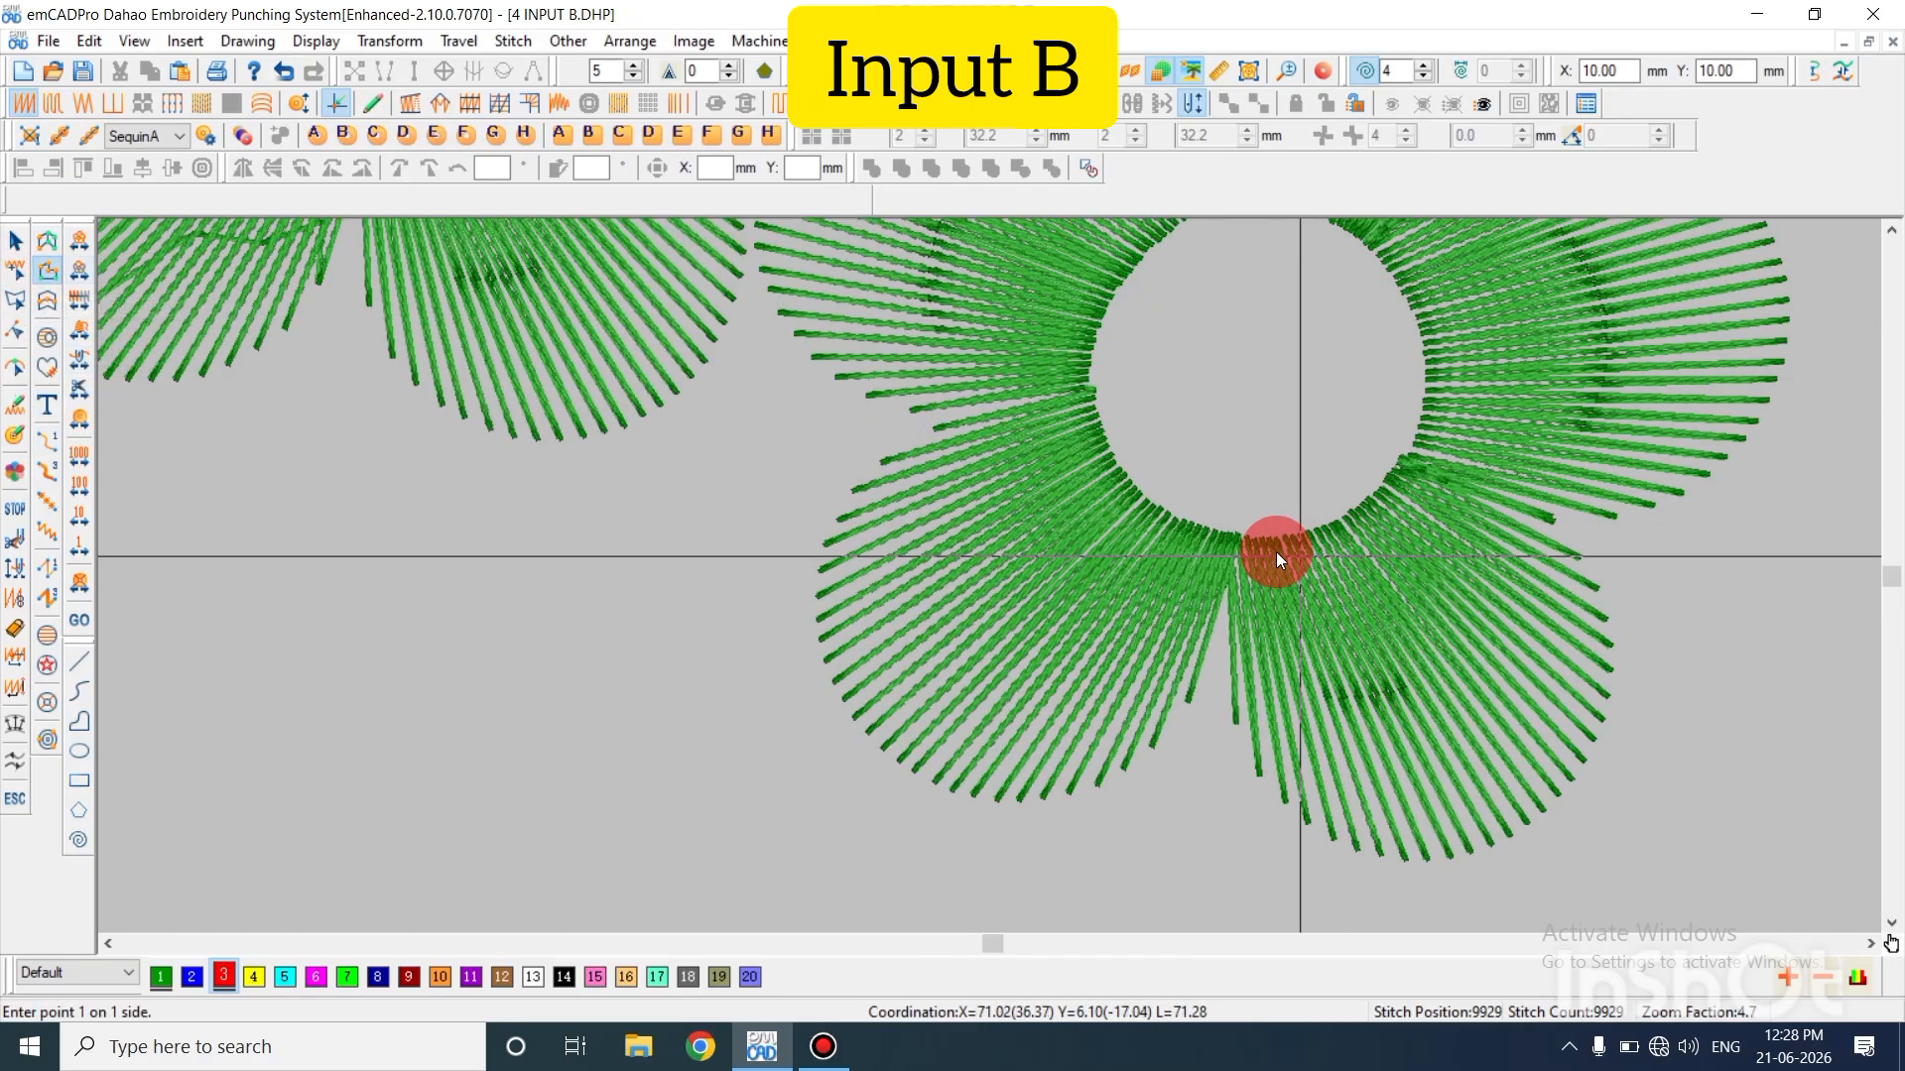
left_click(1227, 589)
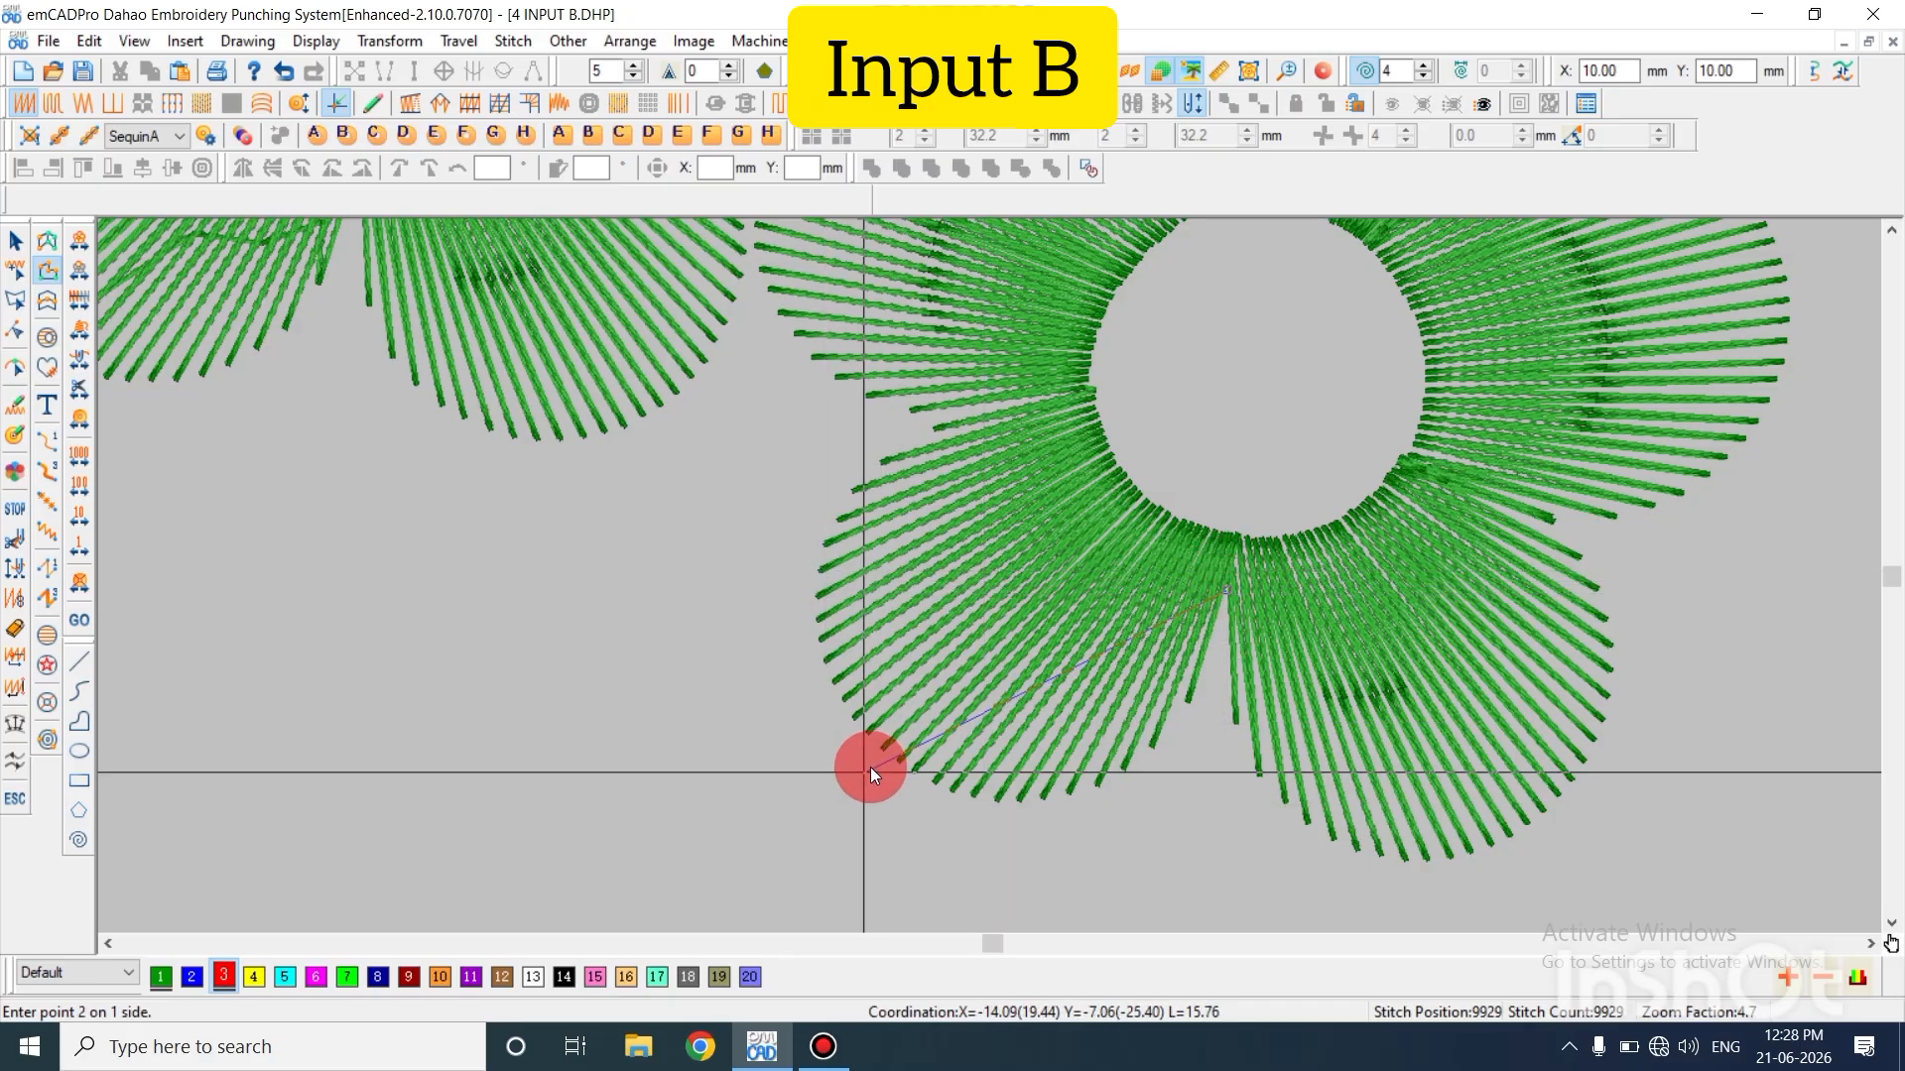
left_click(879, 744)
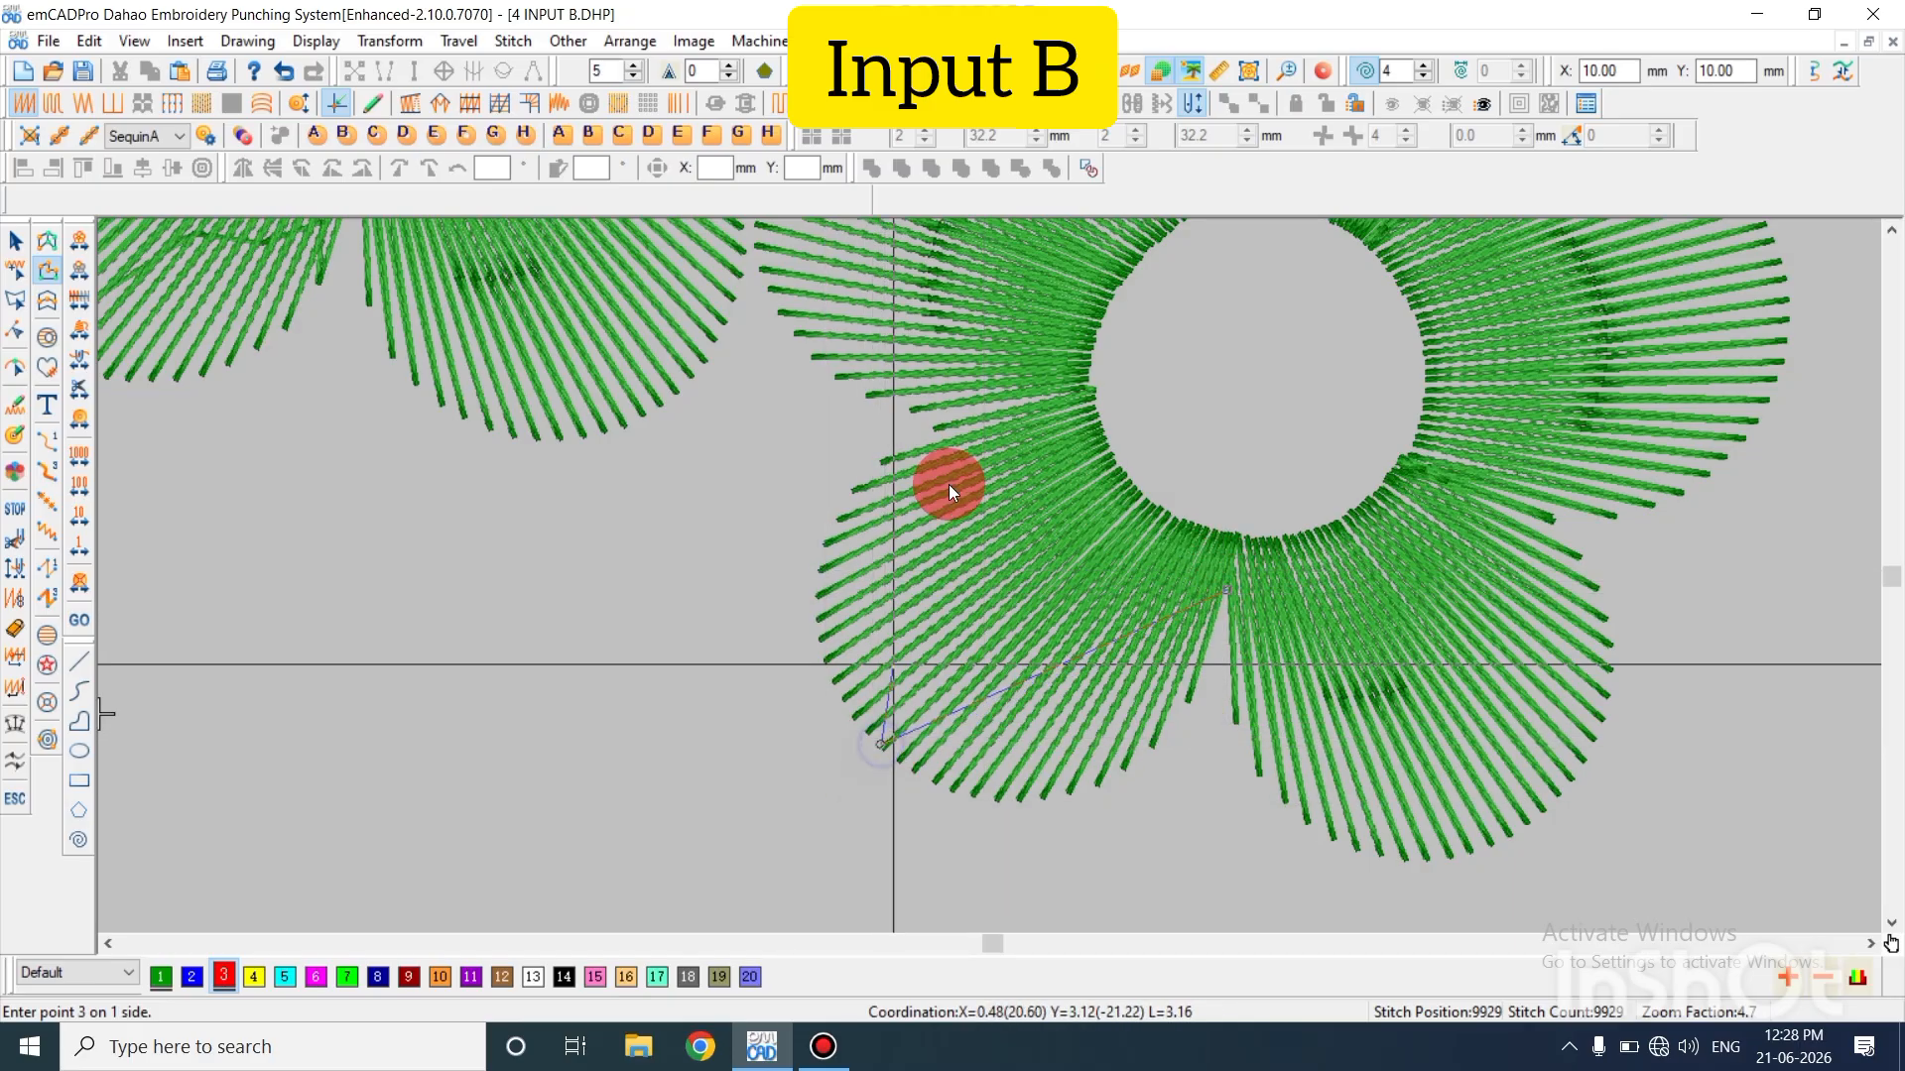
left_click(965, 421)
scroll(965, 422, "up", 2)
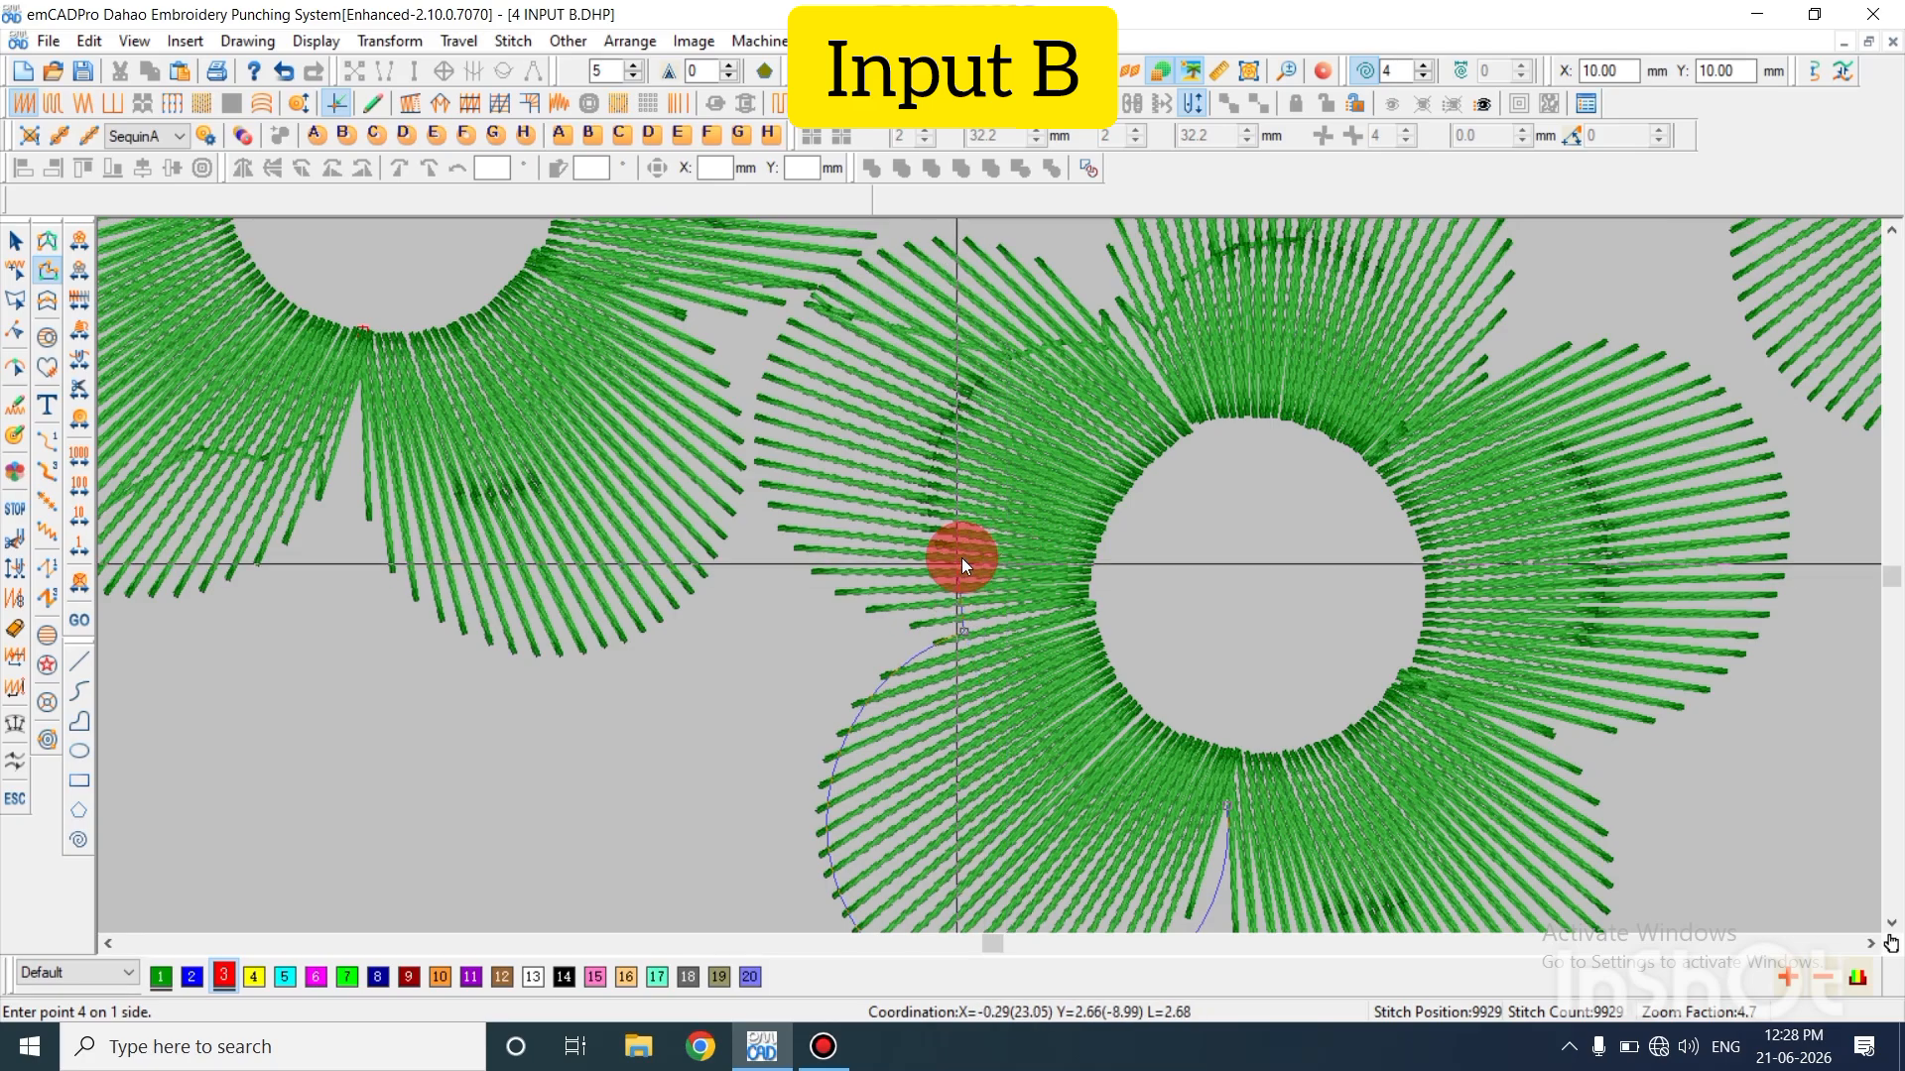
left_click(764, 355)
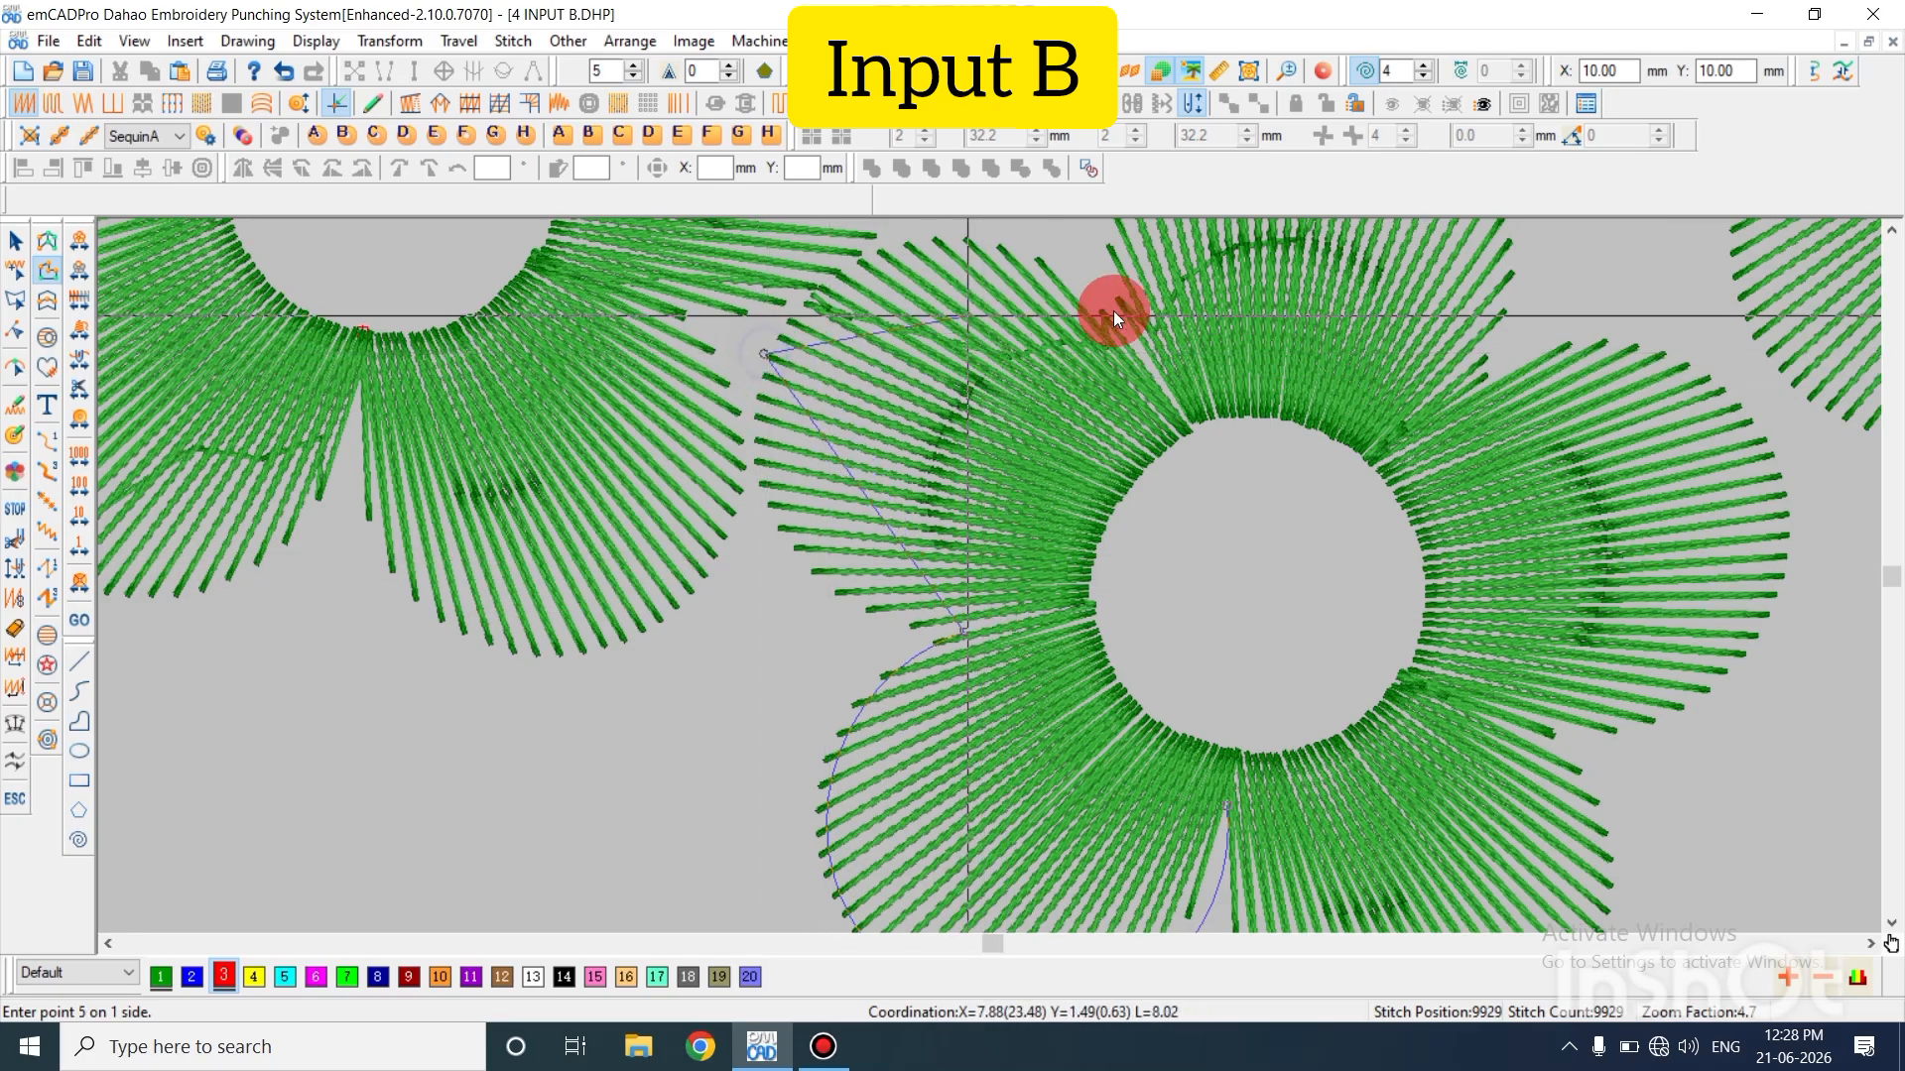
left_click(1116, 309)
scroll(1252, 539, "up", 2)
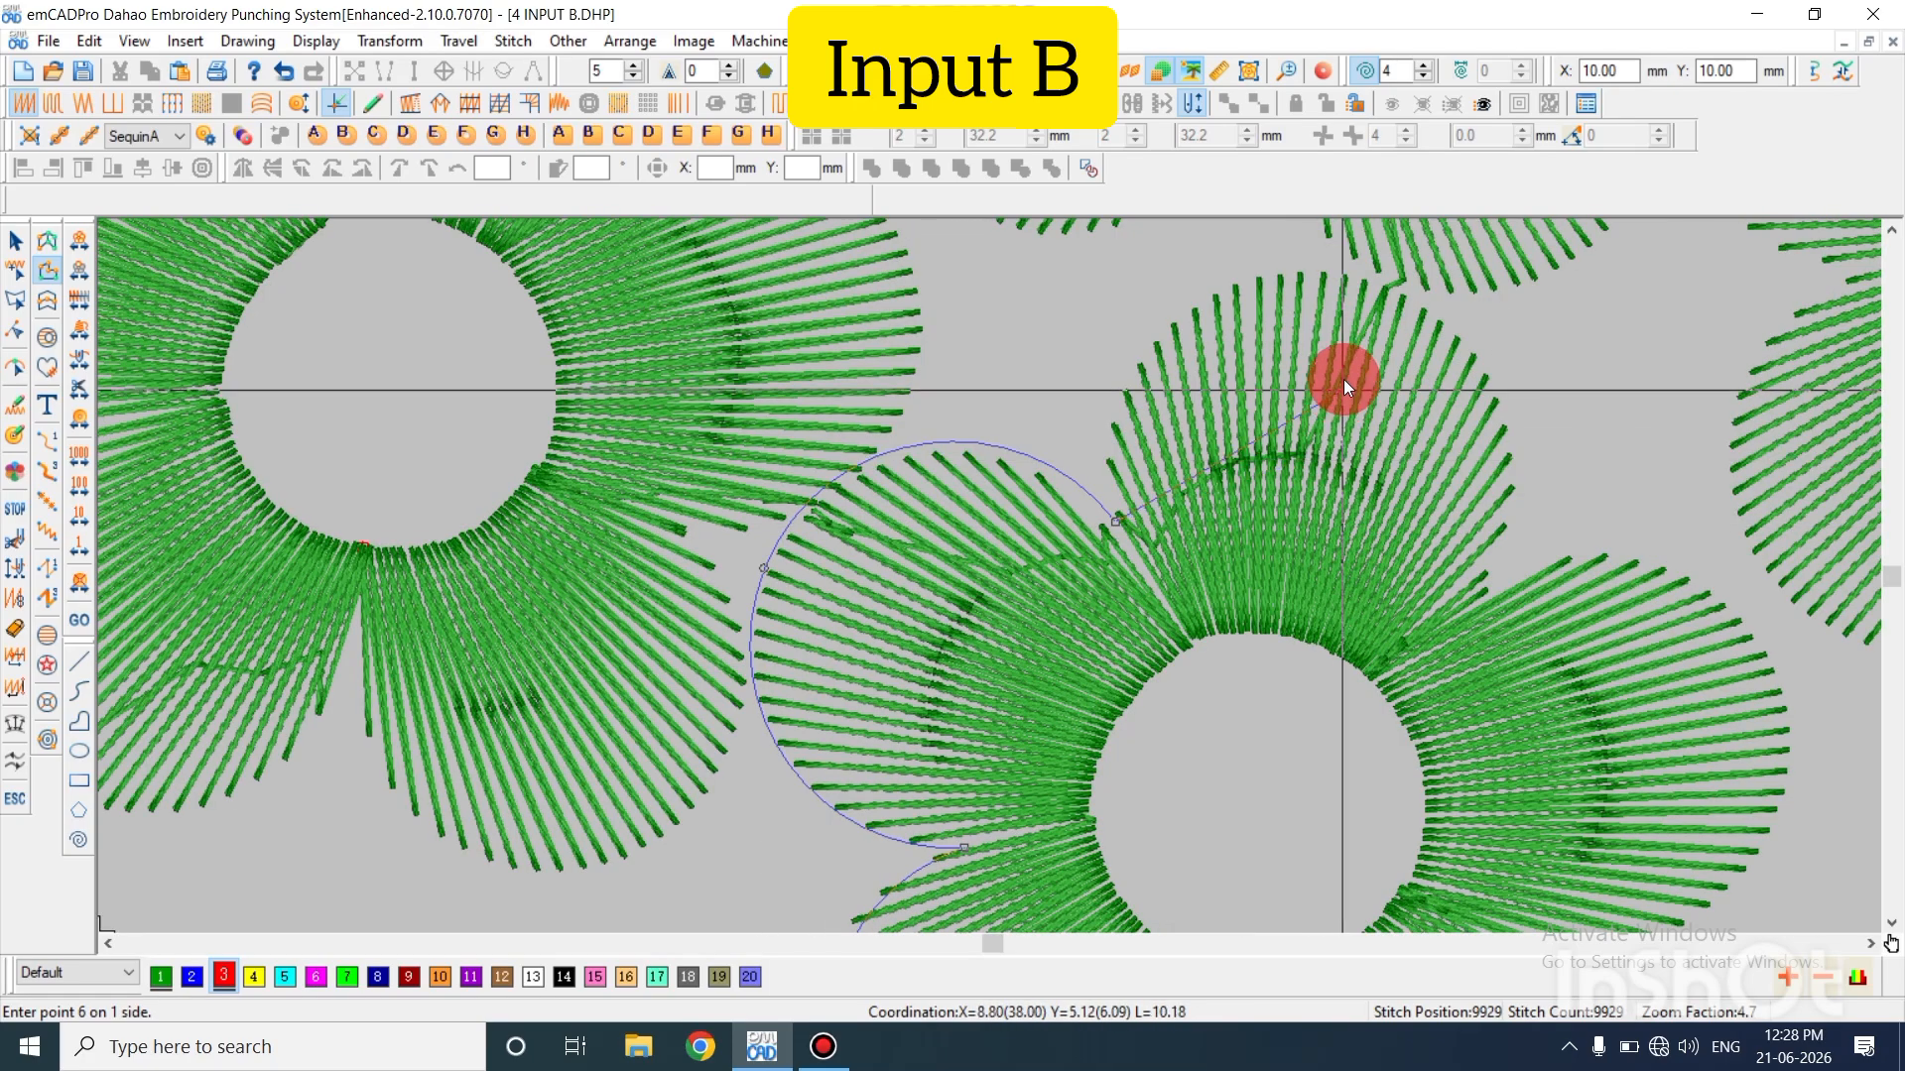
Continue the outer side around the top petal to the notch beside it, removing and re-placing the petal's two points
left_click(1342, 270)
left_click(1460, 607)
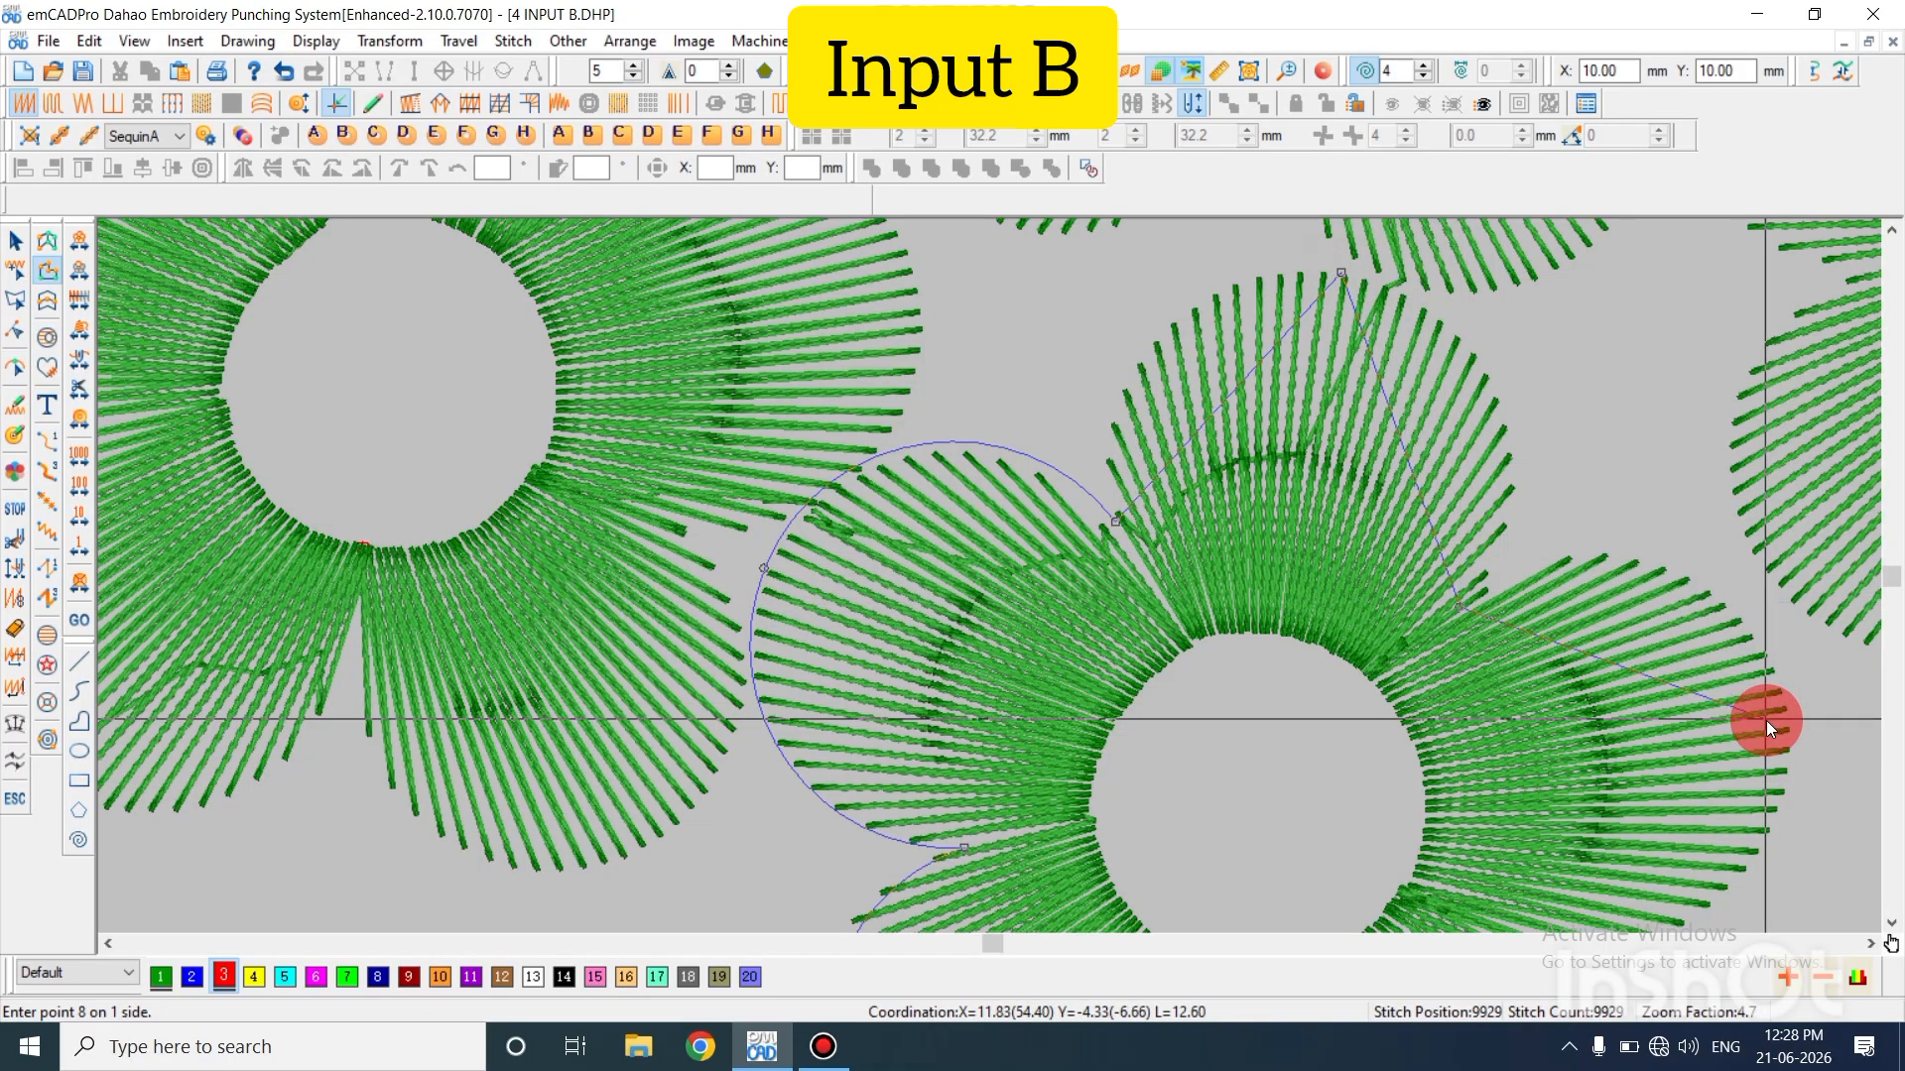
key("BackSpace")
key("BackSpace")
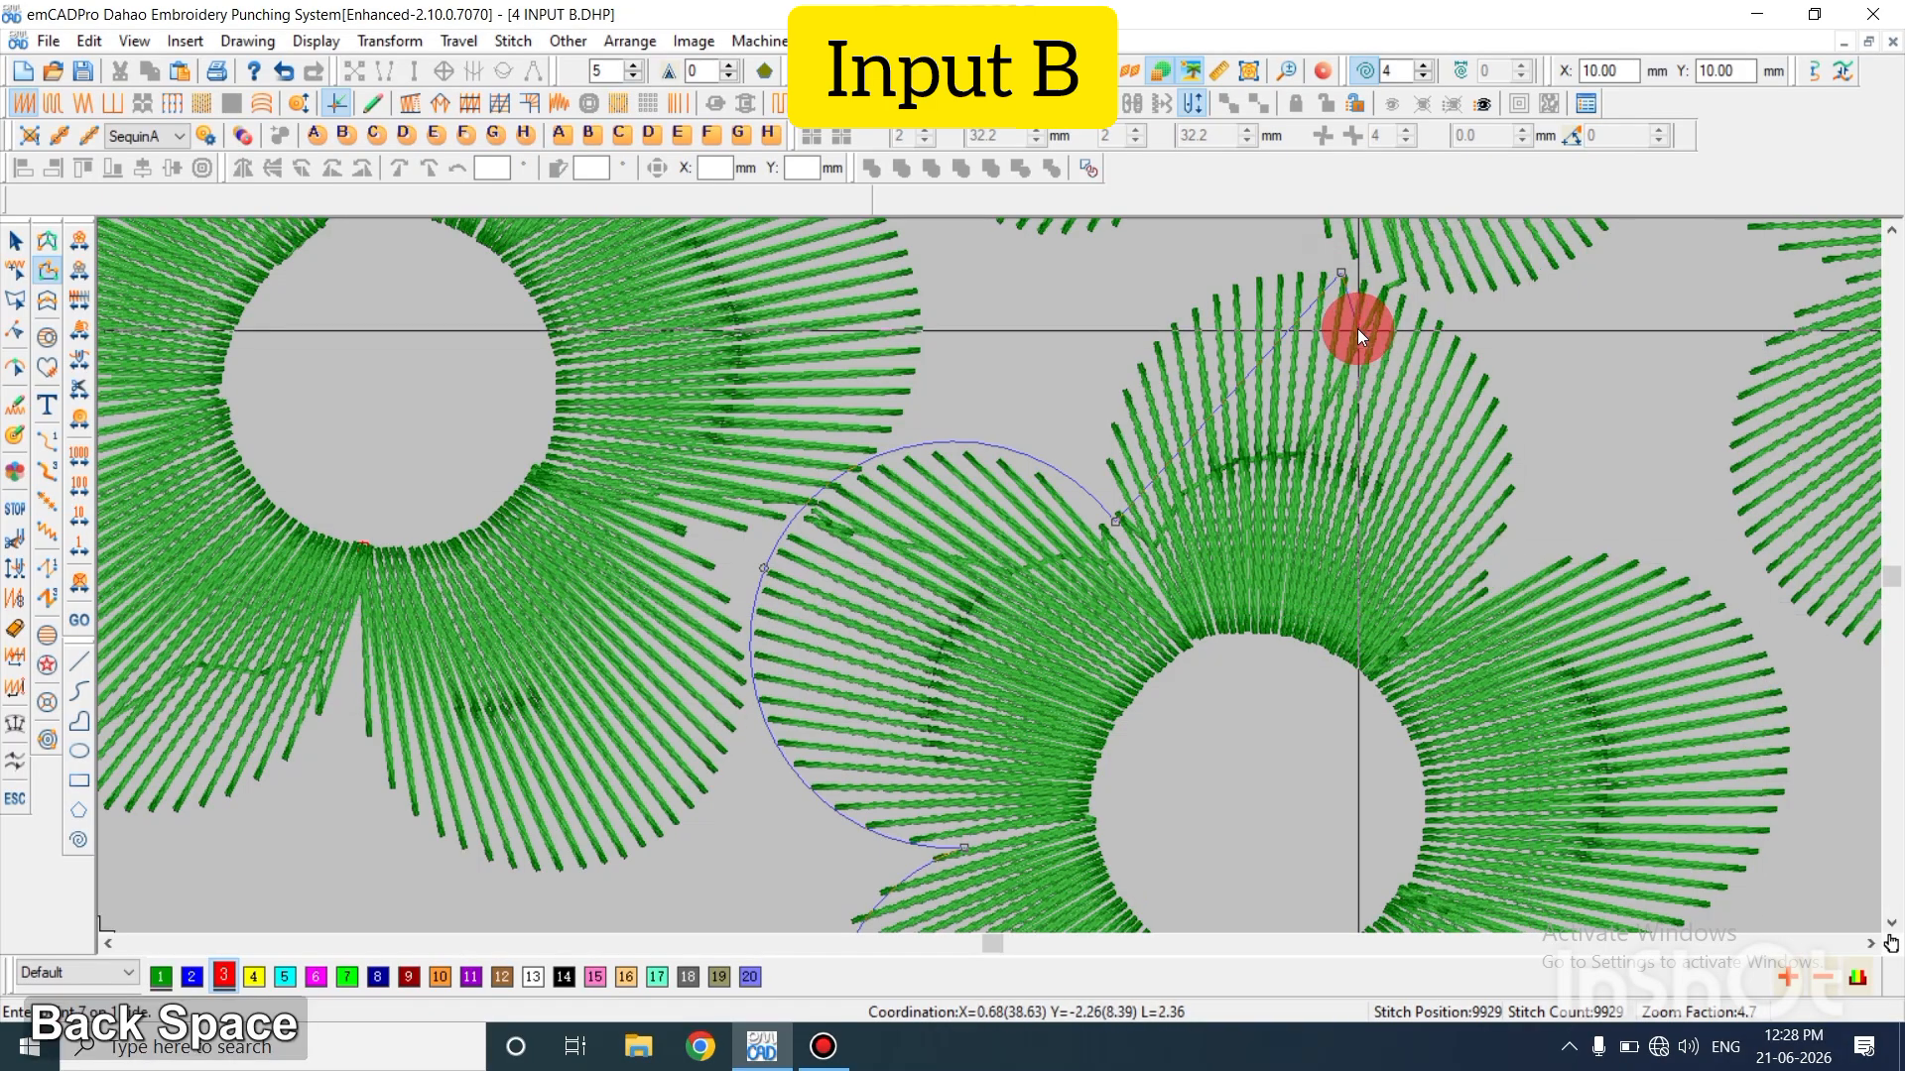
left_click(1348, 272)
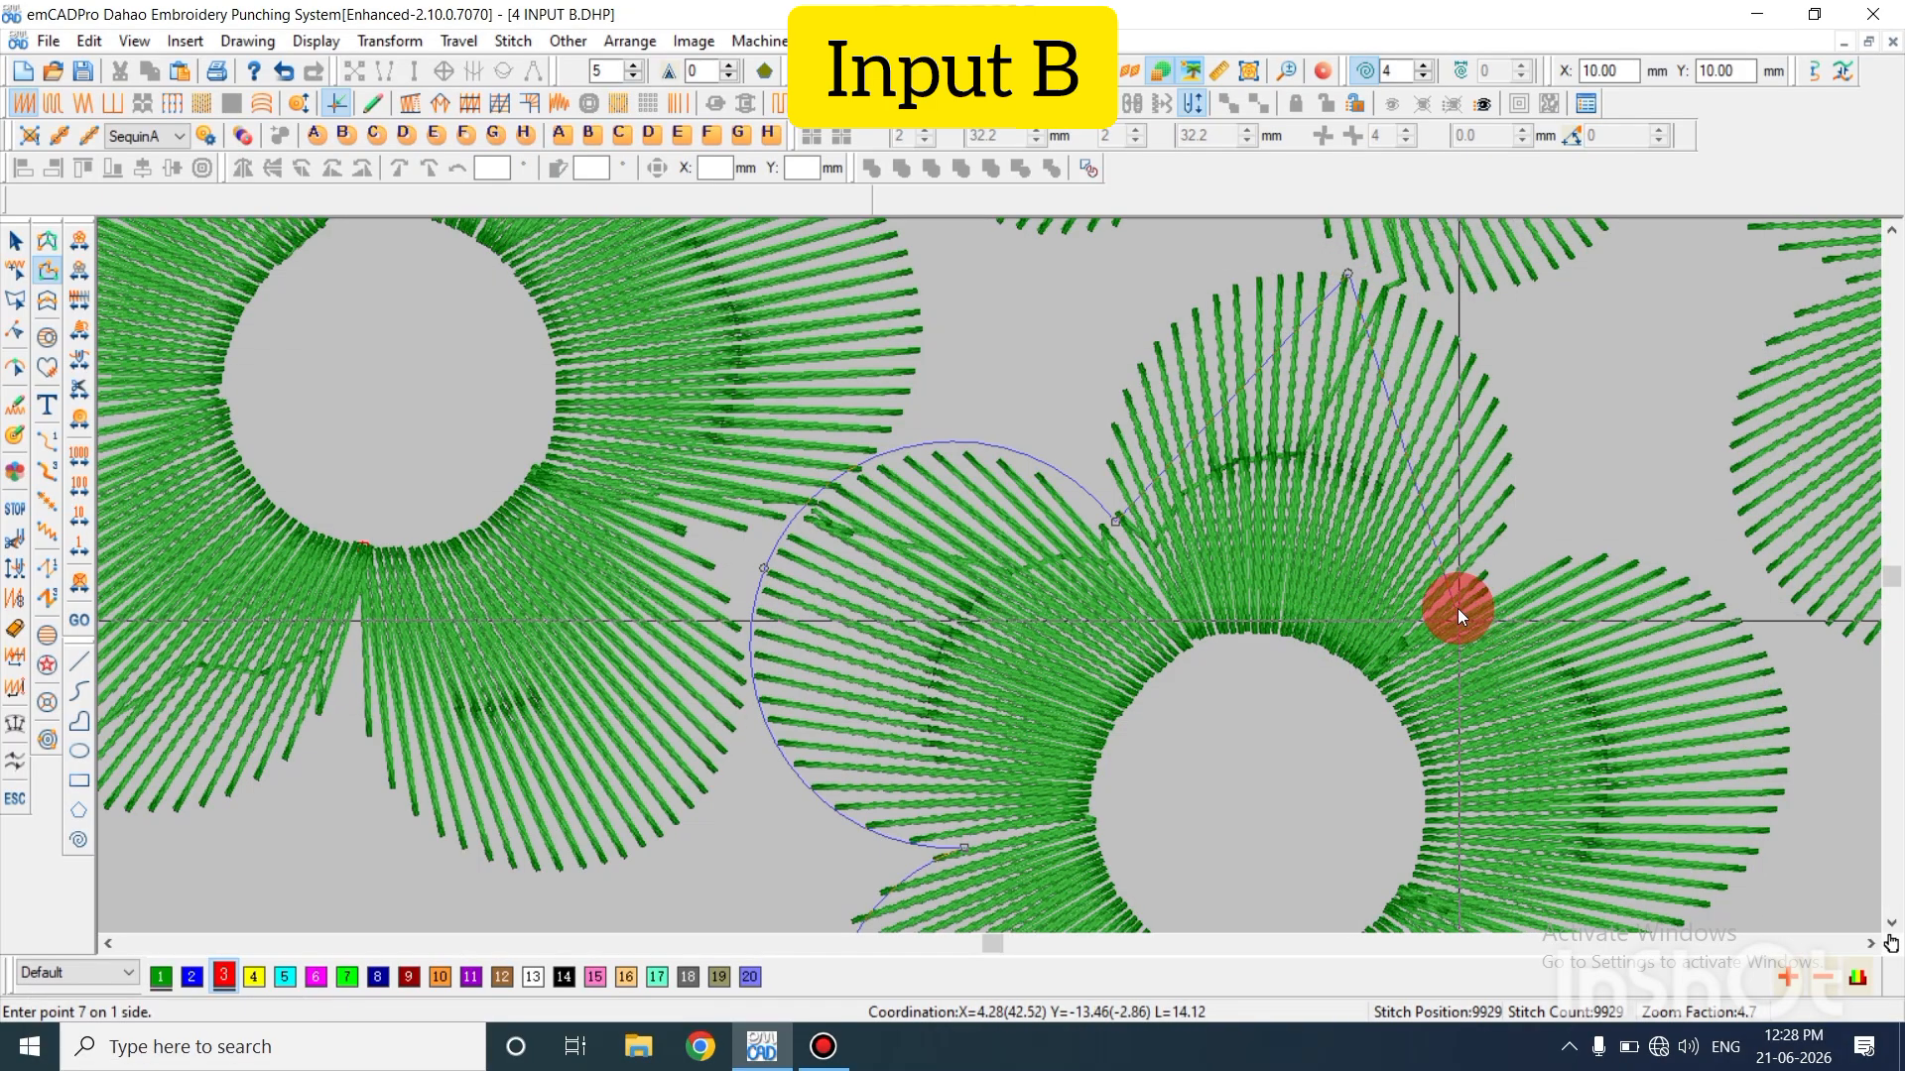
left_click(1476, 588)
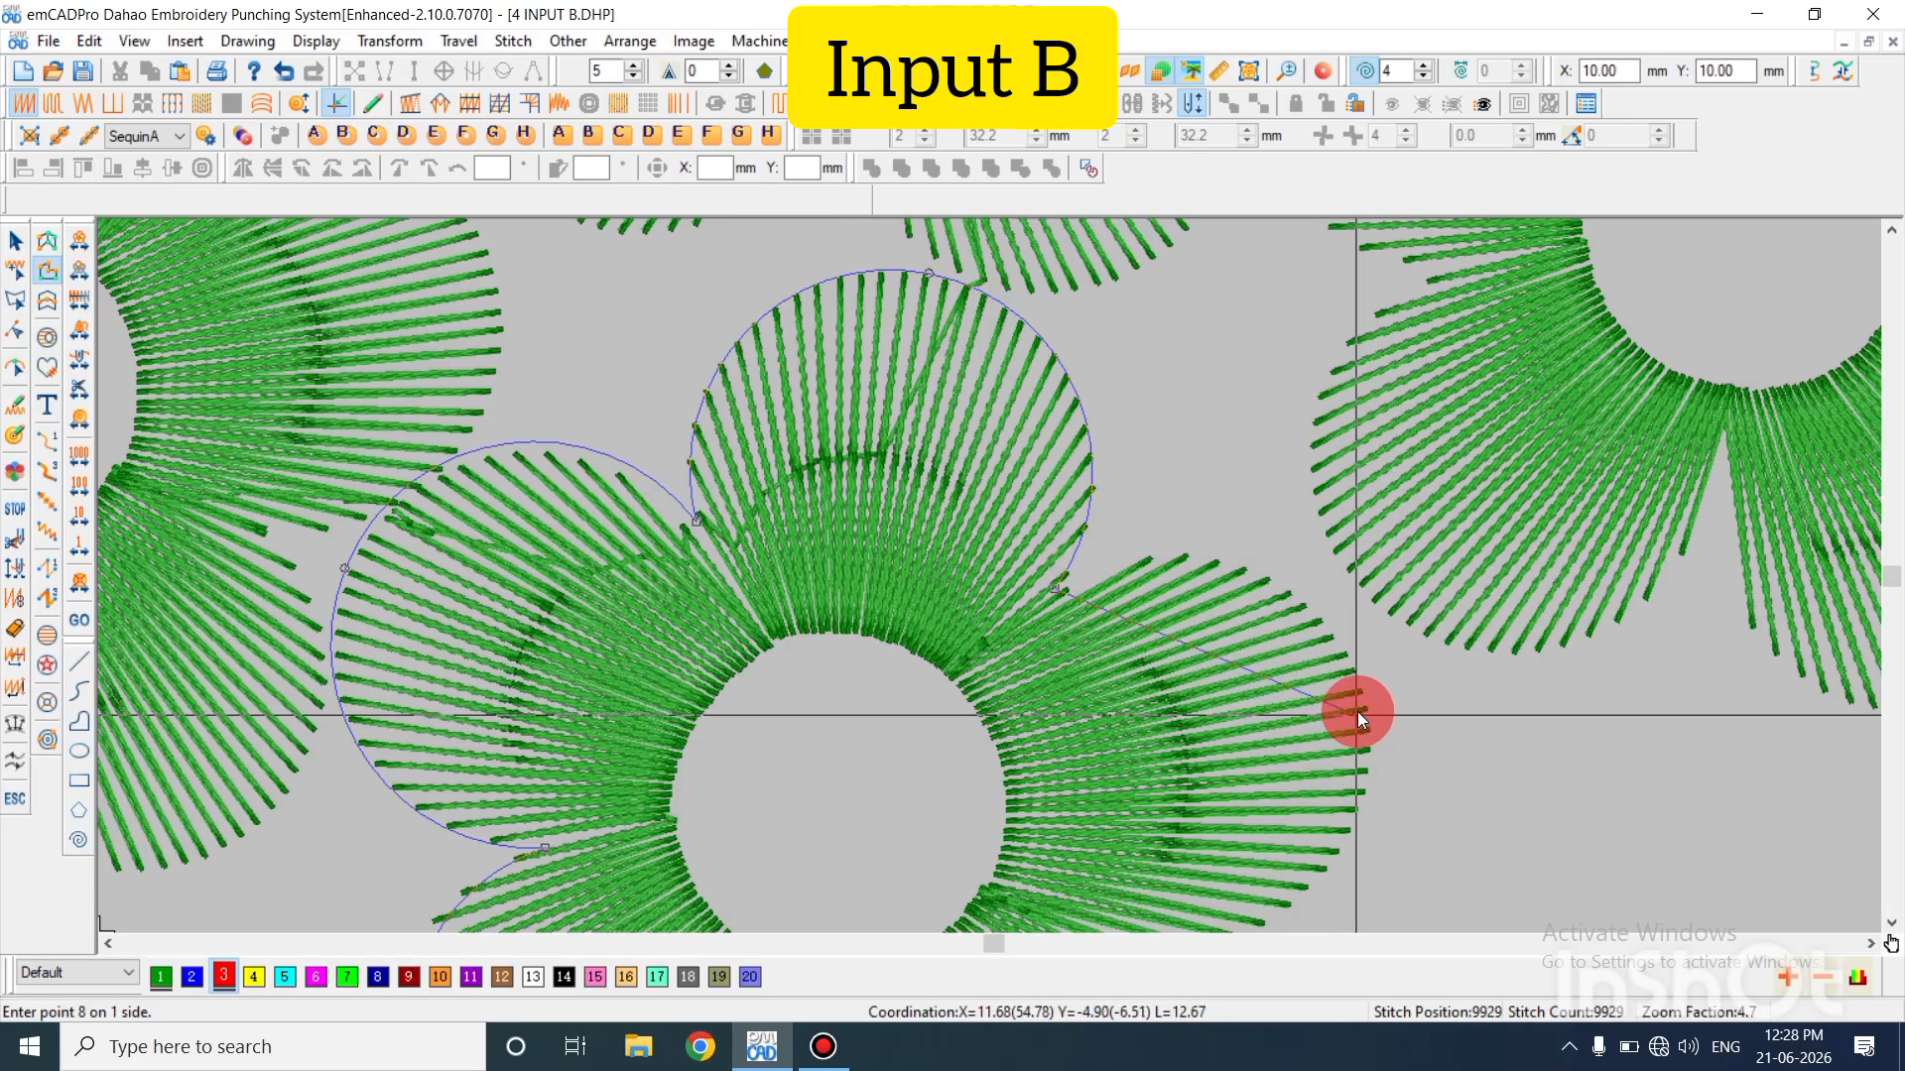
Trace the outer side around the right and lower-right petals back to the bottom notch and finish the first side
left_click(1363, 708)
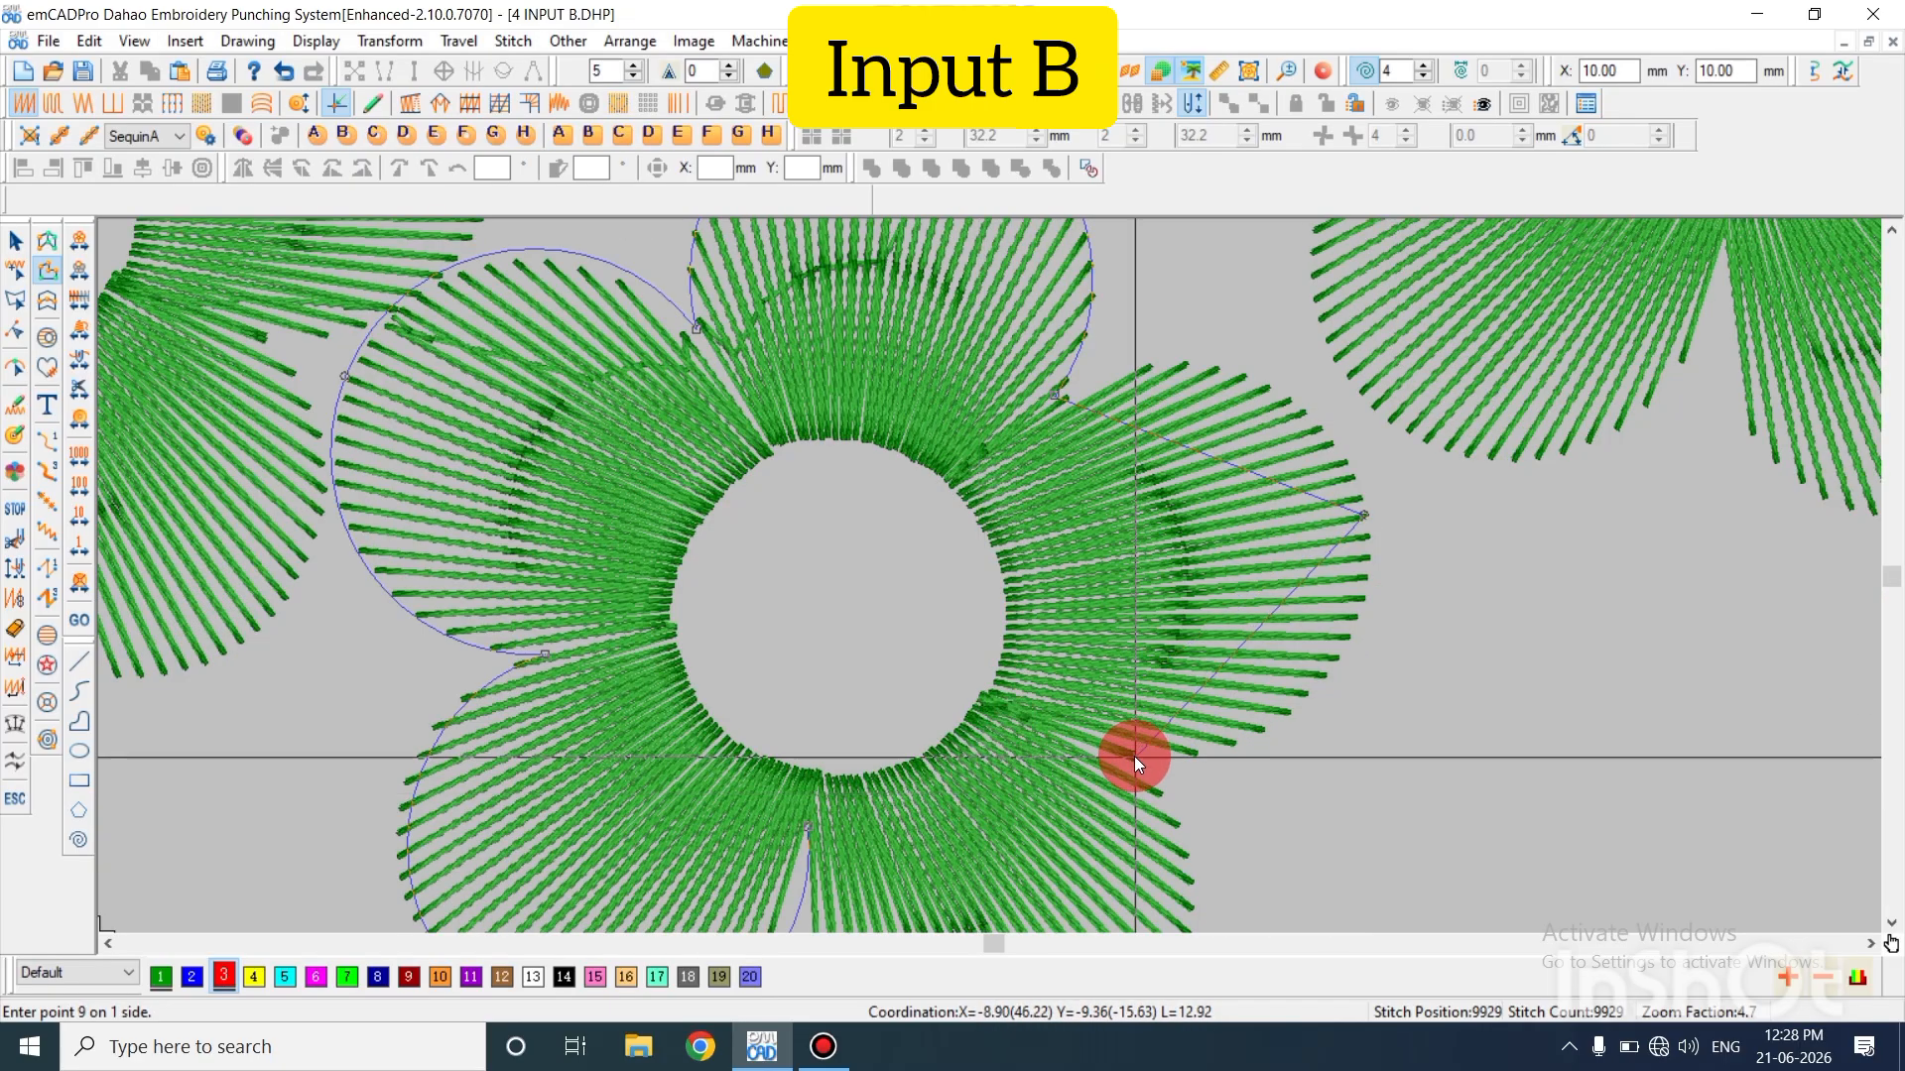
left_click(1134, 756)
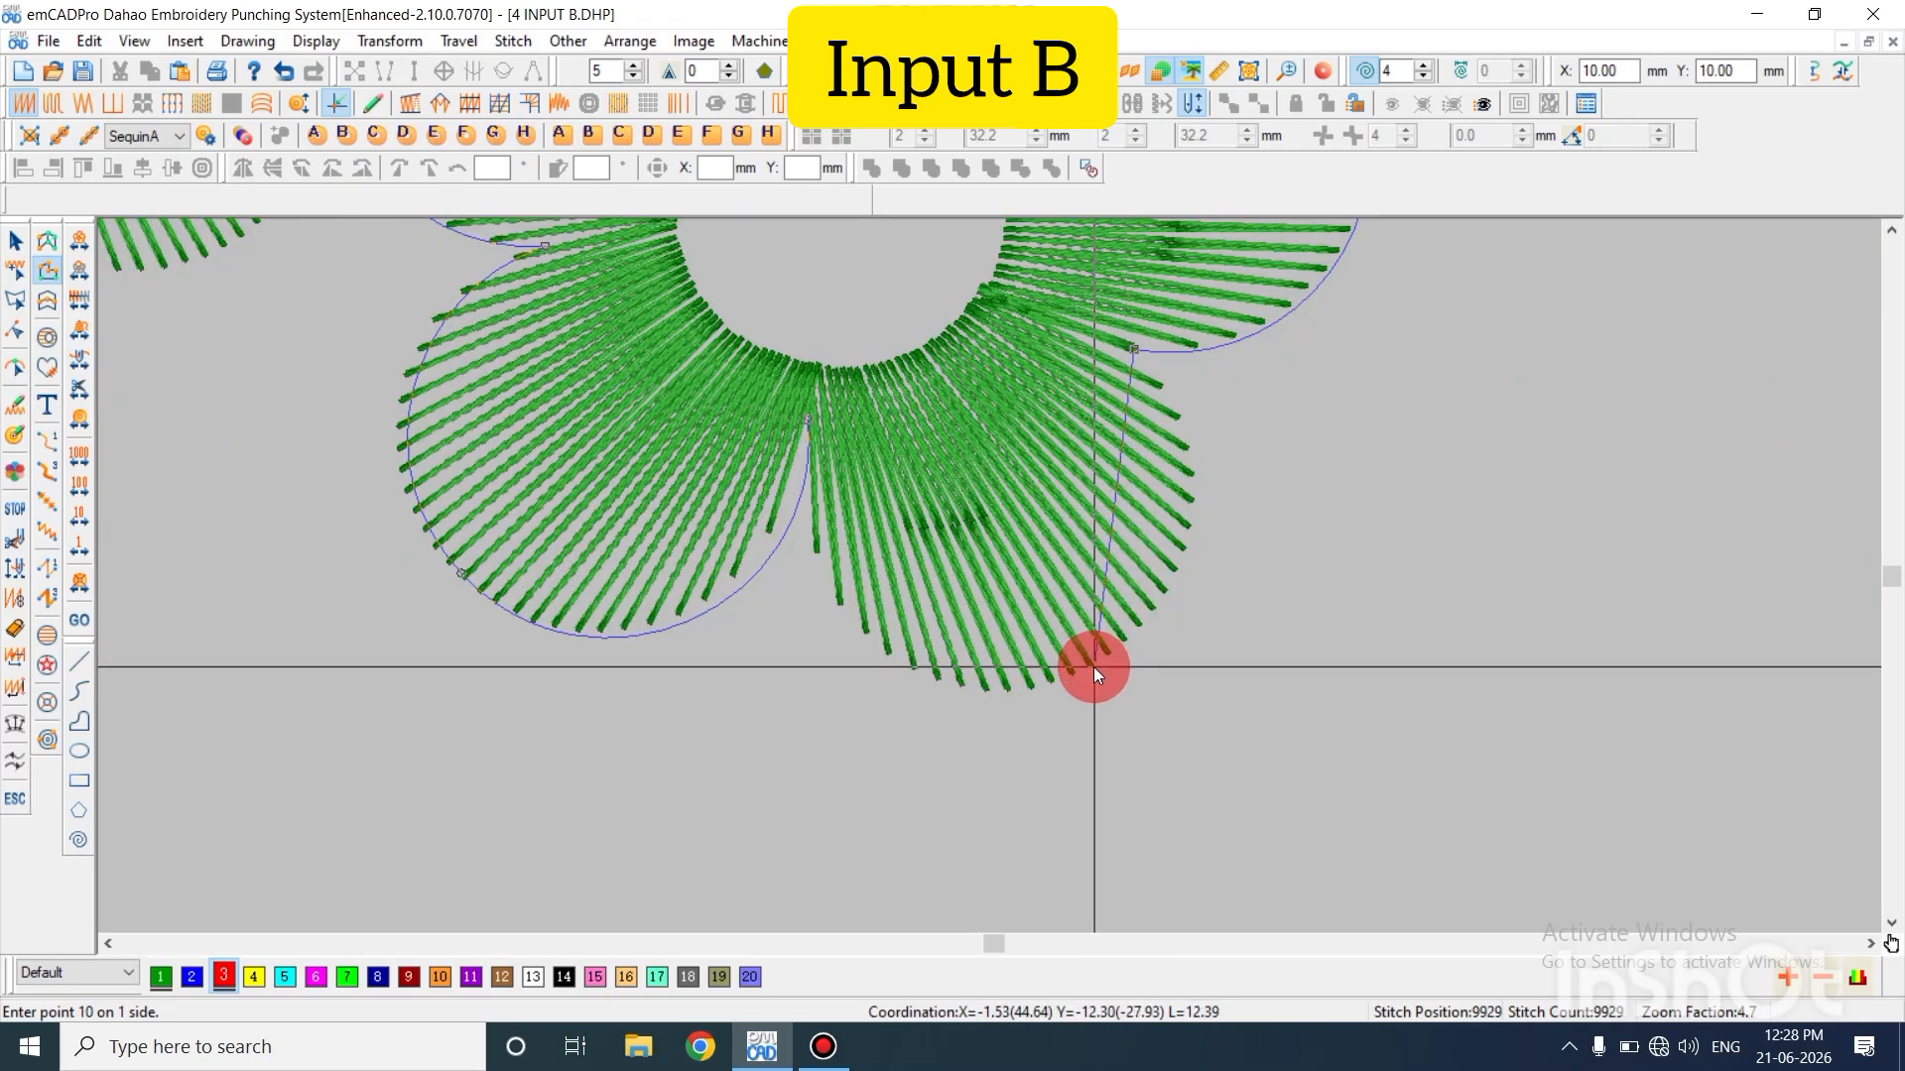
left_click(1093, 667)
left_click(811, 426)
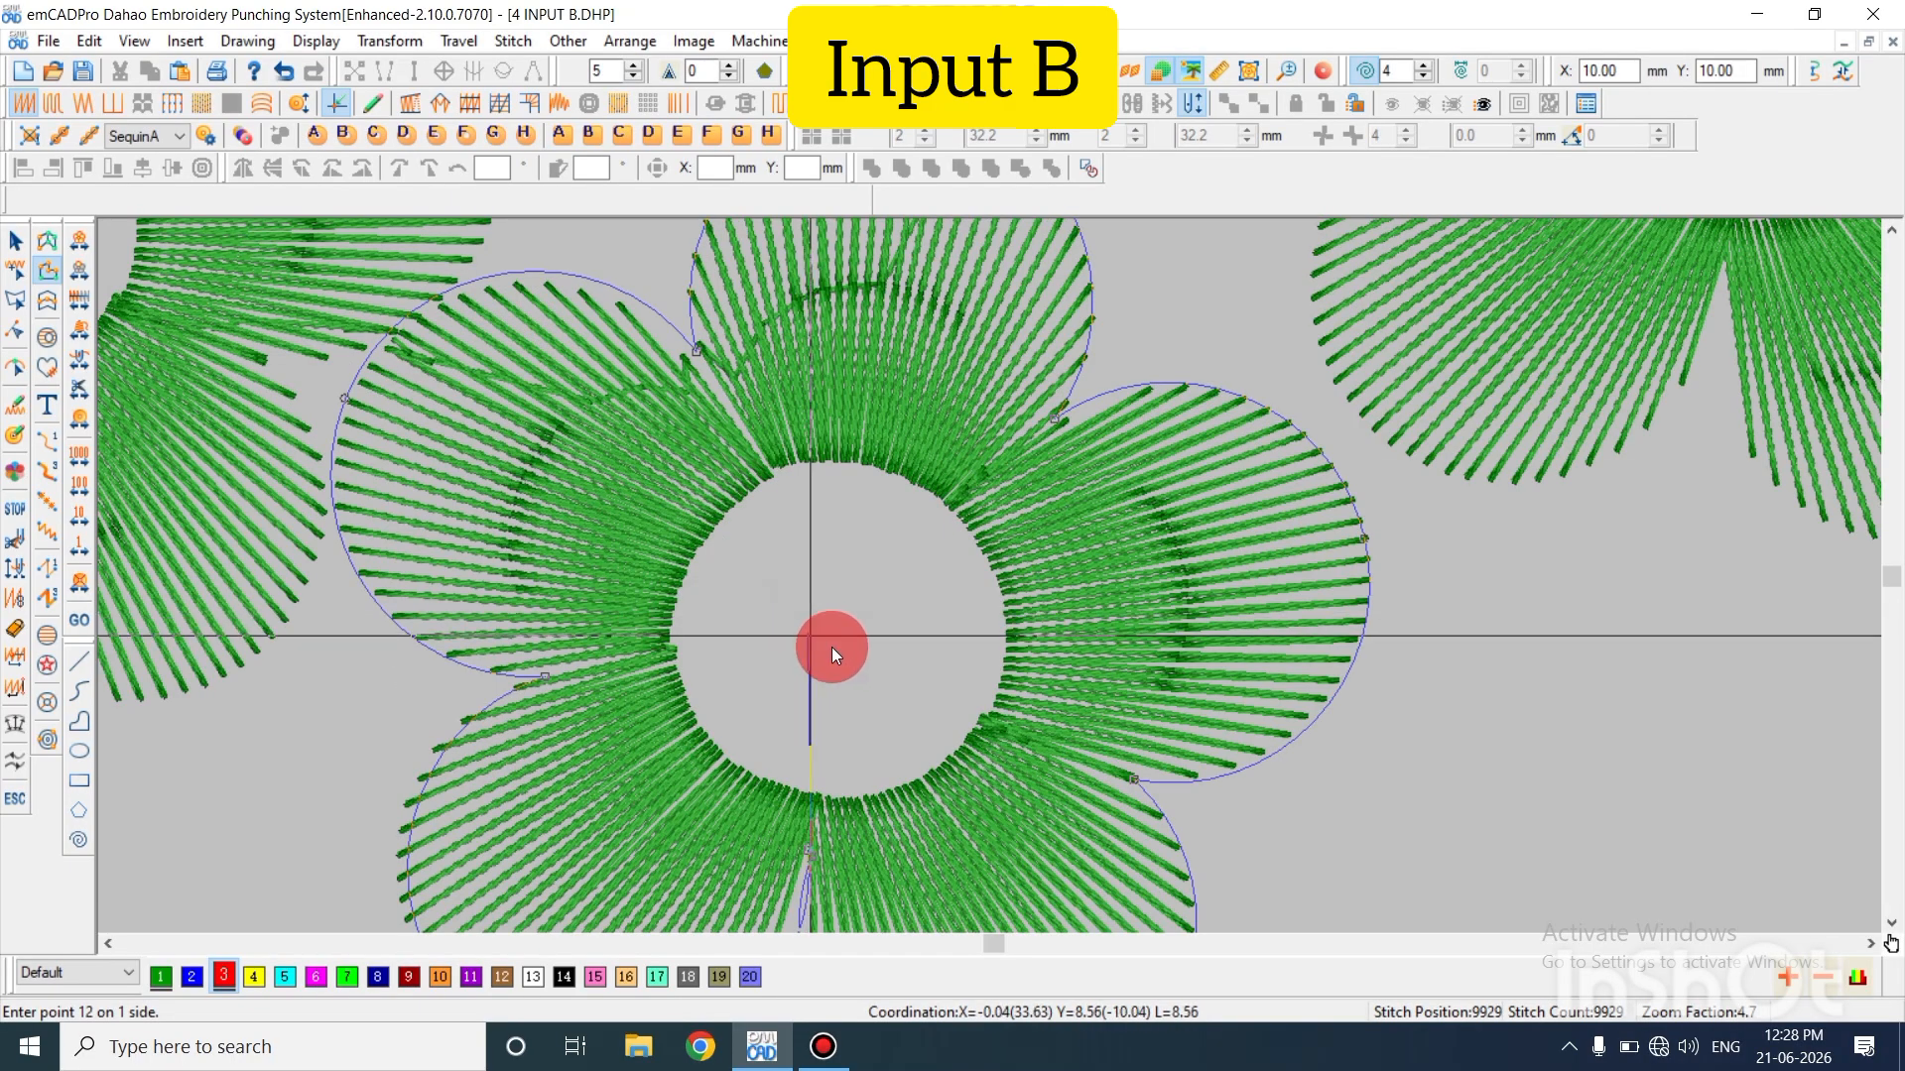
key("Return")
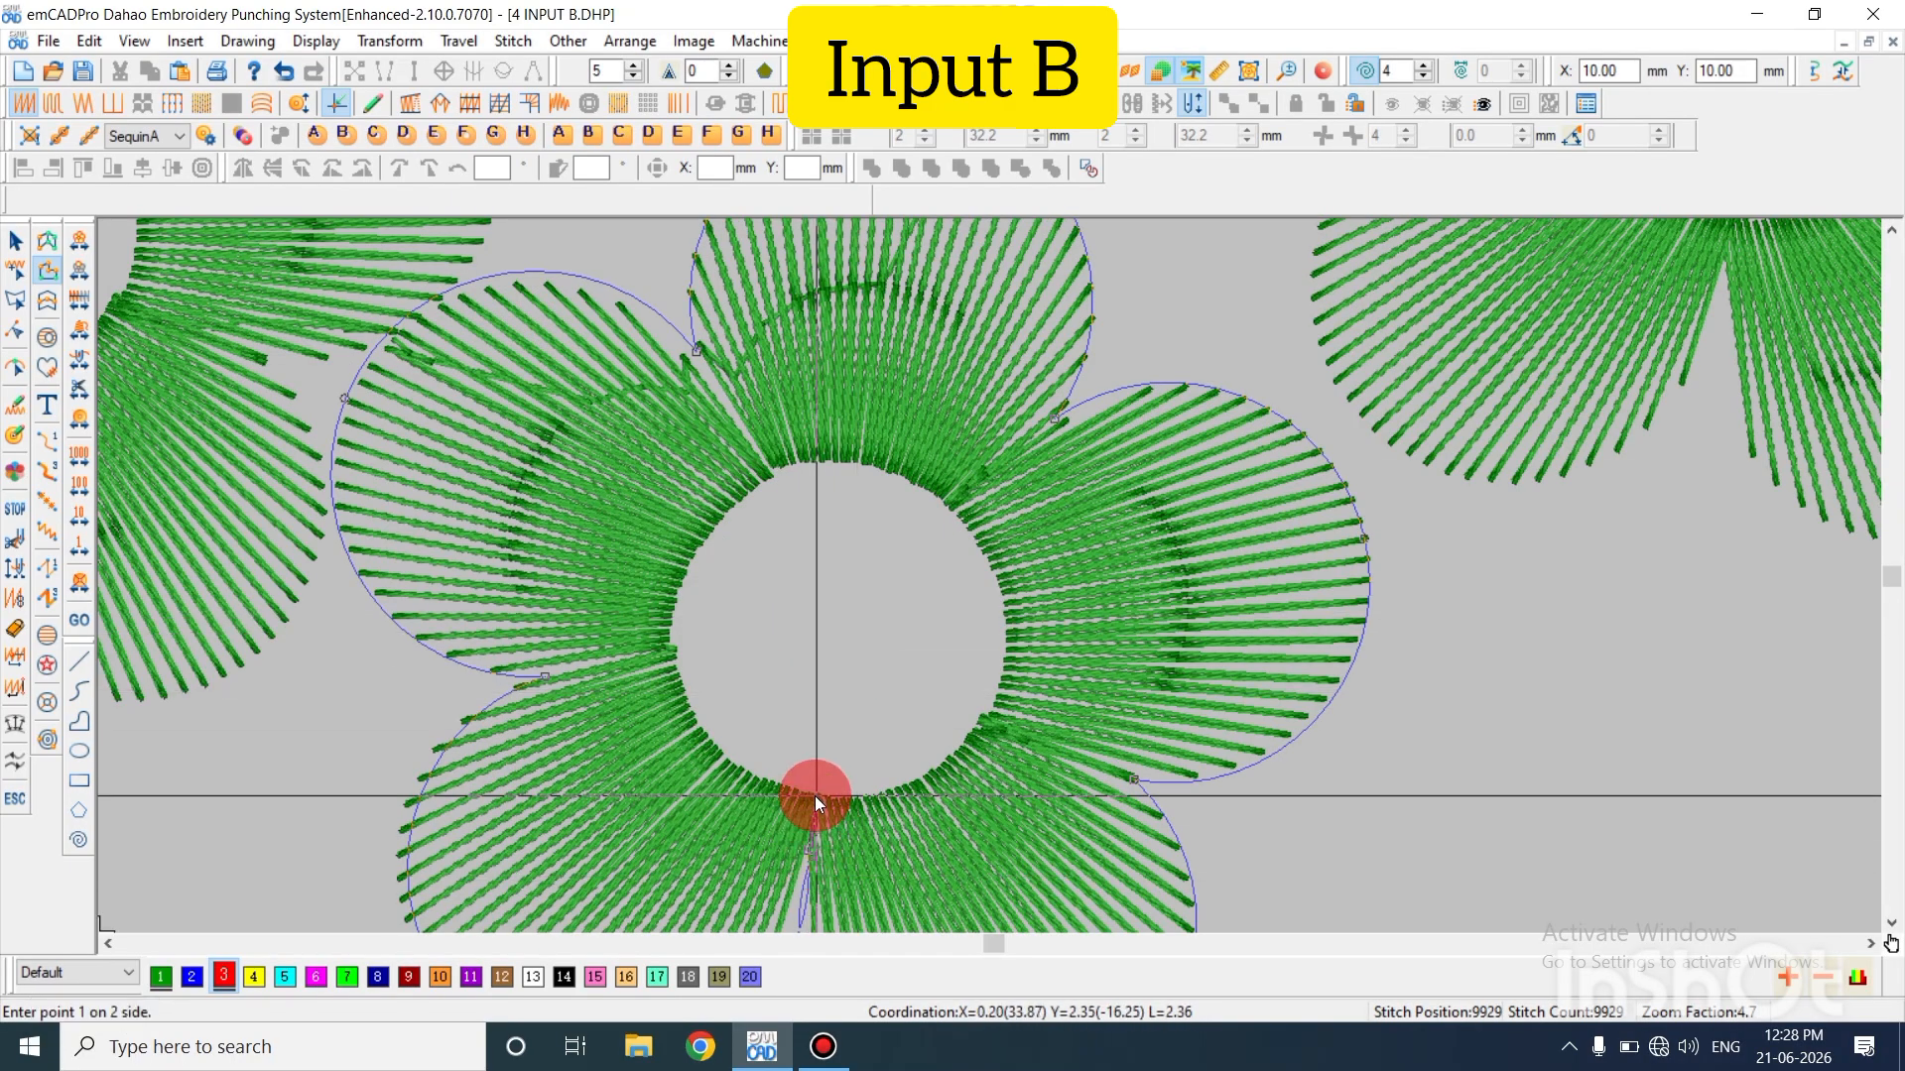
Trace the second side around the flower's center hole back to its start and generate the stitches for the flower, about 40 mm wide
left_click(818, 806)
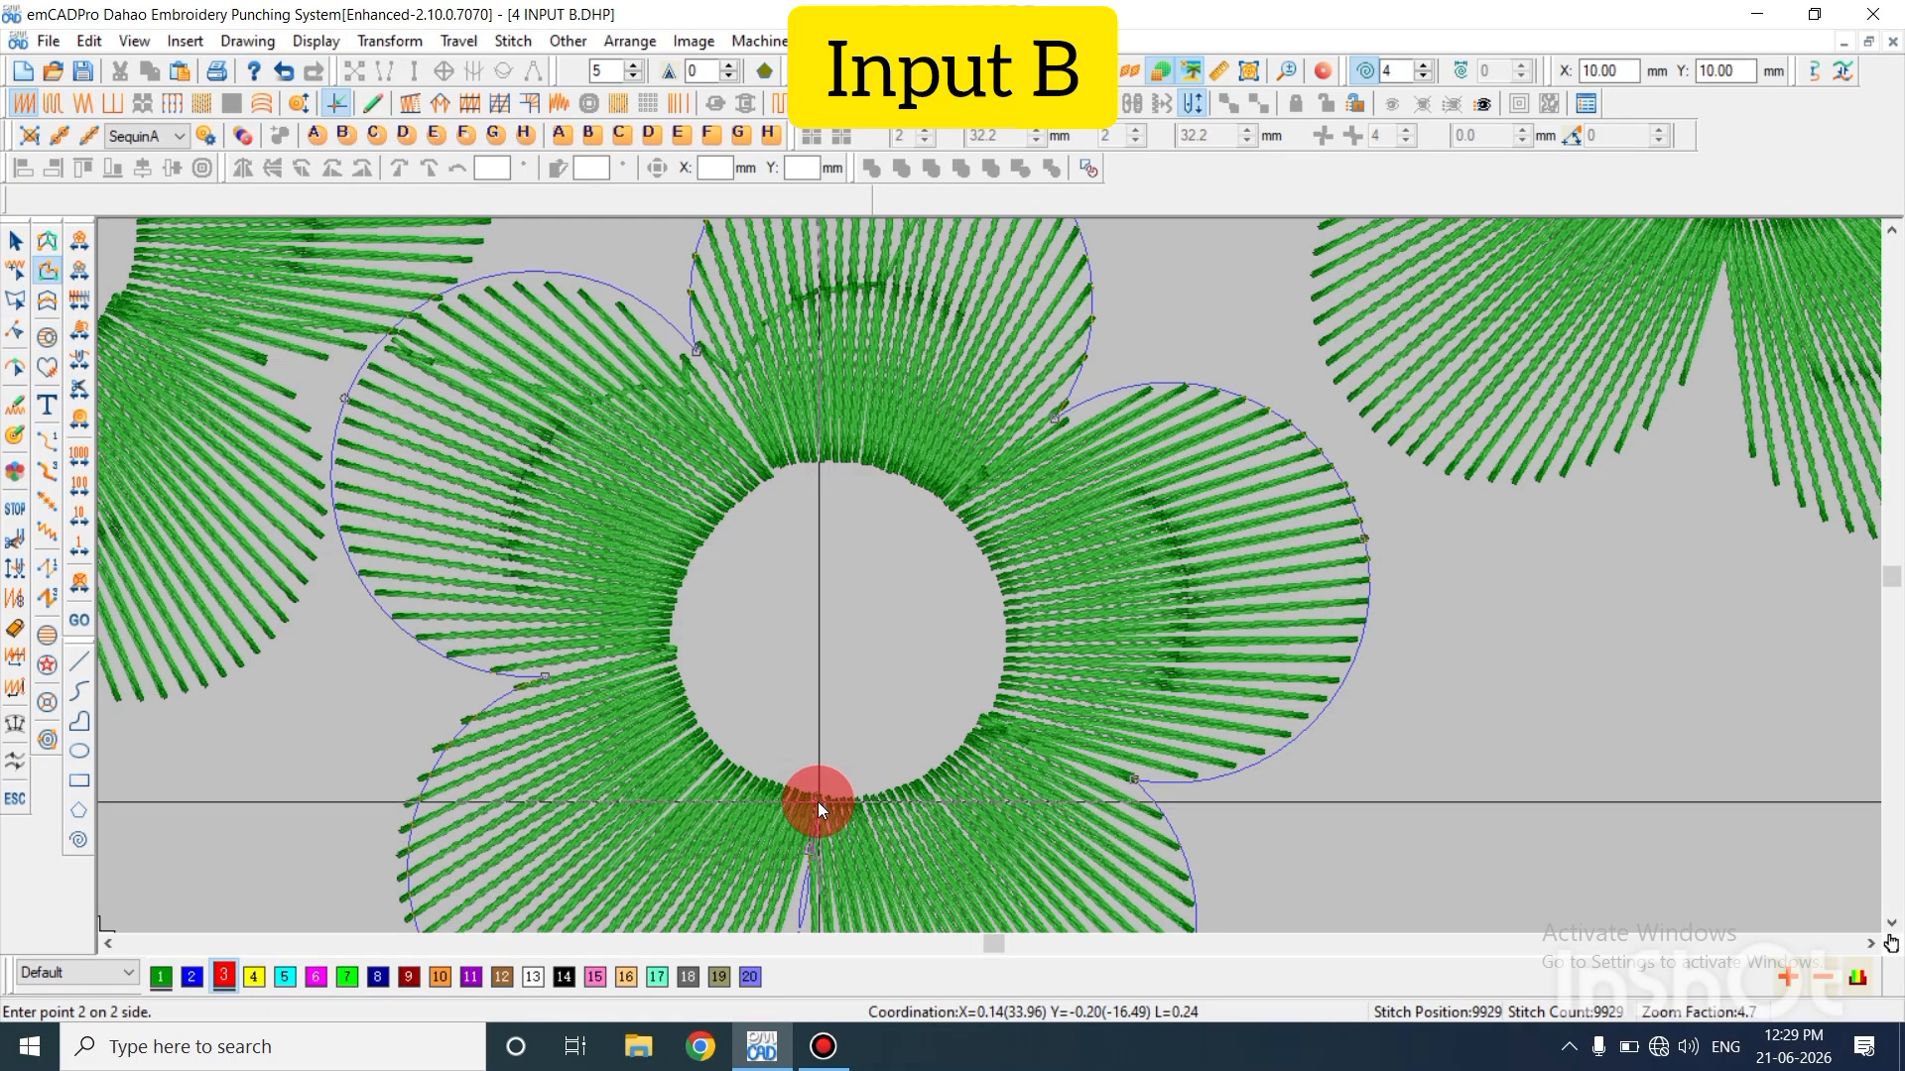
left_click(683, 579)
left_click(885, 464)
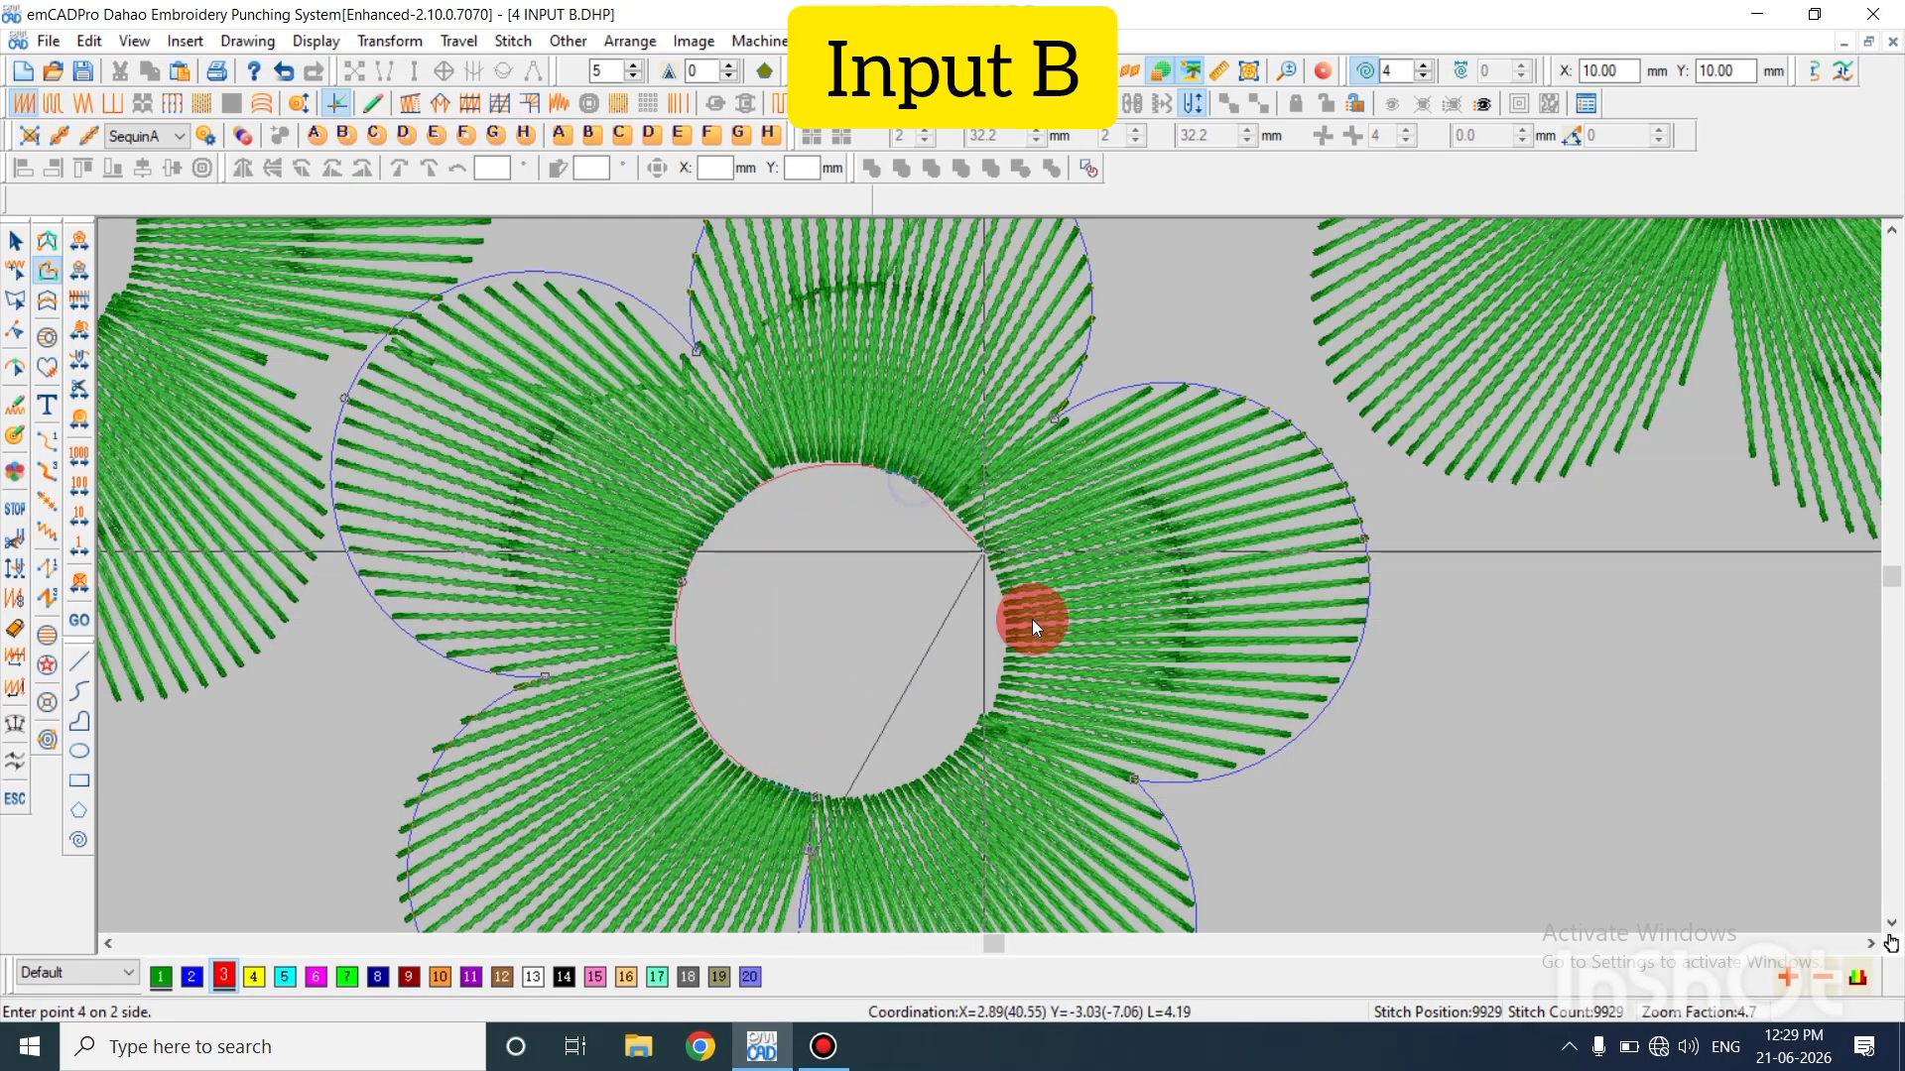
left_click(994, 710)
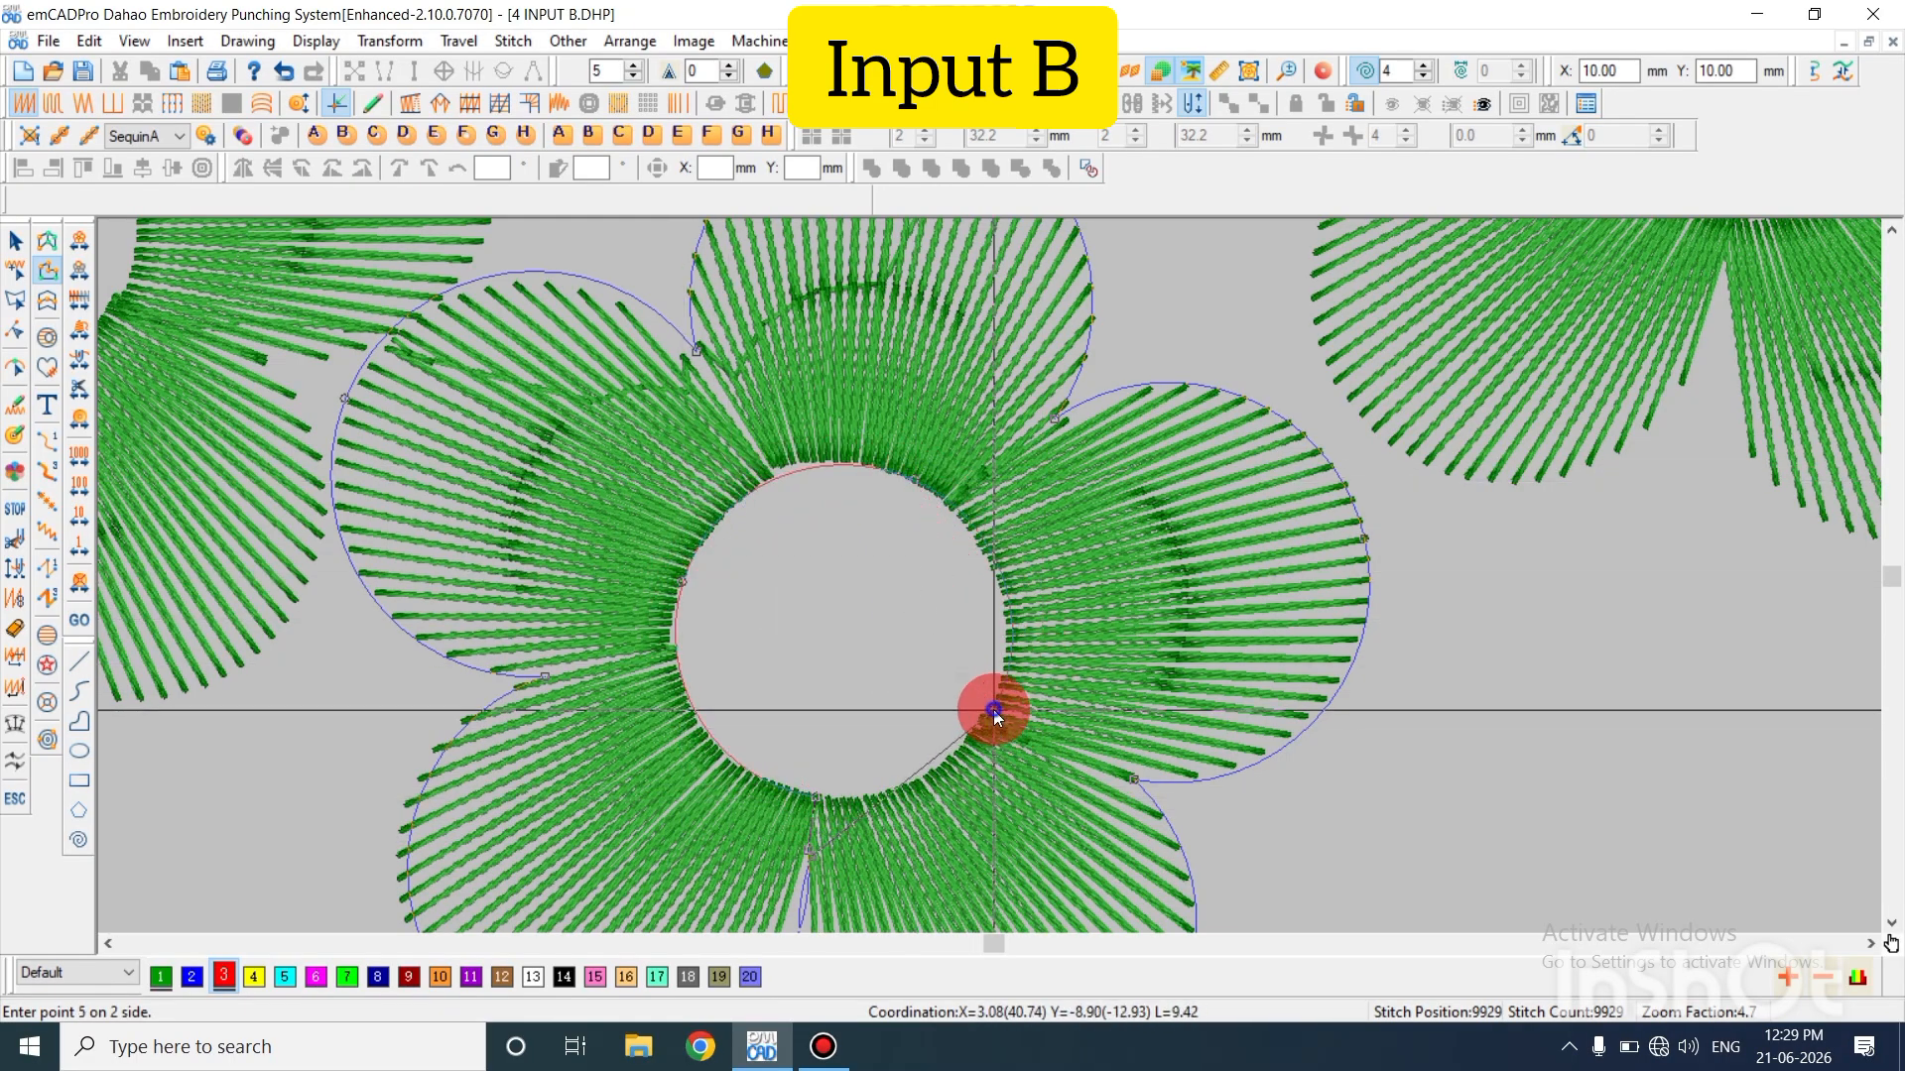
left_click(817, 801)
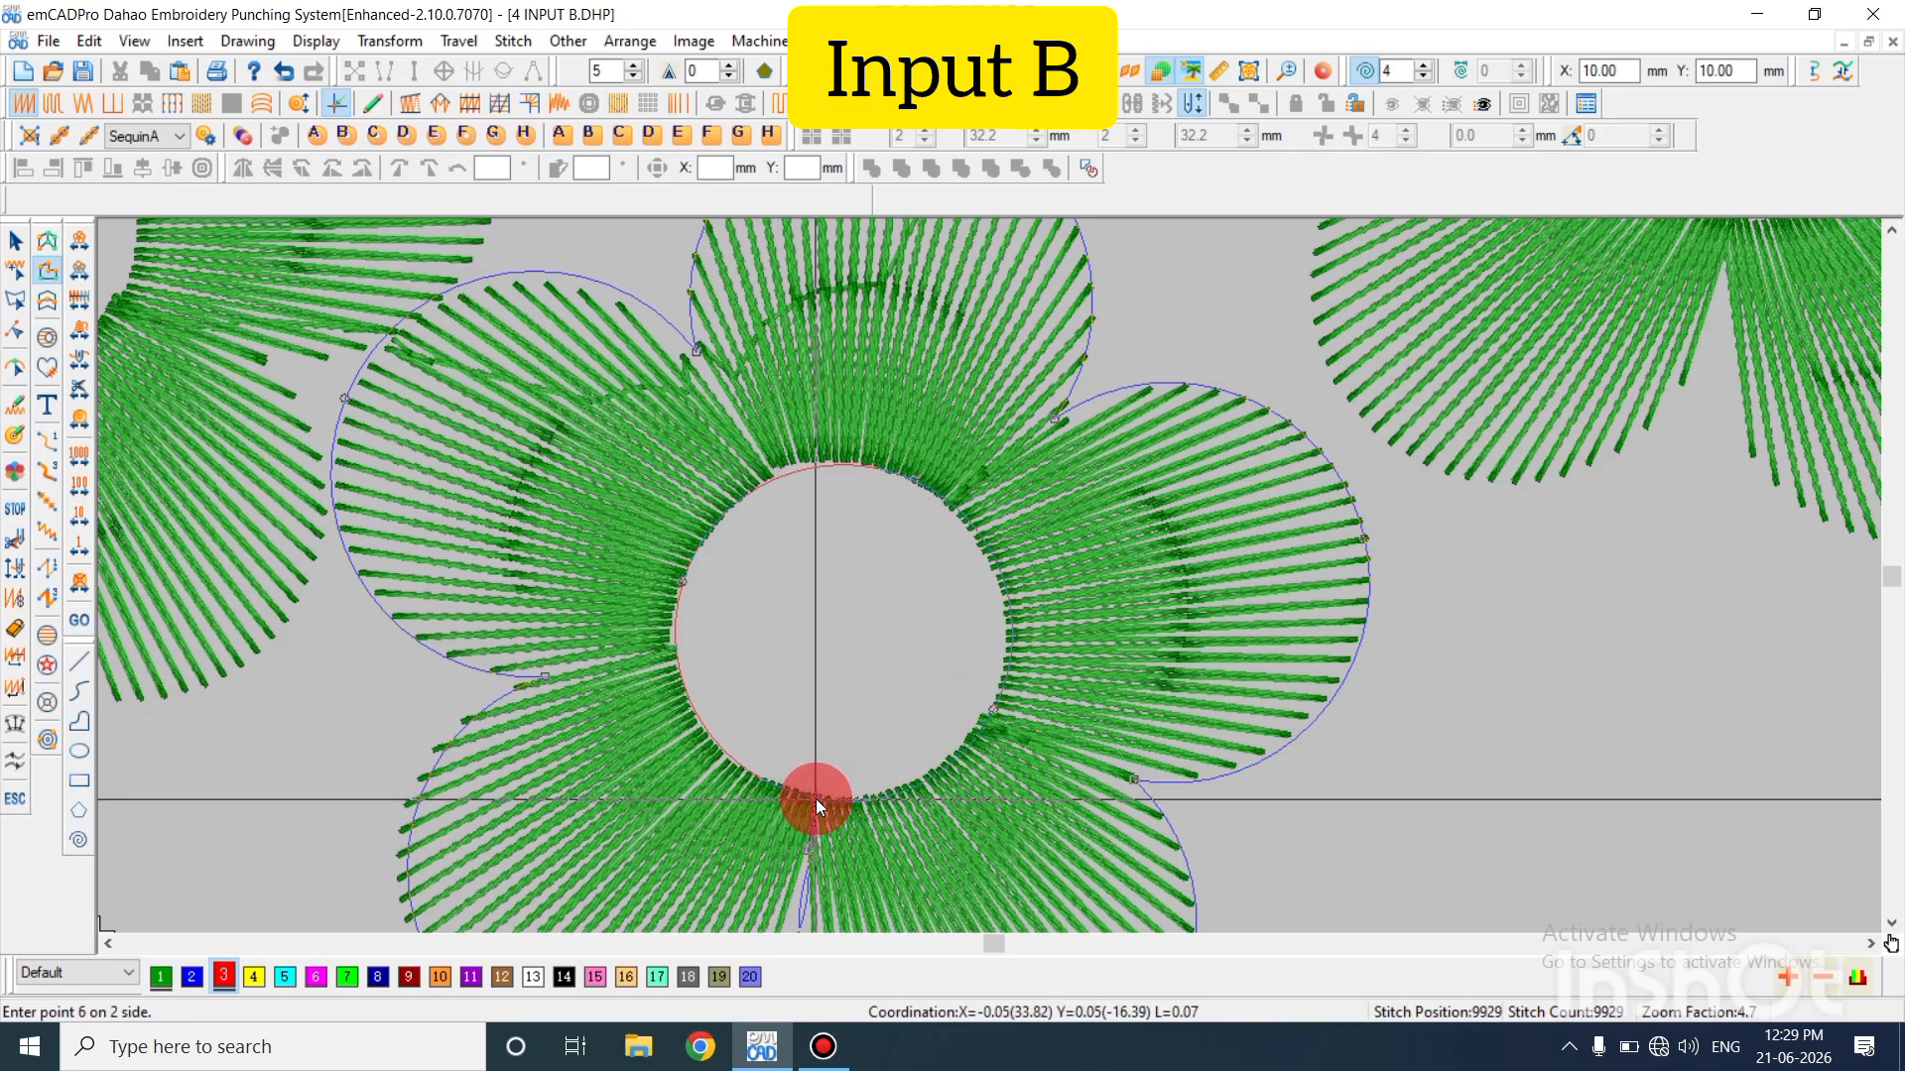
key("Return")
key("Escape")
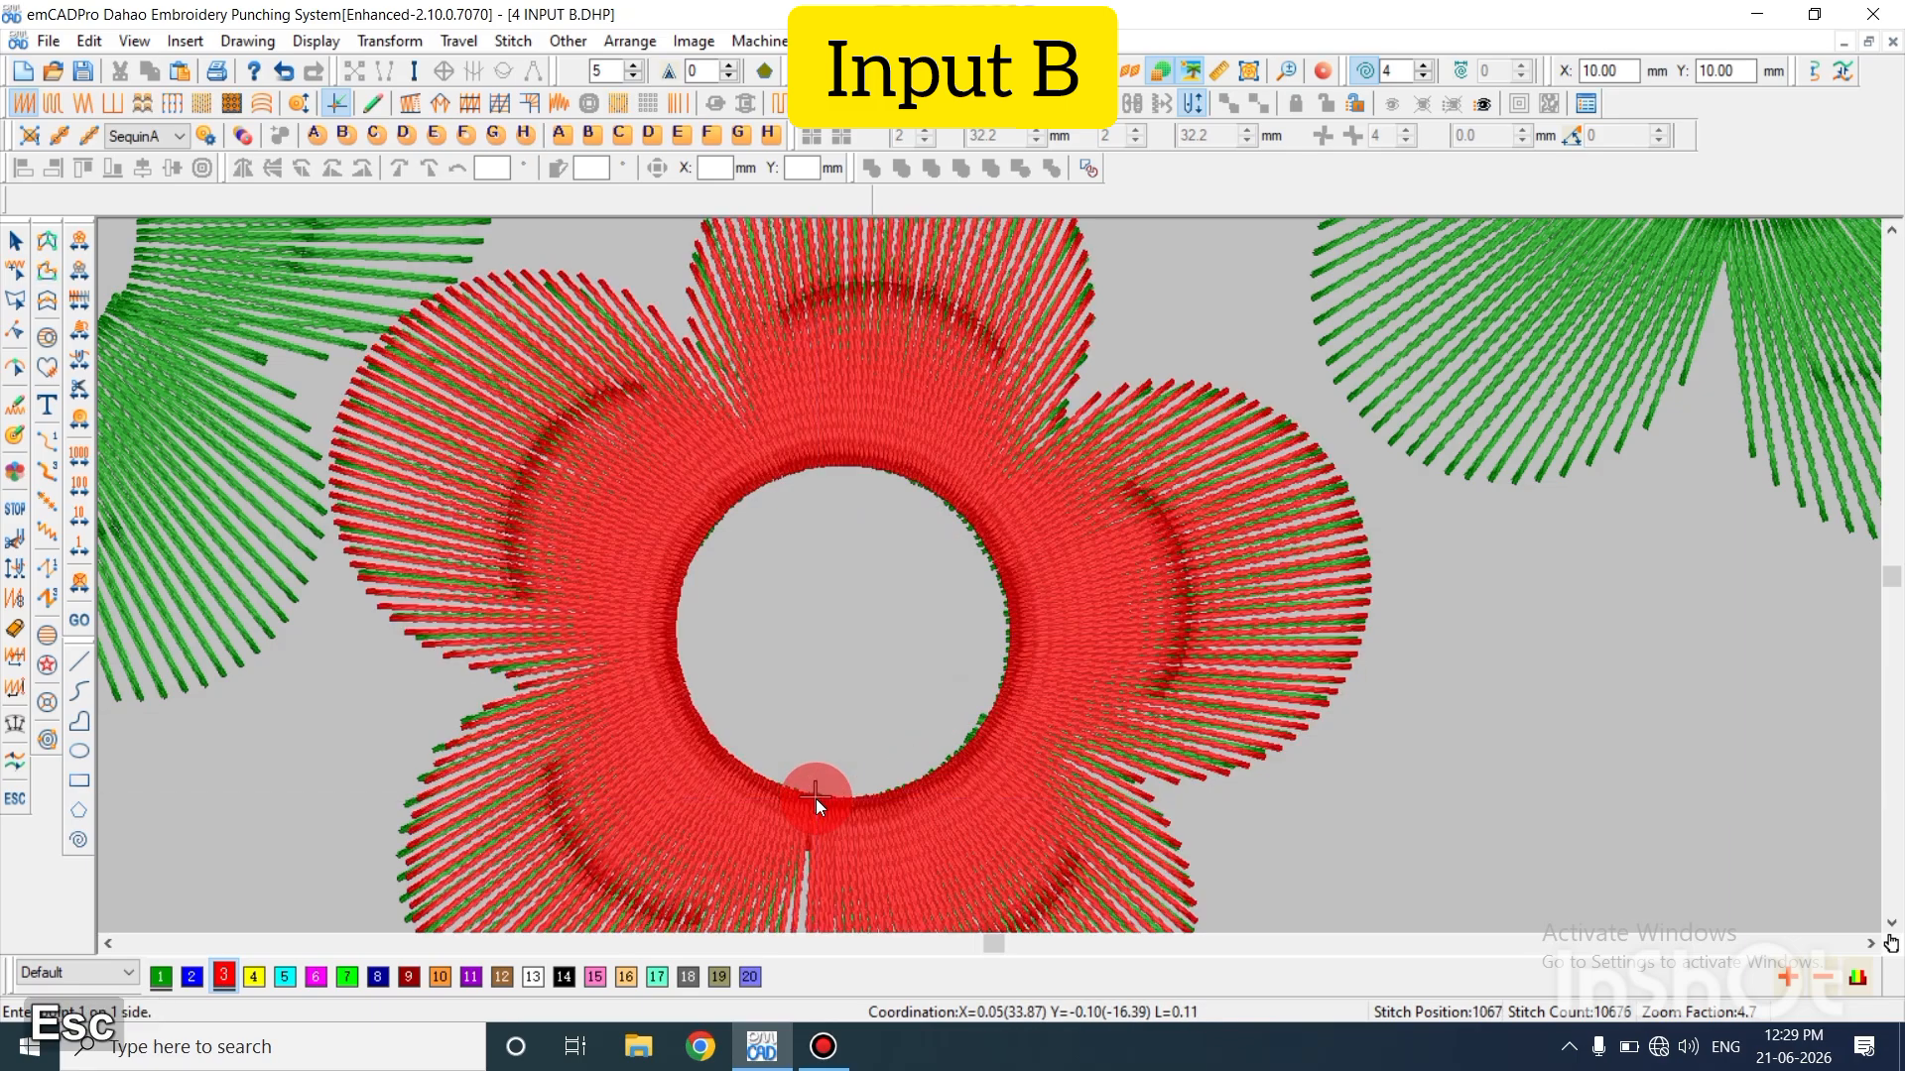
Examine the new red flower's stitching close up and beside the neighbouring flowers
key("shift+z")
key("Escape")
key("shift+z")
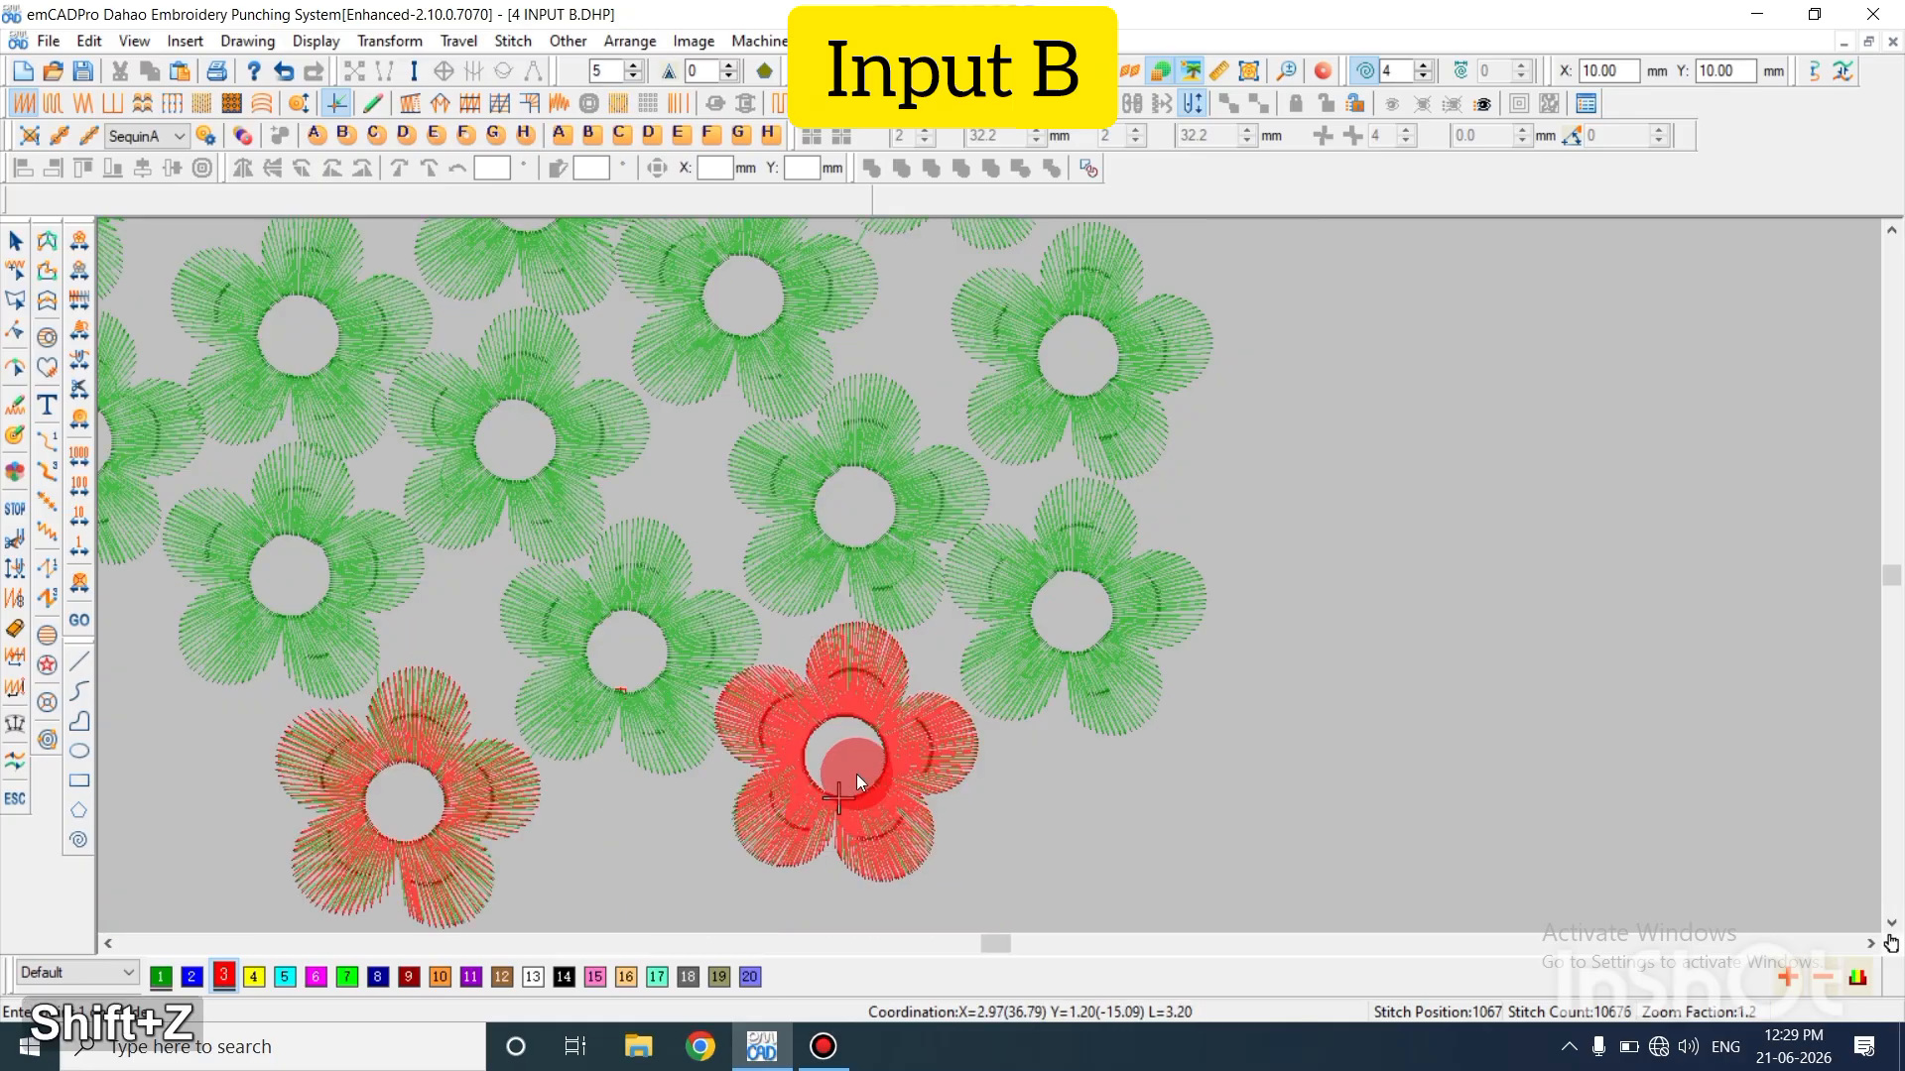
key("z")
key("Escape")
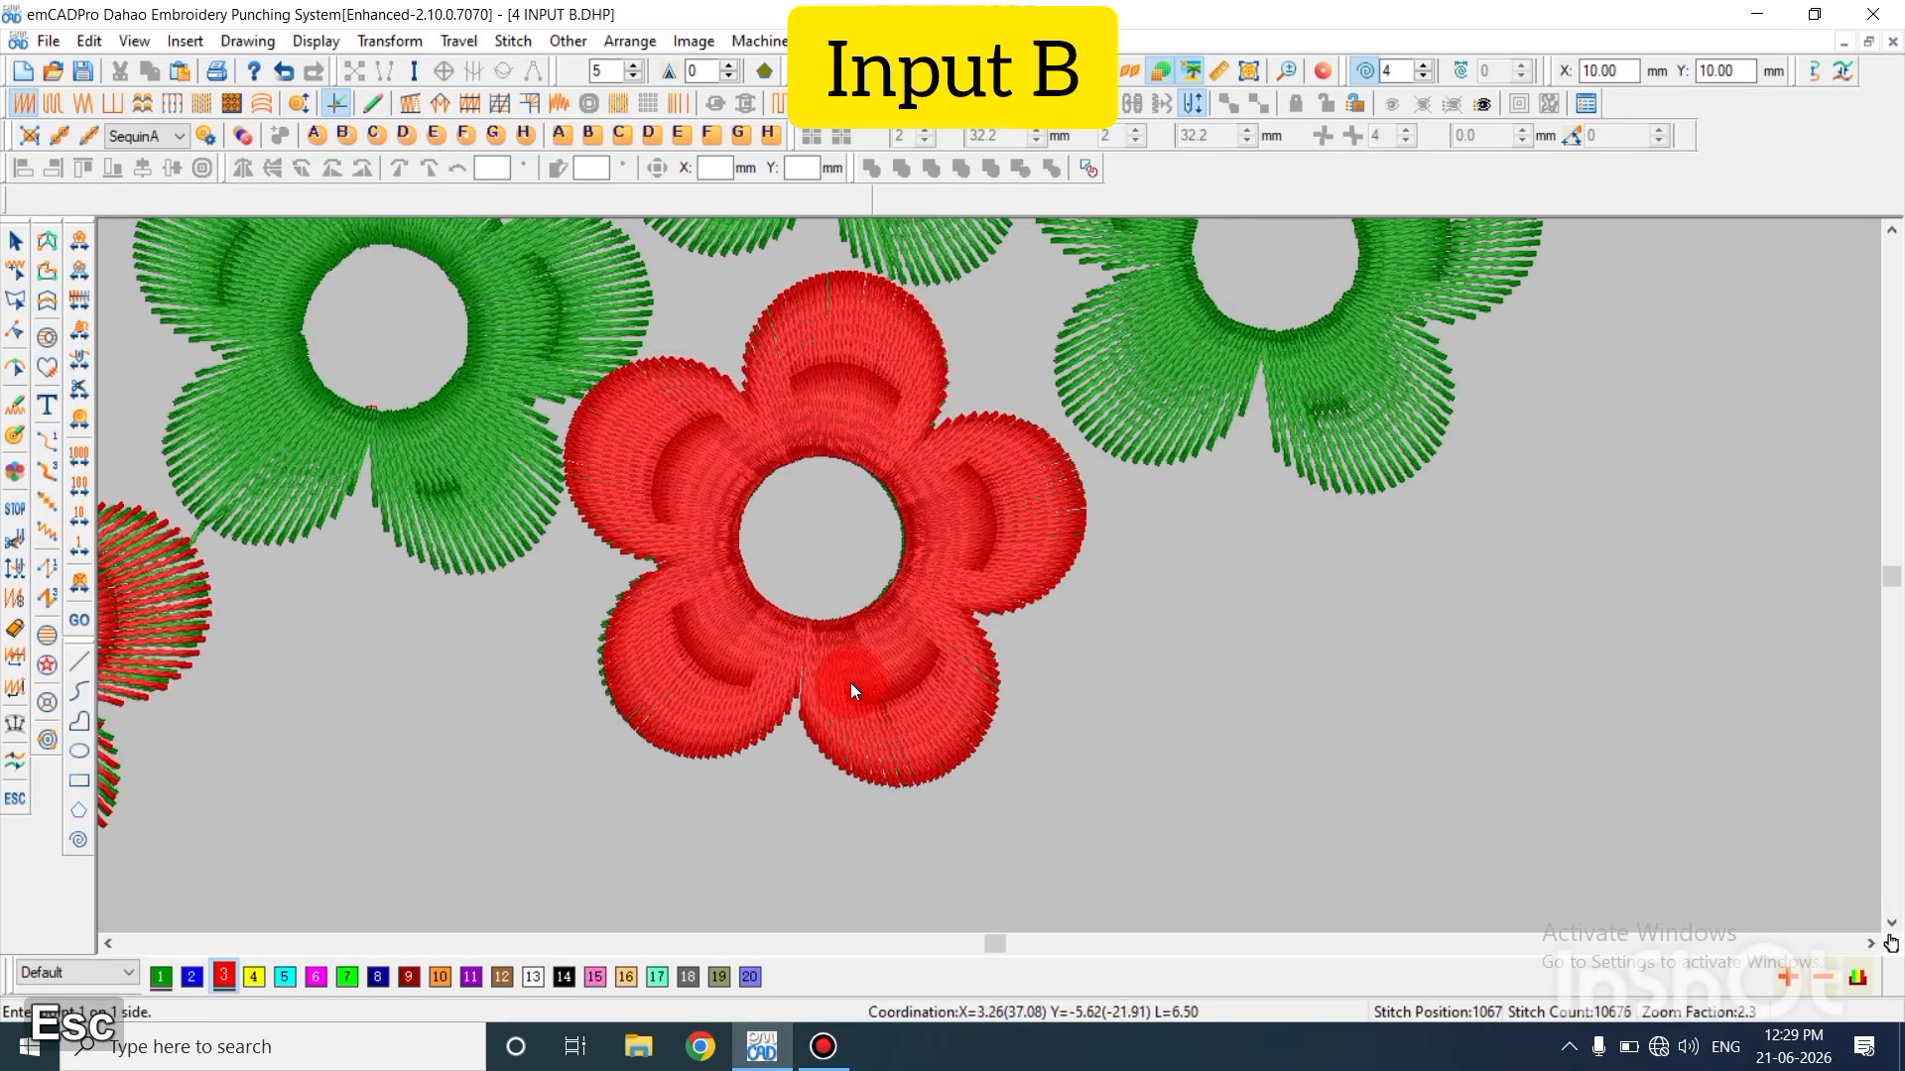
key("shift+z")
key("Escape")
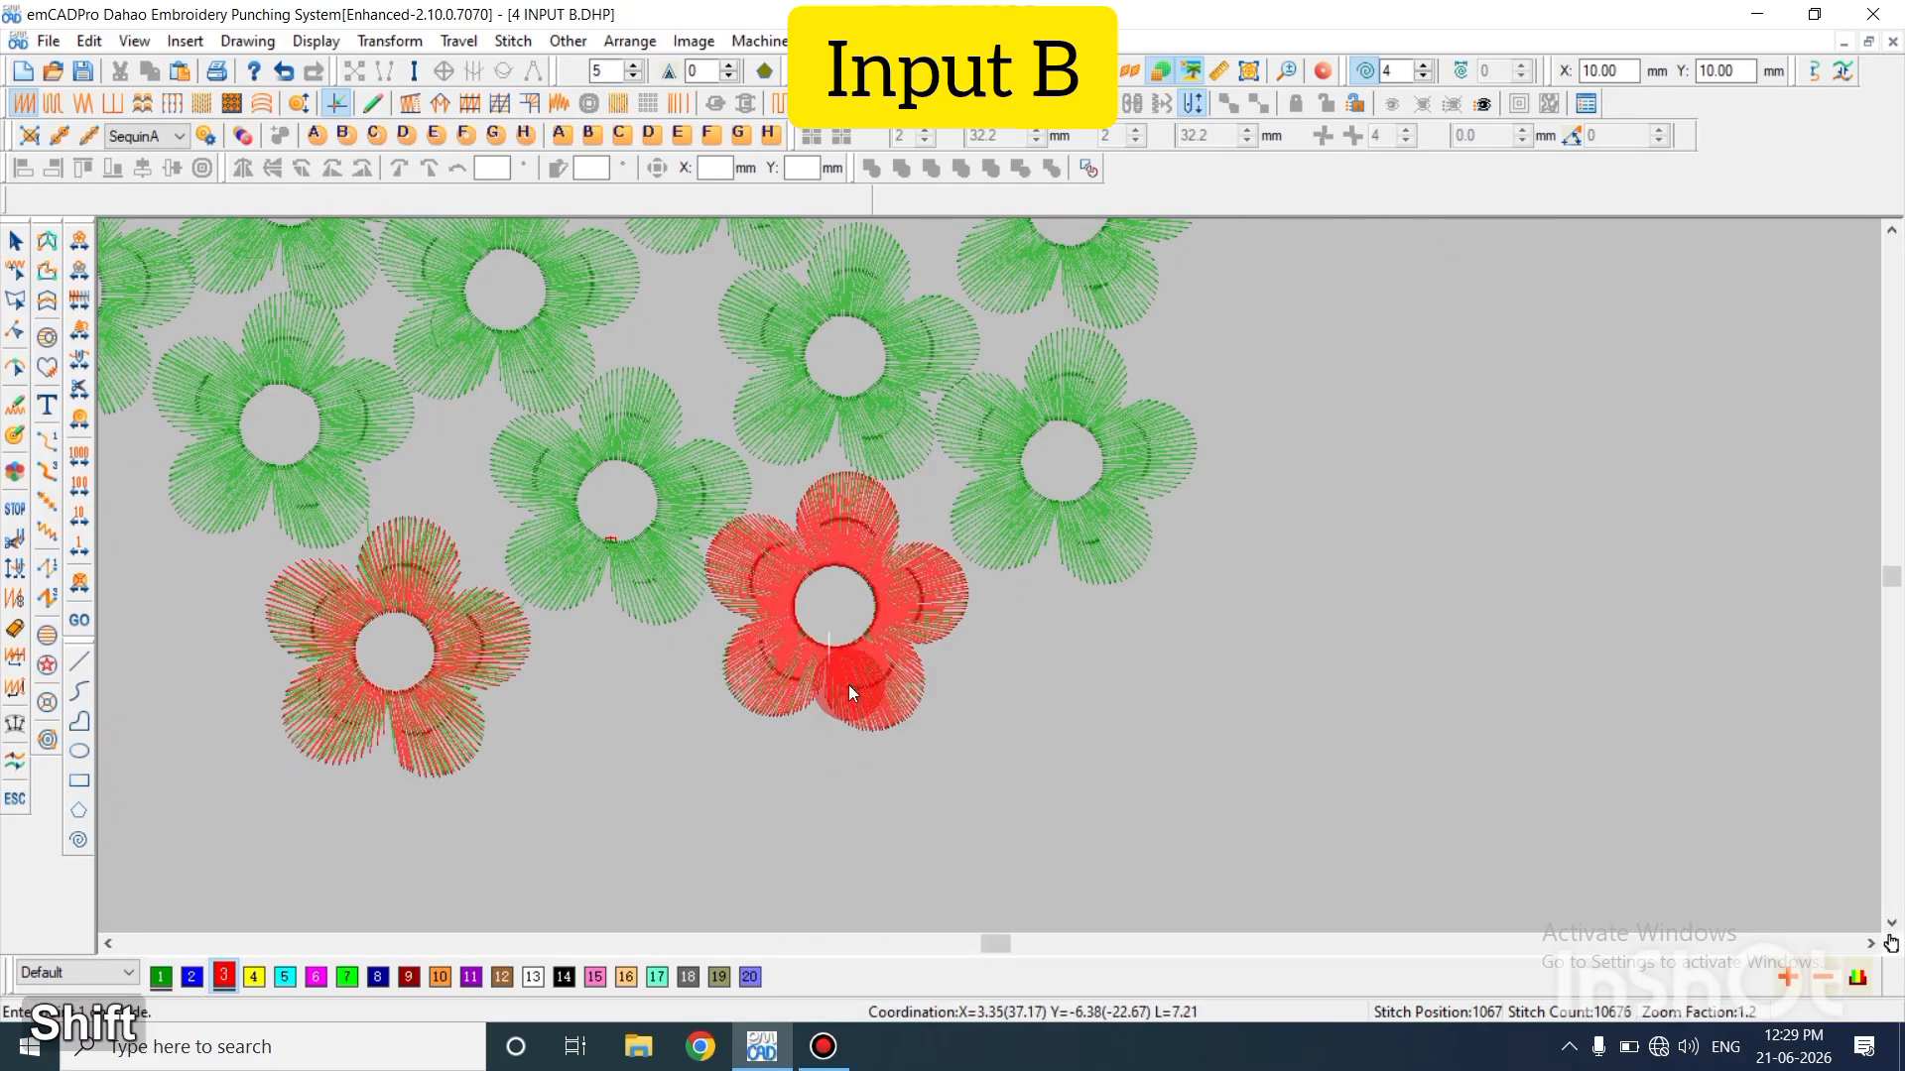
Set the new red flower's satin stitch distance to 1 mm
key("z")
double_click(836, 661)
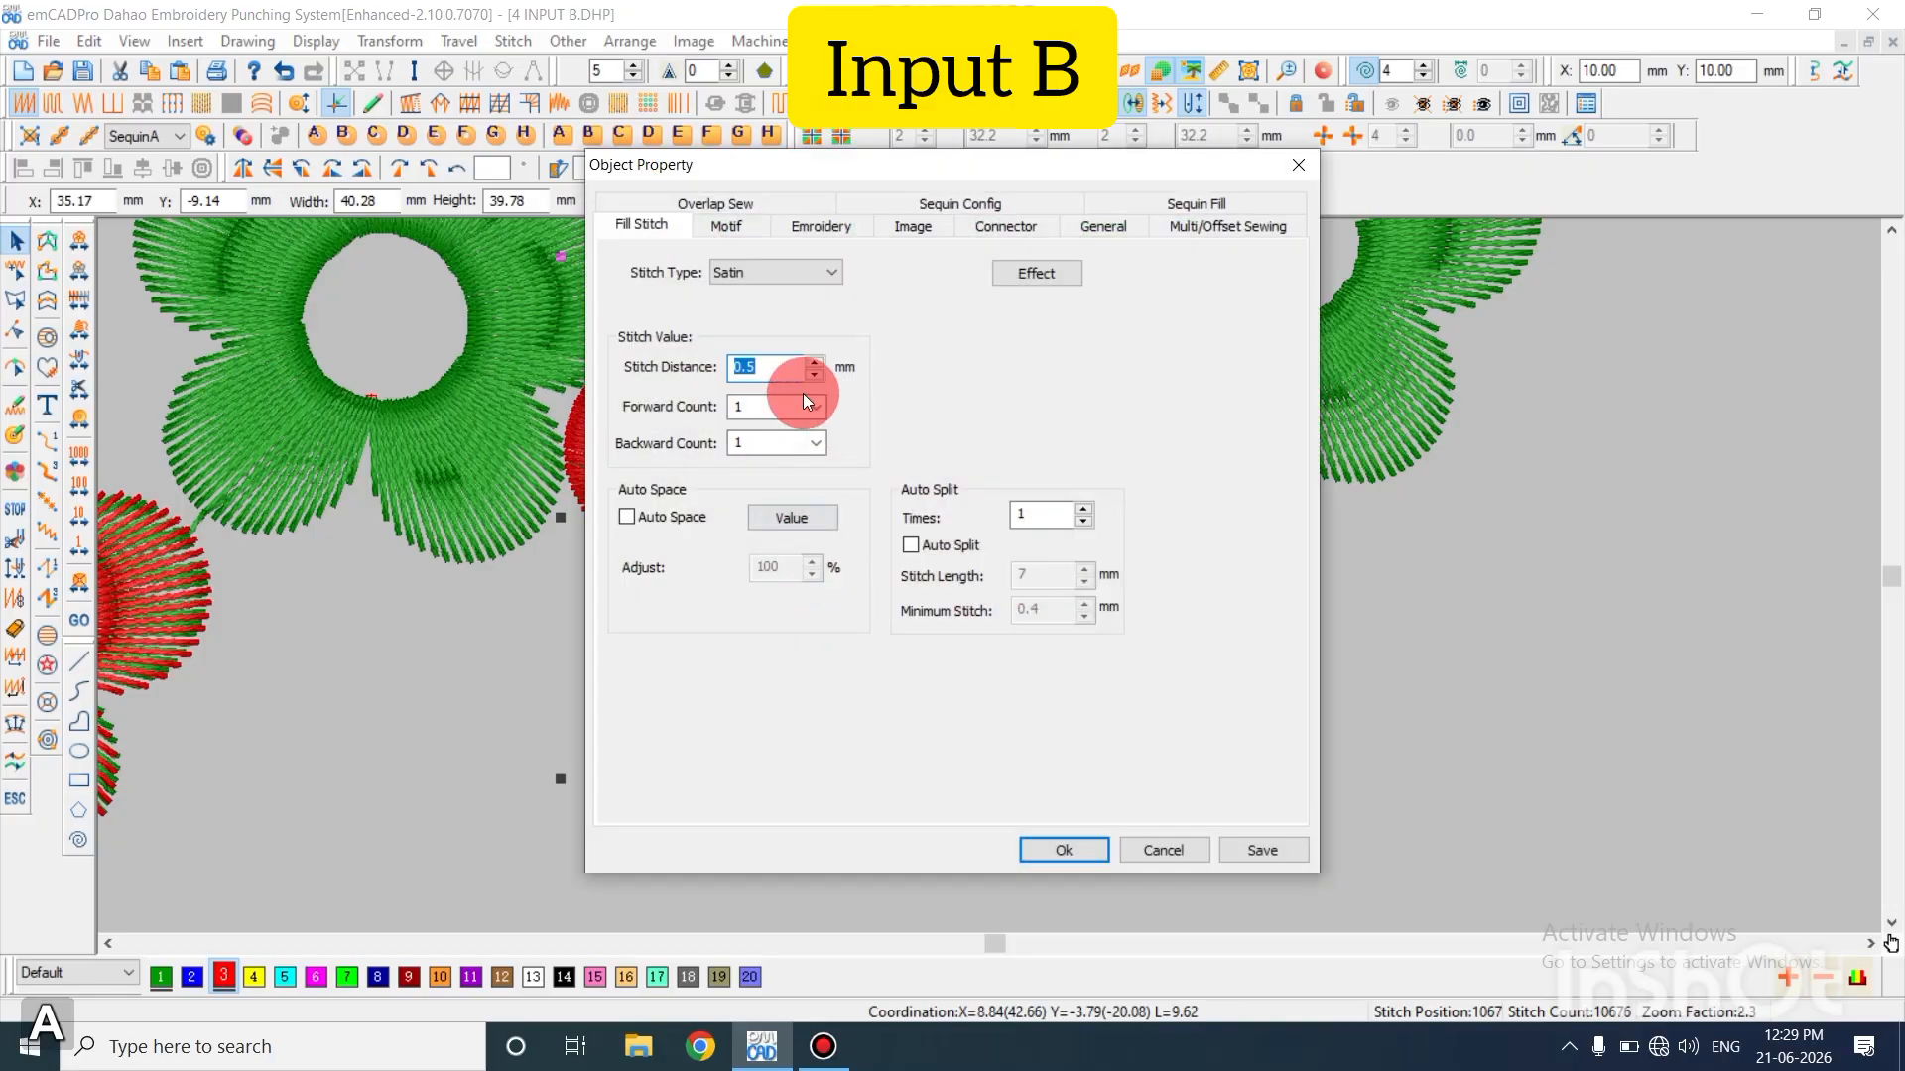
left_click(794, 375)
left_click_drag(664, 372, 589, 371)
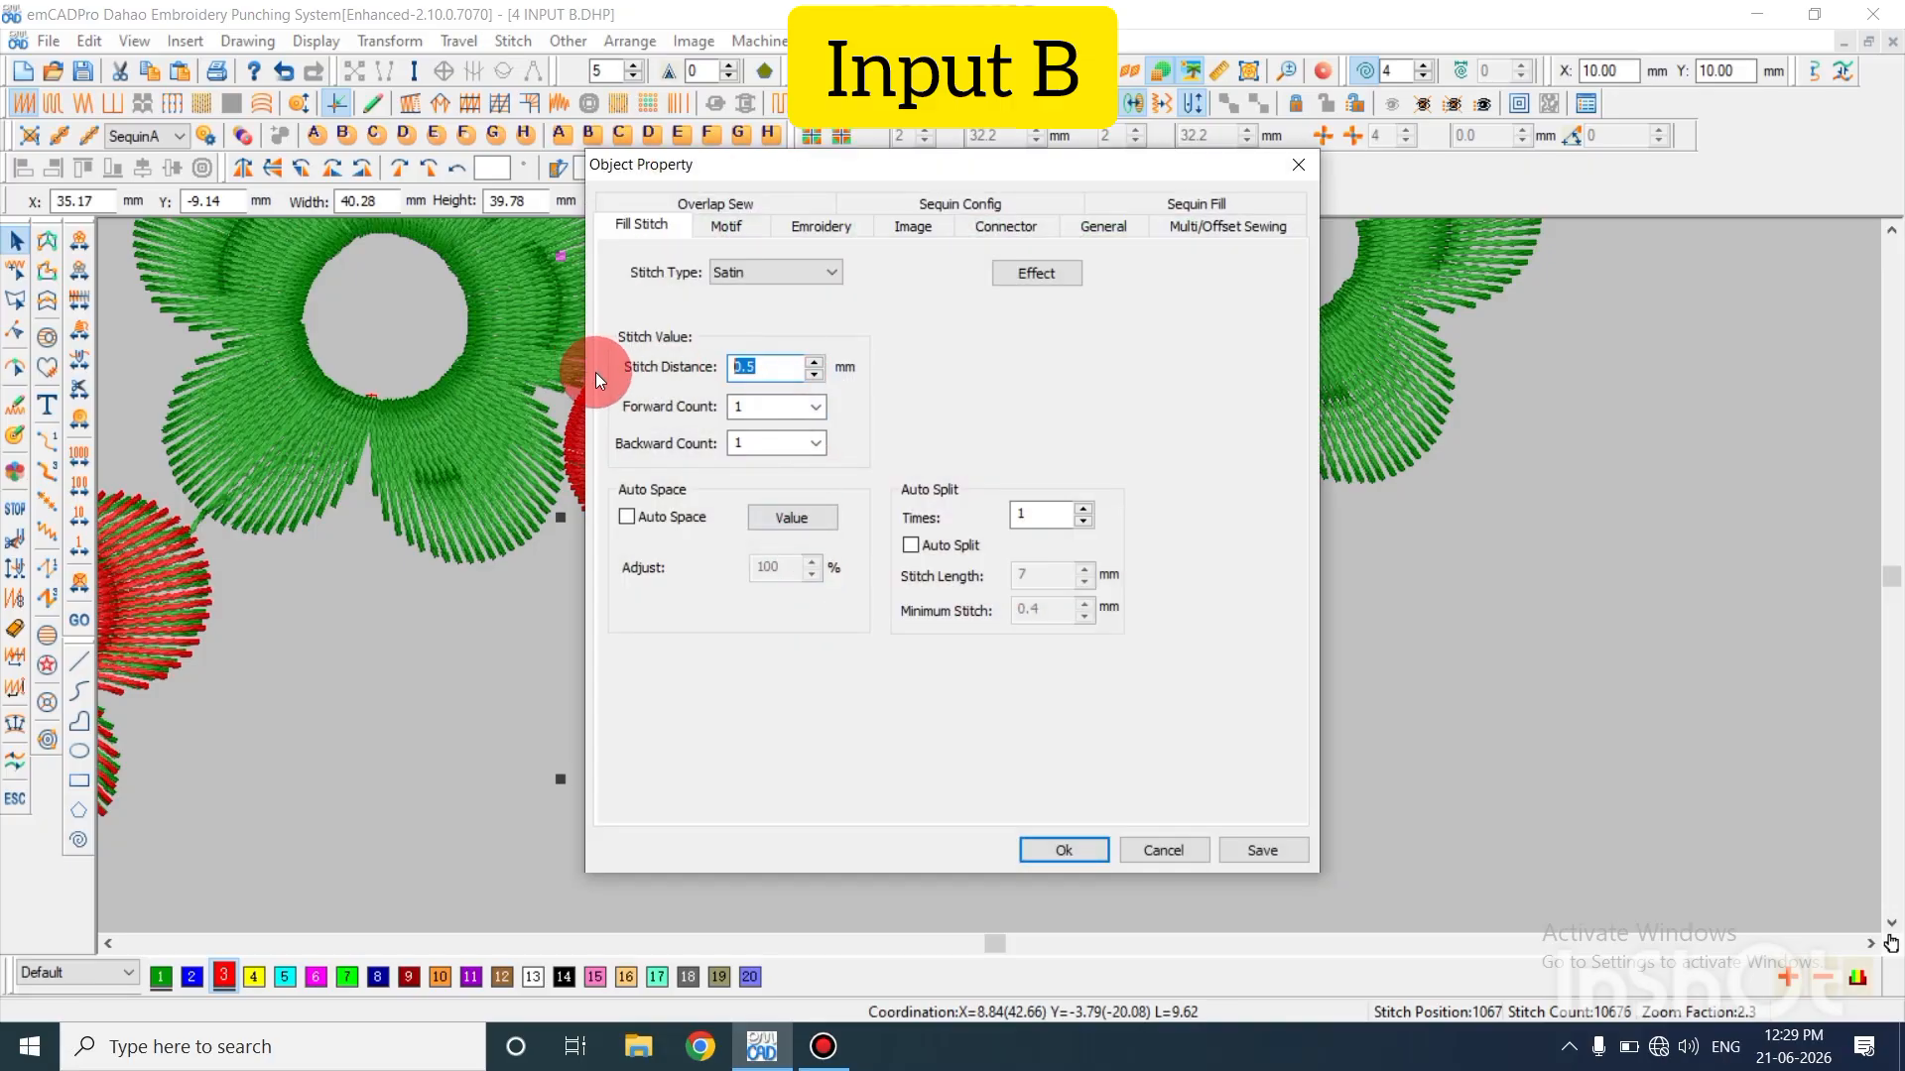
type("1")
key("Return")
key("Escape")
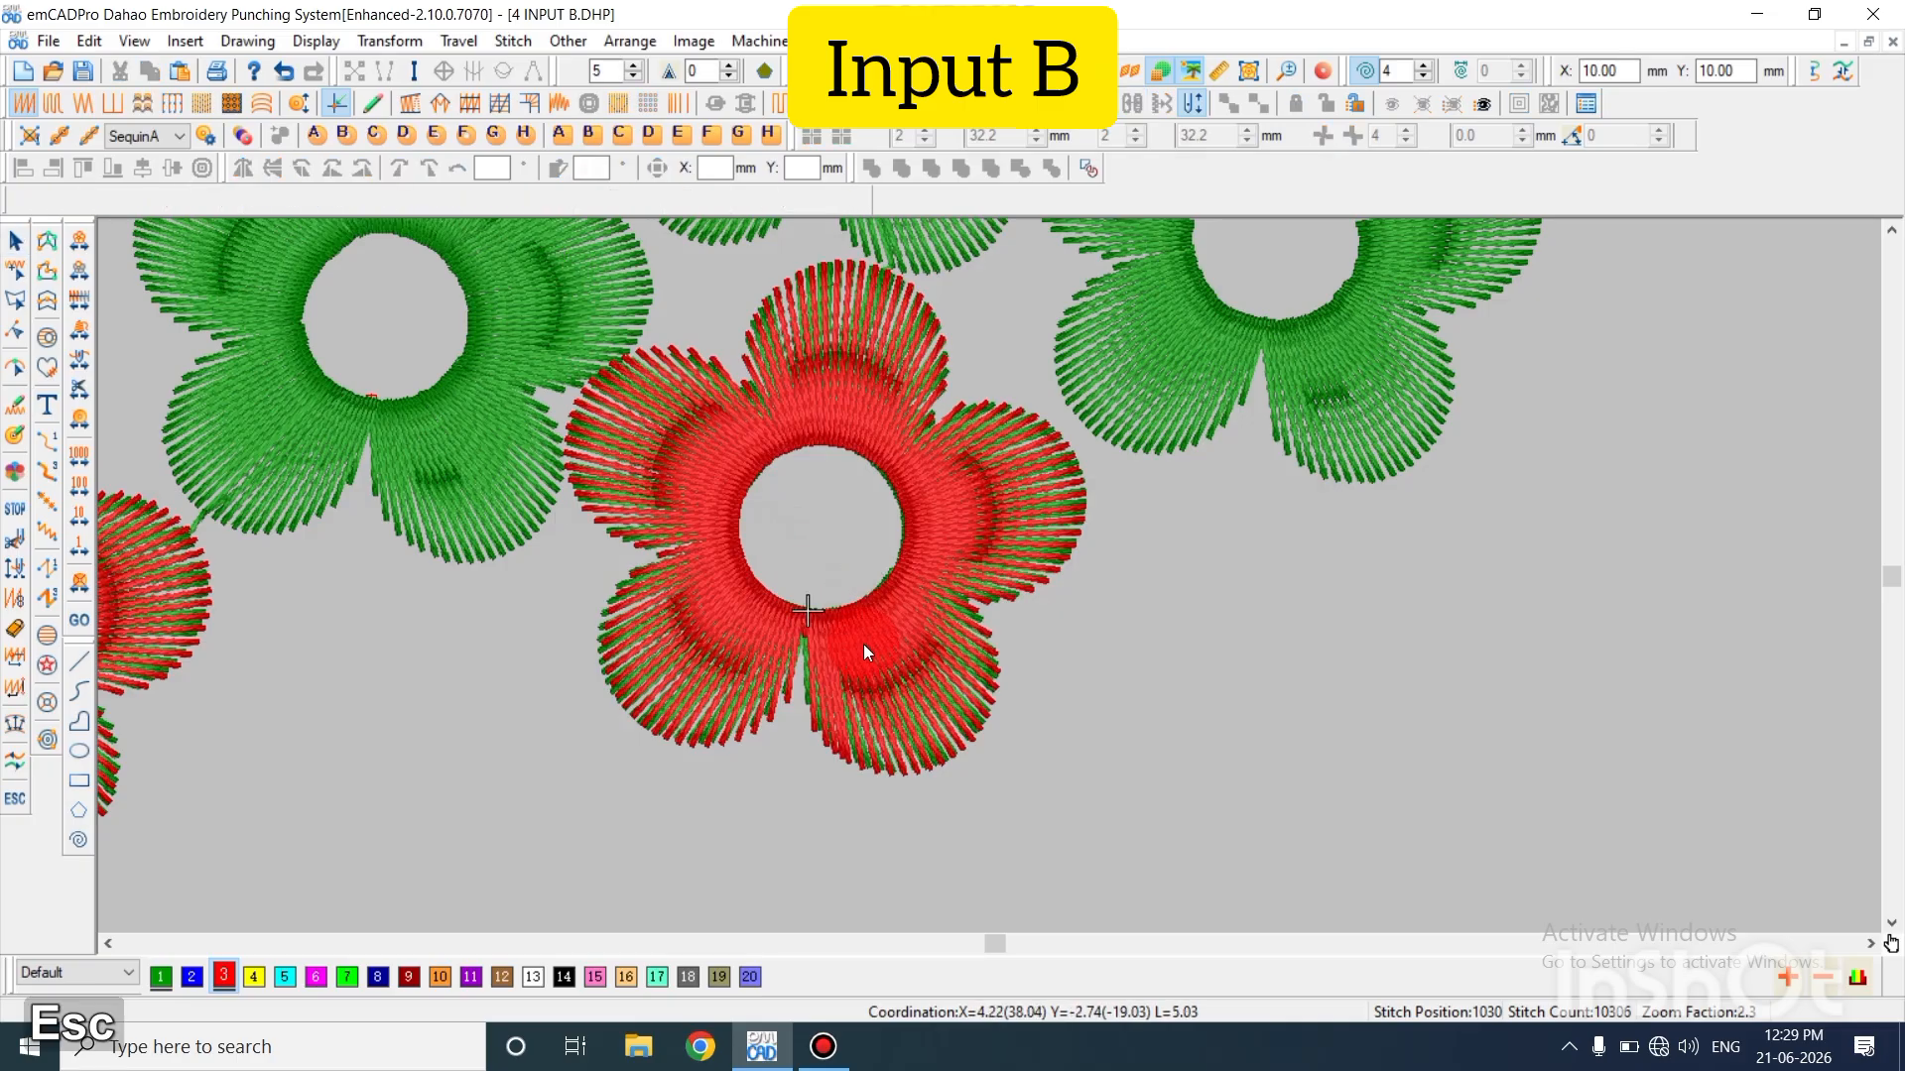
Review both red flowers and the whole green flower cluster, and minimize the program window
left_click(864, 641)
key("shift+z")
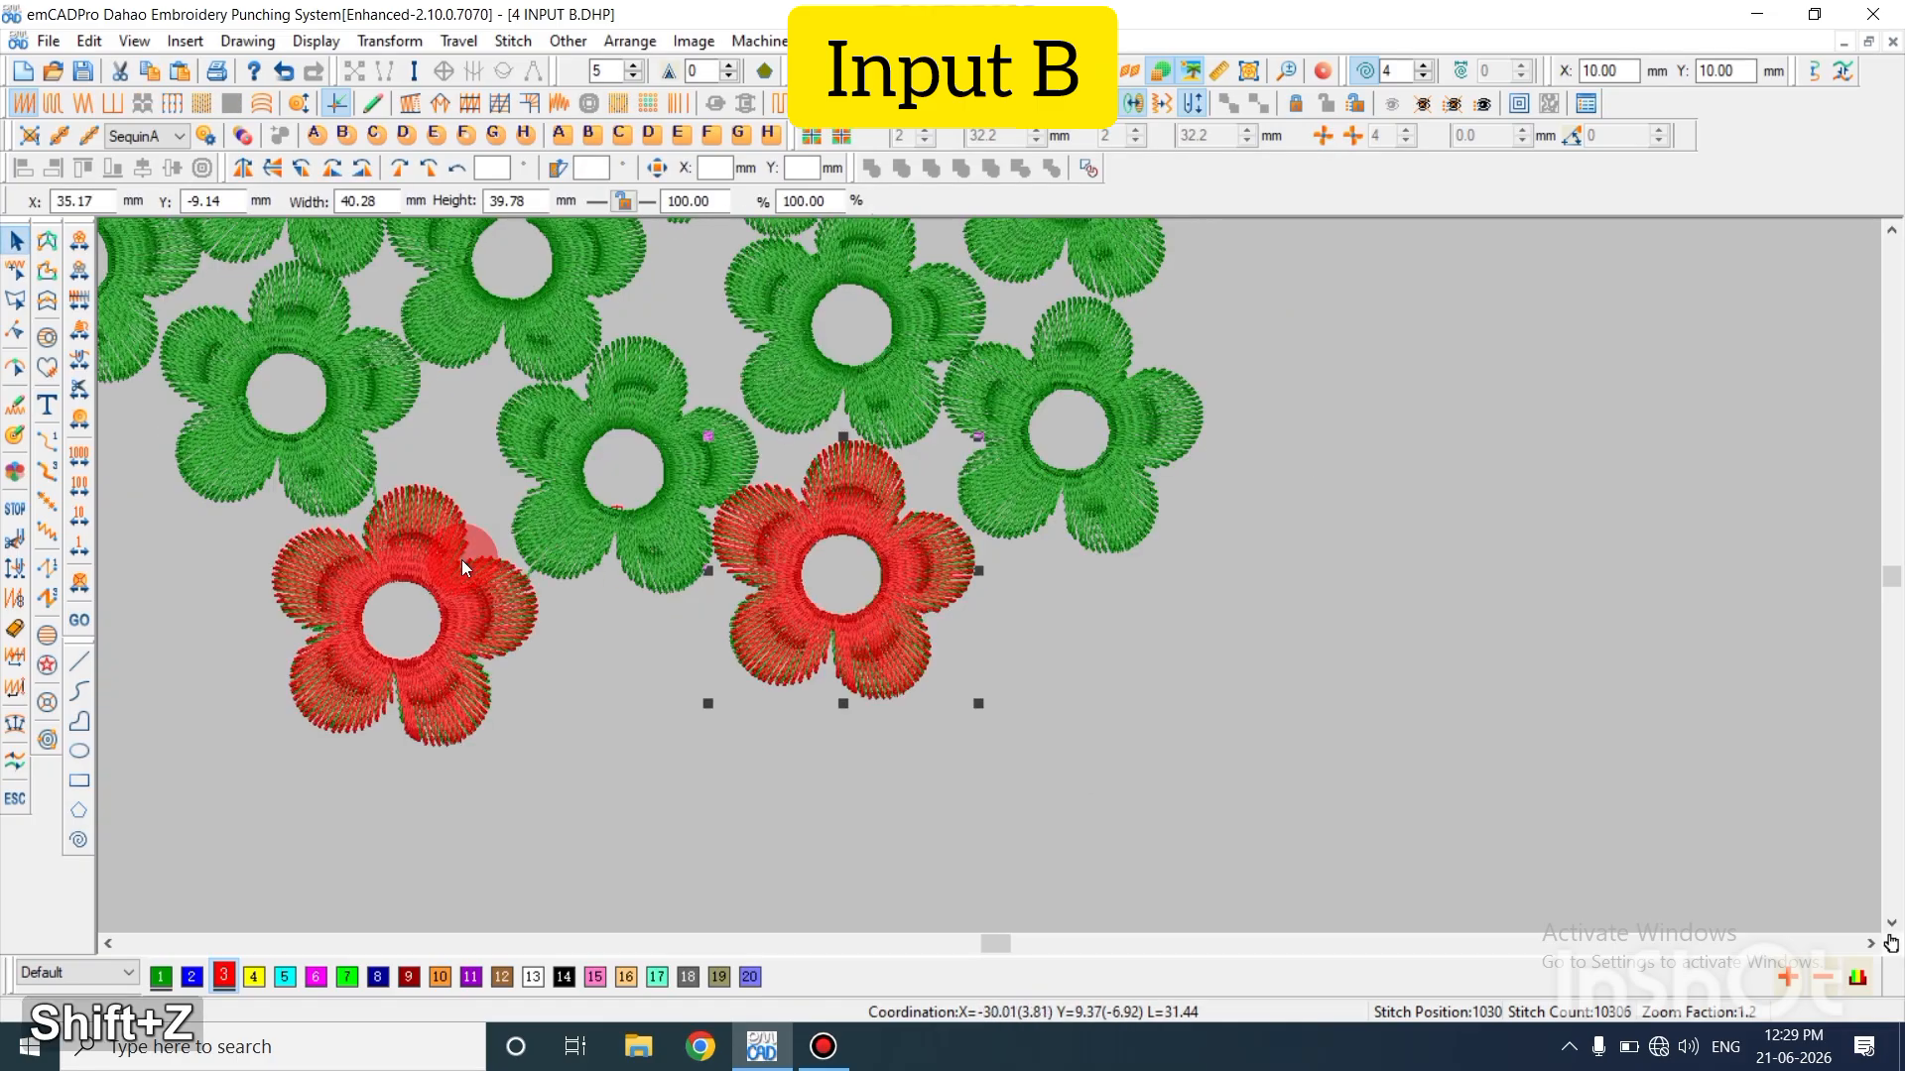
key("Escape")
key("shift+z")
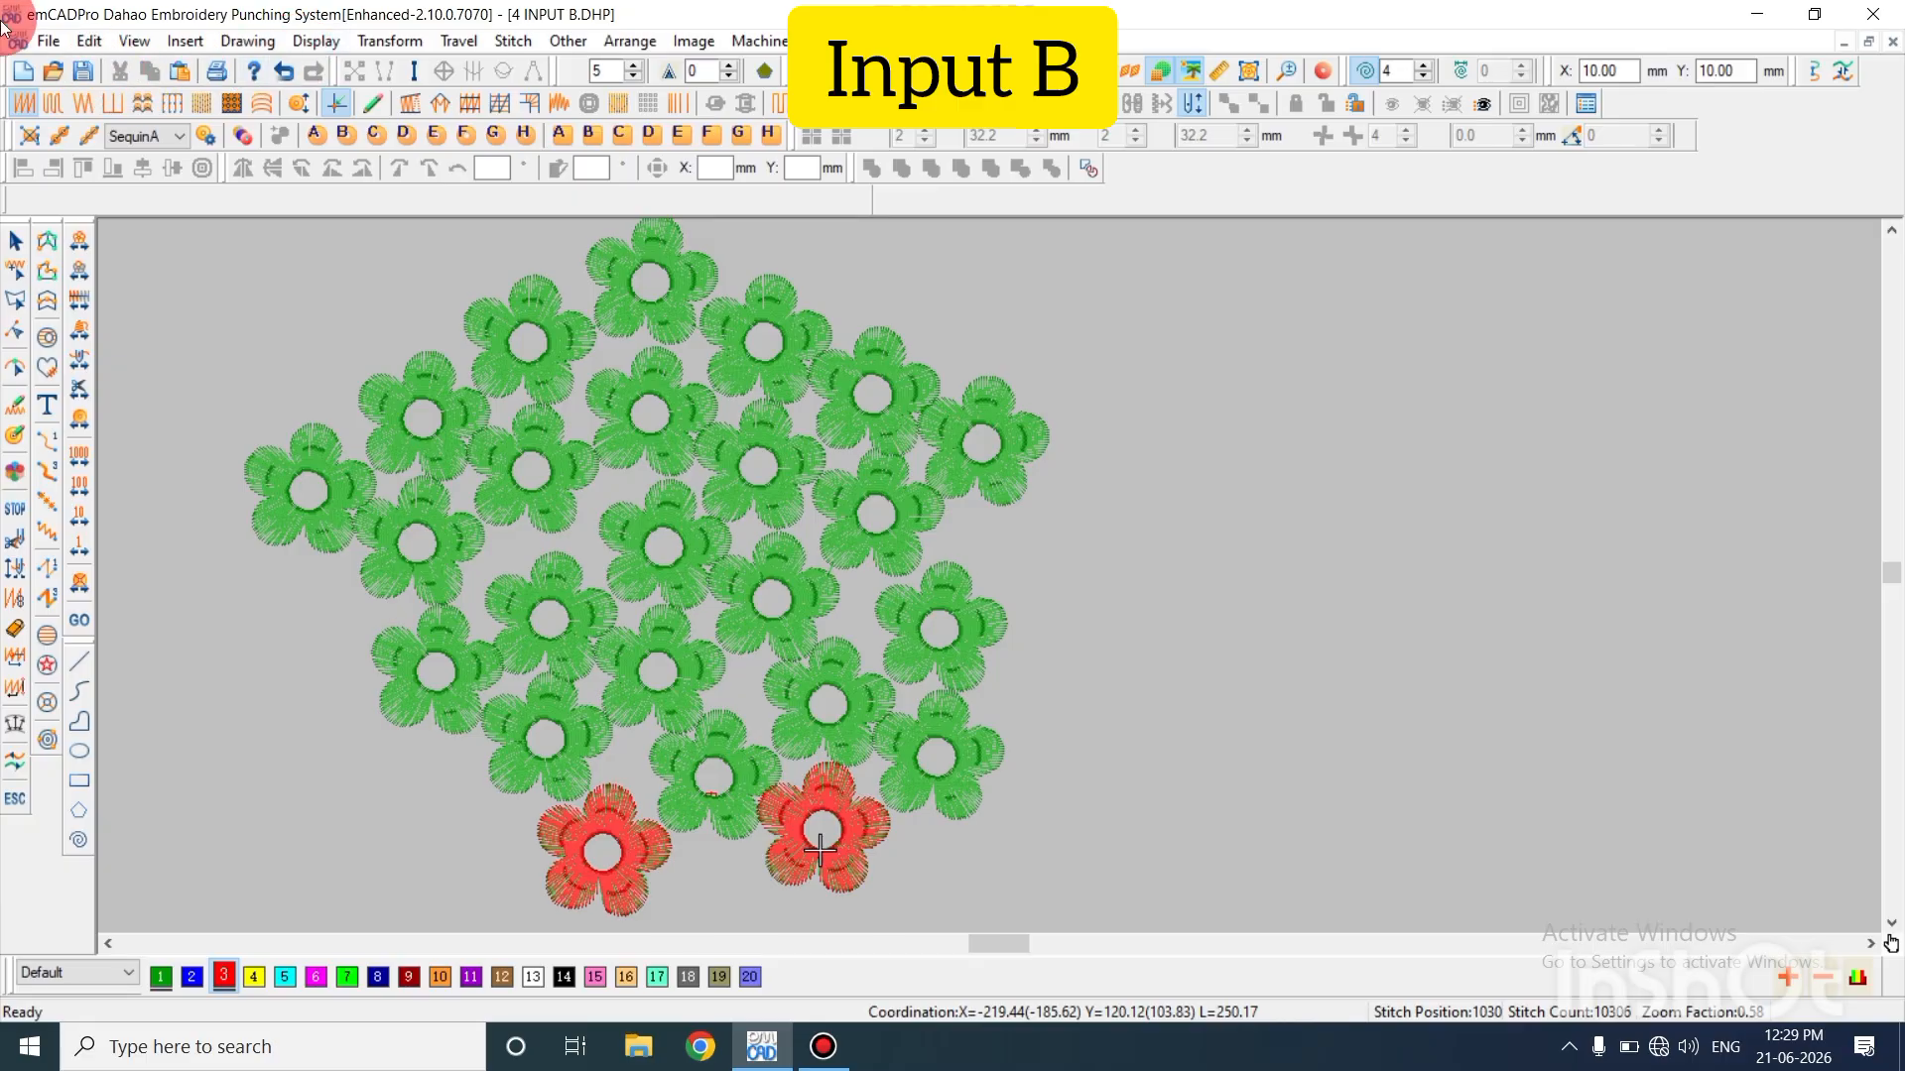
scroll(300, 405, "up", 3)
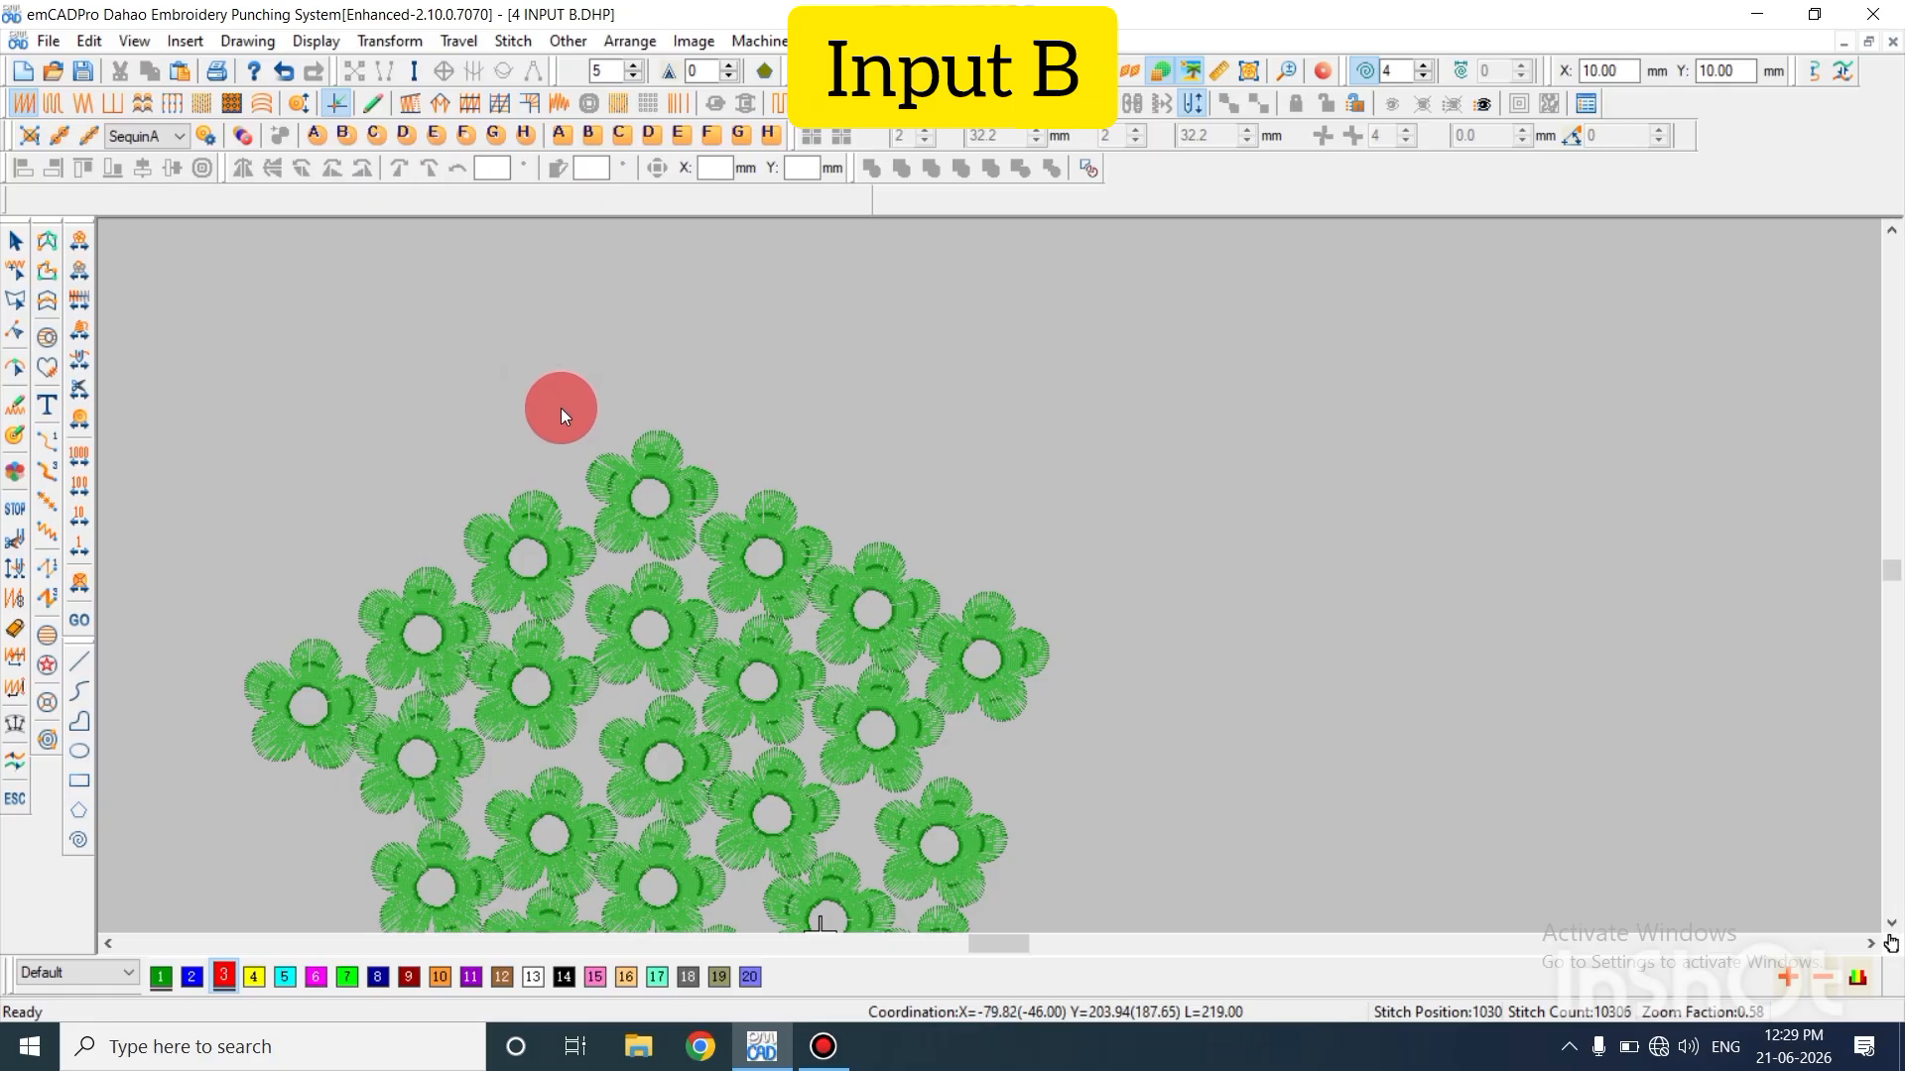
scroll(562, 408, "down", 3)
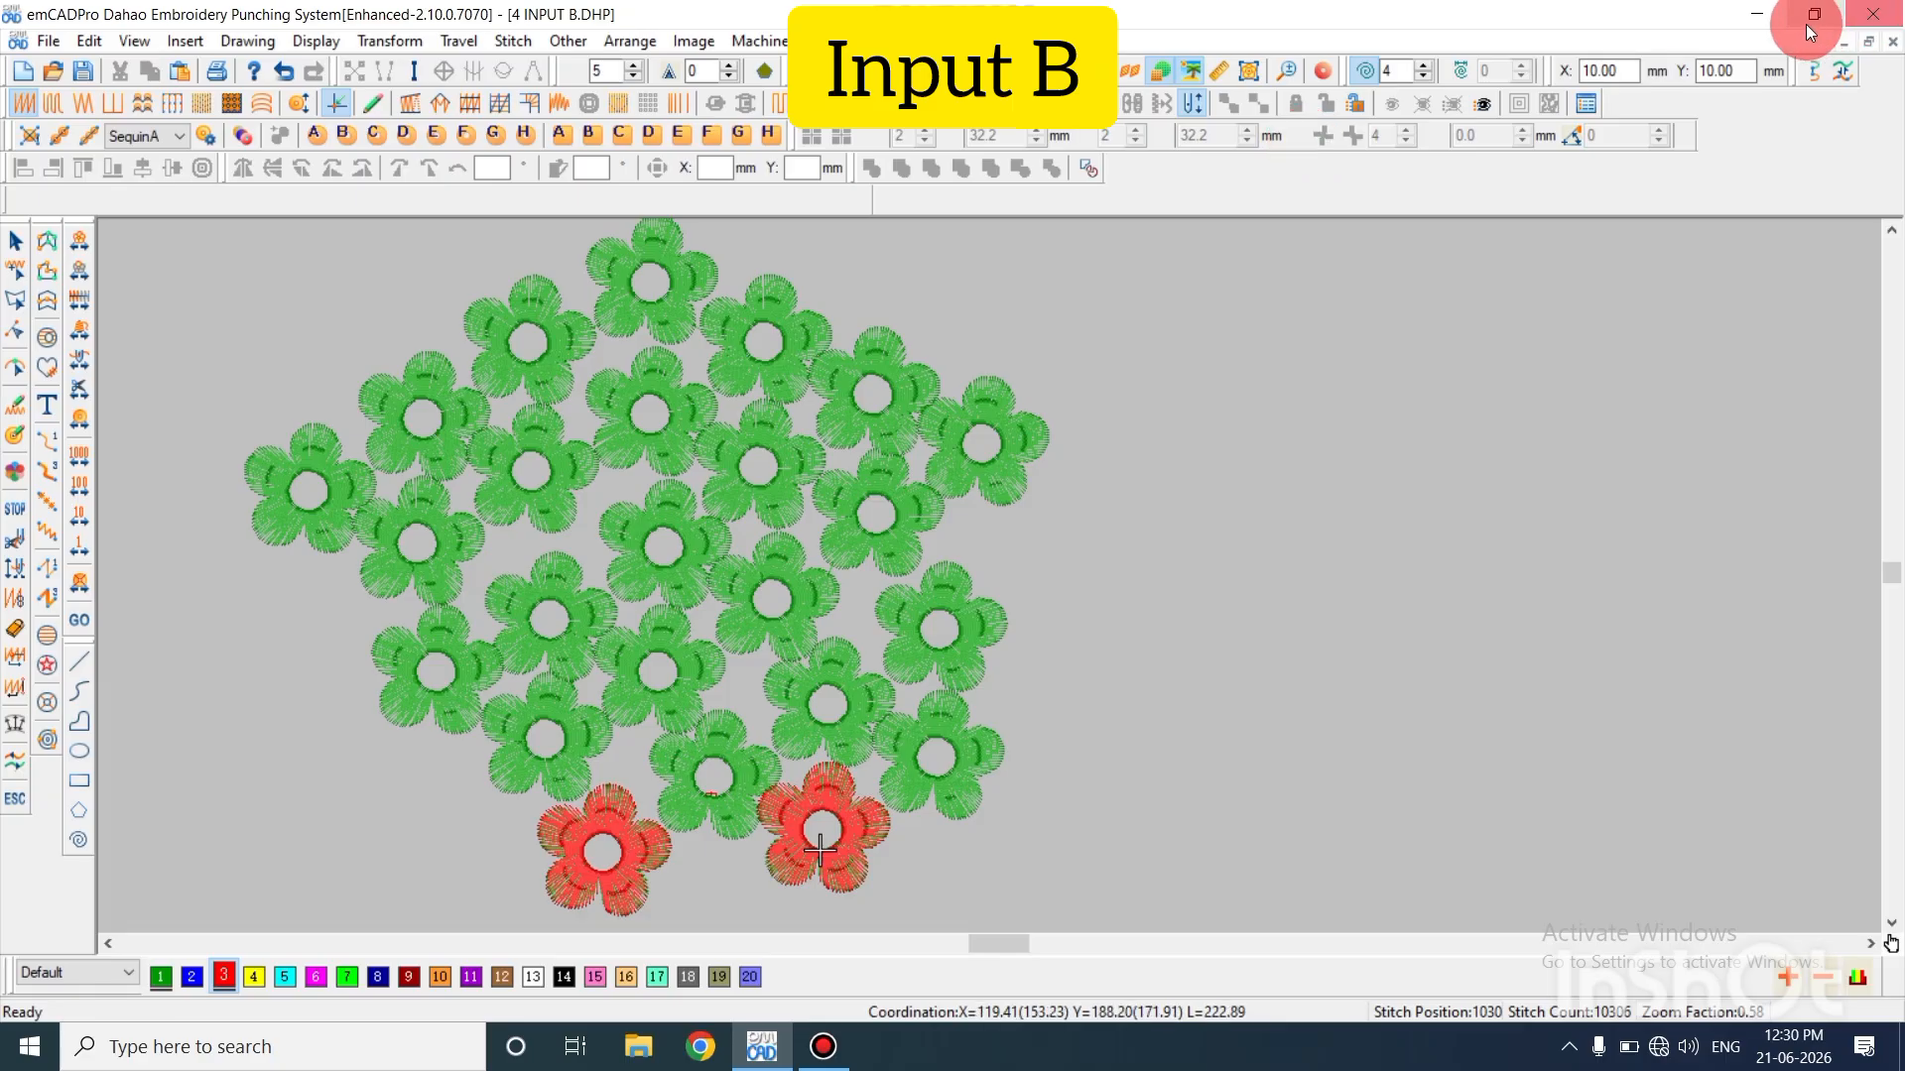
left_click(1765, 12)
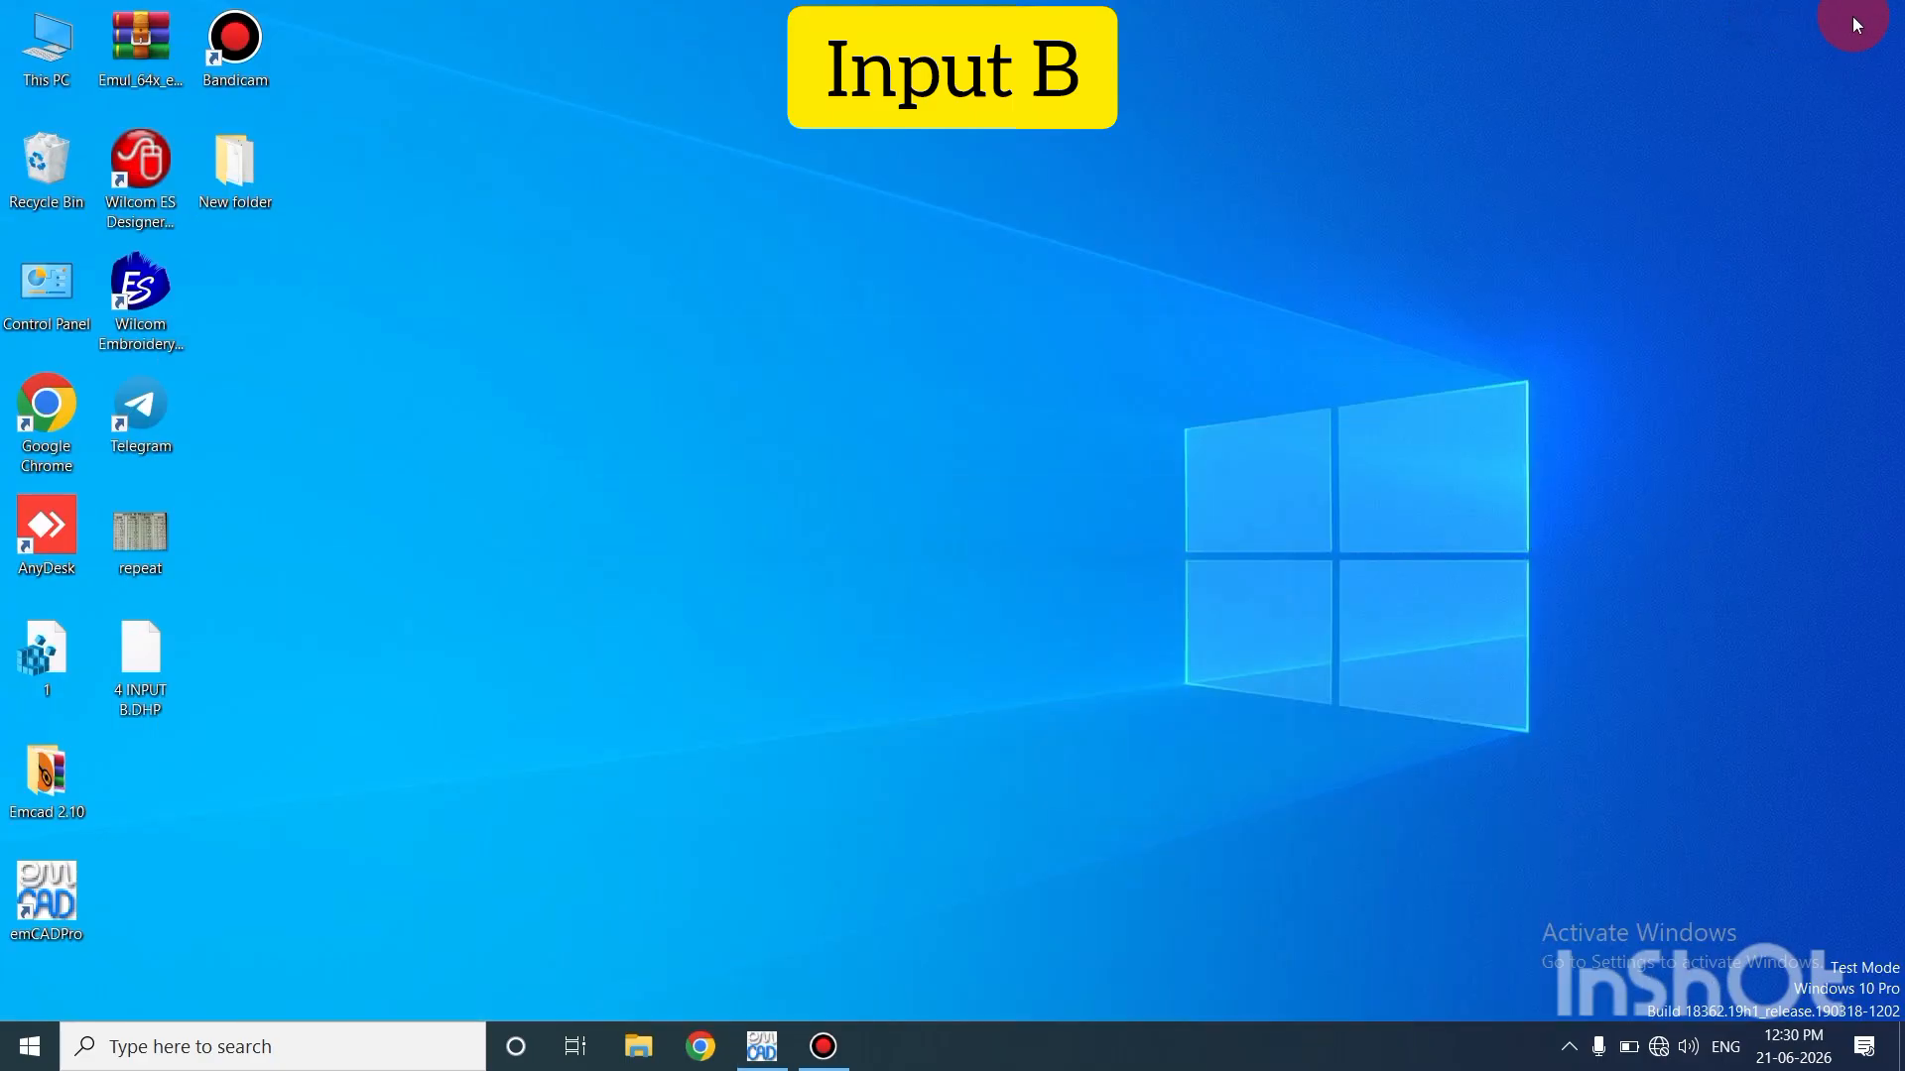